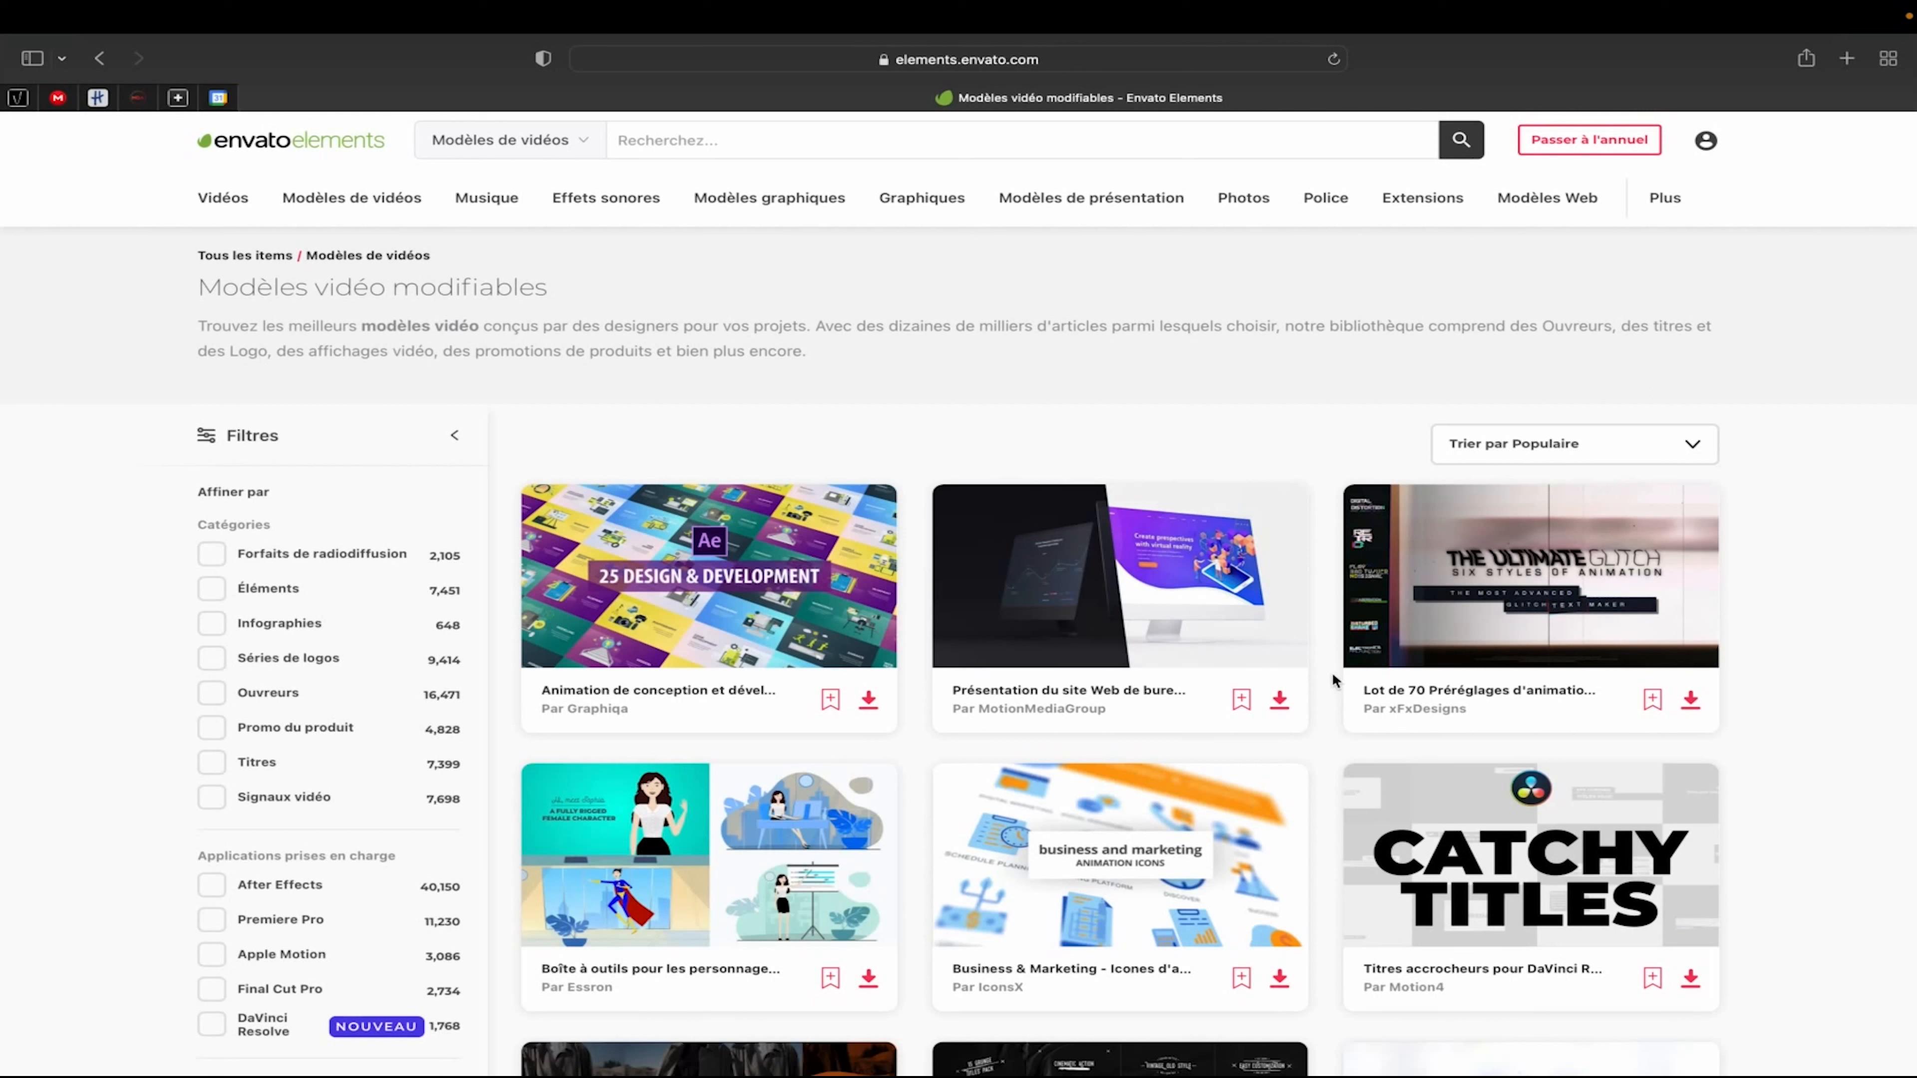
Search the video templates for "wedding titles".
click(700, 141)
text(weddin)
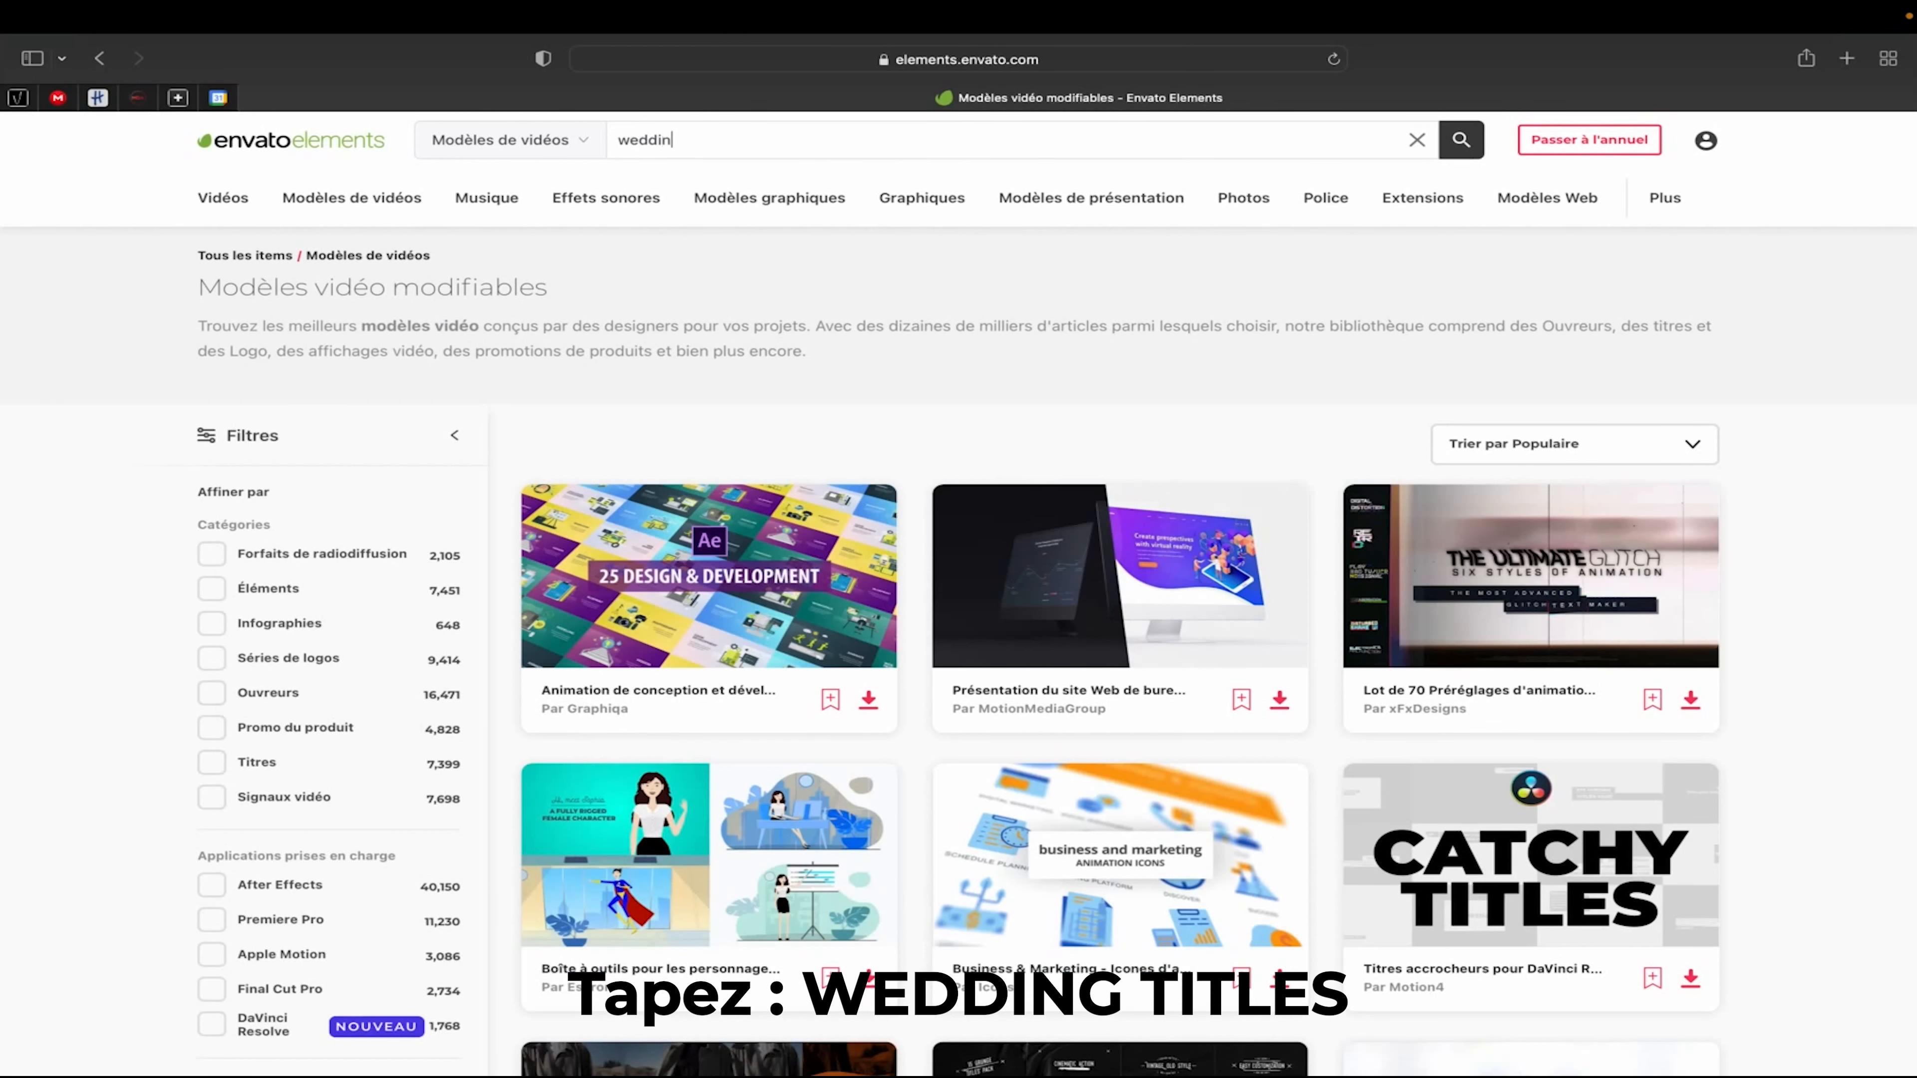
text(g titles)
key(Return)
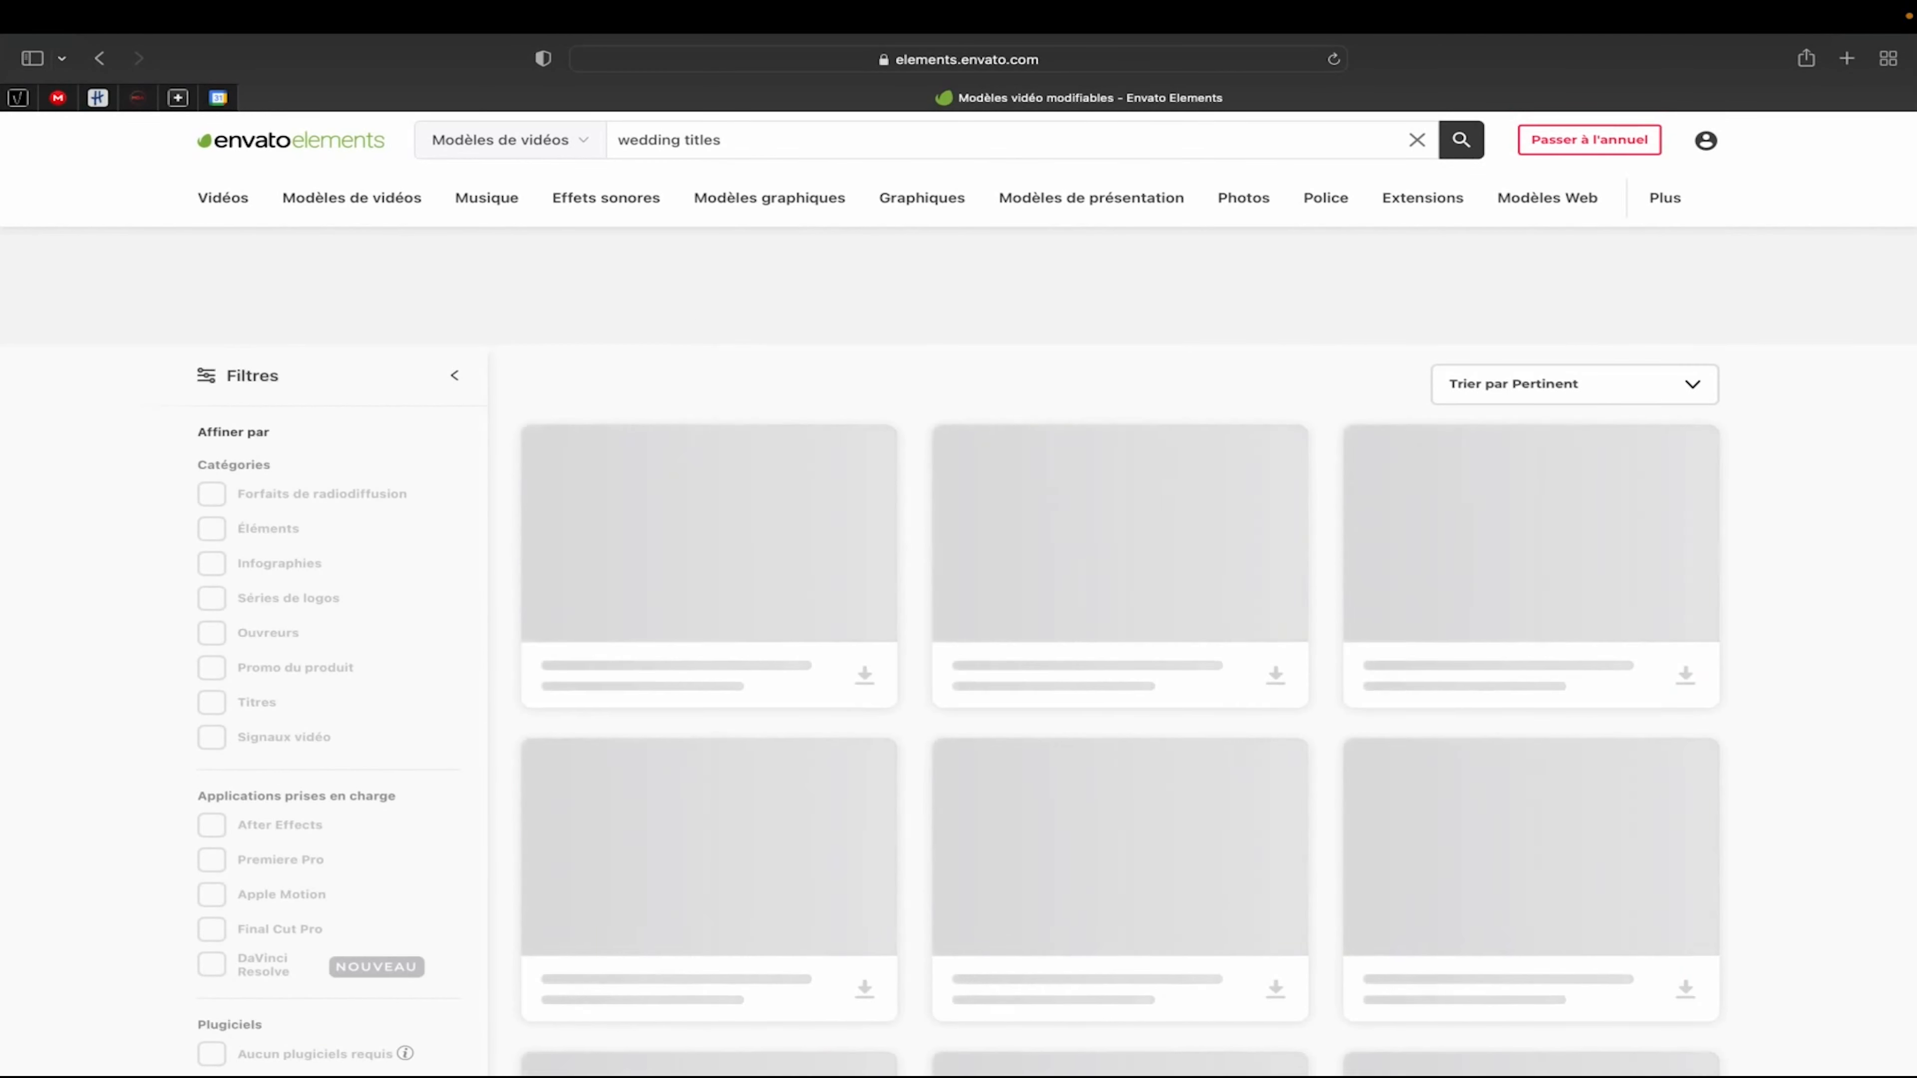
Browse the wedding title results and filter them to templates that support After Effects.
scroll(907, 488, down, 2)
scroll(908, 490, down, 10)
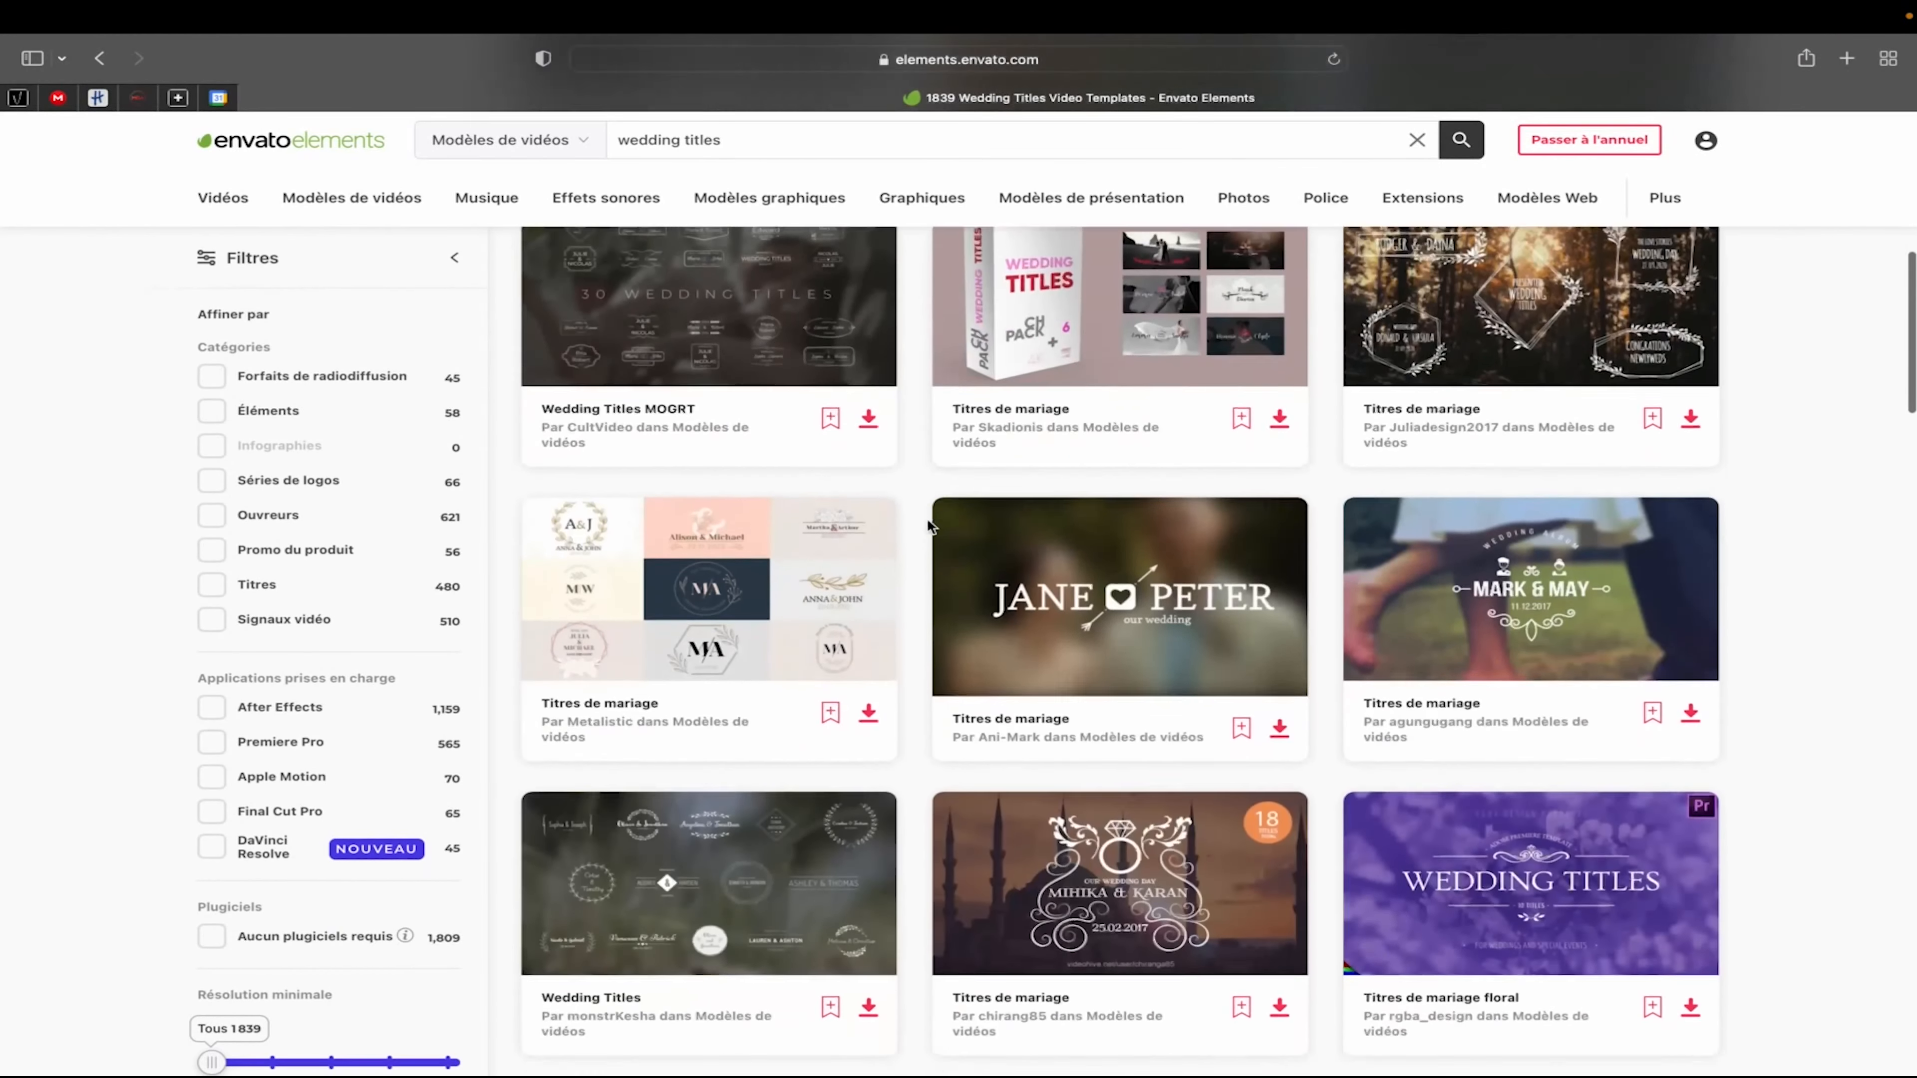
scroll(927, 521, down, 10)
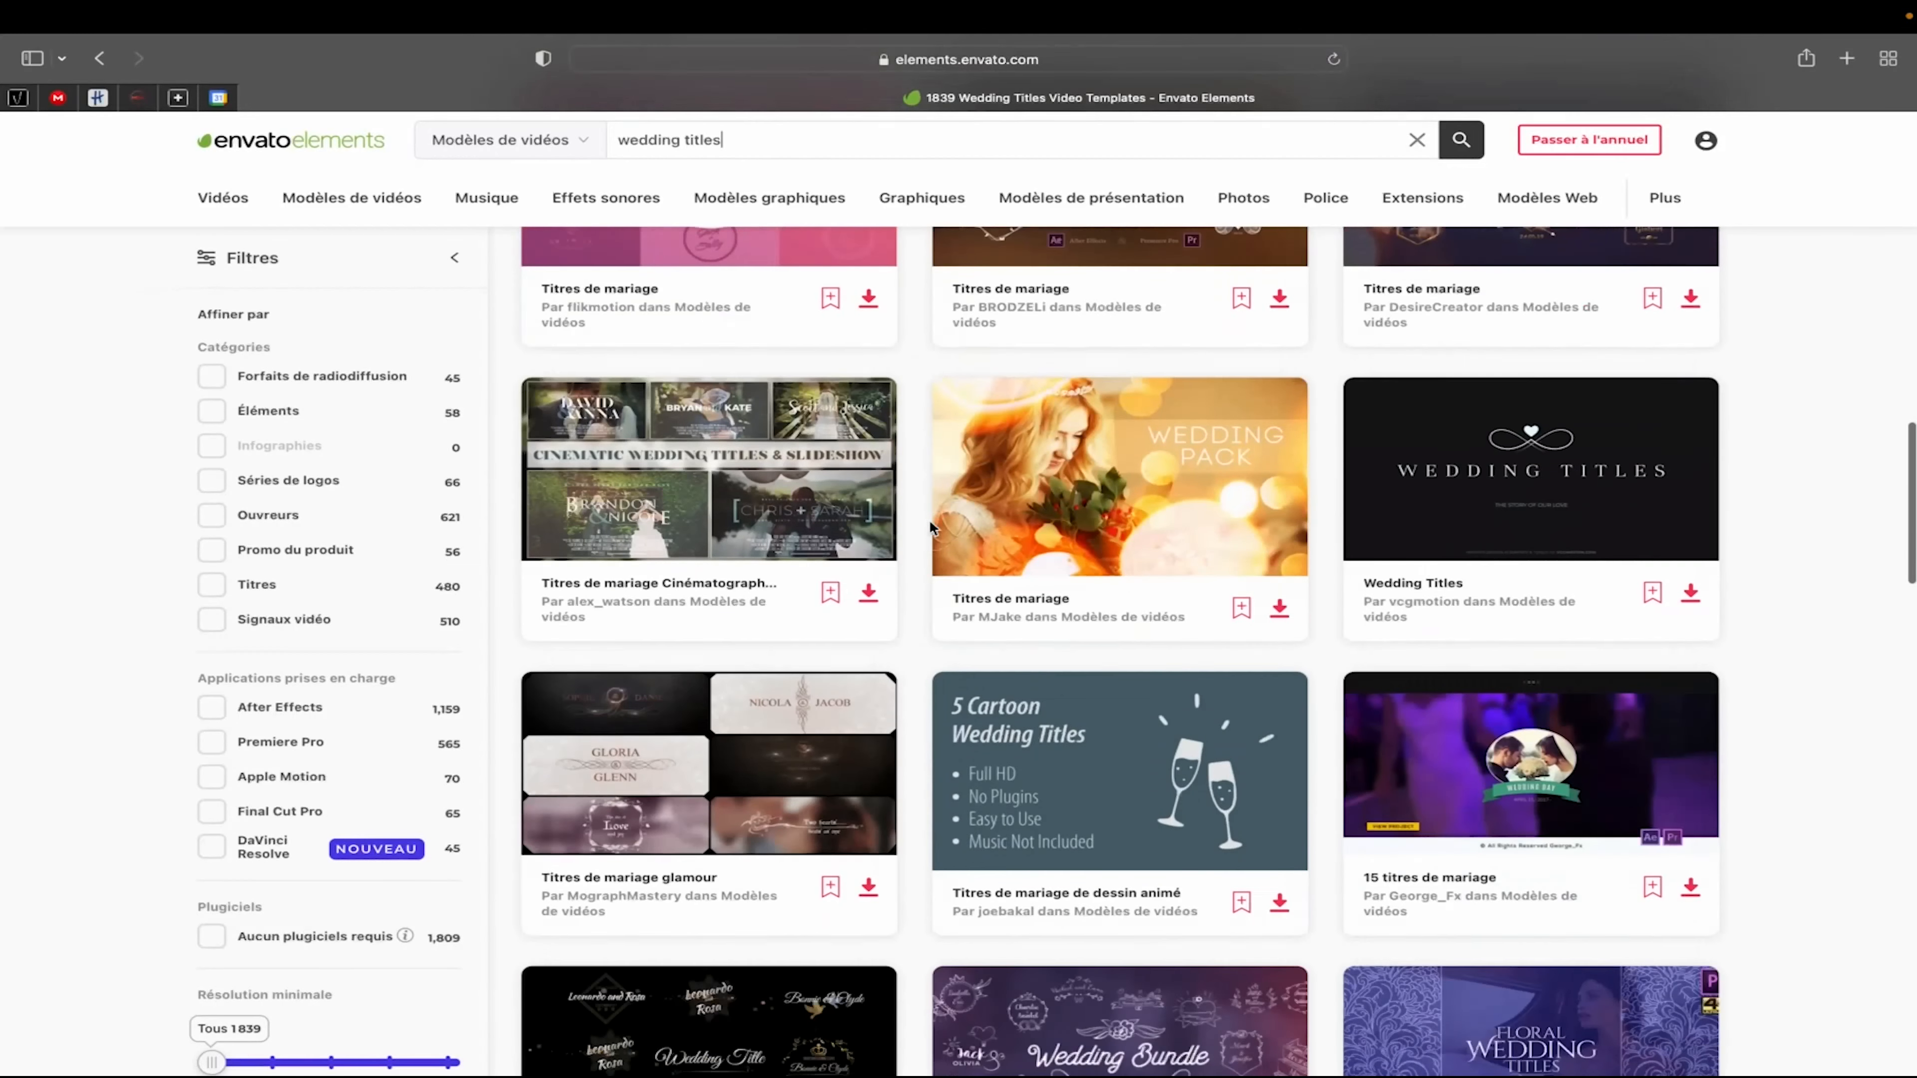
scroll(928, 518, down, 2)
mouse_move(1085, 314)
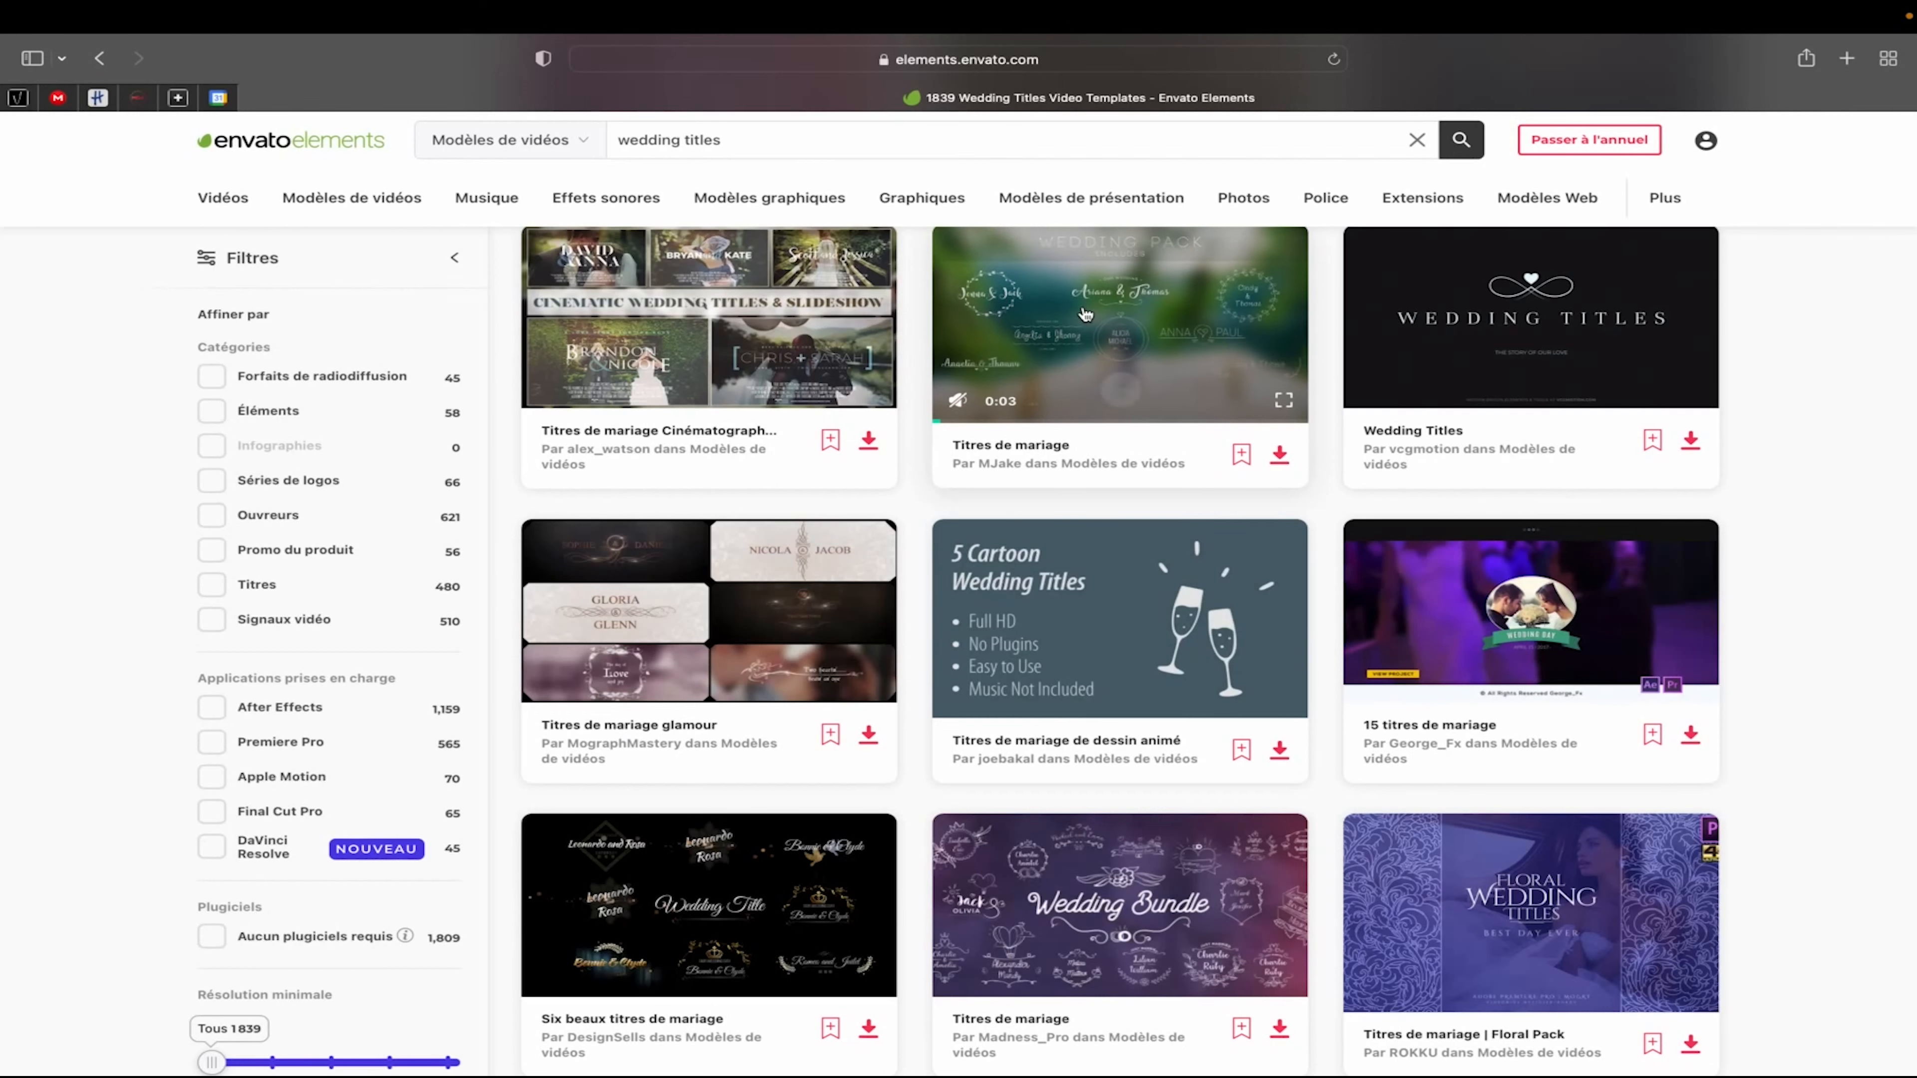
scroll(917, 496, up, 10)
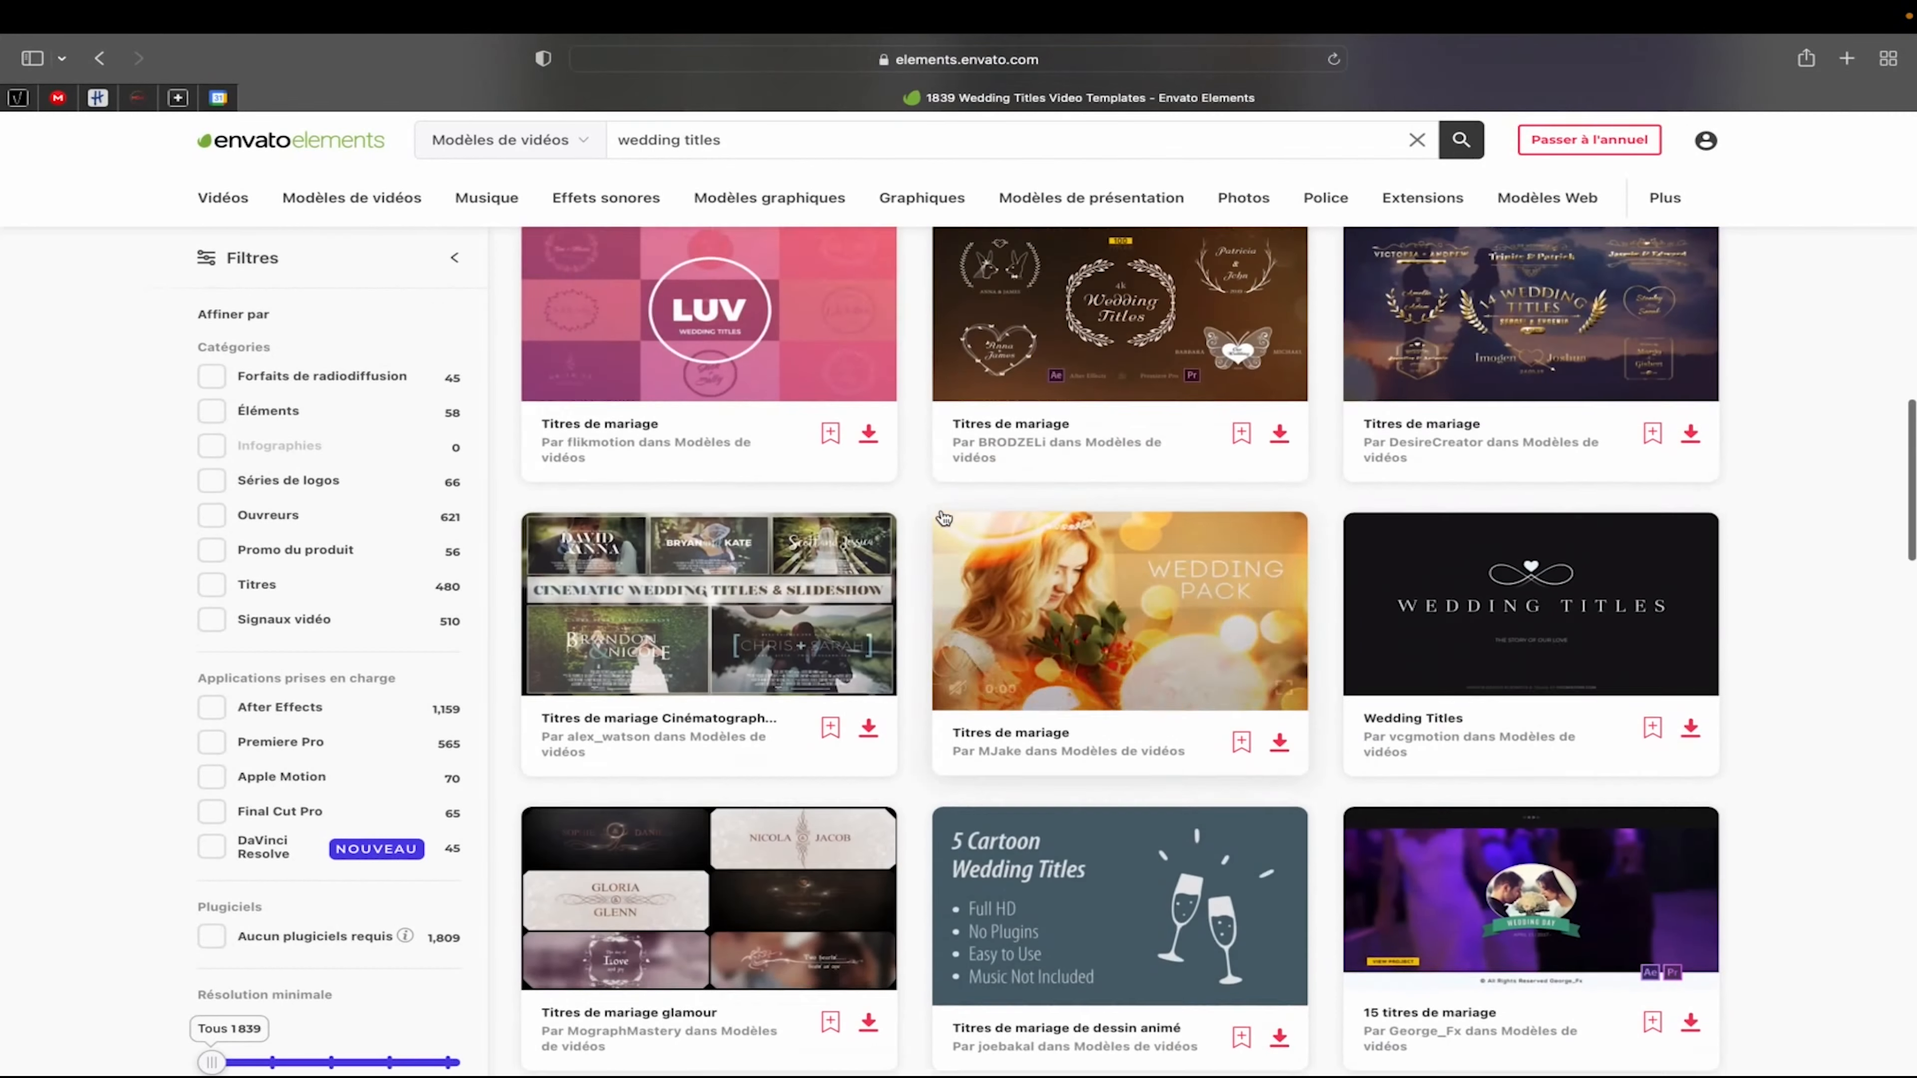
scroll(918, 496, up, 8)
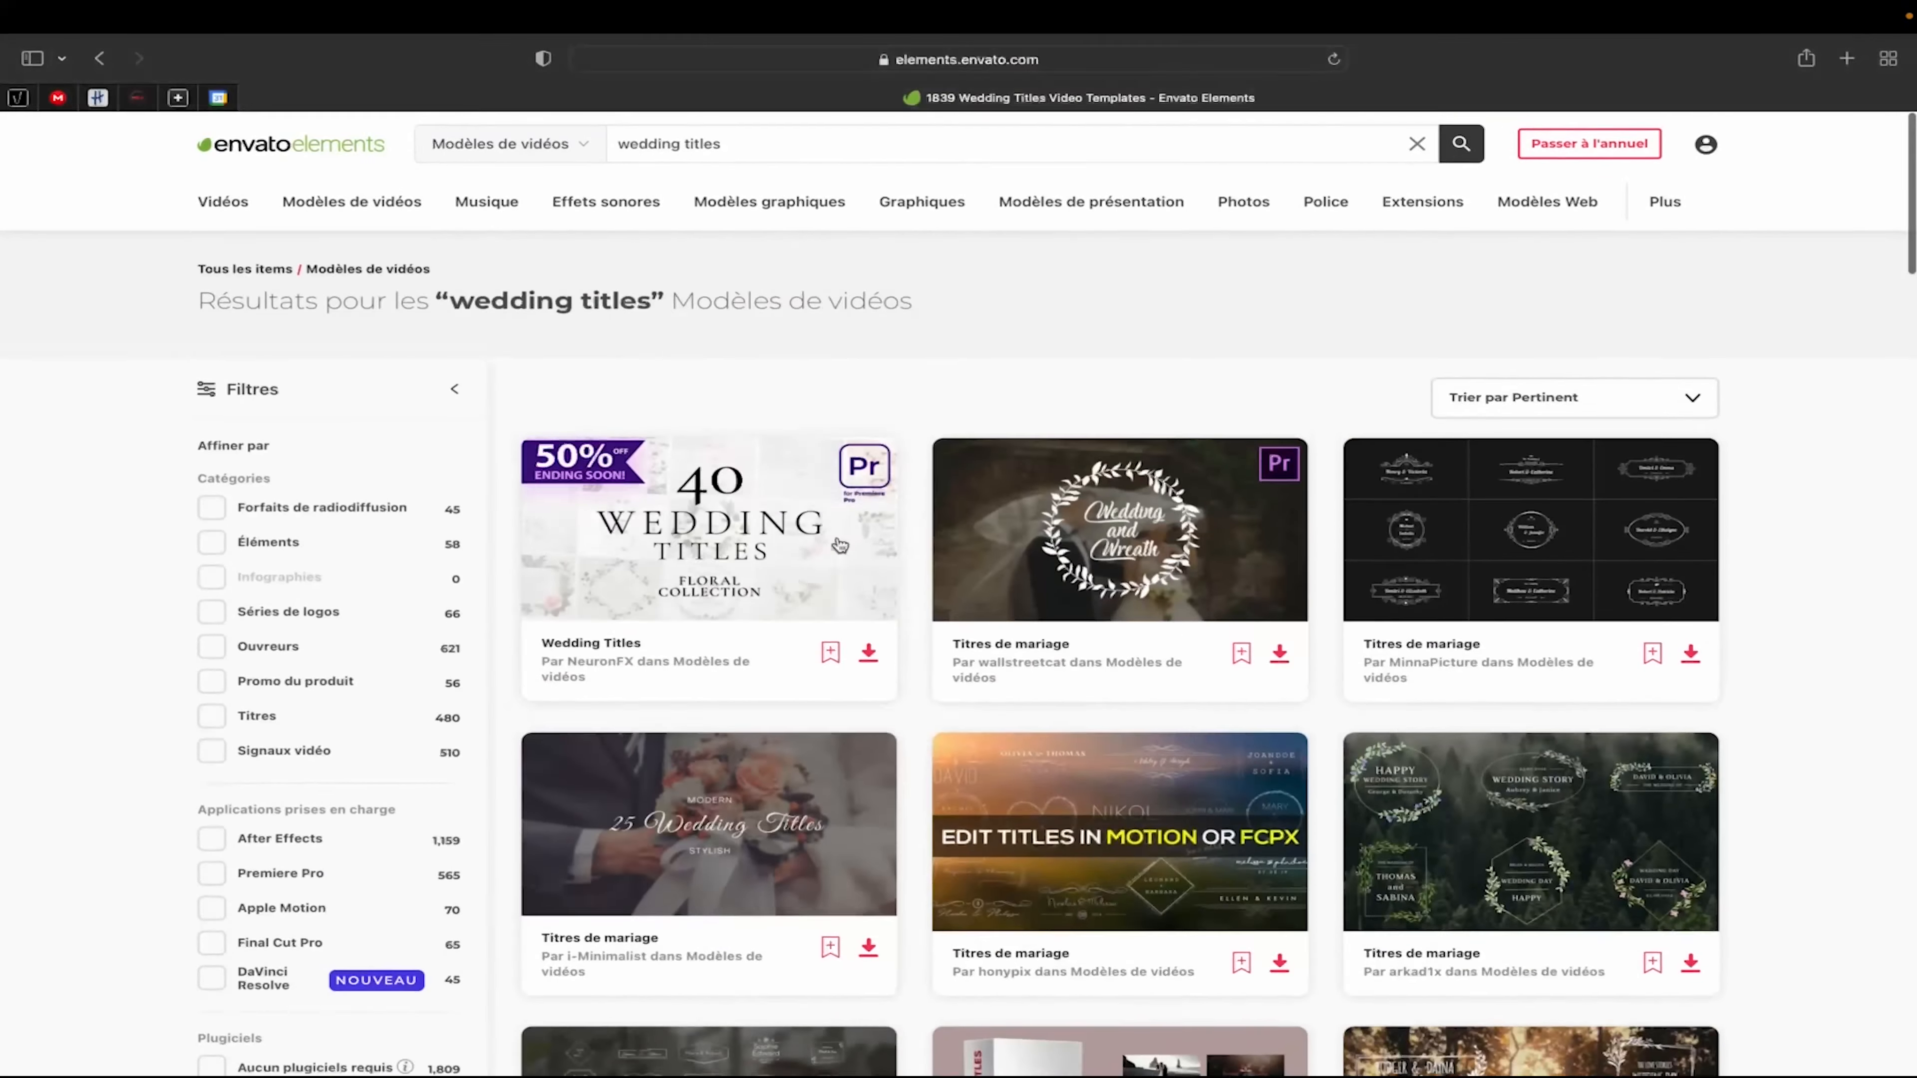
click(214, 839)
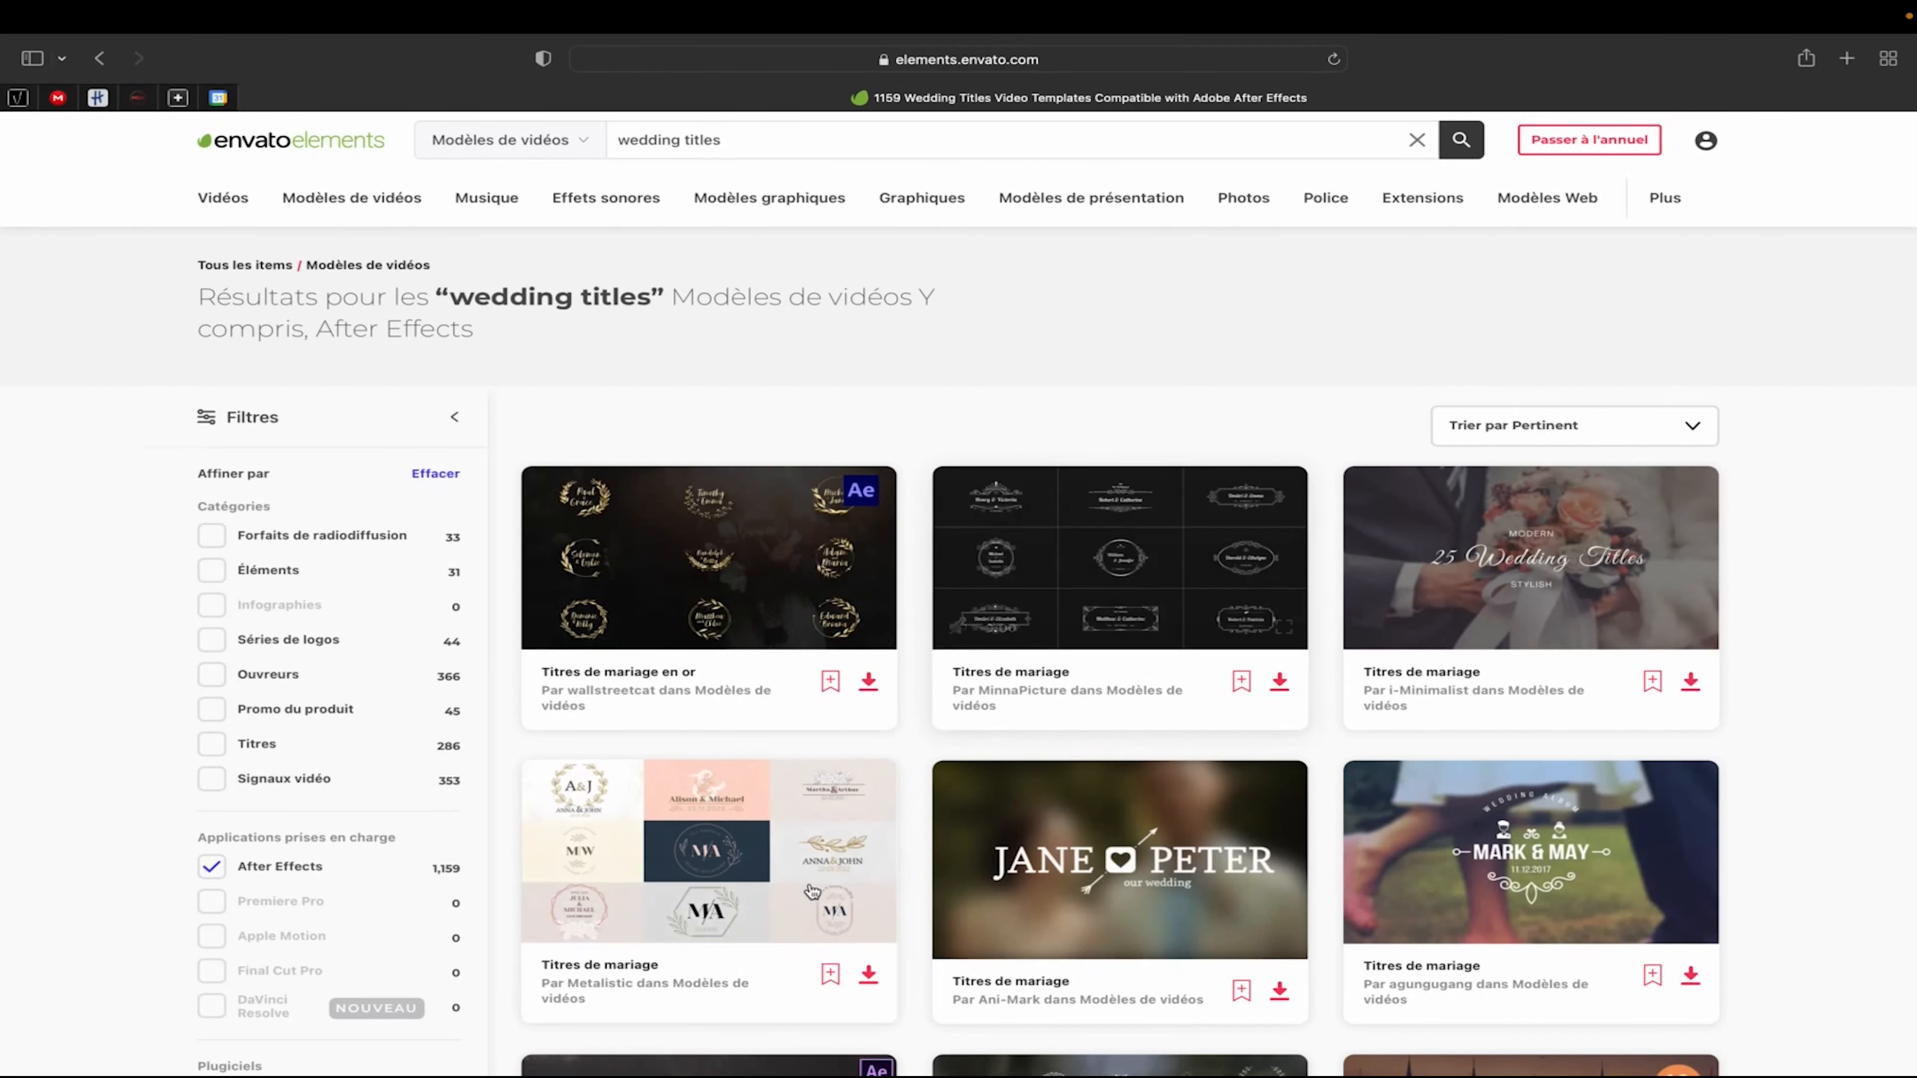
Open the "Titres de mariage" template with nine pastel monogram tiles and download it under the project "Travaux perso".
mouse_move(788, 867)
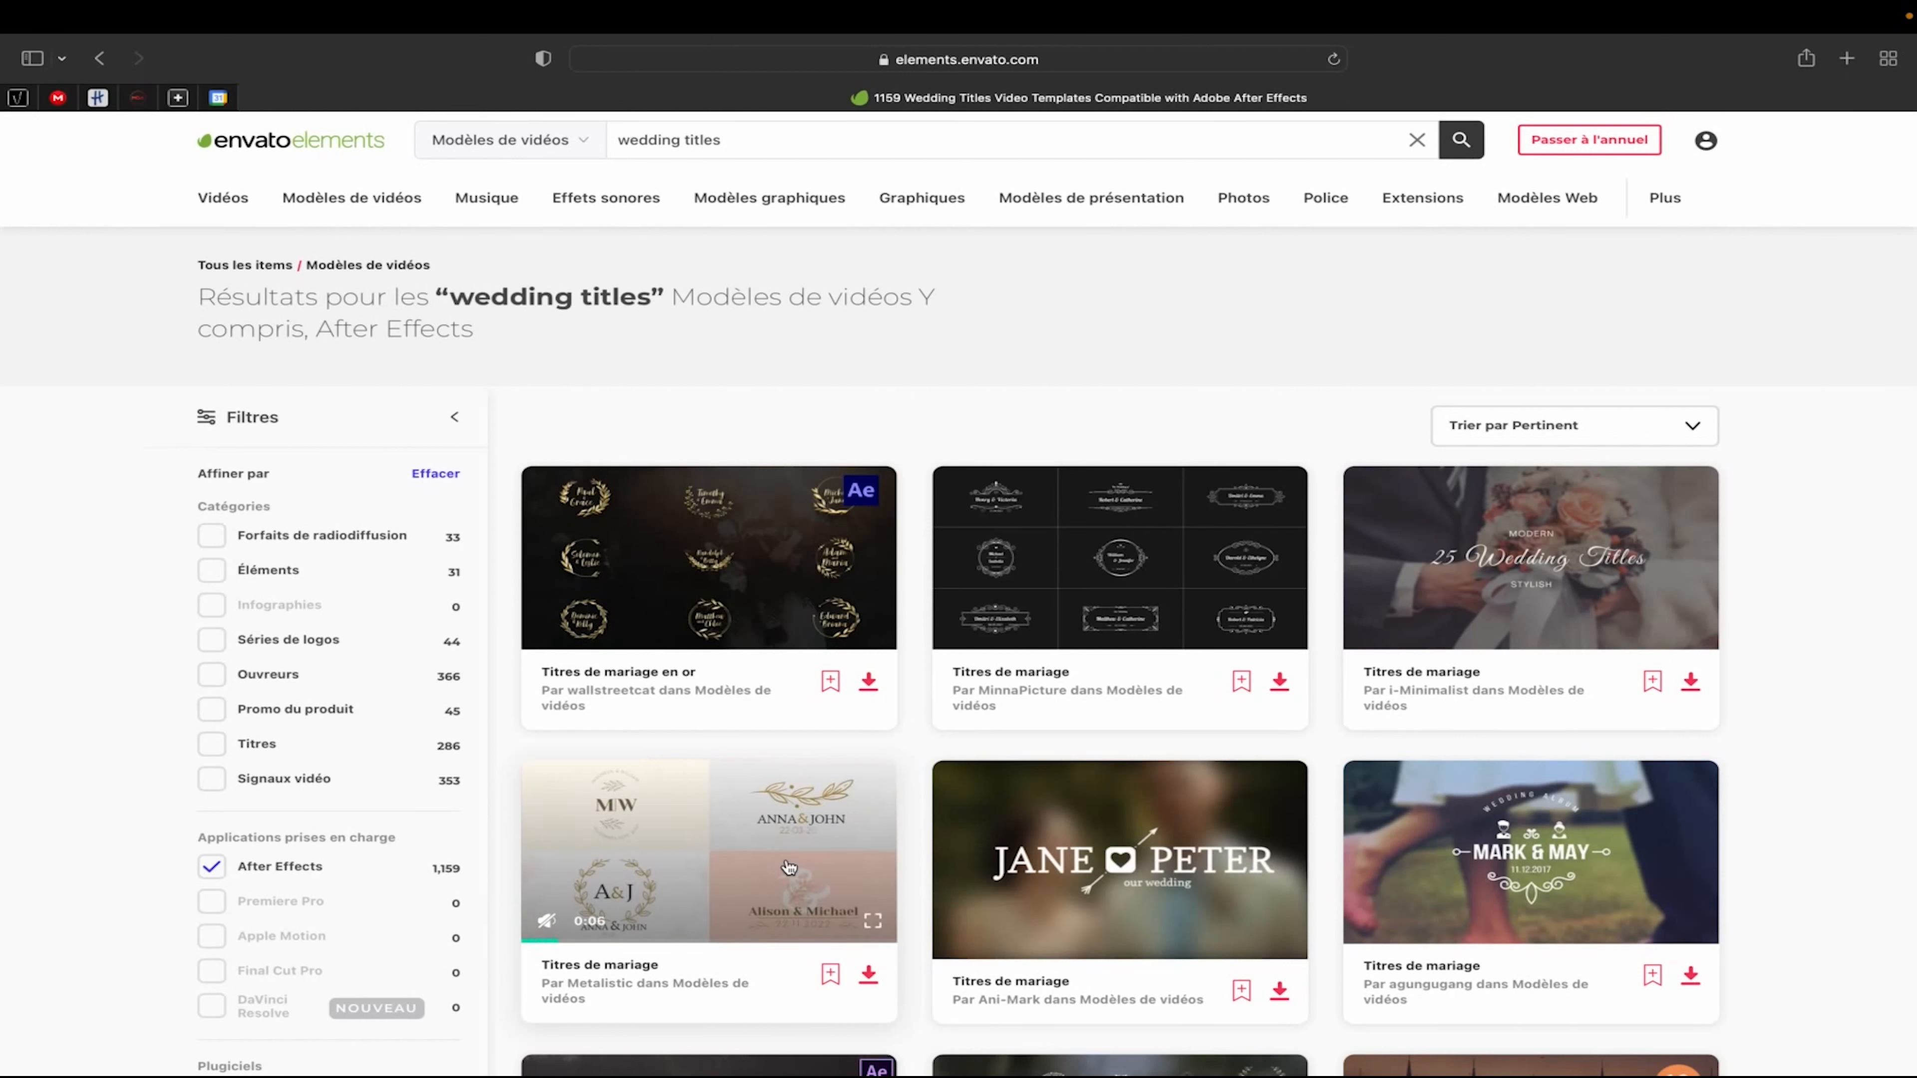
click(788, 866)
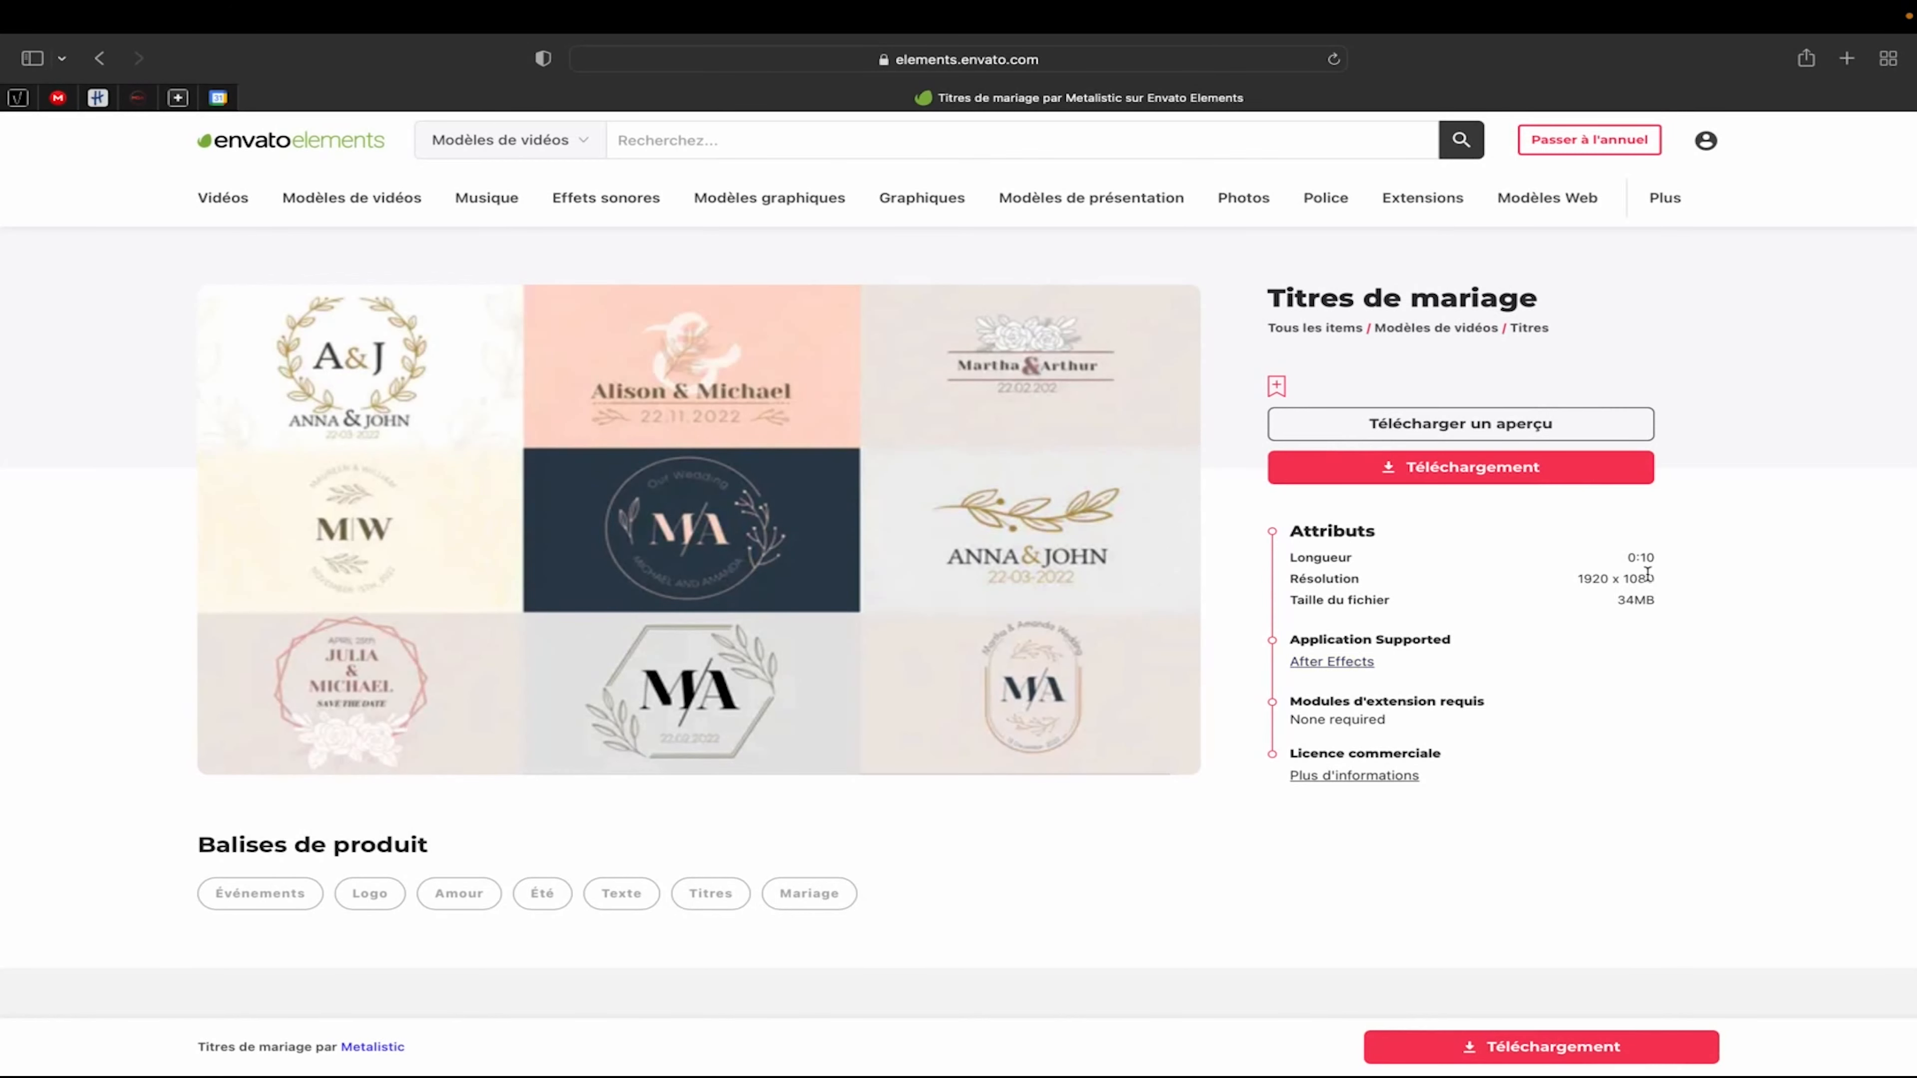
click(1434, 476)
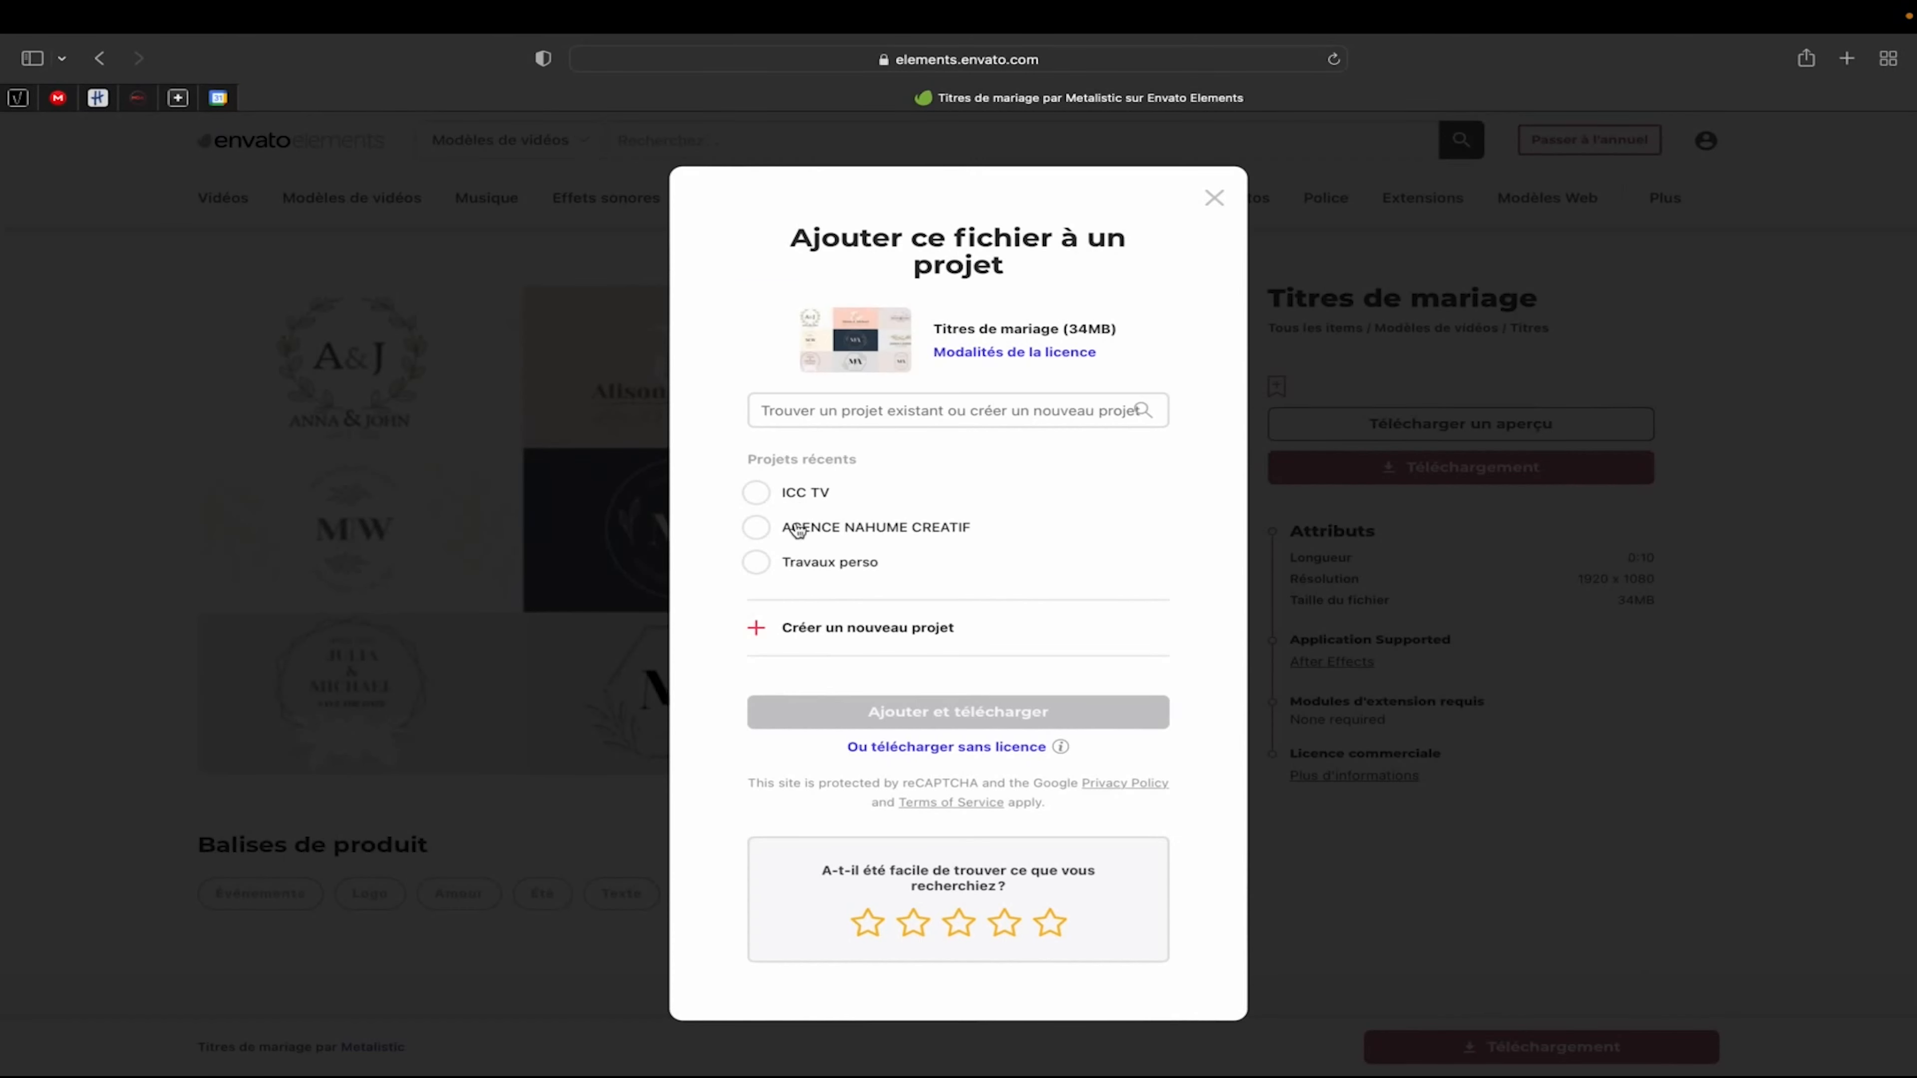
click(758, 562)
click(924, 718)
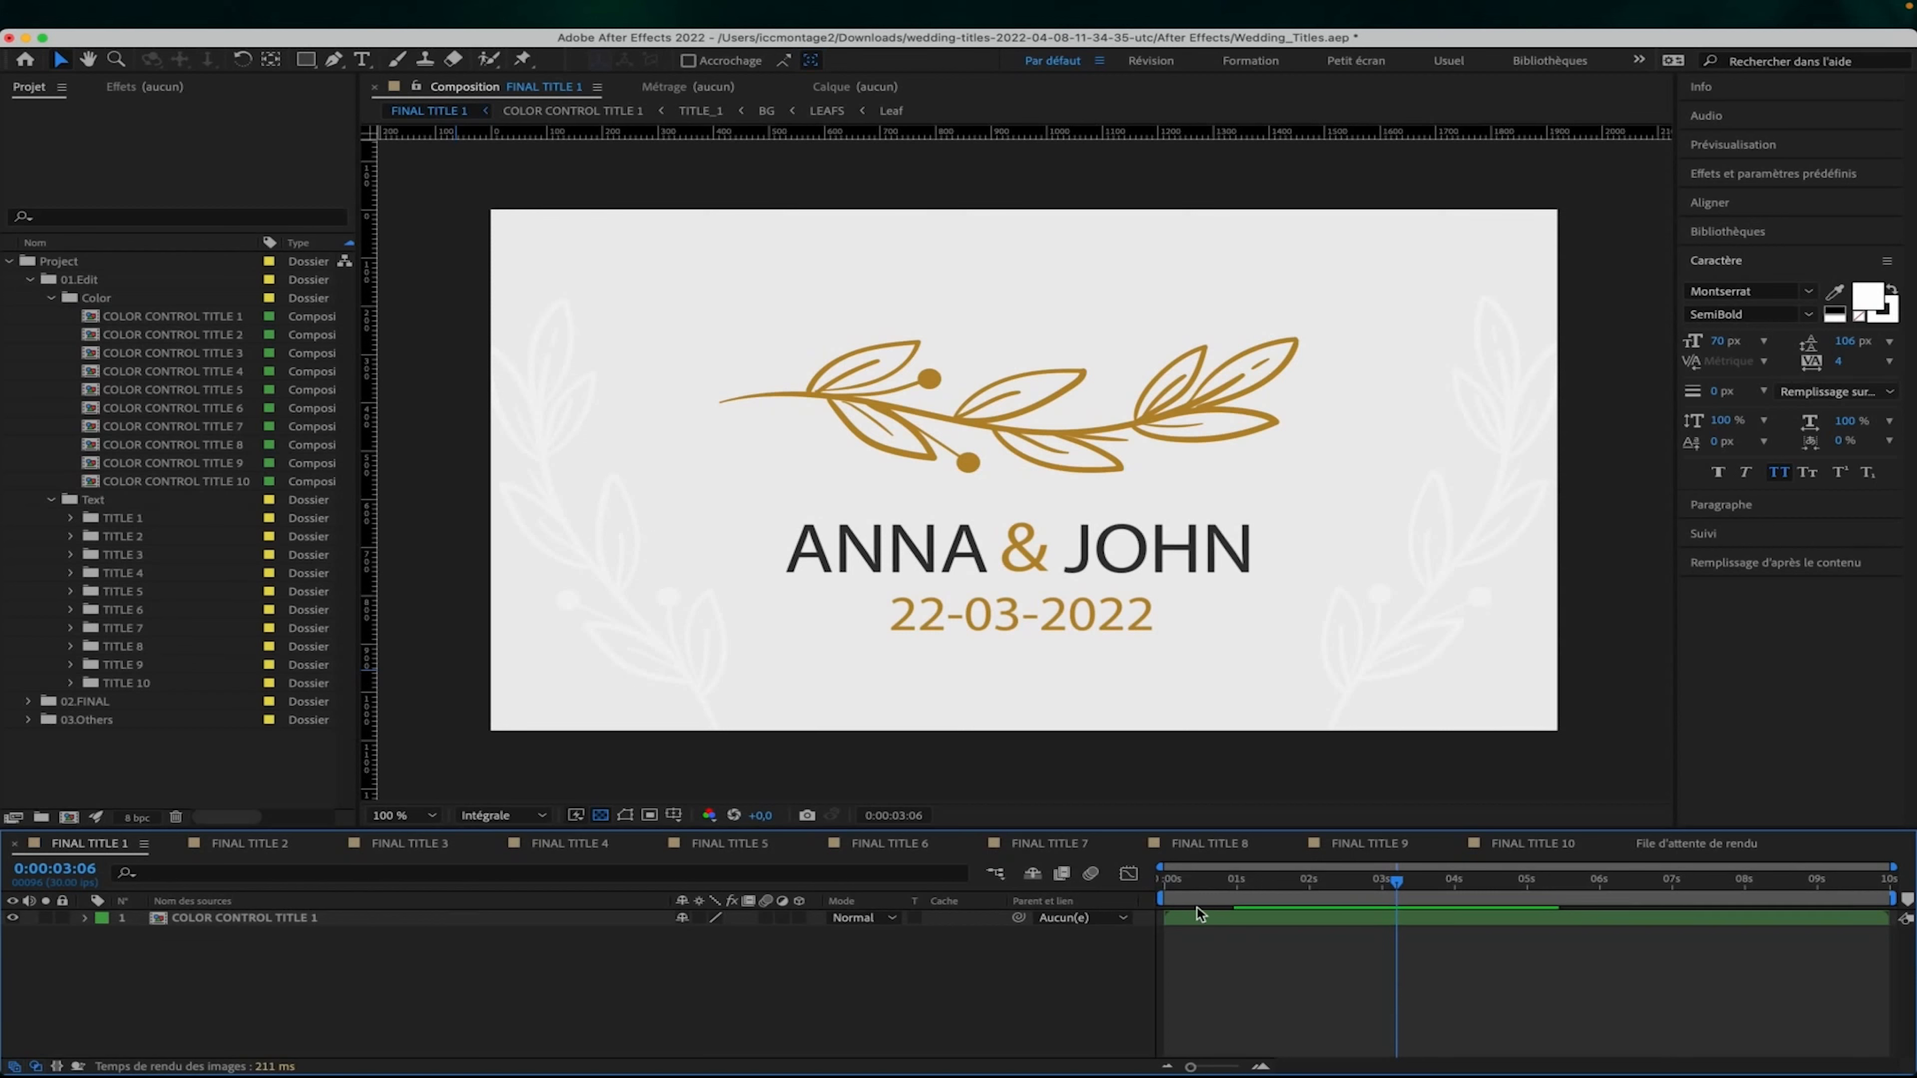
In the downloaded Wedding_Titles project in After Effects, preview the animations of compositions FINAL TITLE 1 through FINAL TITLE 4.
drag(1392, 891, 1863, 934)
key(space)
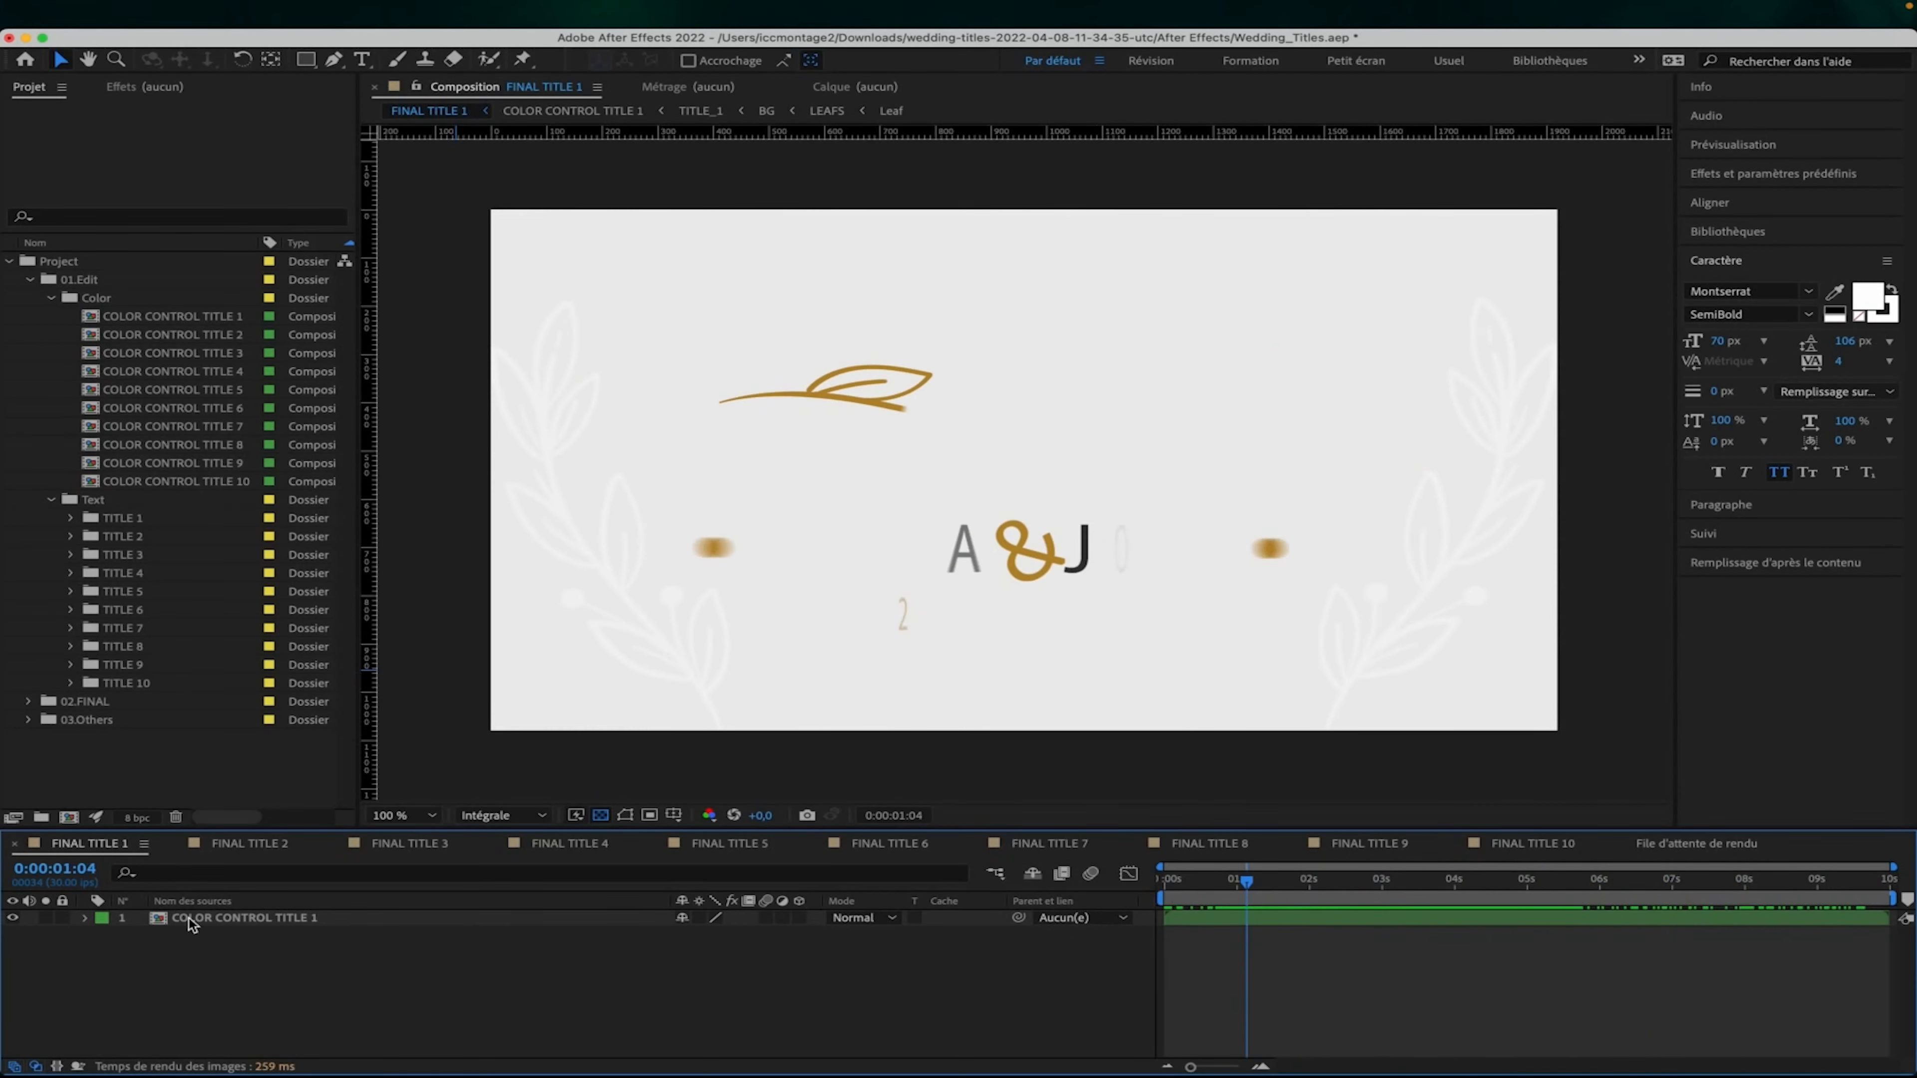
click(242, 857)
drag(1393, 893, 1547, 914)
click(409, 845)
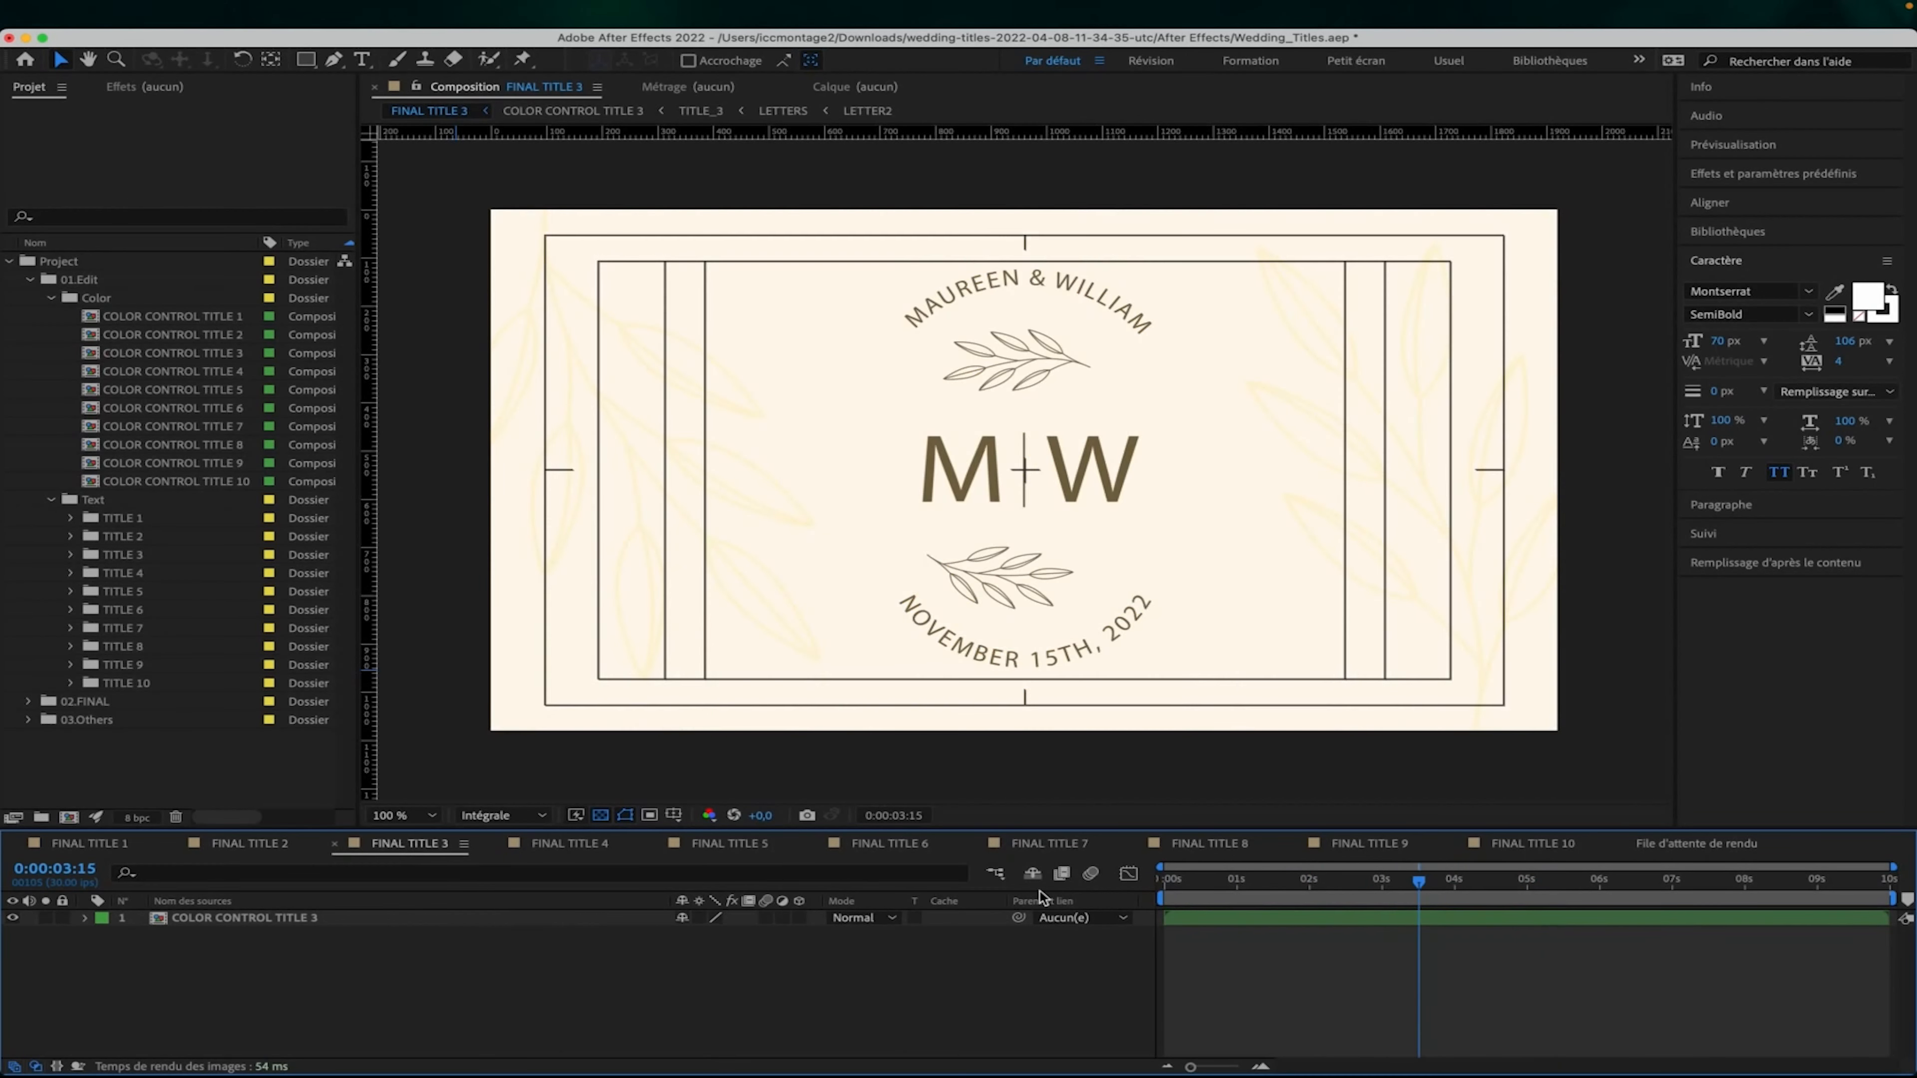
drag(1214, 893, 1608, 891)
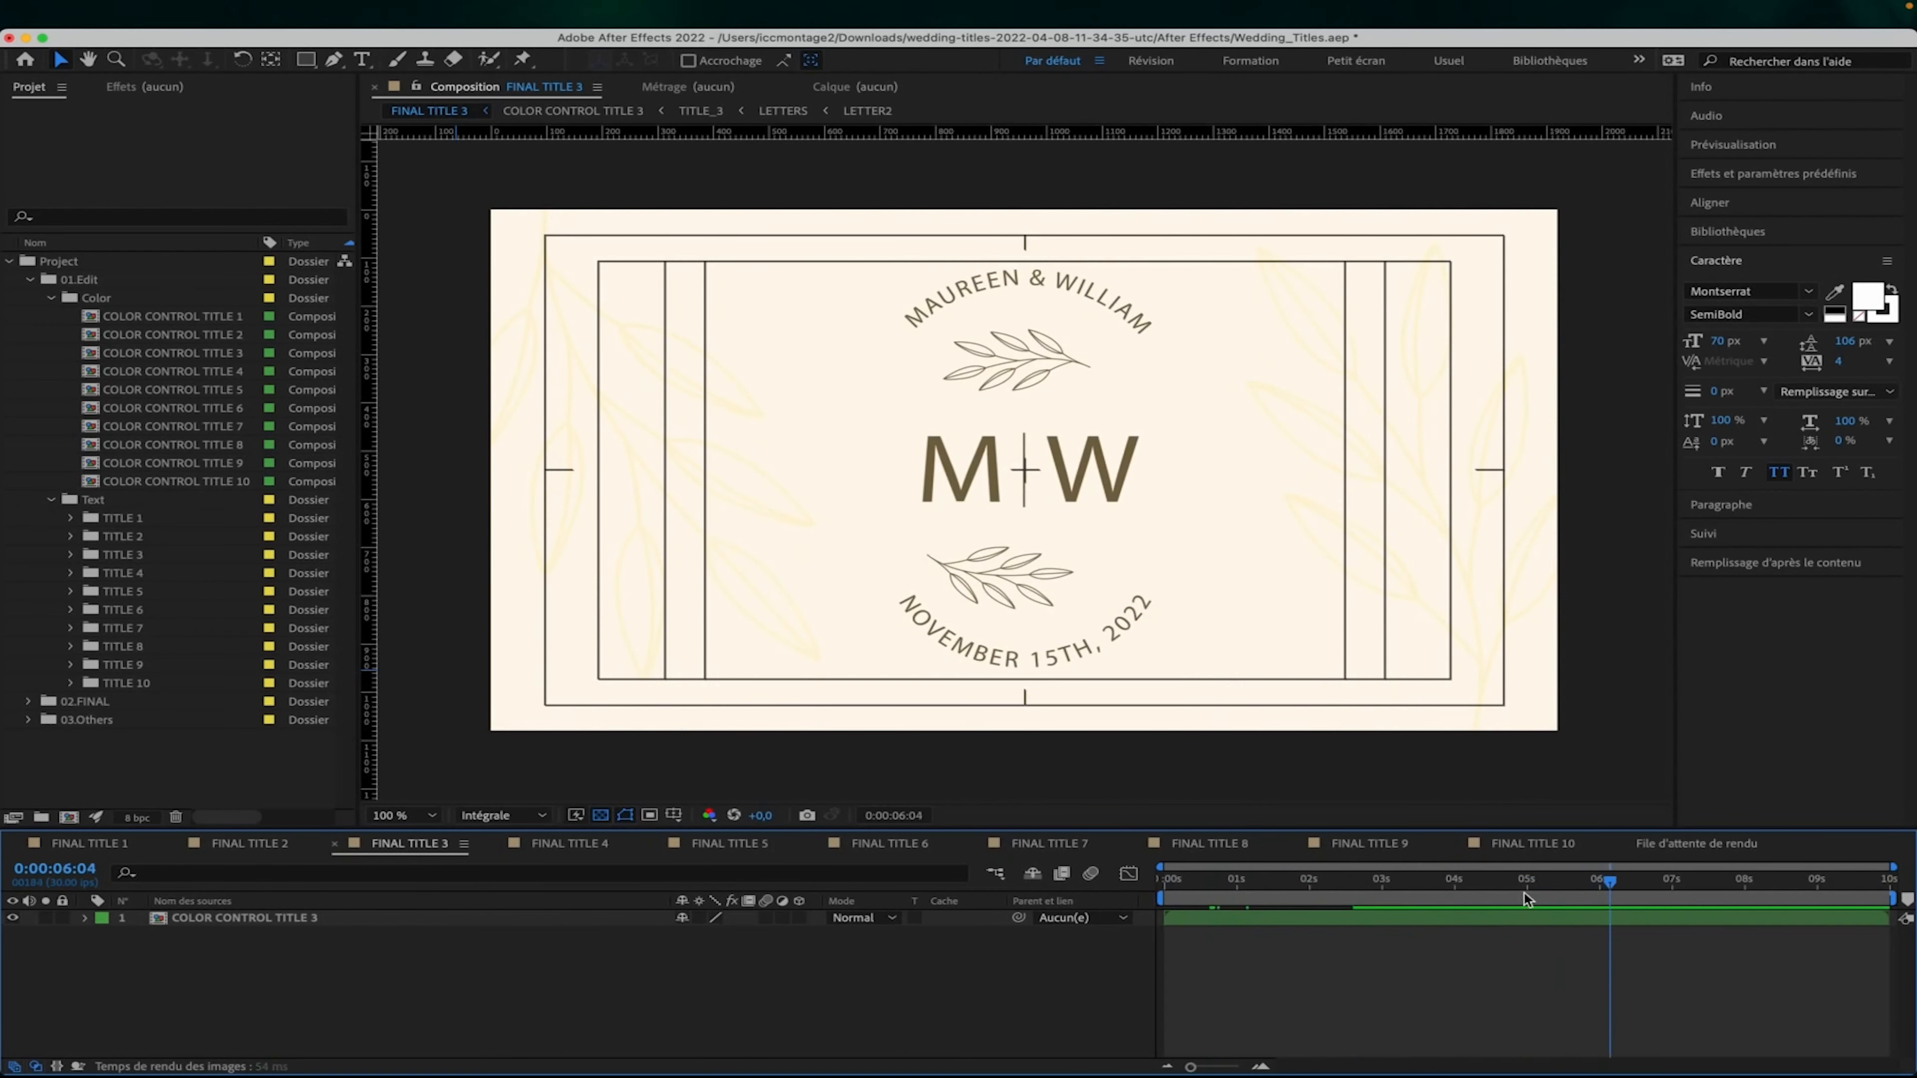
click(569, 843)
drag(1385, 894, 1536, 917)
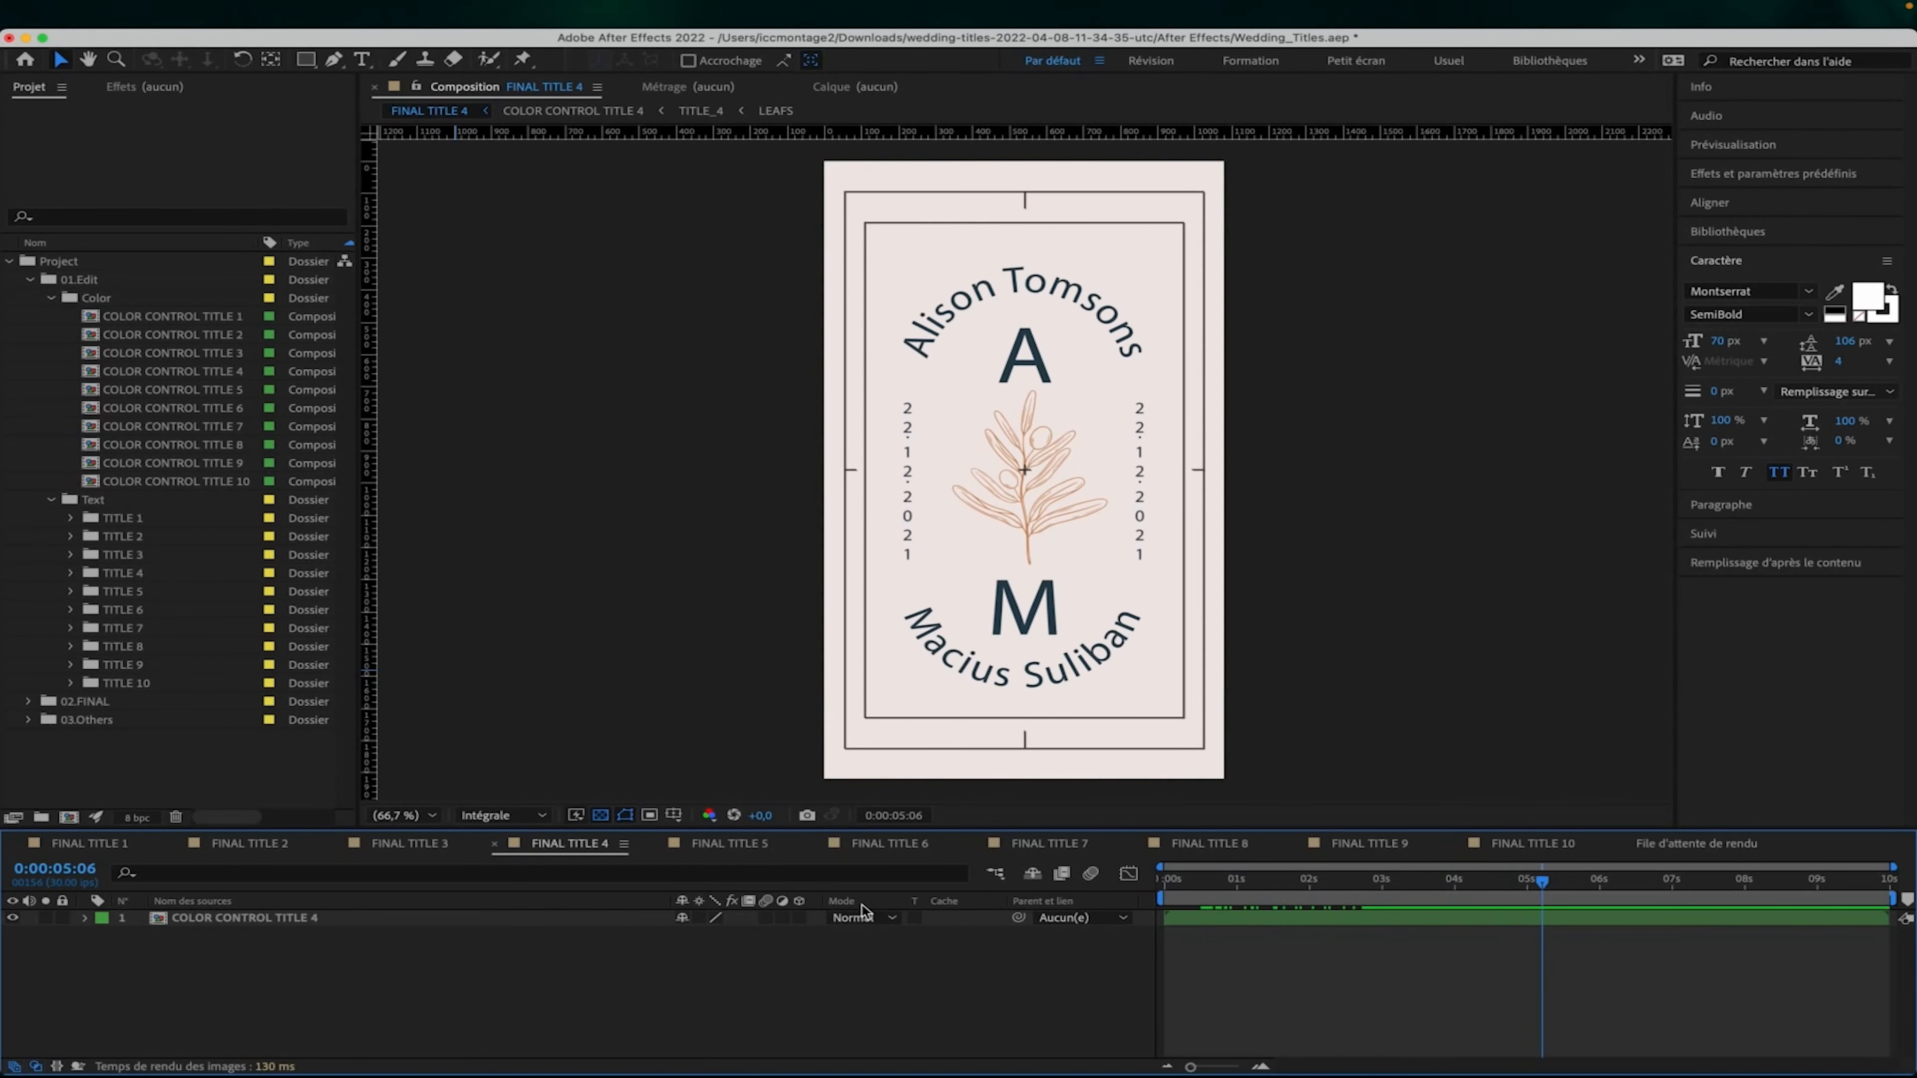
Preview the remaining title designs in compositions FINAL TITLE 5 through FINAL TITLE 10.
click(729, 844)
drag(1461, 885, 1490, 916)
click(890, 844)
drag(1273, 889, 1569, 899)
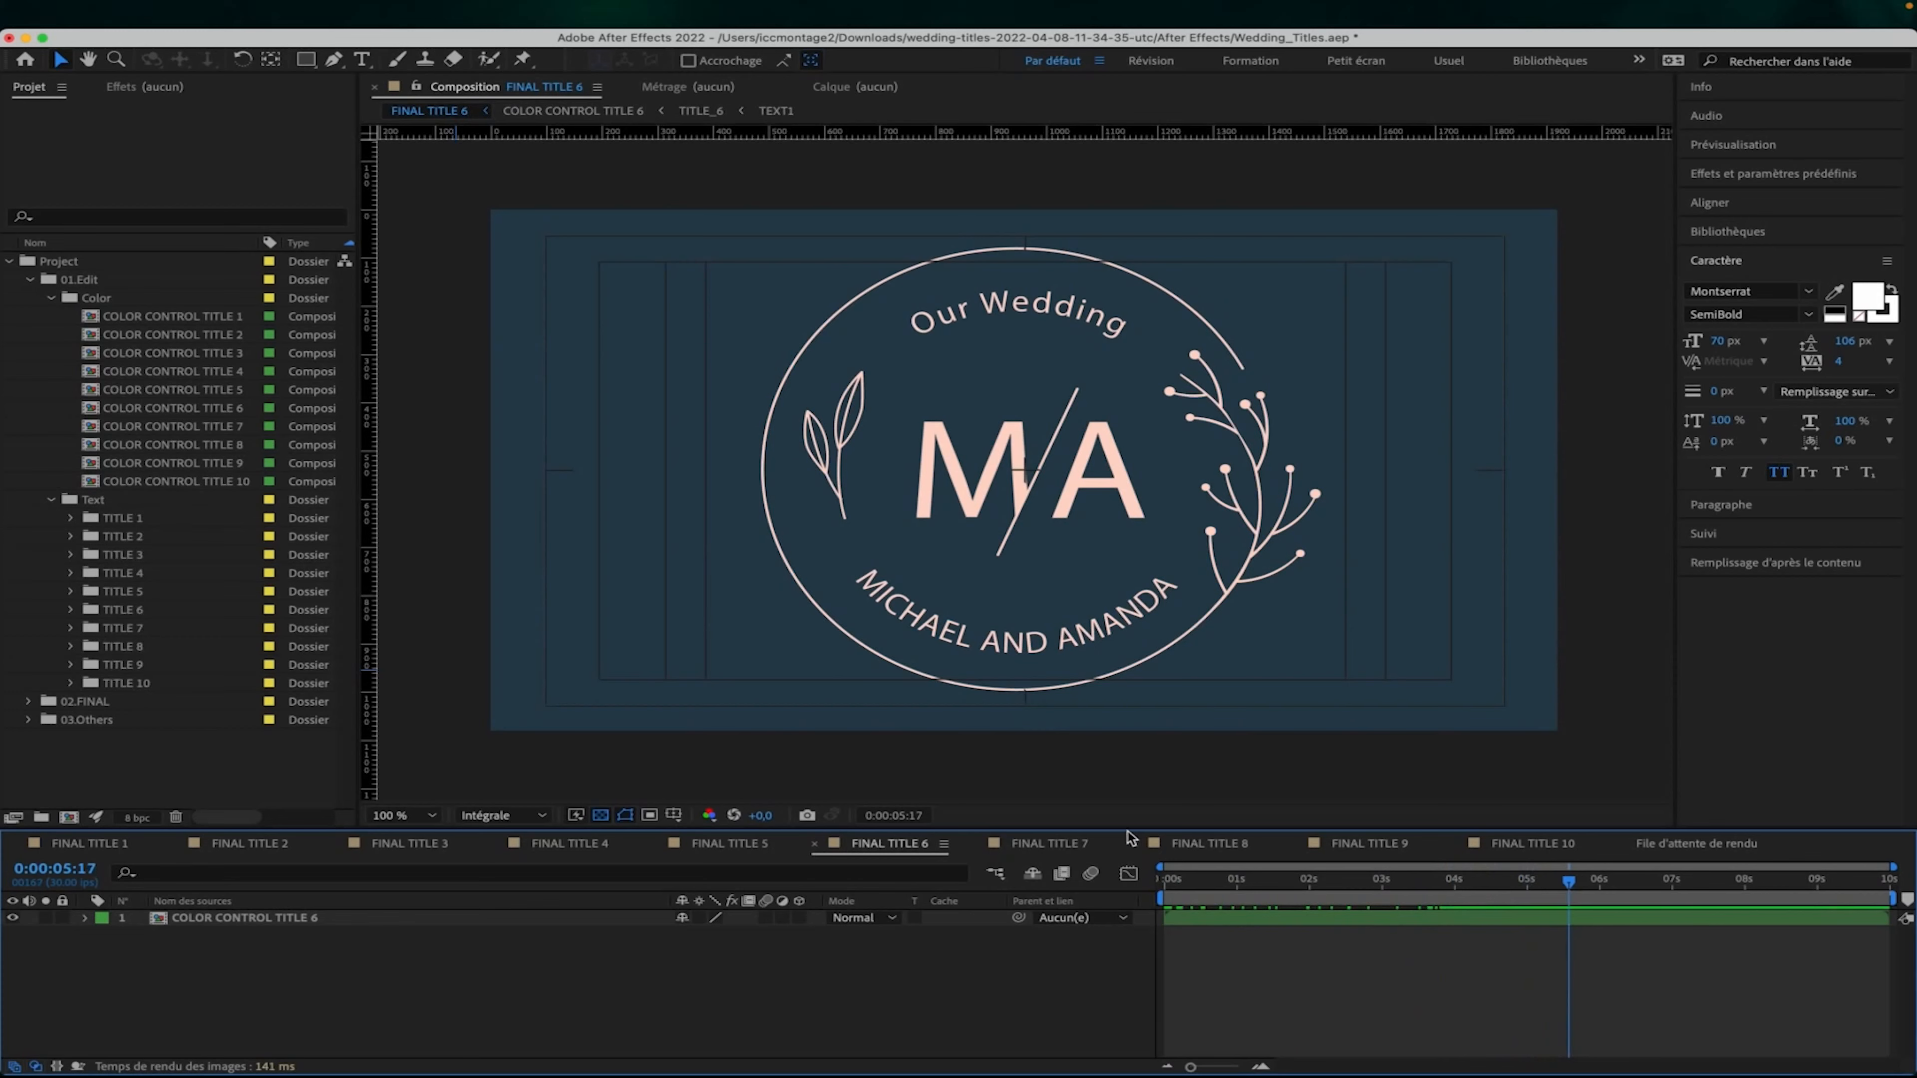
click(1047, 843)
drag(1227, 898, 1430, 898)
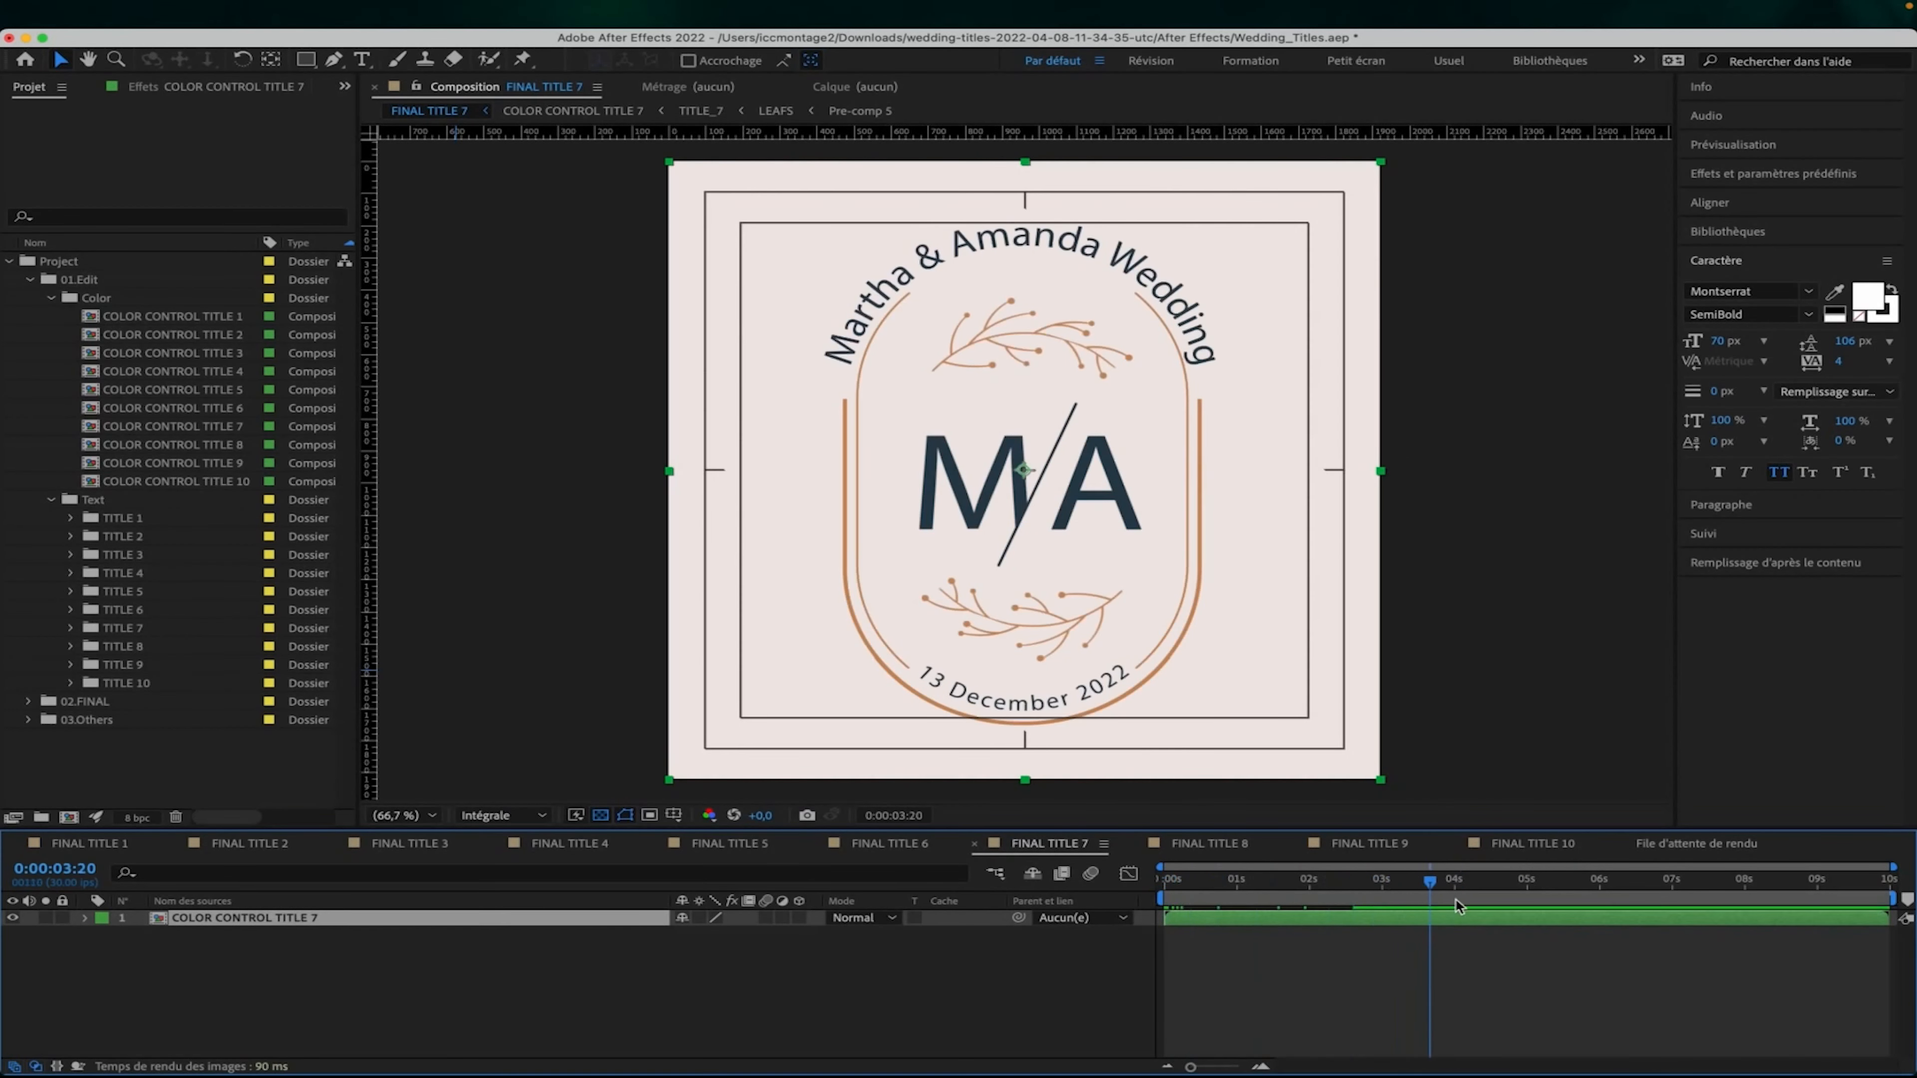
click(1222, 844)
drag(1393, 885, 1655, 916)
click(1342, 856)
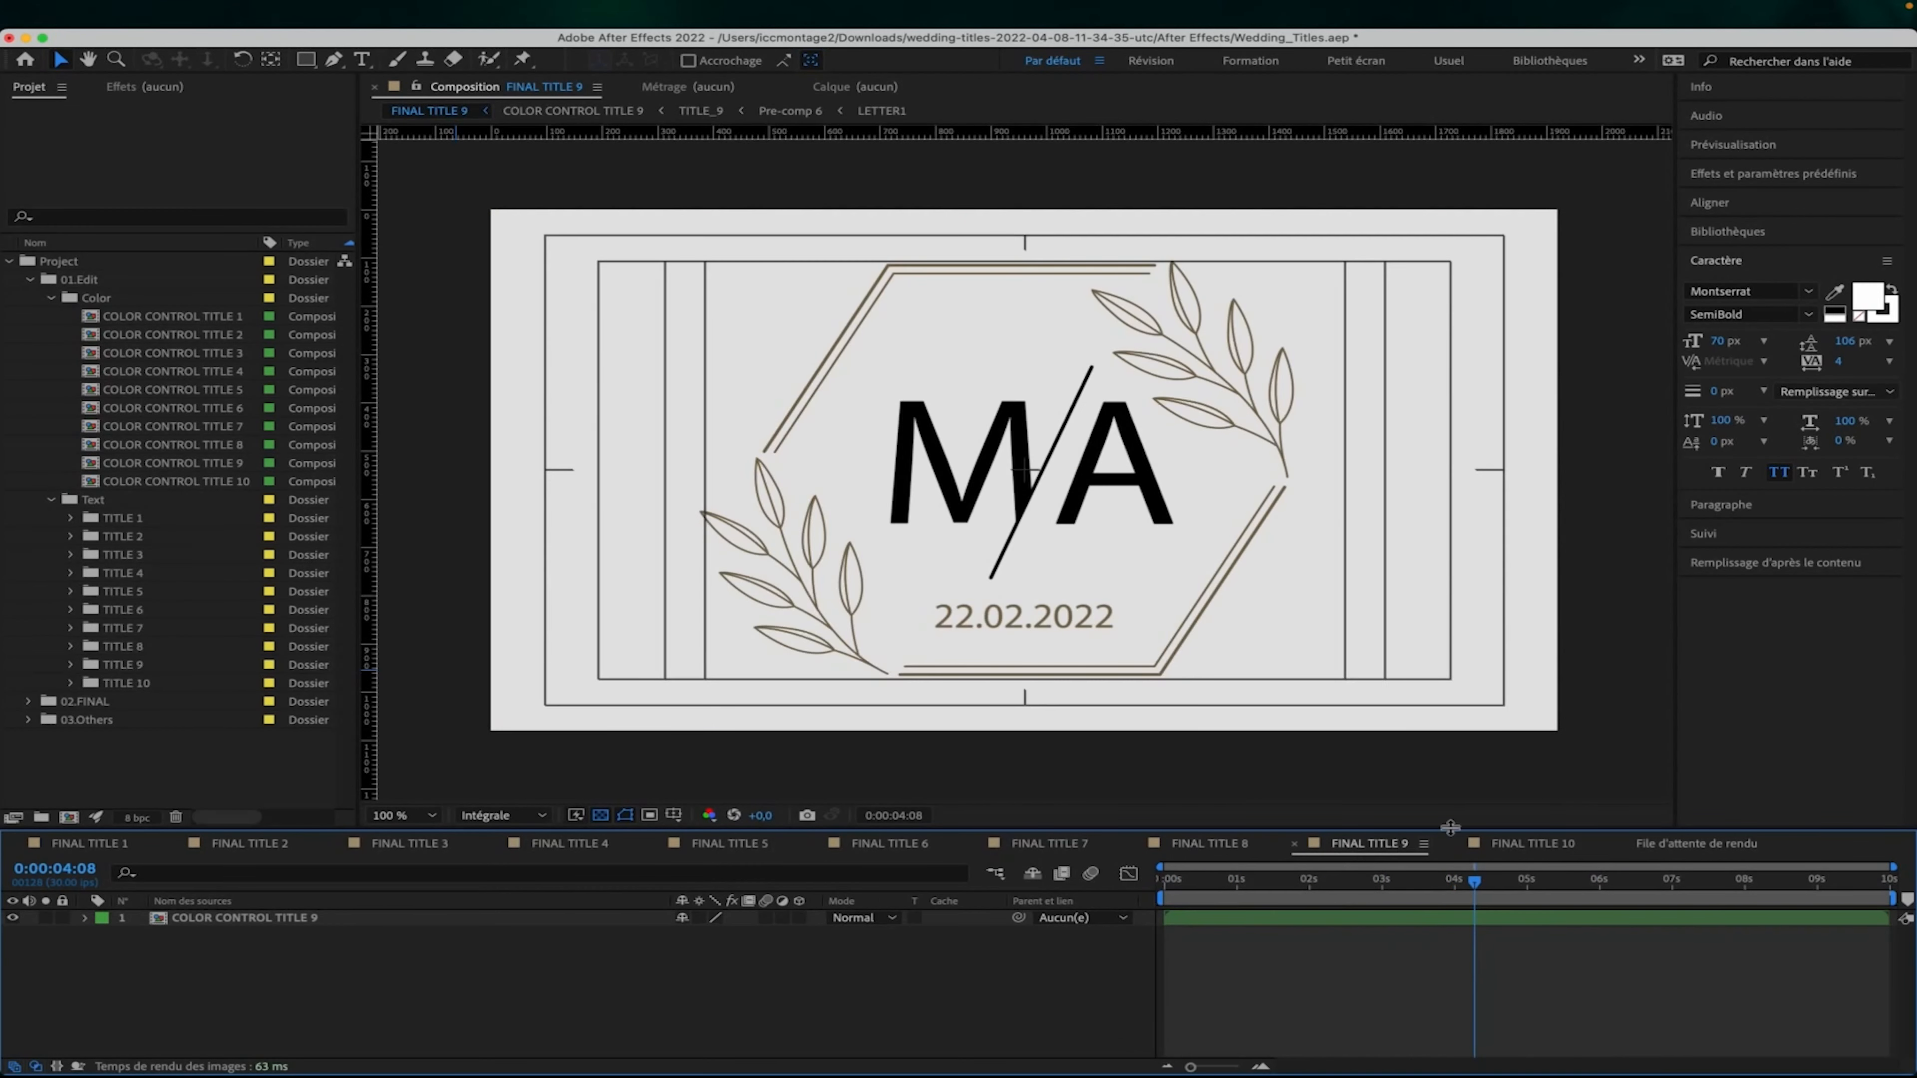
click(1546, 845)
Return to FINAL TITLE 2, move to 0:00:05:22 and open its nested COLOR CONTROL TITLE 2 composition.
click(109, 851)
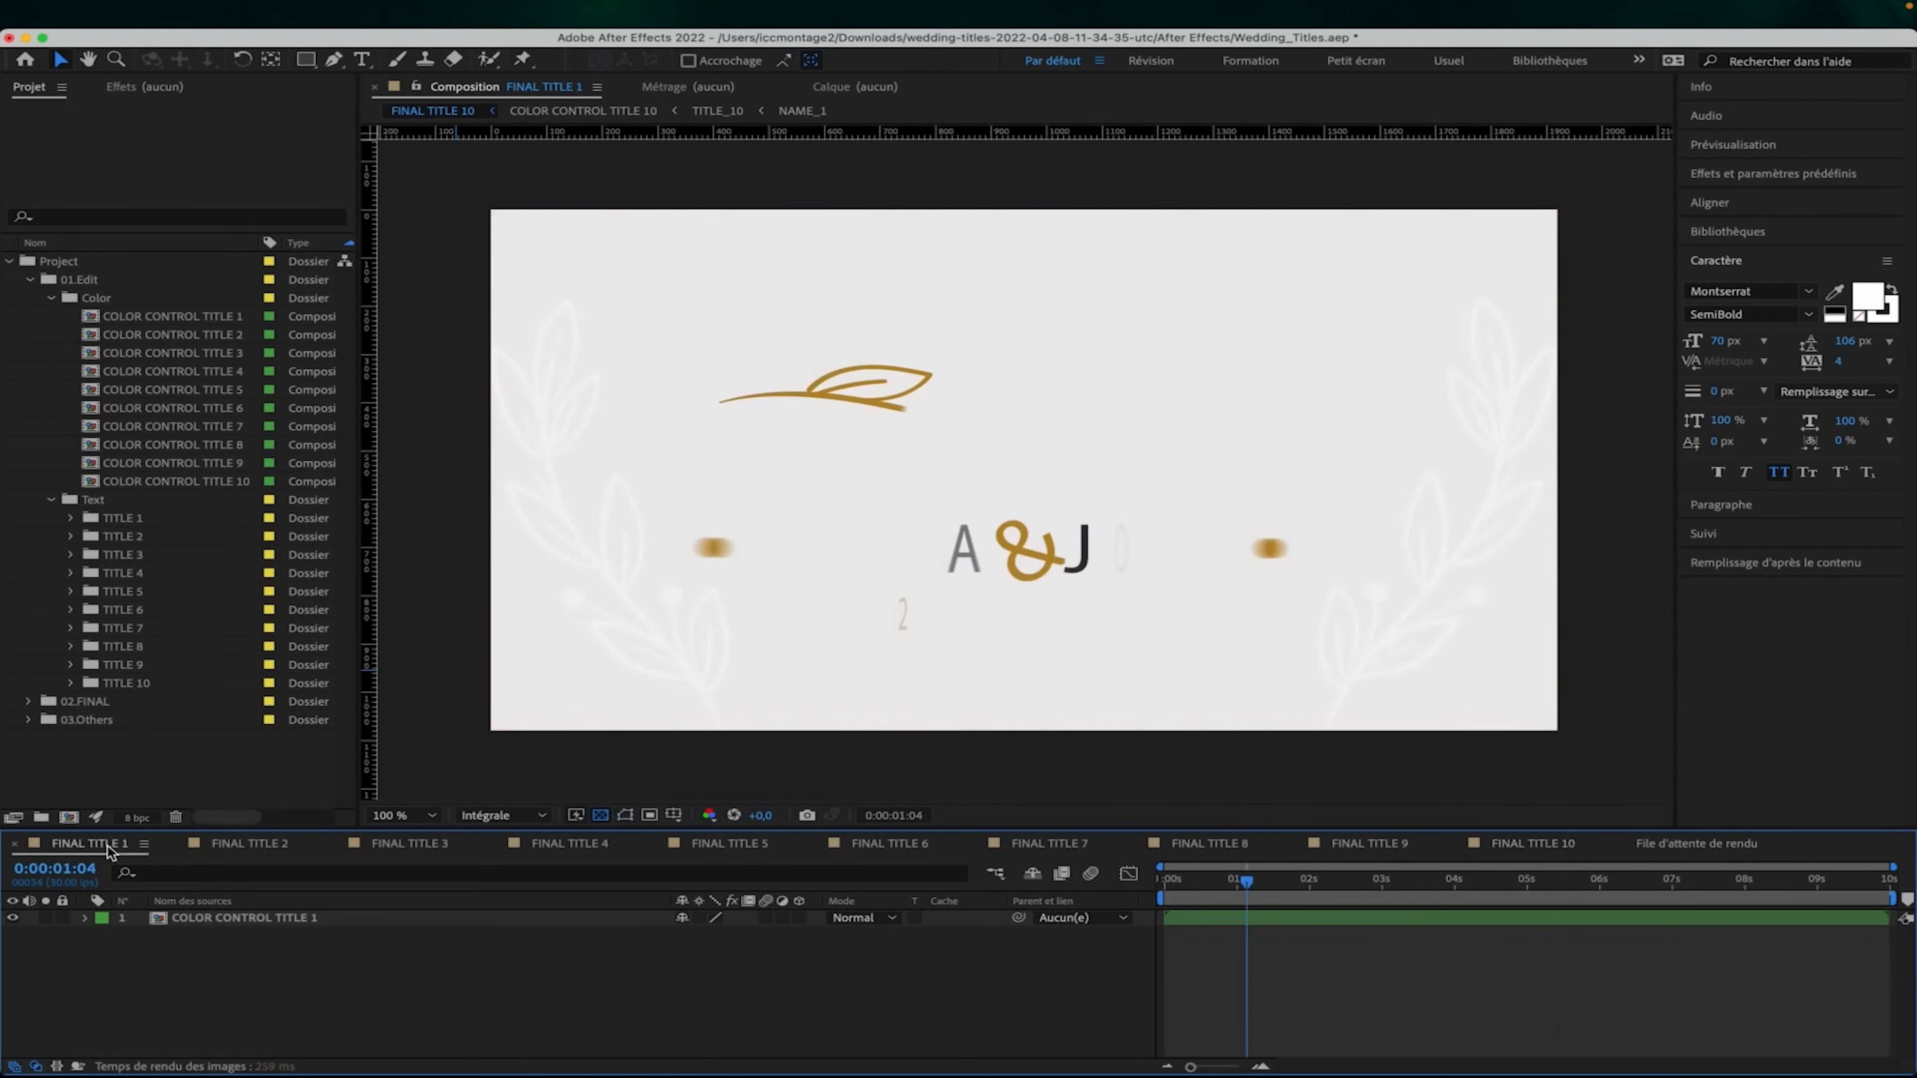
click(277, 845)
mouse_move(1545, 882)
mouse_down()
mouse_move(1162, 915)
mouse_move(1283, 884)
mouse_move(1578, 882)
mouse_up()
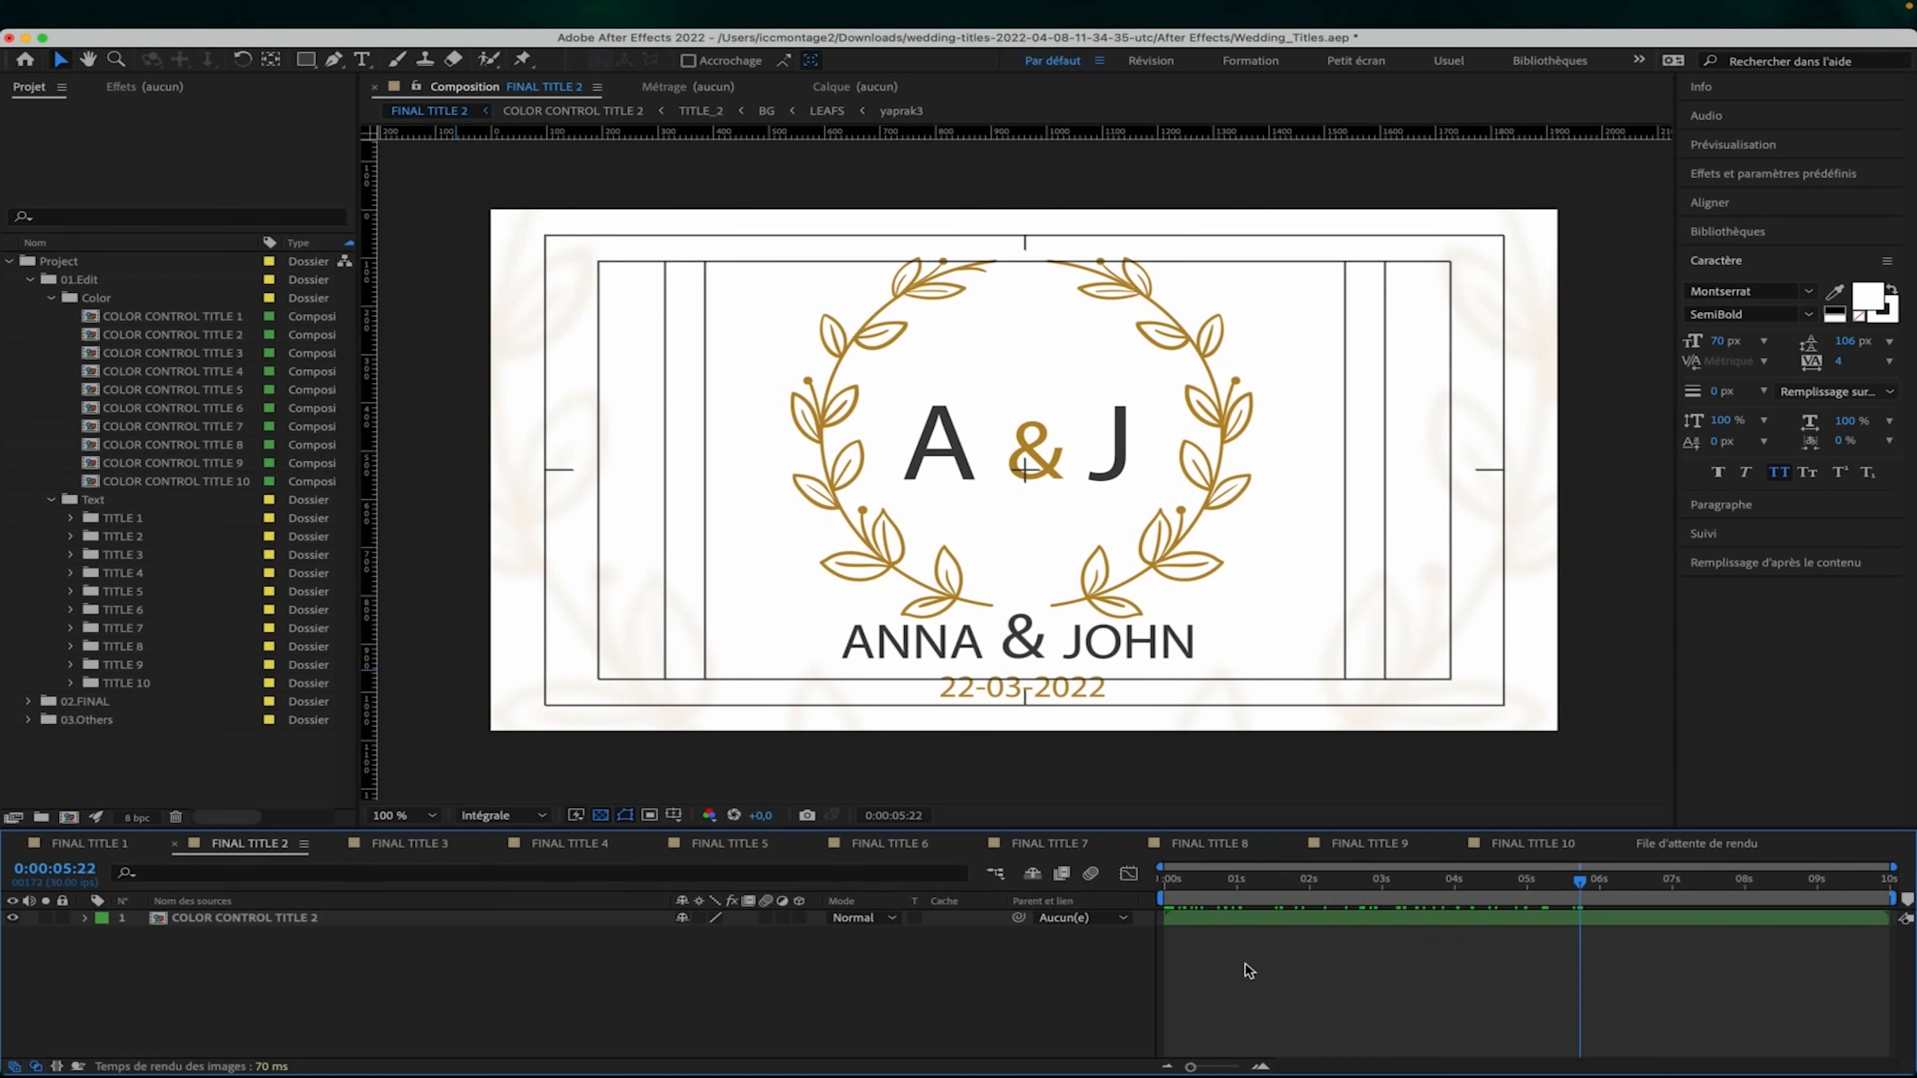
click(335, 919)
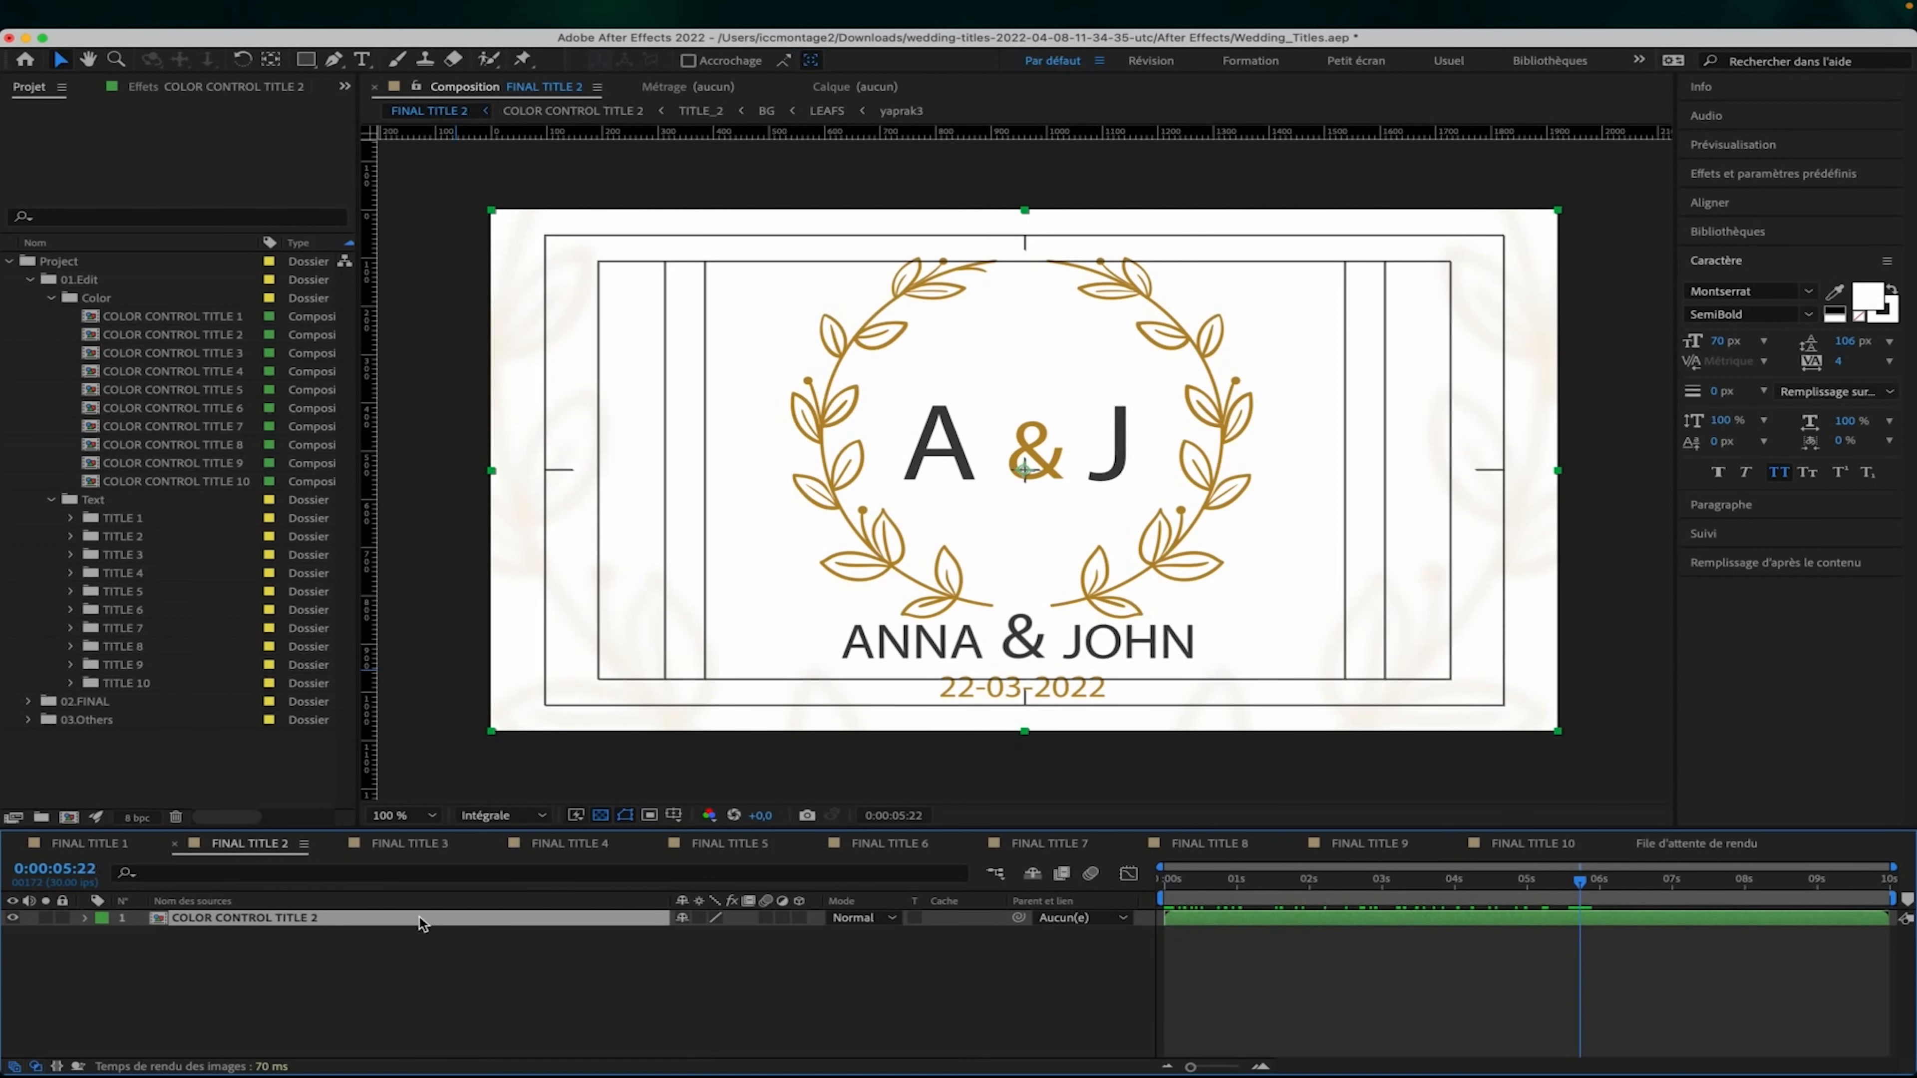
double_click(466, 919)
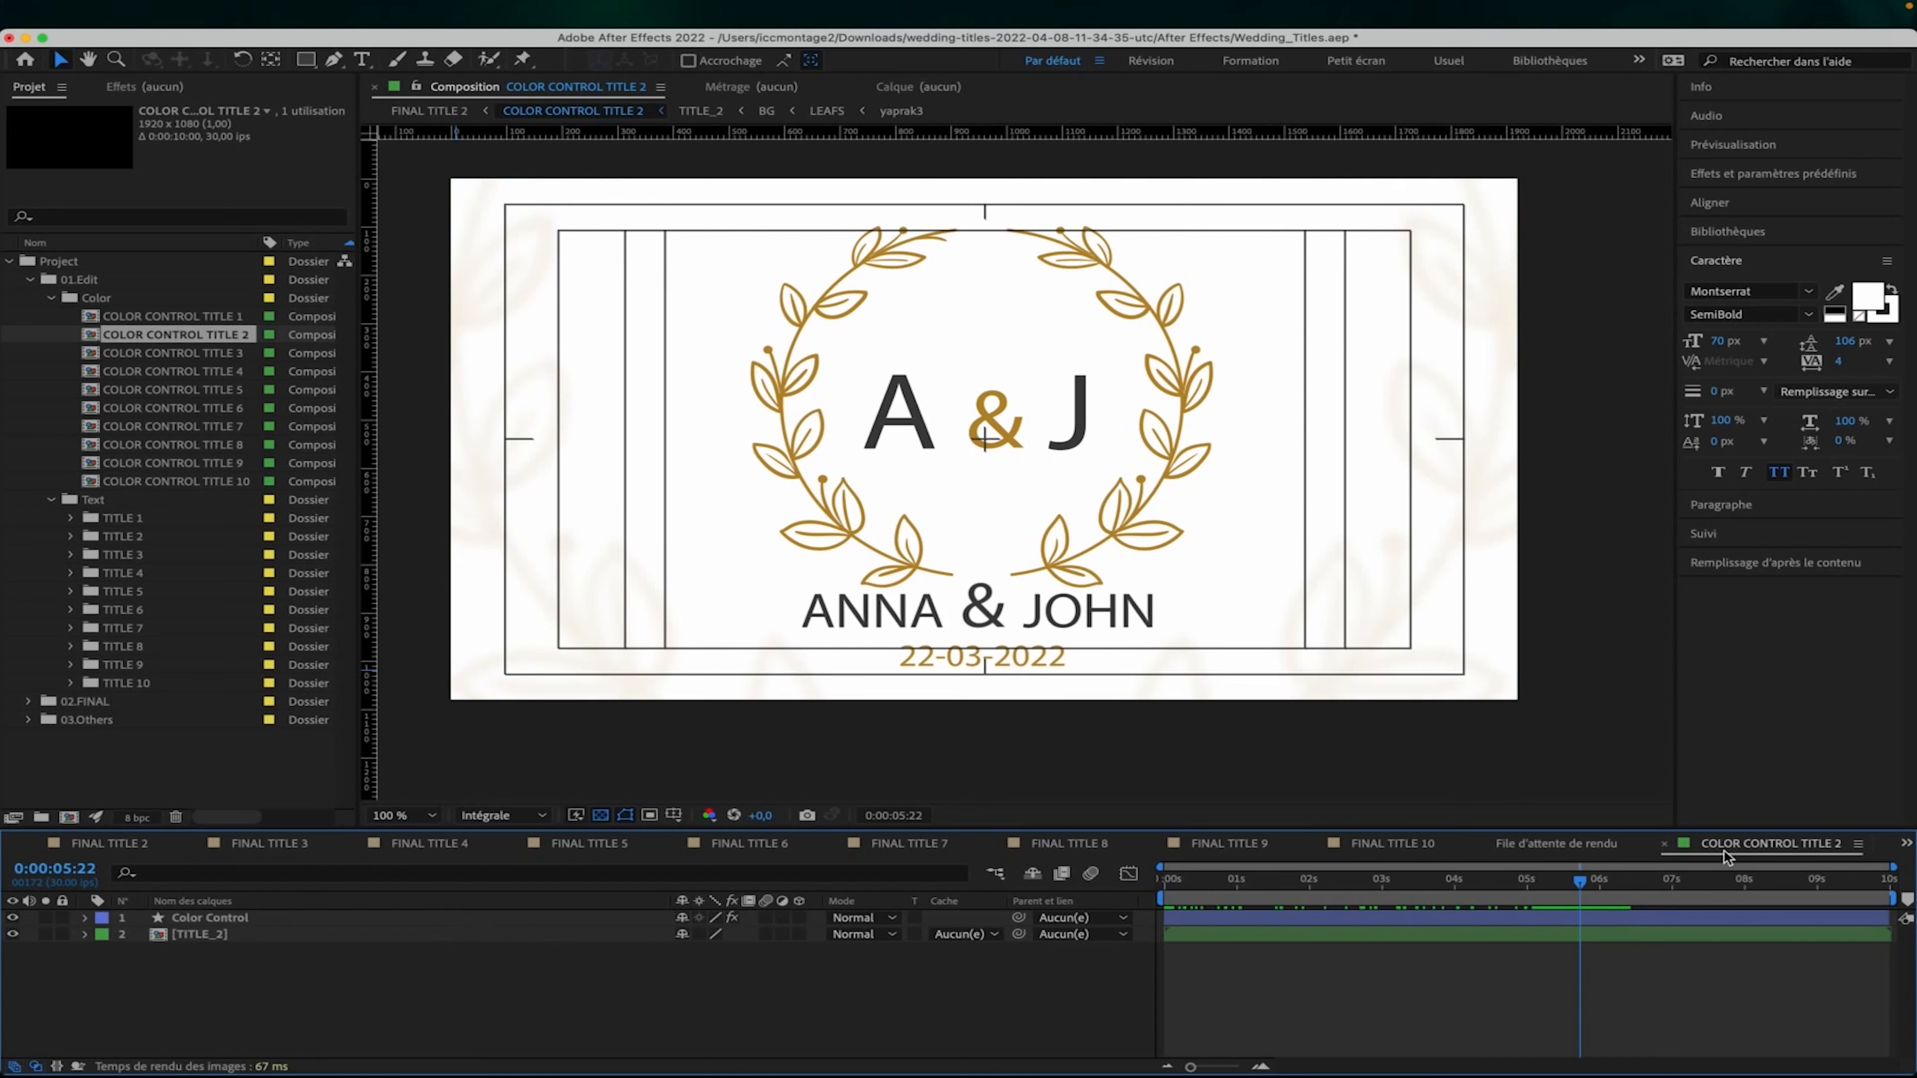
Show the effect controls of the Color Control layer to review its color, position and background settings.
click(364, 918)
click(374, 933)
click(368, 917)
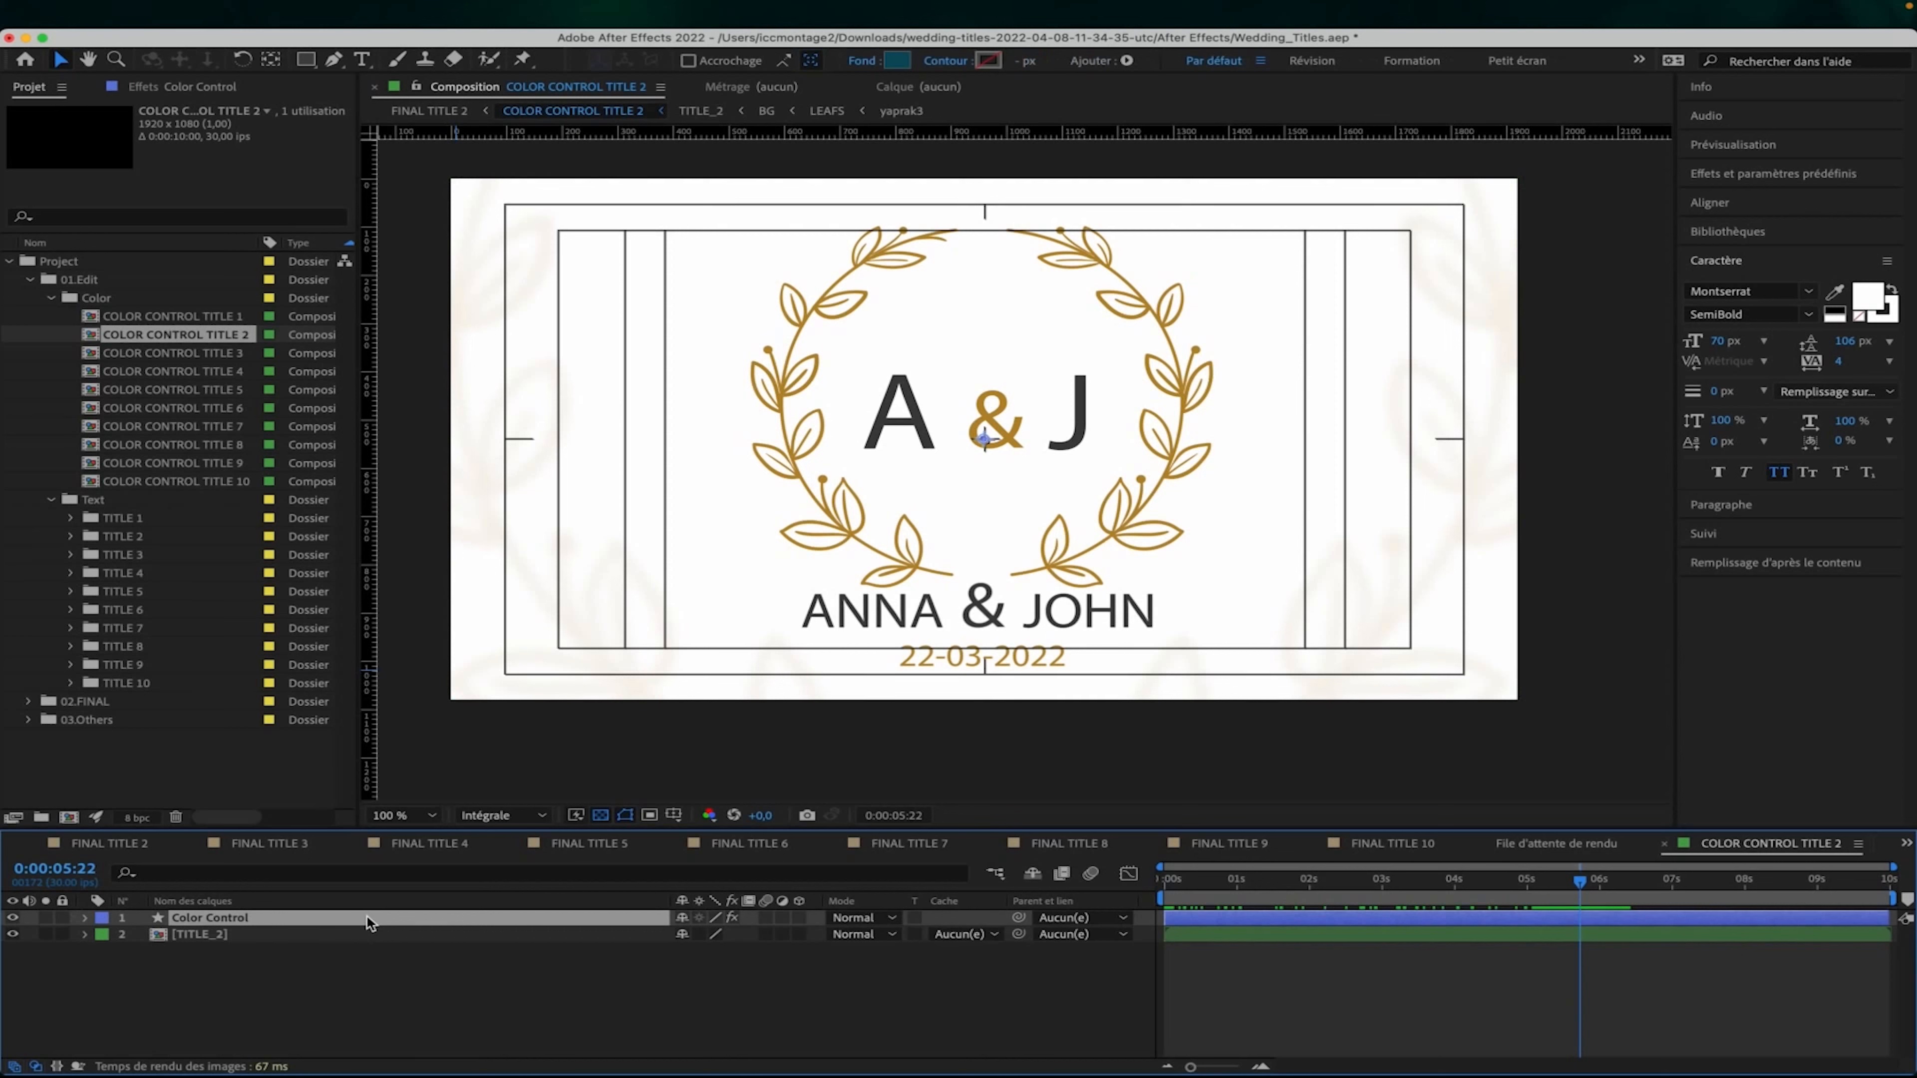
click(178, 89)
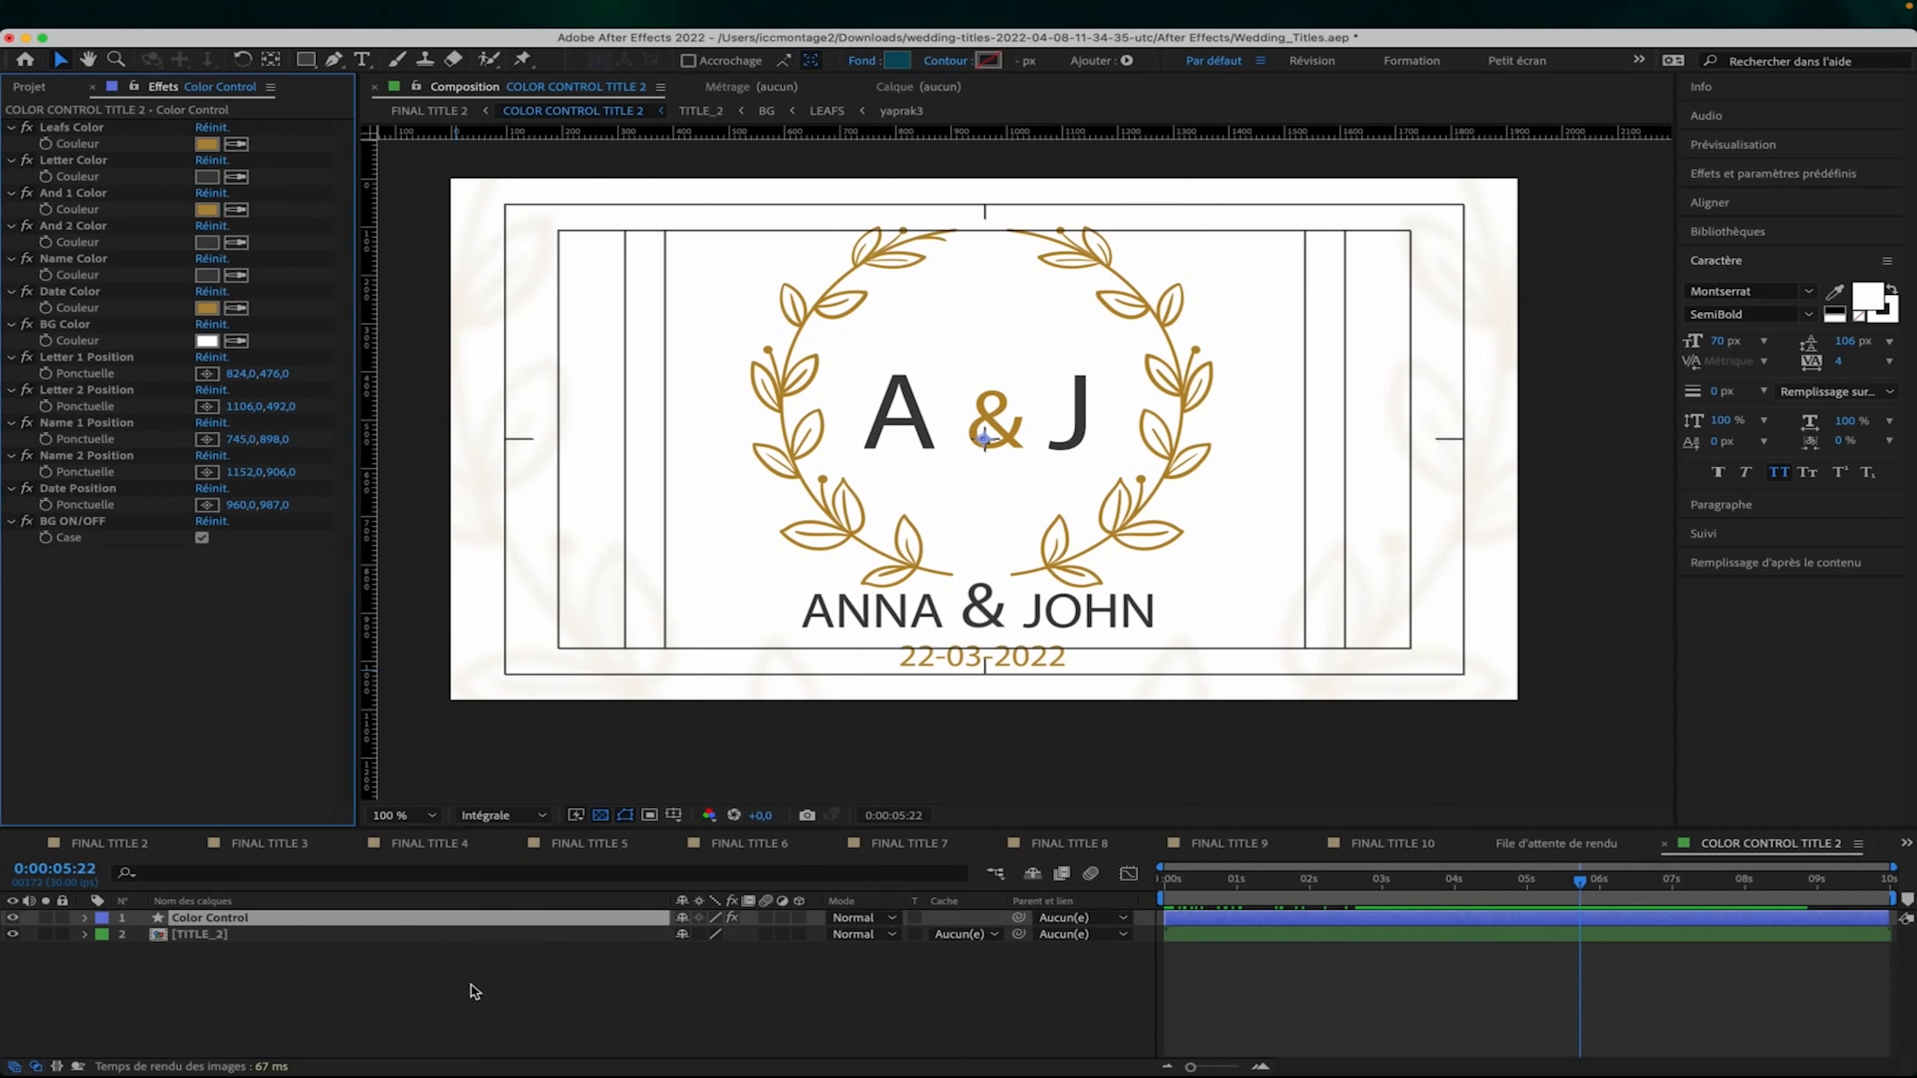
click(264, 969)
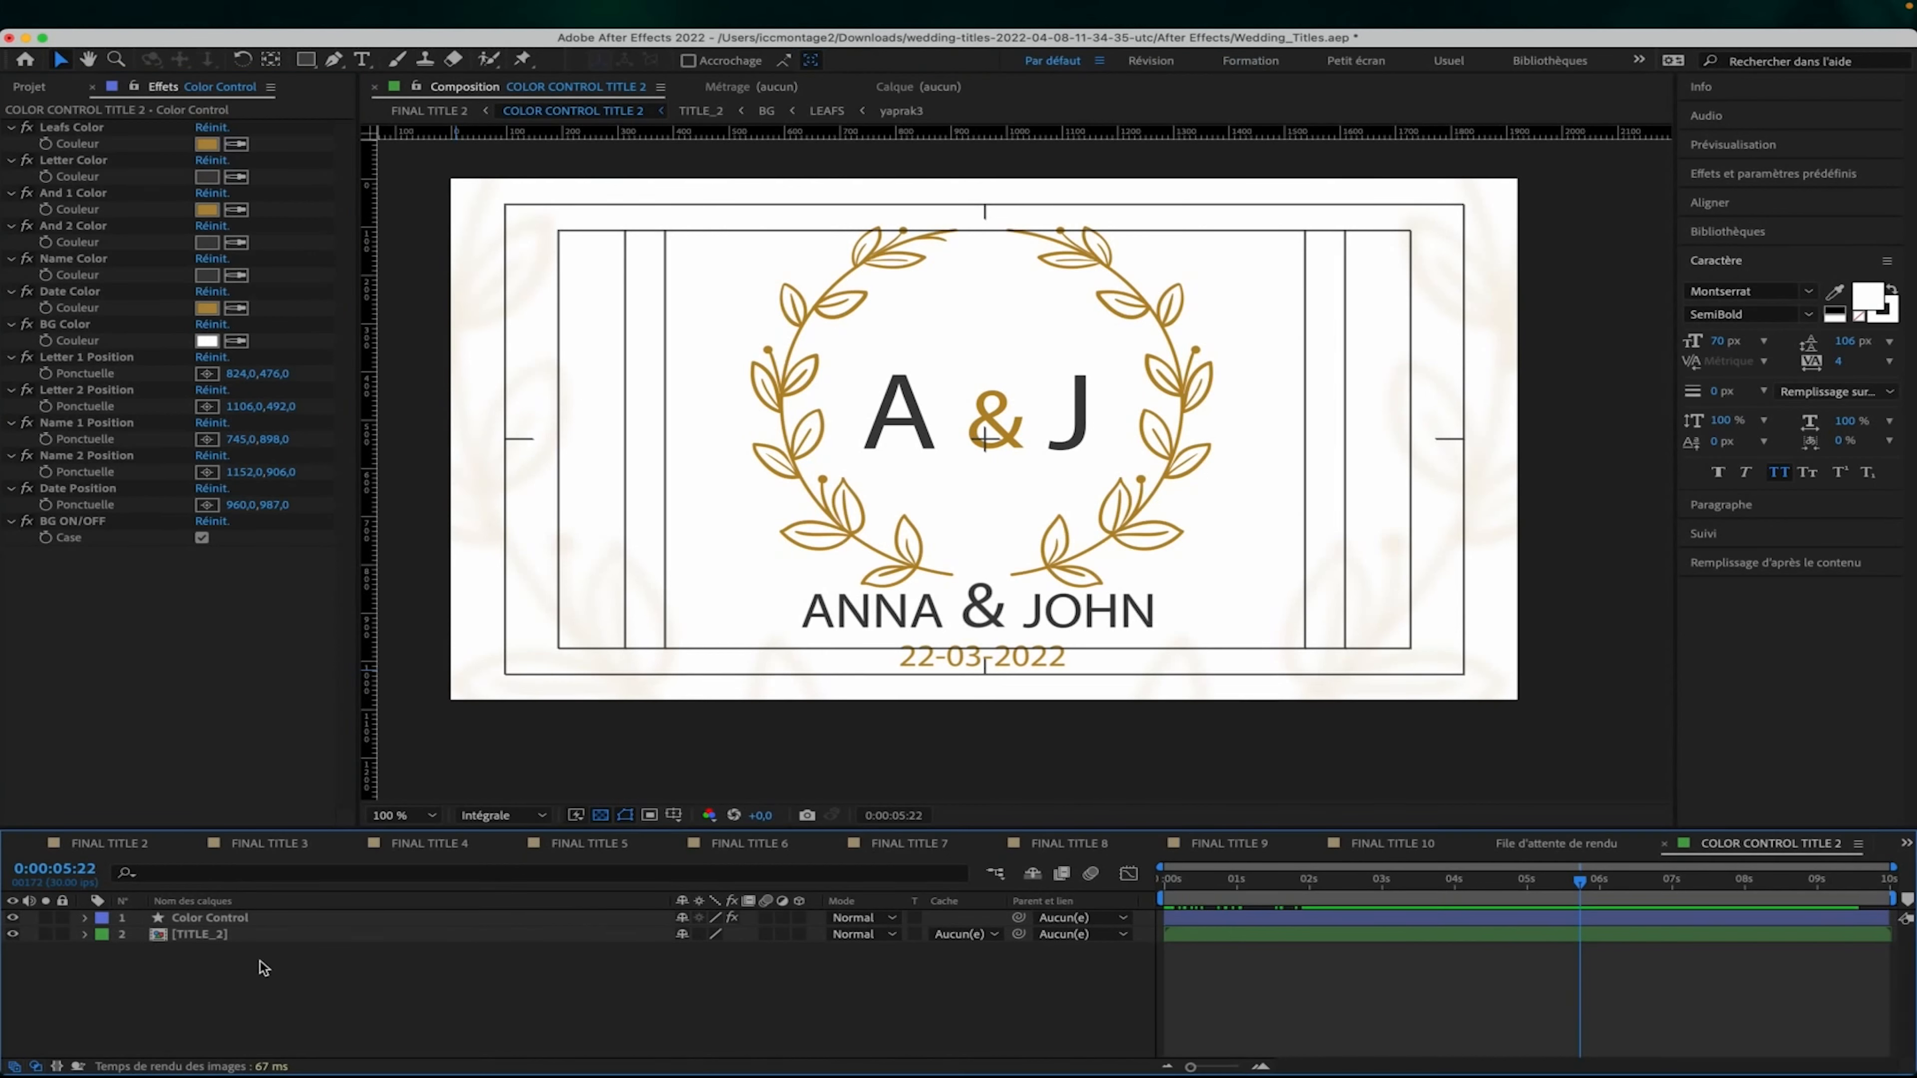
Open the nested TITLE_2 composition, fit it to the viewer and move to 0:00:07:02.
click(301, 933)
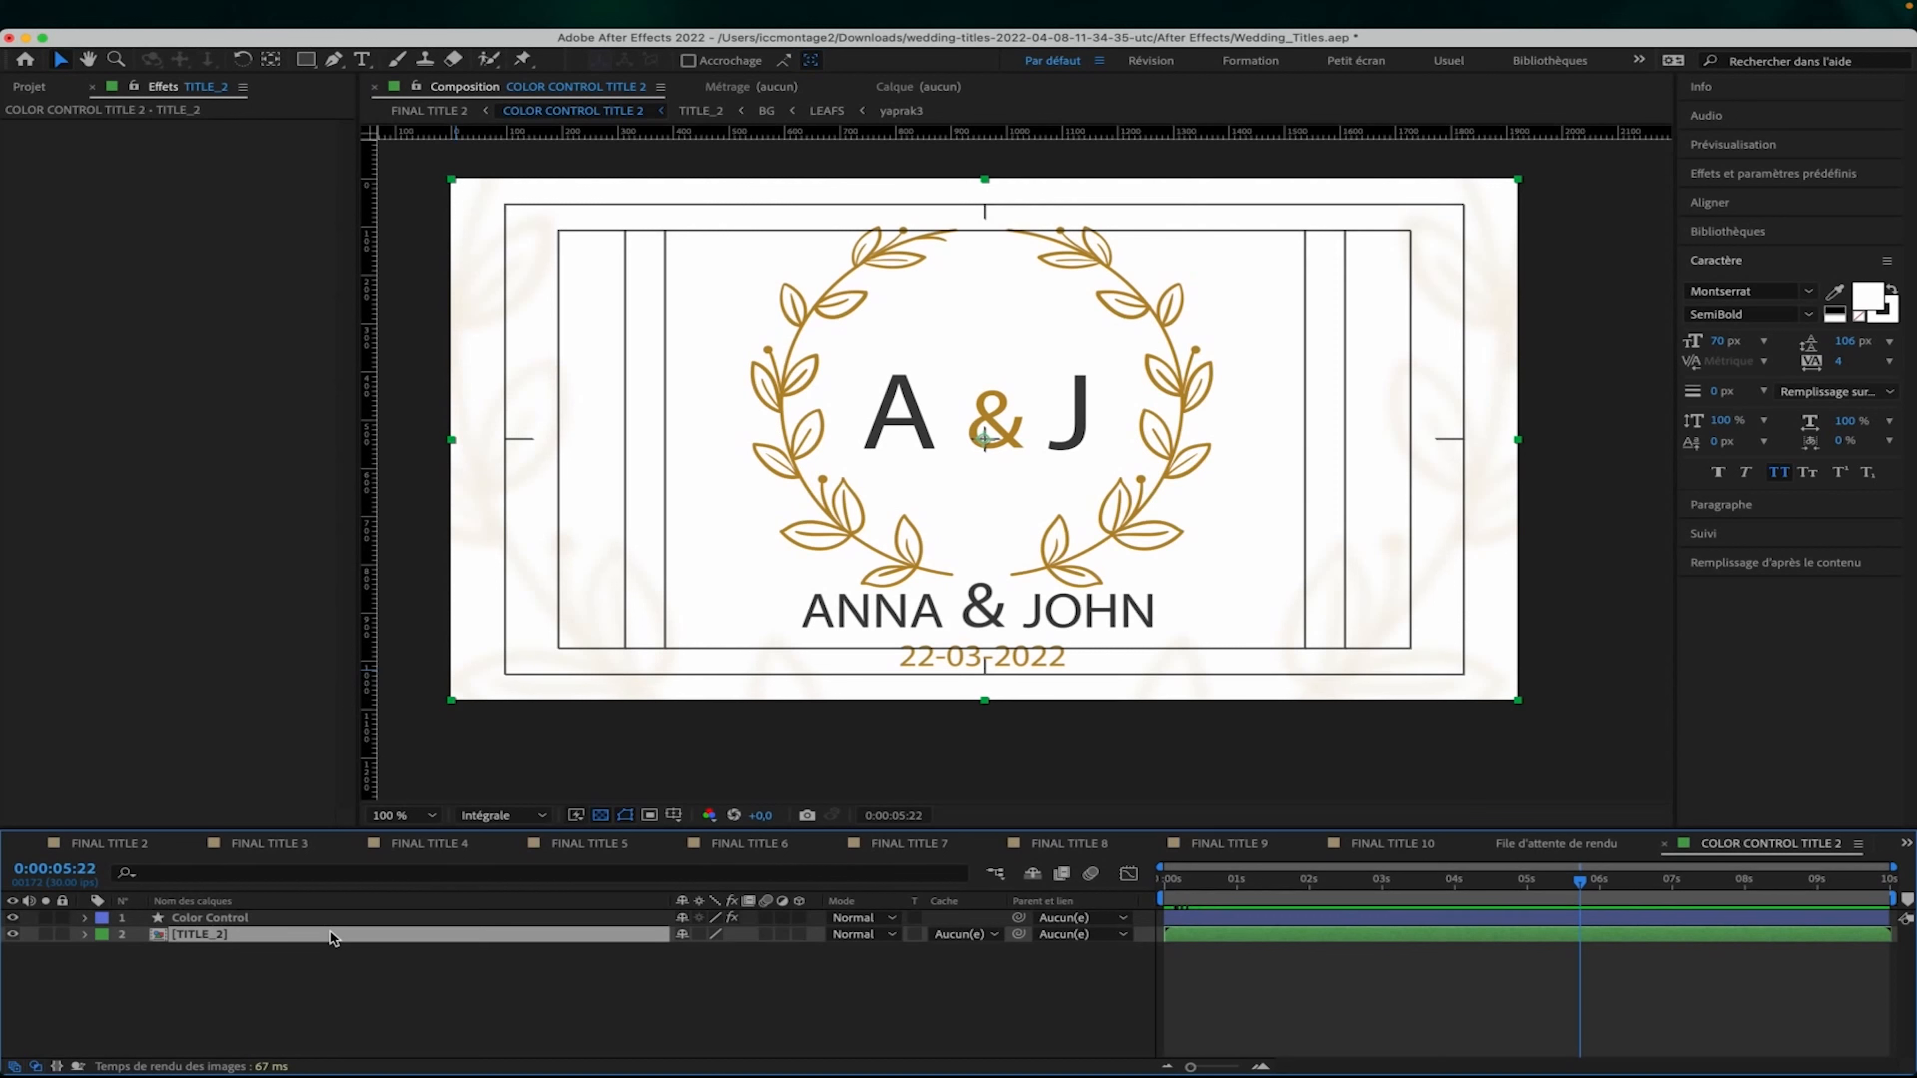
double_click(1221, 933)
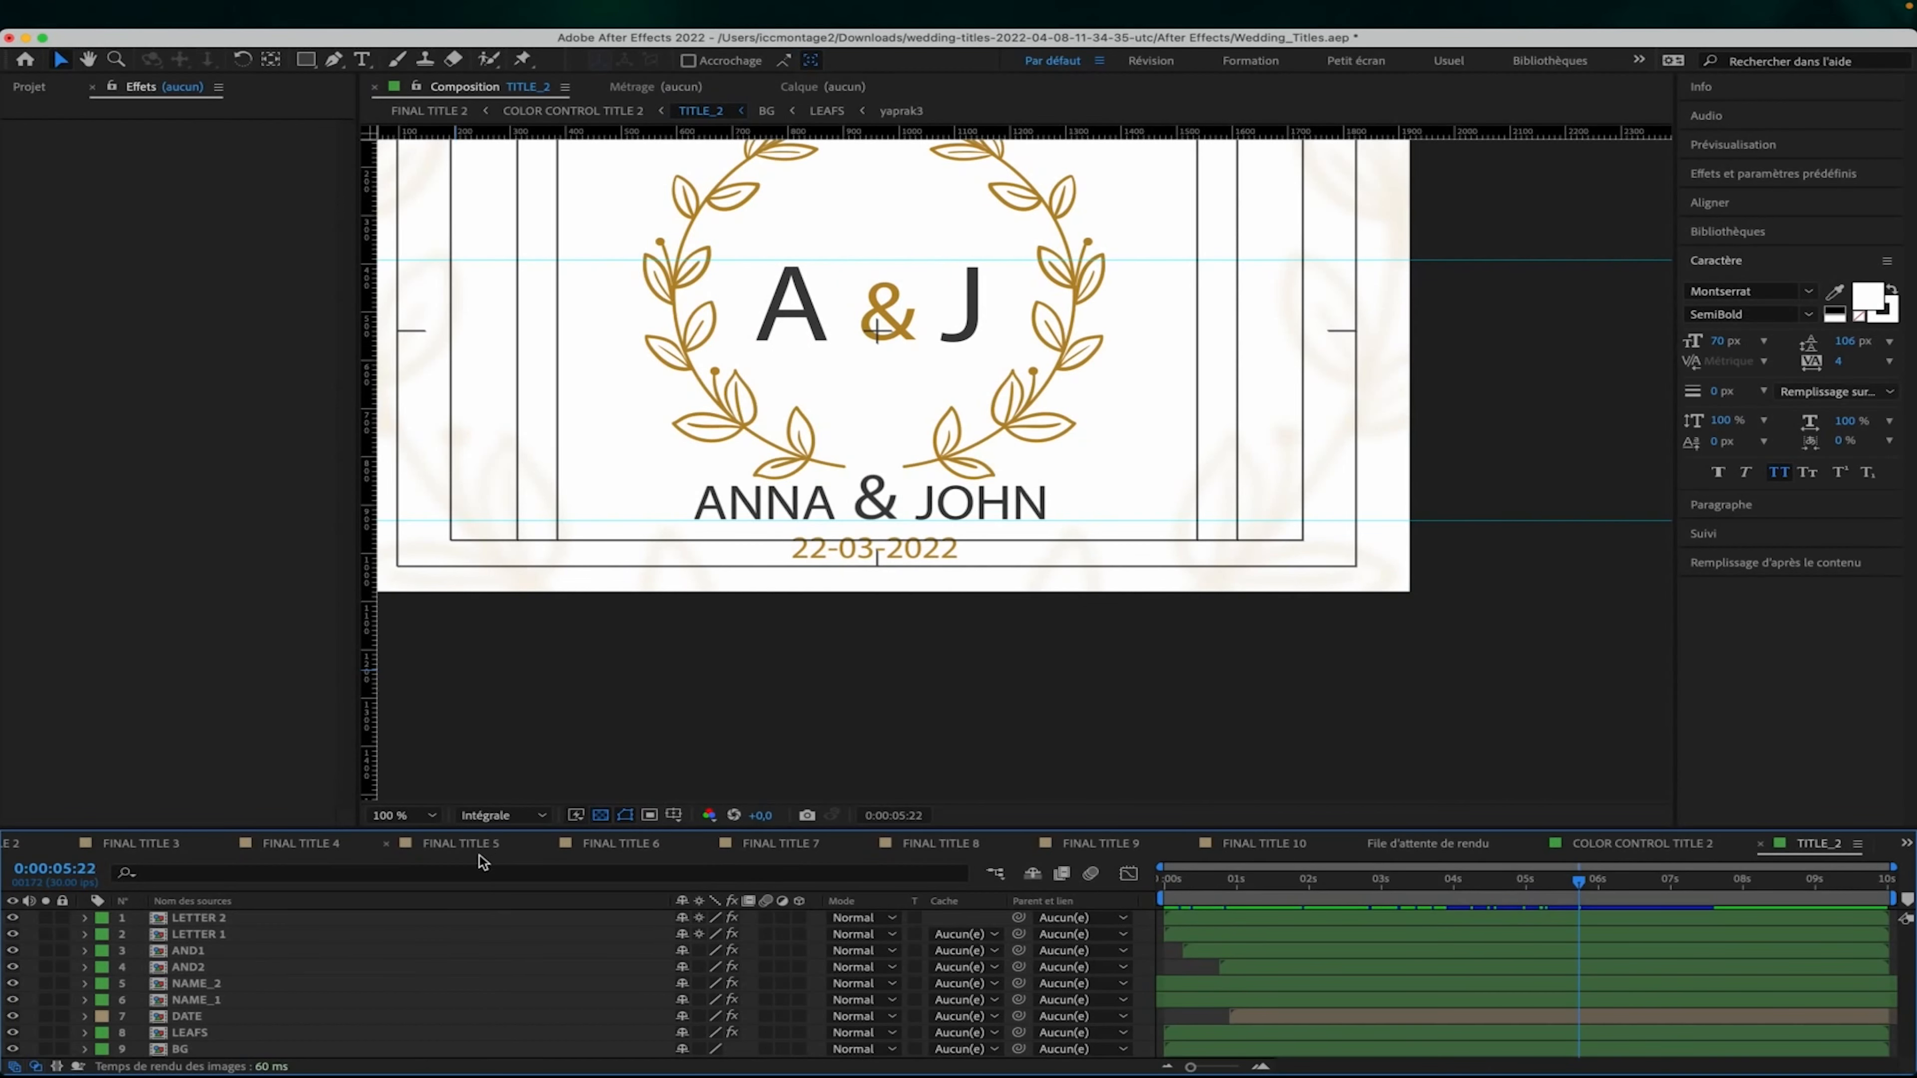
click(403, 816)
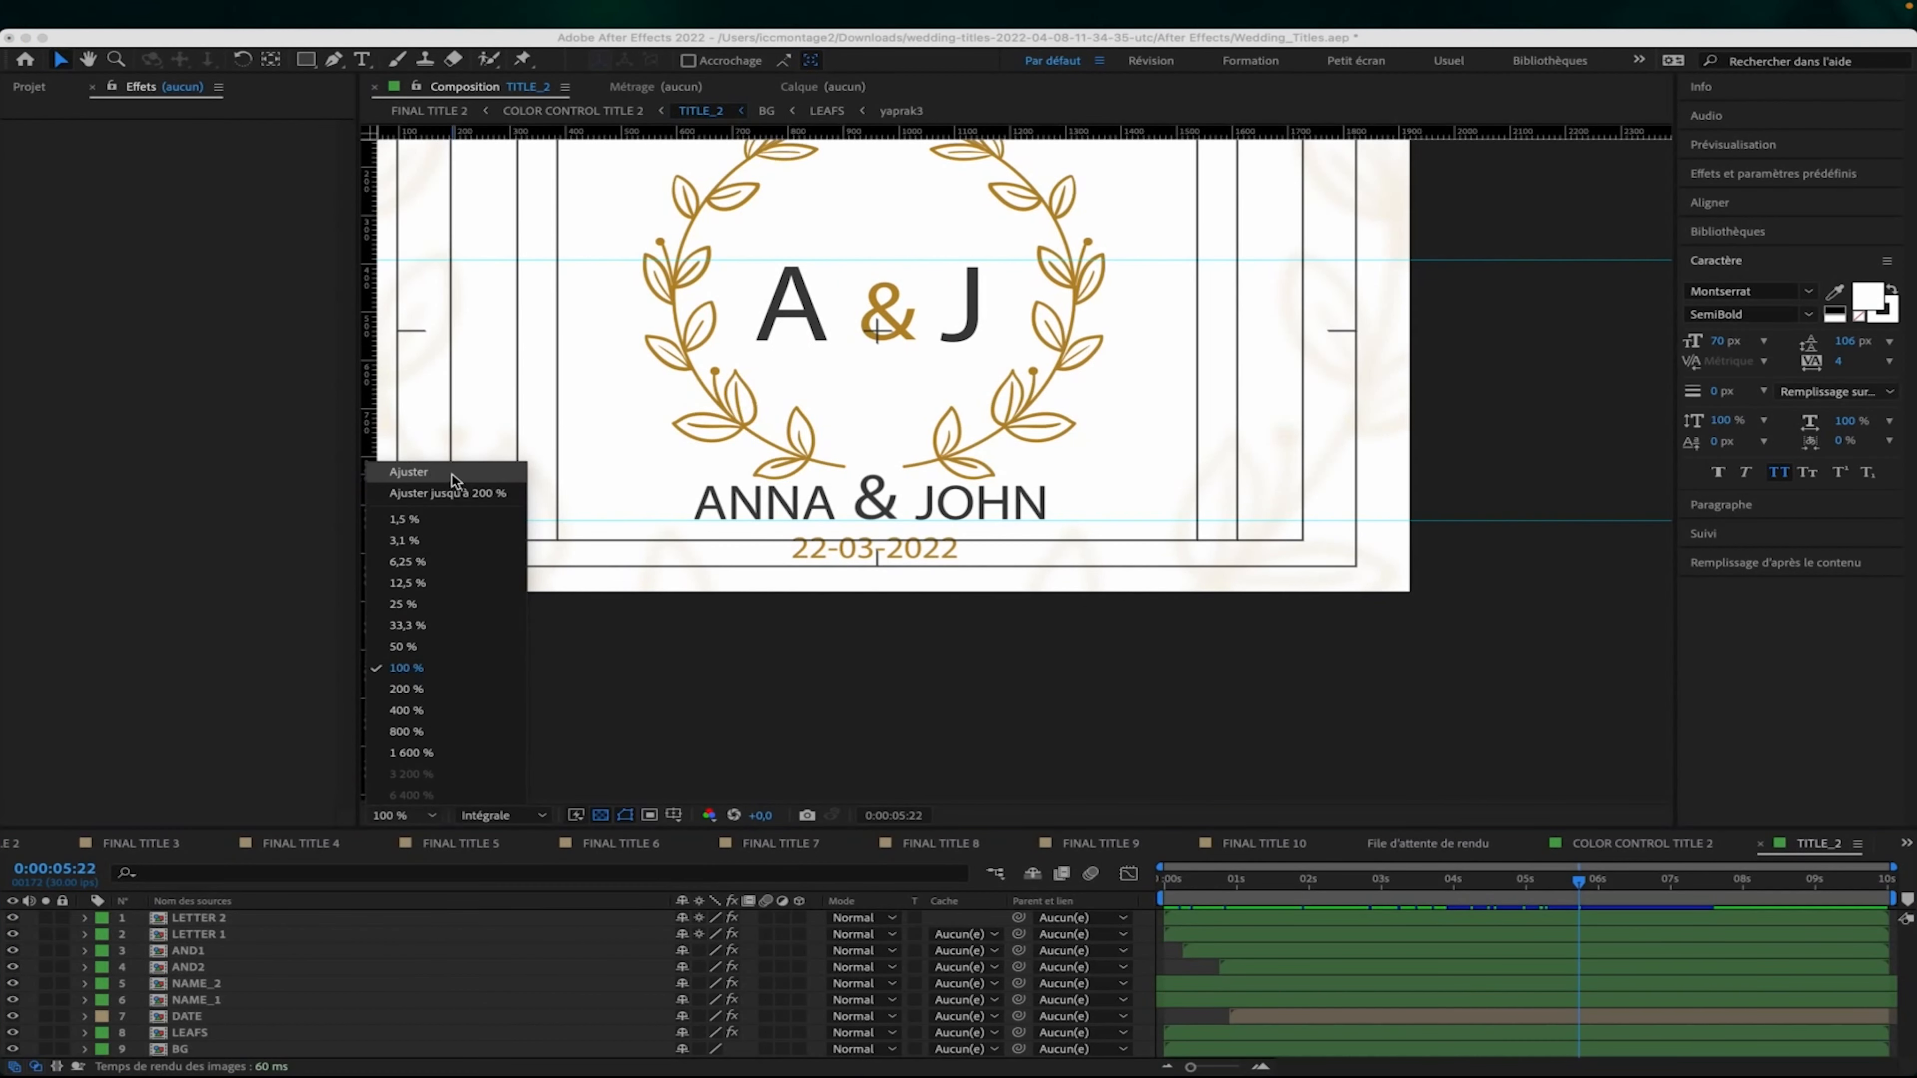
click(453, 473)
drag(1372, 878, 1673, 917)
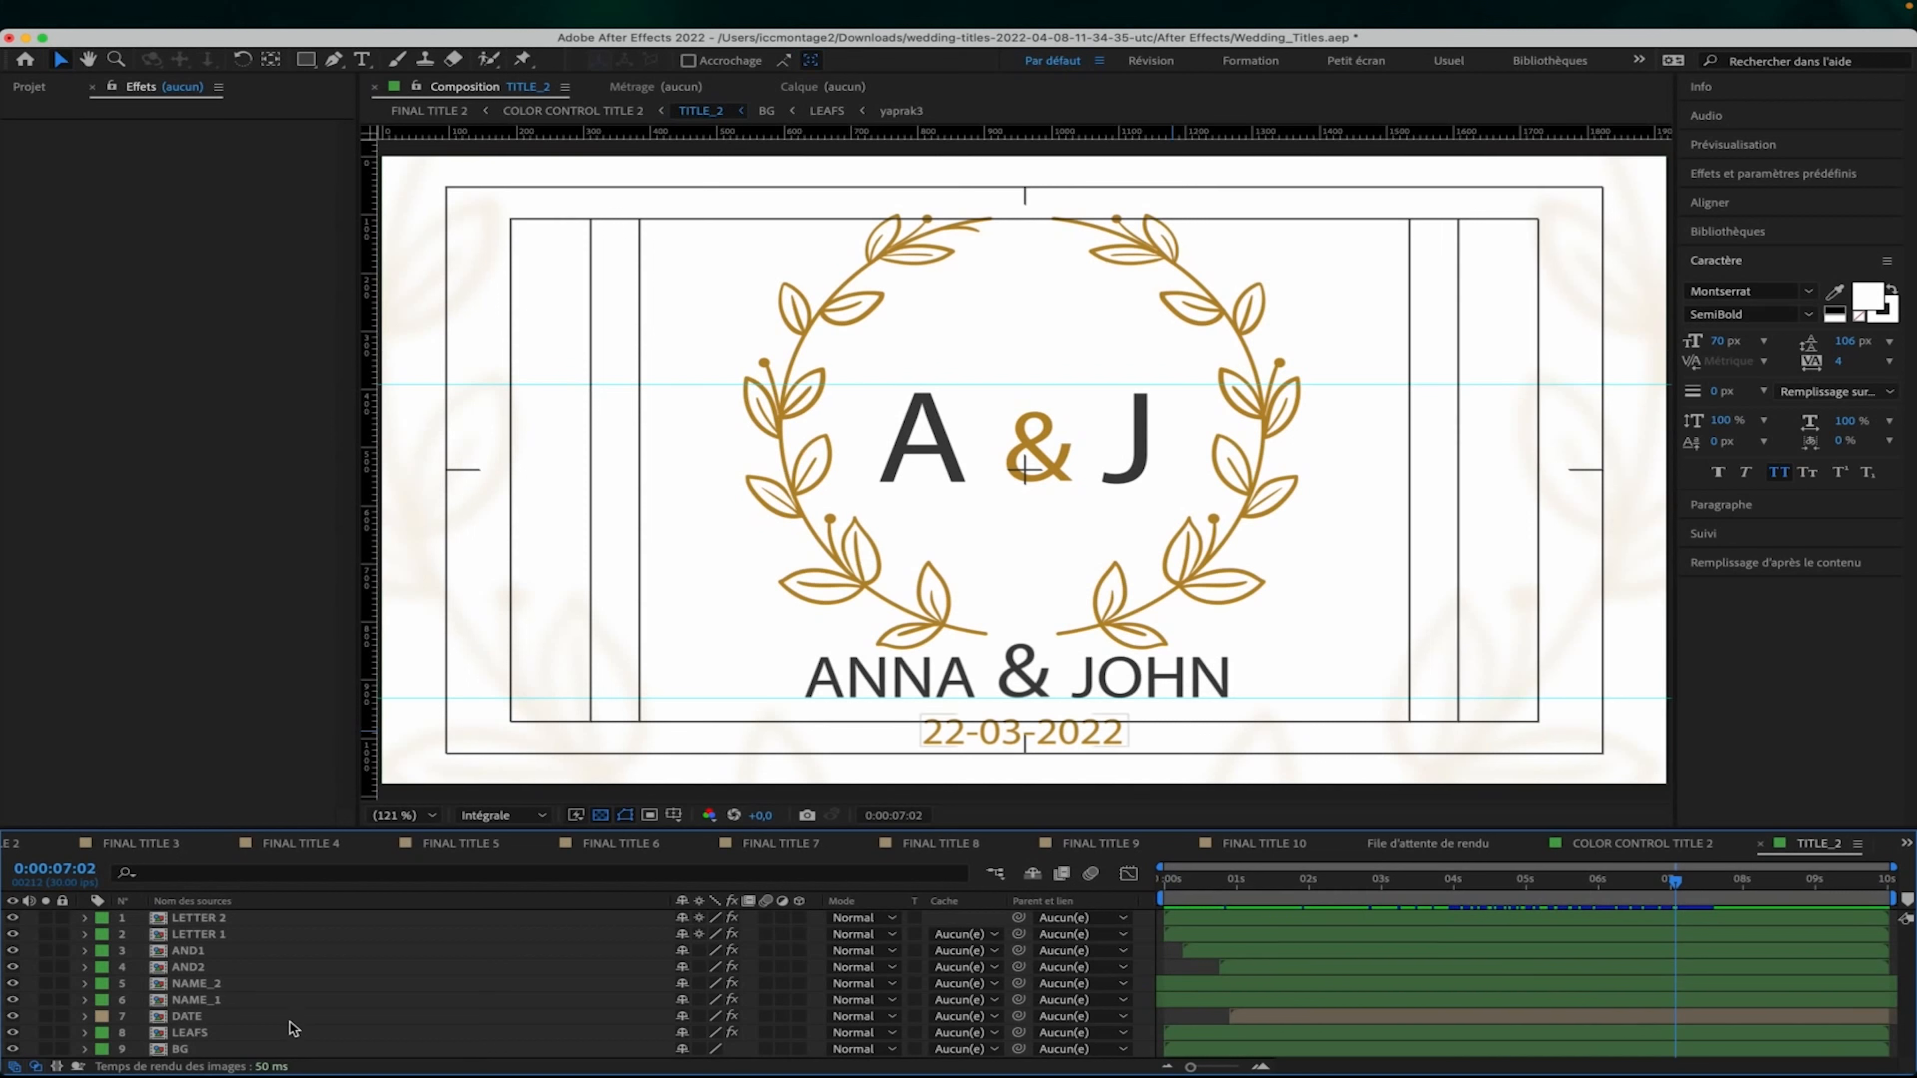
Hide the BG layer of TITLE_2 so the title has a transparent background.
click(211, 1050)
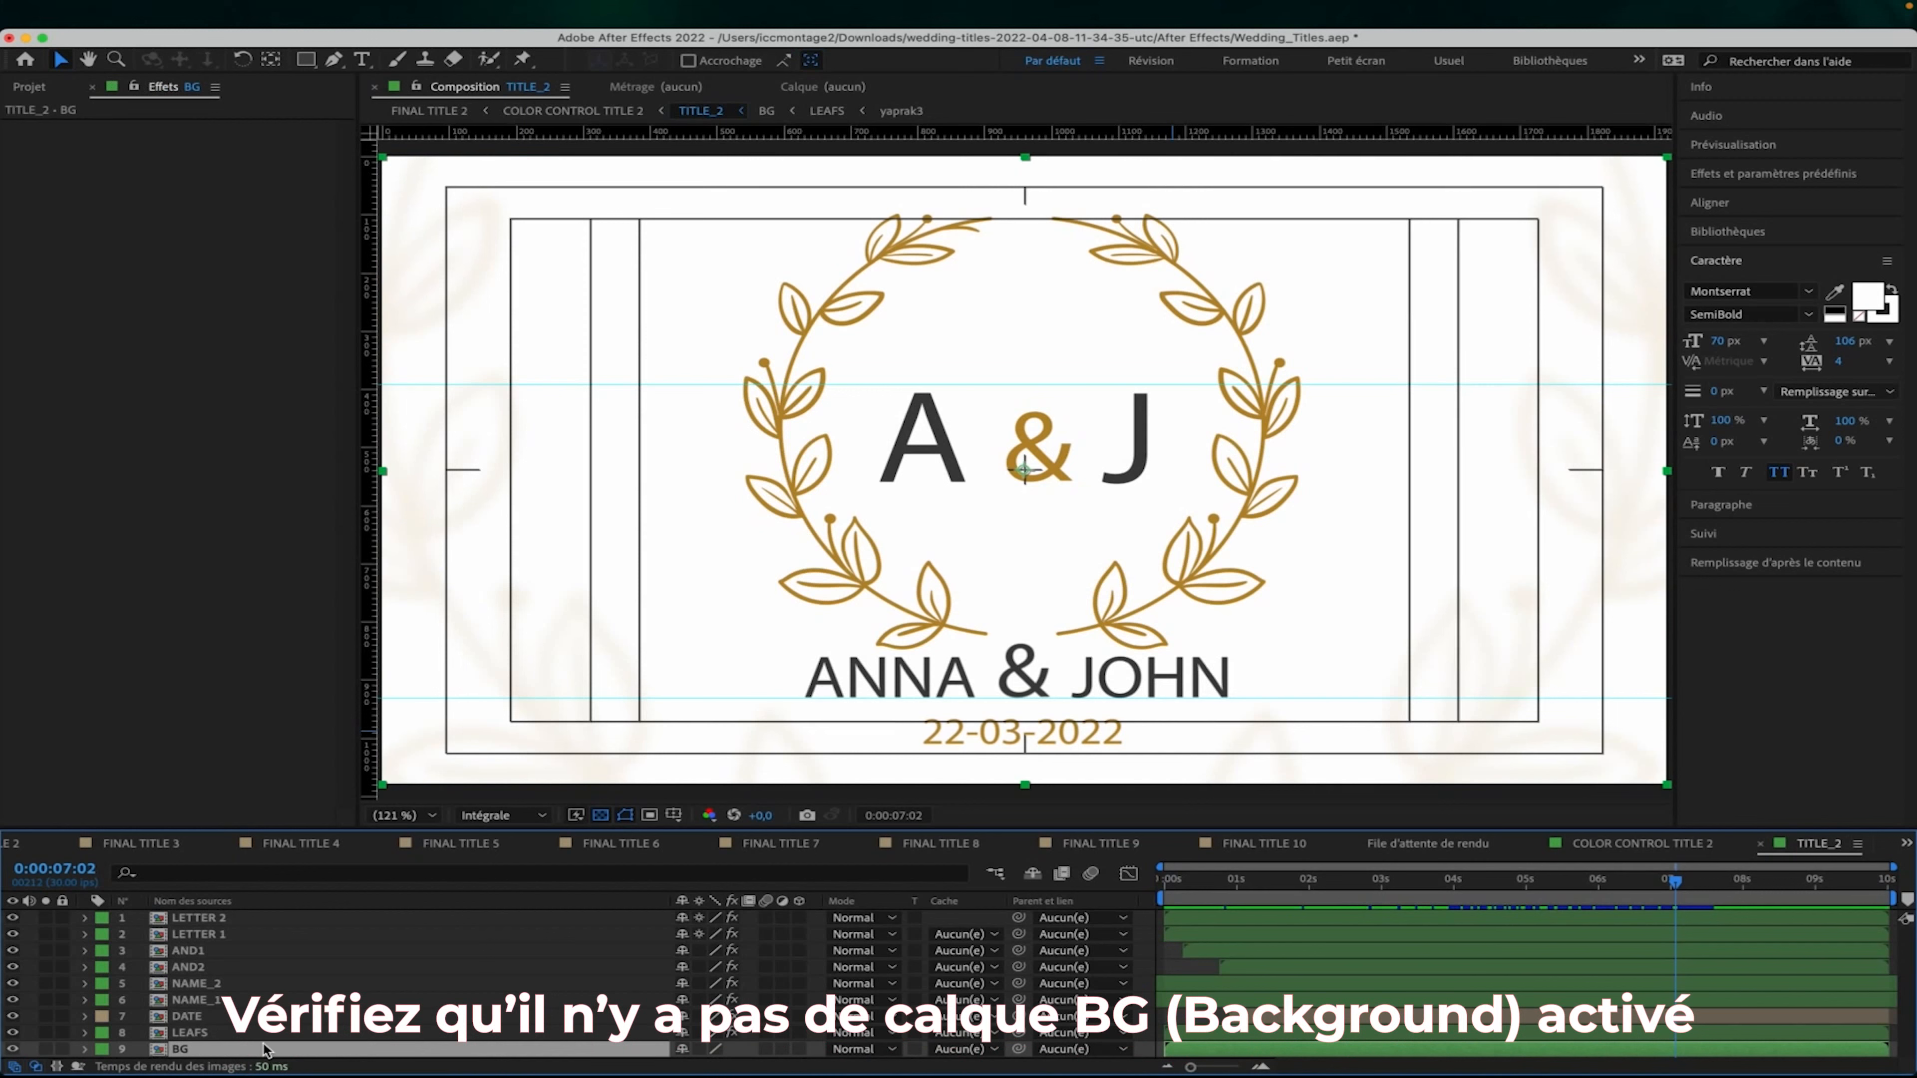
click(12, 1049)
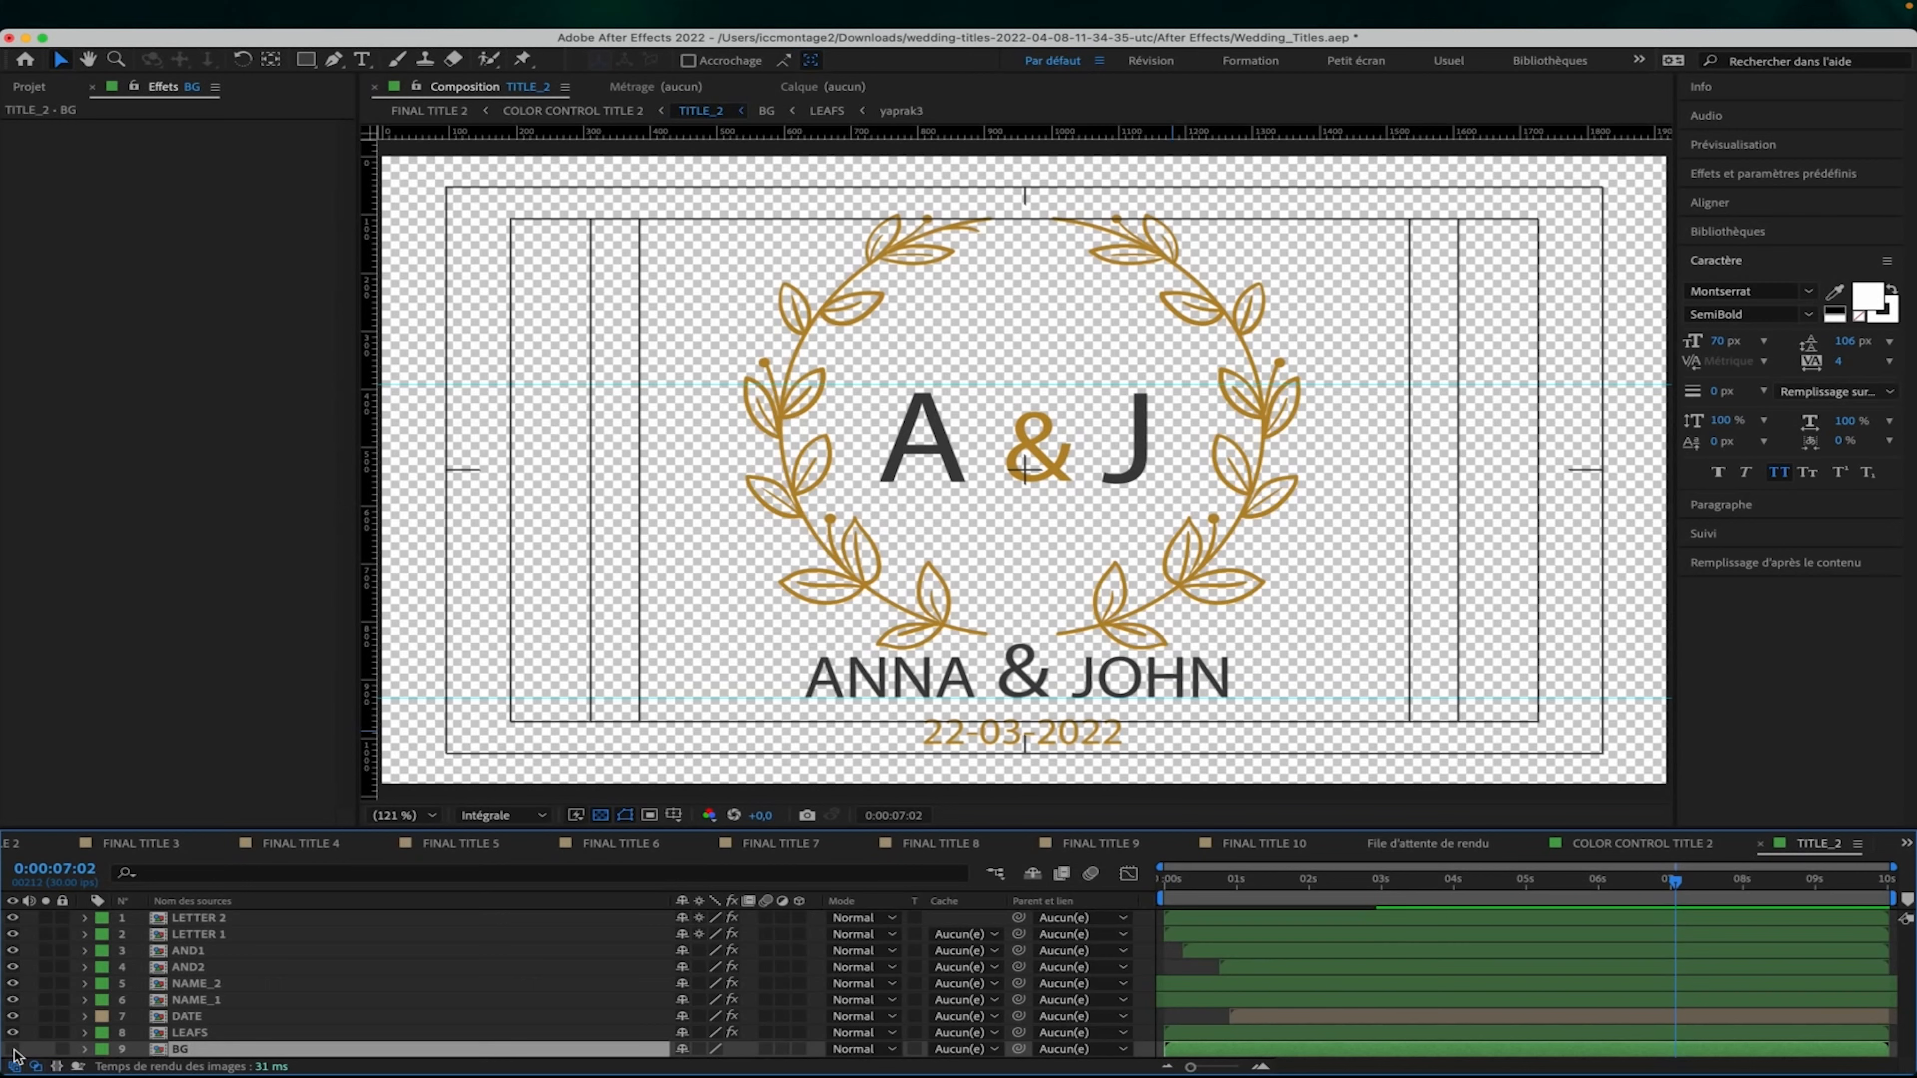
click(13, 1051)
click(12, 1051)
Go through the TITLE_2 layers from LETTER 2 down to LEAFS, toggling the LEAFS visibility, to identify what each one contains.
click(266, 918)
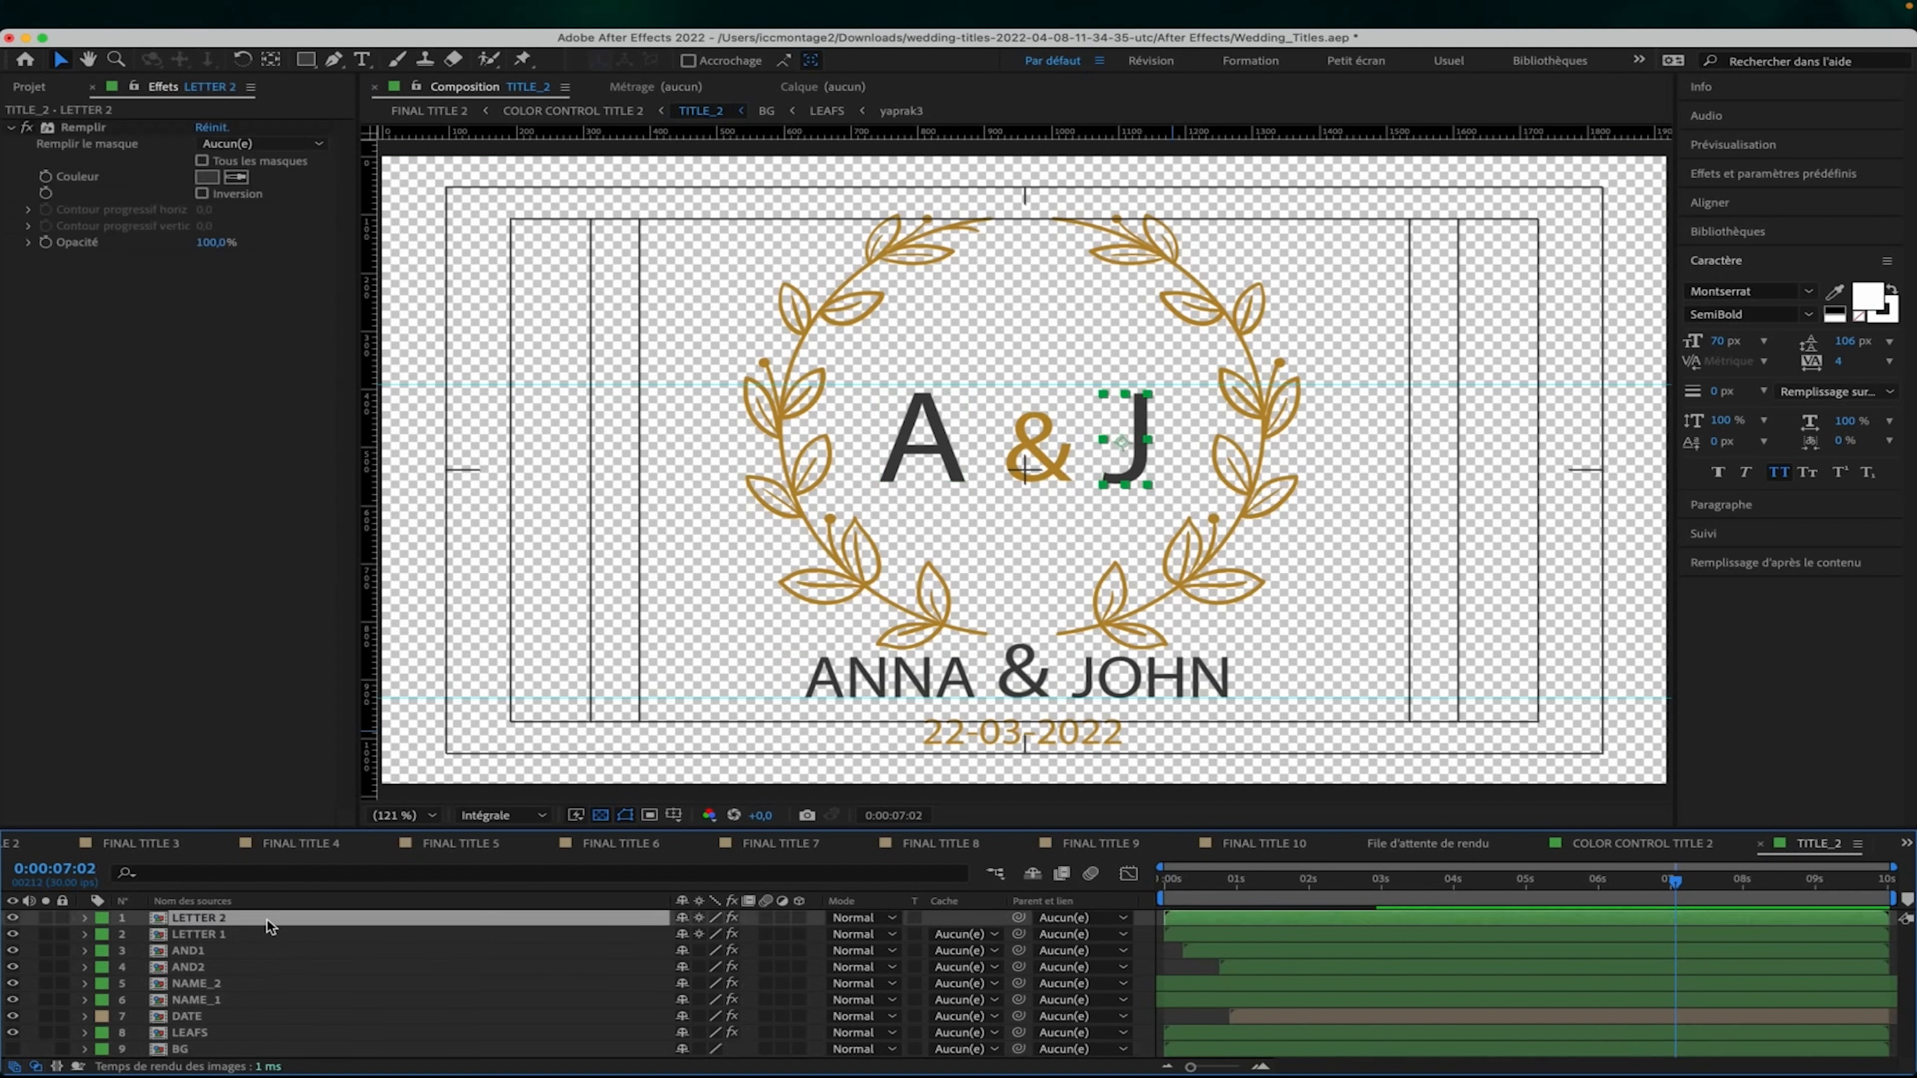
click(262, 935)
click(257, 950)
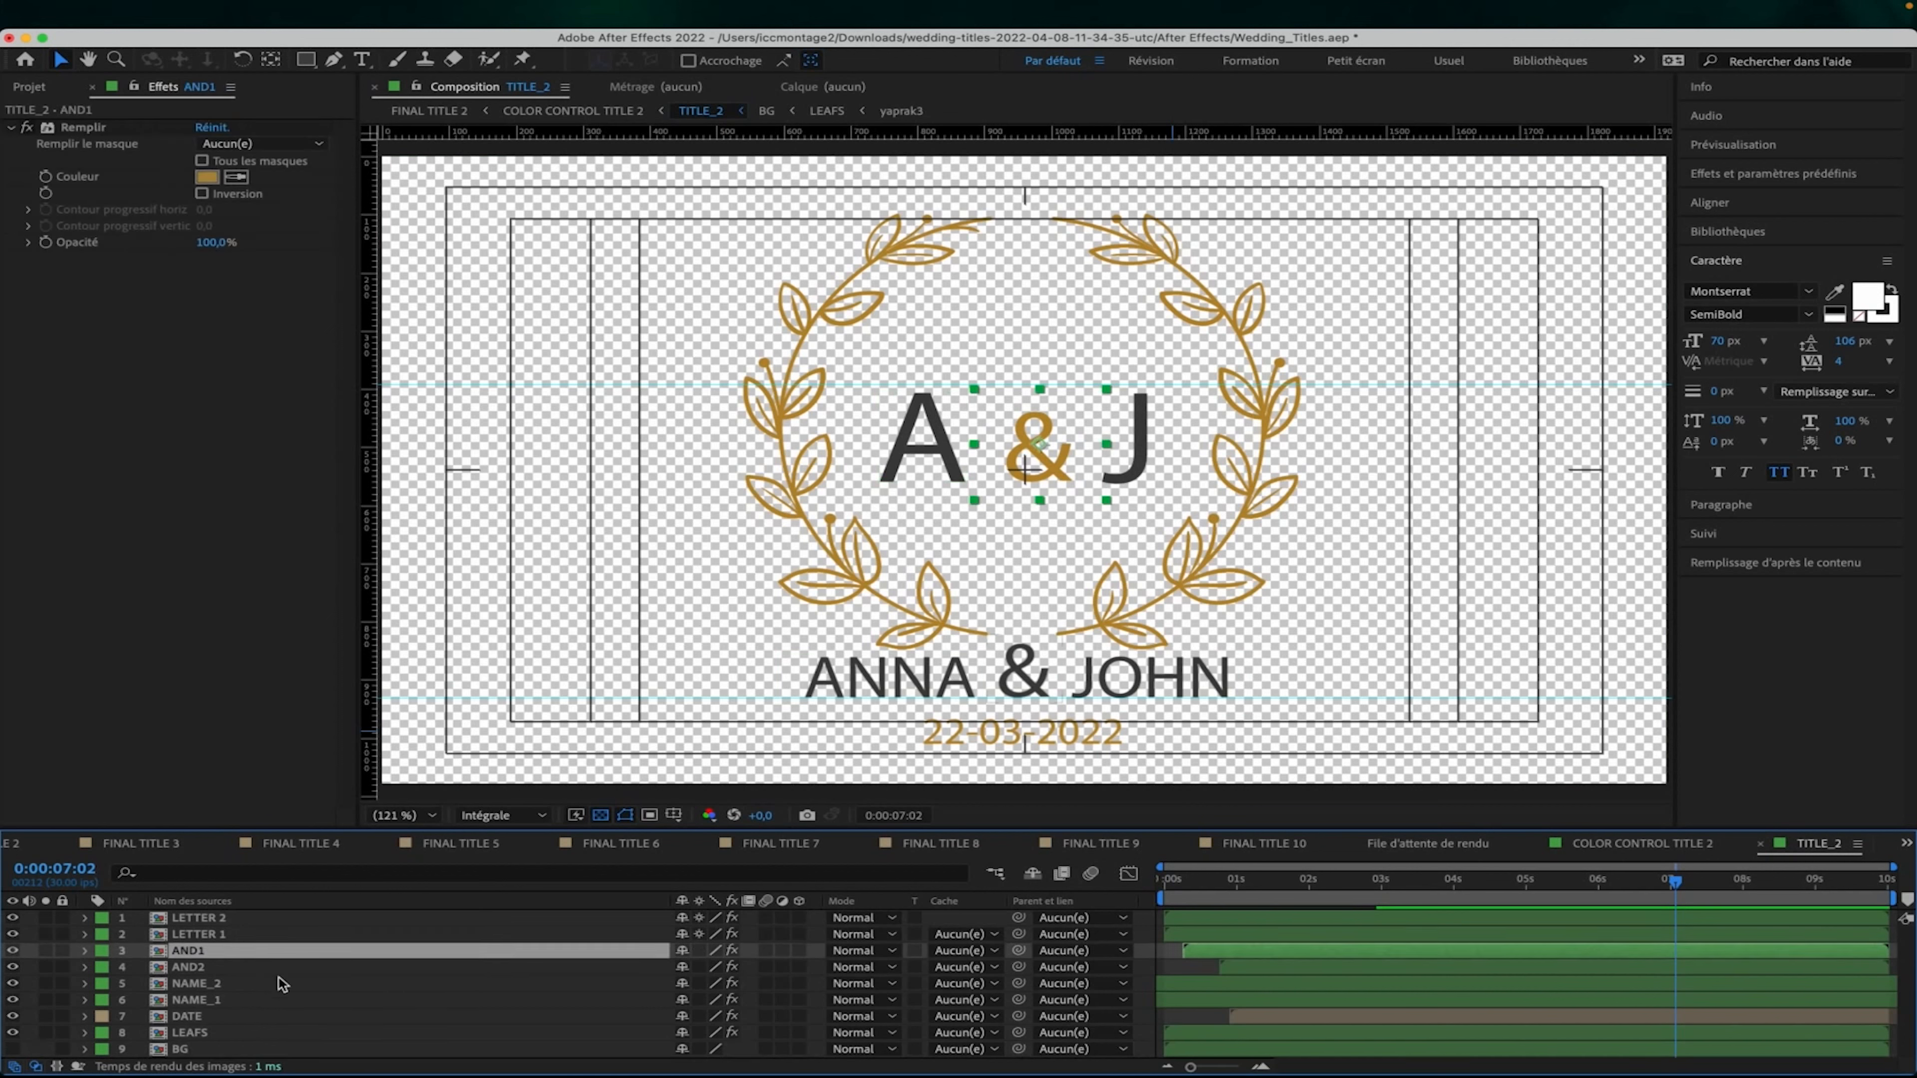
click(255, 968)
click(267, 983)
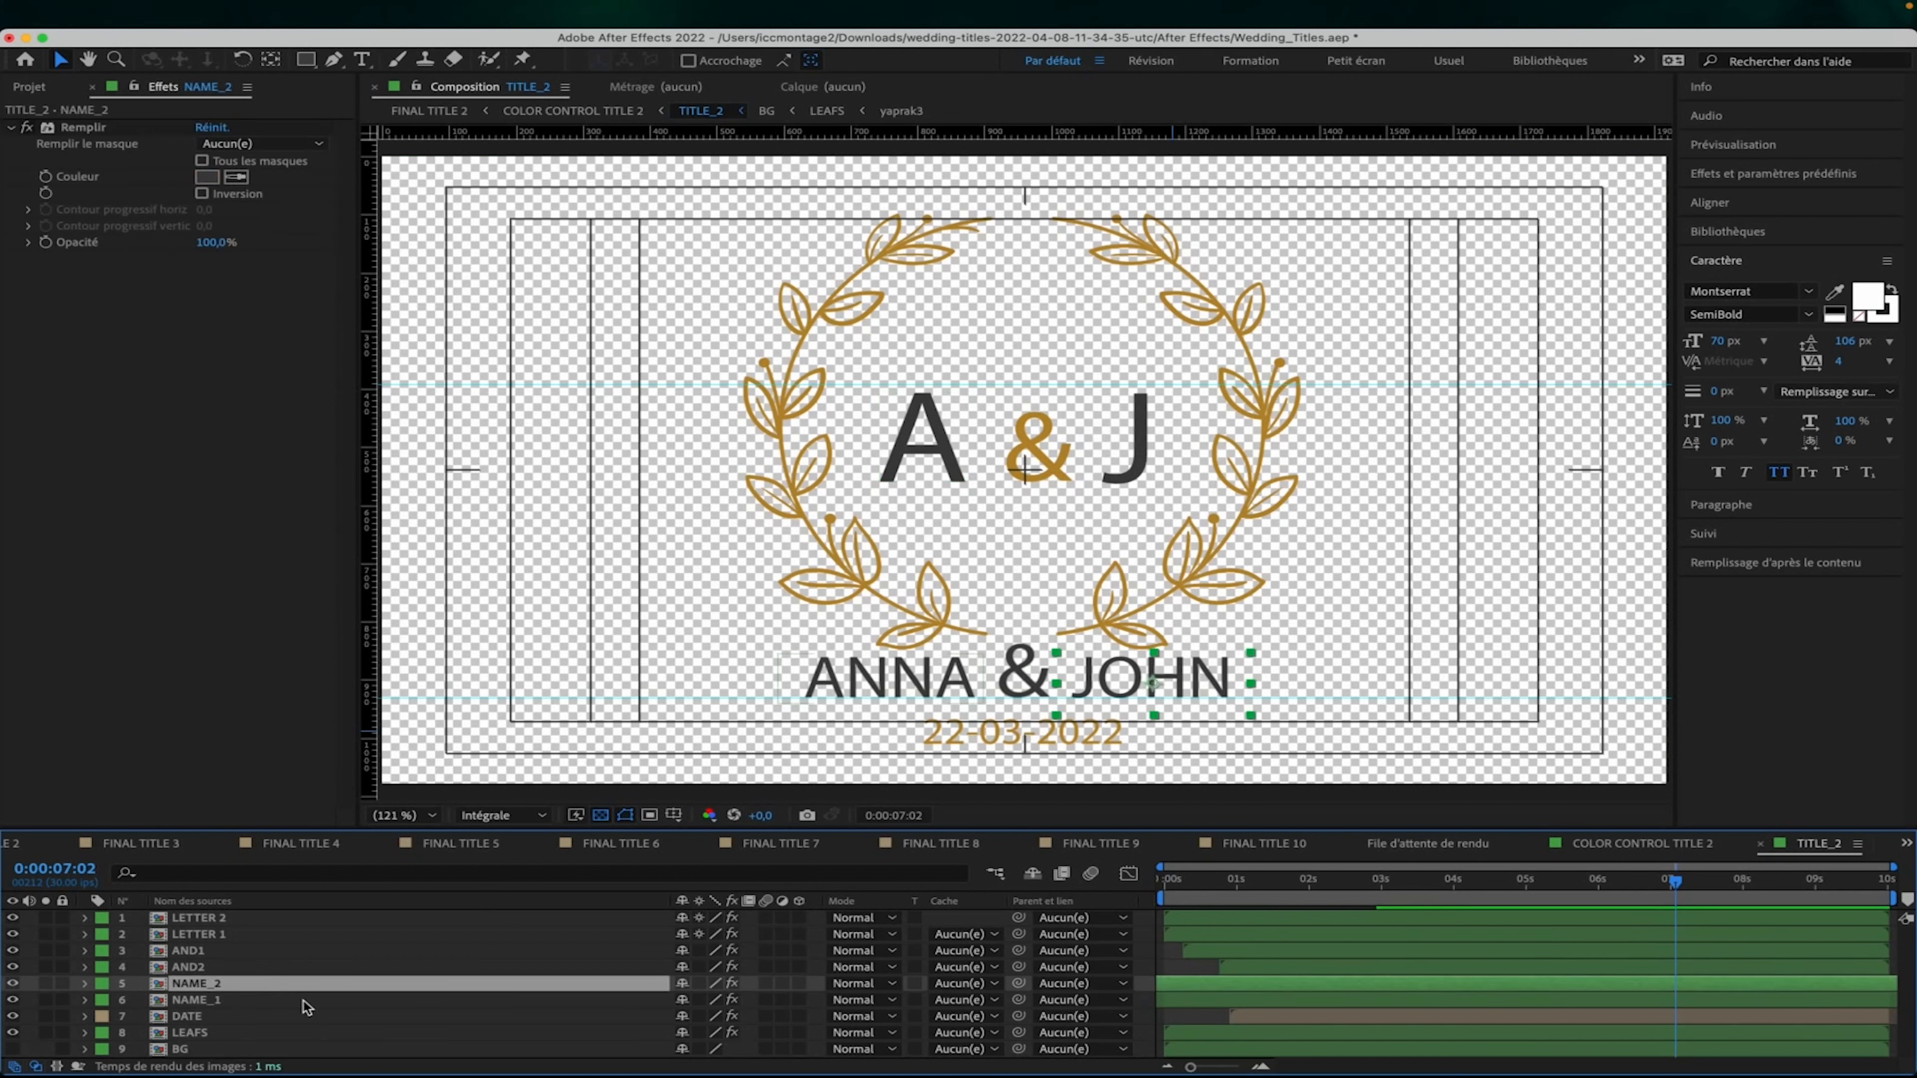
click(267, 1000)
click(281, 1016)
click(290, 1032)
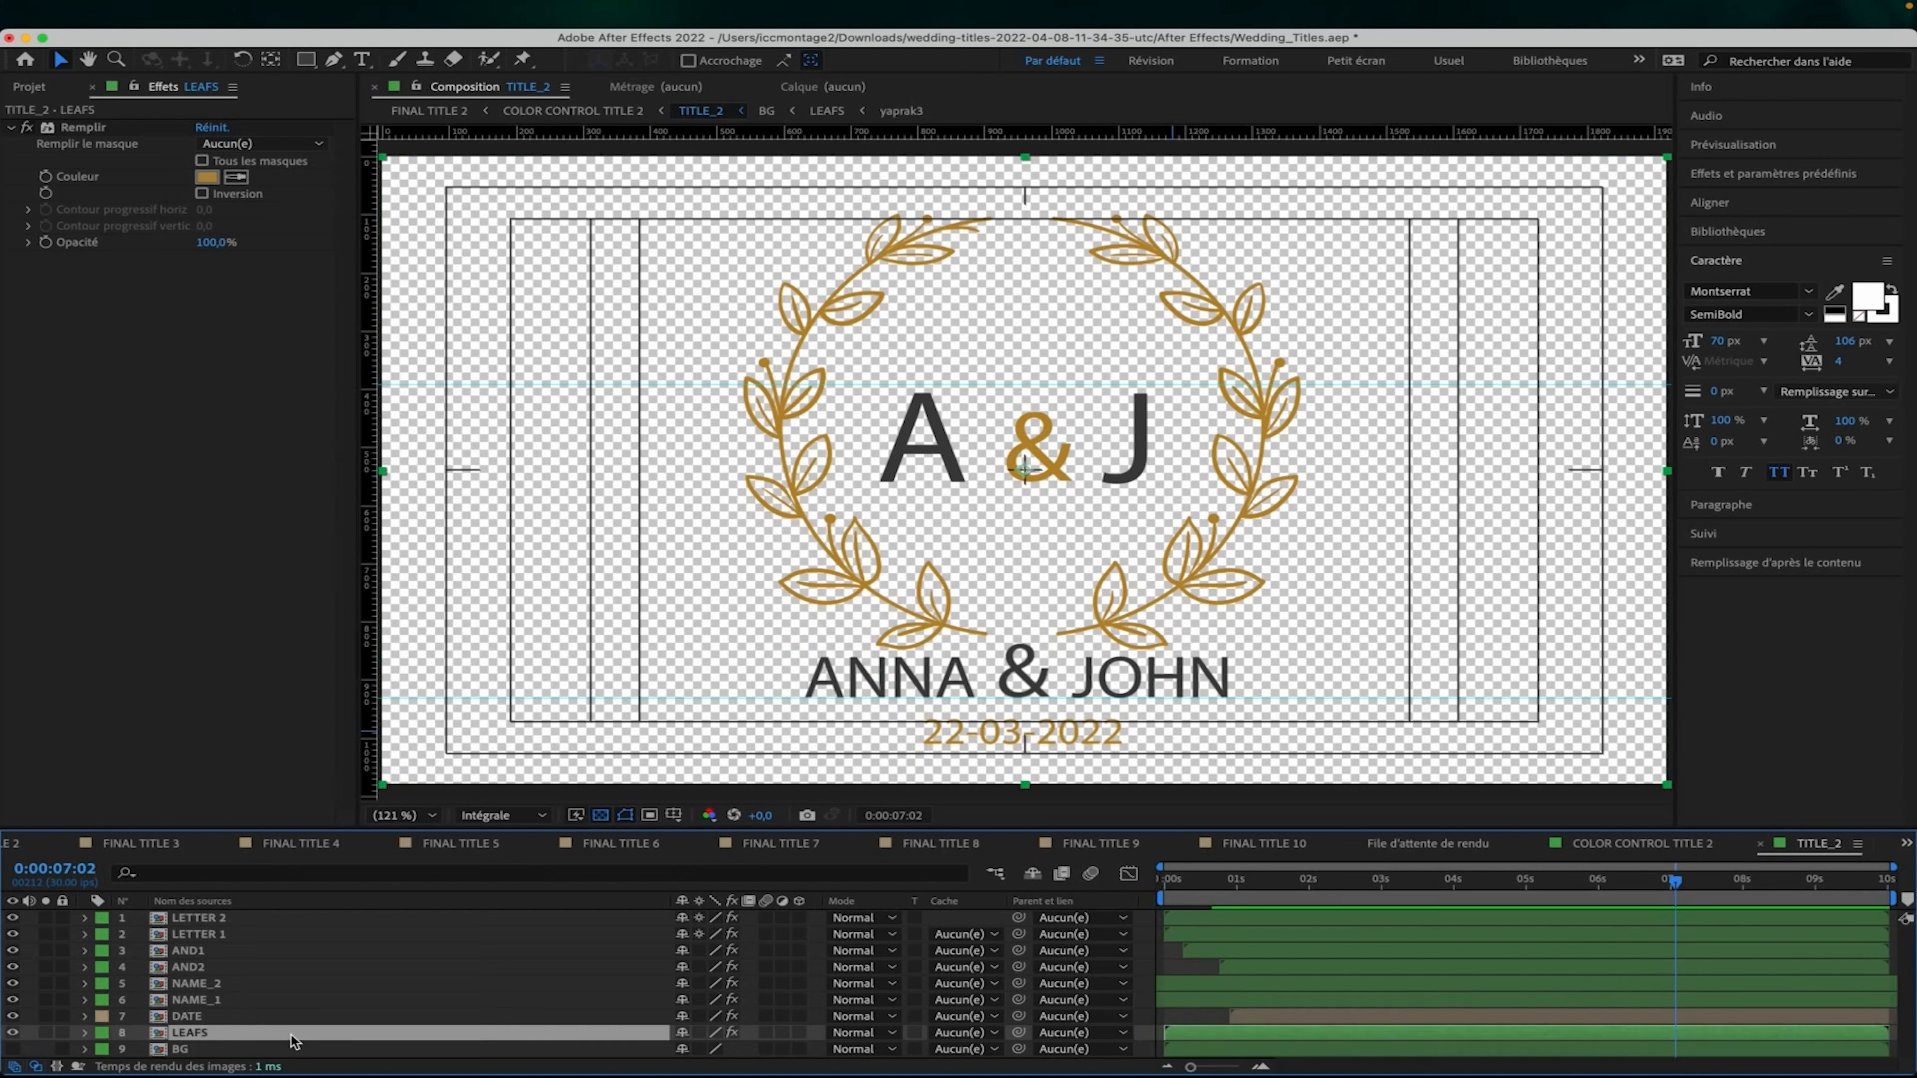
click(12, 1032)
click(12, 1032)
Inspect the nested LETTER 1 composition that holds the first initial, and return to TITLE_2.
click(291, 937)
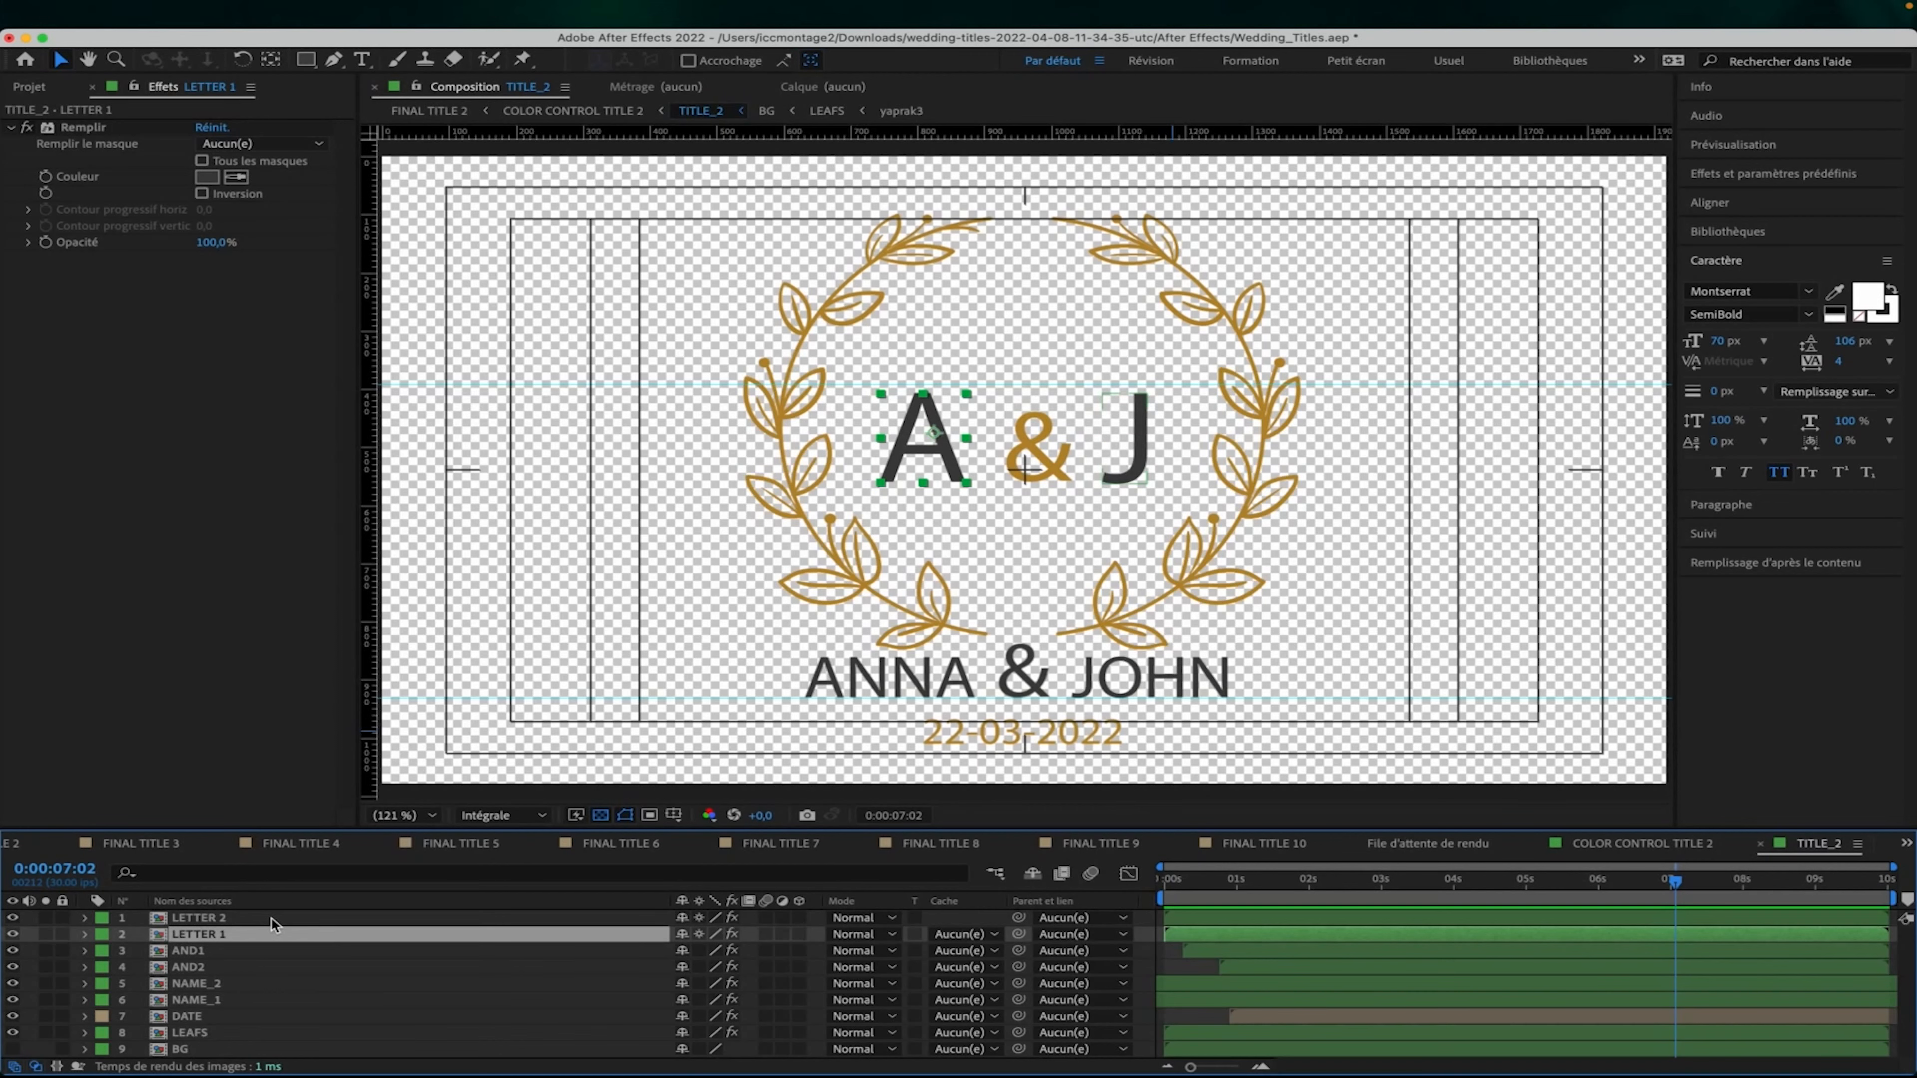
click(249, 916)
click(265, 938)
double_click(1208, 935)
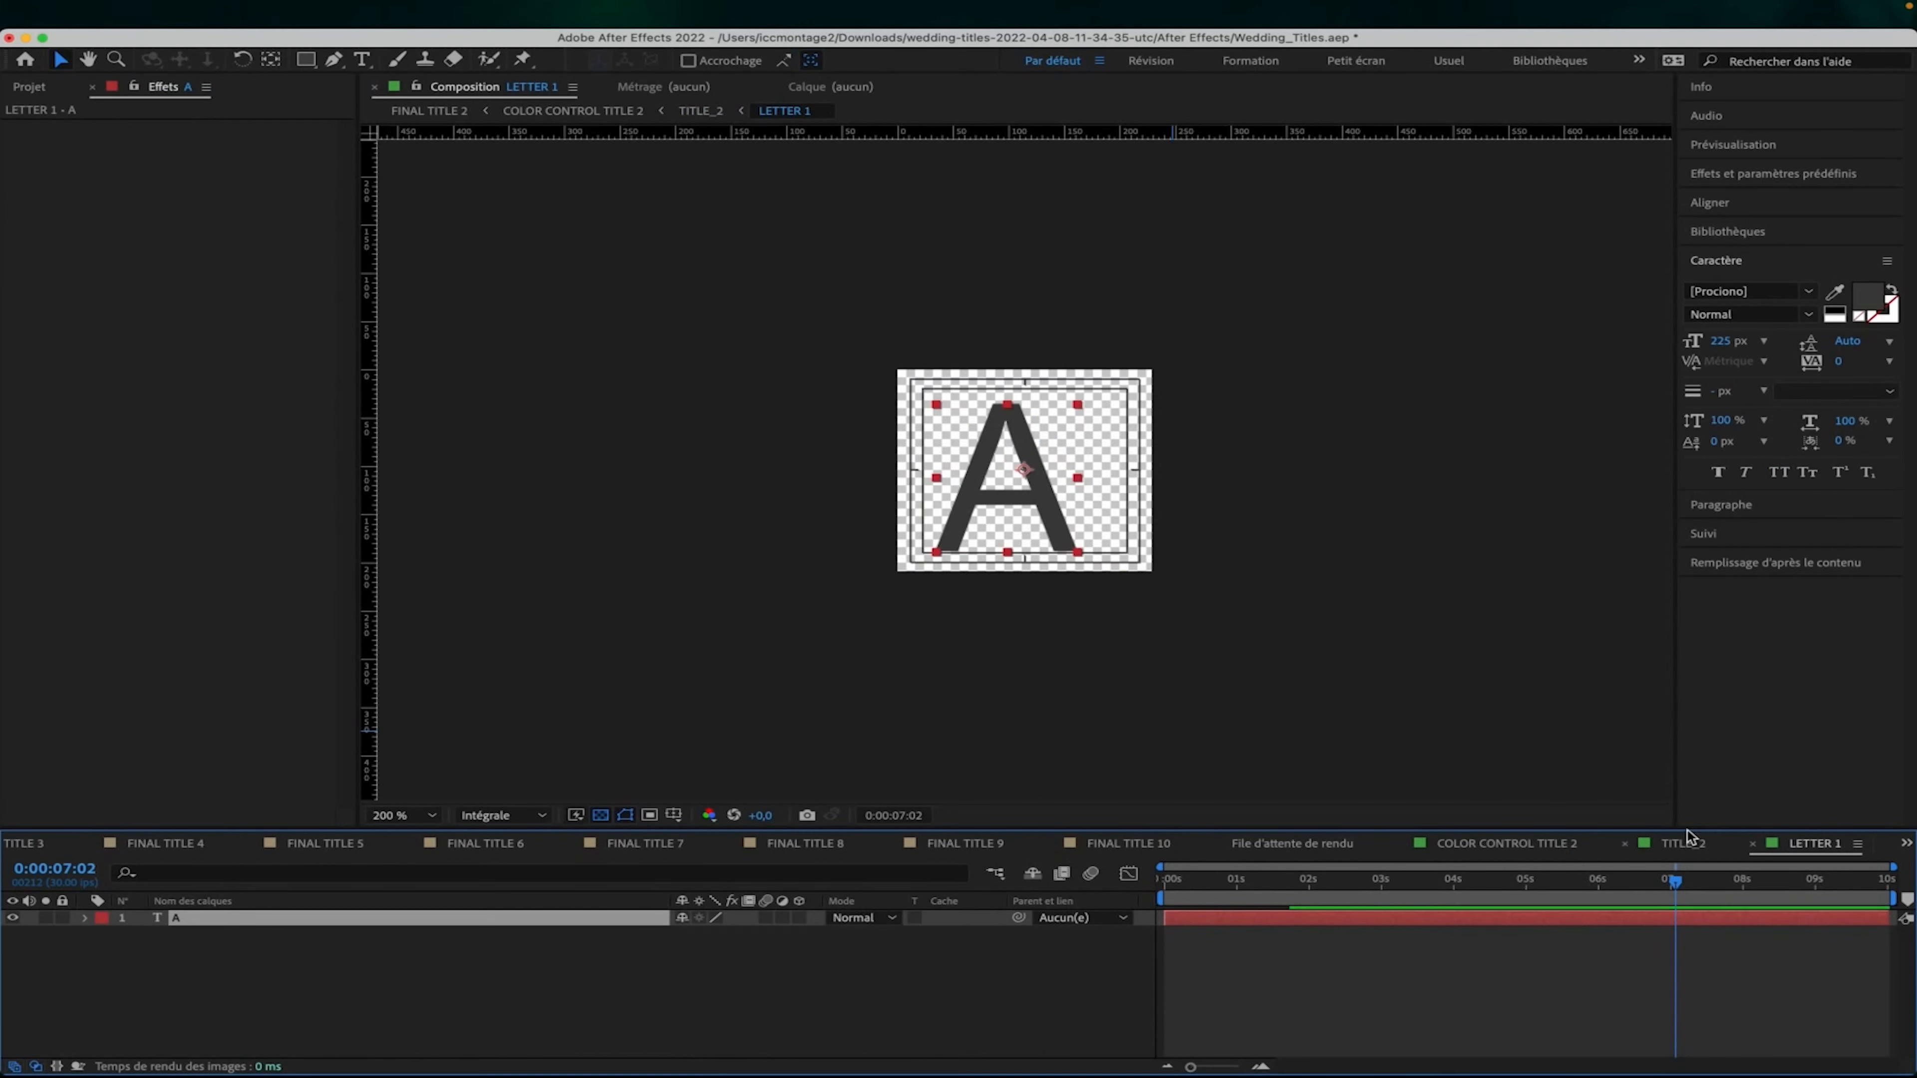
click(1680, 844)
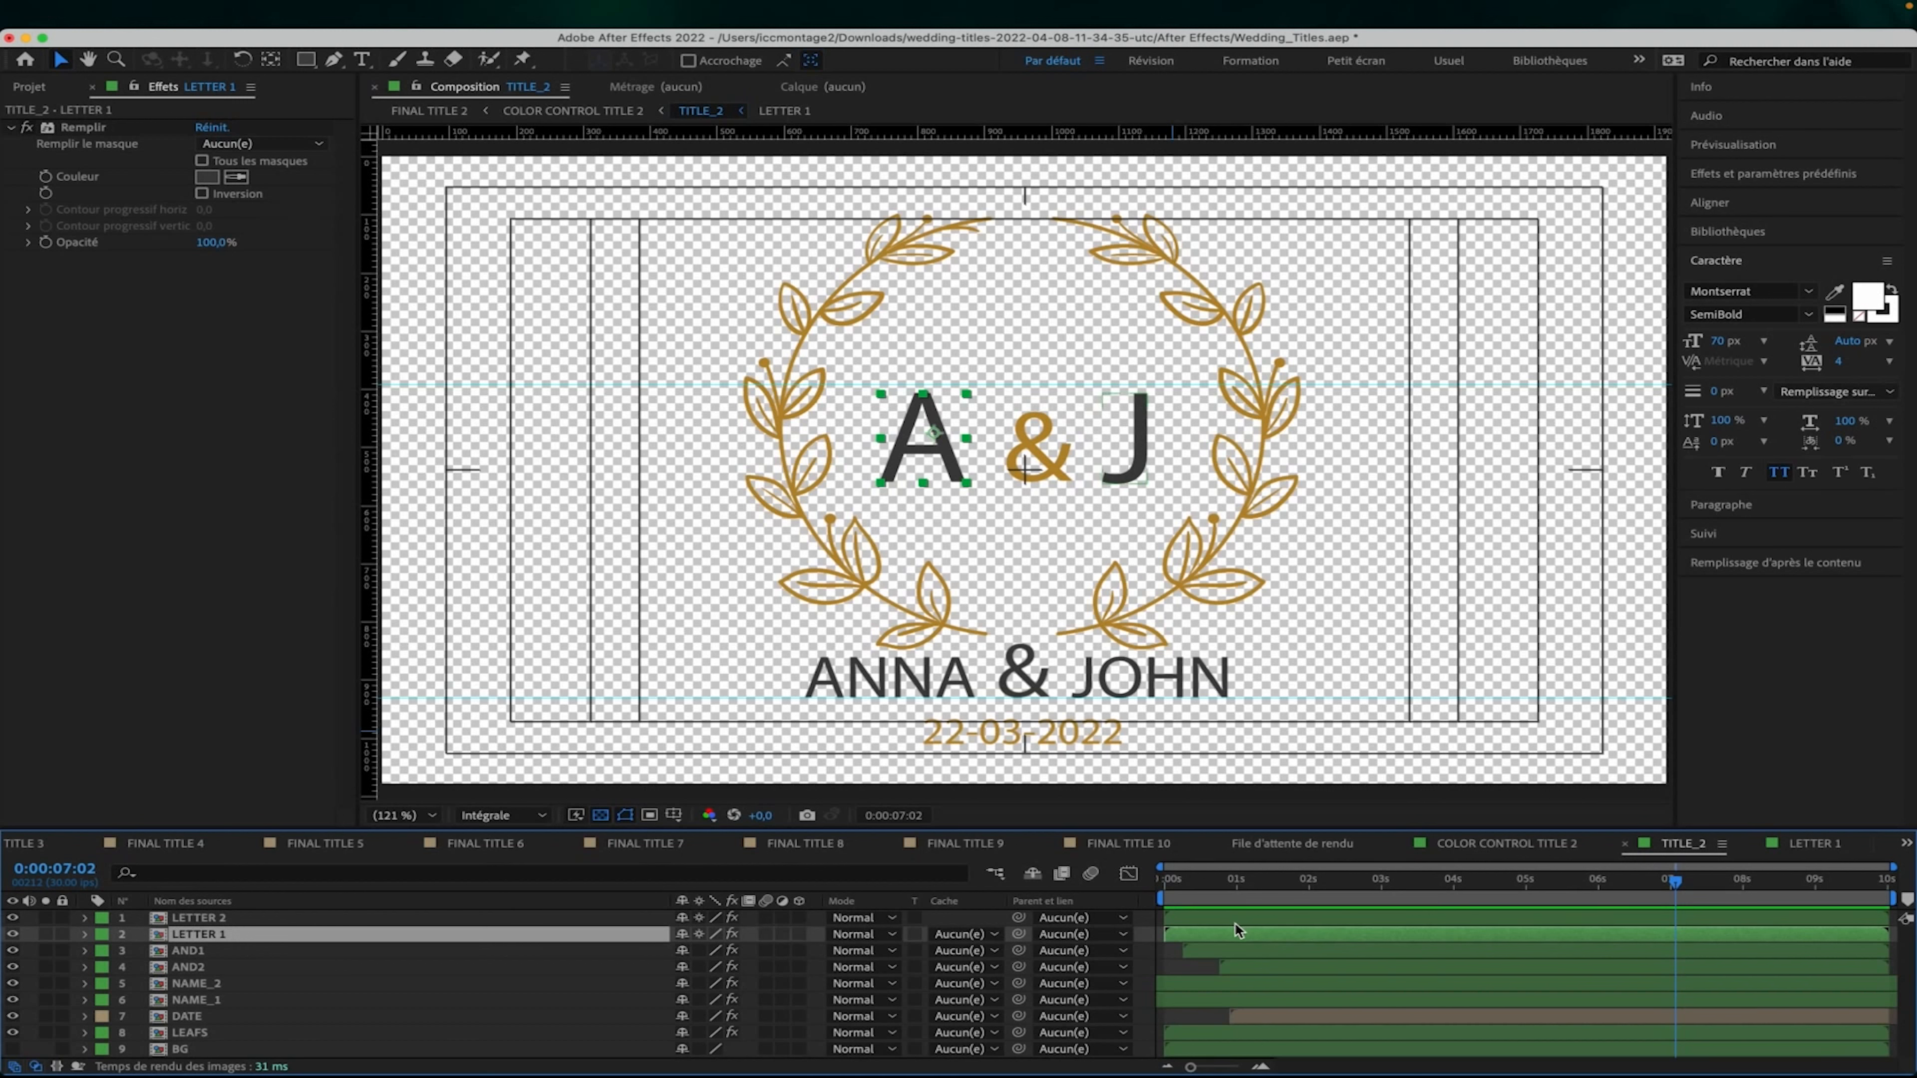
Open the nested LETTER 2 composition and set the font of its letter J to Loverica DEMO.
click(1205, 918)
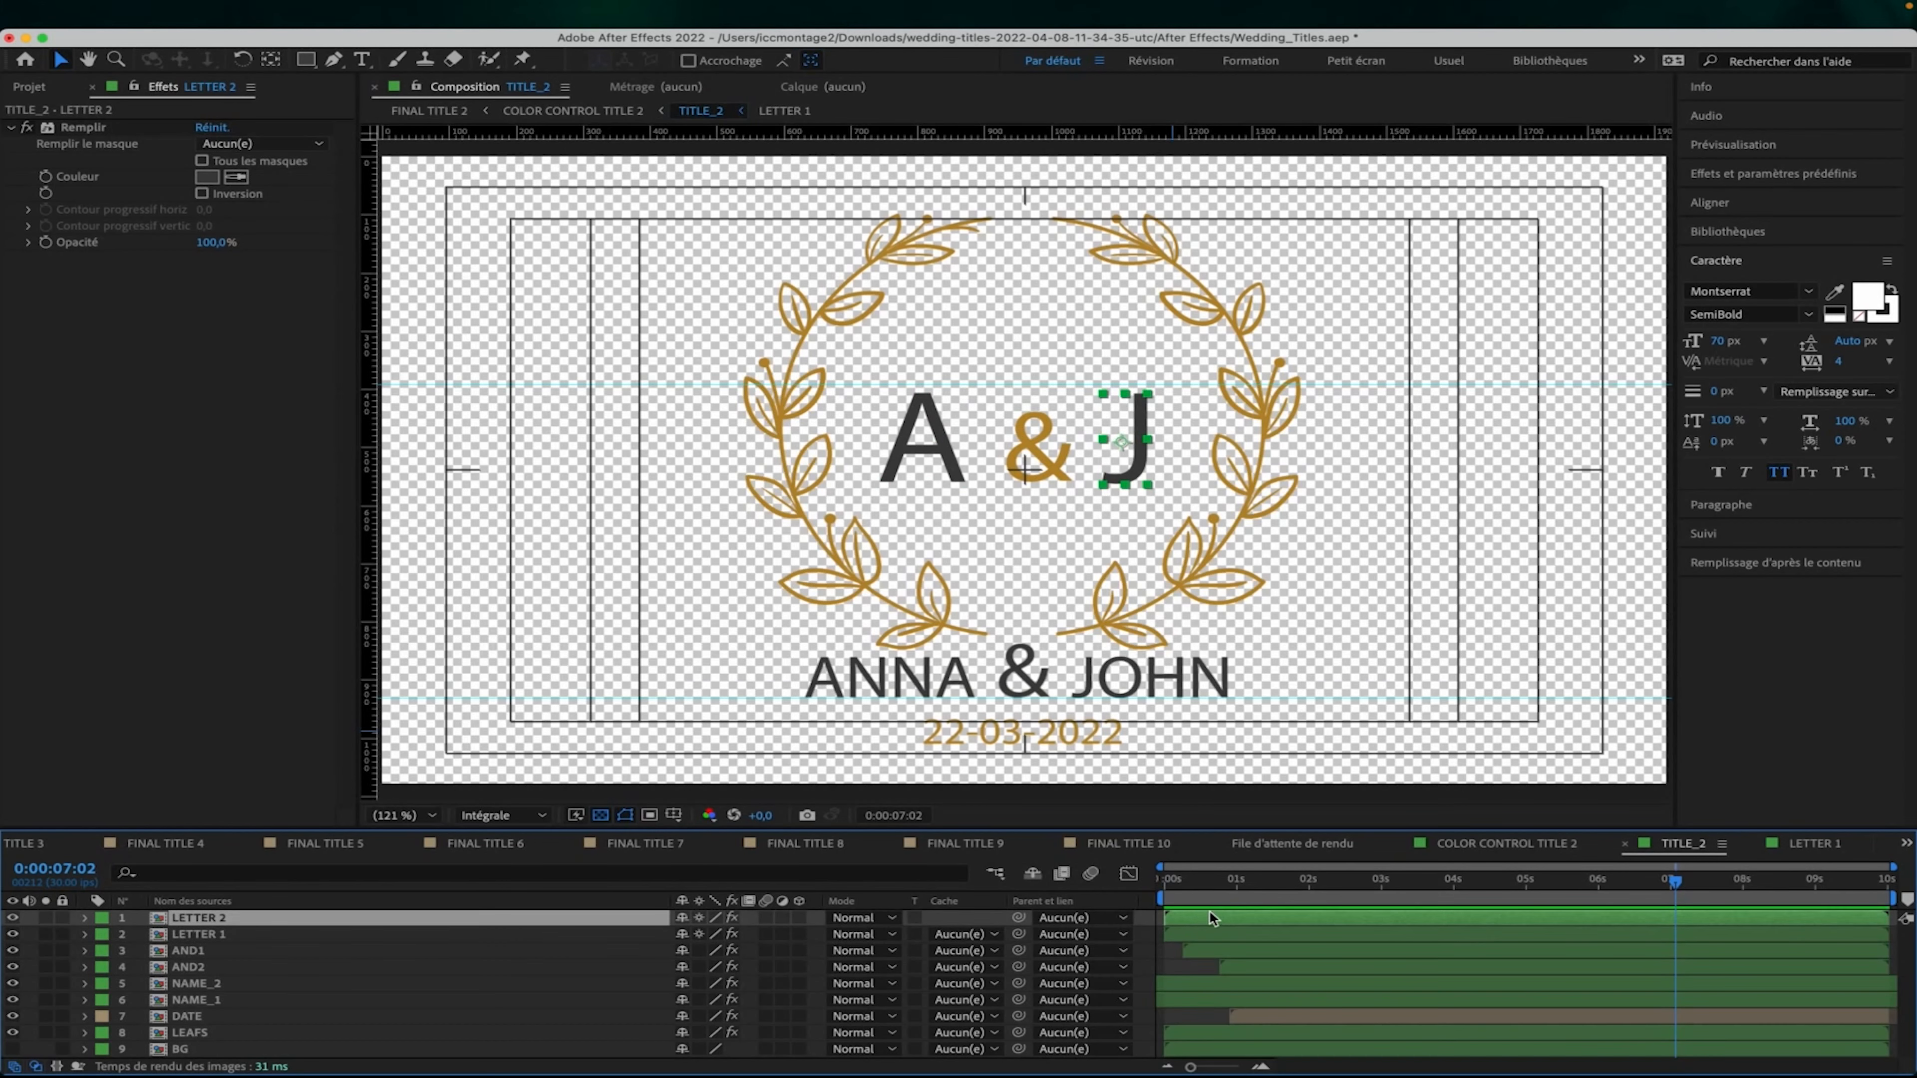
double_click(1209, 915)
double_click(1222, 914)
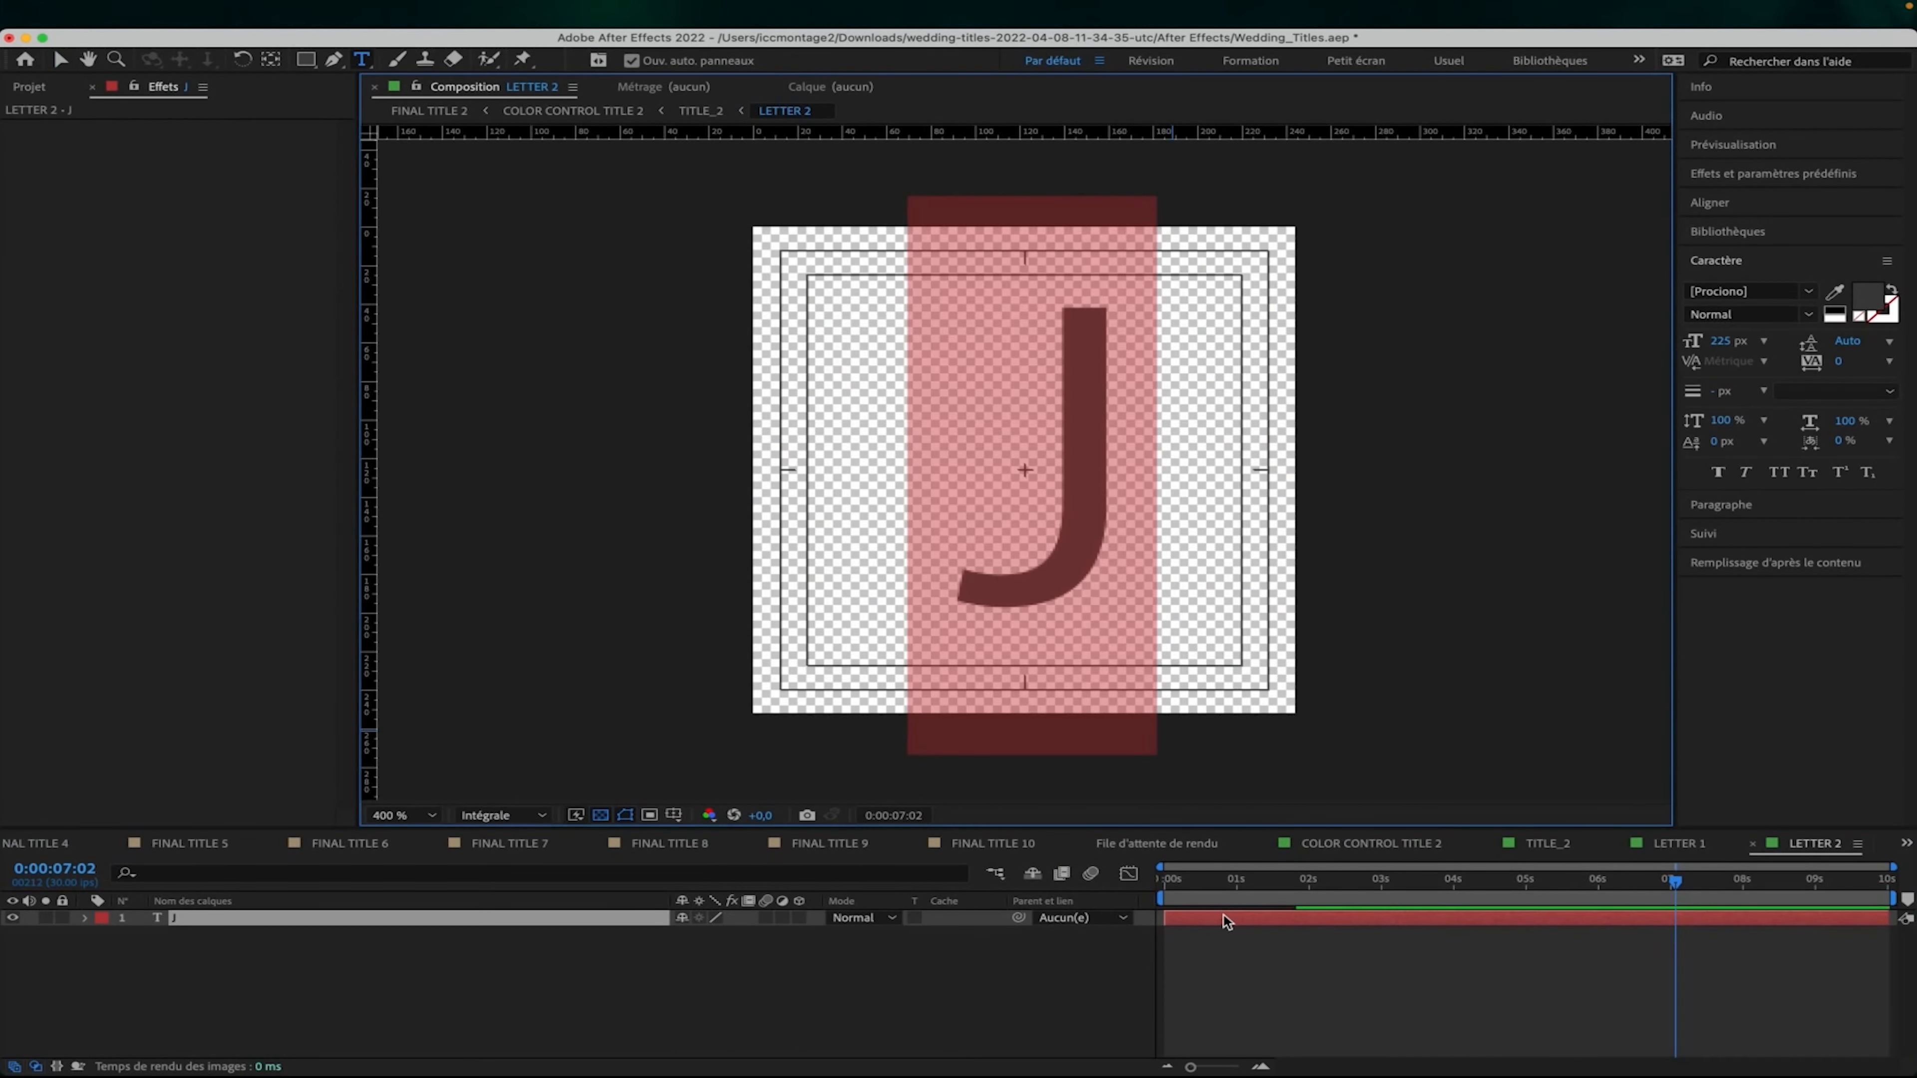
click(1768, 290)
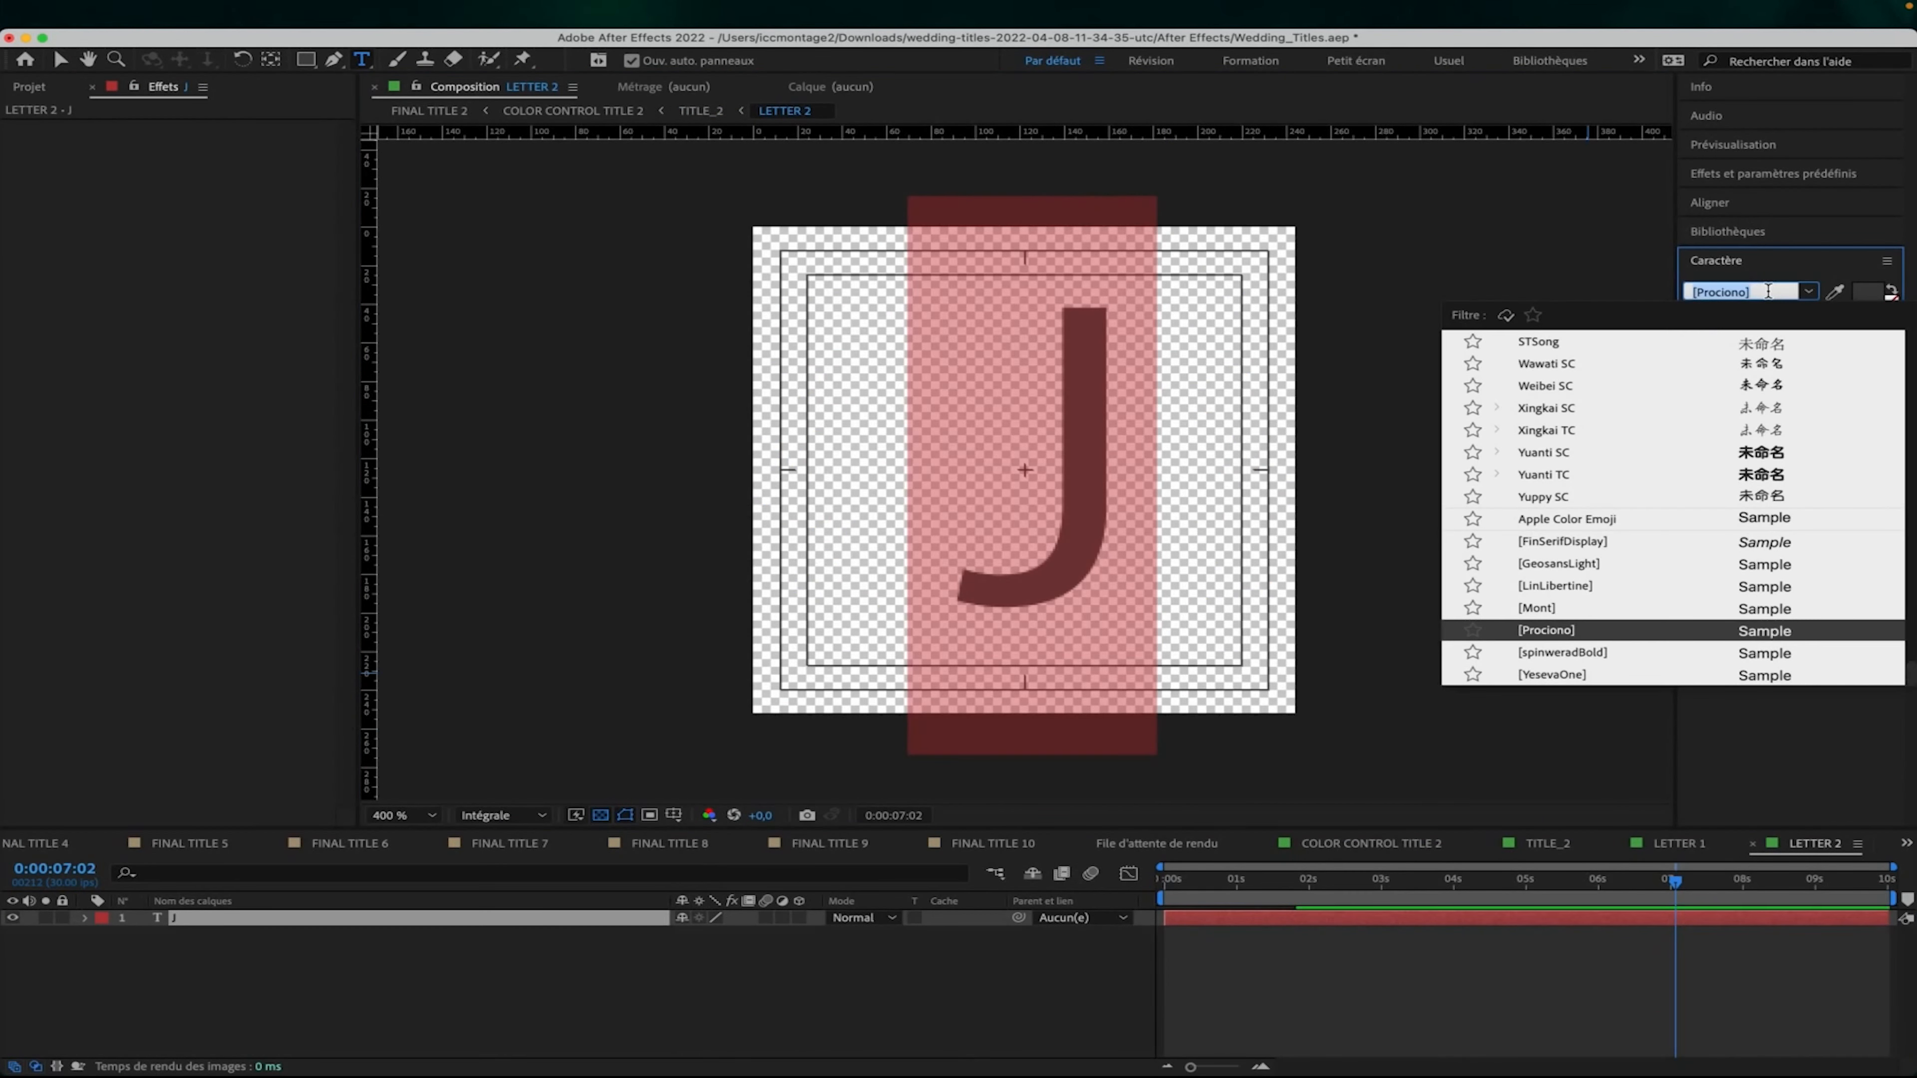
scroll(1677, 498, down, 15)
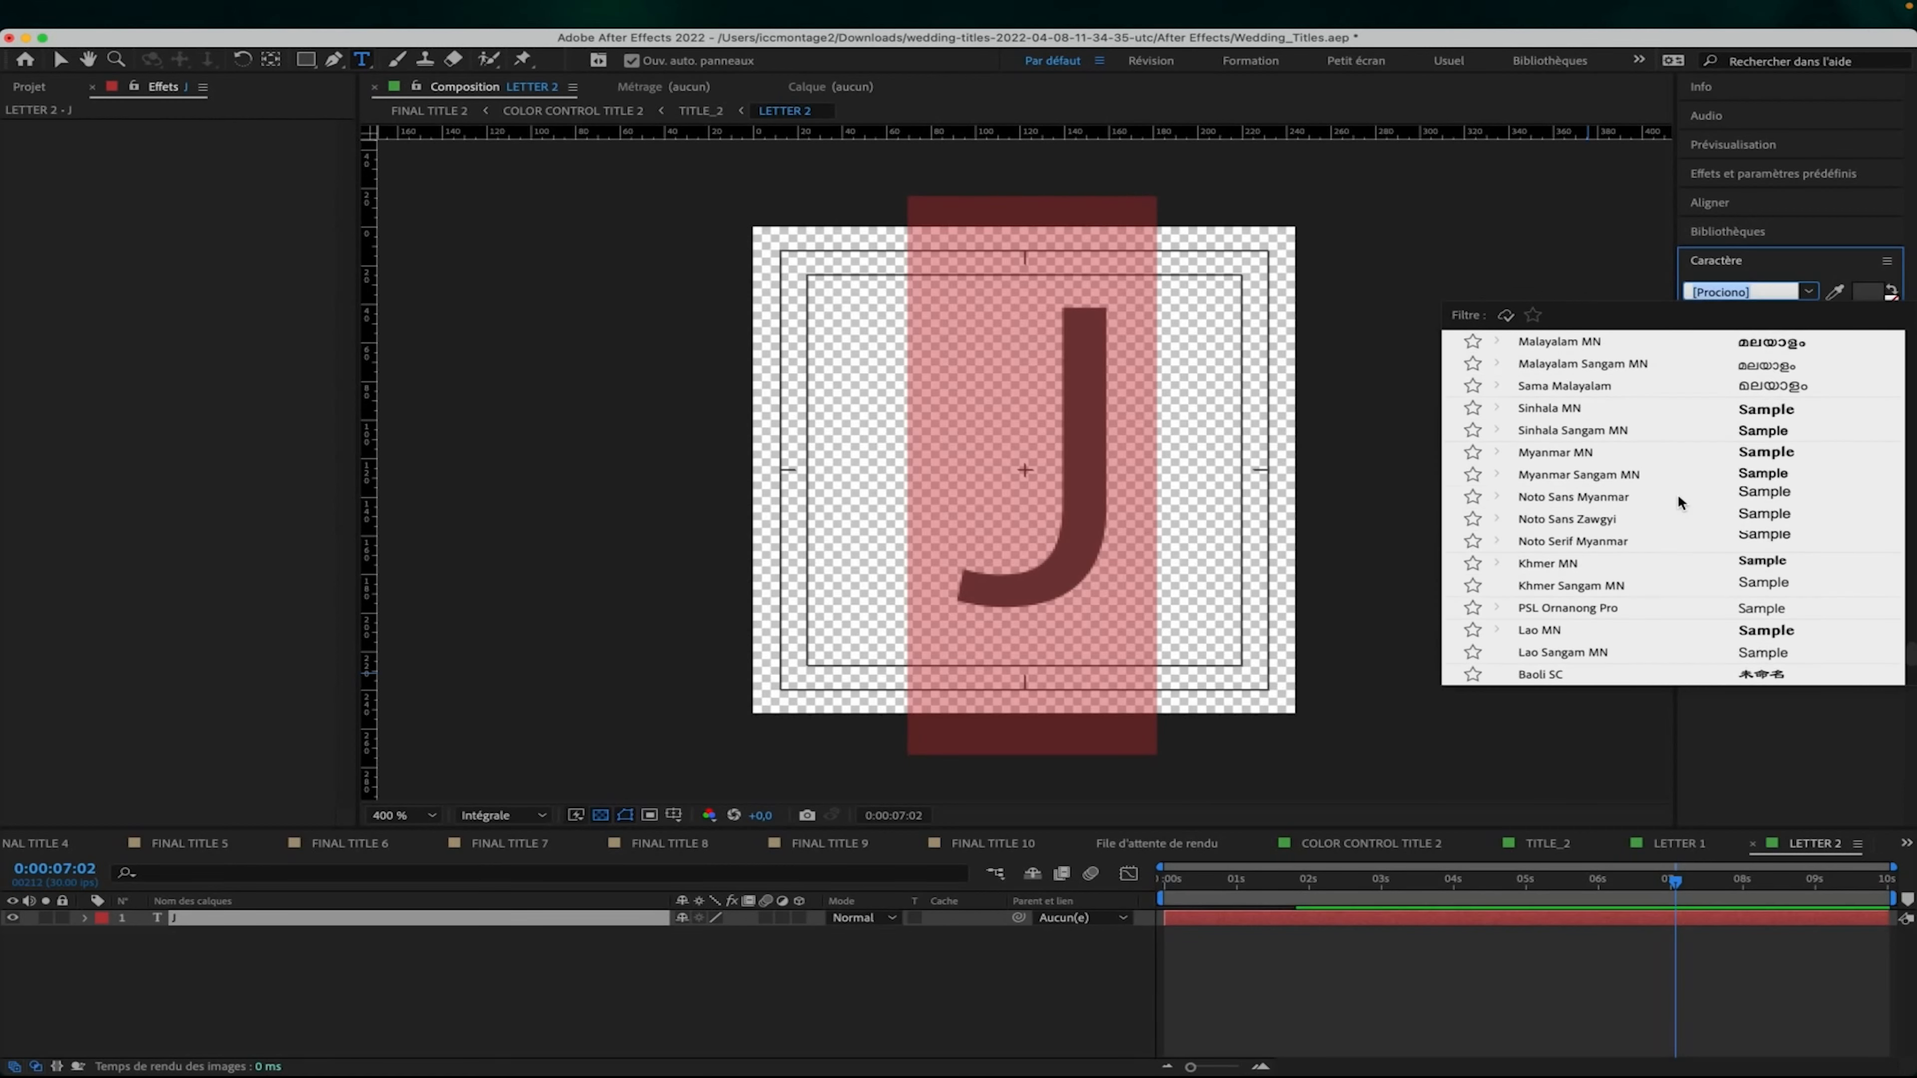
scroll(1677, 498, down, 20)
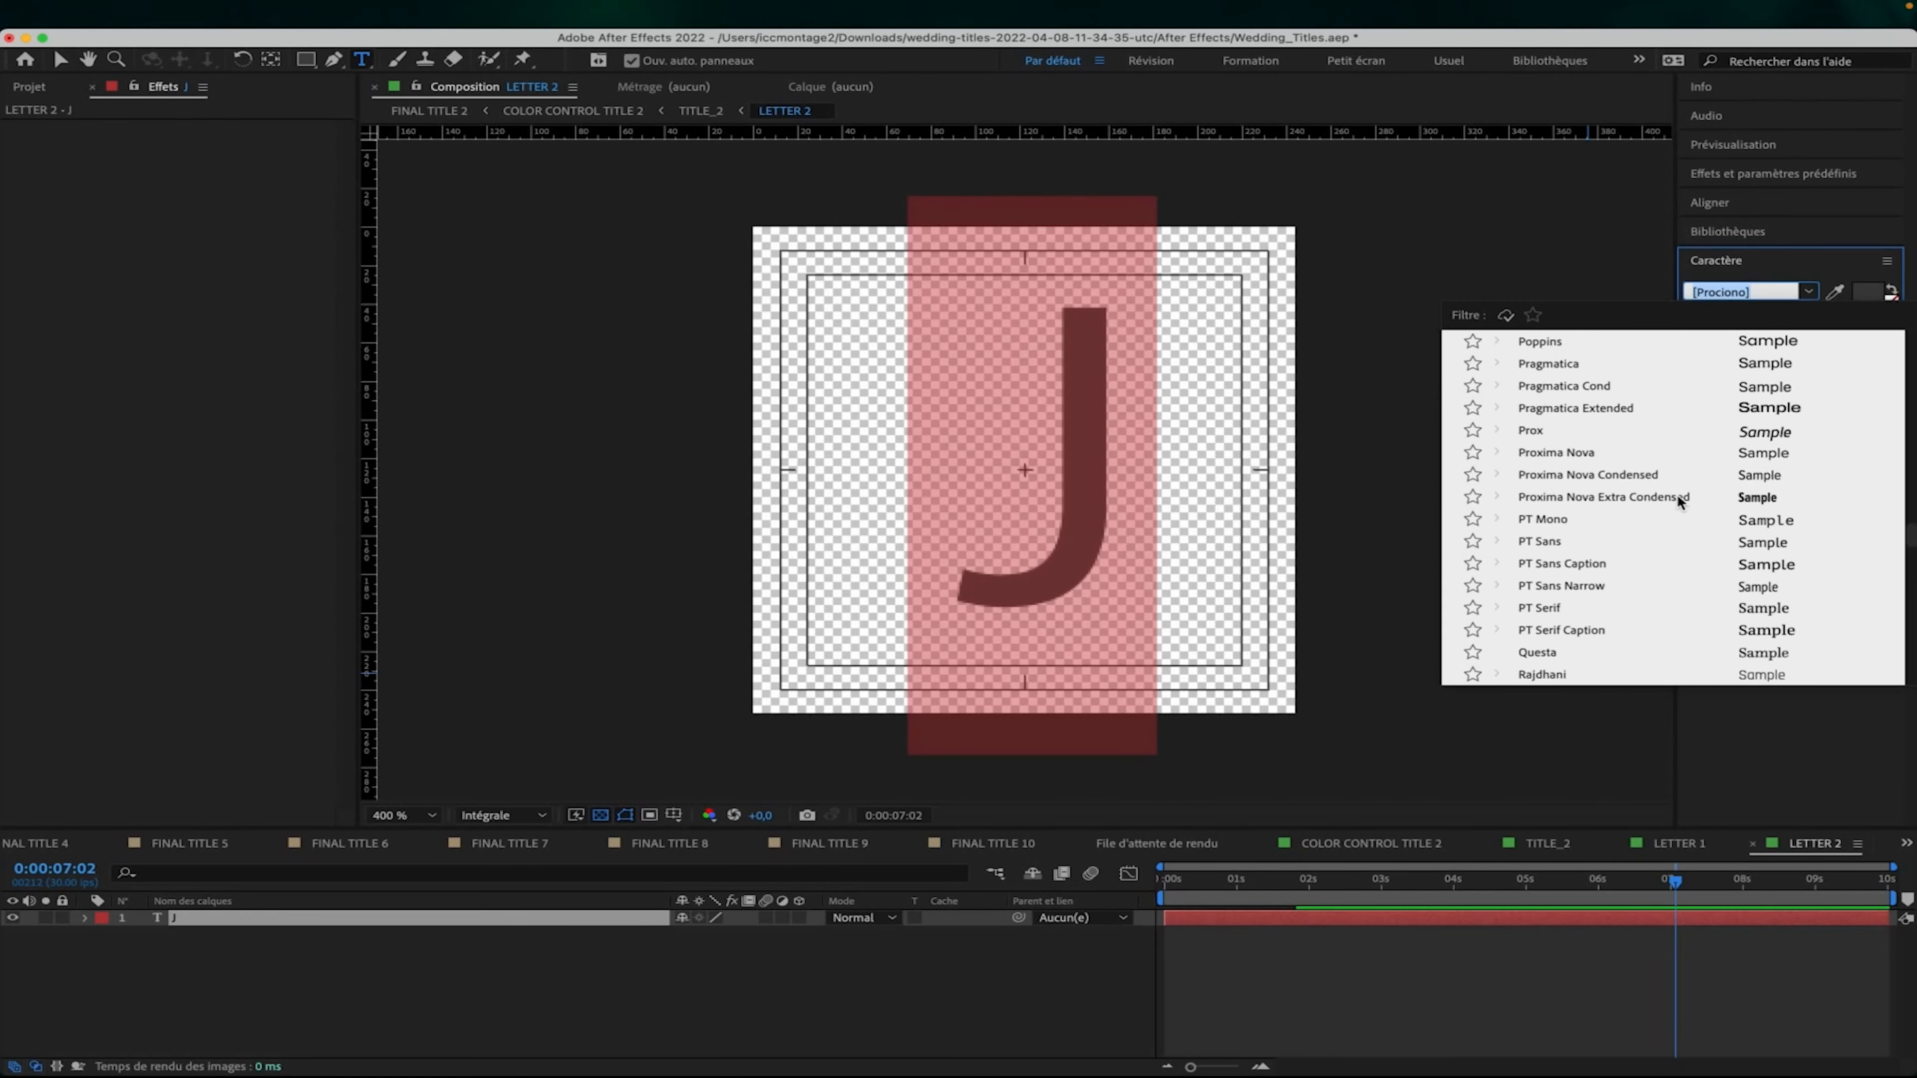
scroll(1698, 499, up, 10)
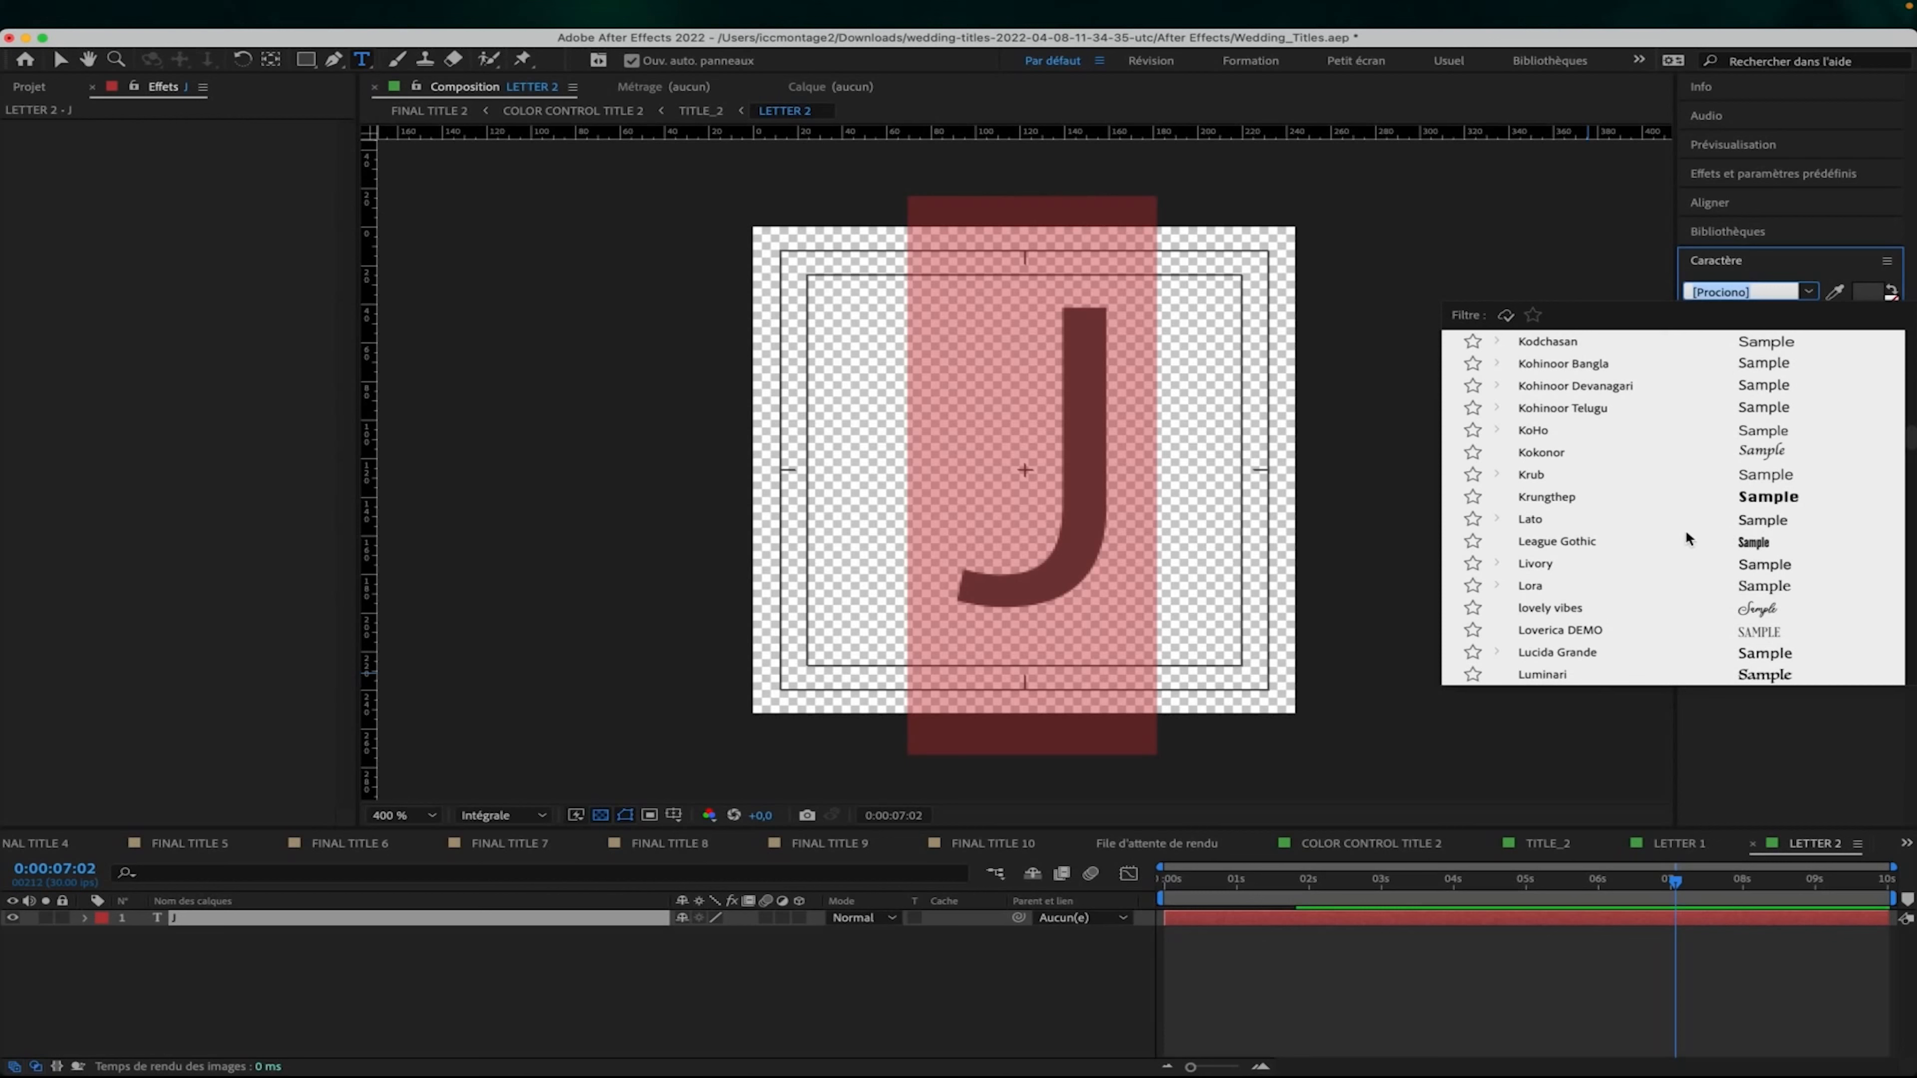
click(1671, 626)
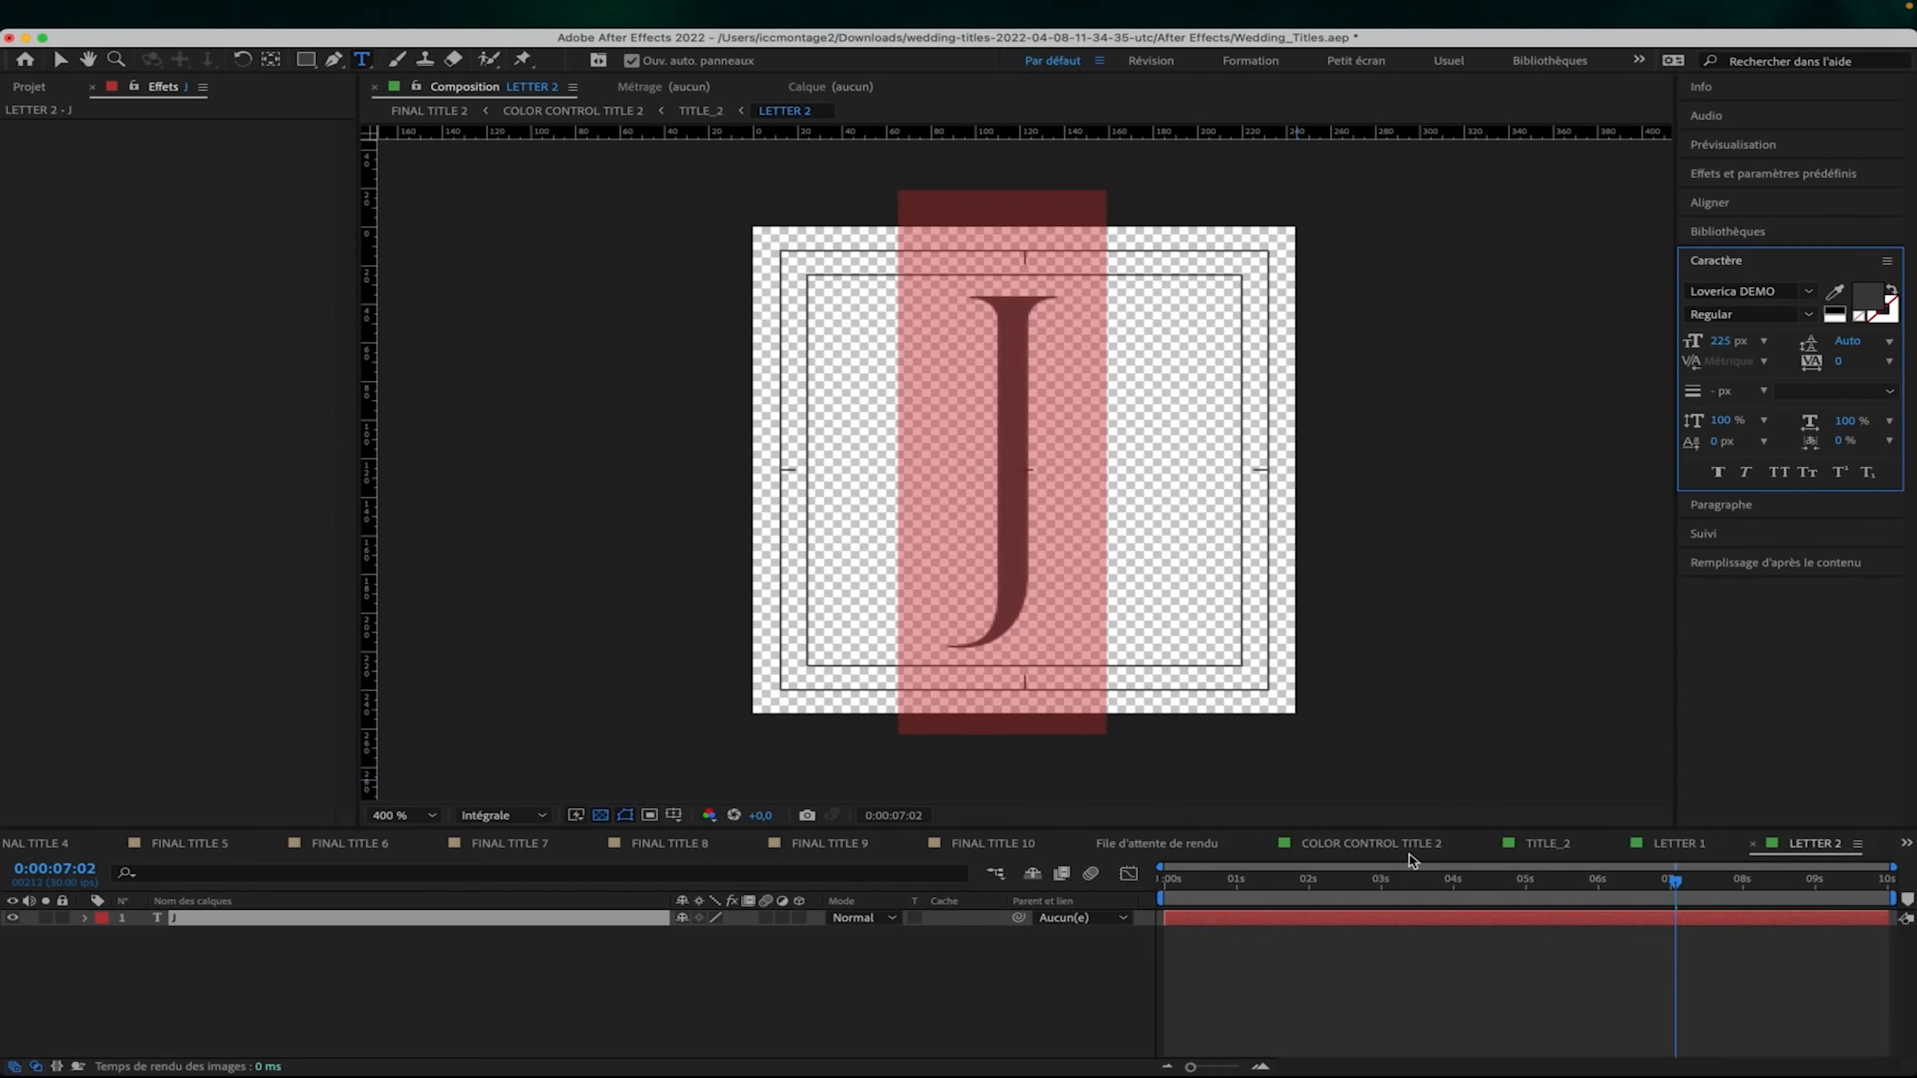
Replace the letter J with M and centre it in LETTER 2 by setting its horizontal position to 86.
click(1277, 939)
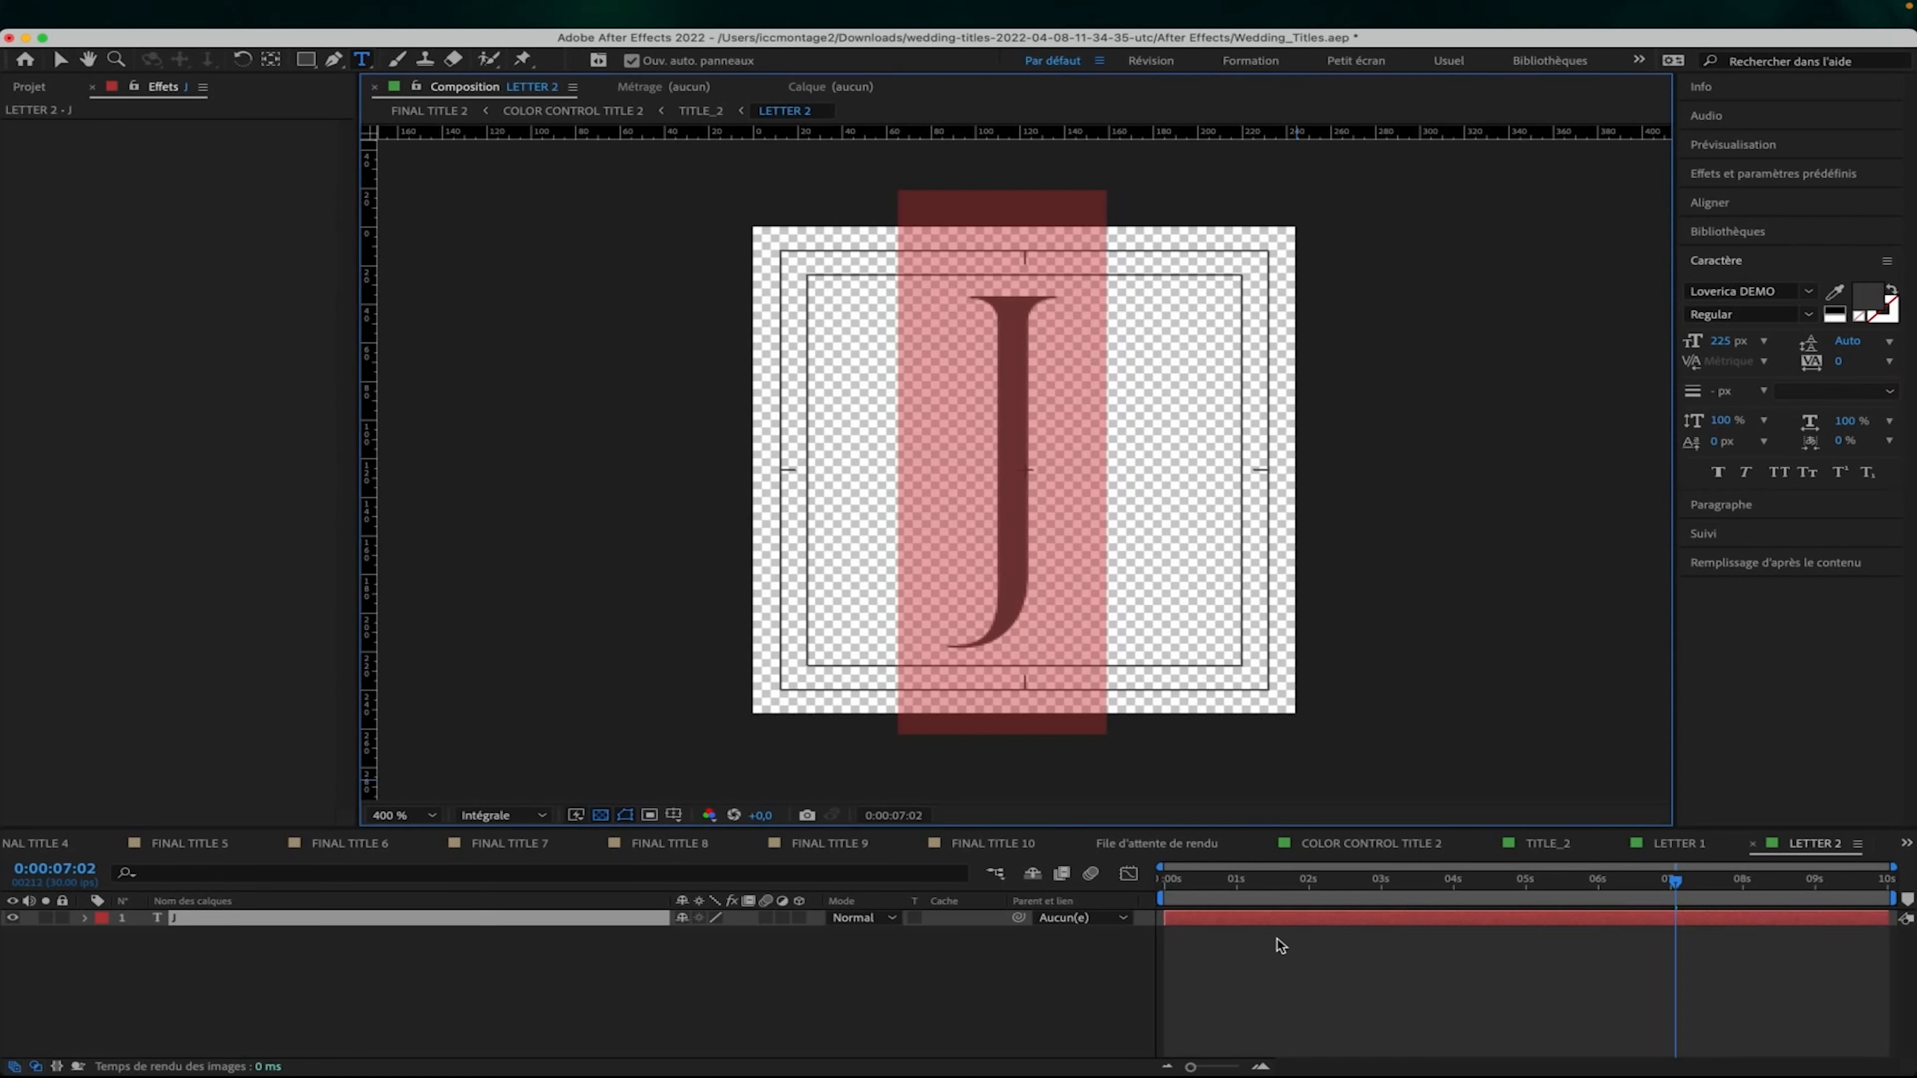
double_click(1264, 913)
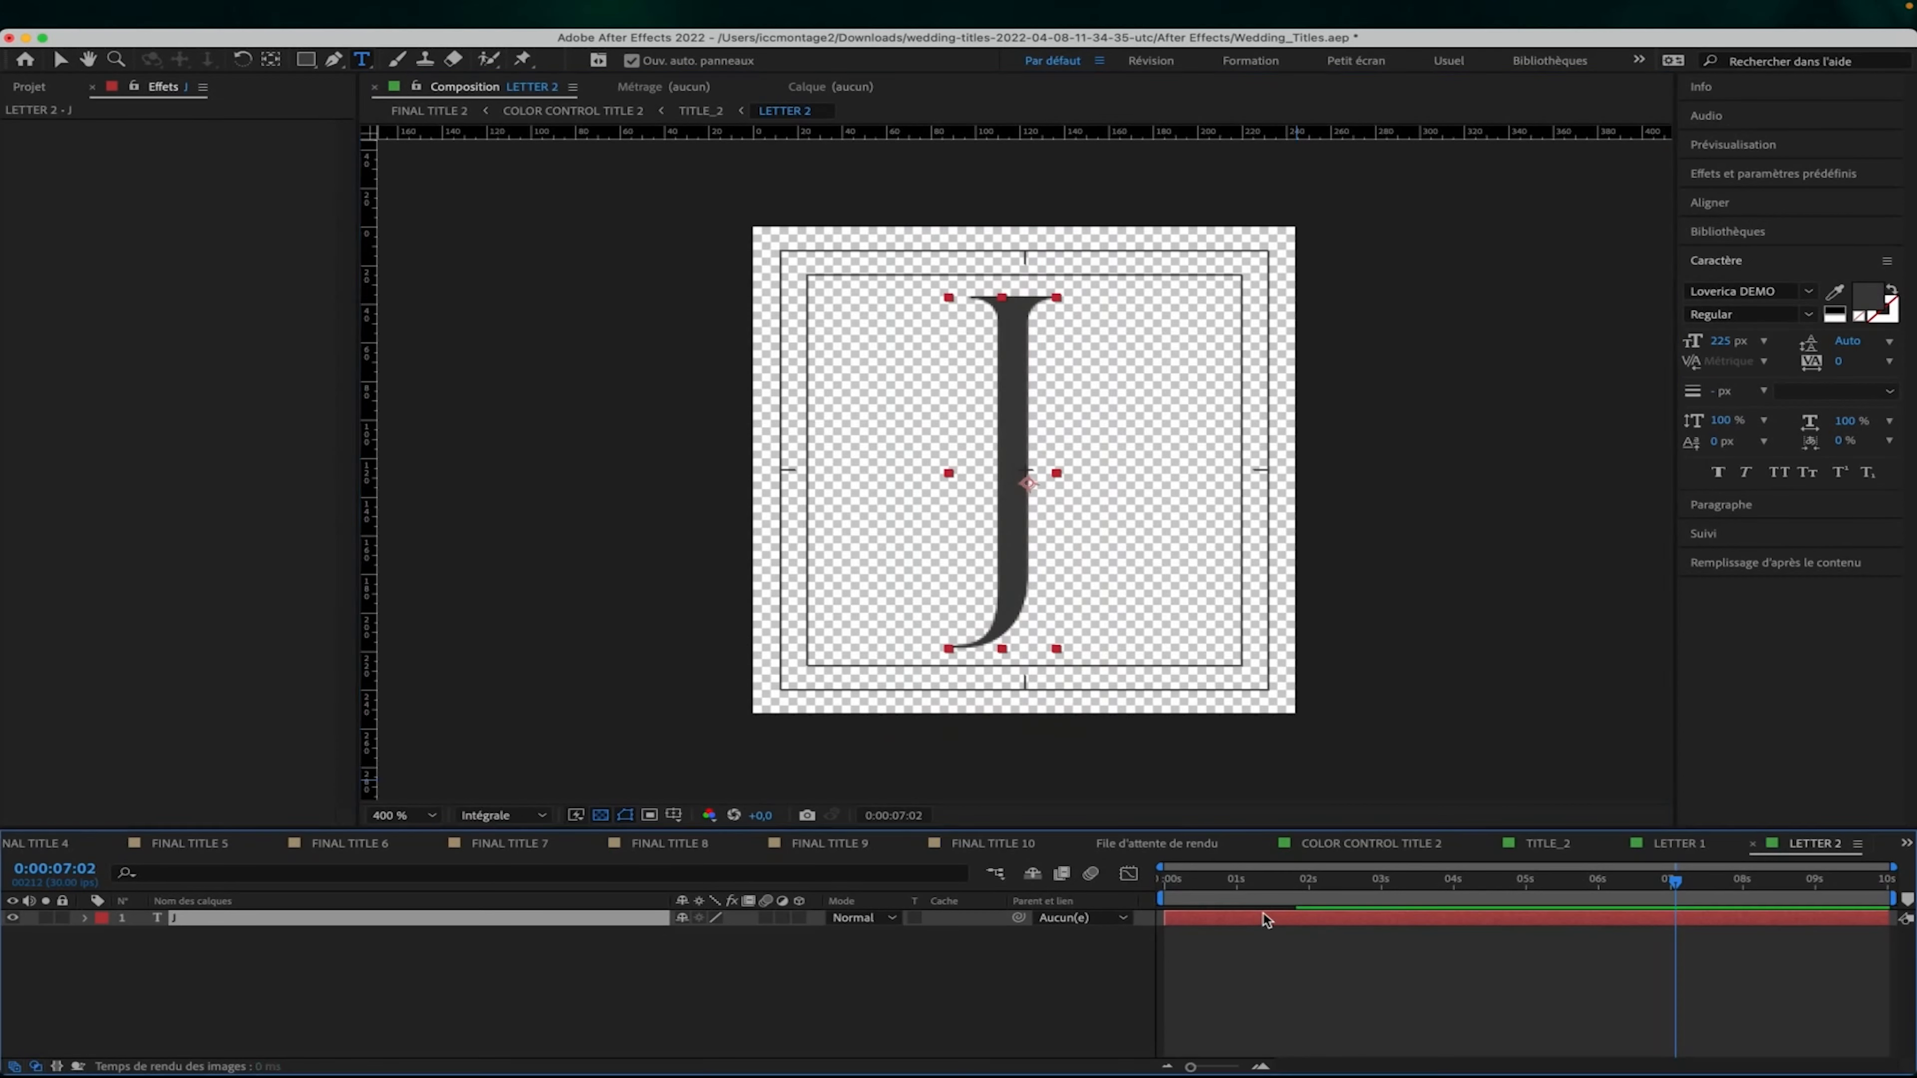
text(M)
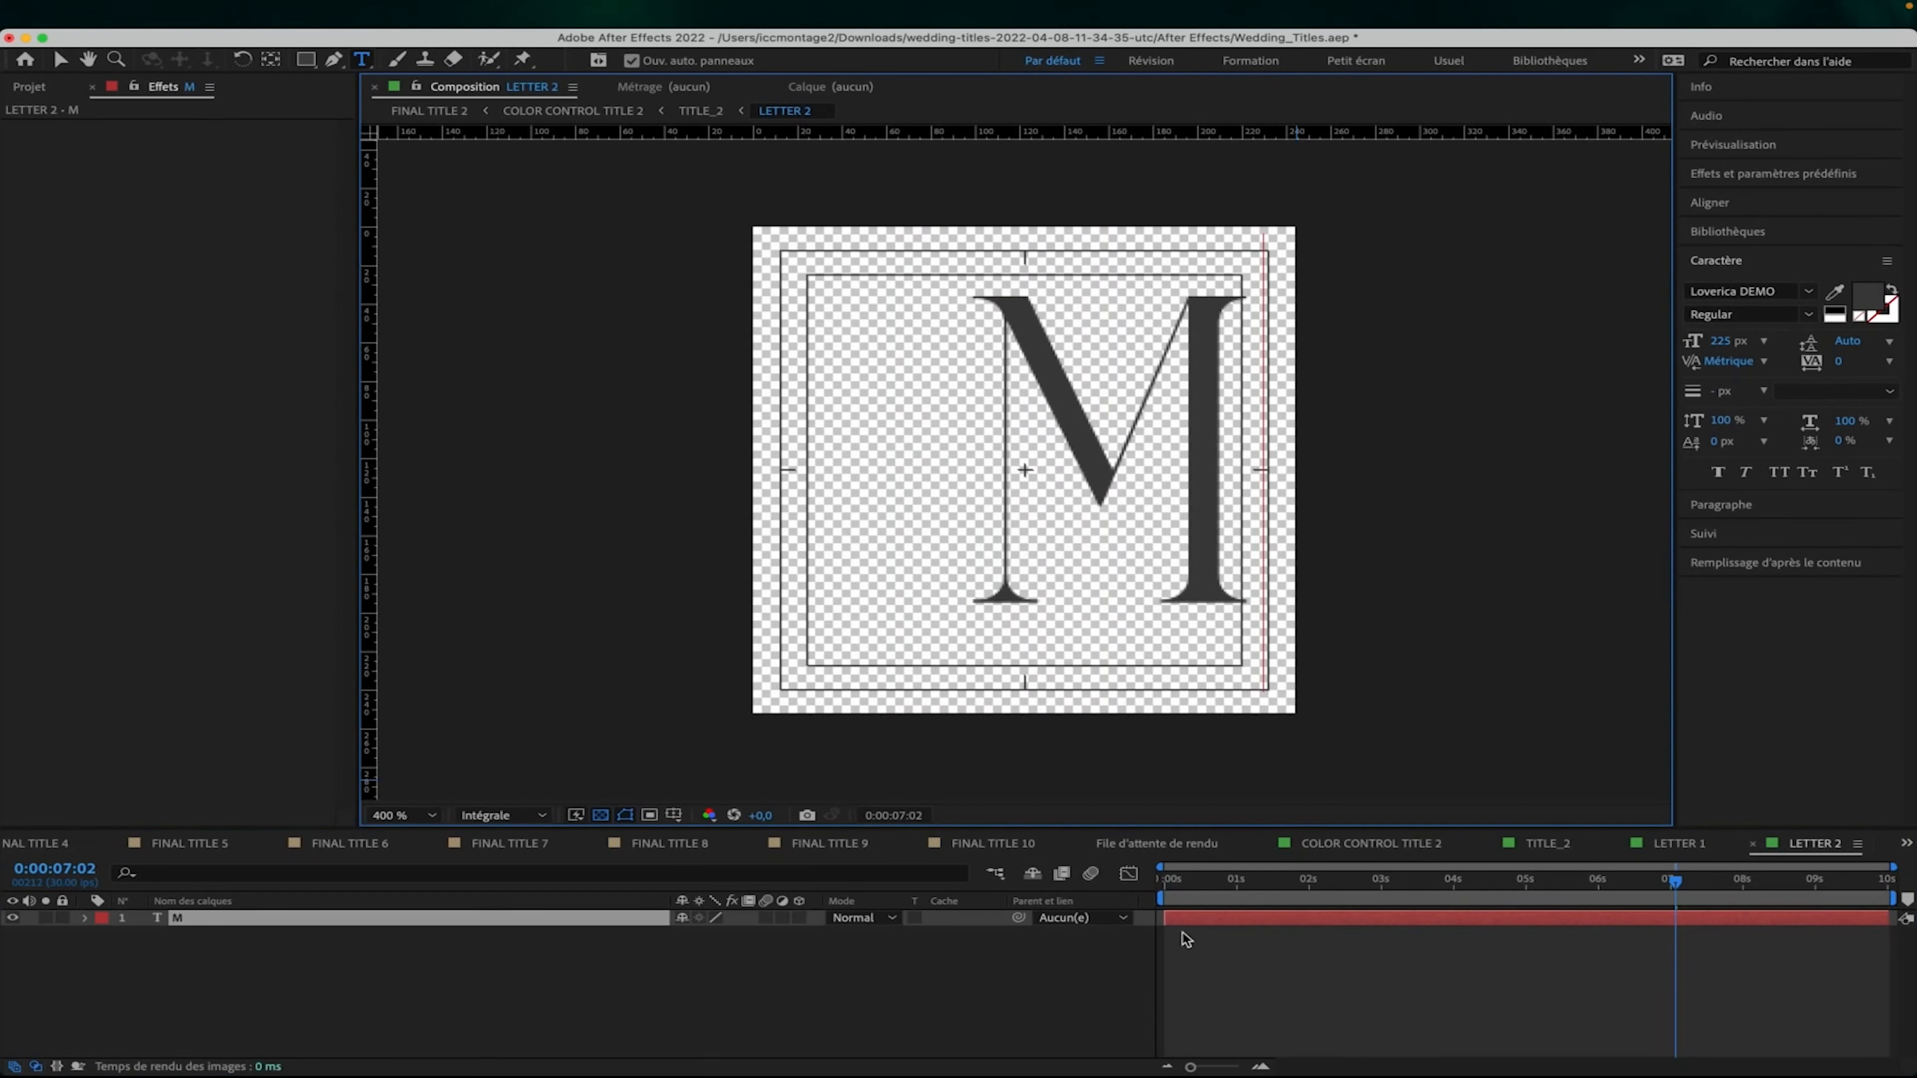
click(1223, 919)
key(p)
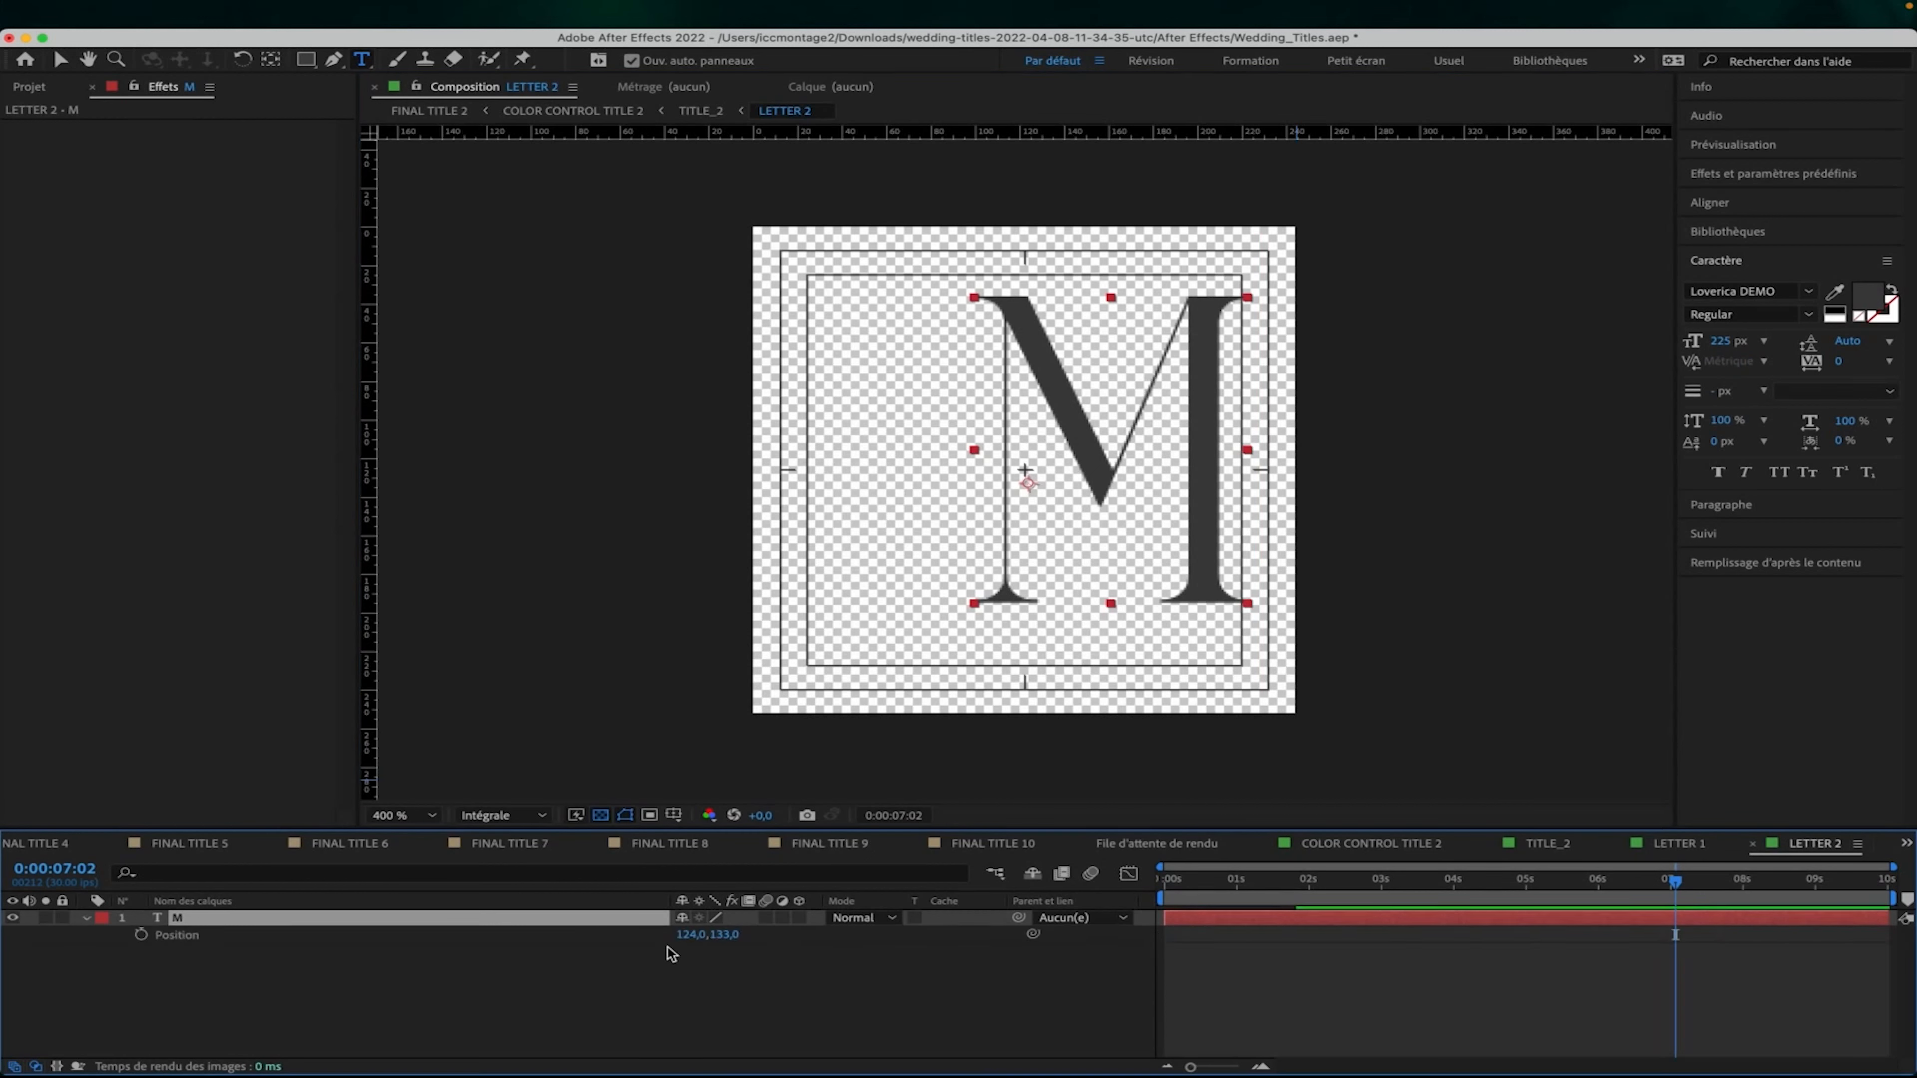
mouse_move(691, 937)
mouse_down()
mouse_move(603, 937)
mouse_move(655, 936)
mouse_up()
key(Caps_Lock)
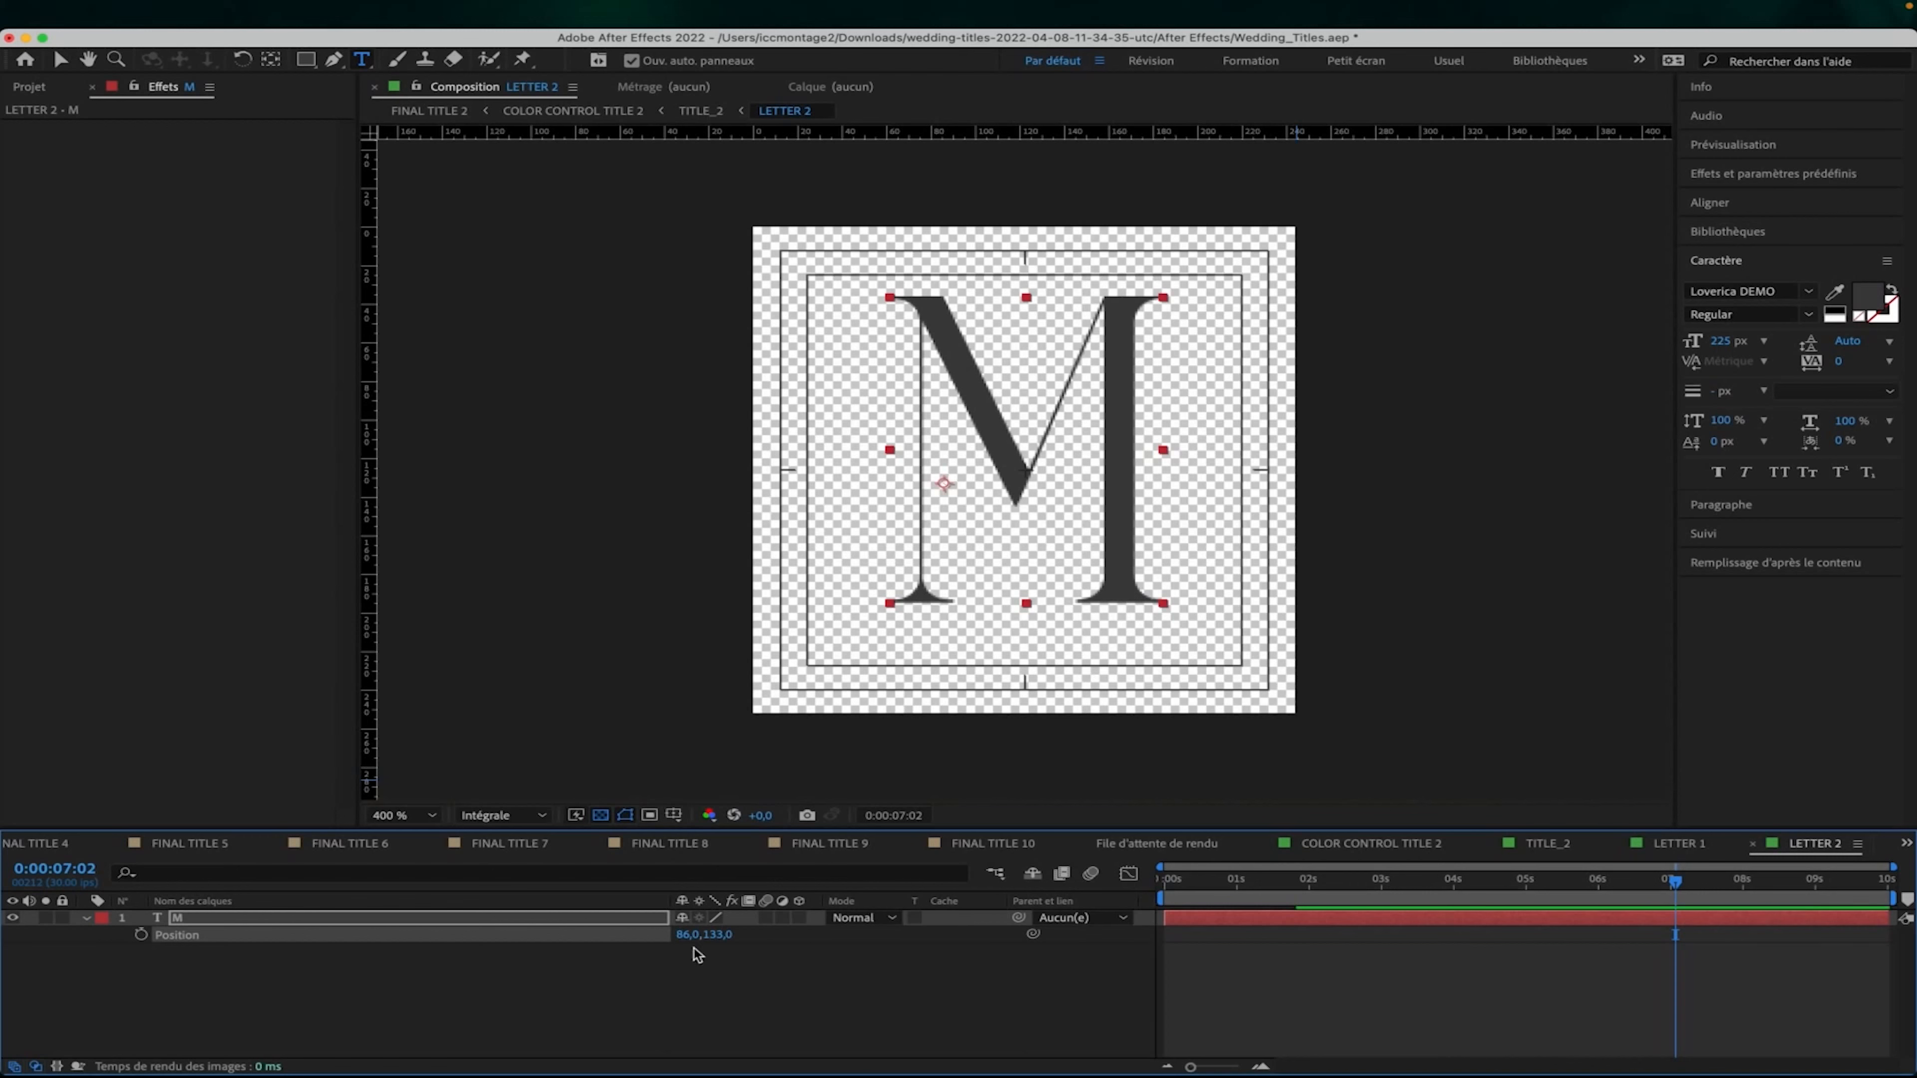
click(857, 1041)
Close LETTER 2, replace the letter A in LETTER 1 with E and set its font to Loverica DEMO.
click(1752, 844)
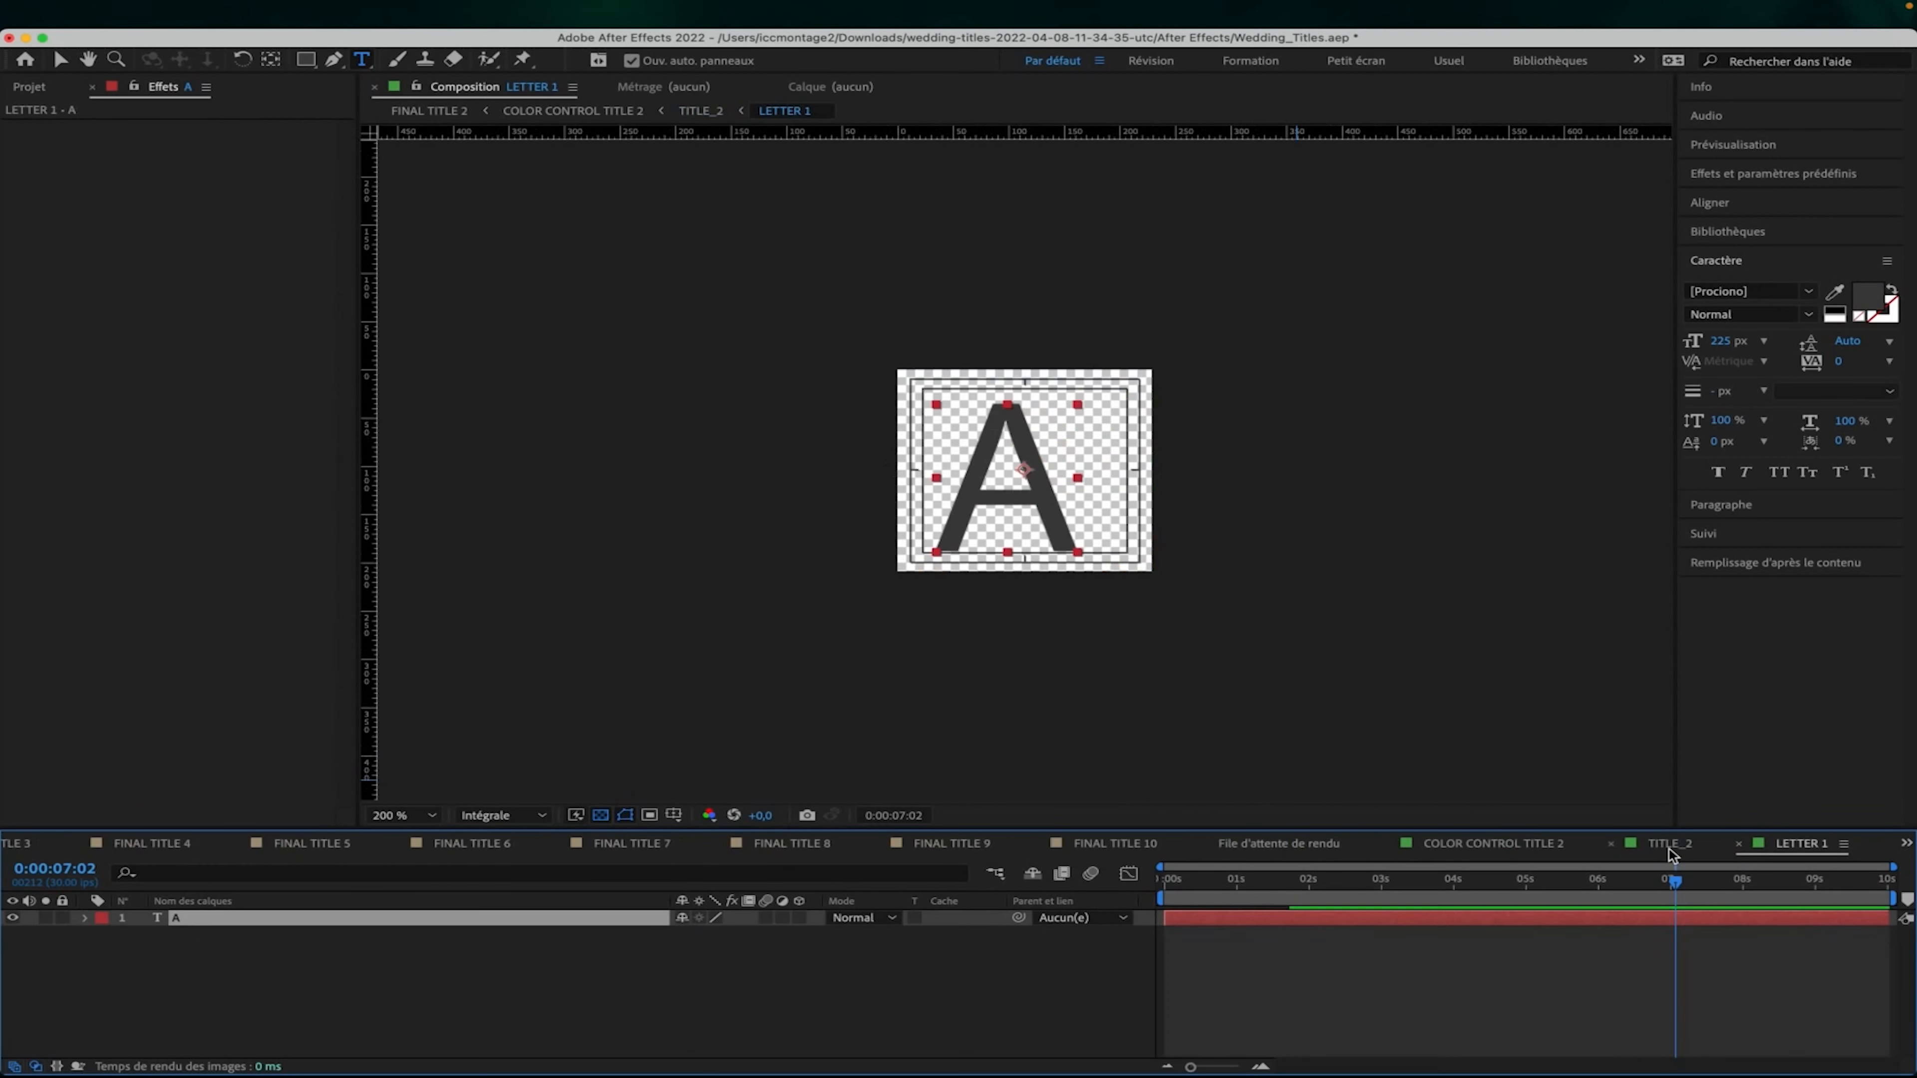
double_click(1275, 918)
text(E)
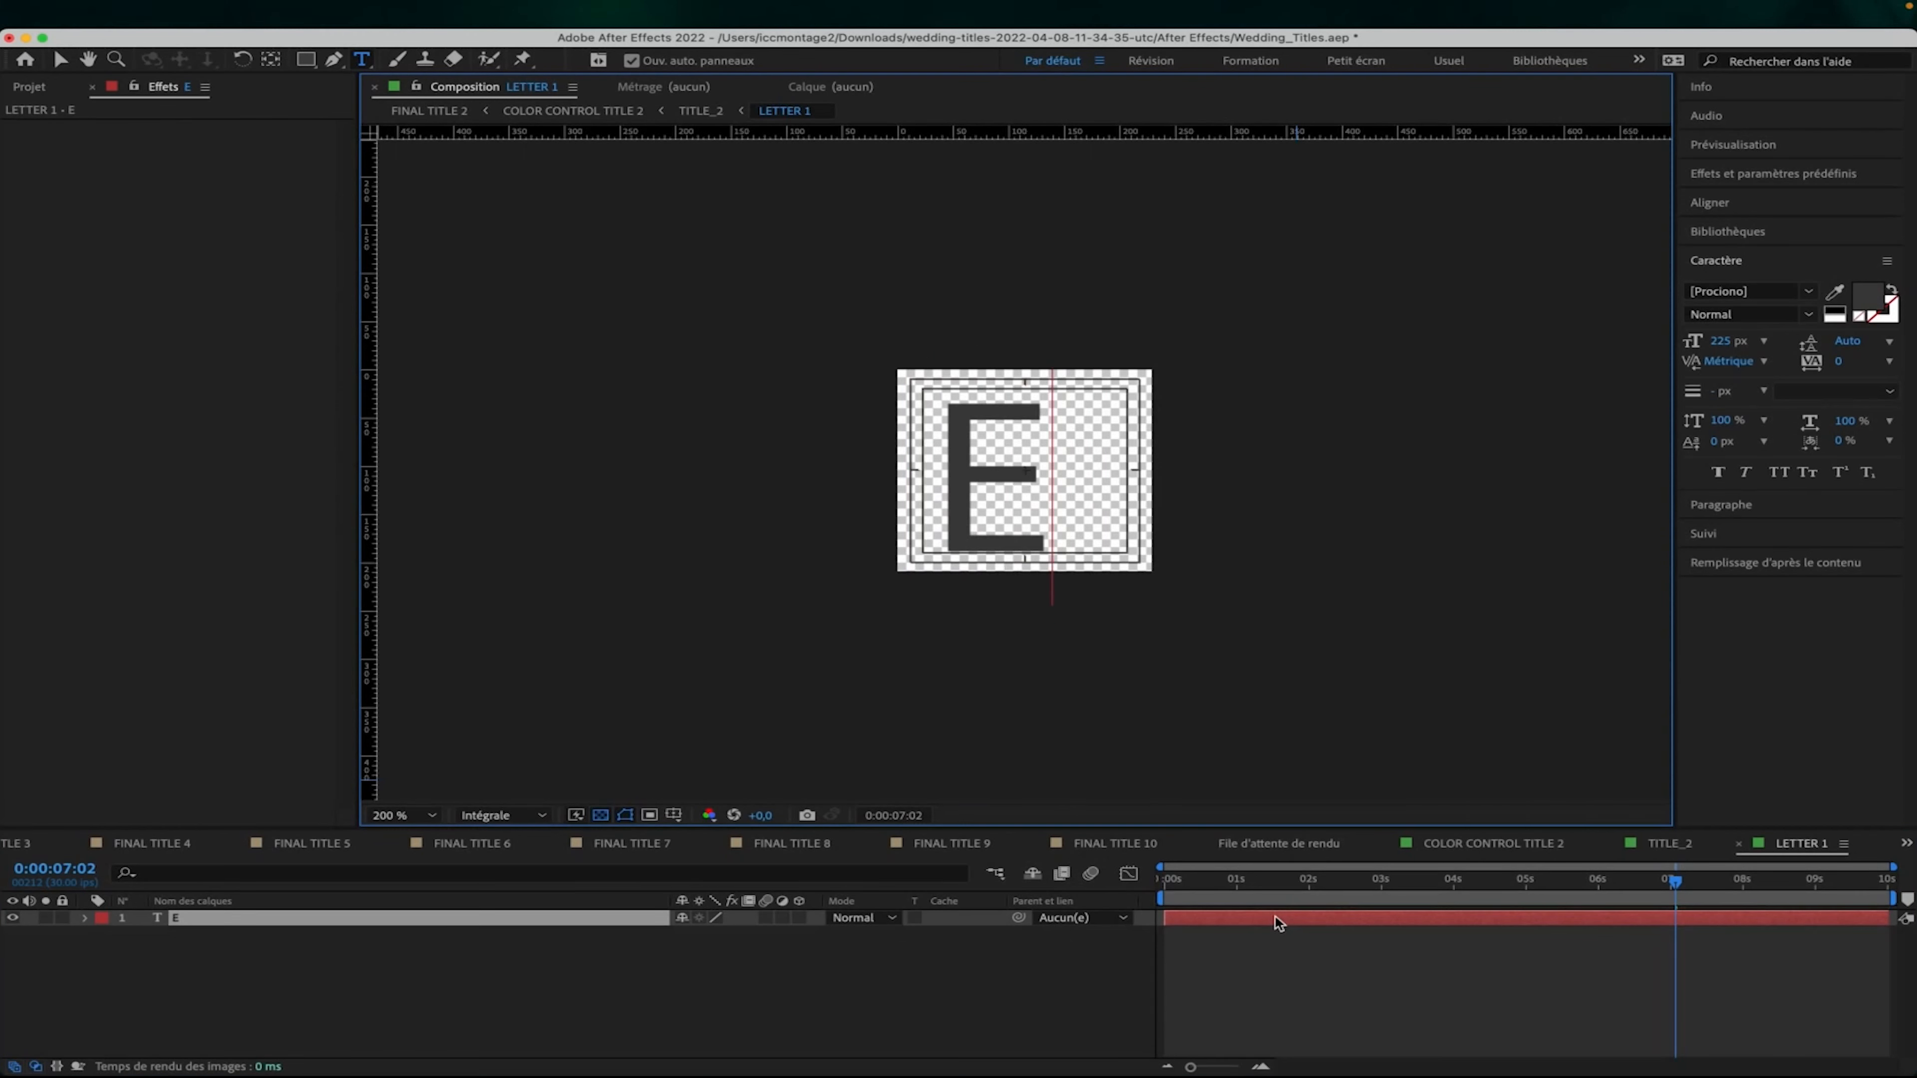
double_click(1298, 926)
click(1807, 292)
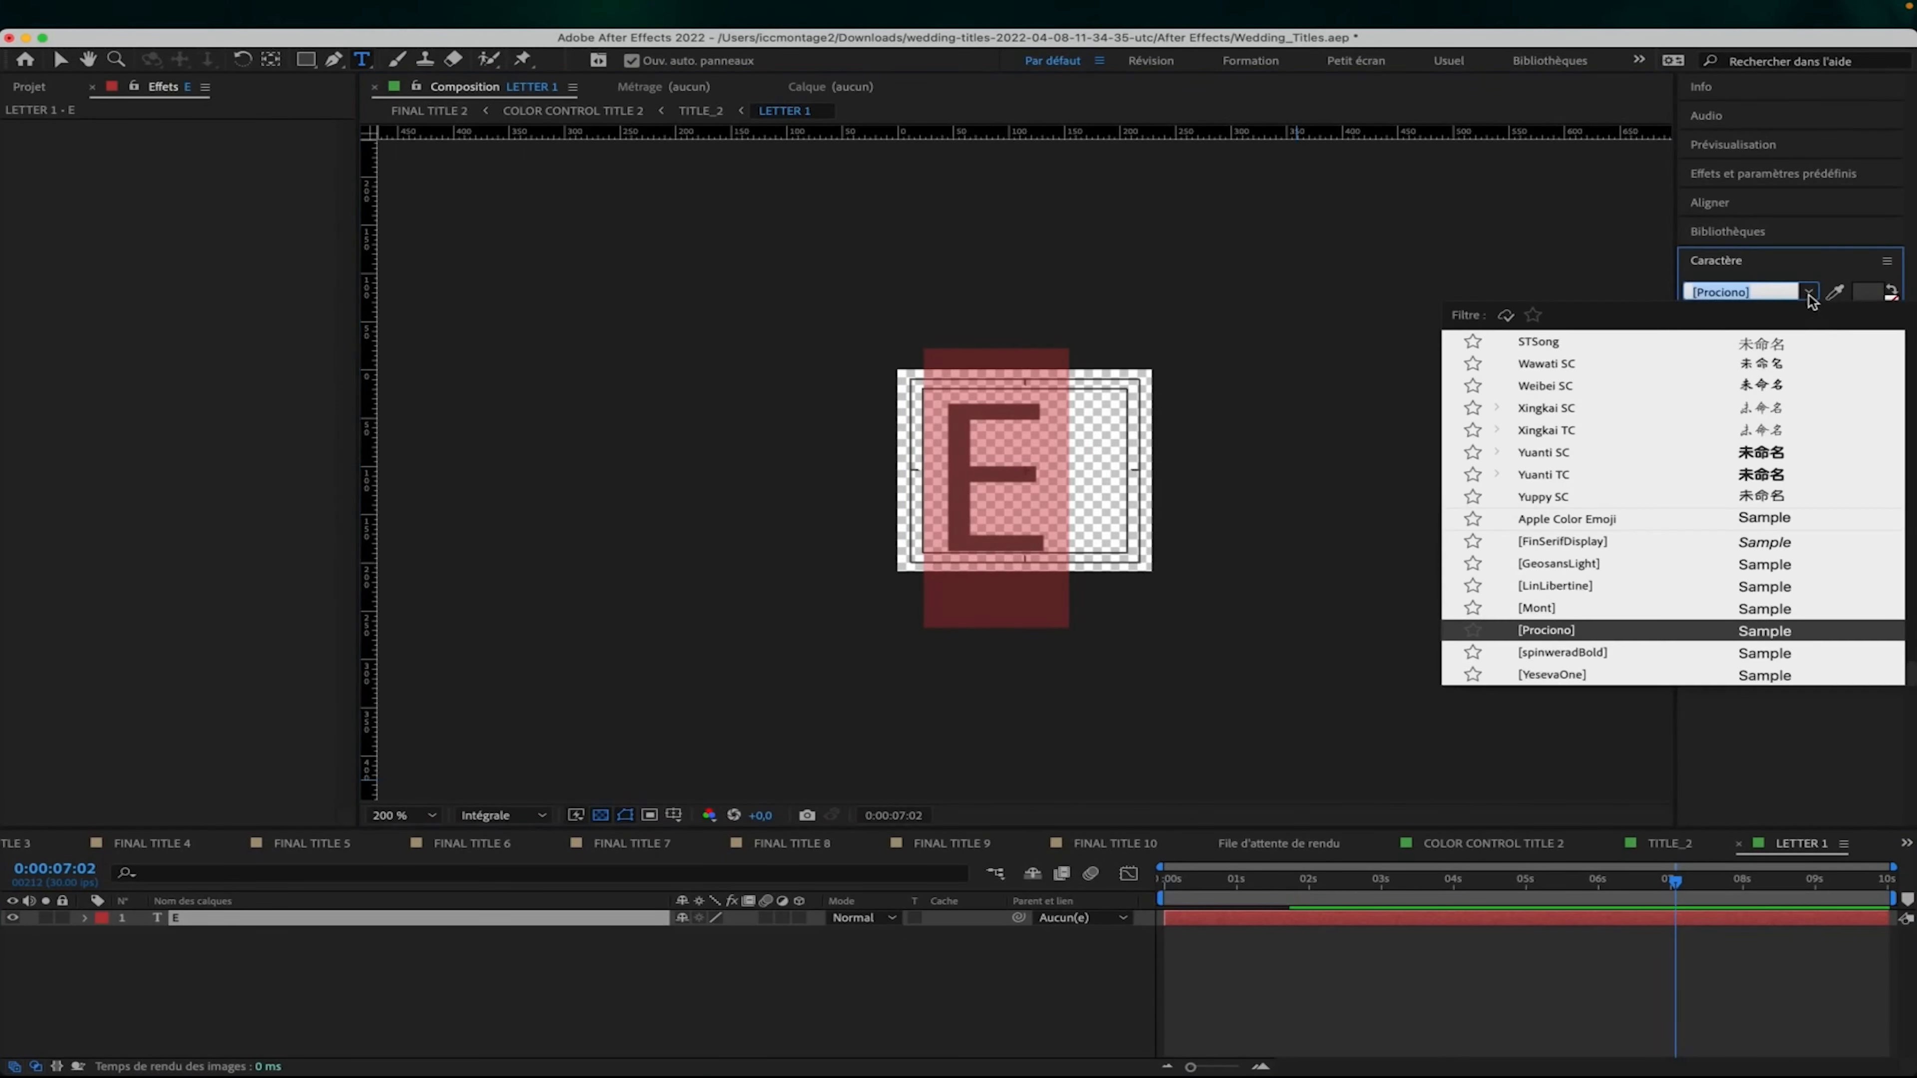
scroll(1680, 388, down, 15)
scroll(1686, 386, up, 20)
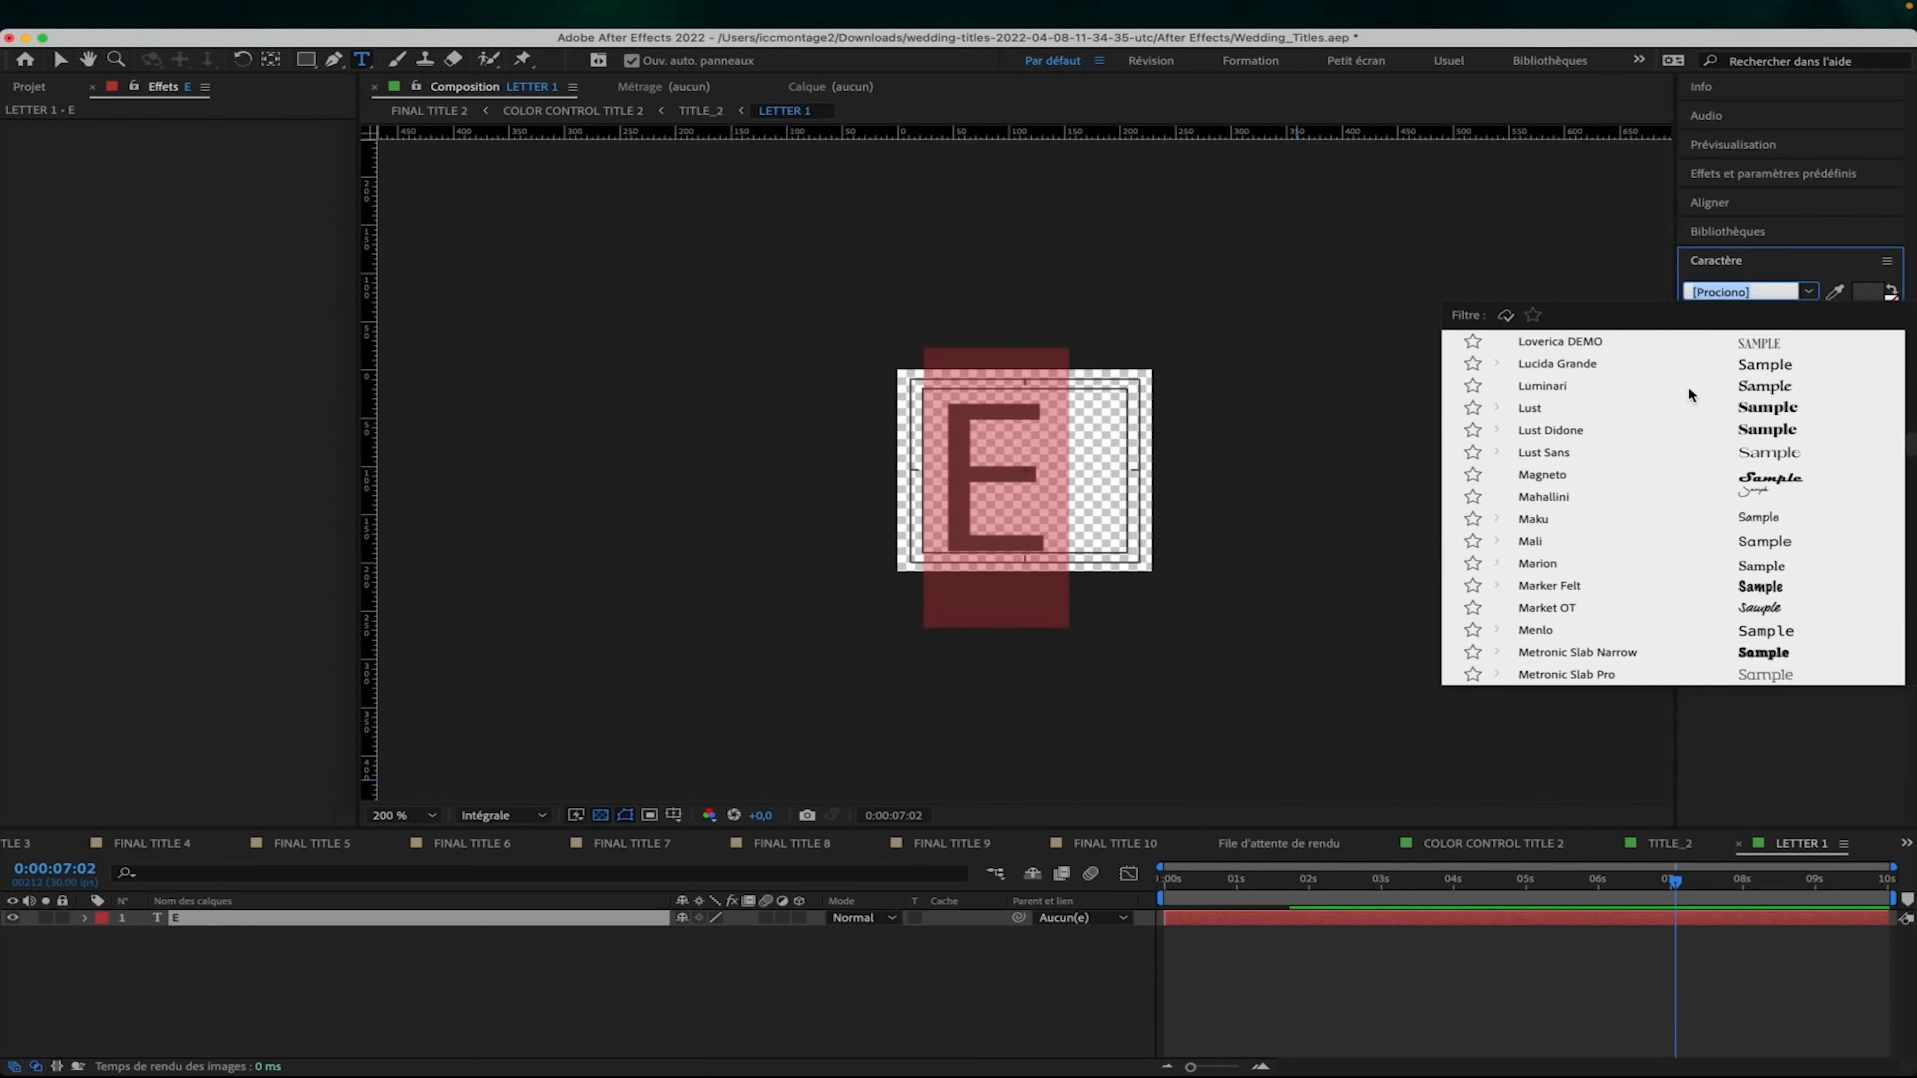
click(1653, 334)
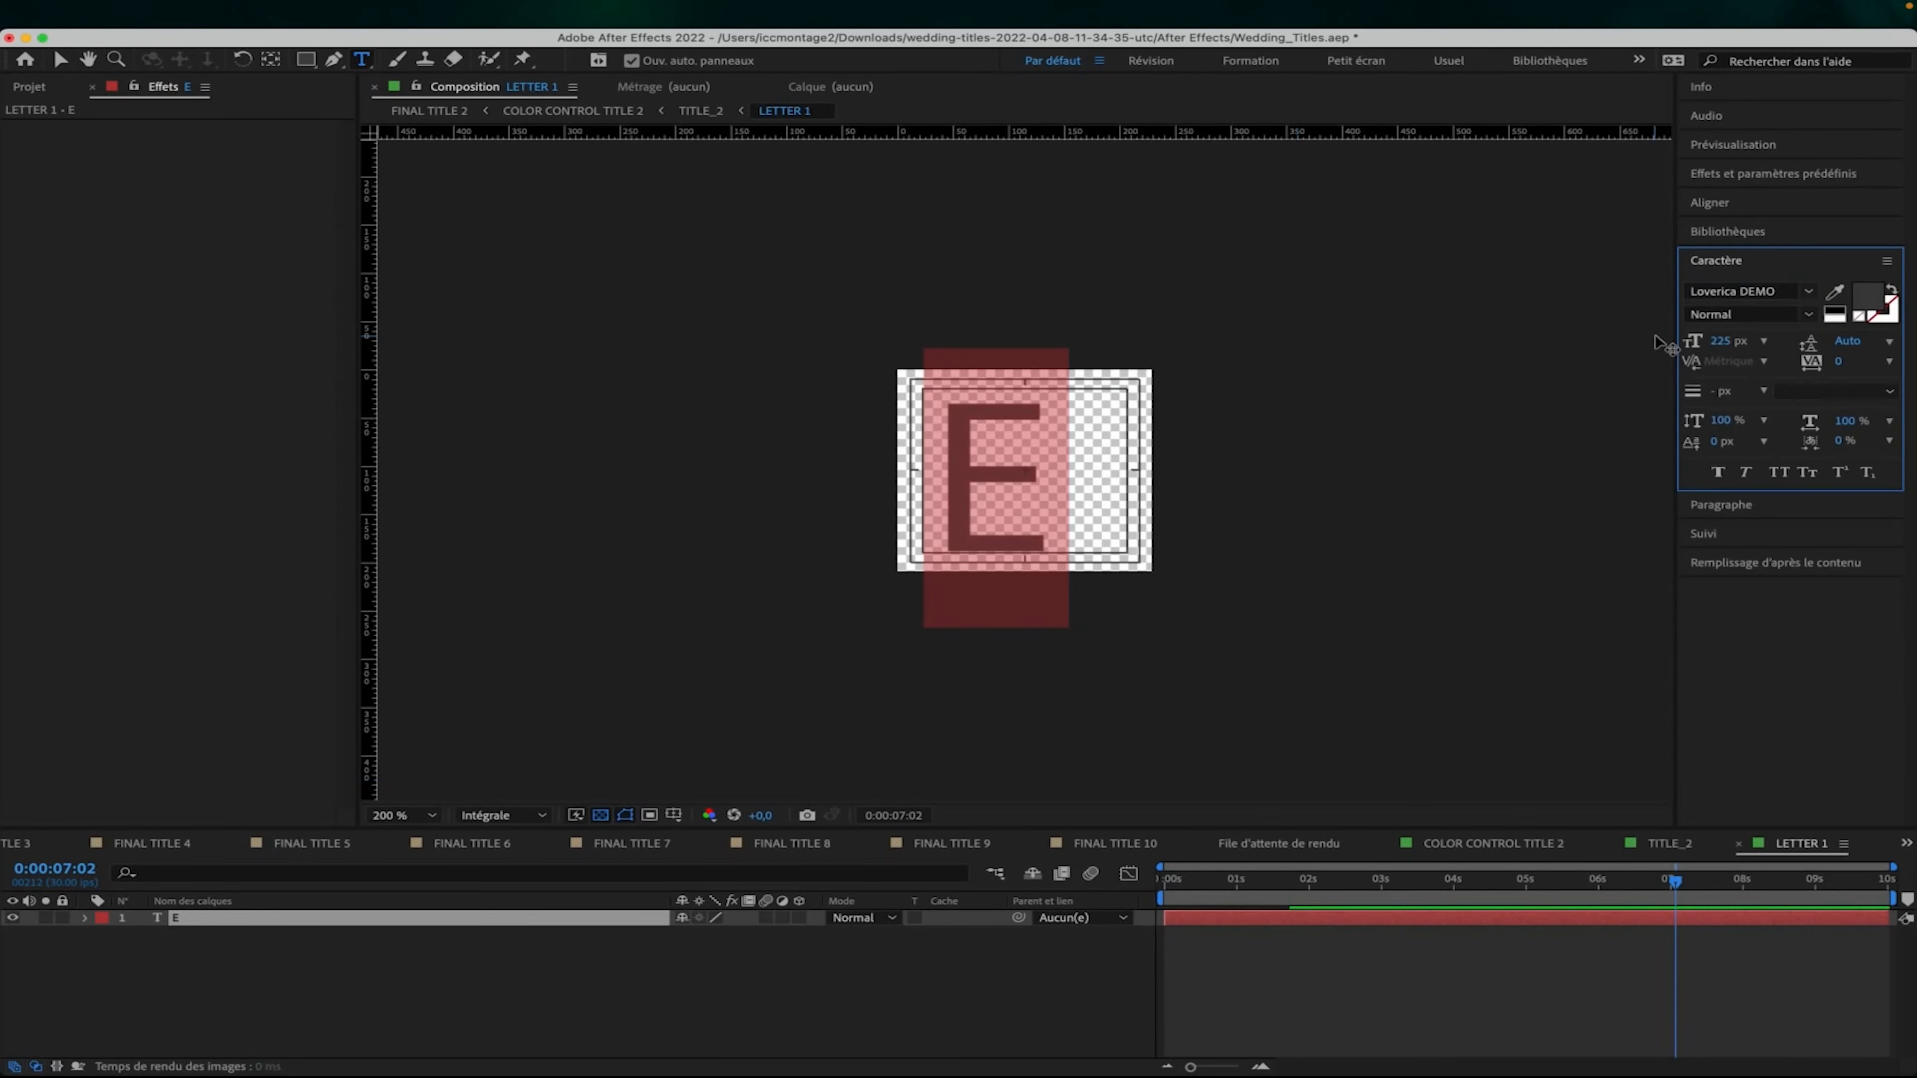
Centre the E by setting its horizontal position to 152, and close LETTER 1 to return to TITLE_2.
click(1207, 919)
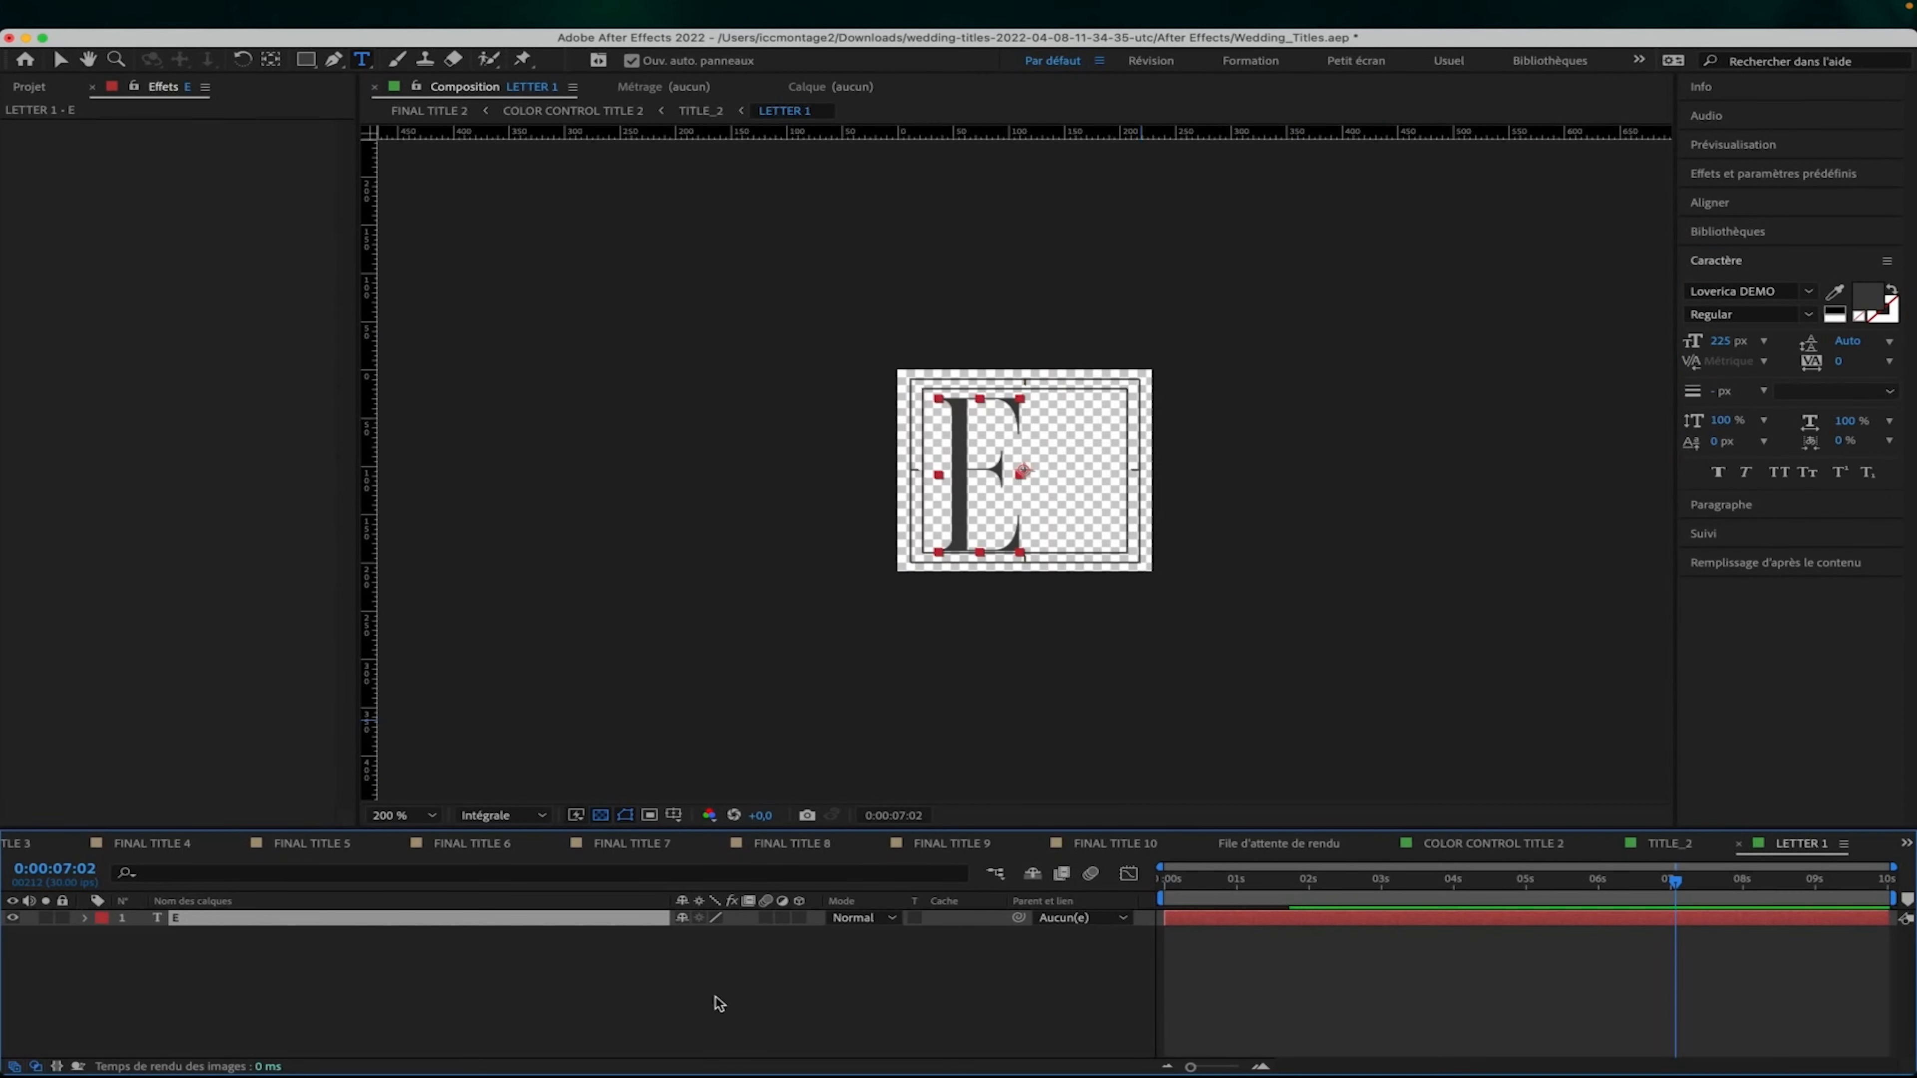
key(p)
drag(690, 935, 721, 935)
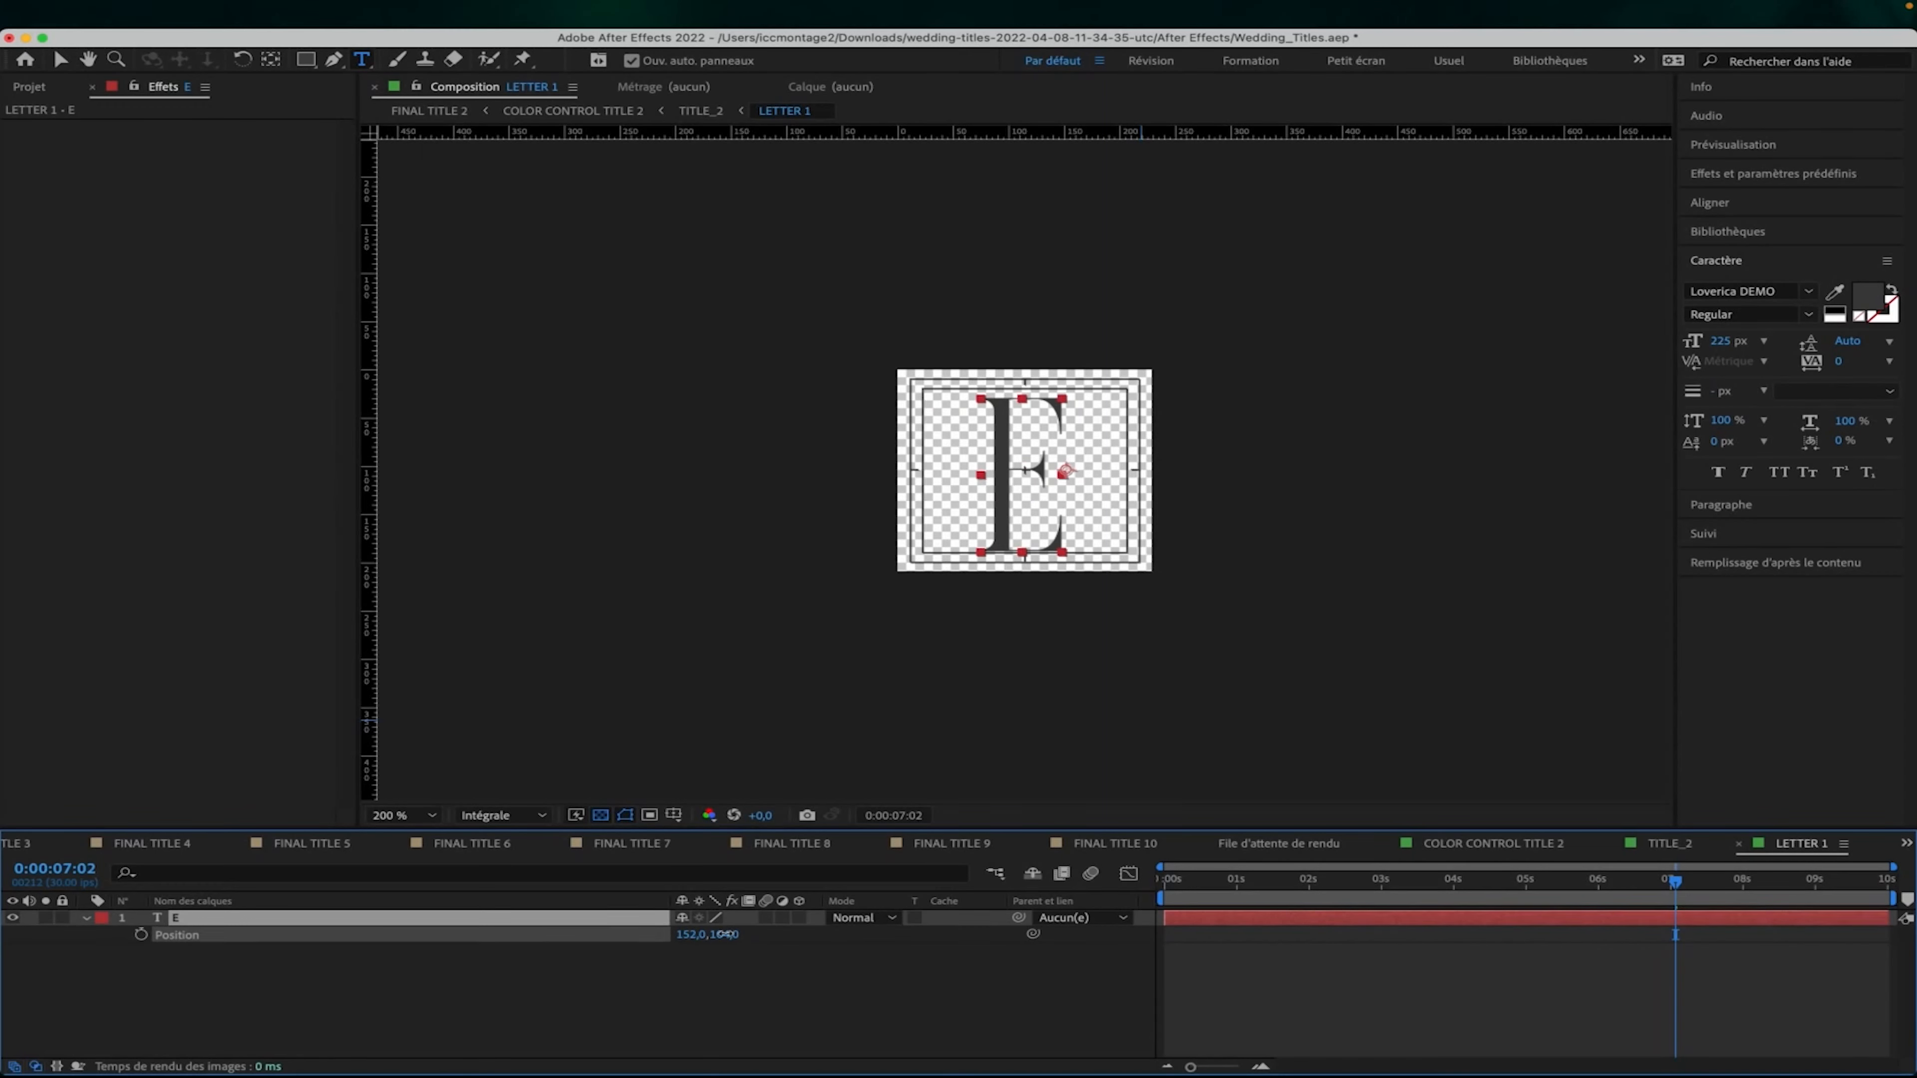
click(1238, 1034)
click(1740, 843)
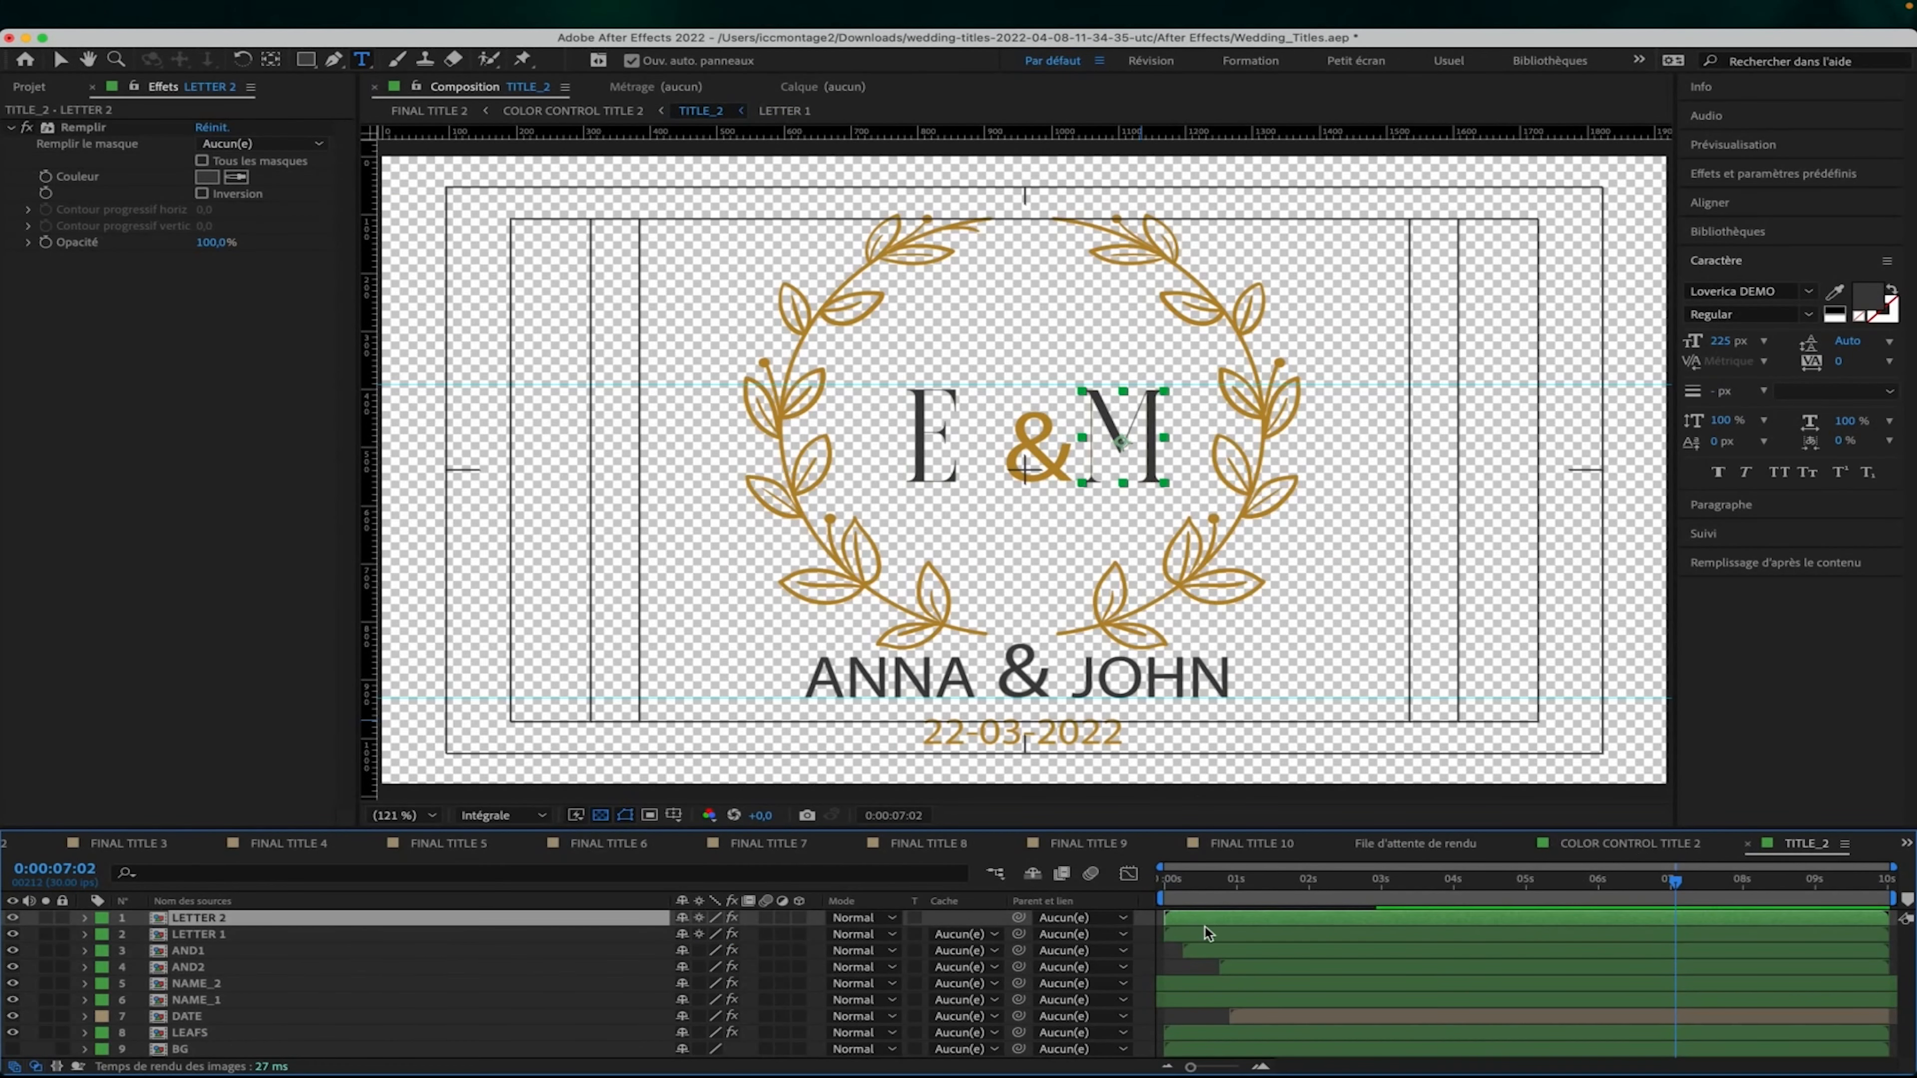
Shift the M in LETTER 2 away from the ampersand to horizontal position 121, and return to TITLE_2.
key(p)
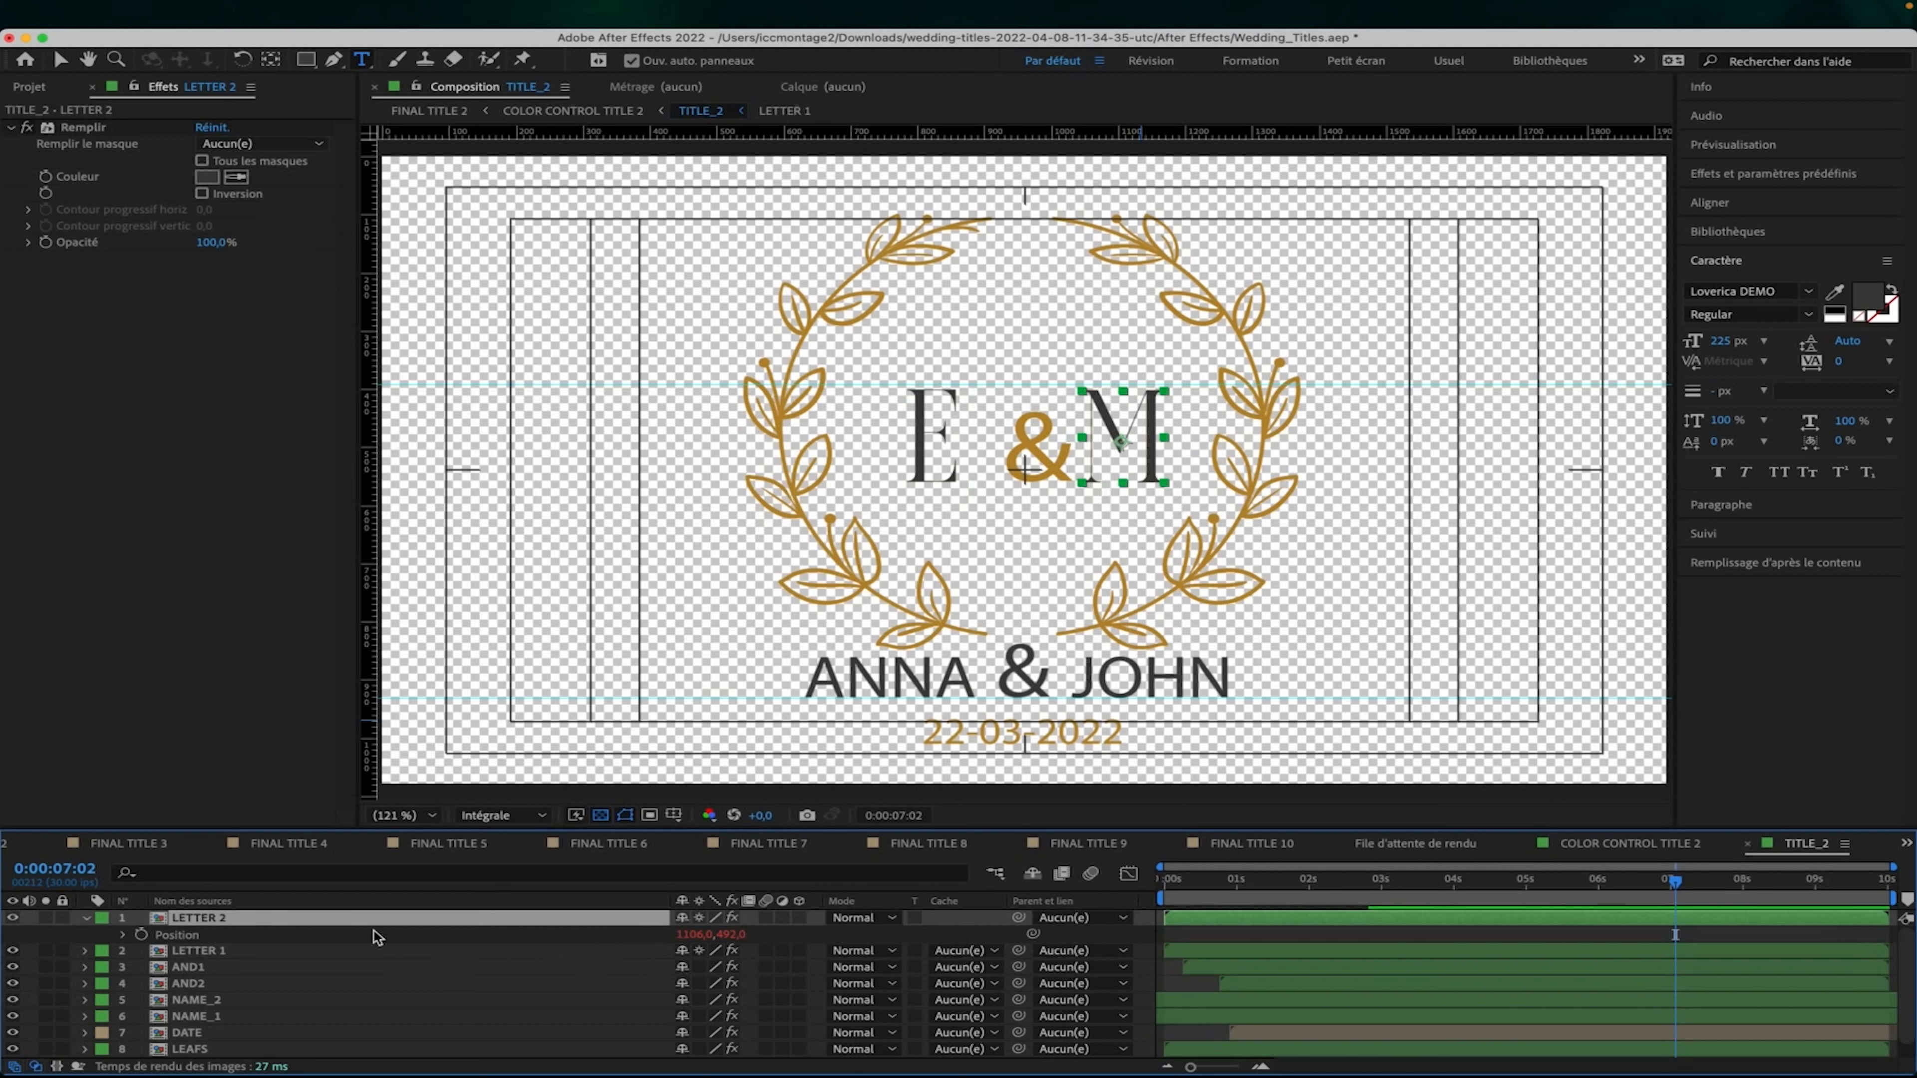
click(86, 918)
double_click(435, 917)
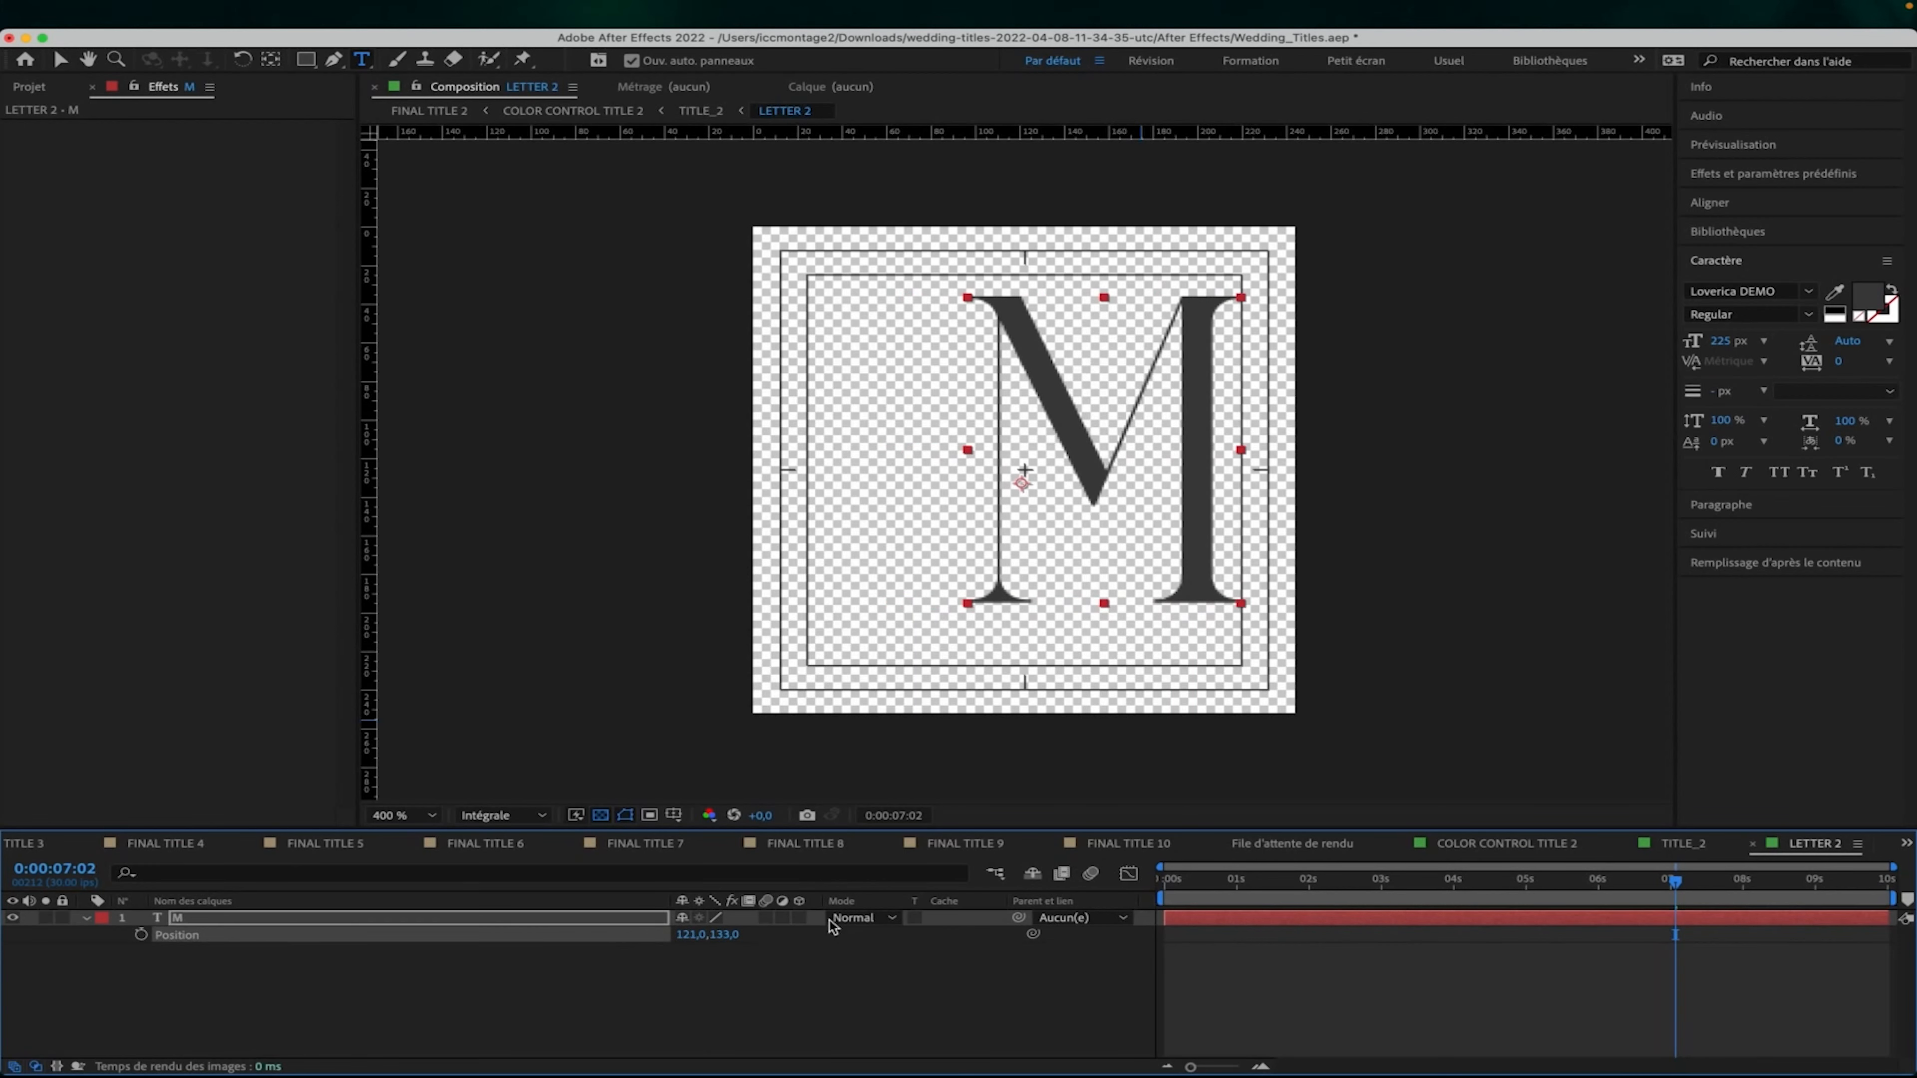
click(1667, 846)
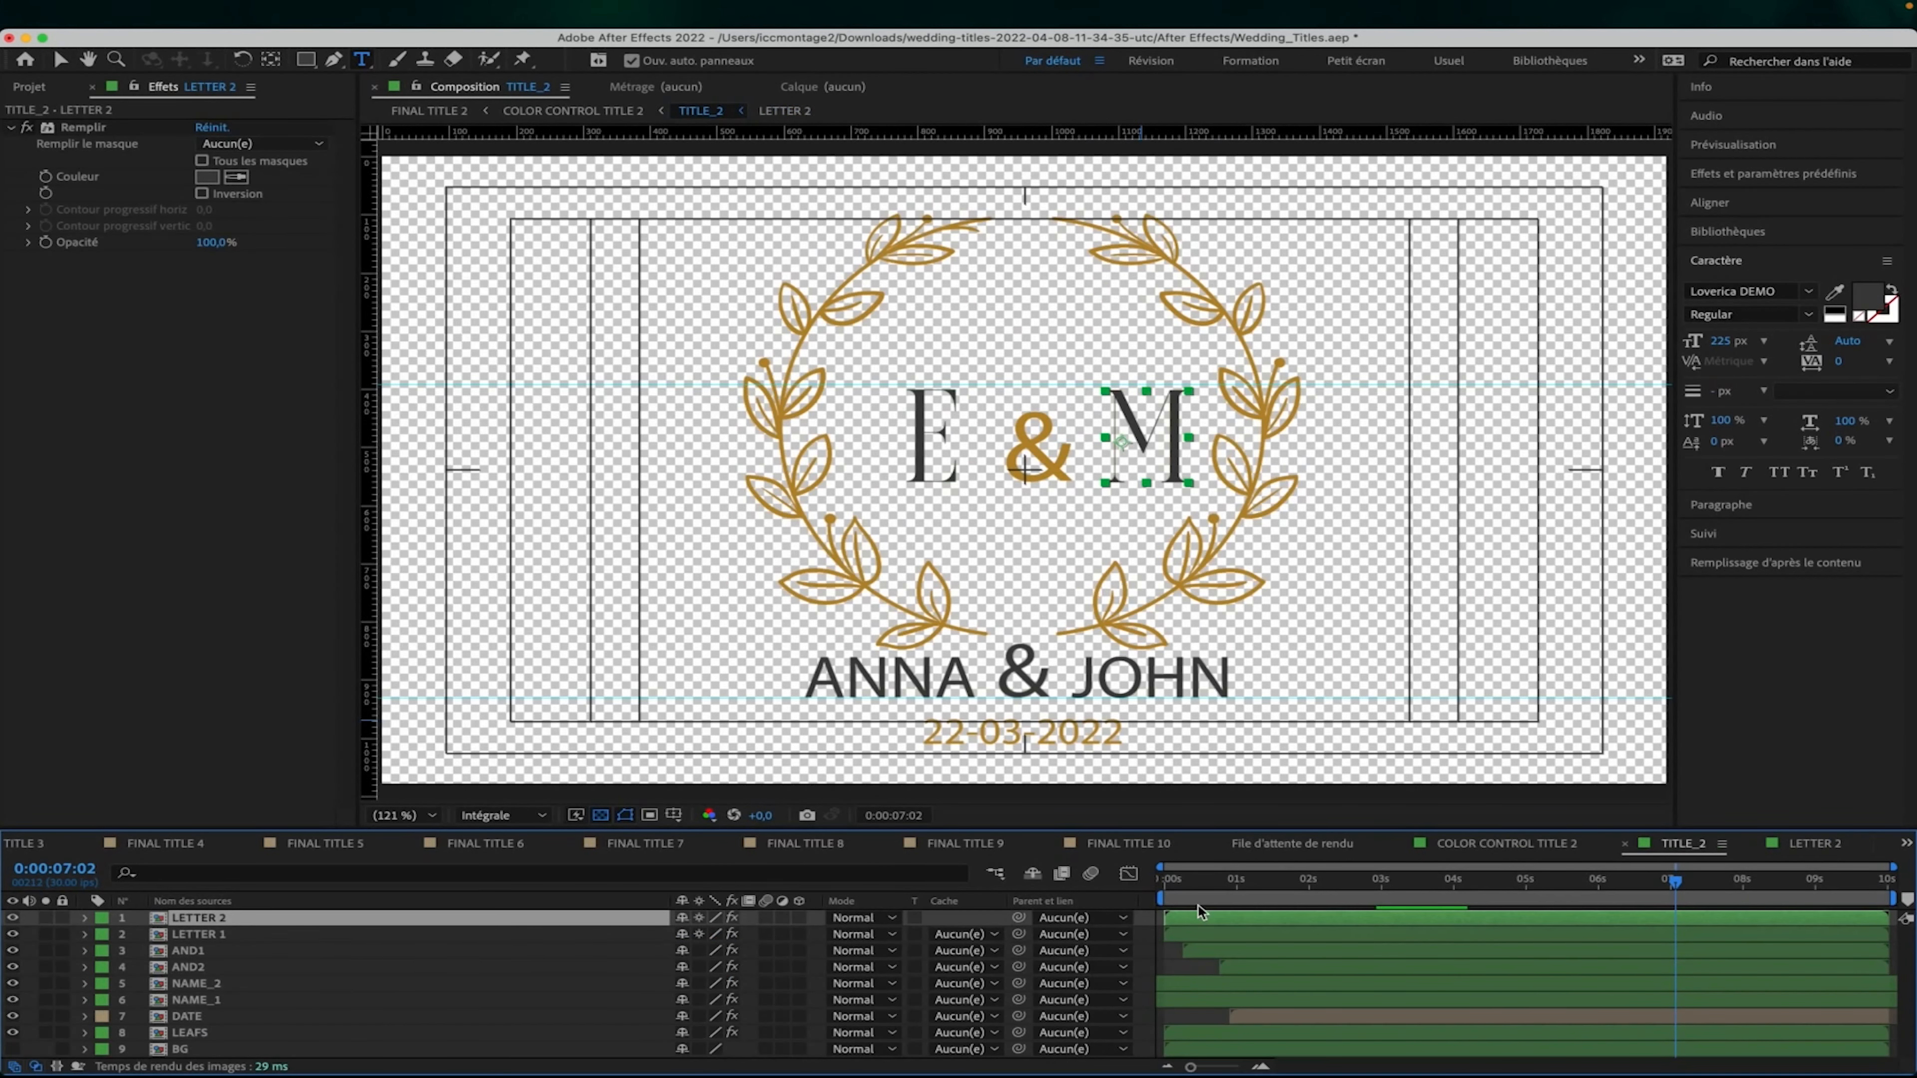
Move the E in LETTER 1 closer to the ampersand, to horizontal position 194, and return to TITLE_2.
double_click(1277, 933)
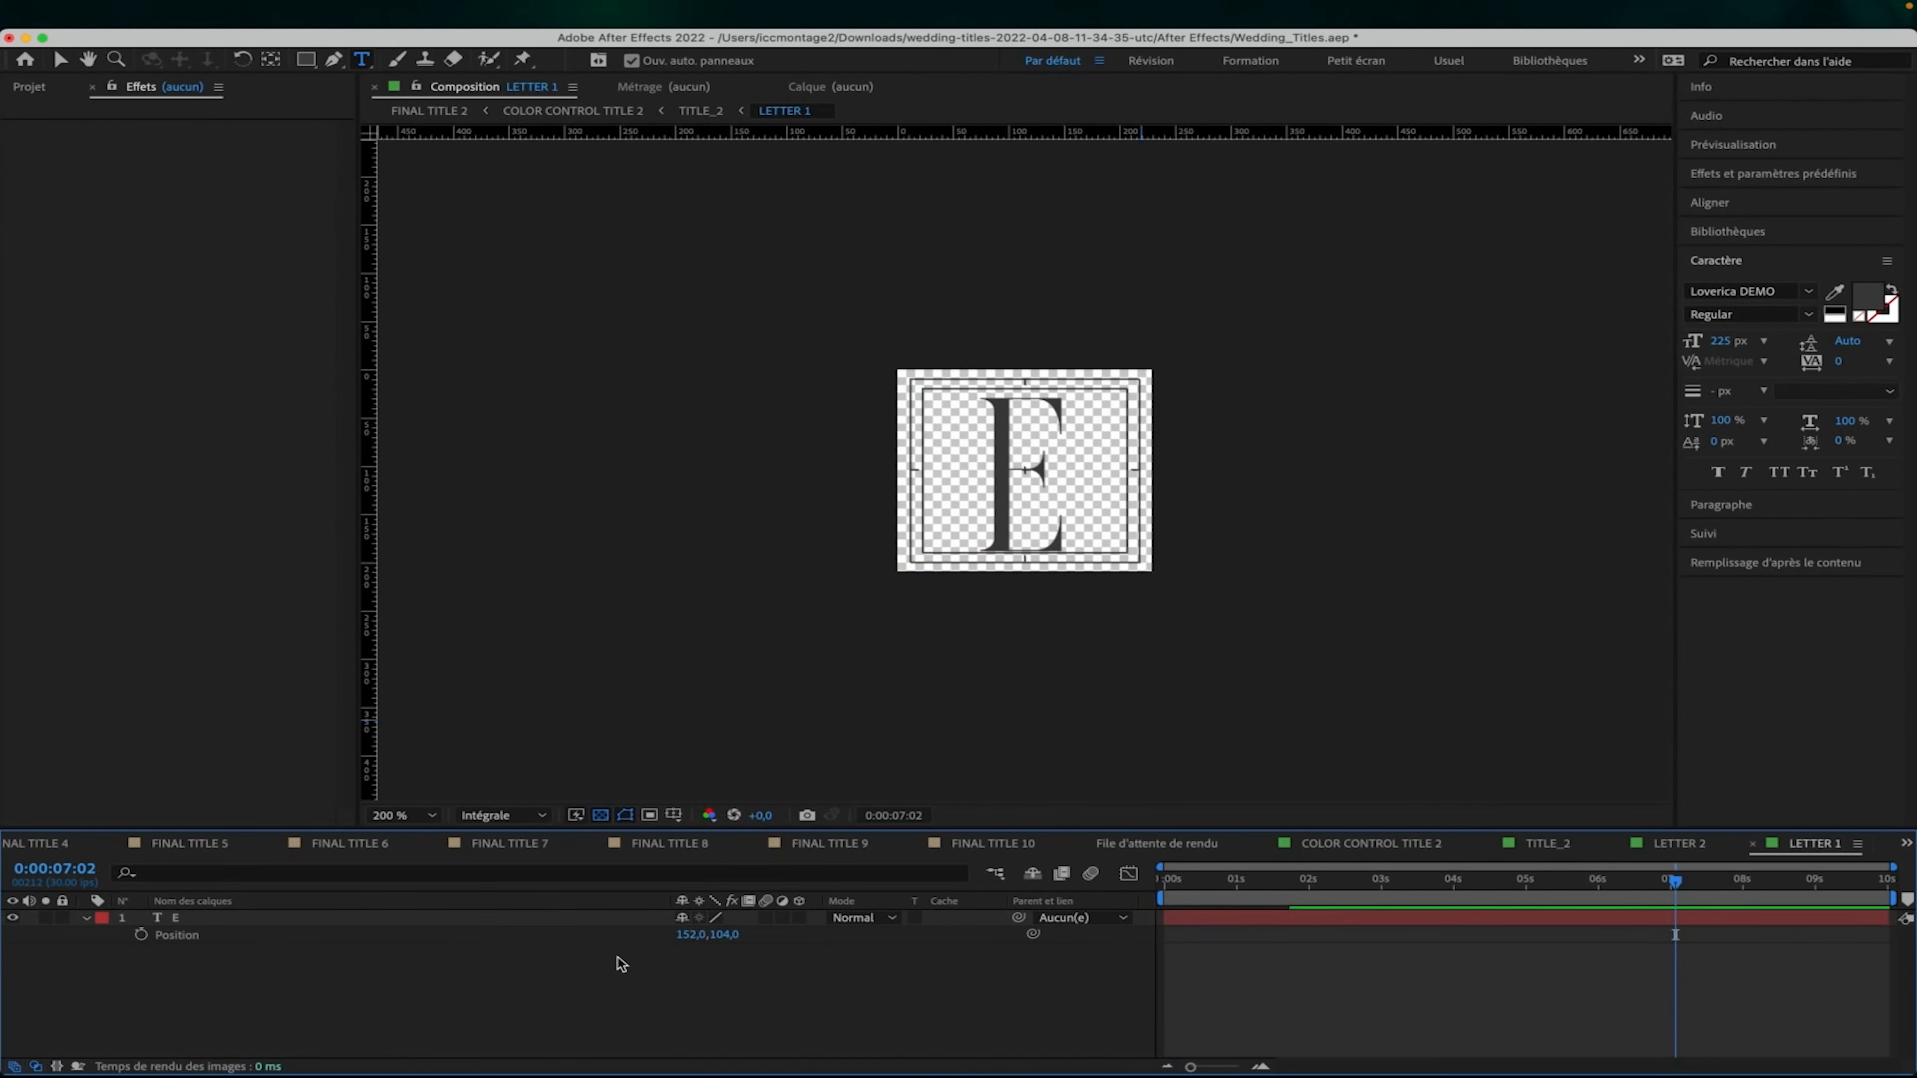
drag(688, 934, 730, 934)
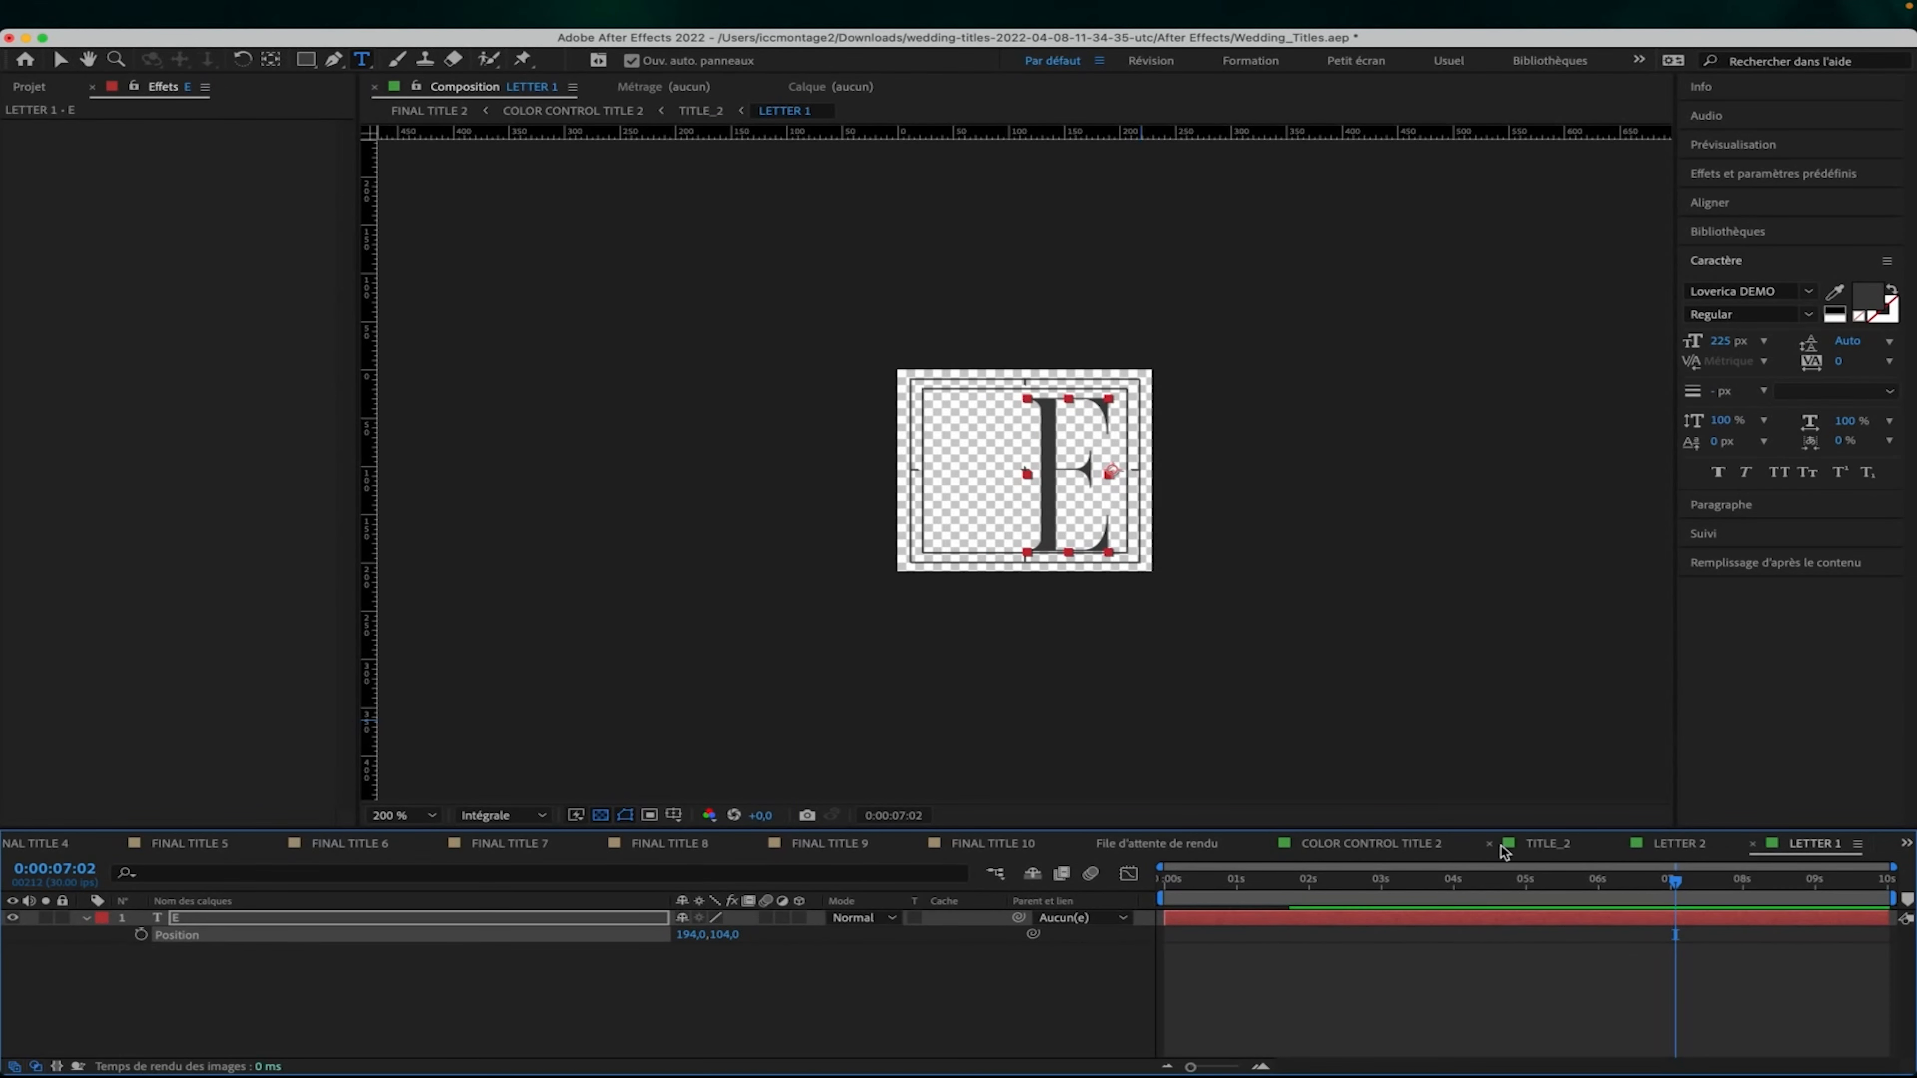
click(1535, 846)
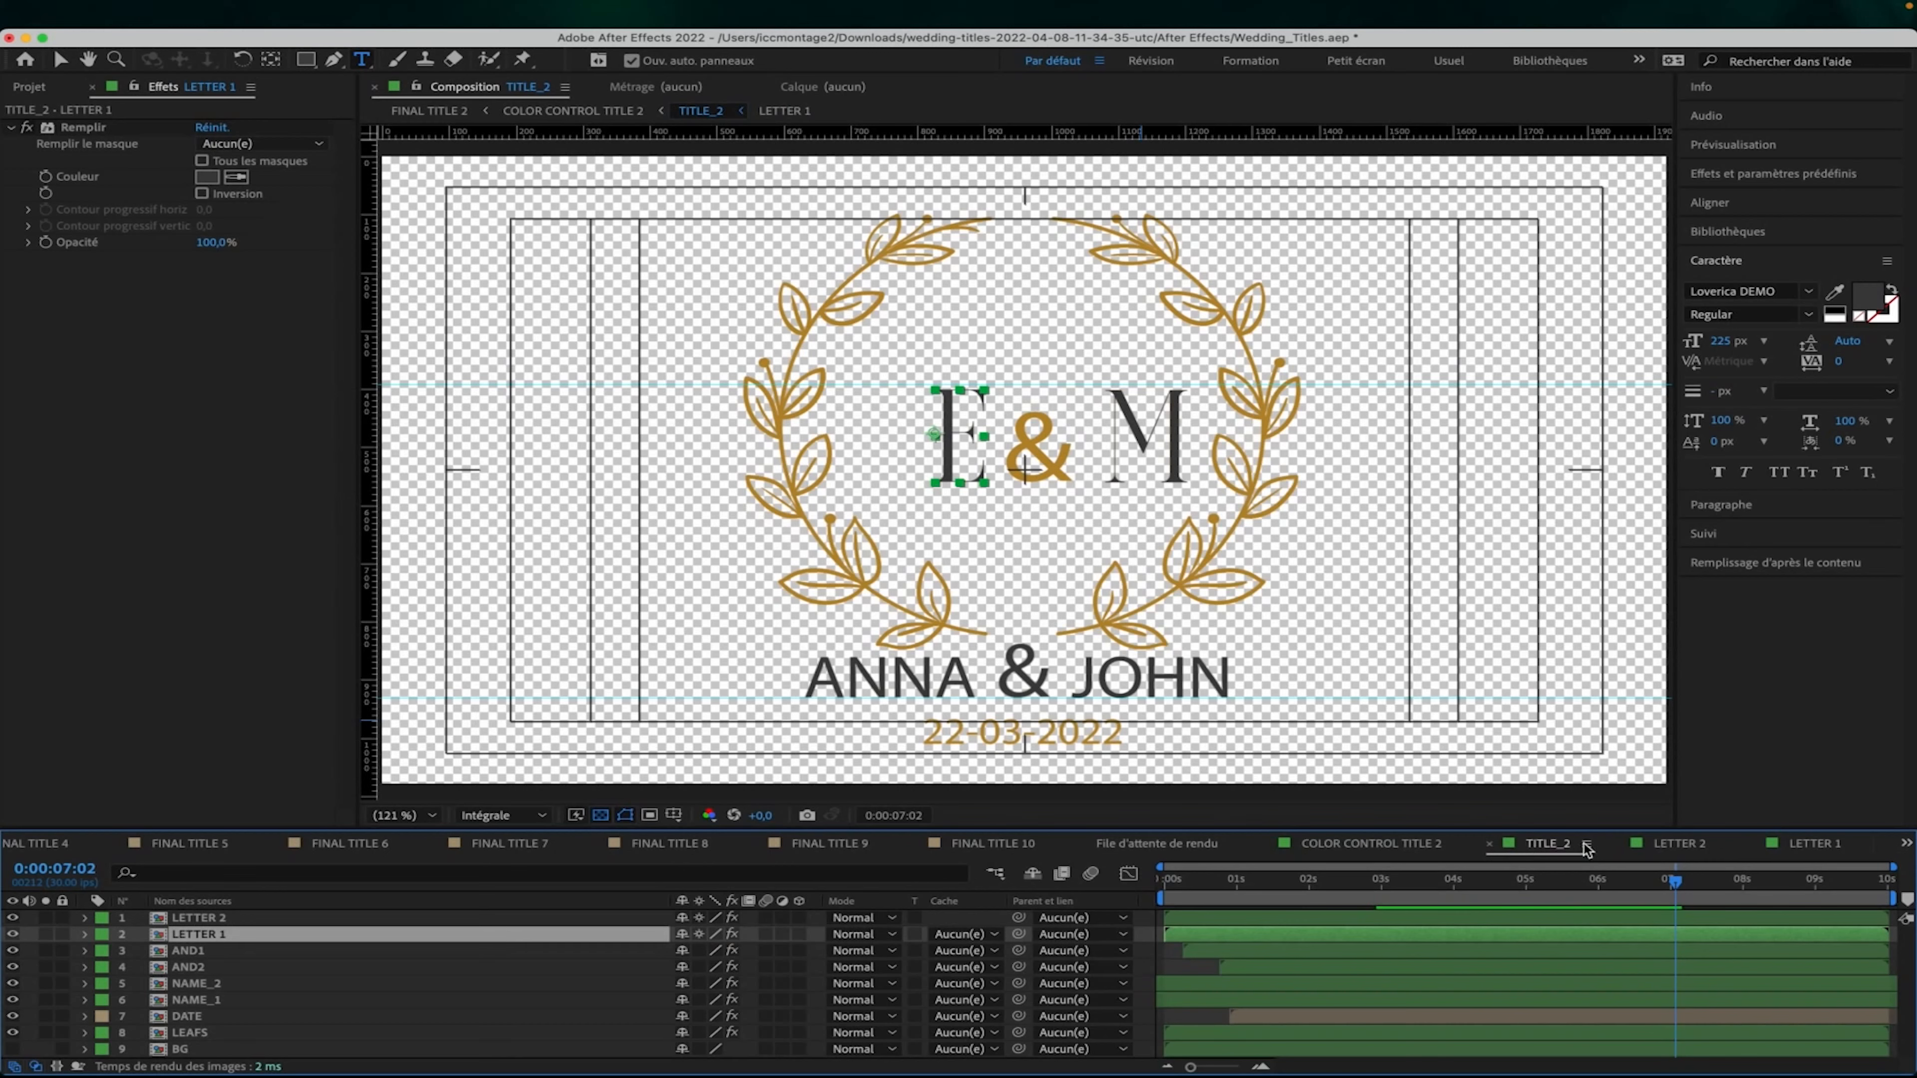
Move the M in LETTER 2 back toward the ampersand to balance the E, and return to TITLE_2.
click(1808, 852)
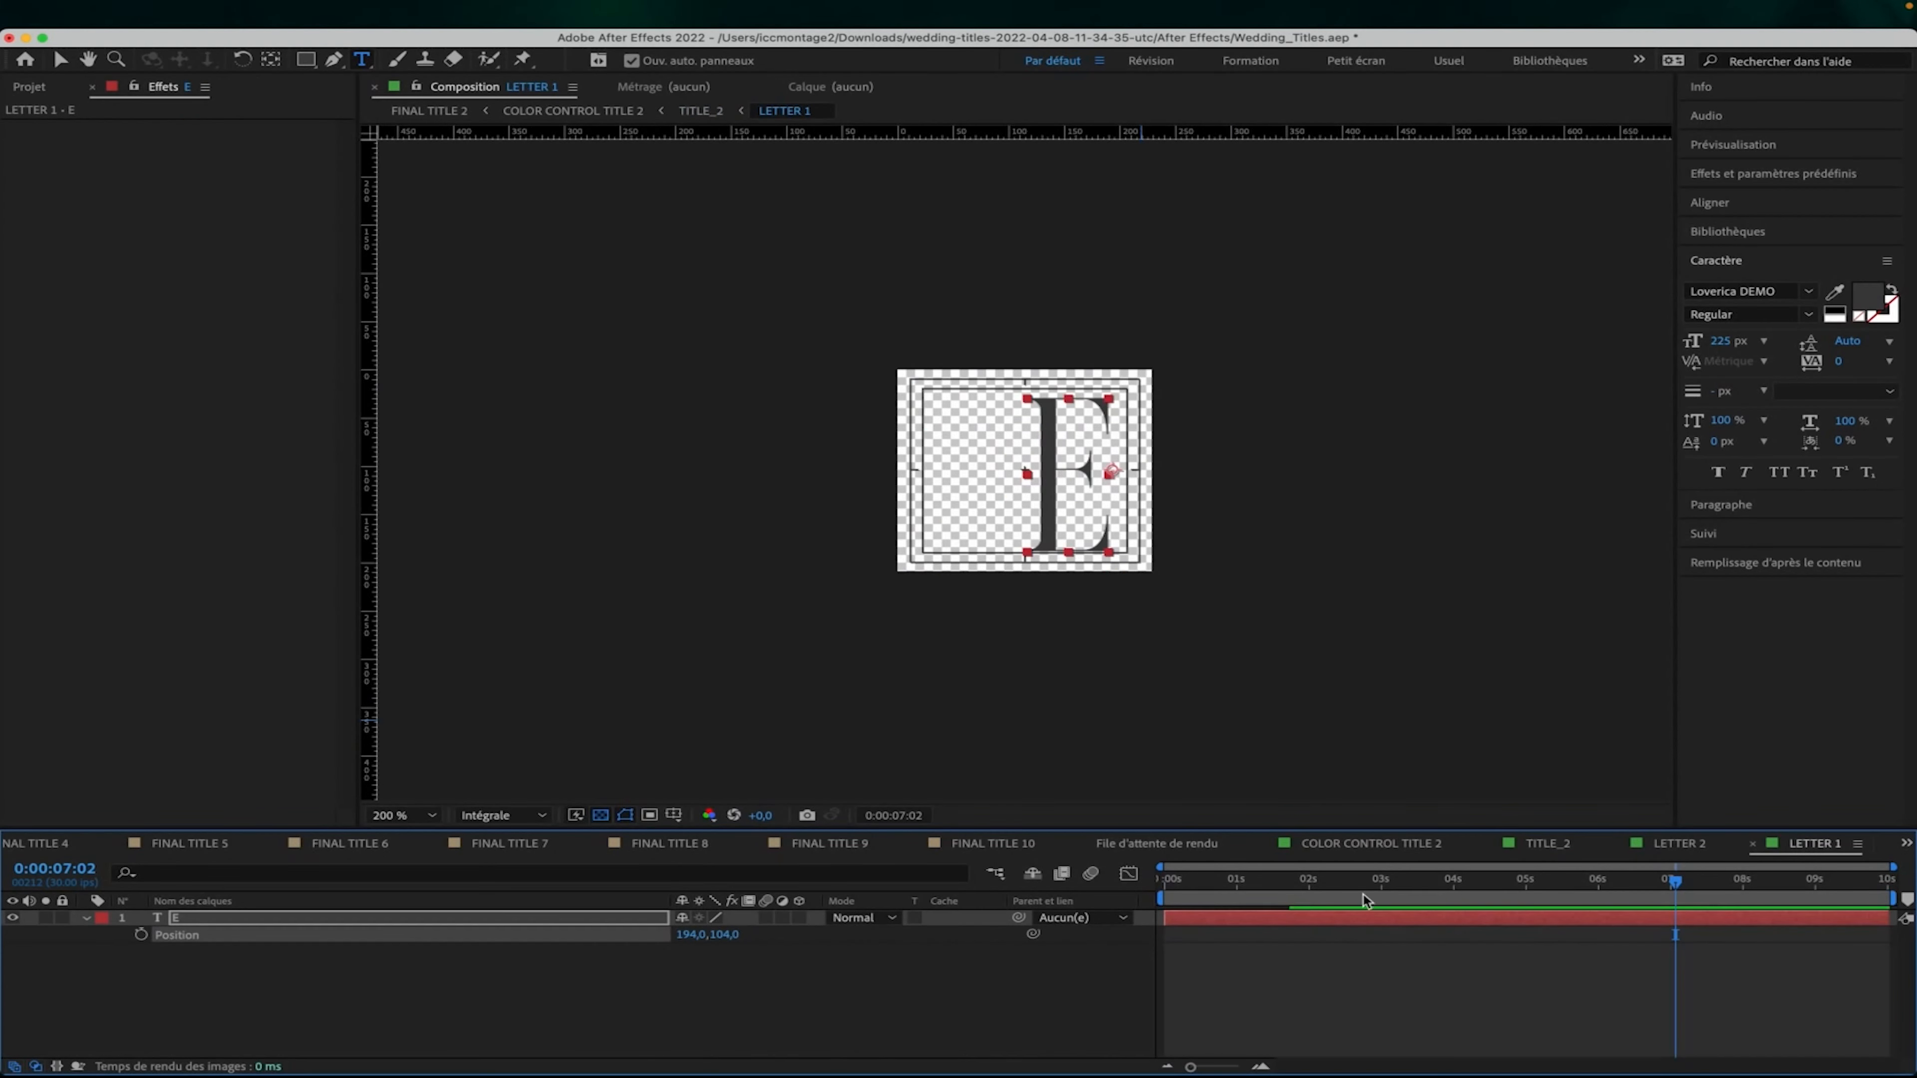
click(1663, 851)
drag(690, 936, 663, 940)
click(1574, 845)
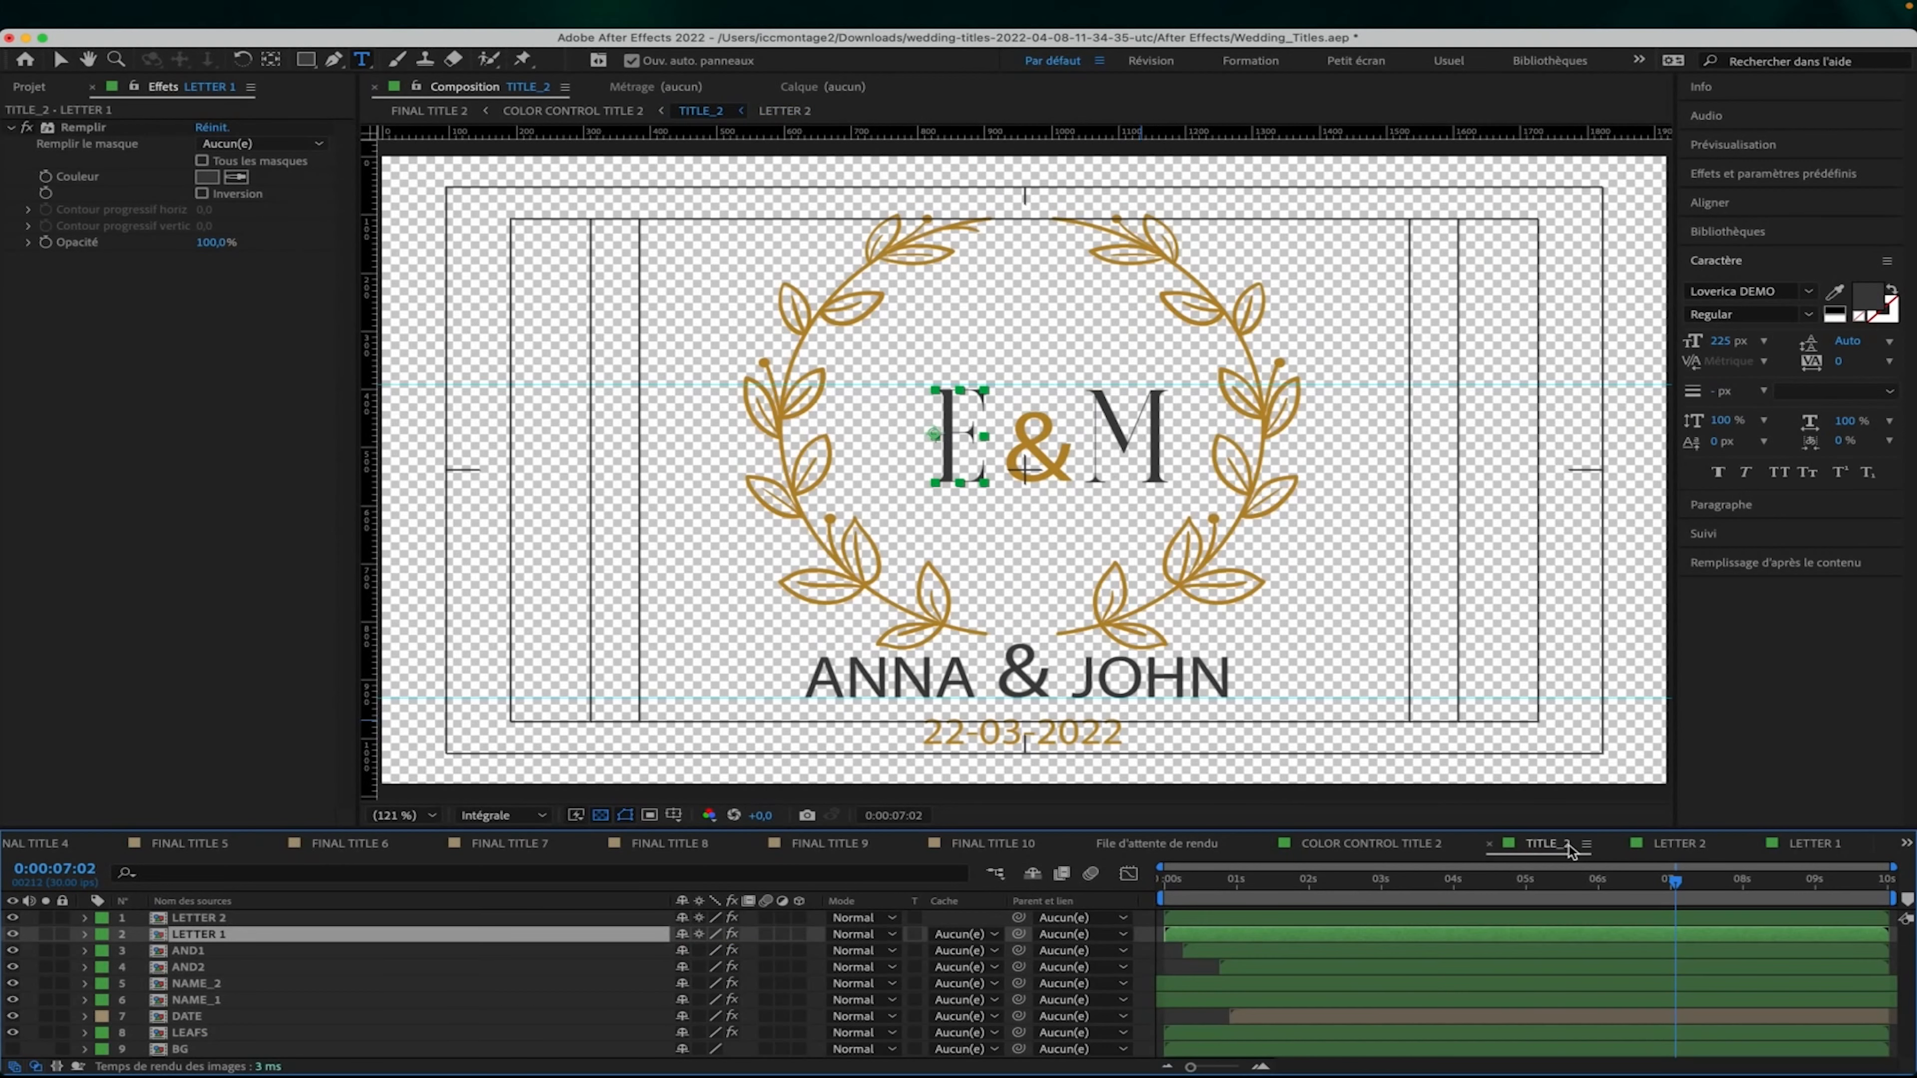
Shift the E away from the ampersand in TITLE_2 by setting LETTER 1's horizontal anchor point to 140.5.
click(1280, 953)
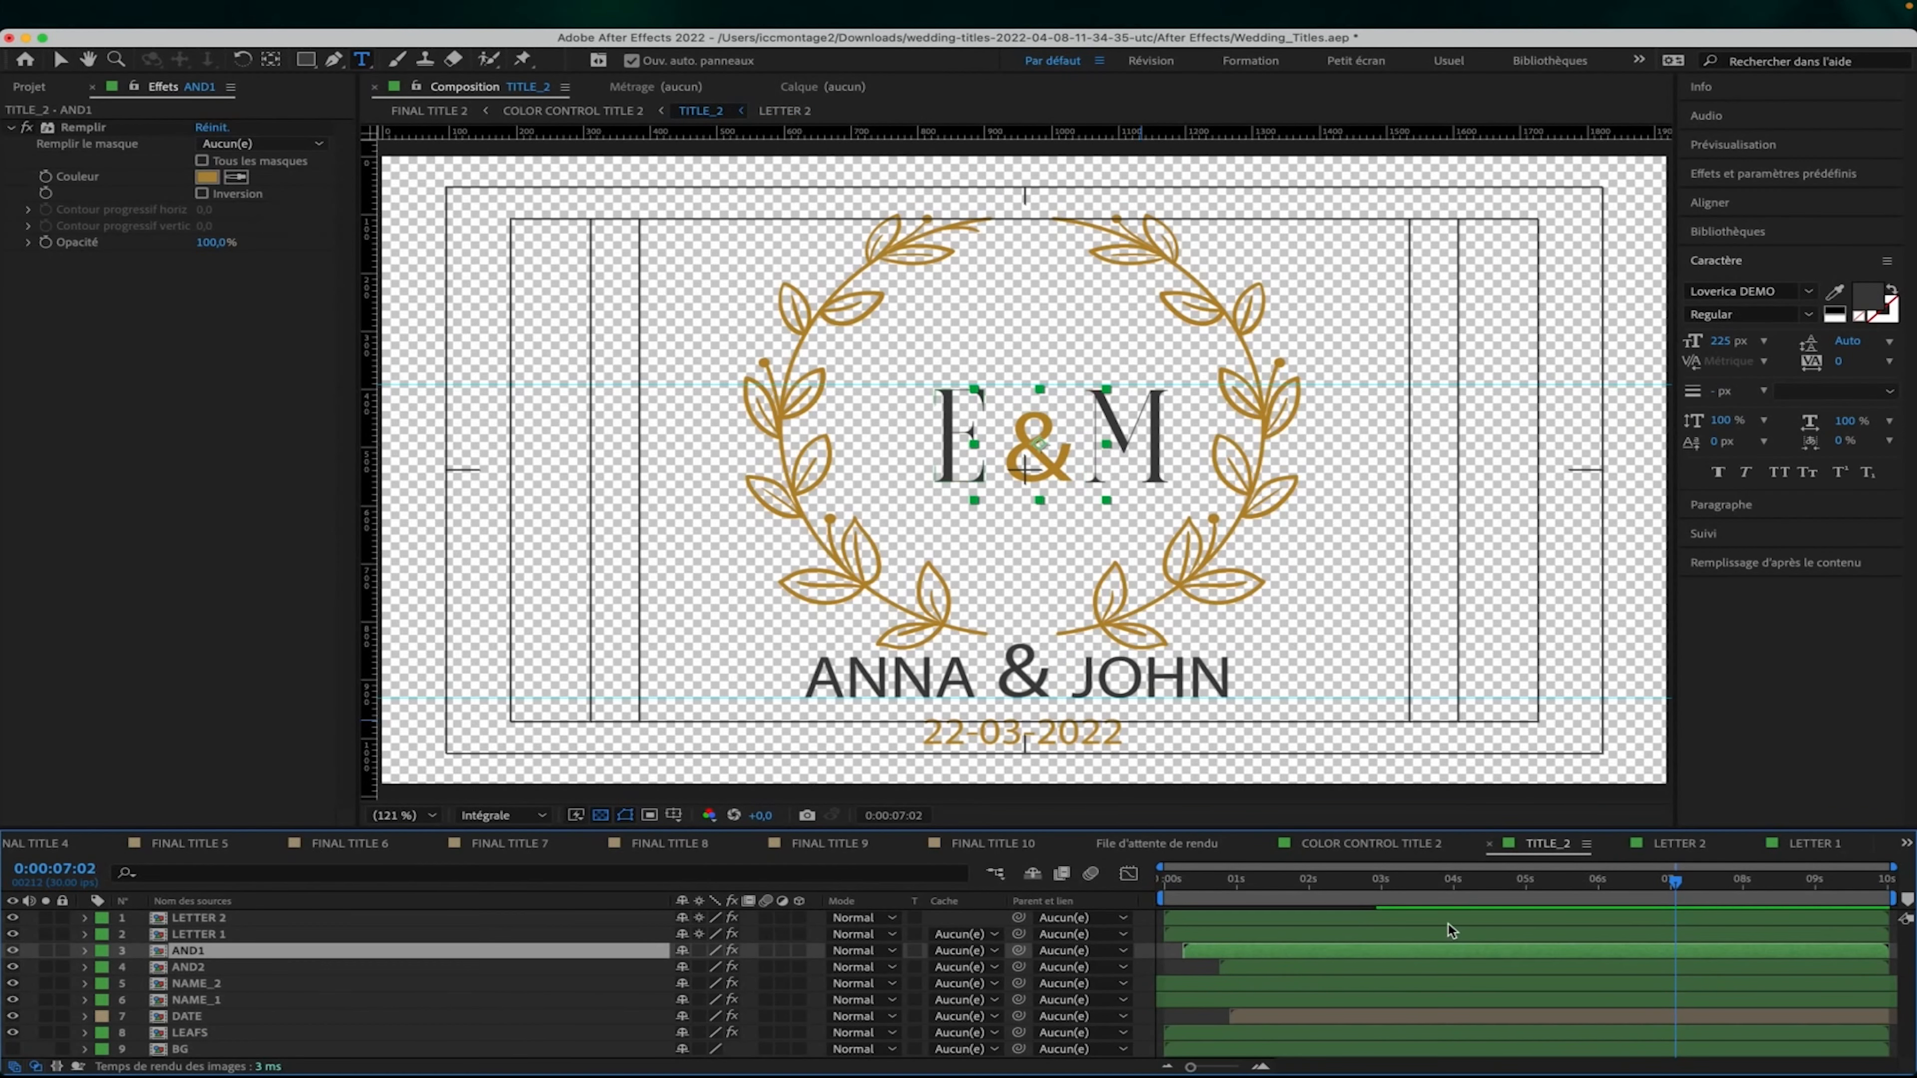
click(1213, 938)
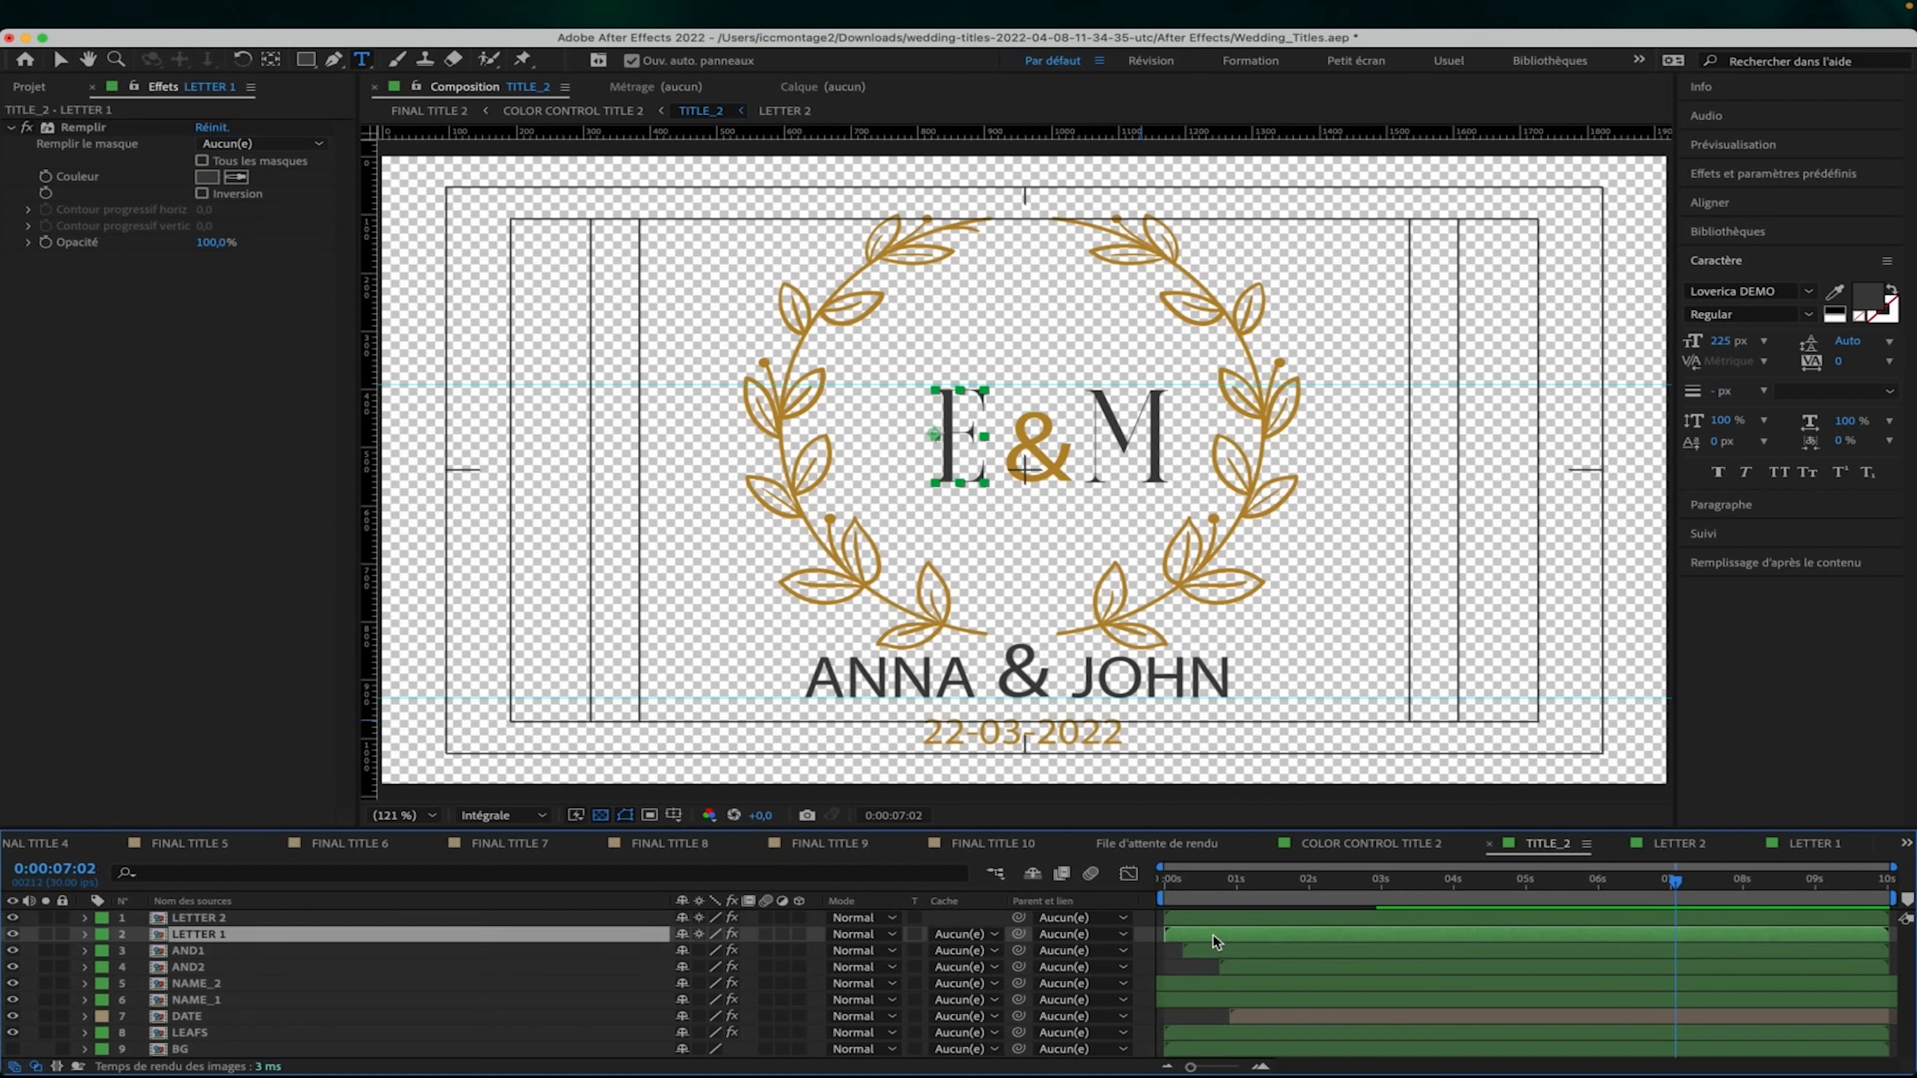
key(a)
drag(688, 951, 709, 949)
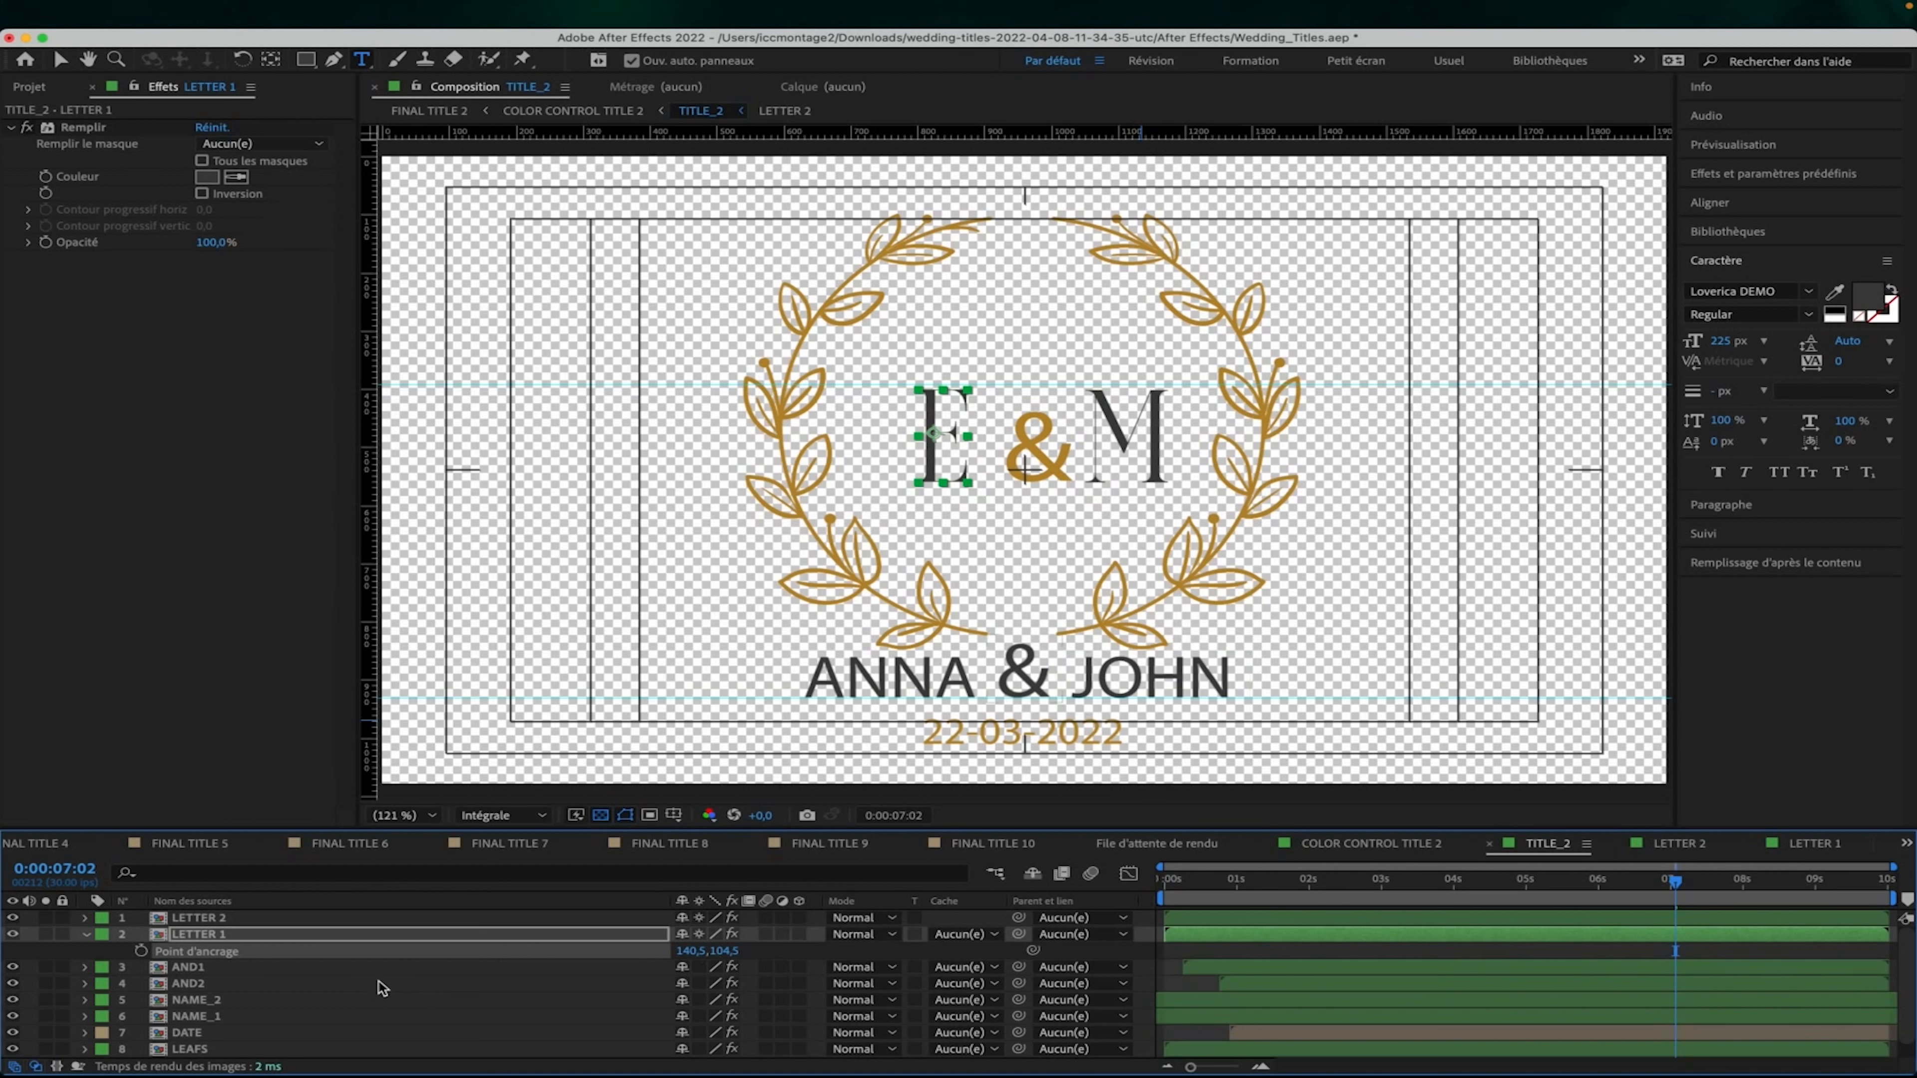
Centre the gold ampersand between the initials by setting AND1's horizontal anchor point to 110, and collapse both layers' properties.
click(361, 972)
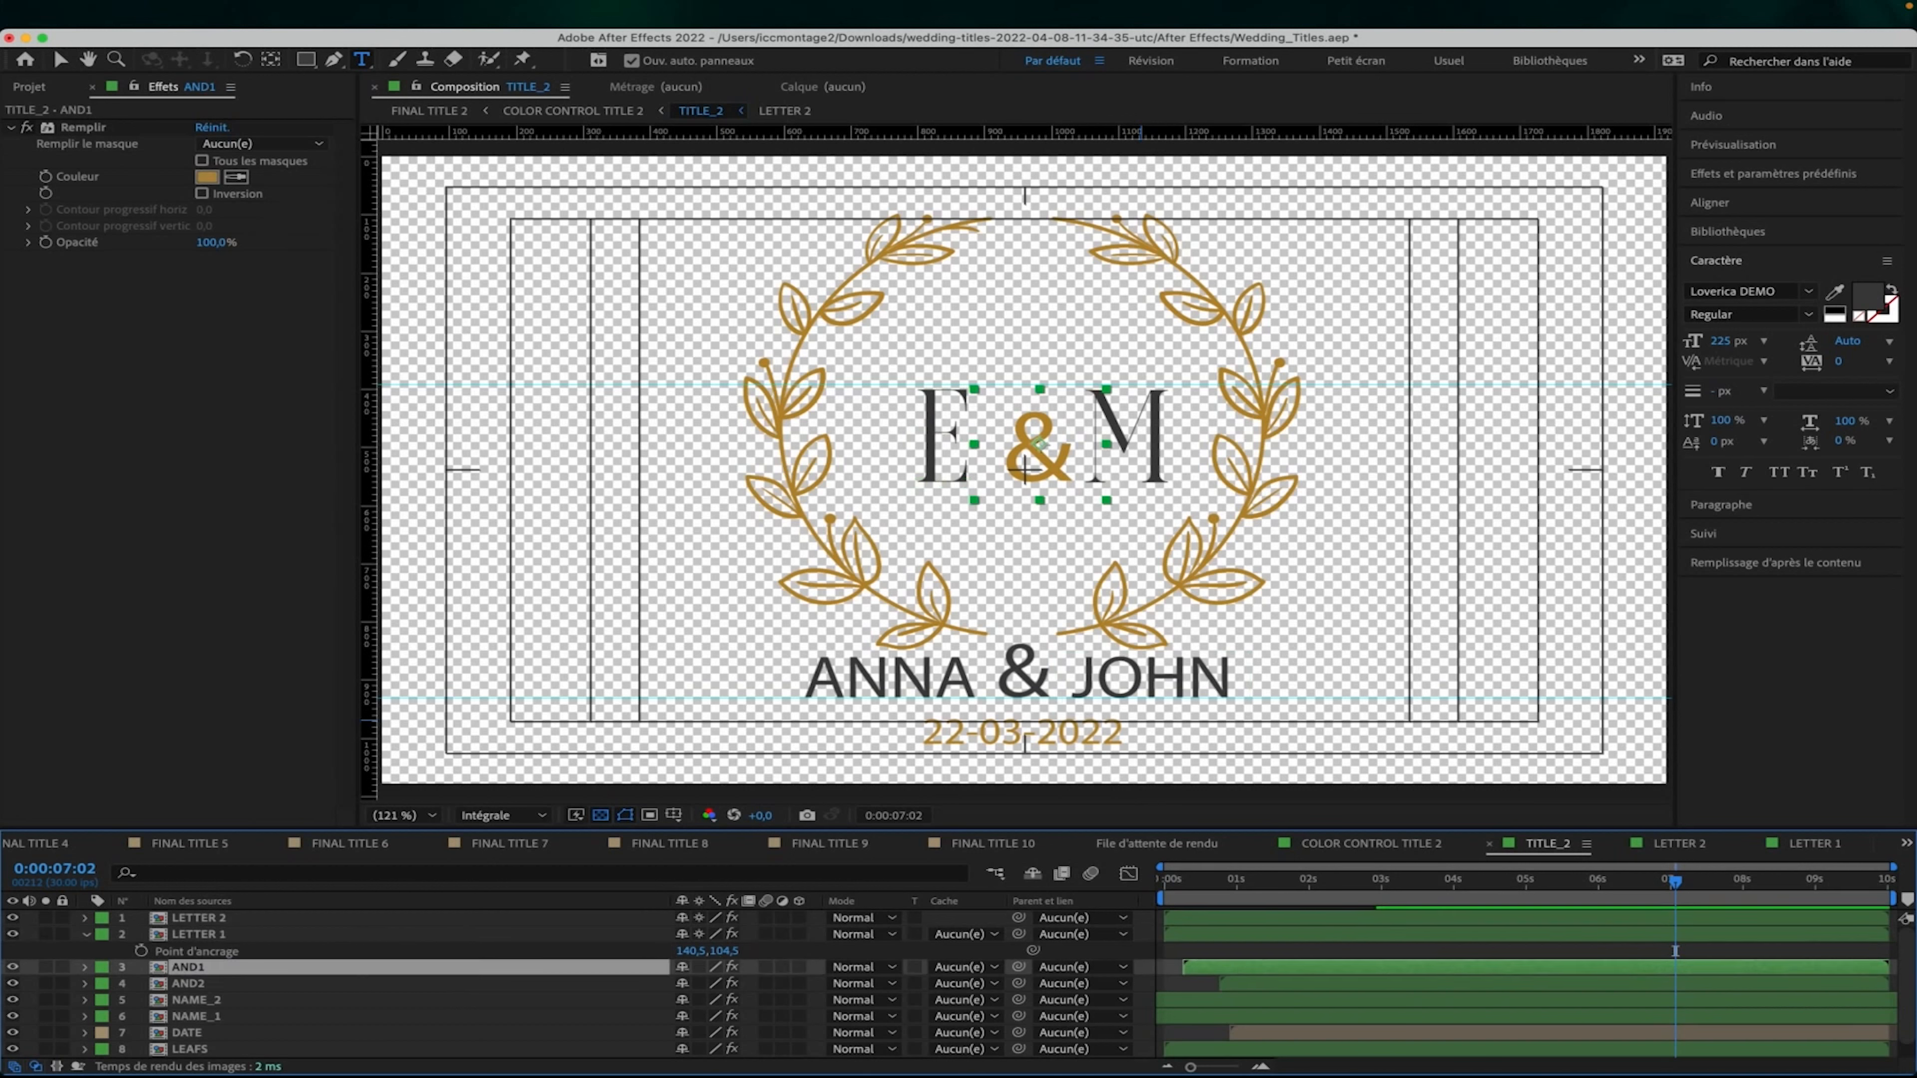
key(a)
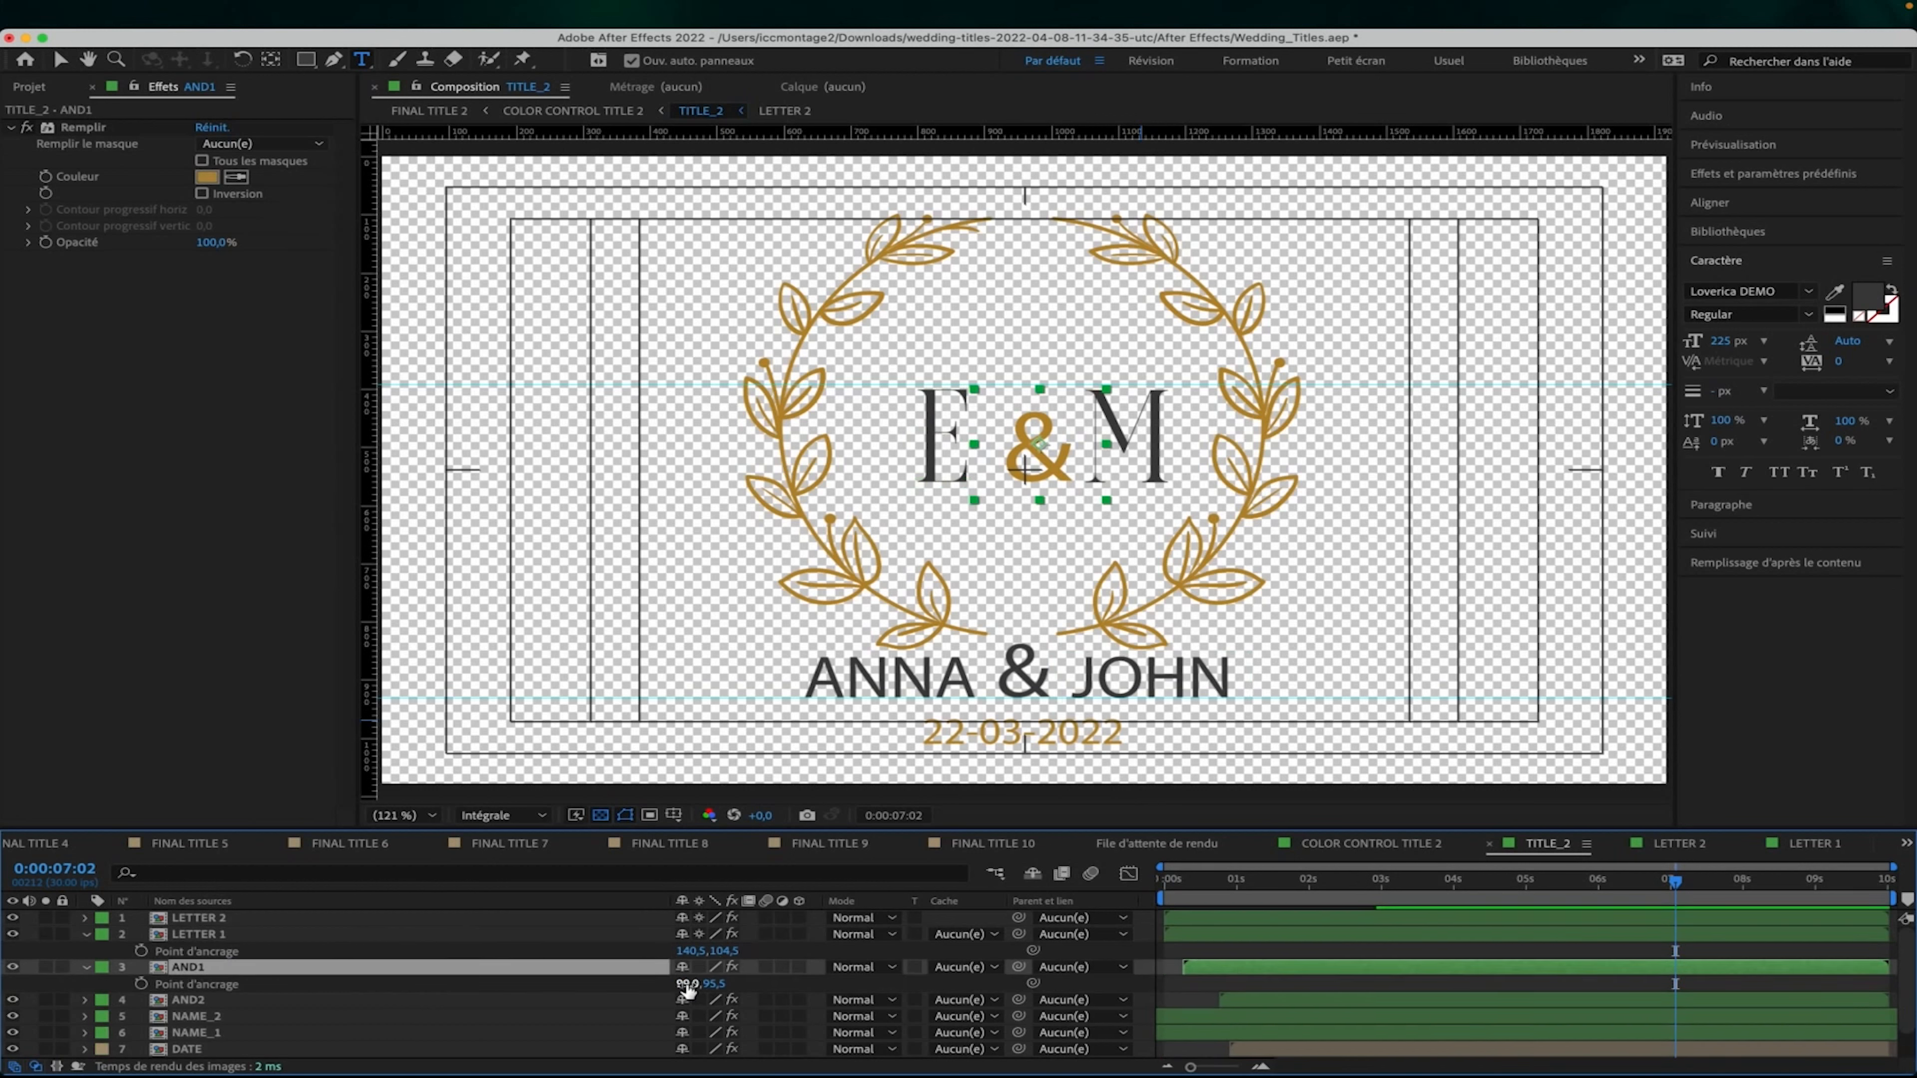
drag(689, 983, 696, 984)
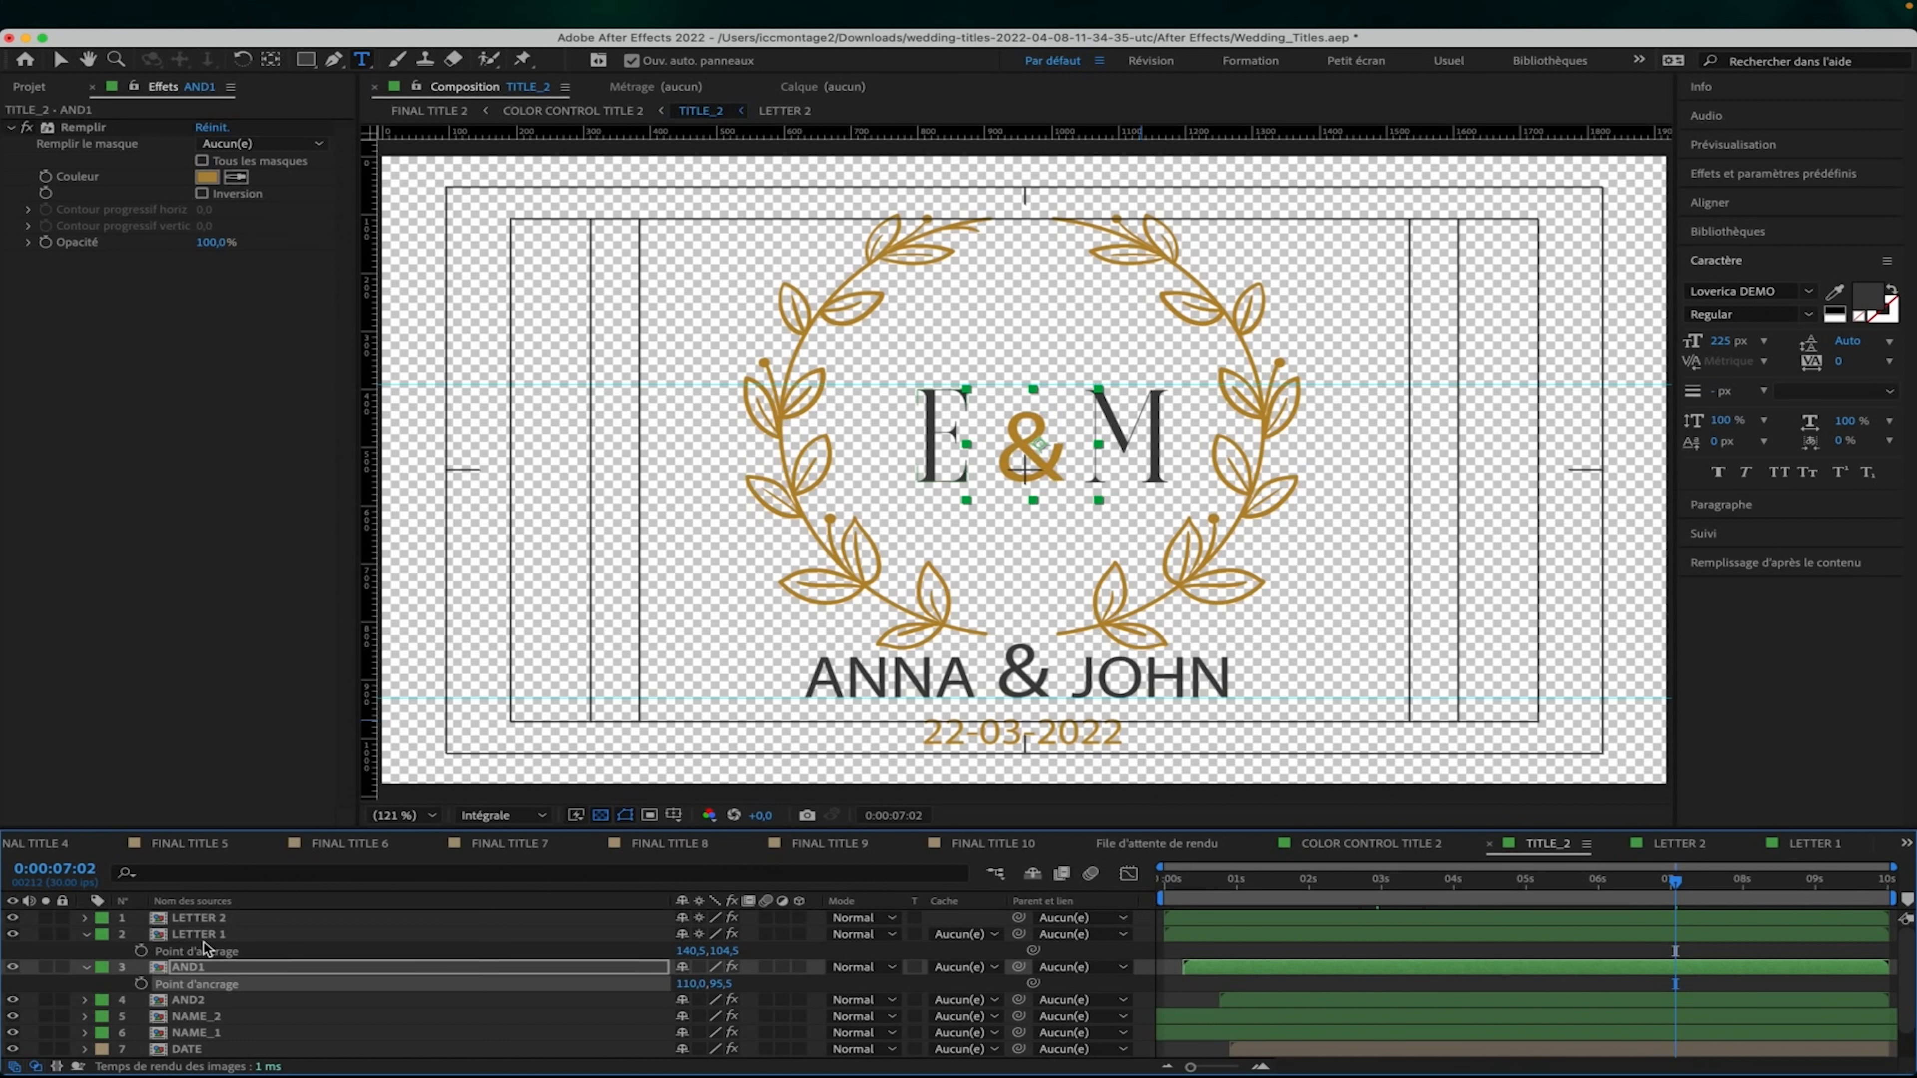
click(85, 935)
click(86, 950)
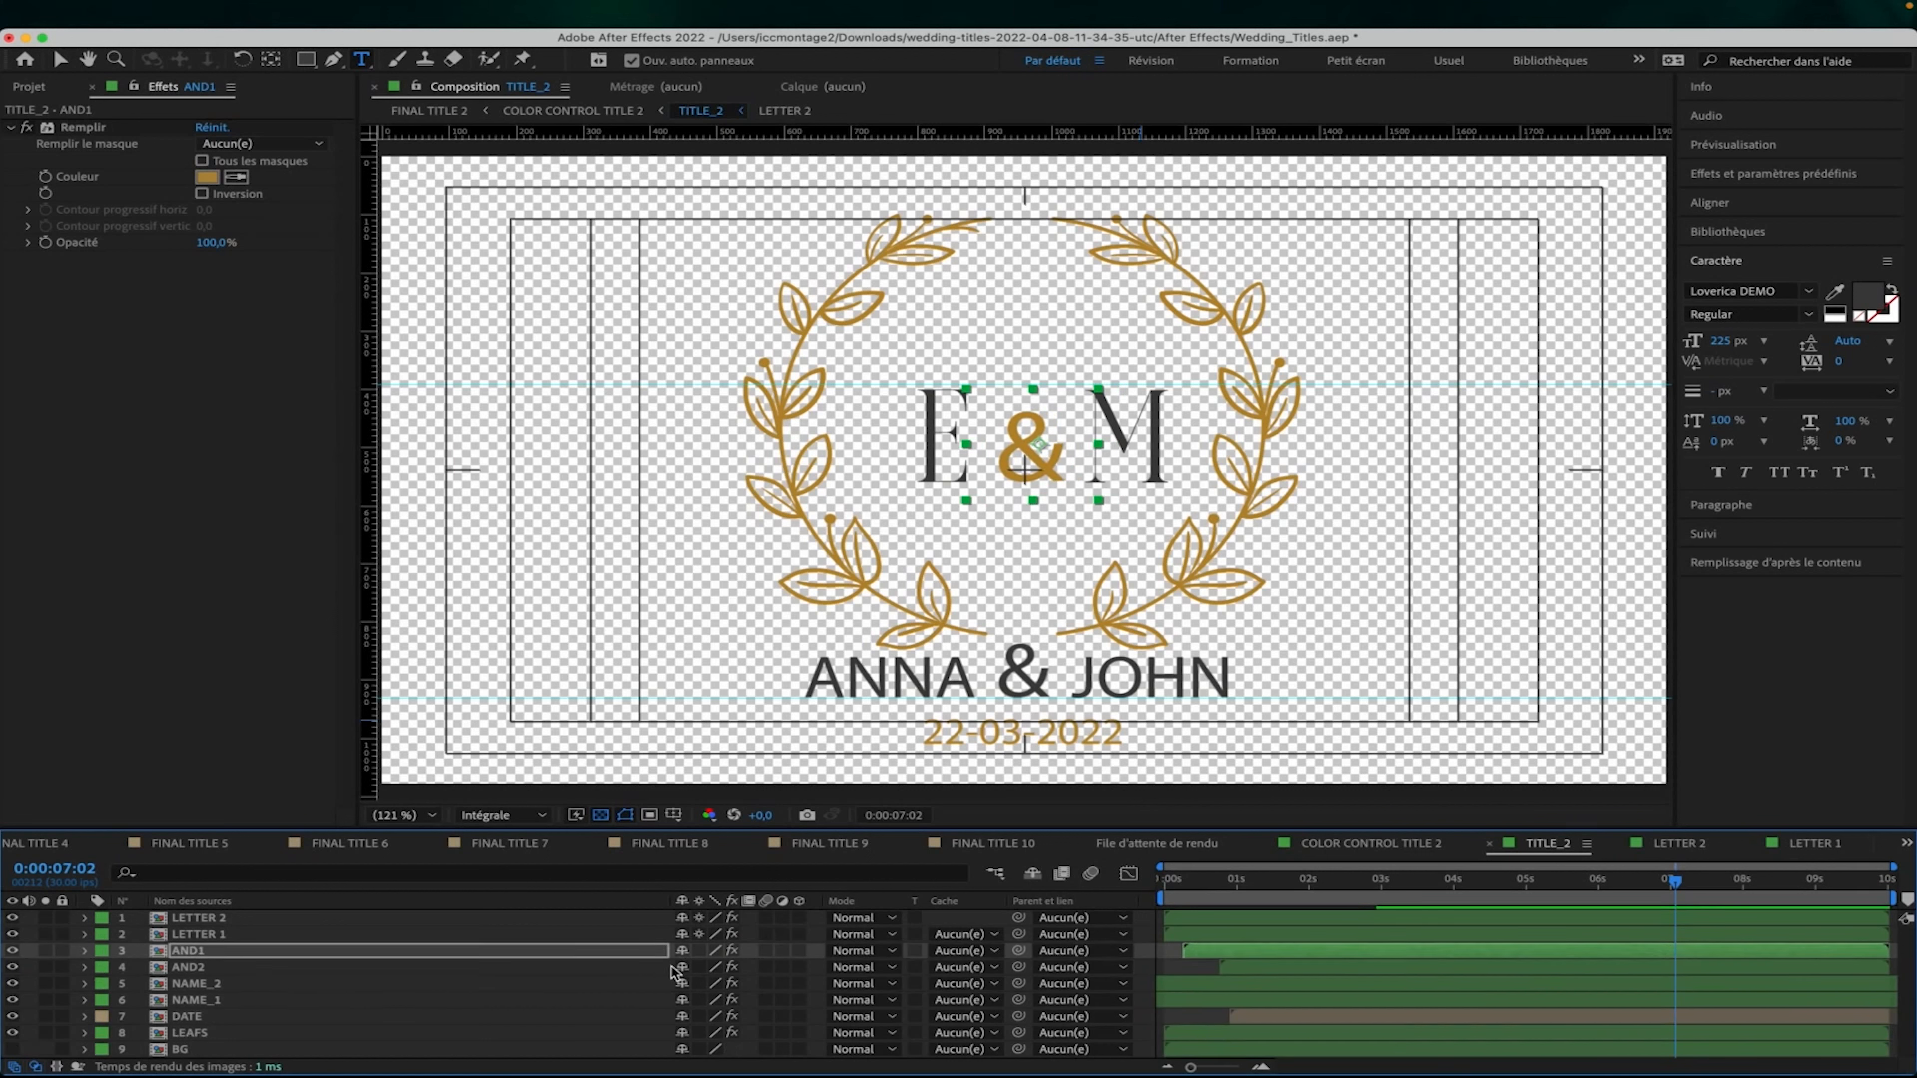
Open the AND2 composition and change its ampersand's font to Loverica DEMO.
click(1382, 967)
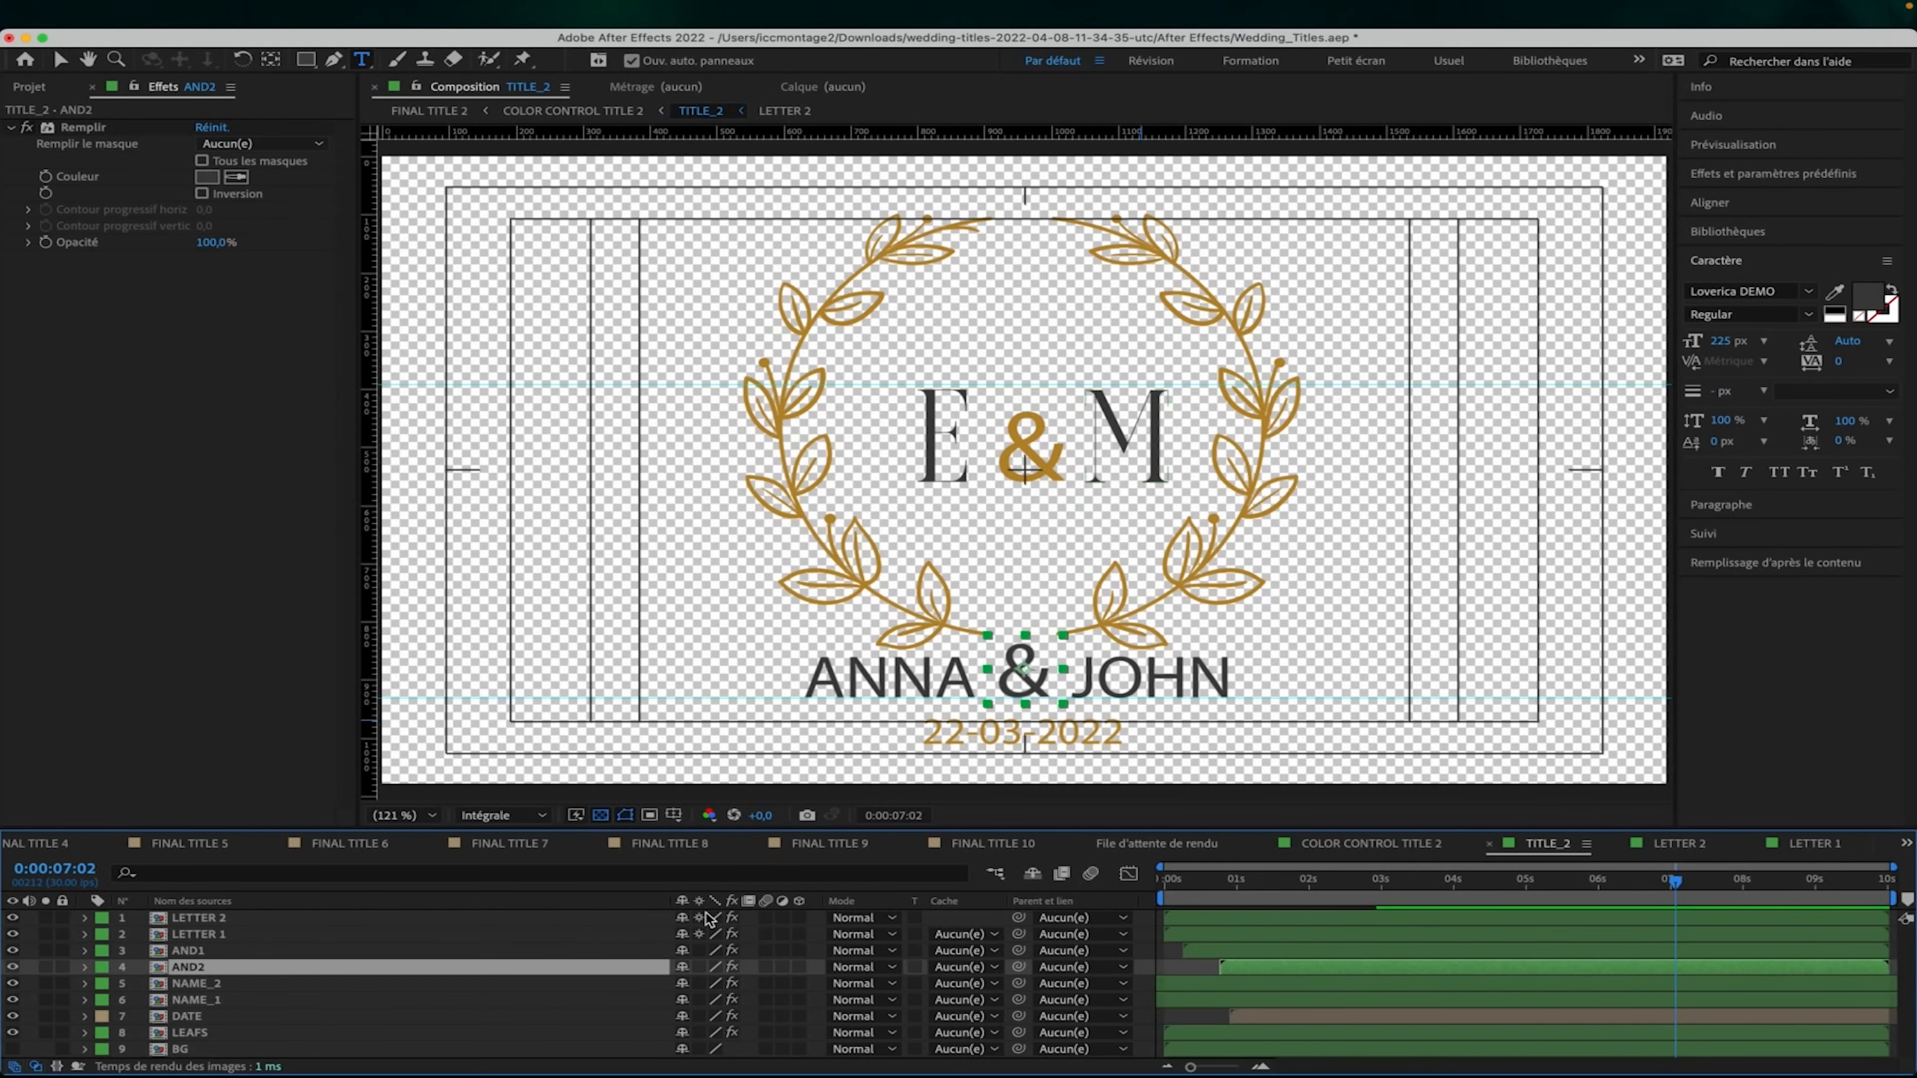
double_click(323, 967)
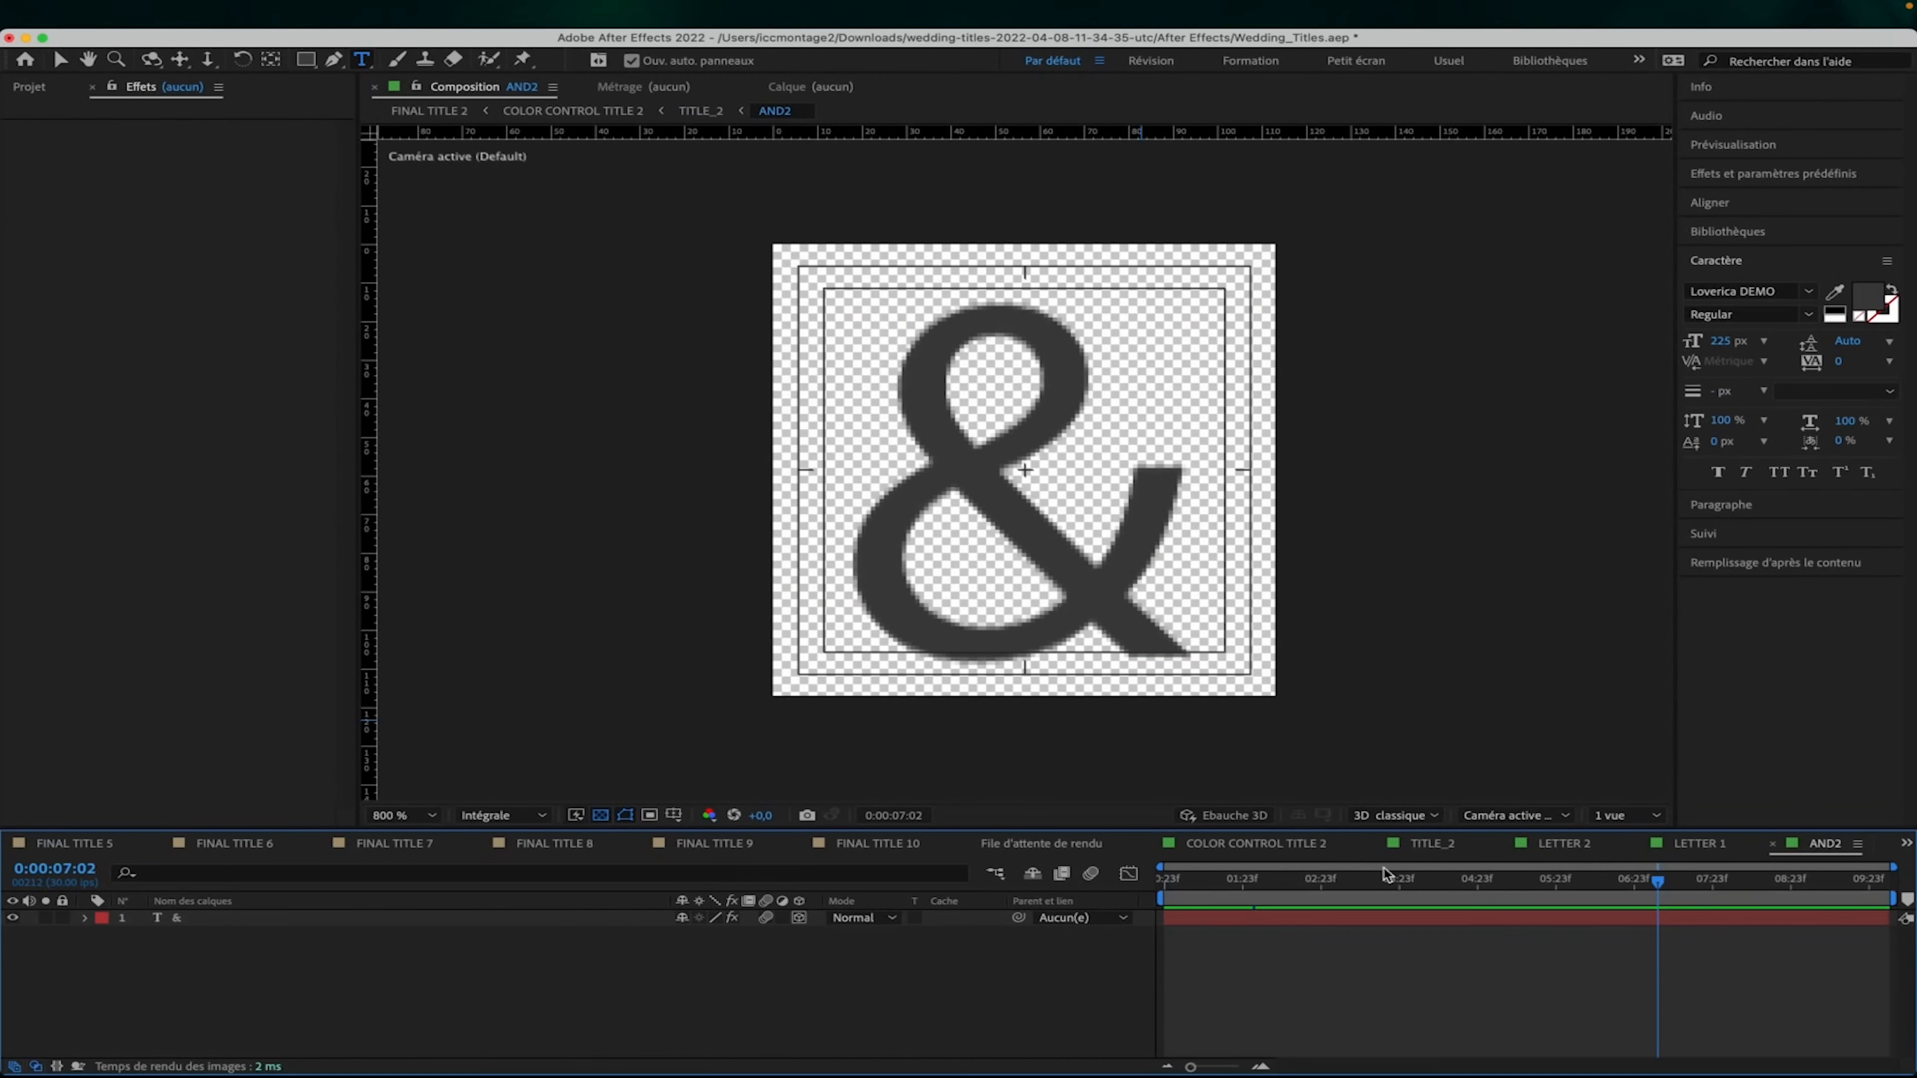
double_click(1322, 919)
click(1769, 290)
scroll(1644, 361, down, 10)
scroll(1641, 362, up, 20)
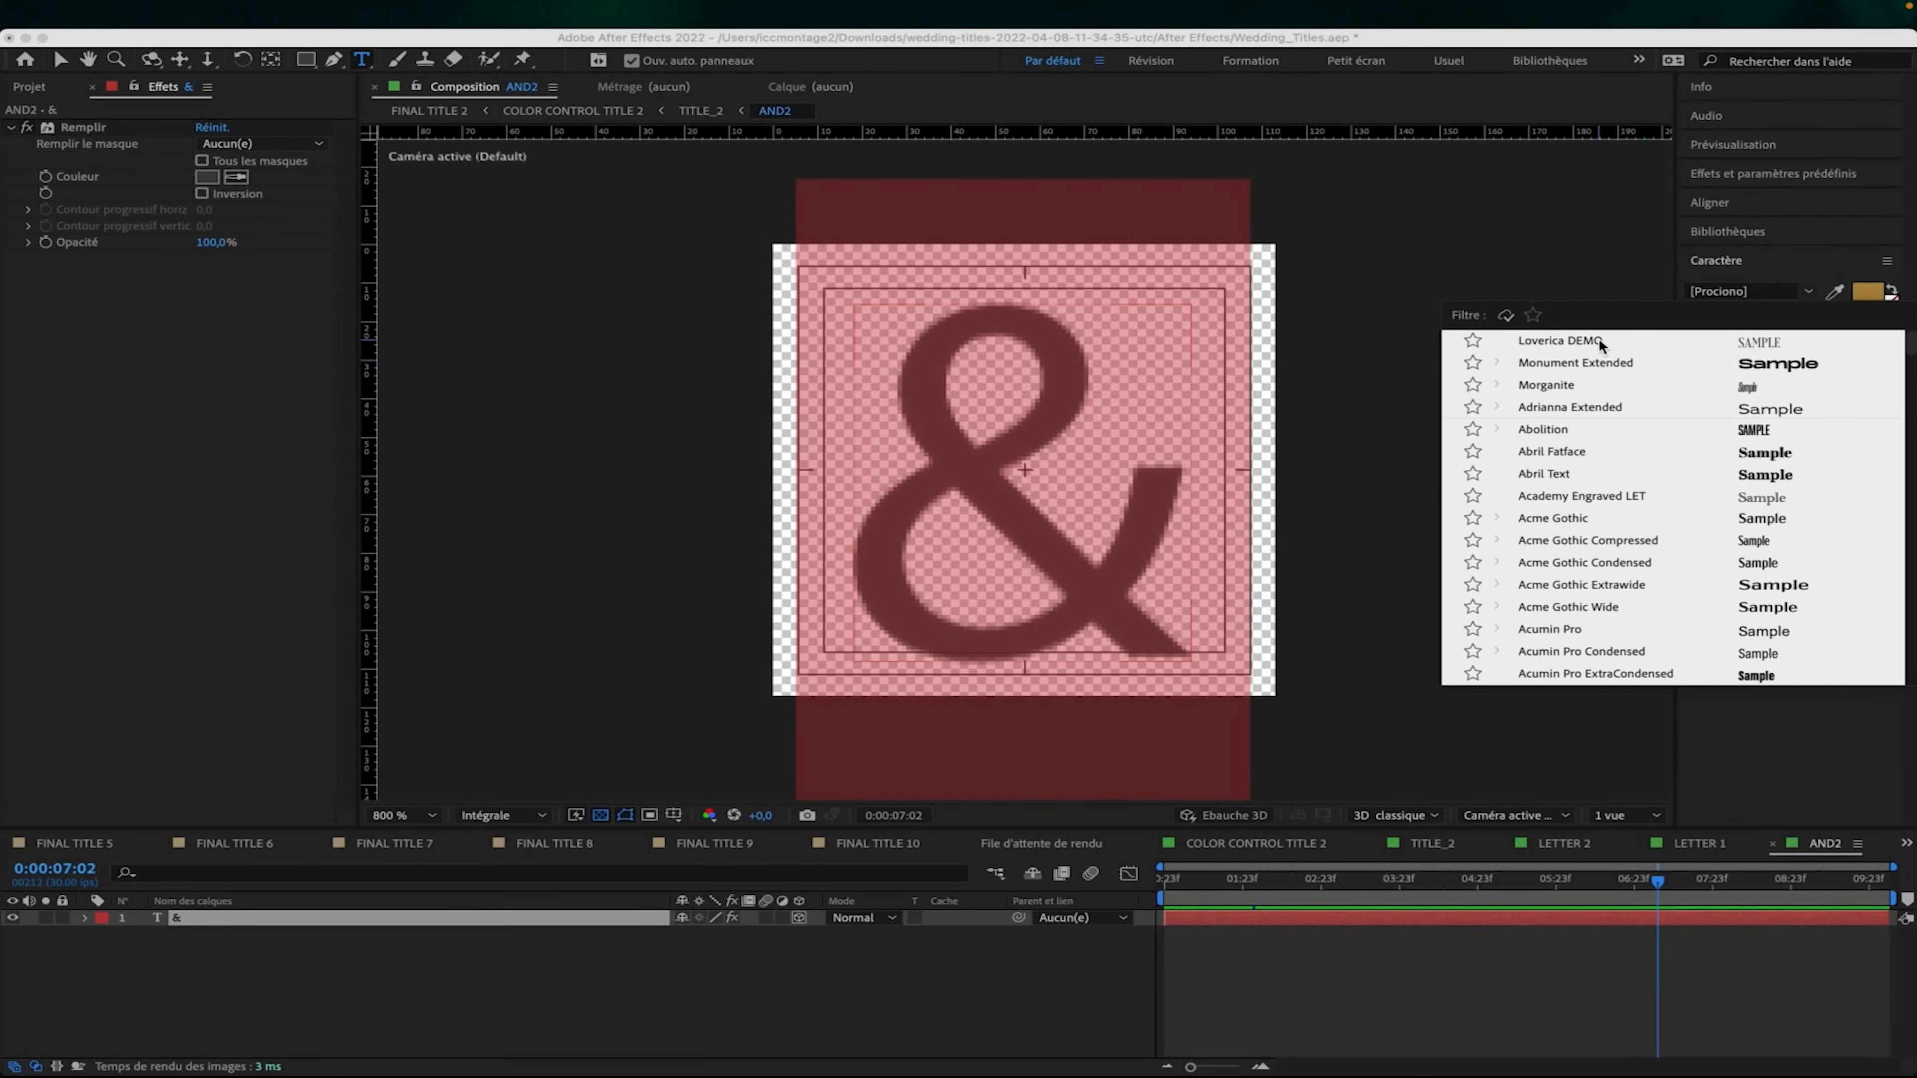
click(1588, 340)
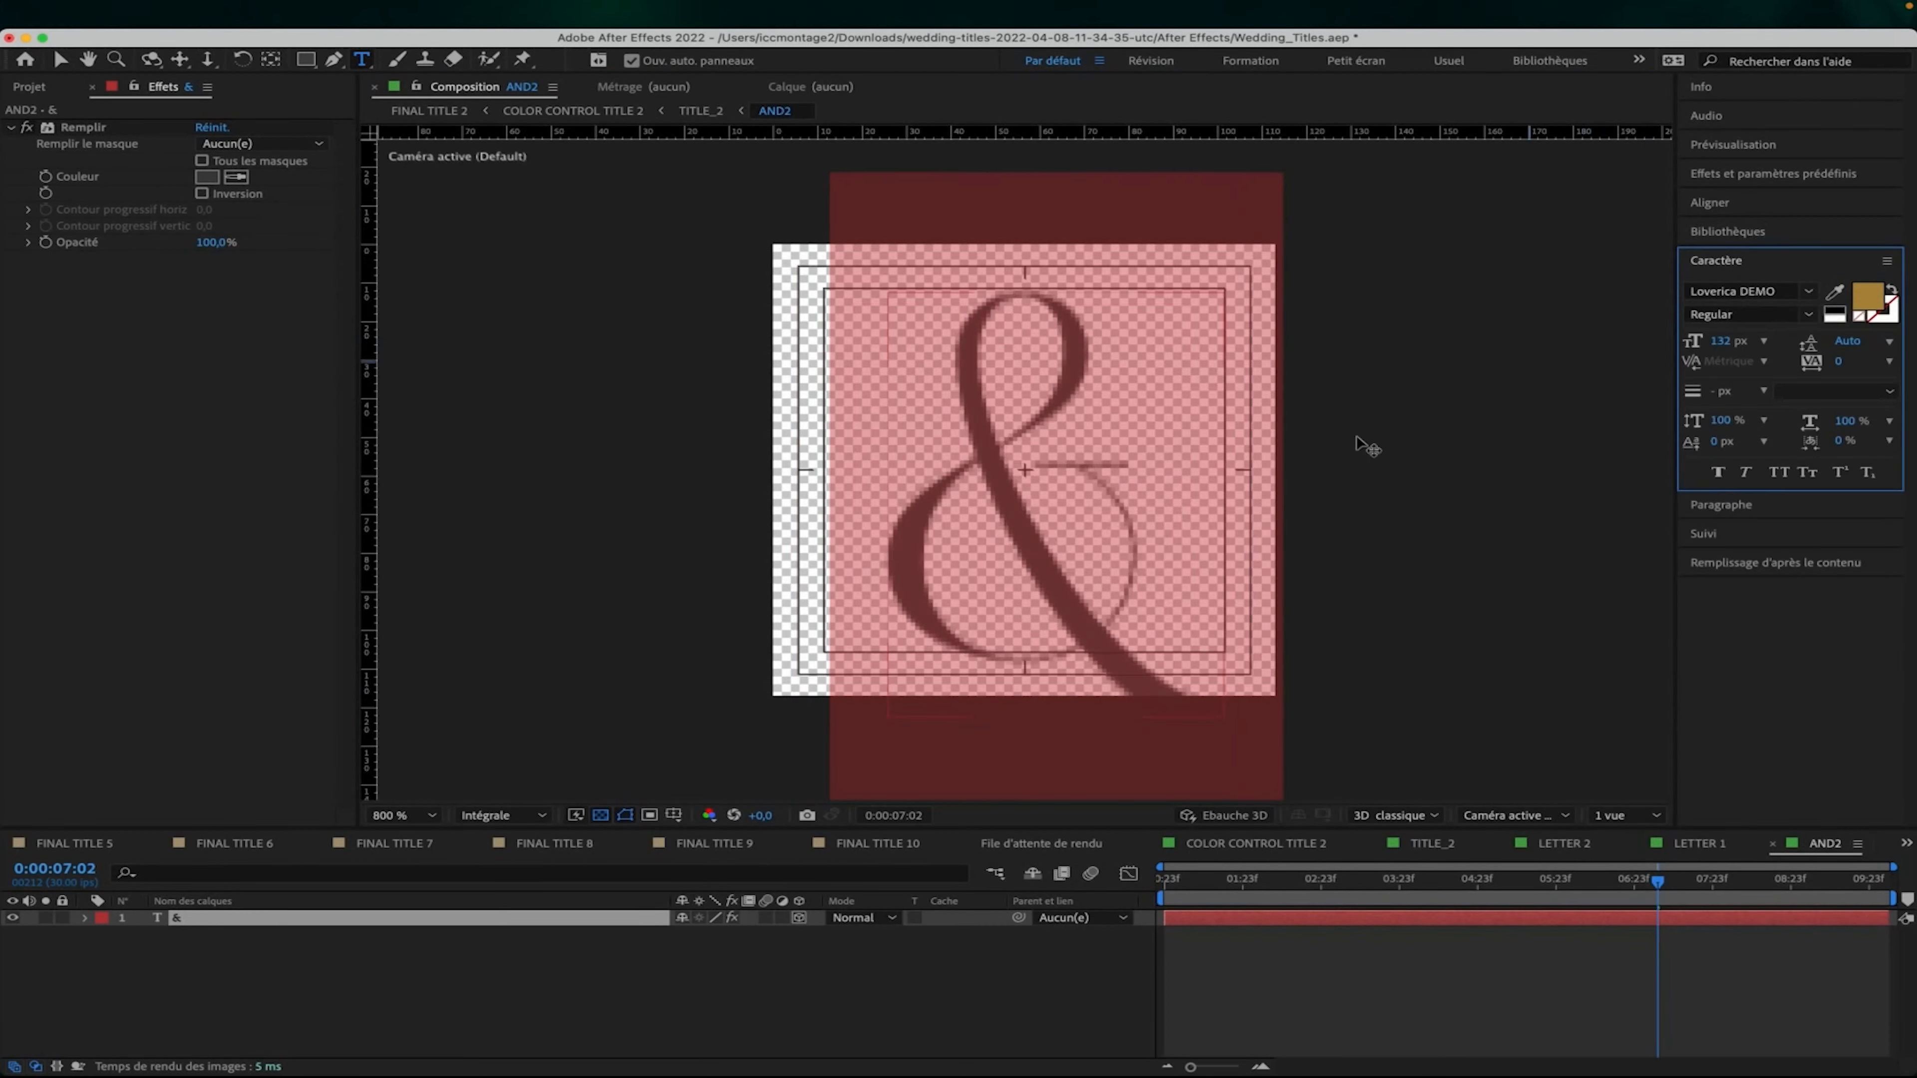
Raise the ampersand in AND2 to vertical position 100.8 so it fits the frame, and return to TITLE_2.
click(598, 923)
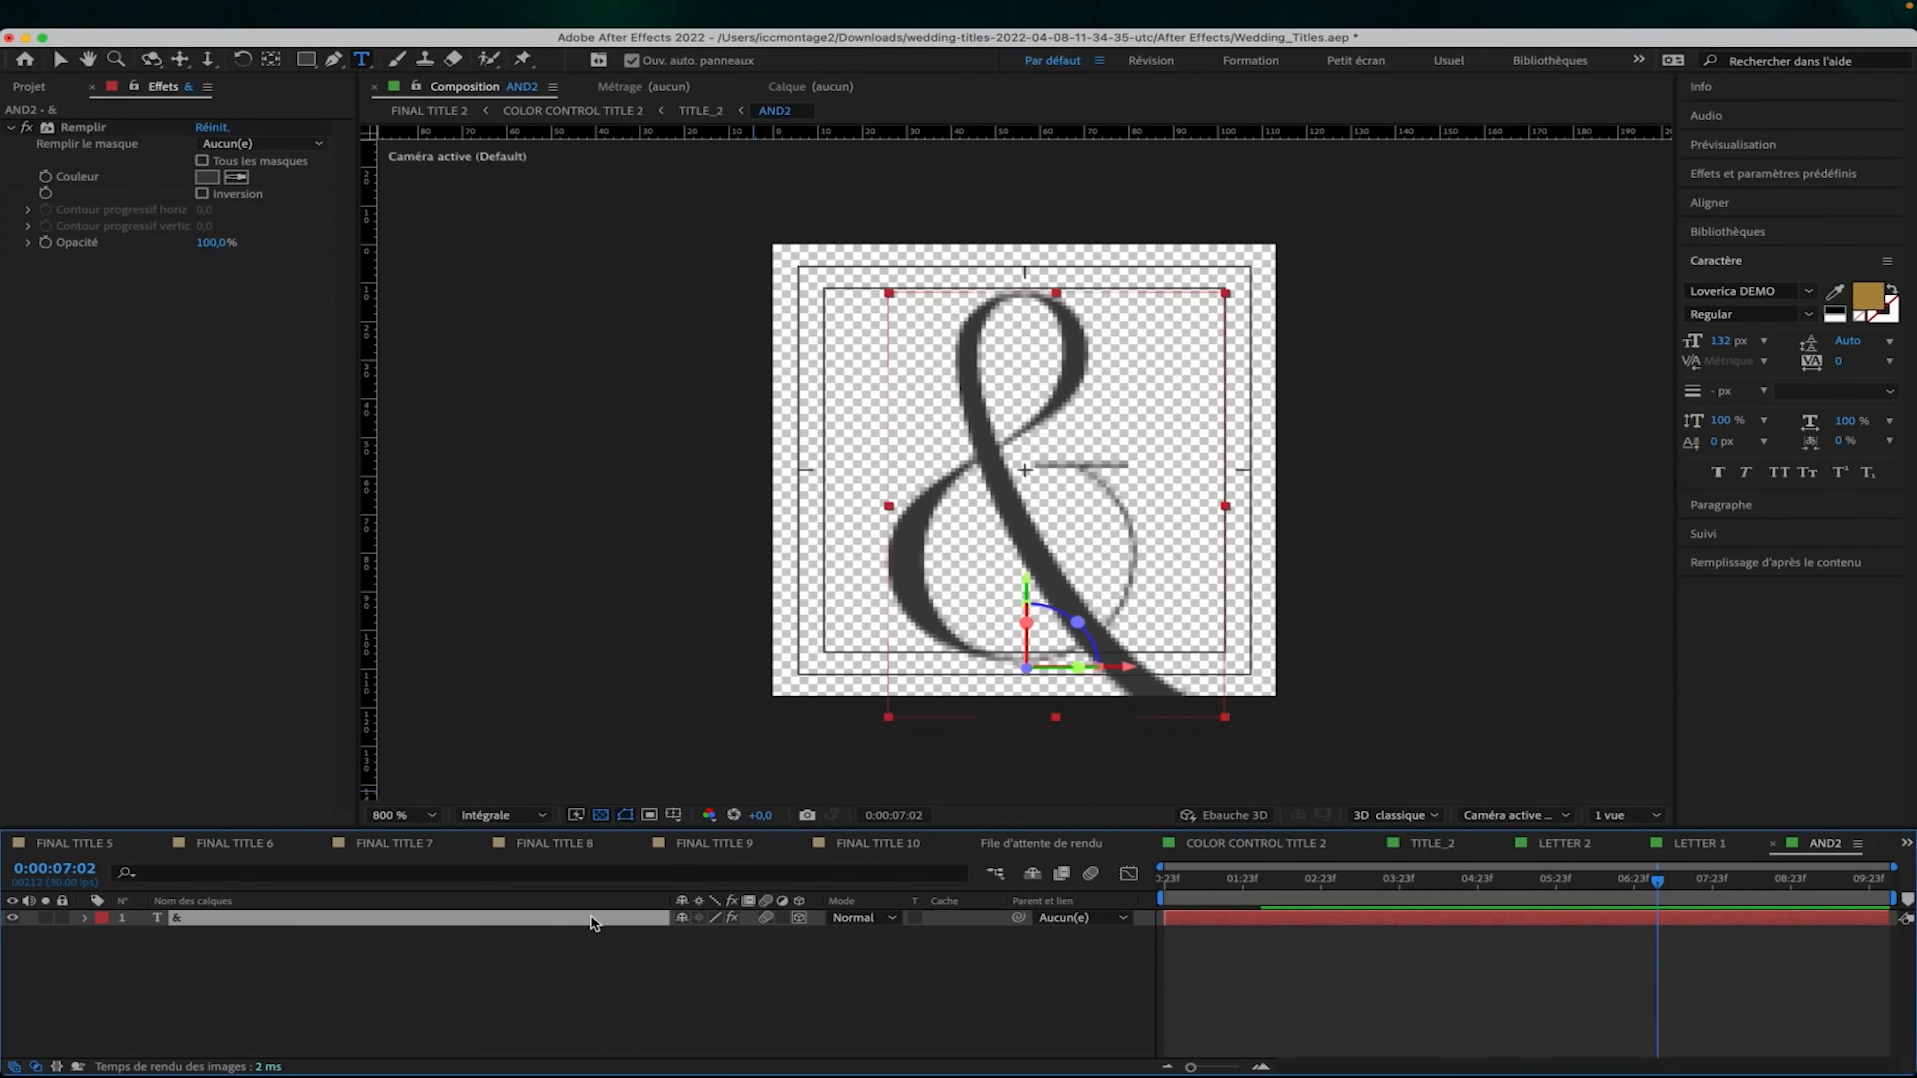
key(p)
drag(717, 937, 690, 937)
click(657, 981)
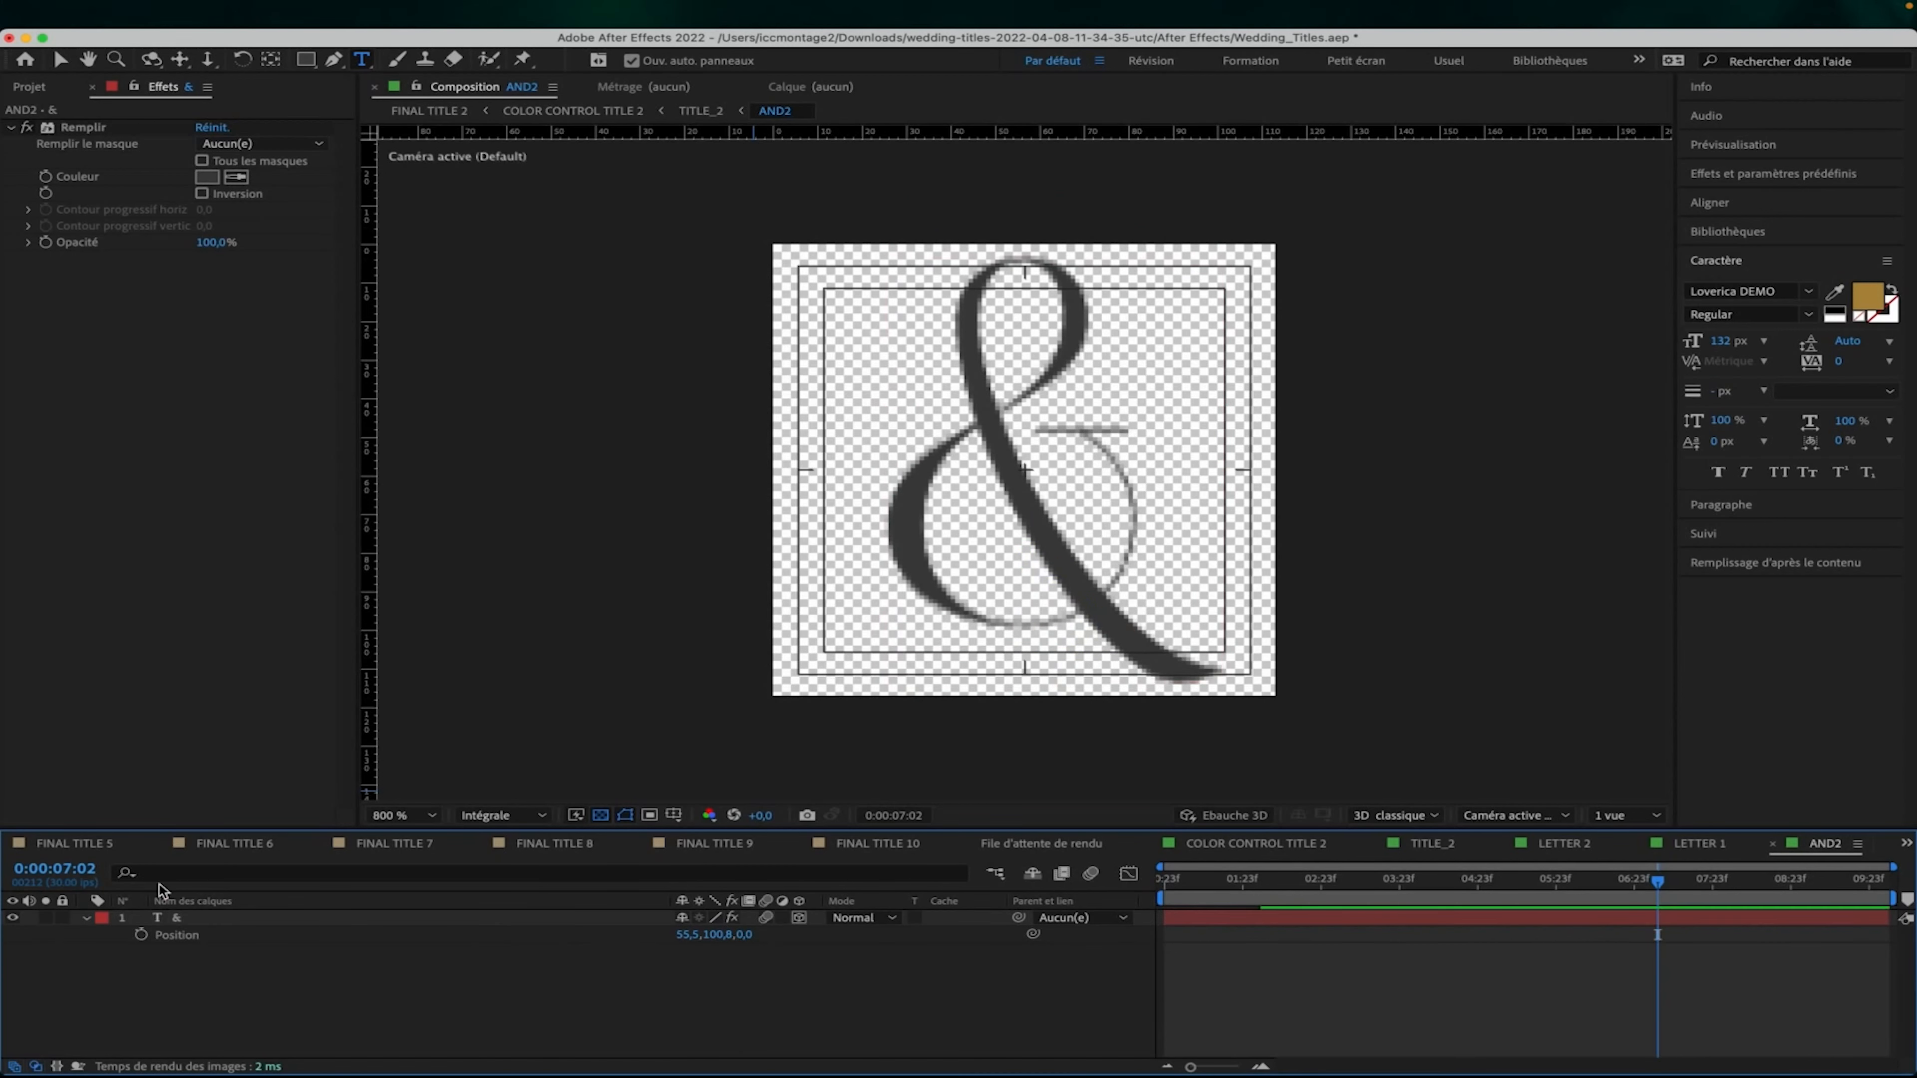
click(88, 919)
click(1430, 845)
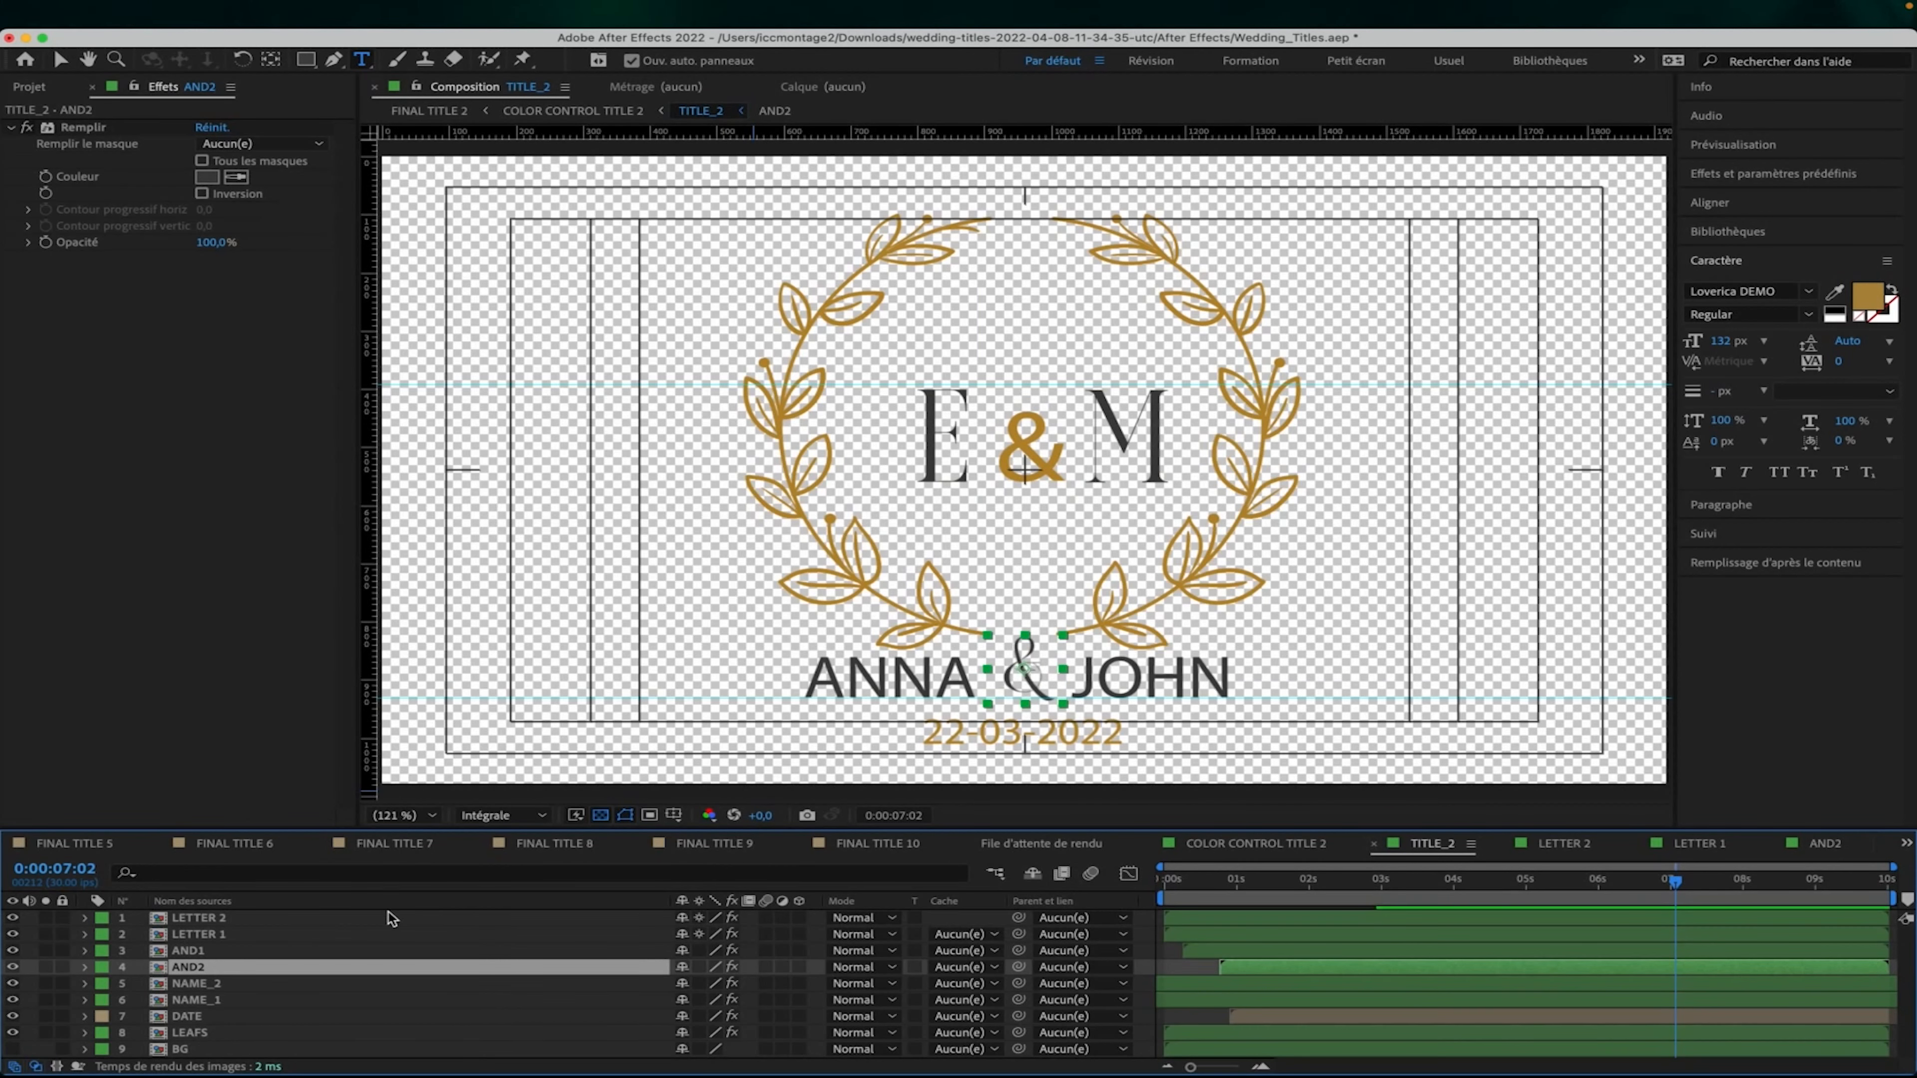
Change the gold ampersand's font in AND1 to Loverica DEMO, and return to TITLE_2.
double_click(315, 949)
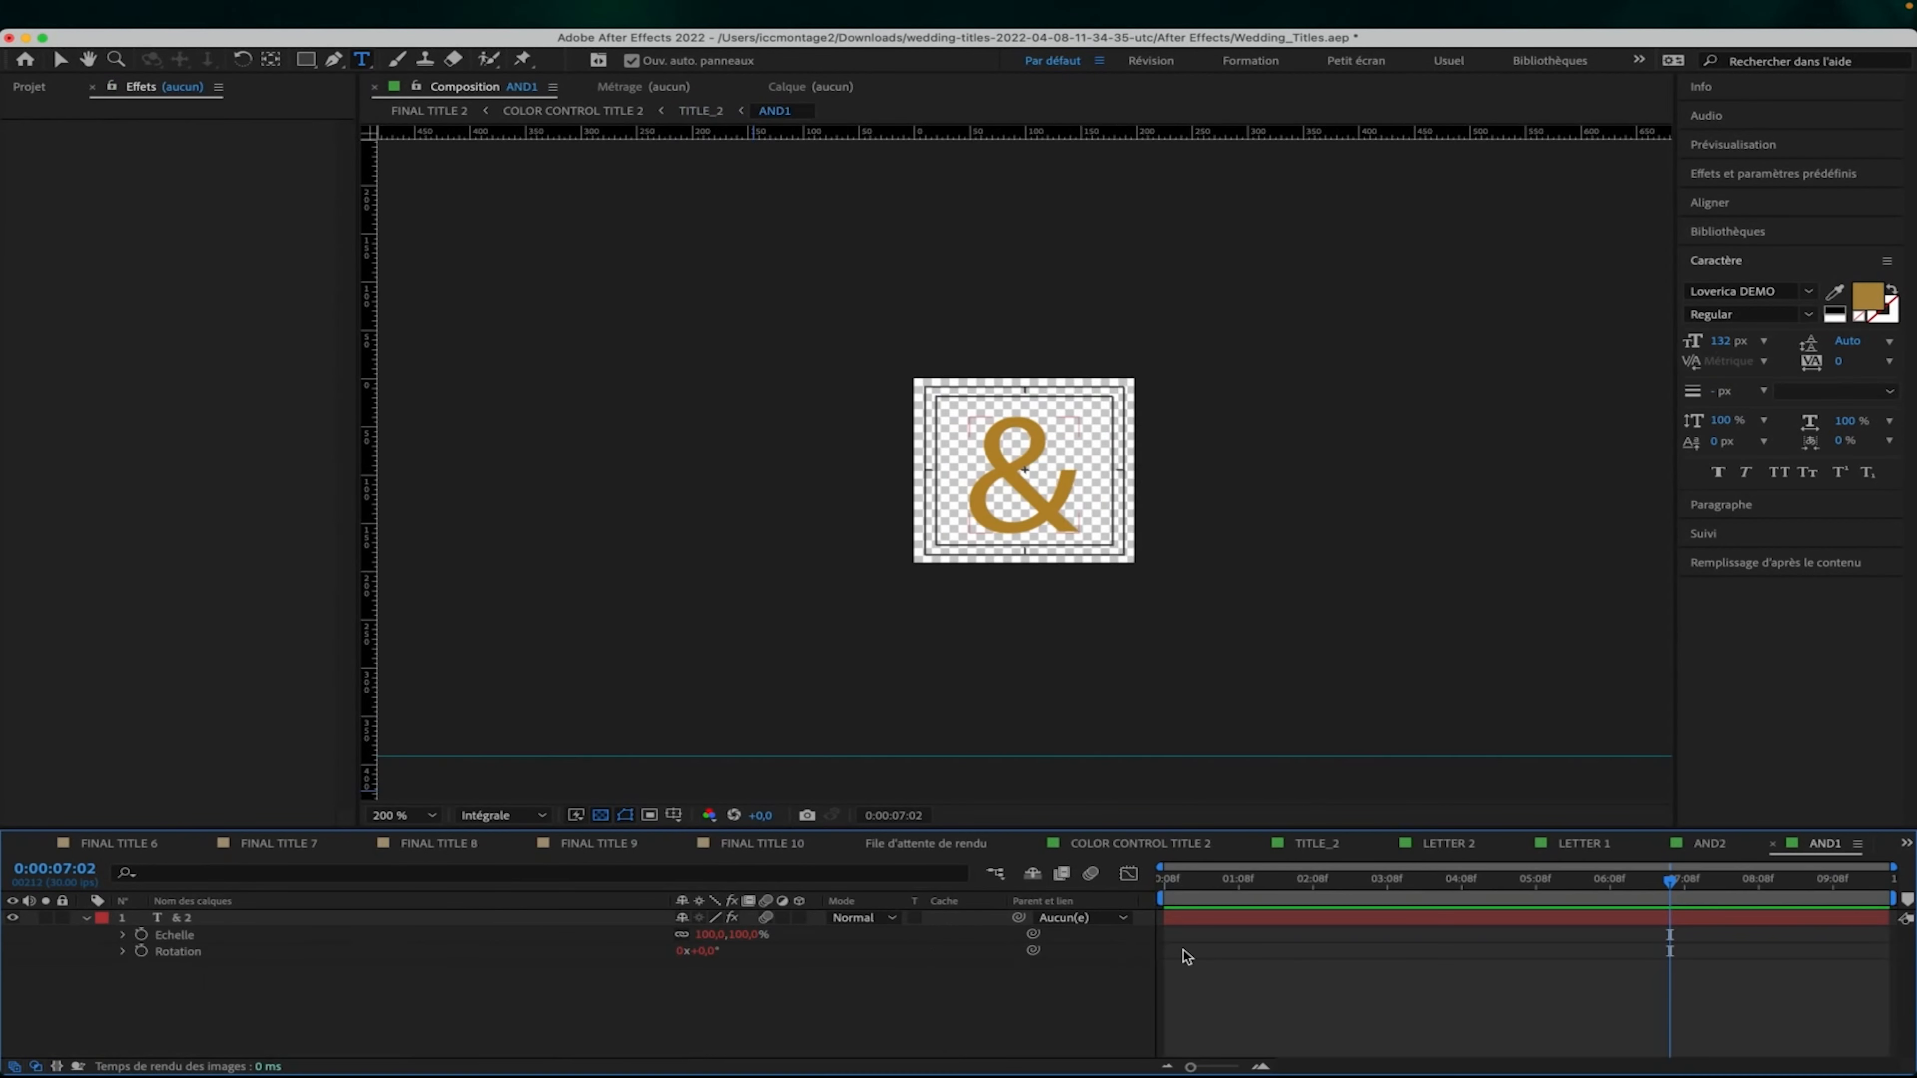
click(1255, 920)
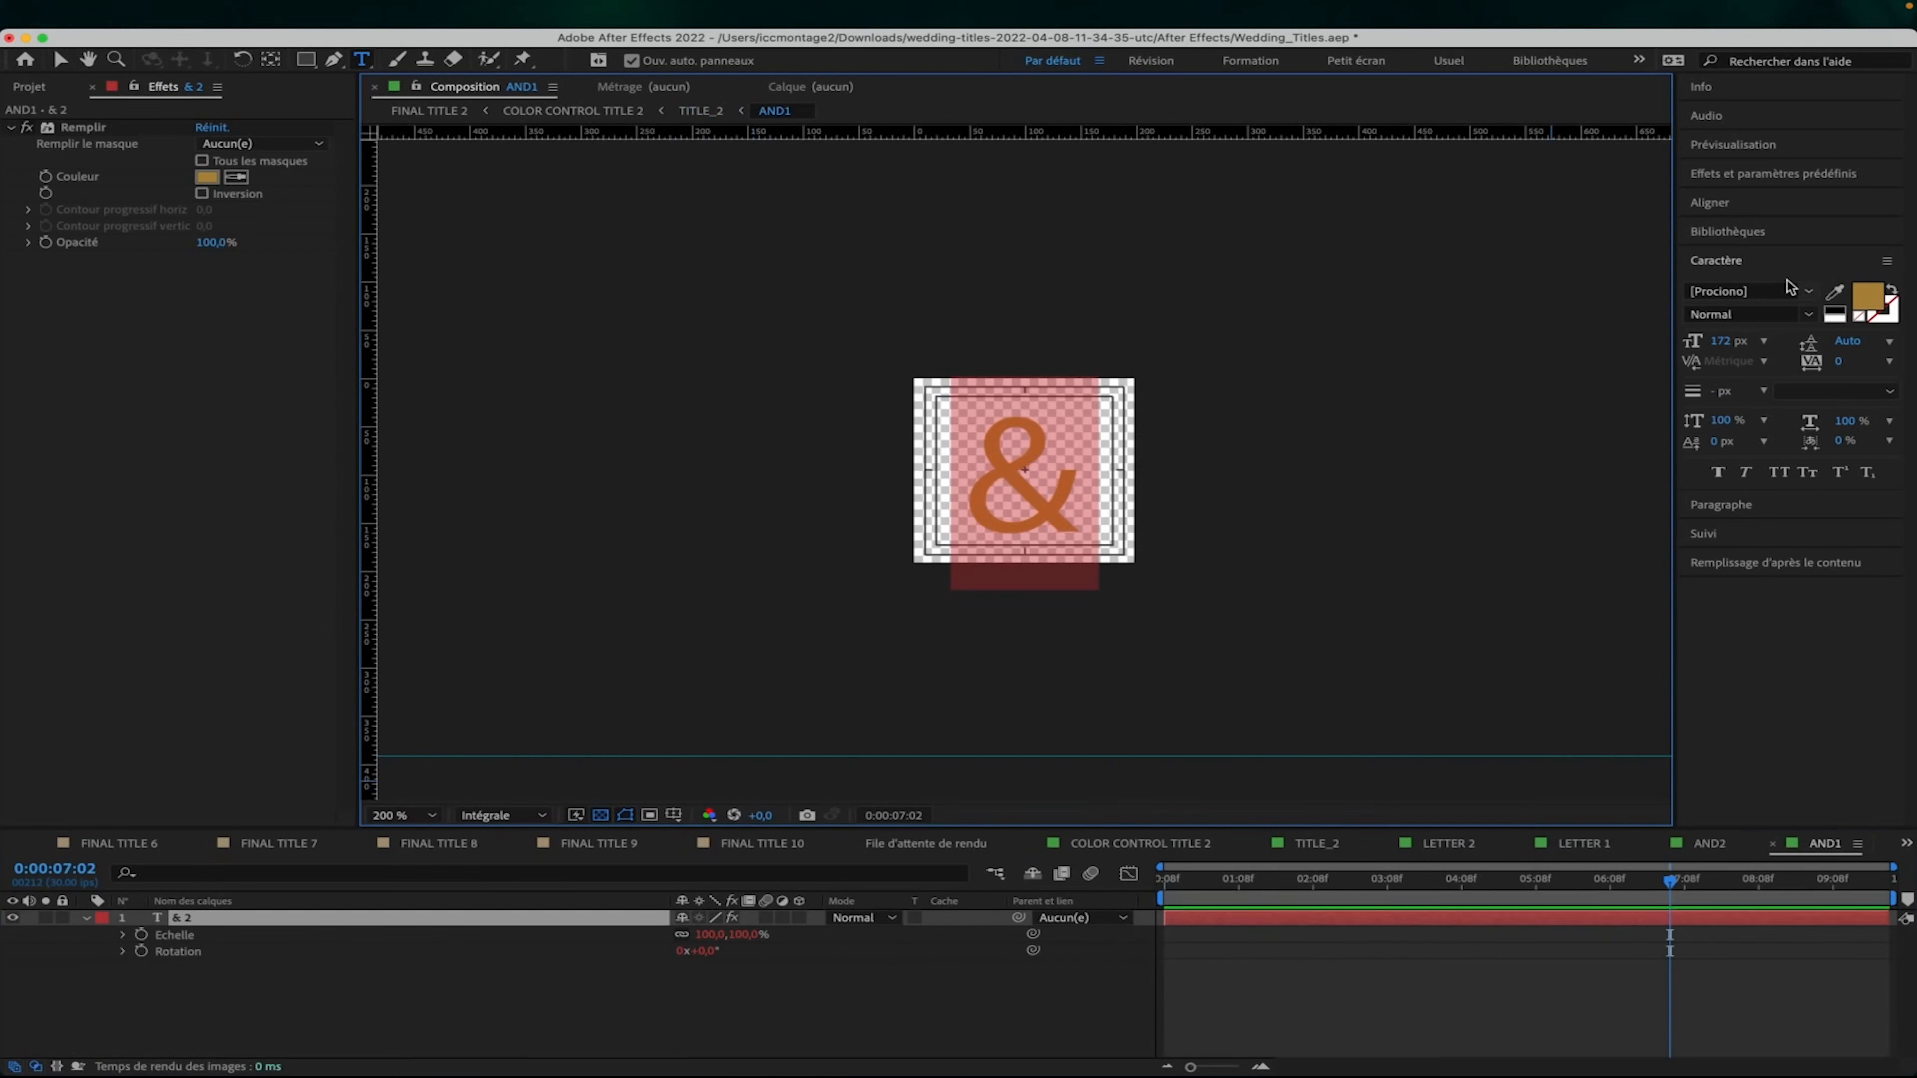
click(1805, 292)
scroll(1701, 418, up, 20)
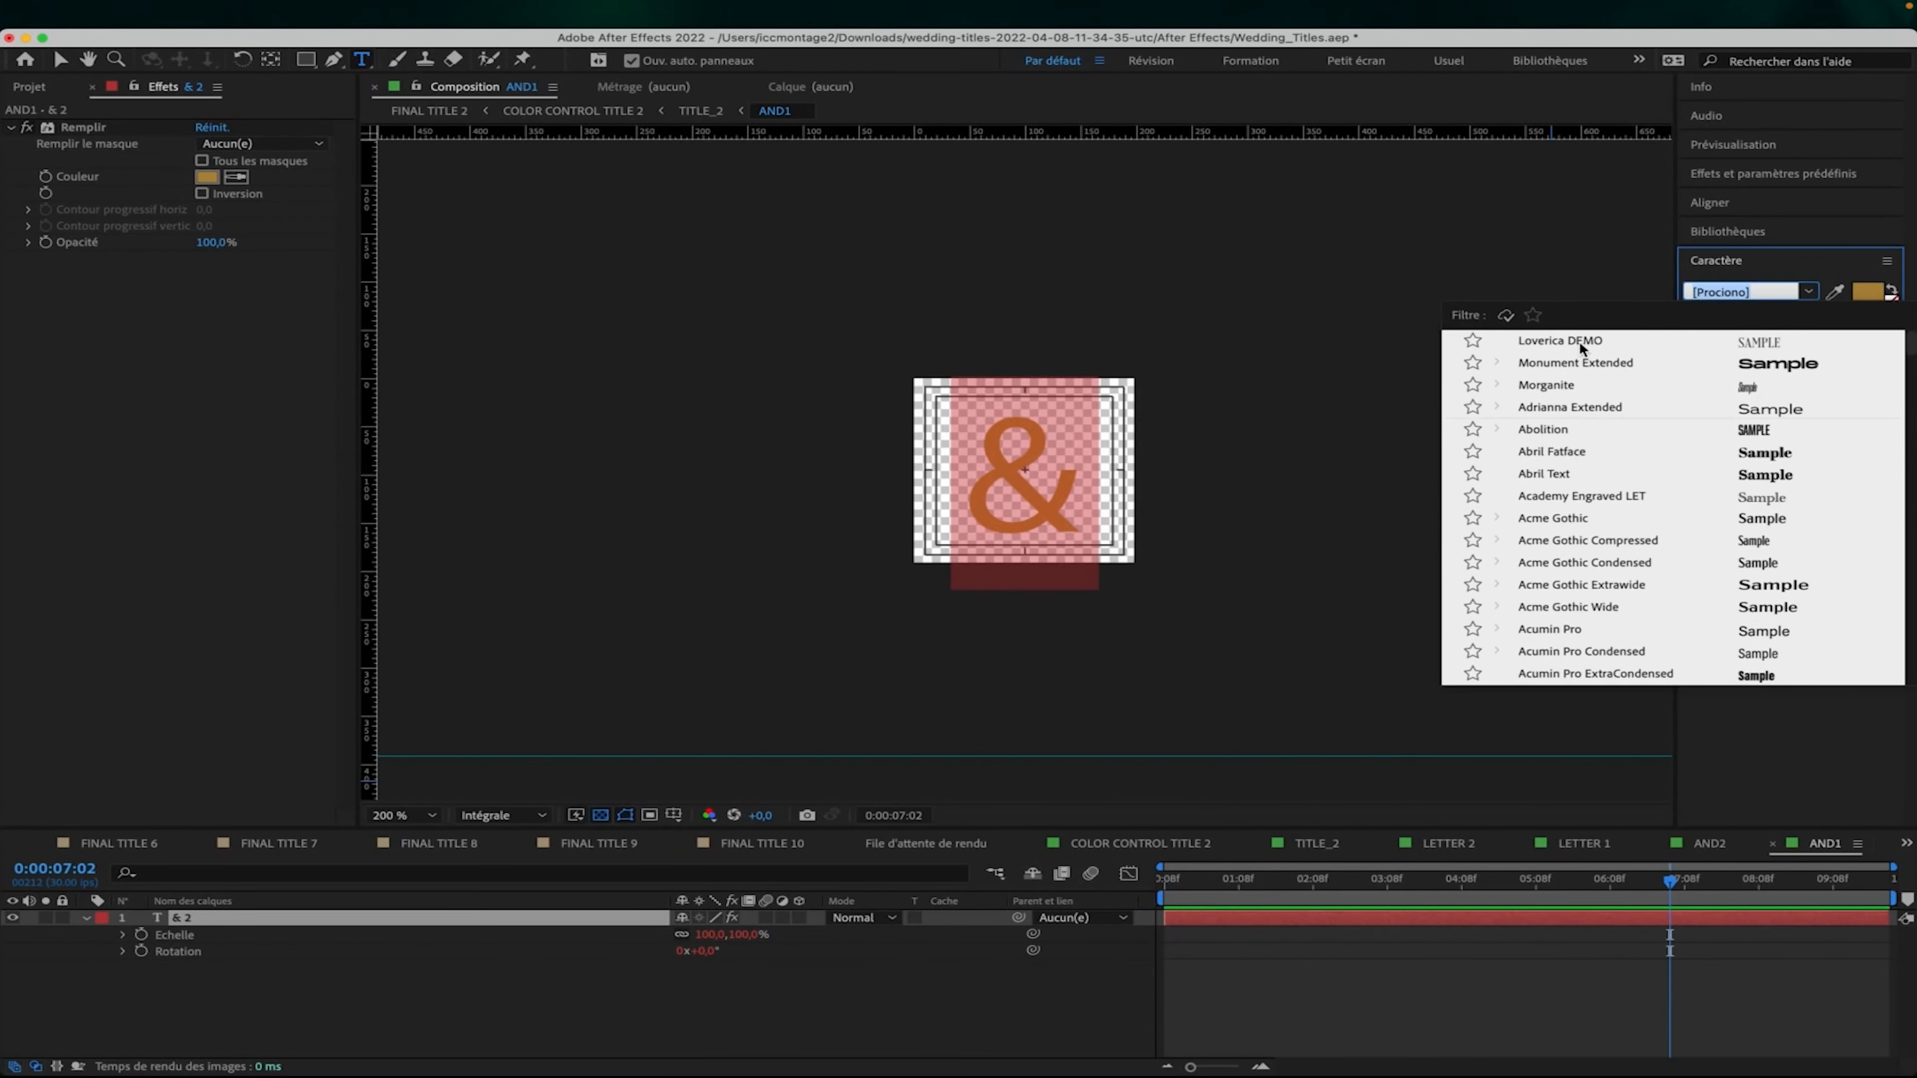
click(1579, 340)
click(836, 997)
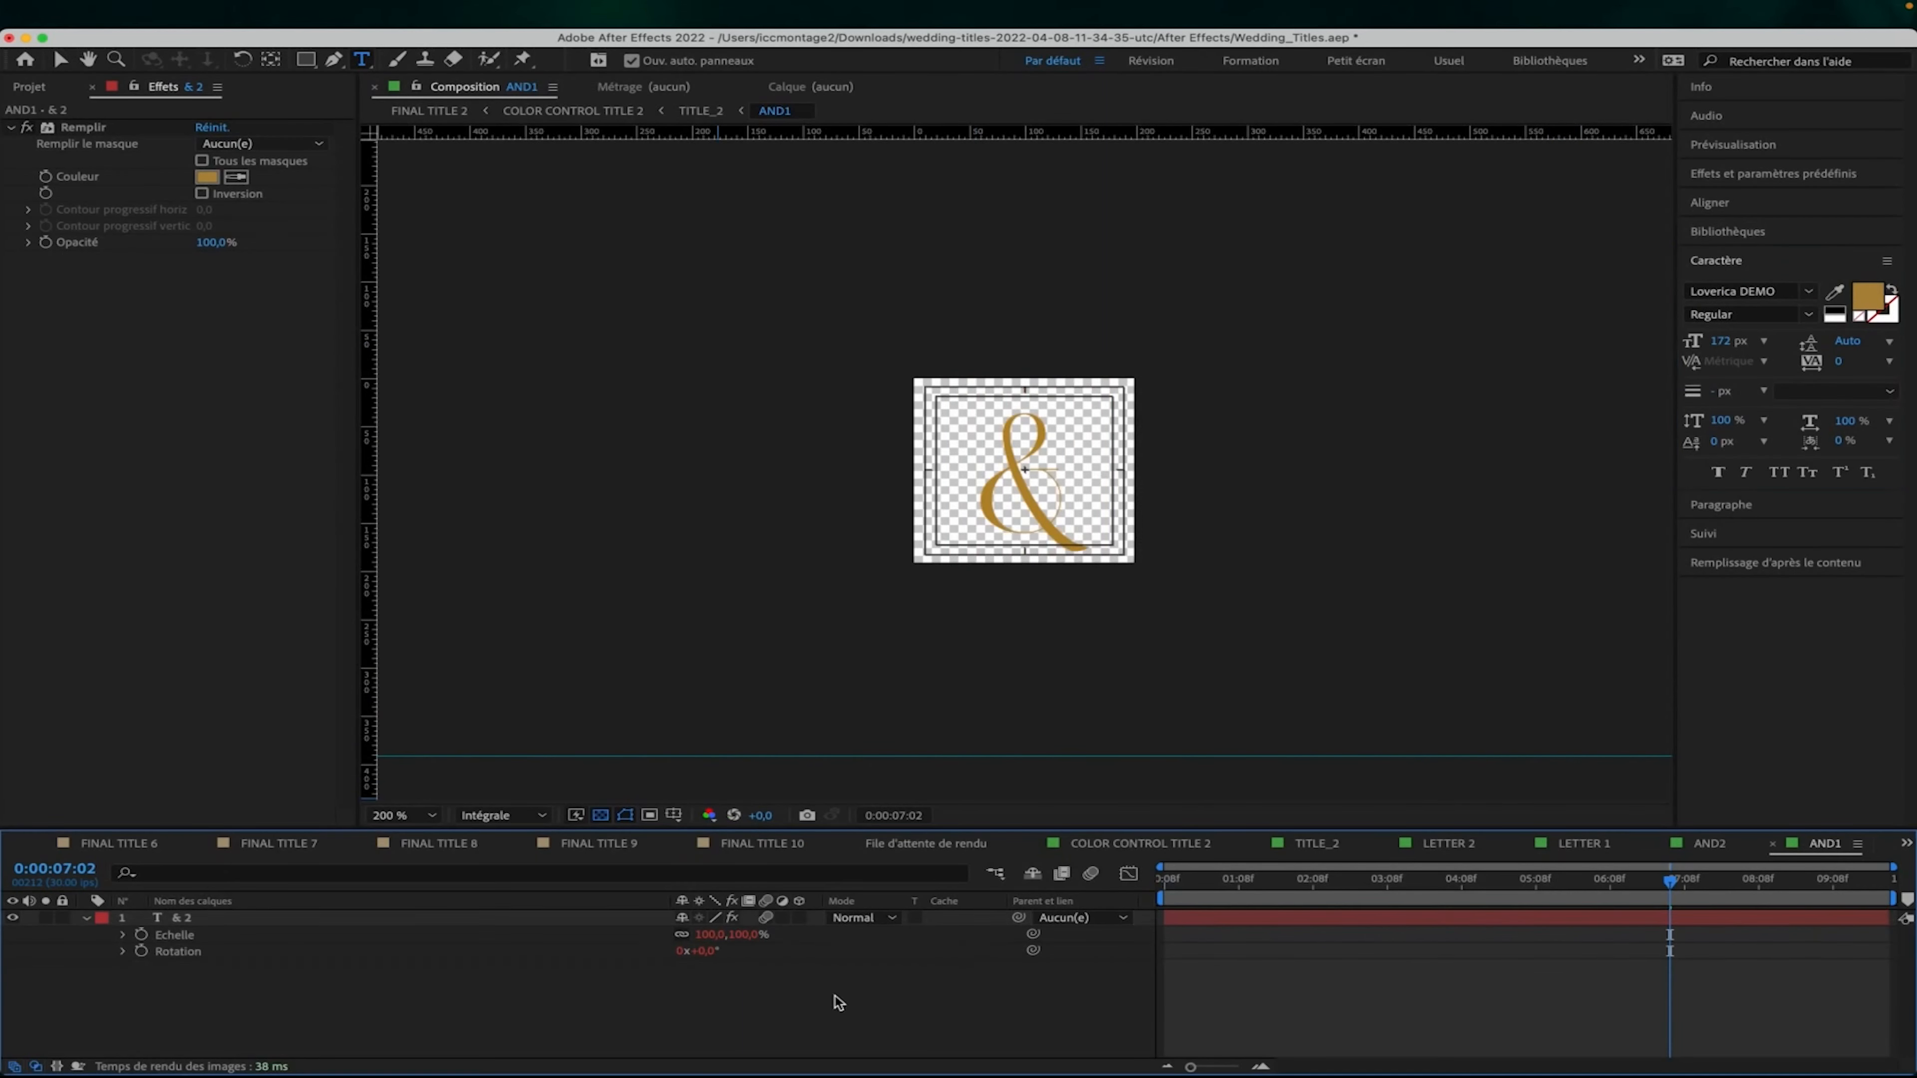
click(1317, 846)
Open the NAME_1 composition and replace its placeholder text with the first partner's name.
click(1371, 1001)
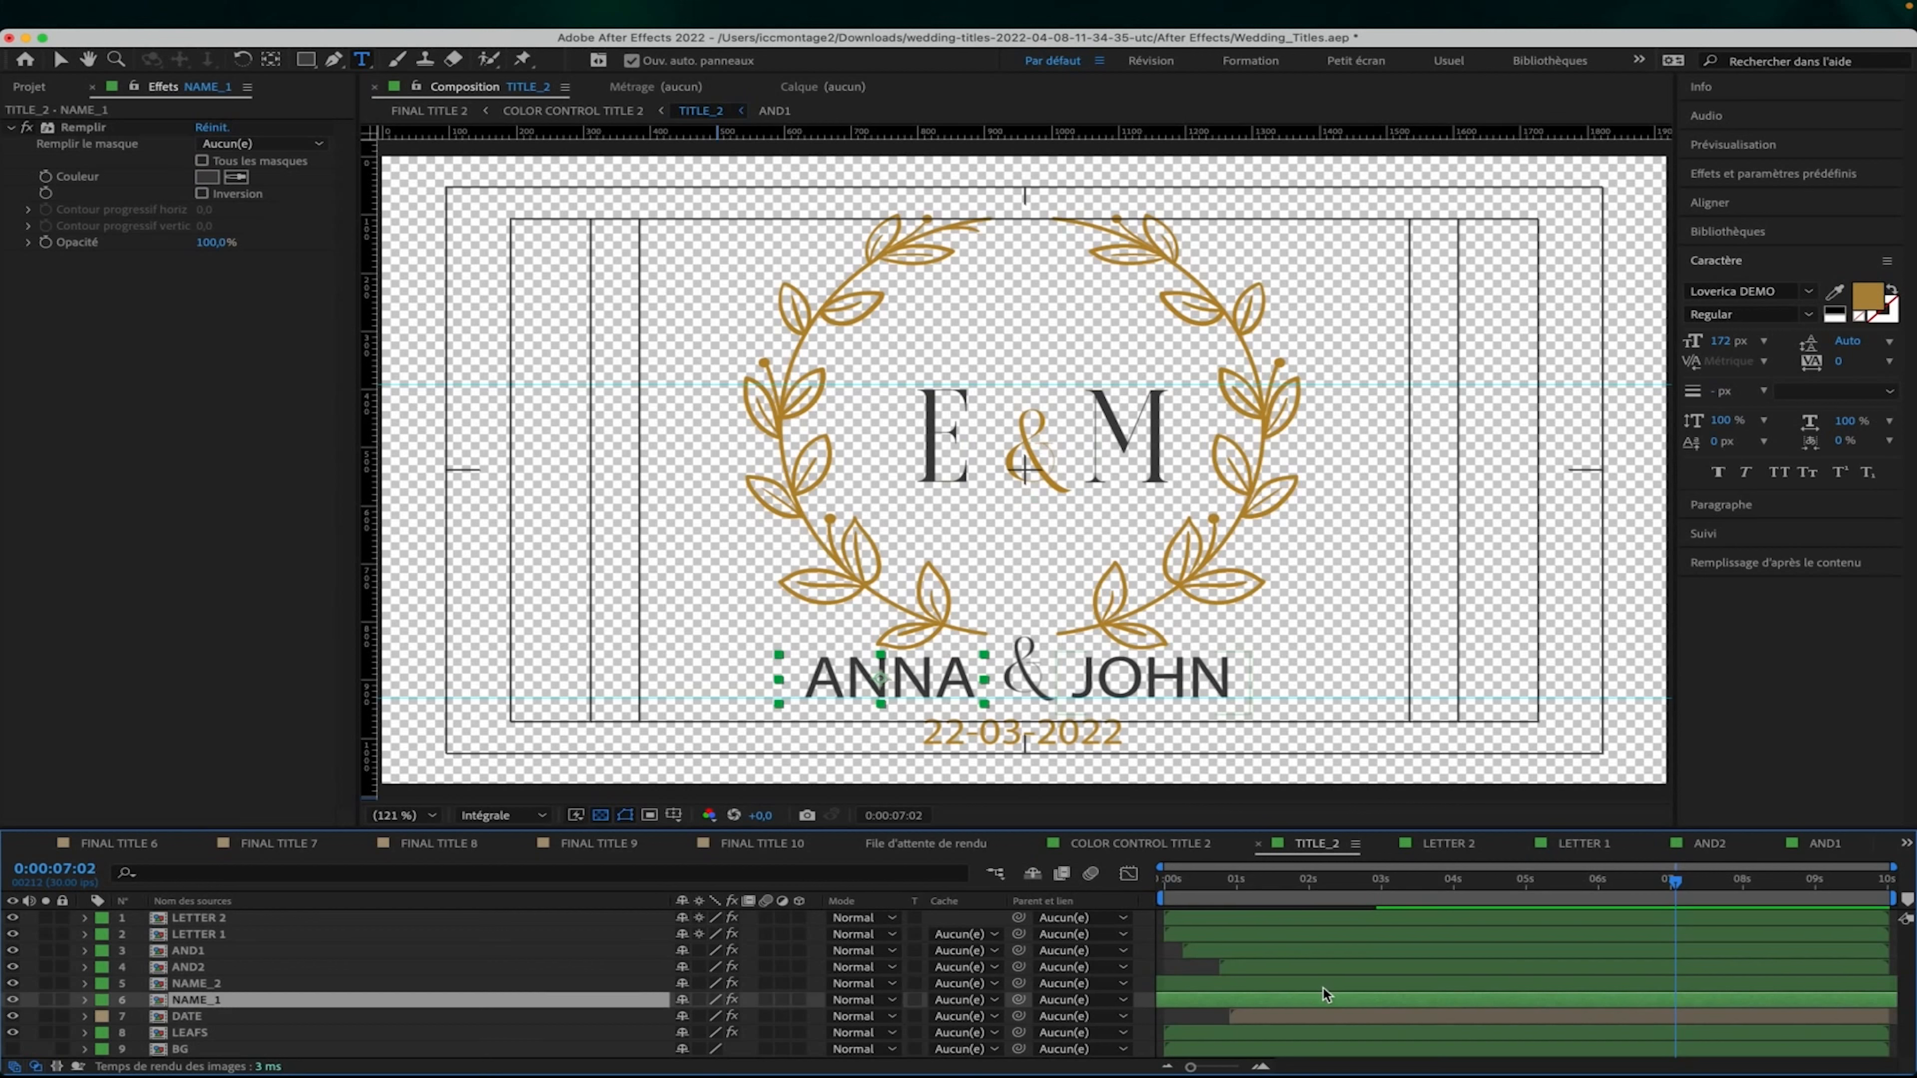
click(256, 983)
click(265, 1001)
double_click(1312, 998)
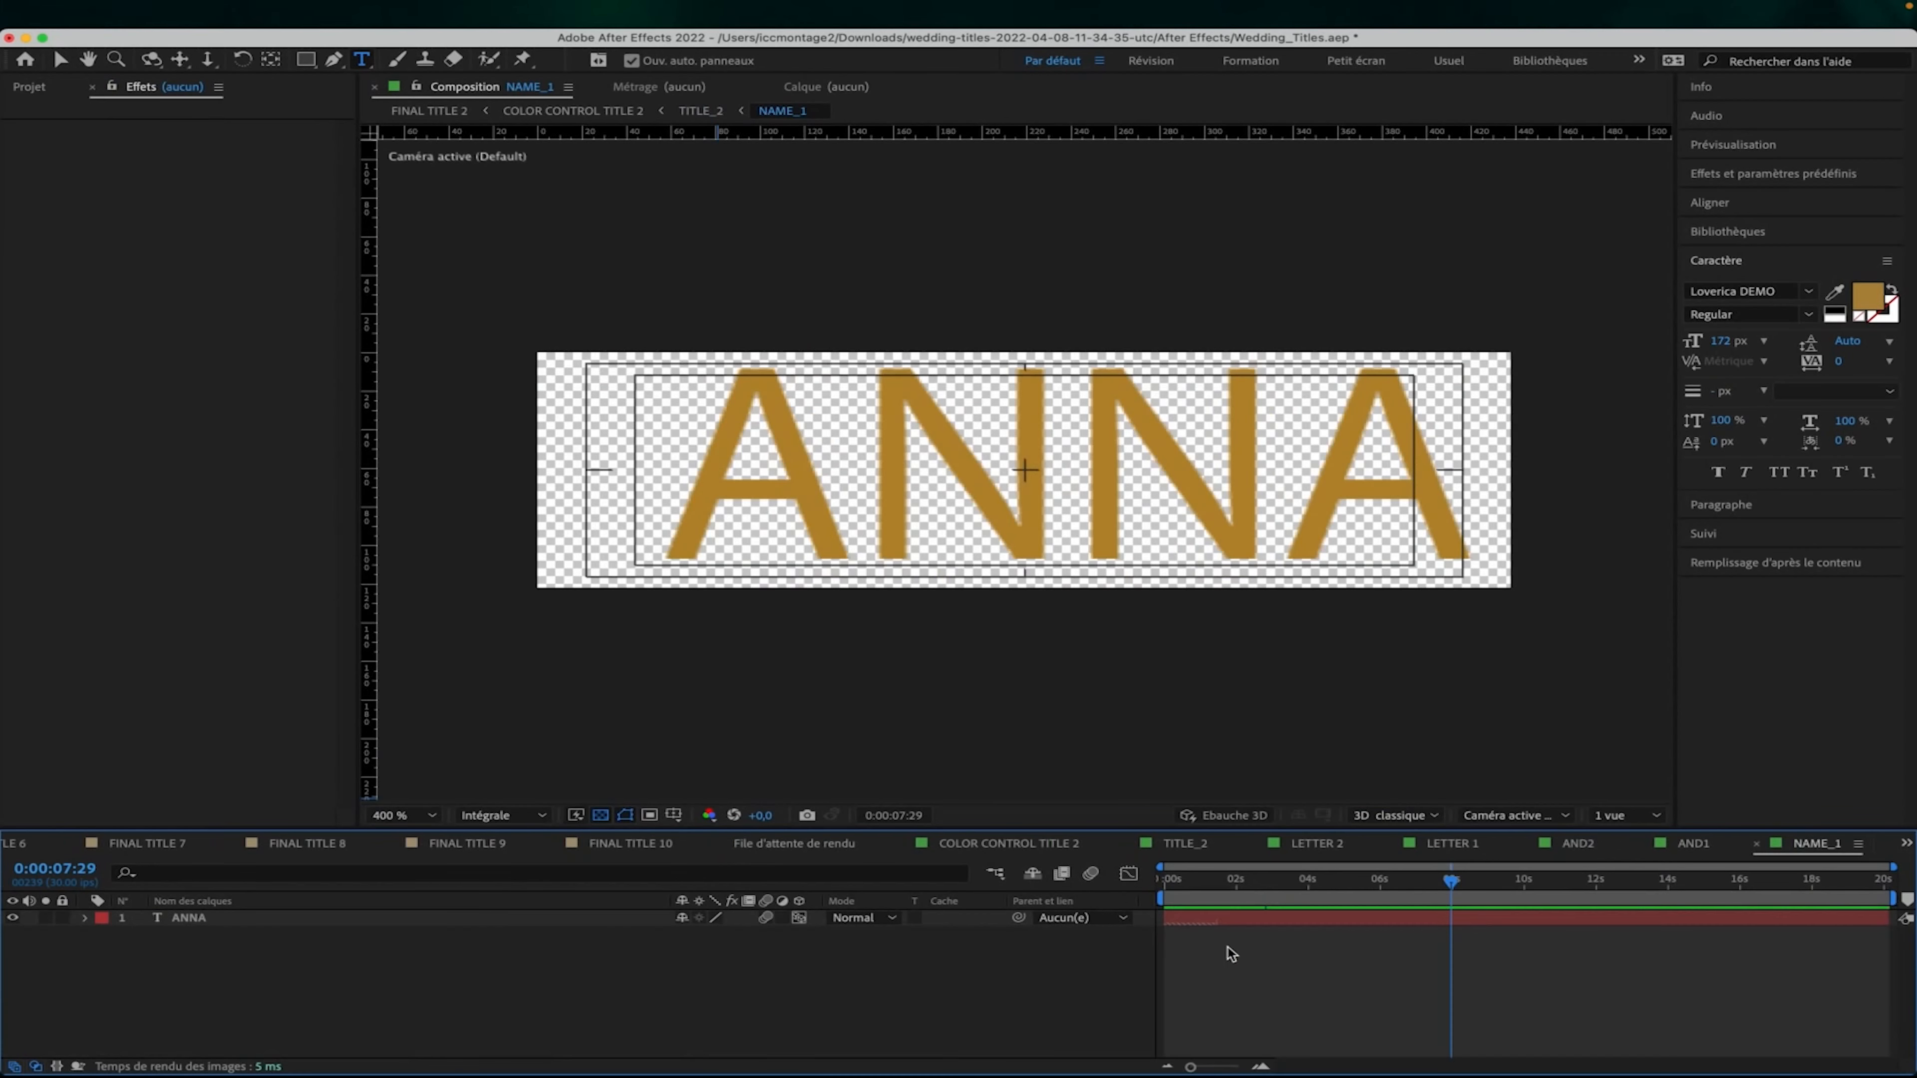
click(1225, 920)
text(Elija)
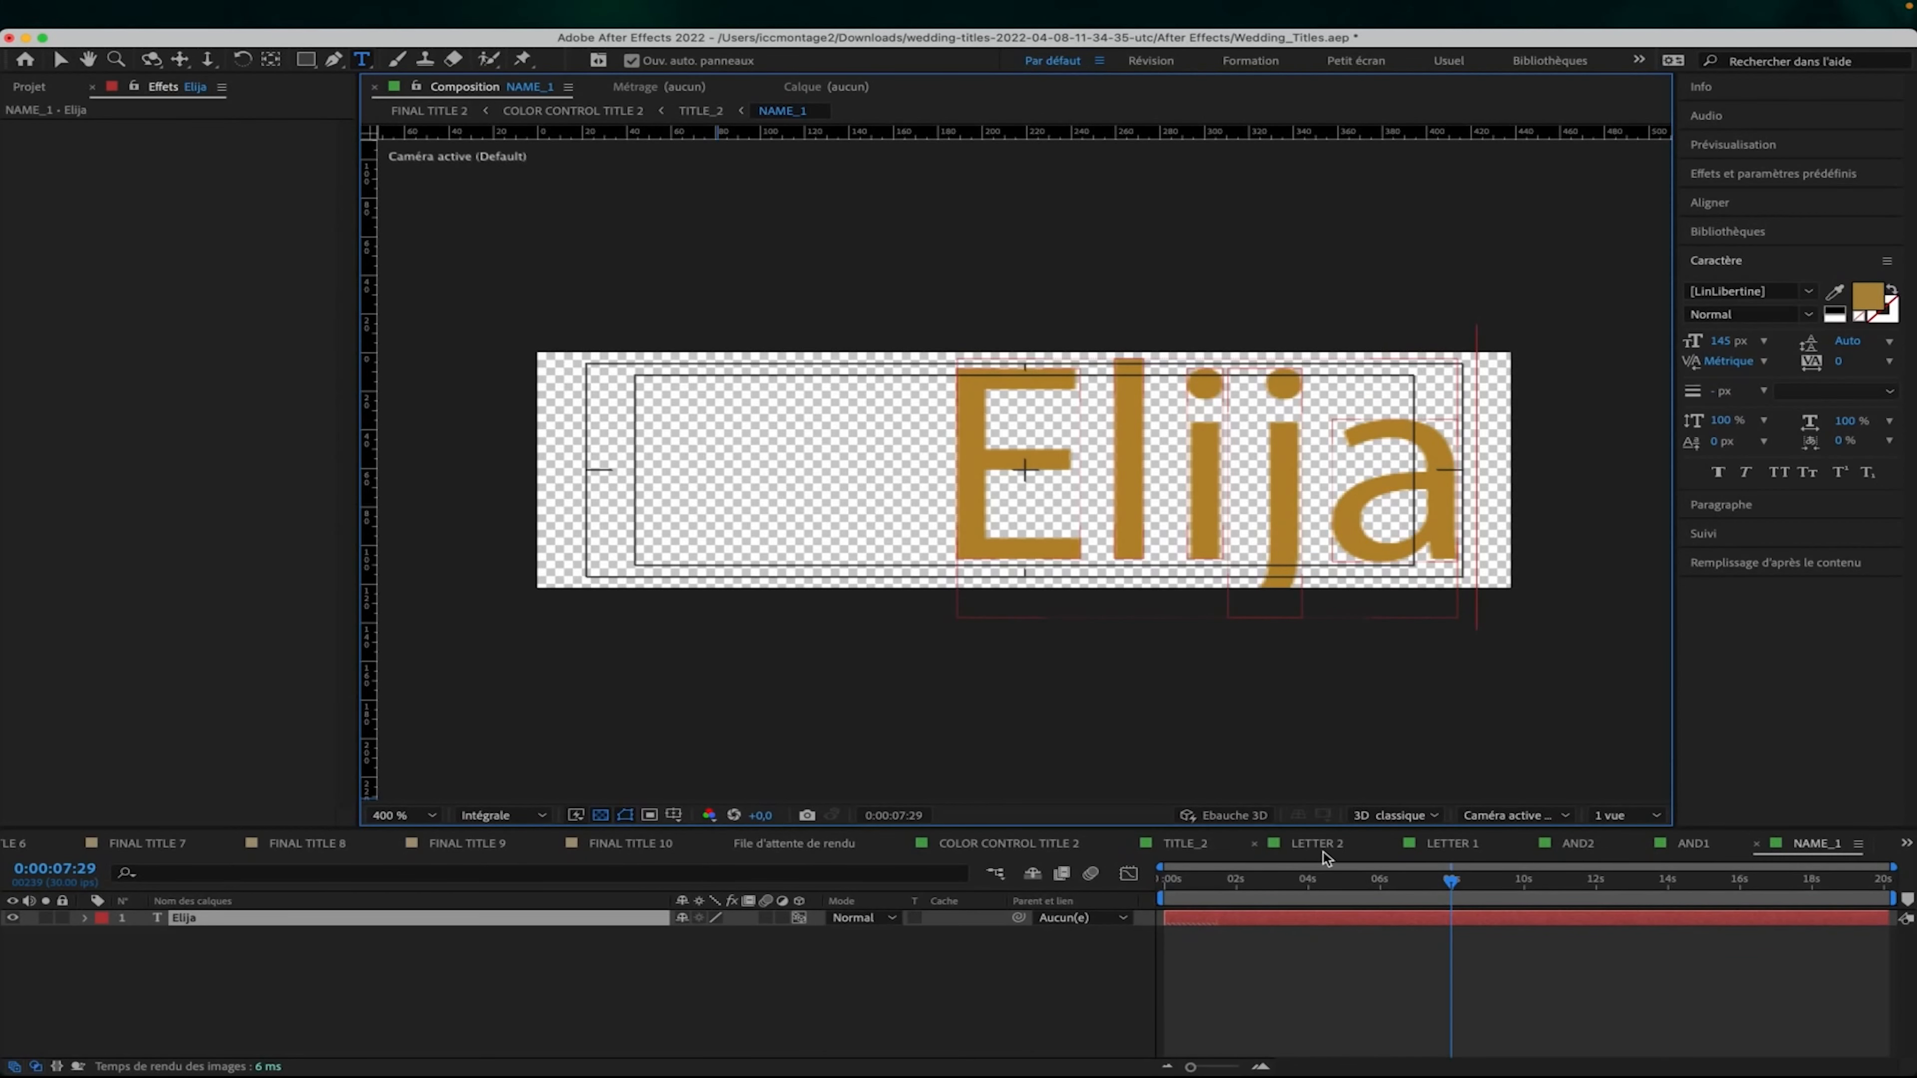
click(1196, 844)
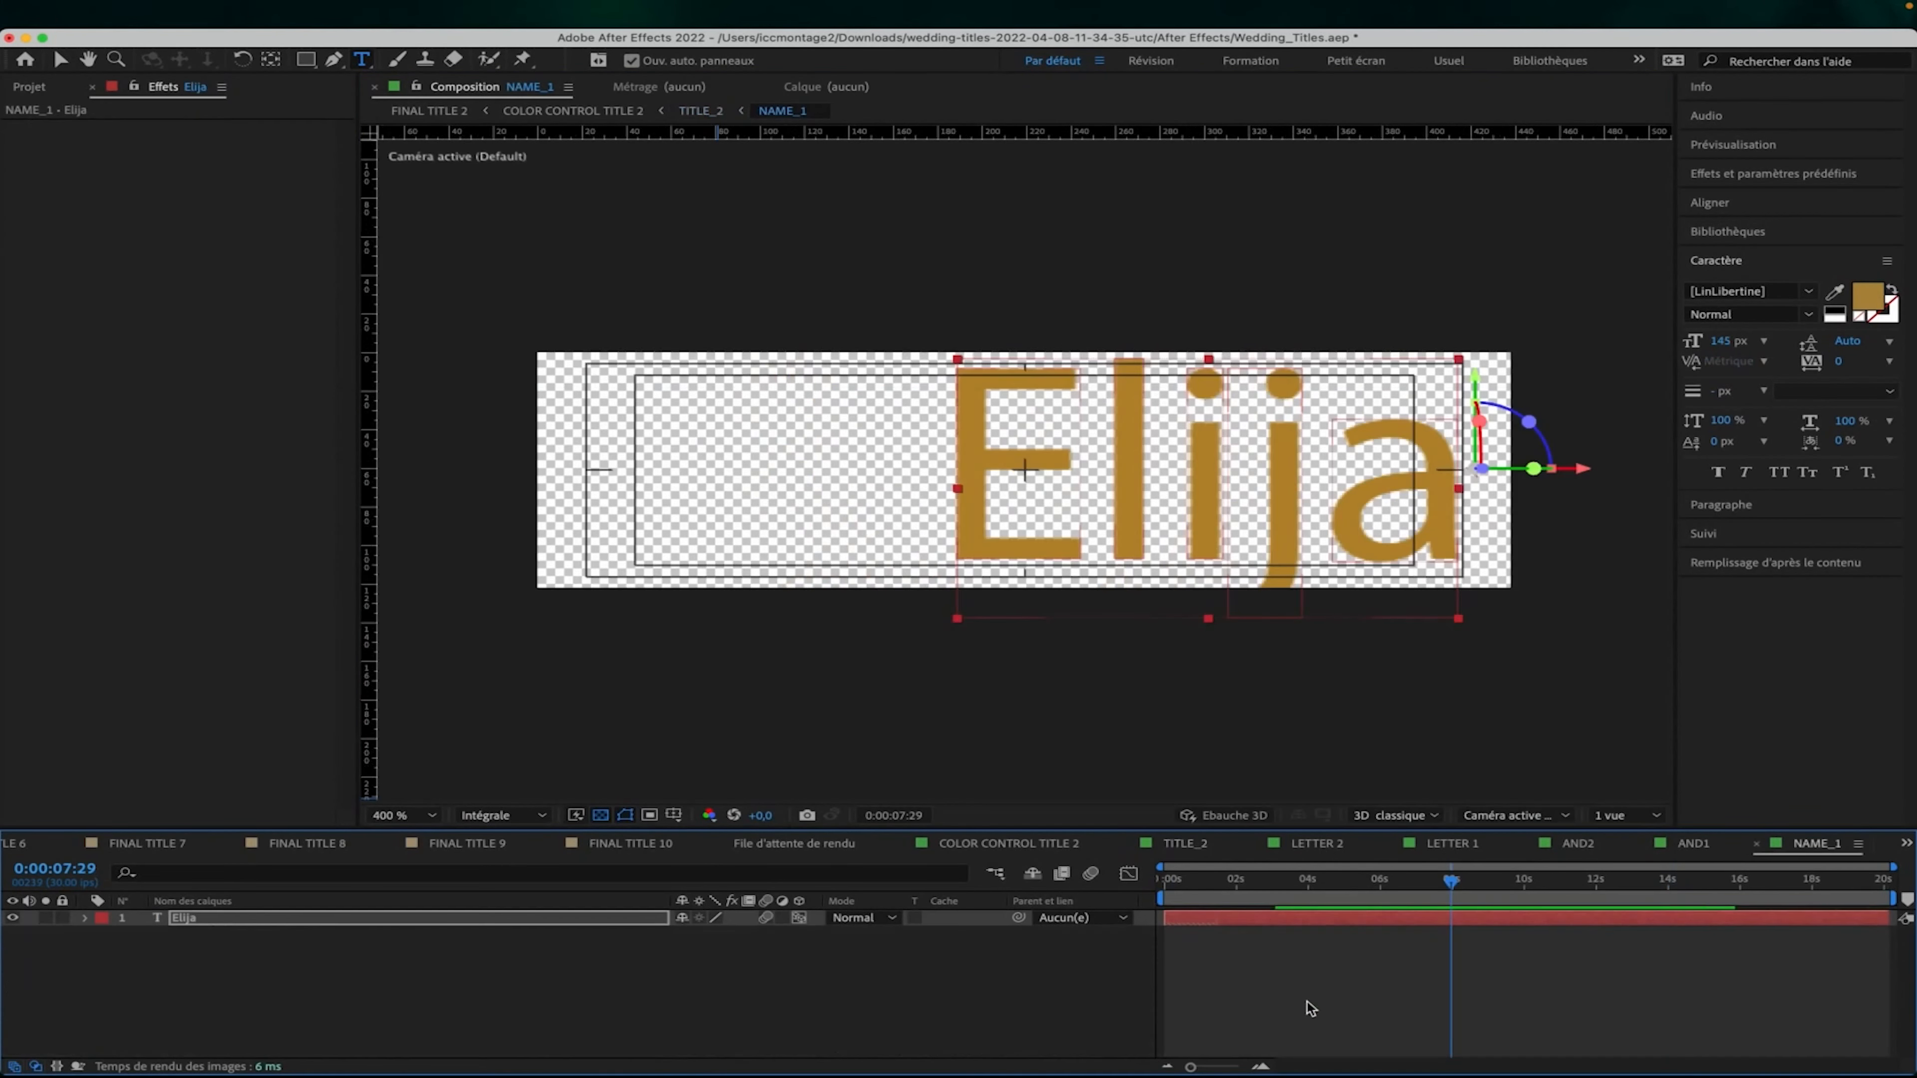
double_click(1308, 1001)
Change the font of the name in NAME_1 to Loverica DEMO.
double_click(1284, 916)
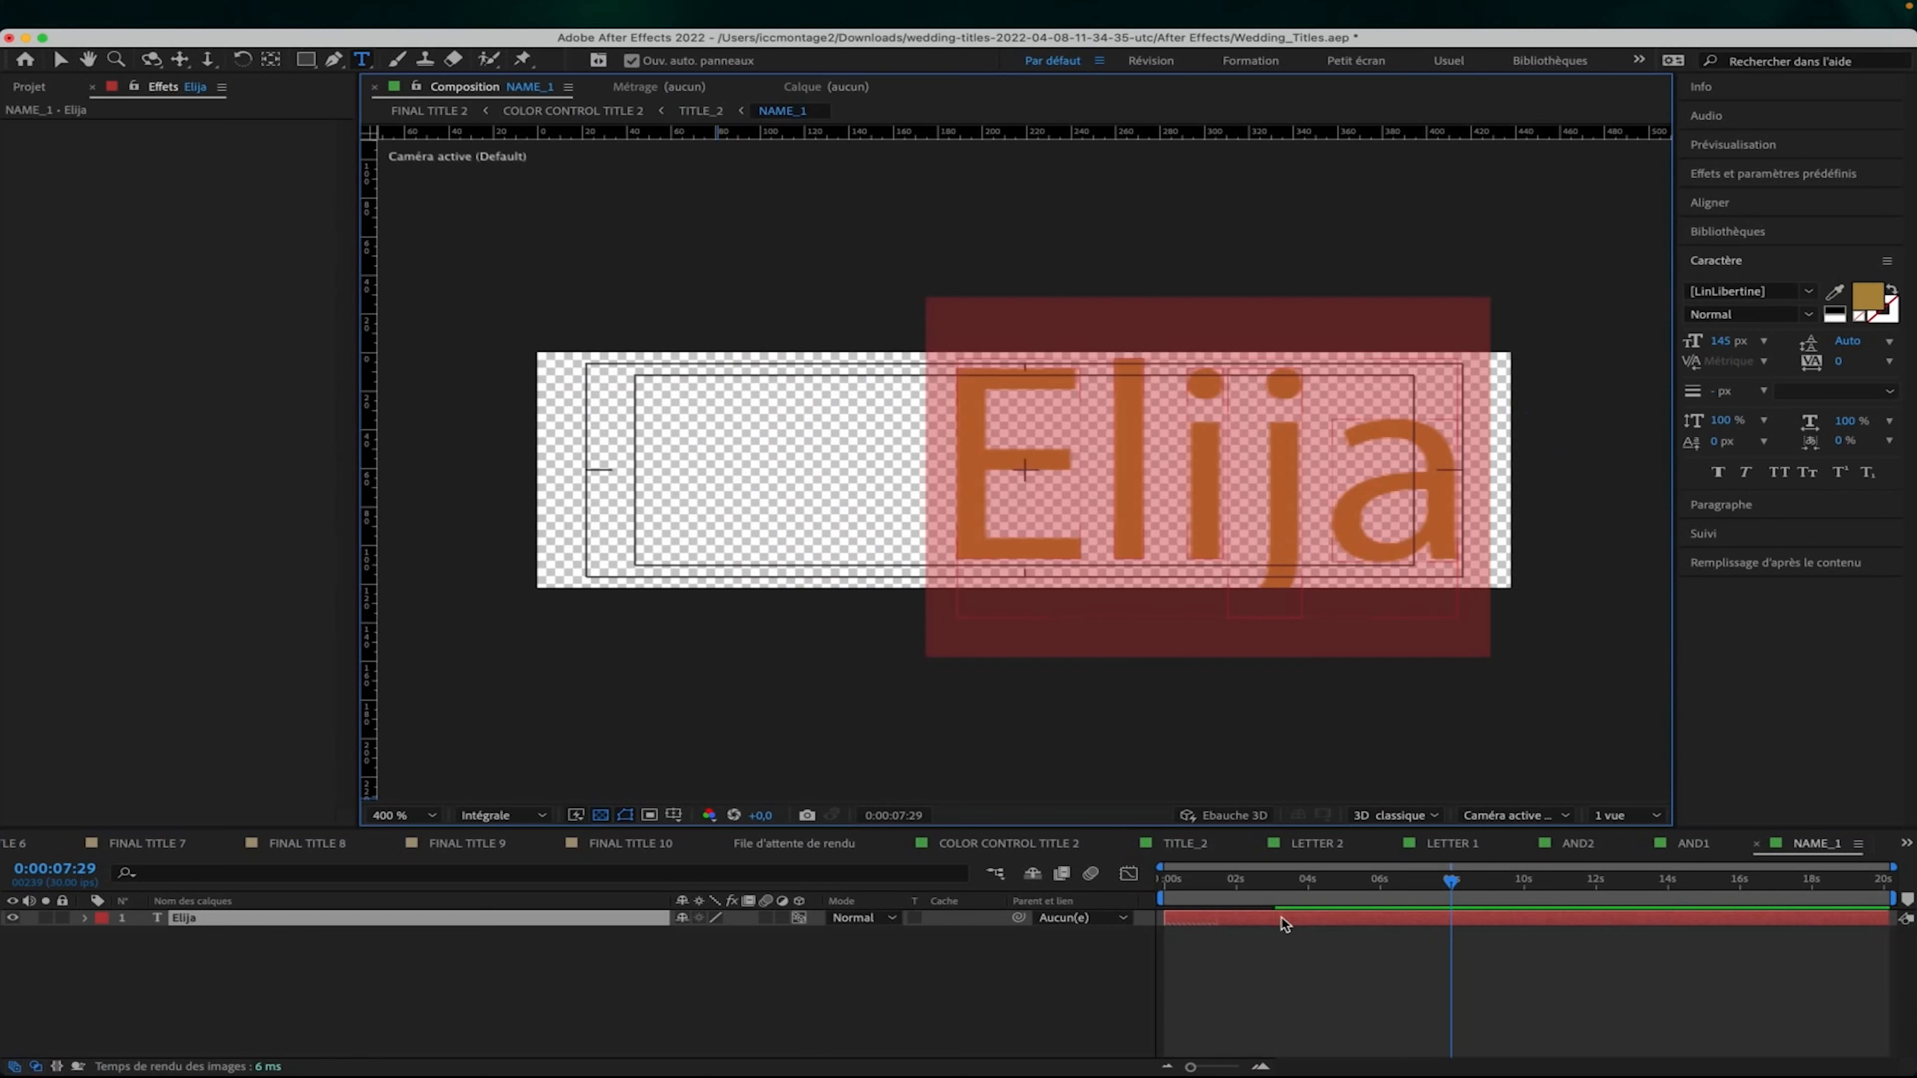
click(1806, 292)
scroll(1664, 379, up, 20)
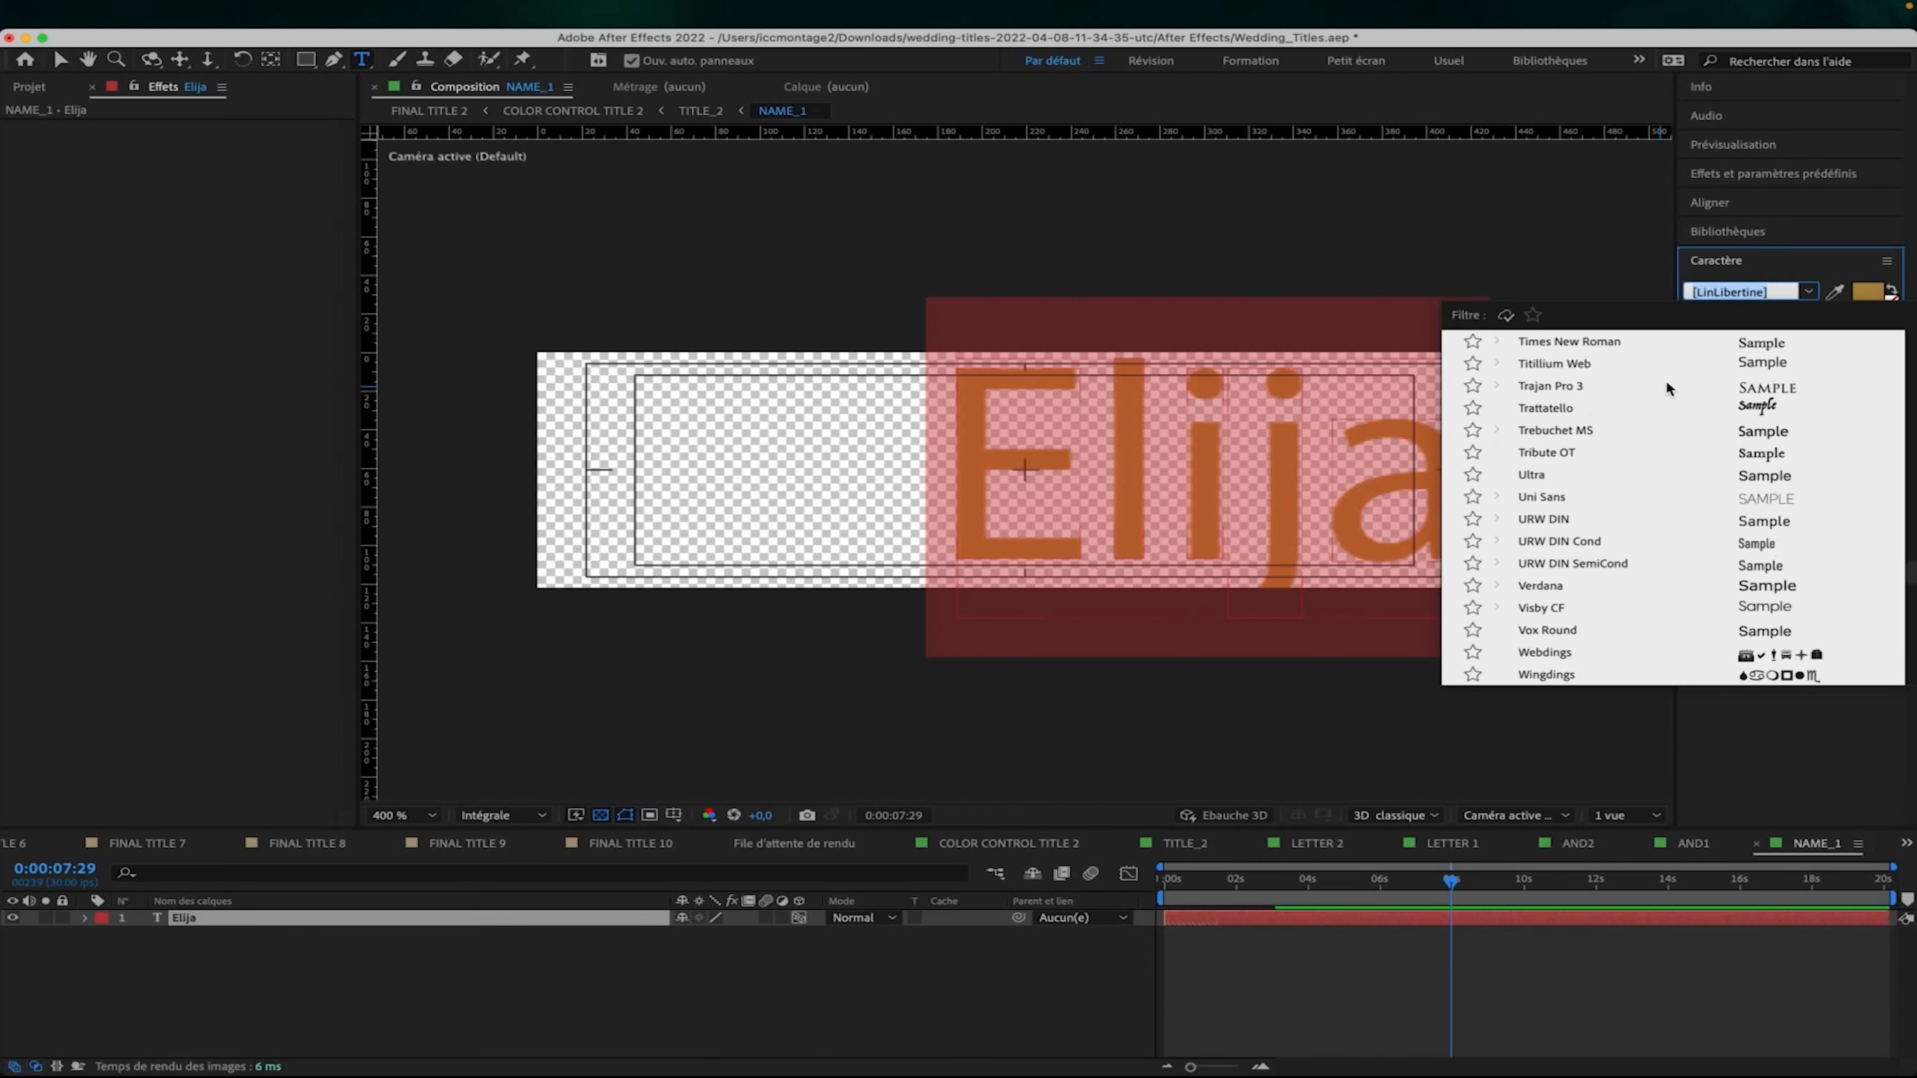
scroll(1607, 347, up, 8)
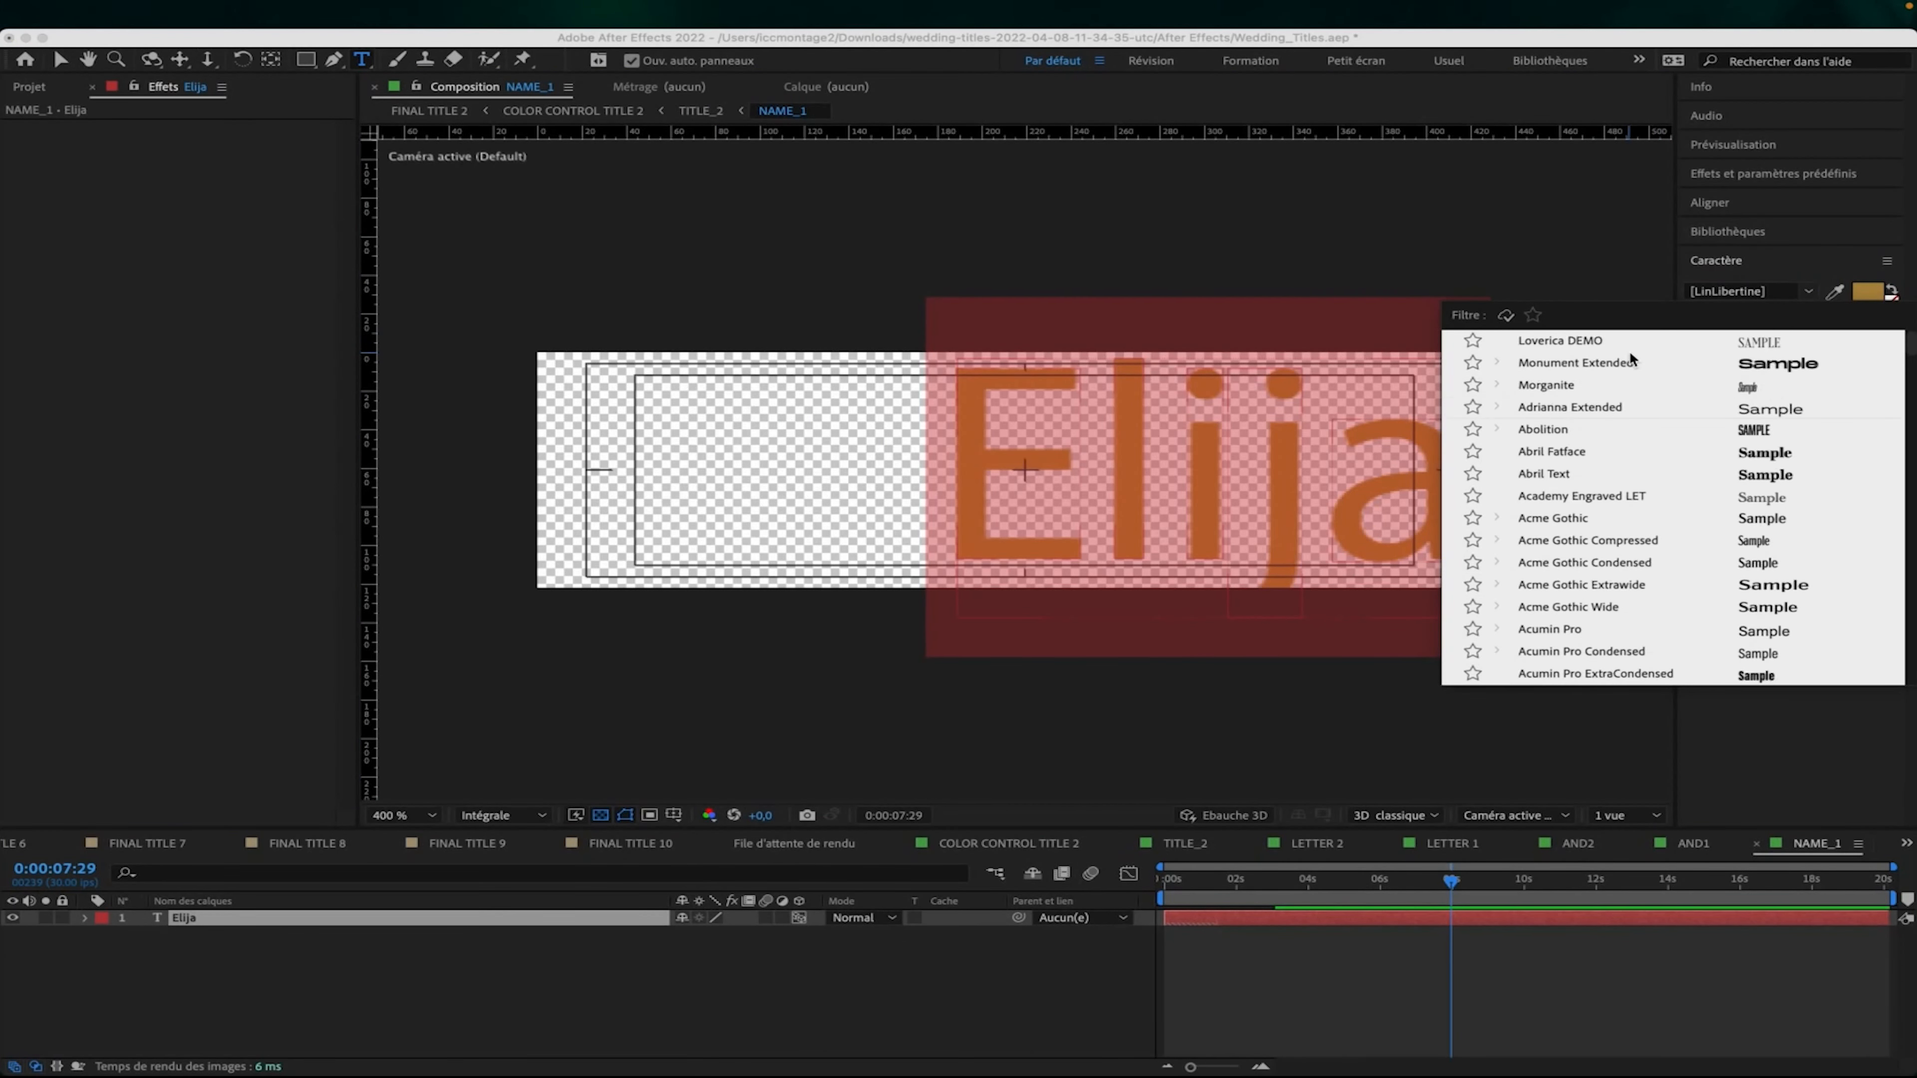
click(1558, 341)
Set the vertical position of the name in NAME_1 to 62, and return to TITLE_2.
key(p)
drag(715, 937, 721, 937)
click(654, 1051)
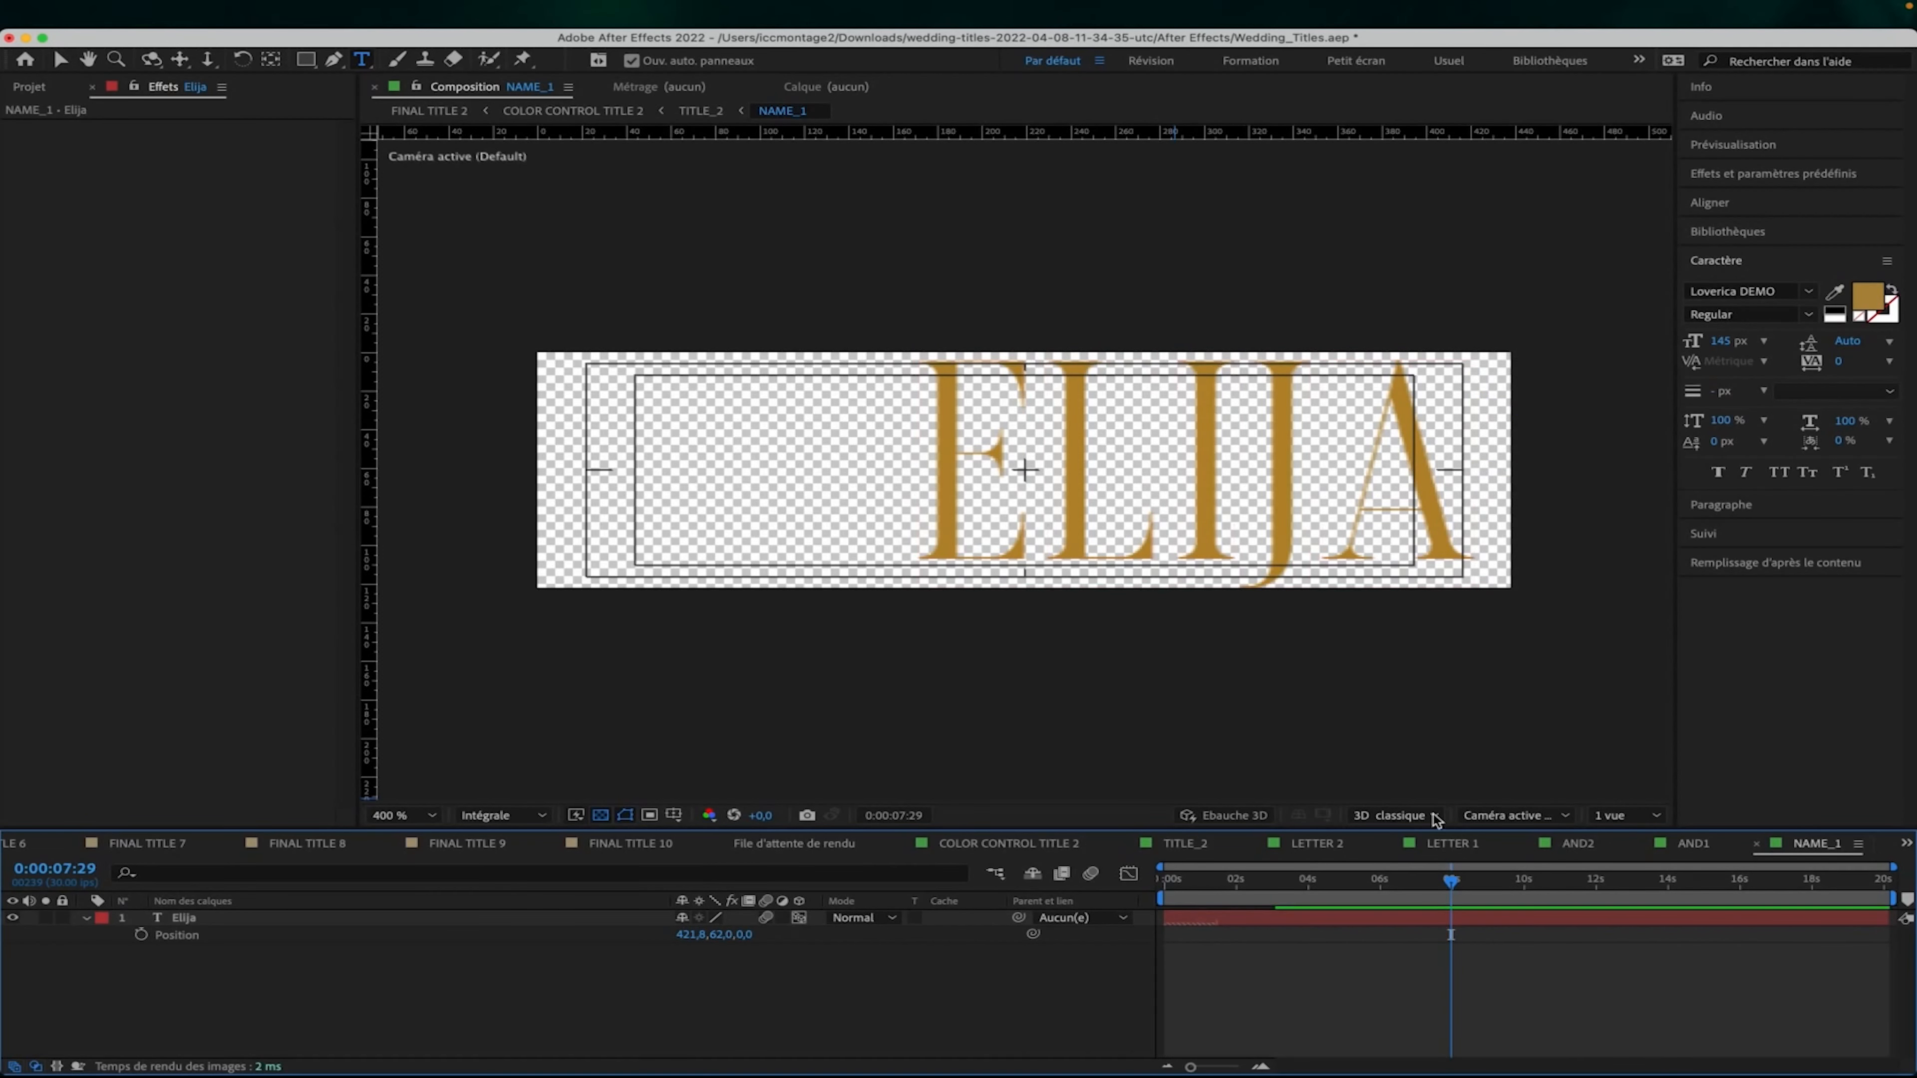
click(1190, 844)
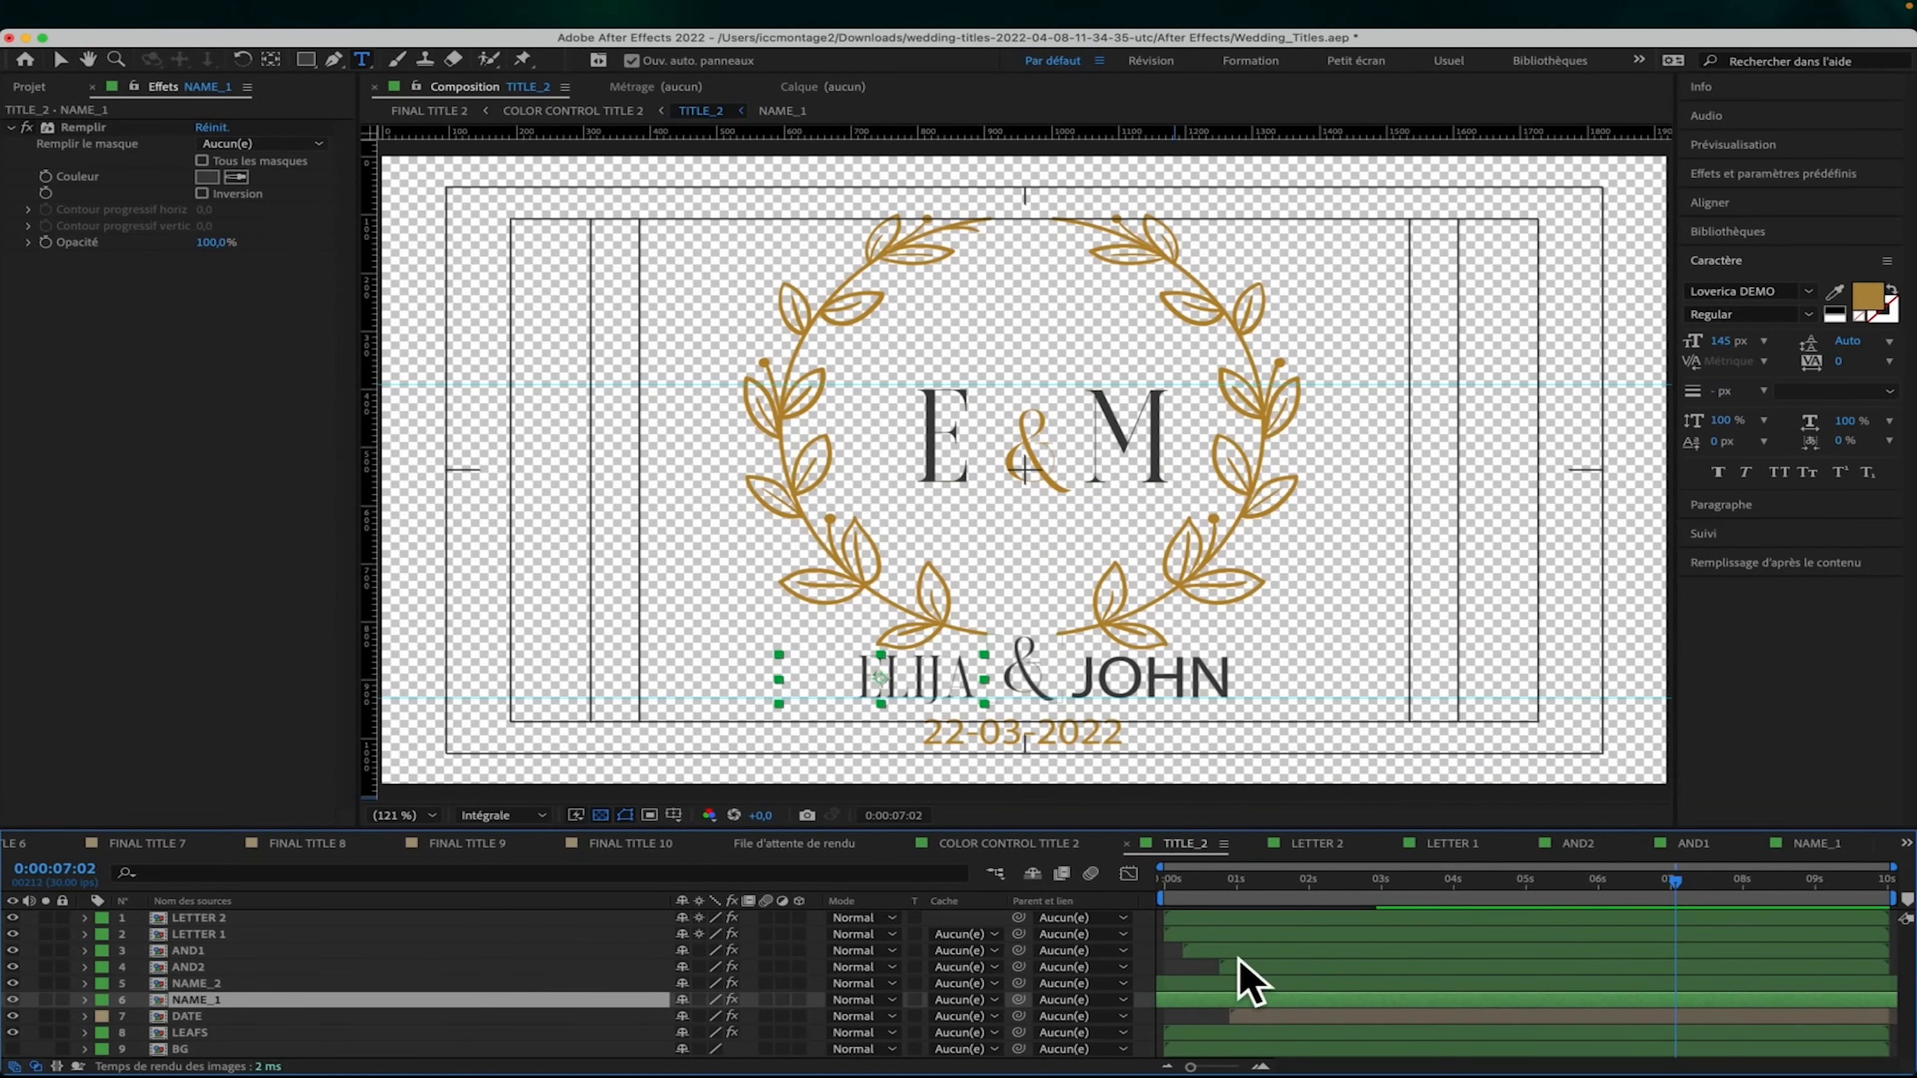
Open the NAME_2 composition and replace its placeholder text with the second partner's name.
click(245, 984)
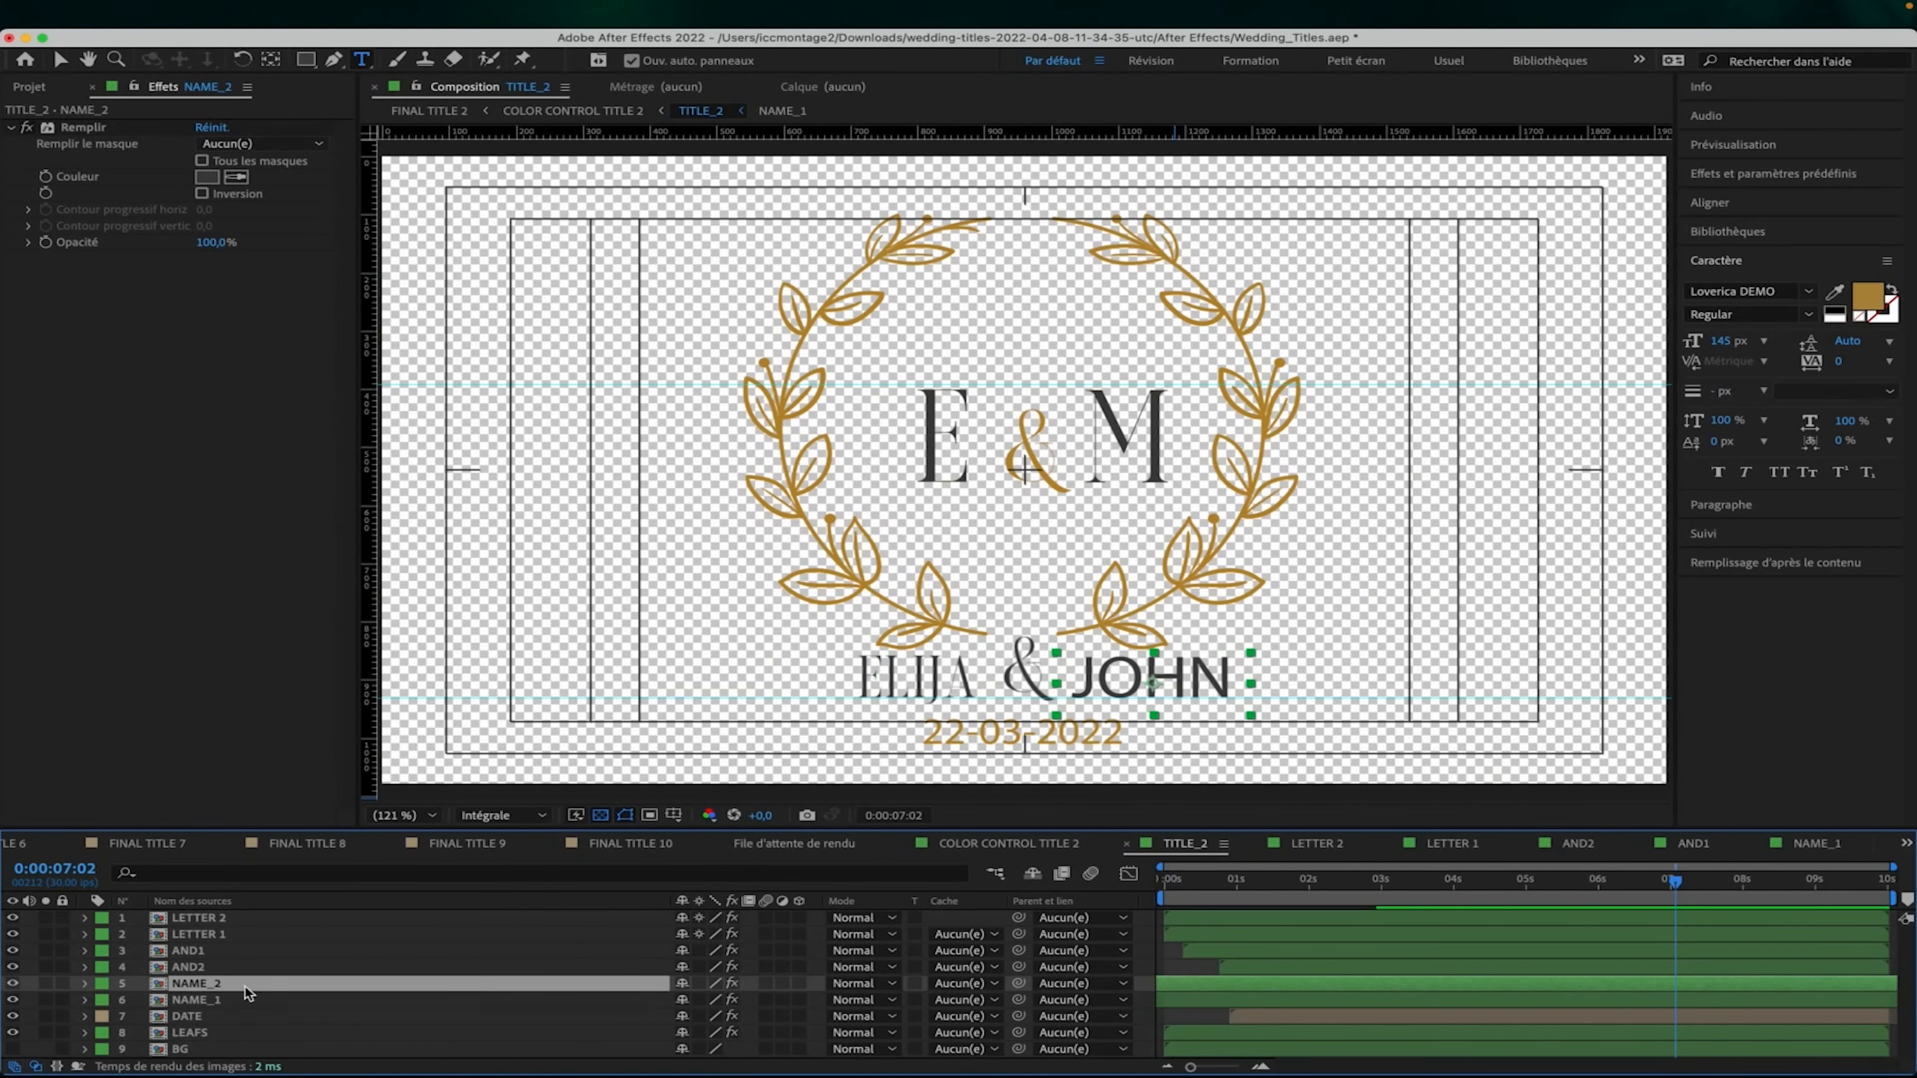
double_click(245, 987)
click(1287, 920)
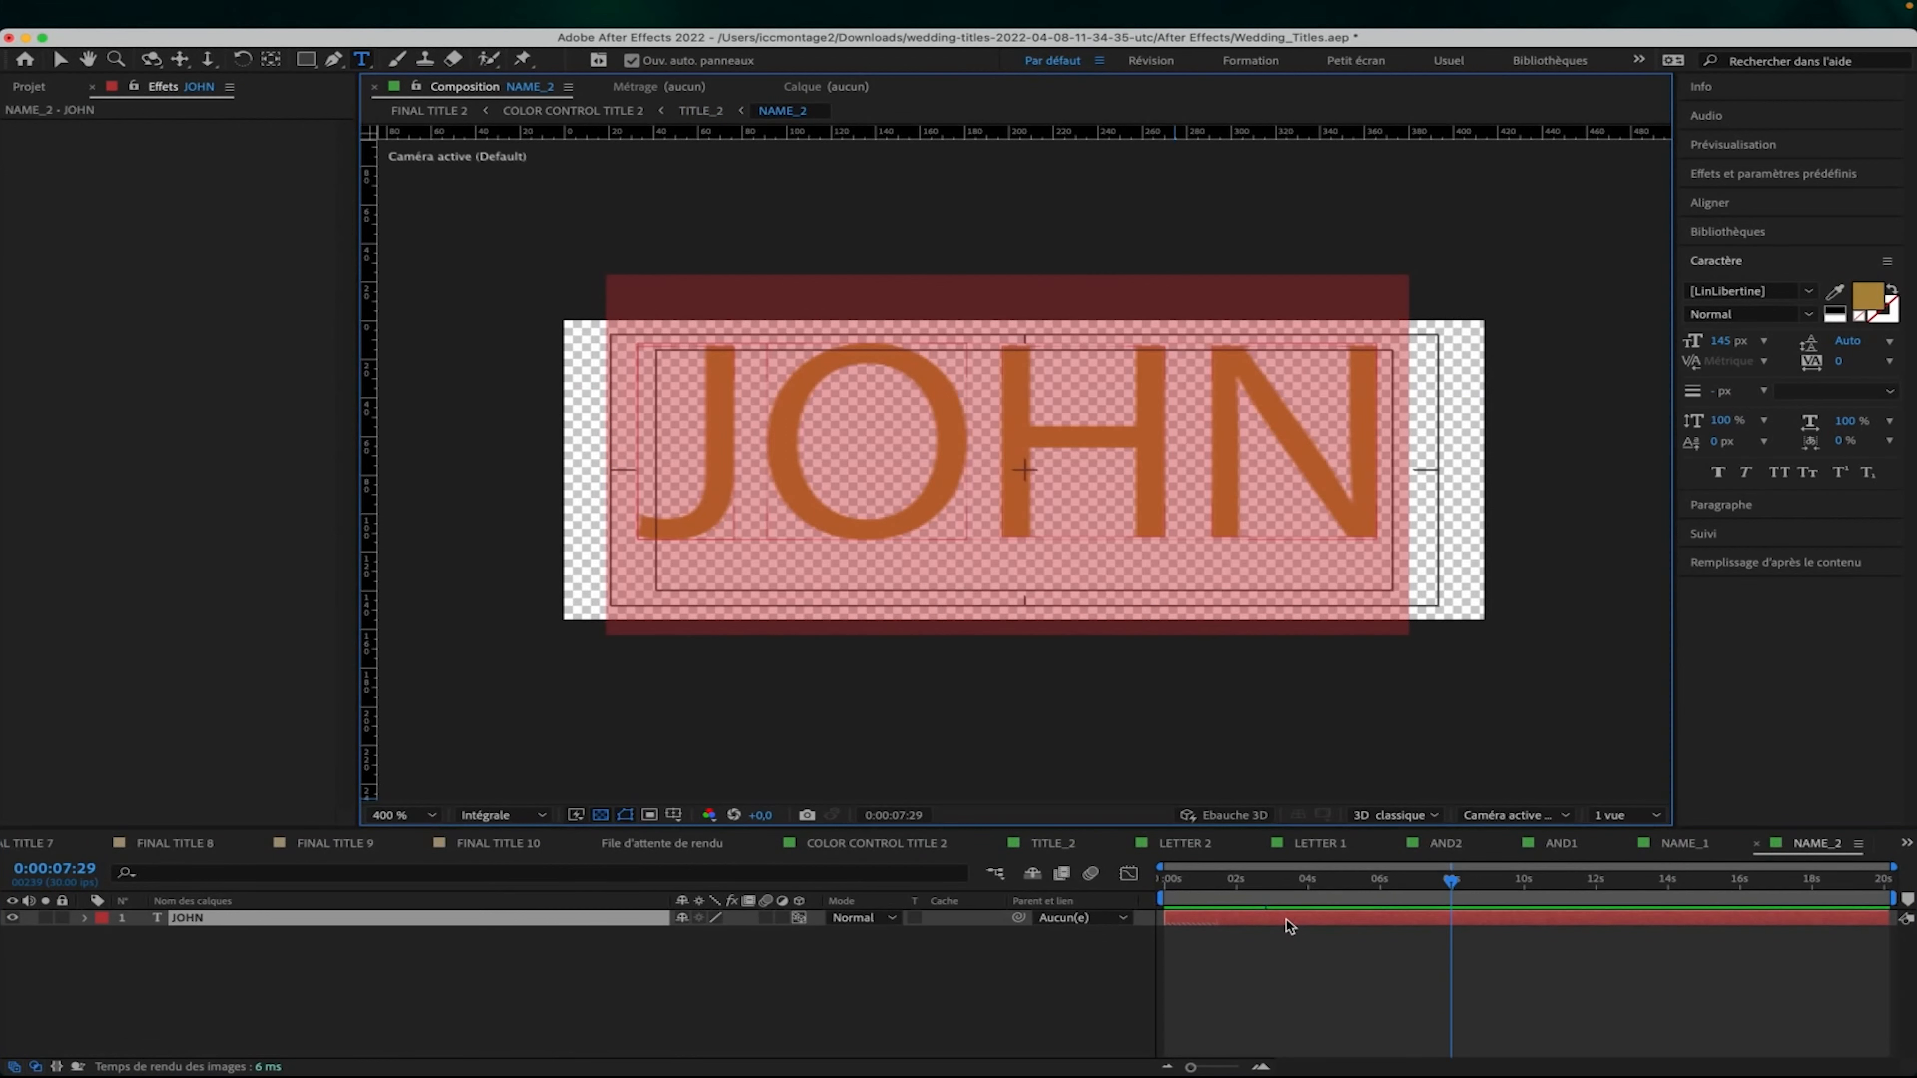
text(Maria)
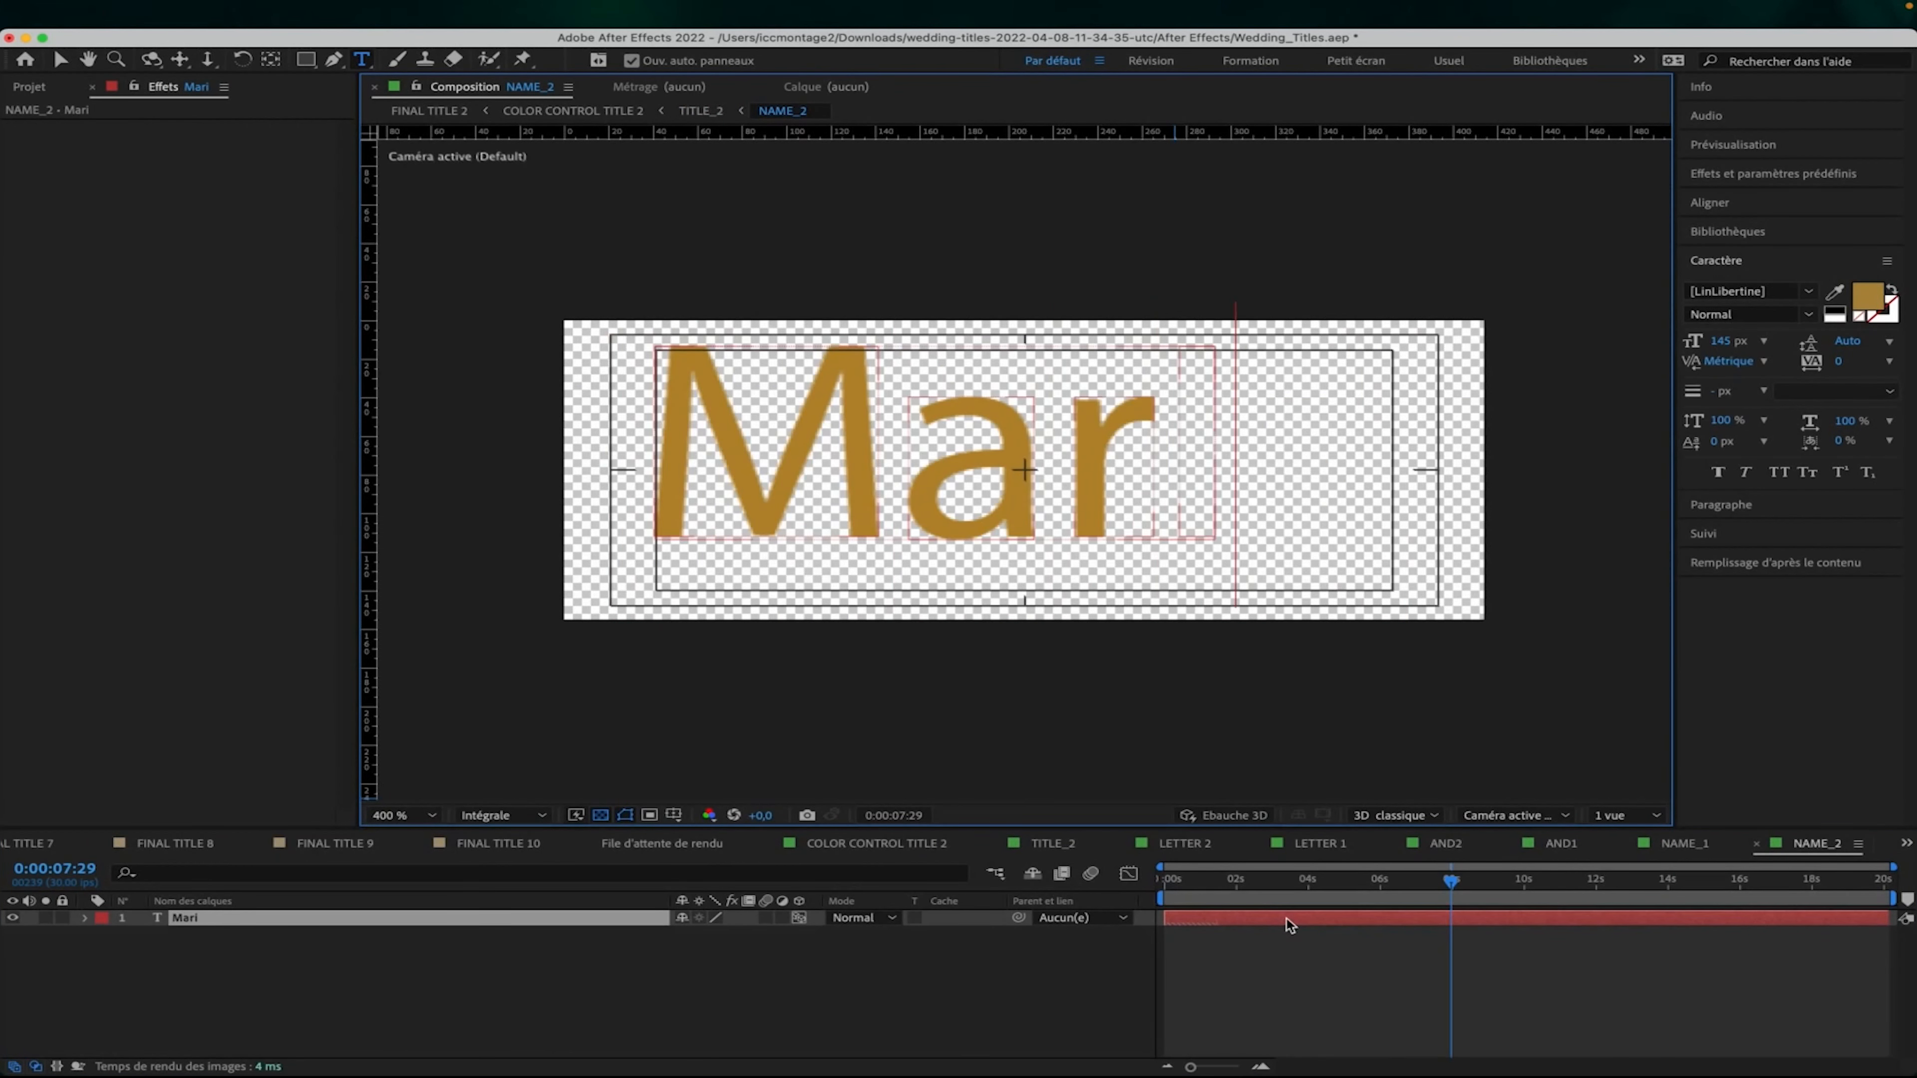
Change the font of the name in NAME_2 to Loverica DEMO, and return to TITLE_2.
double_click(1326, 919)
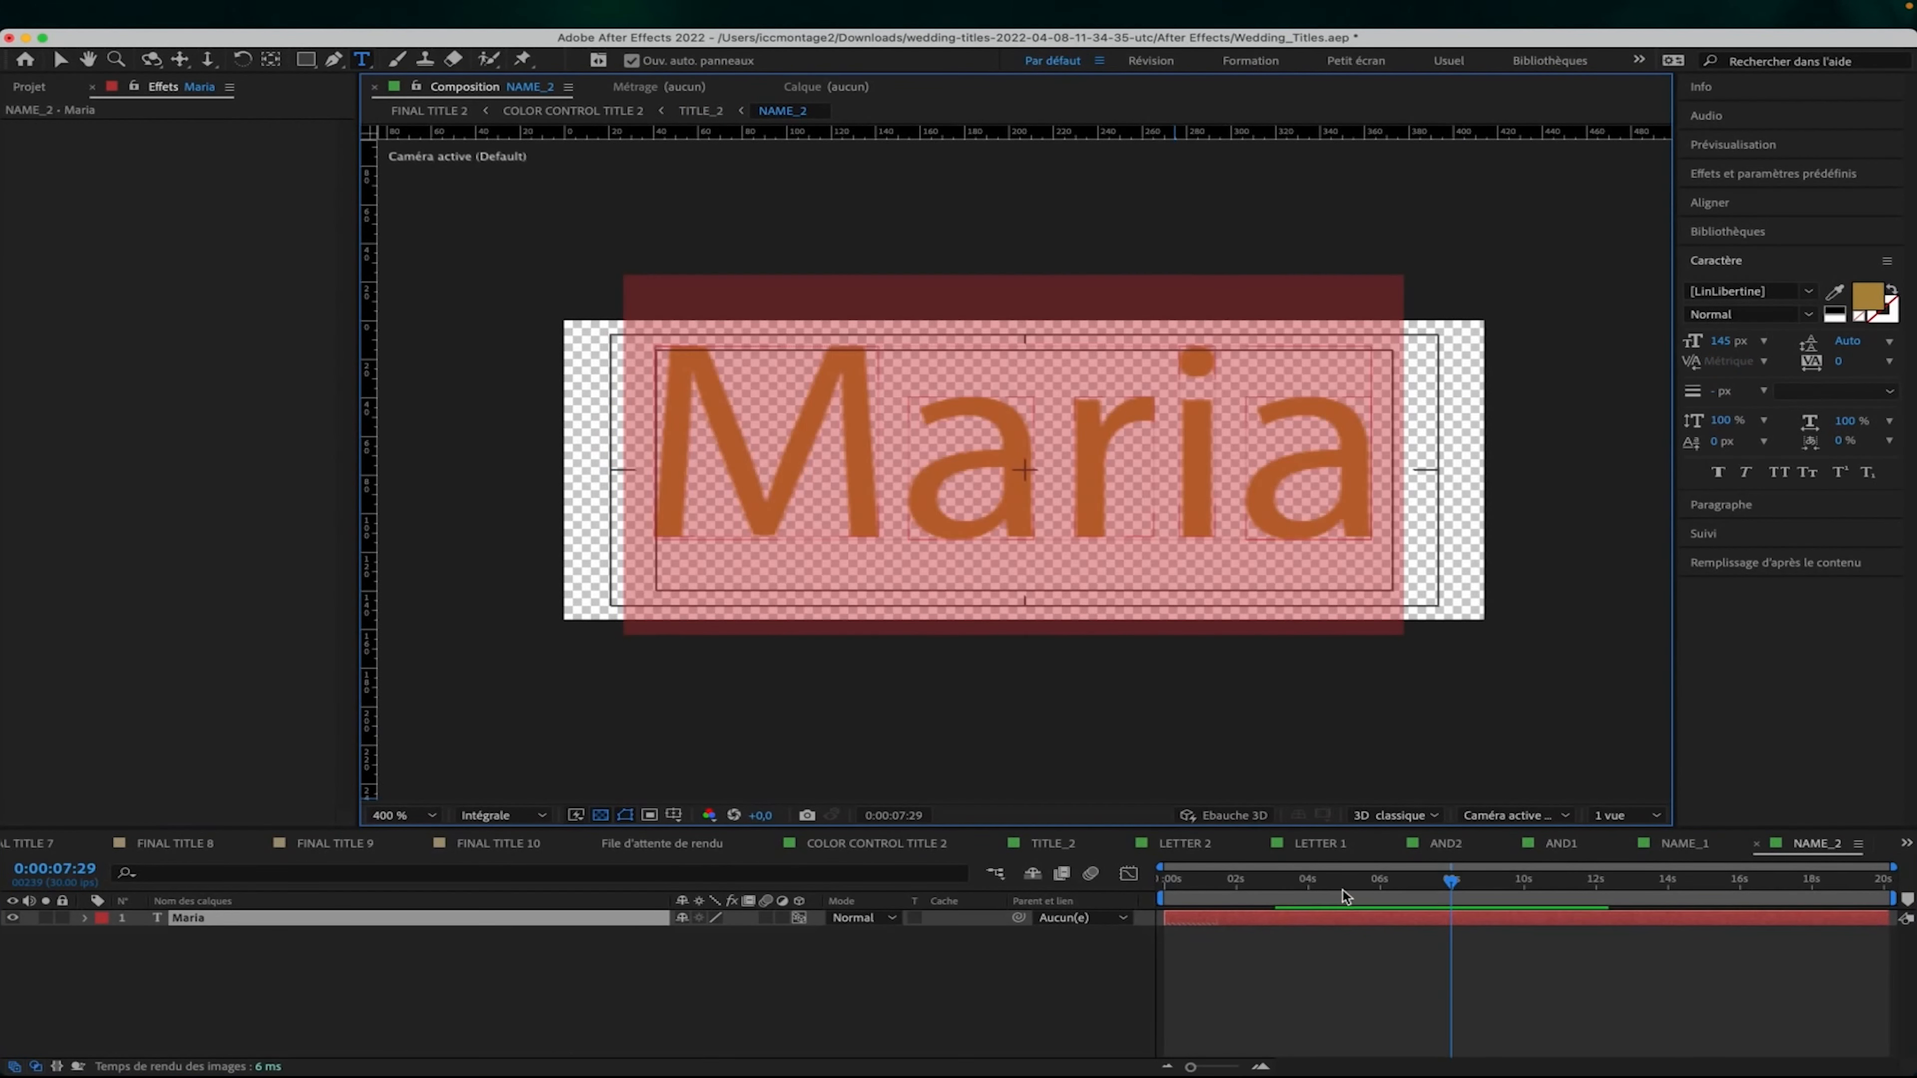
click(1775, 292)
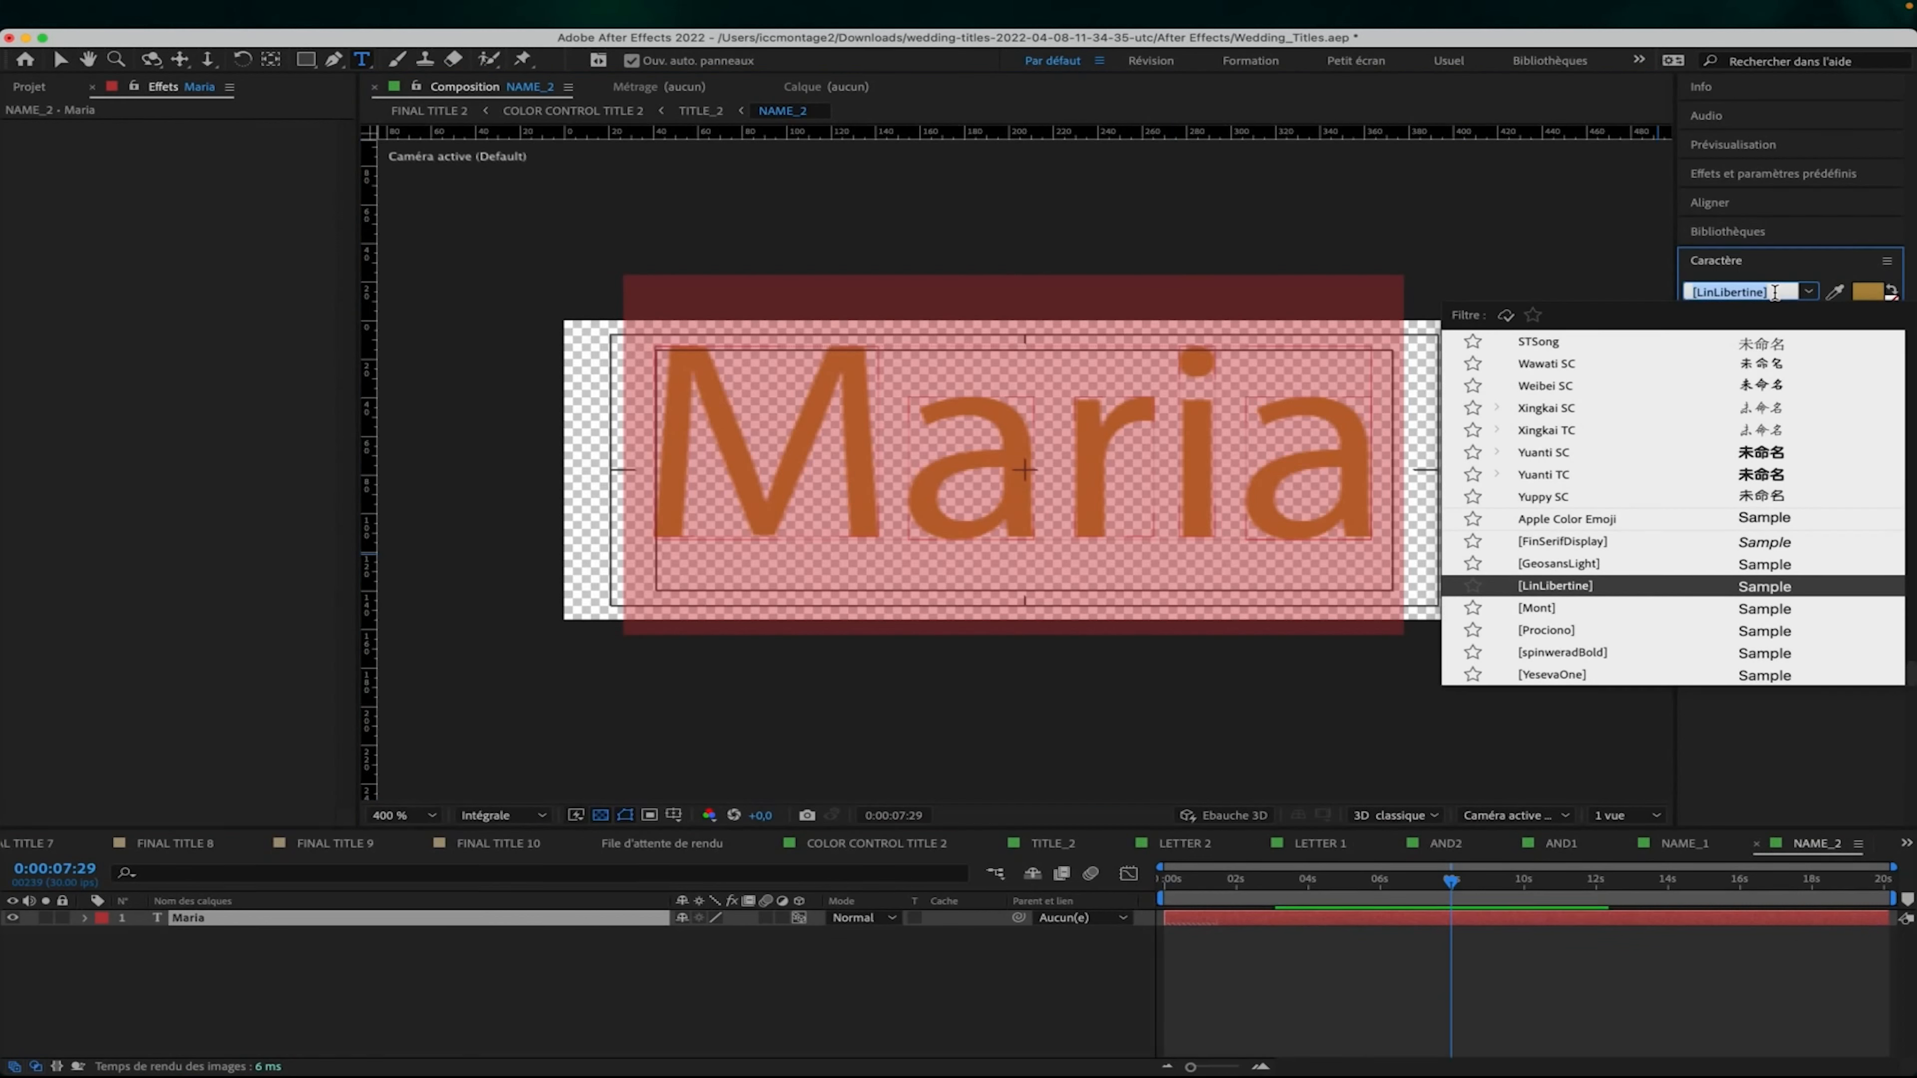
scroll(1660, 397, up, 20)
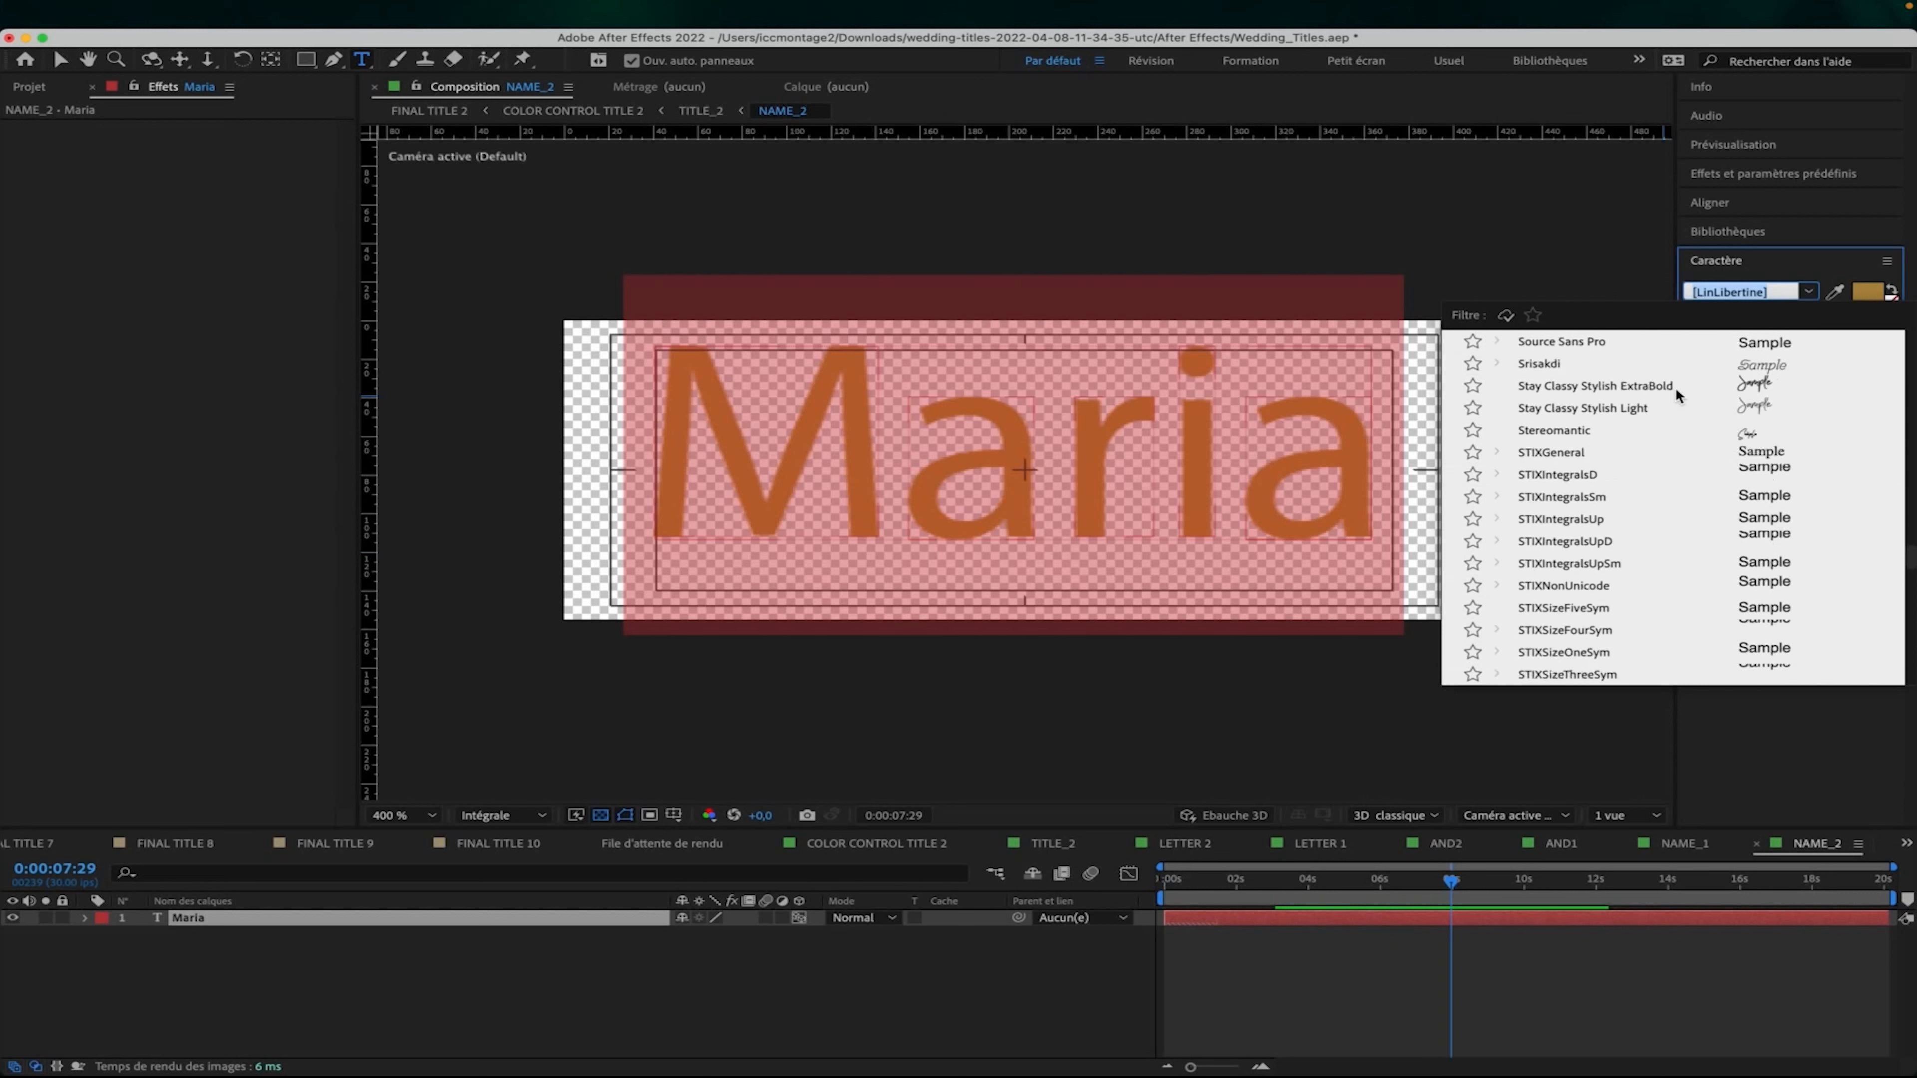
scroll(1674, 387, up, 10)
click(1597, 339)
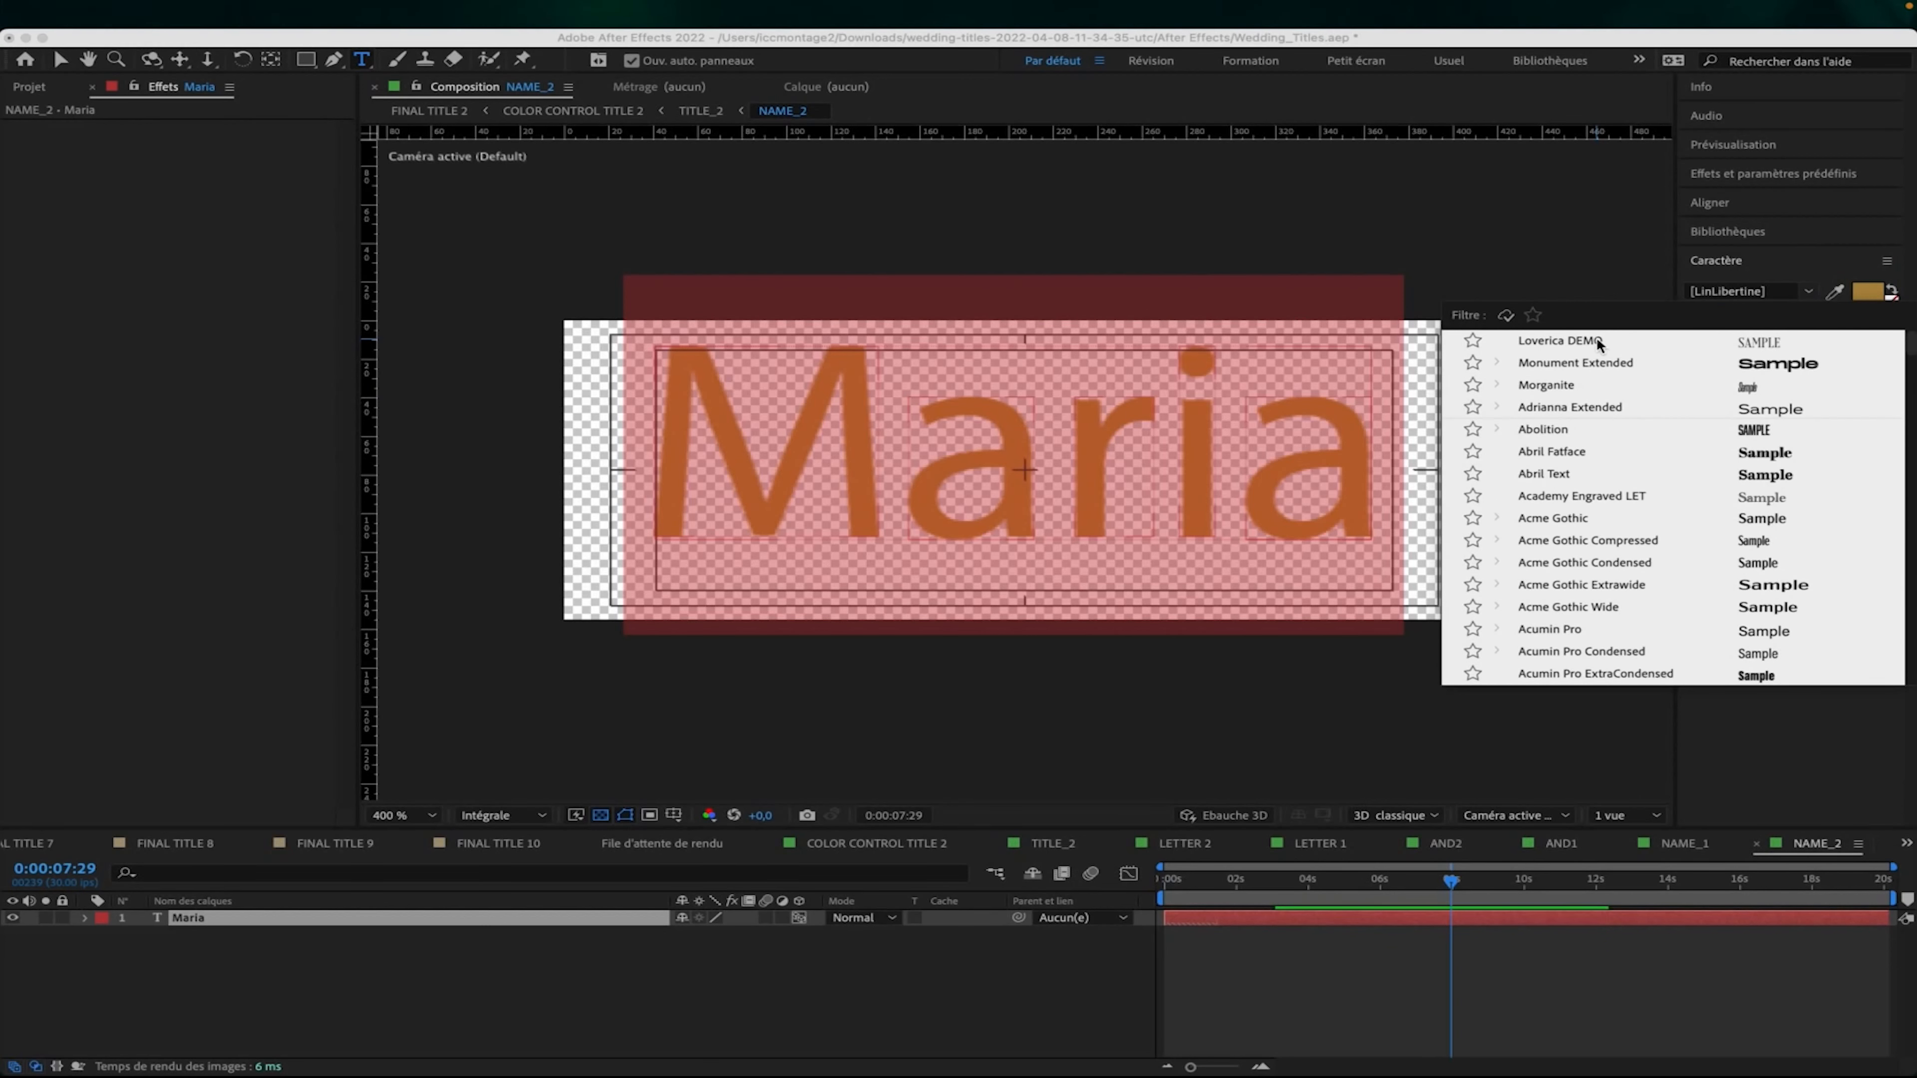
click(962, 1028)
click(1051, 843)
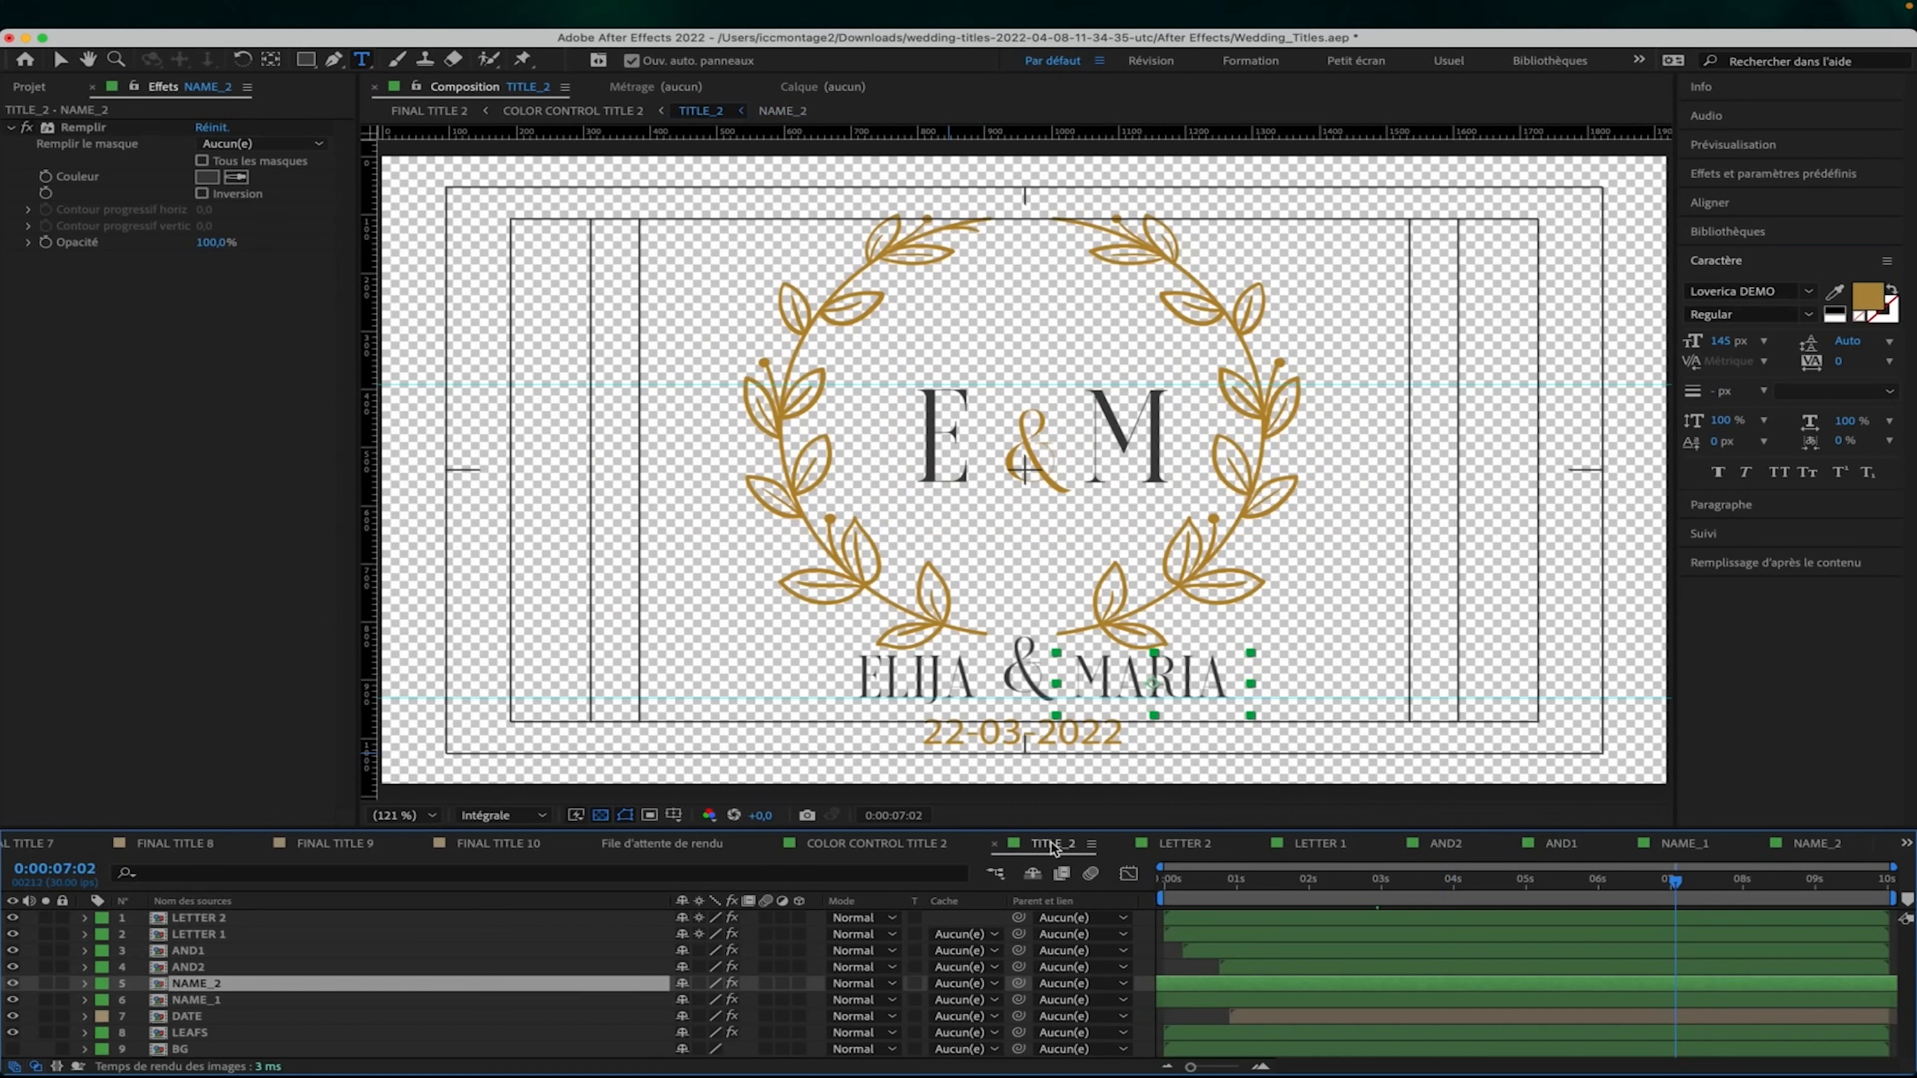
Open the DATE composition and change the font of its date text to Loverica DEMO.
click(1258, 996)
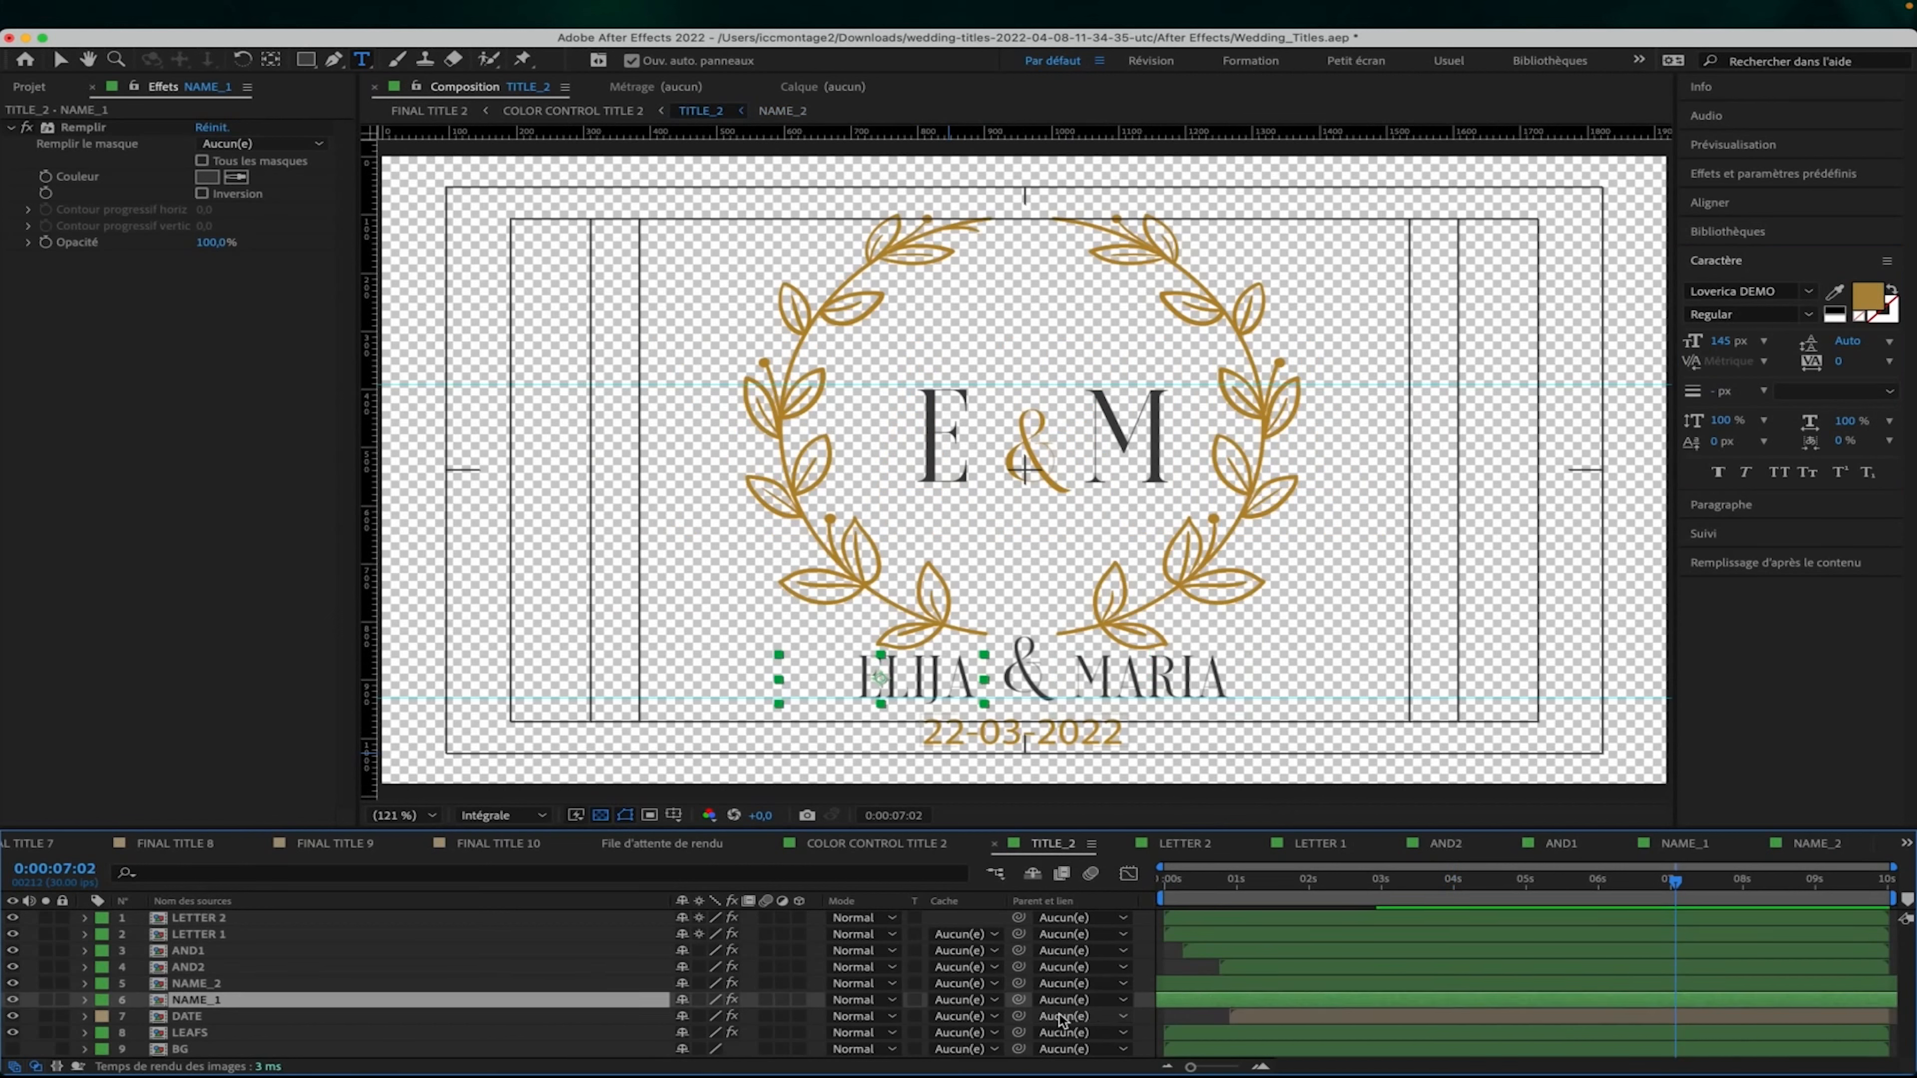
click(332, 1017)
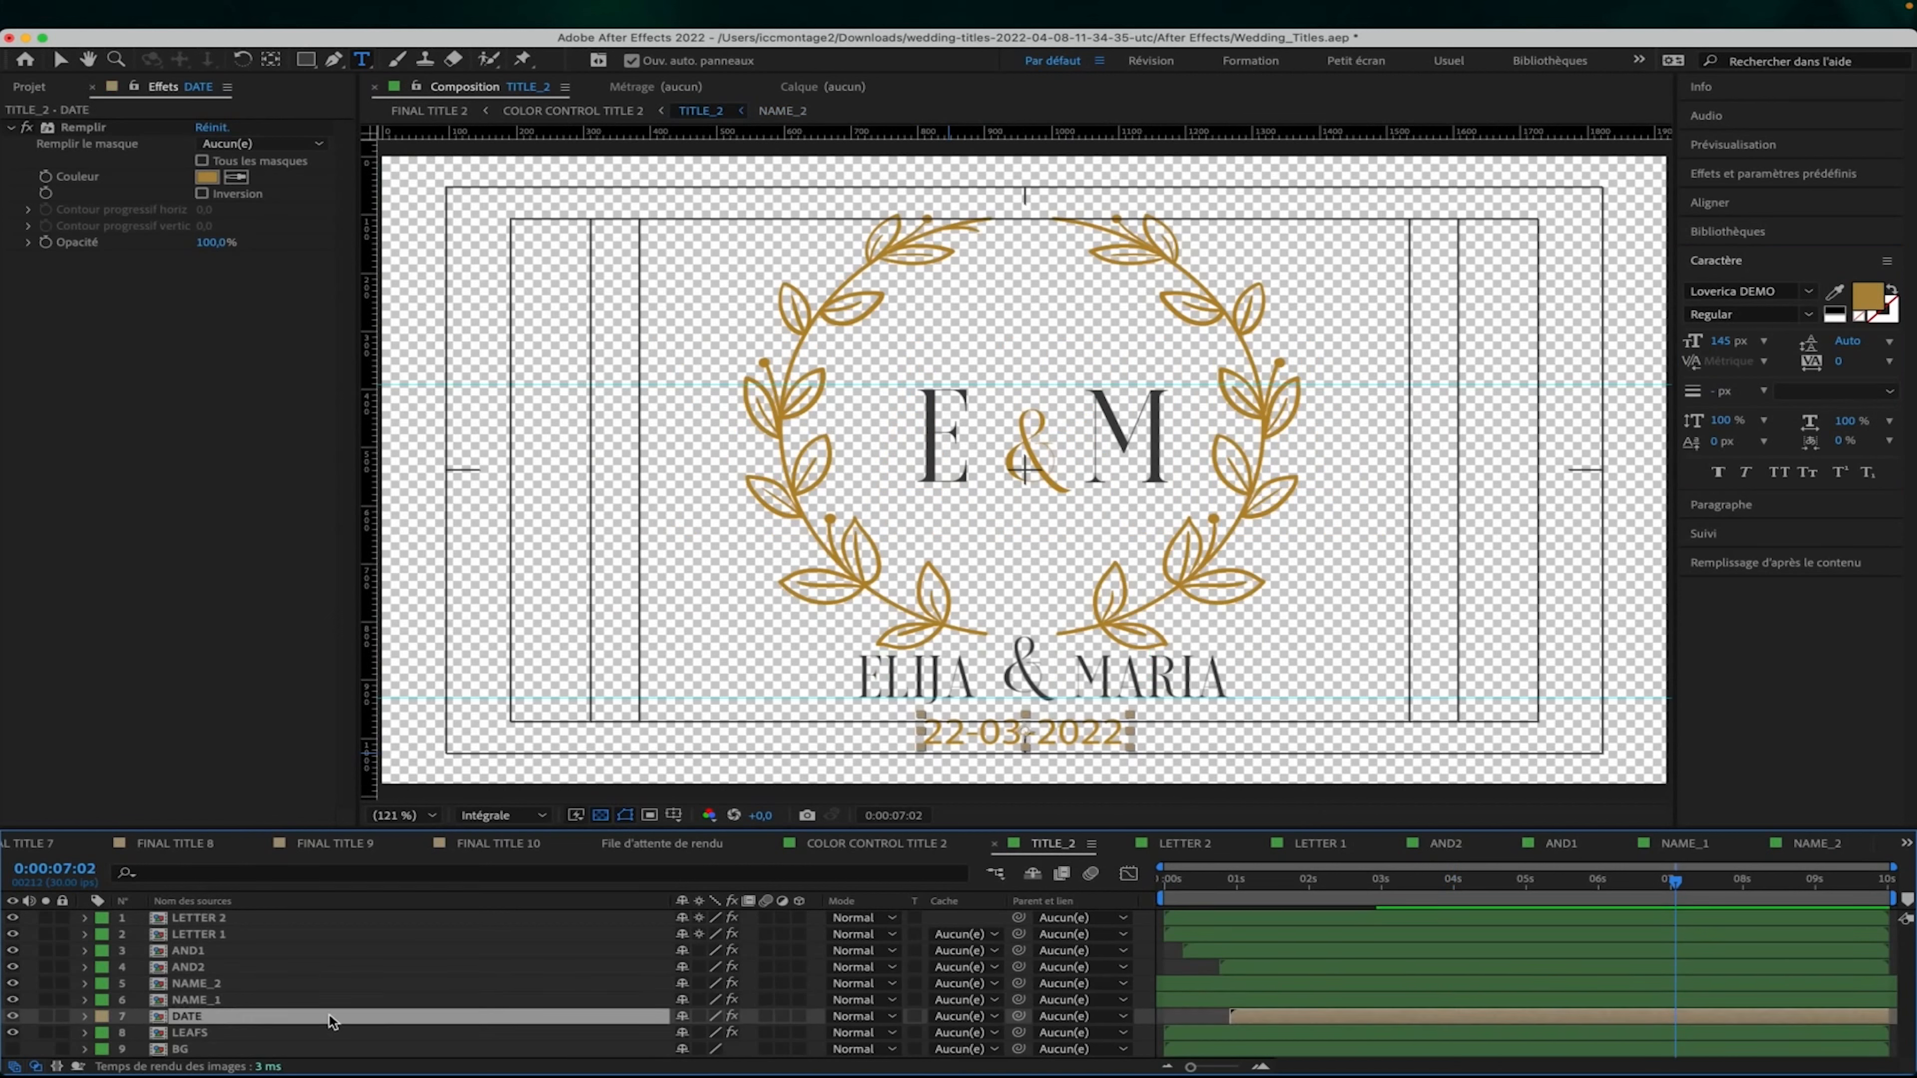
double_click(1452, 1014)
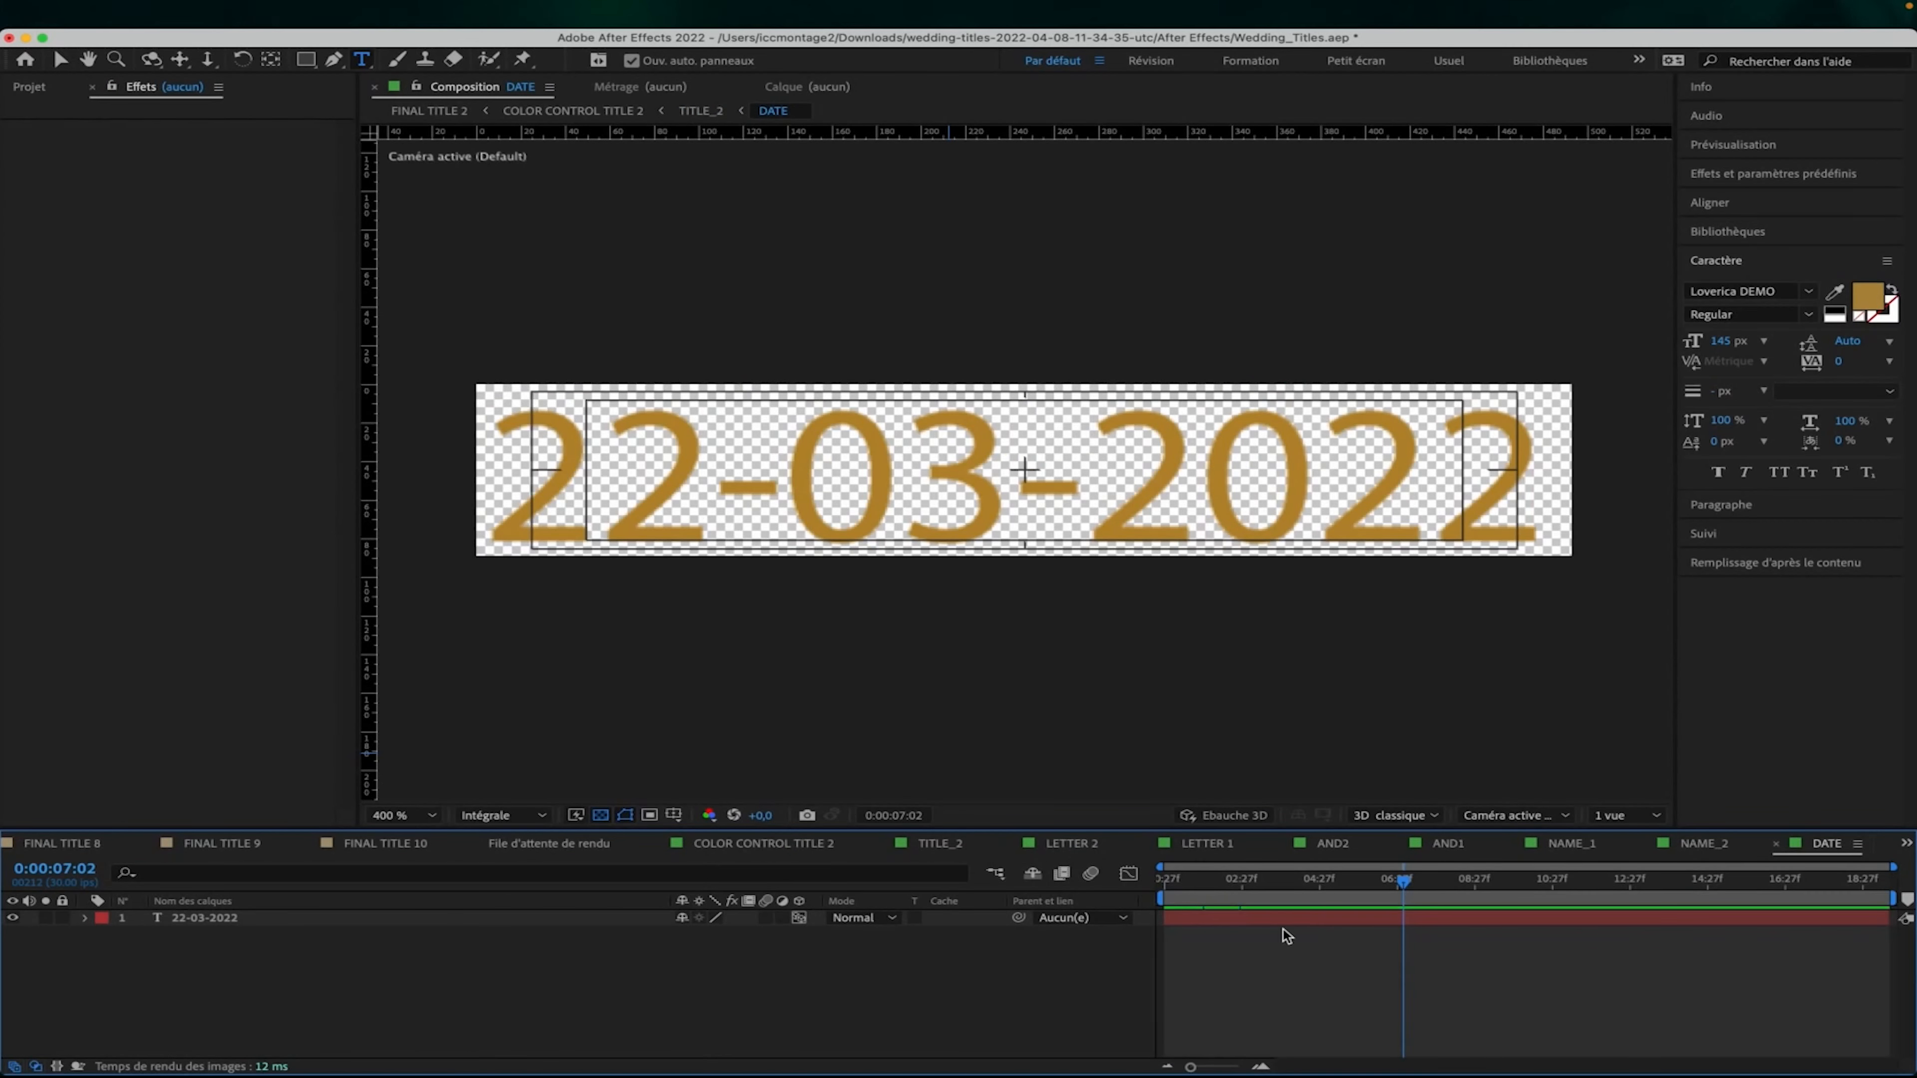
double_click(1265, 916)
click(668, 442)
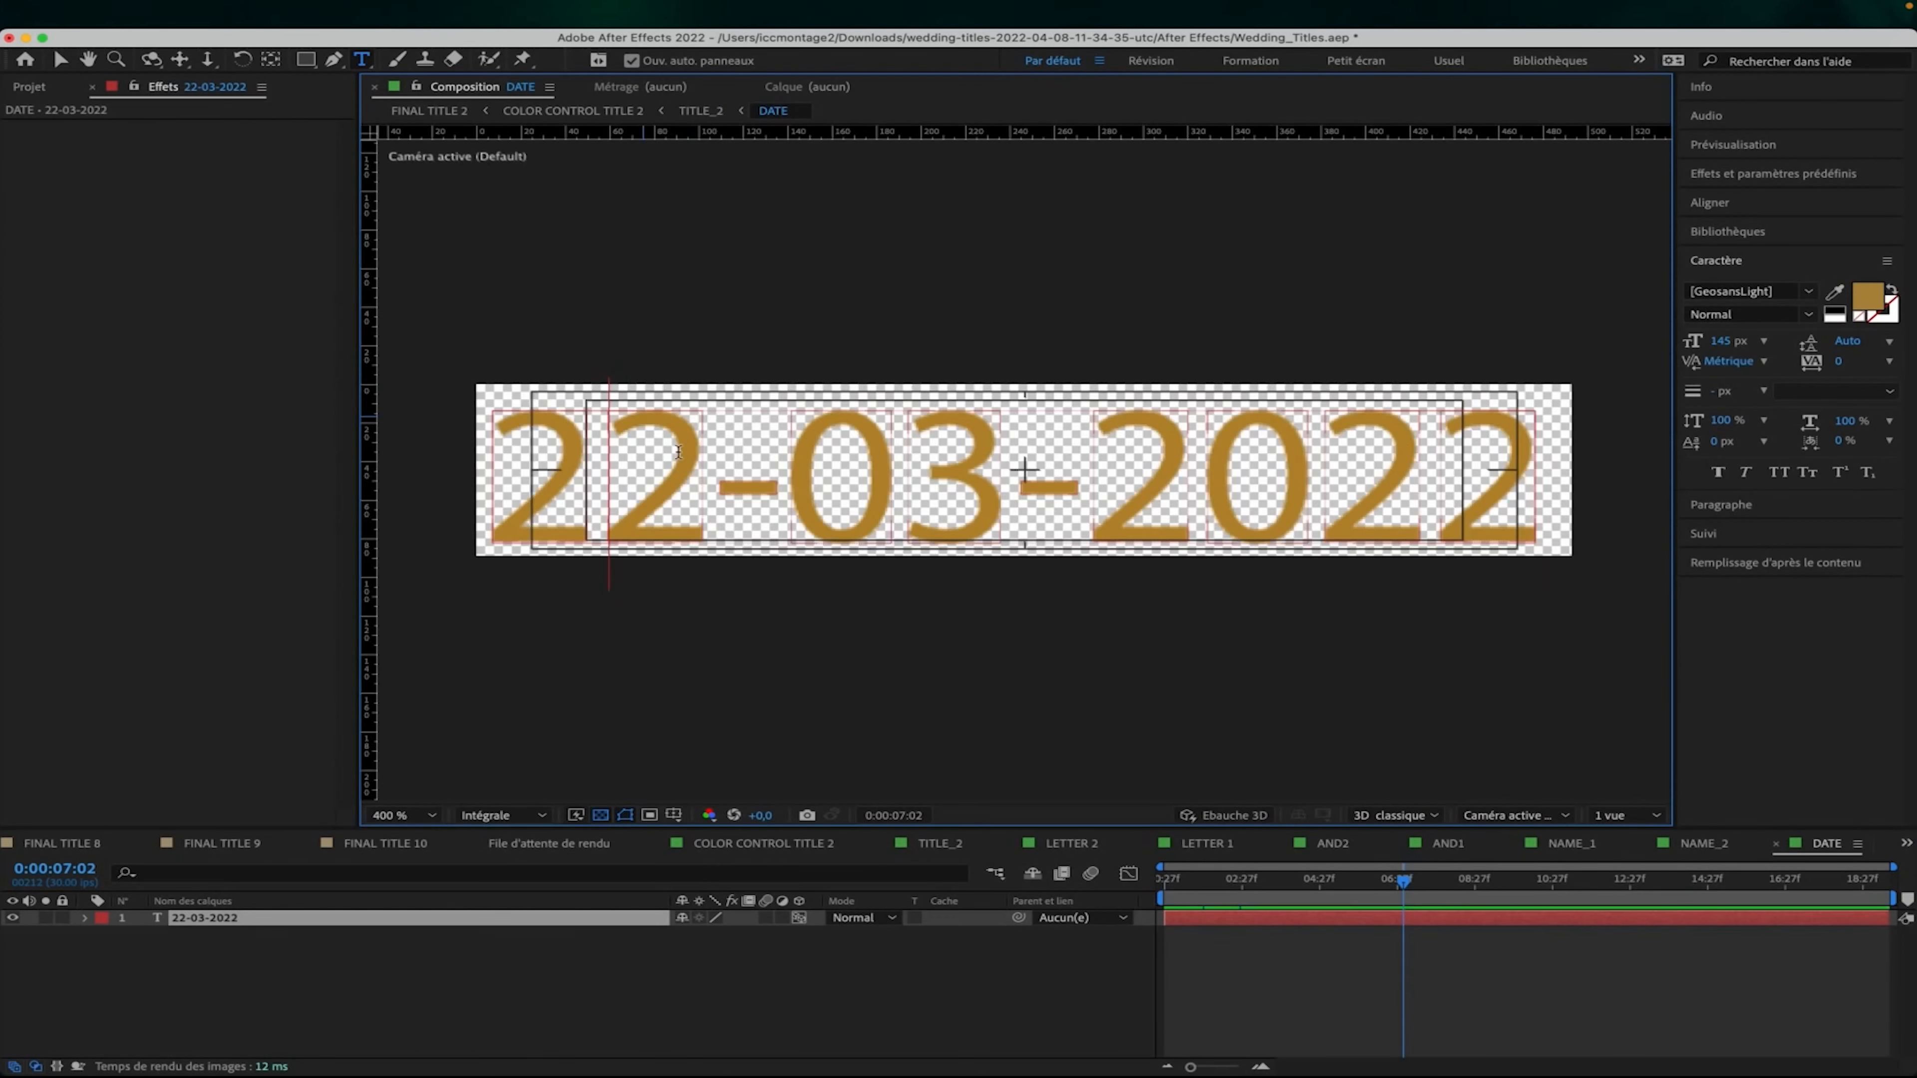
double_click(1249, 921)
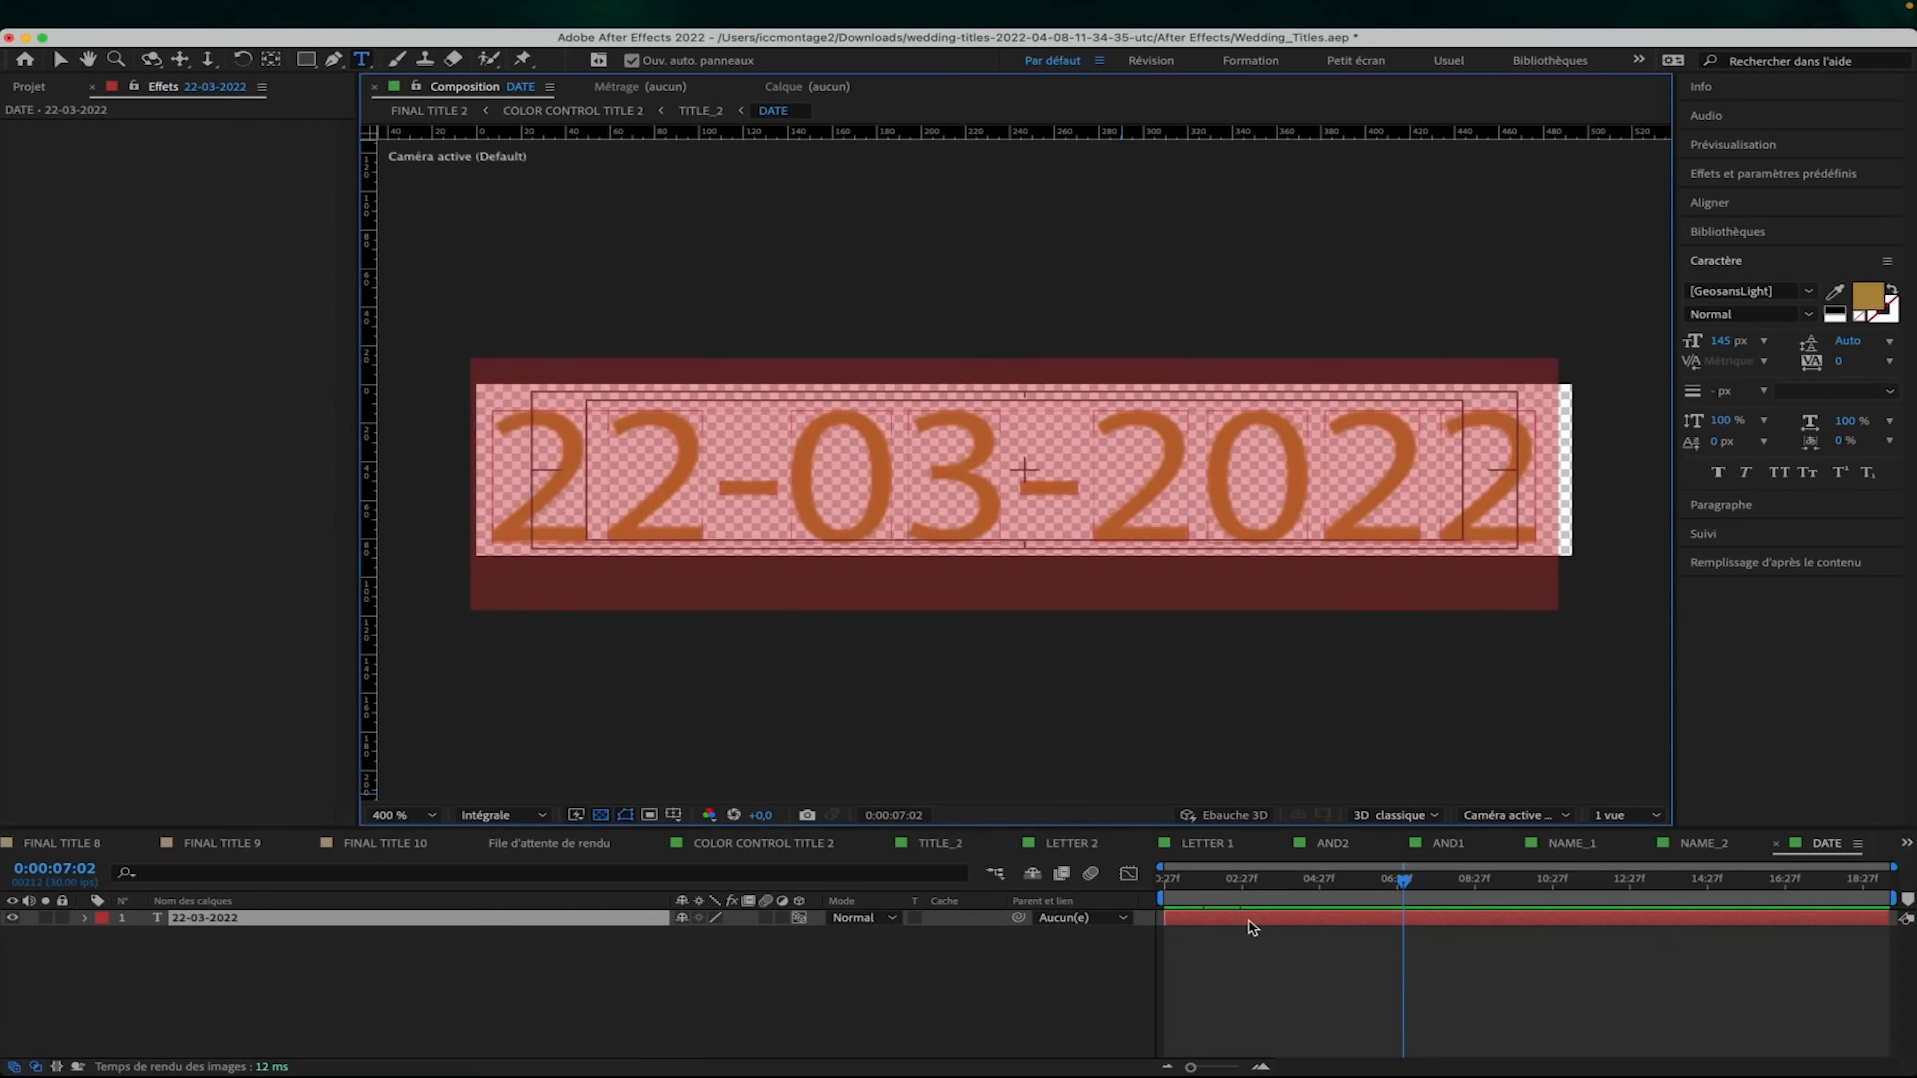
click(1808, 291)
scroll(1708, 384, up, 20)
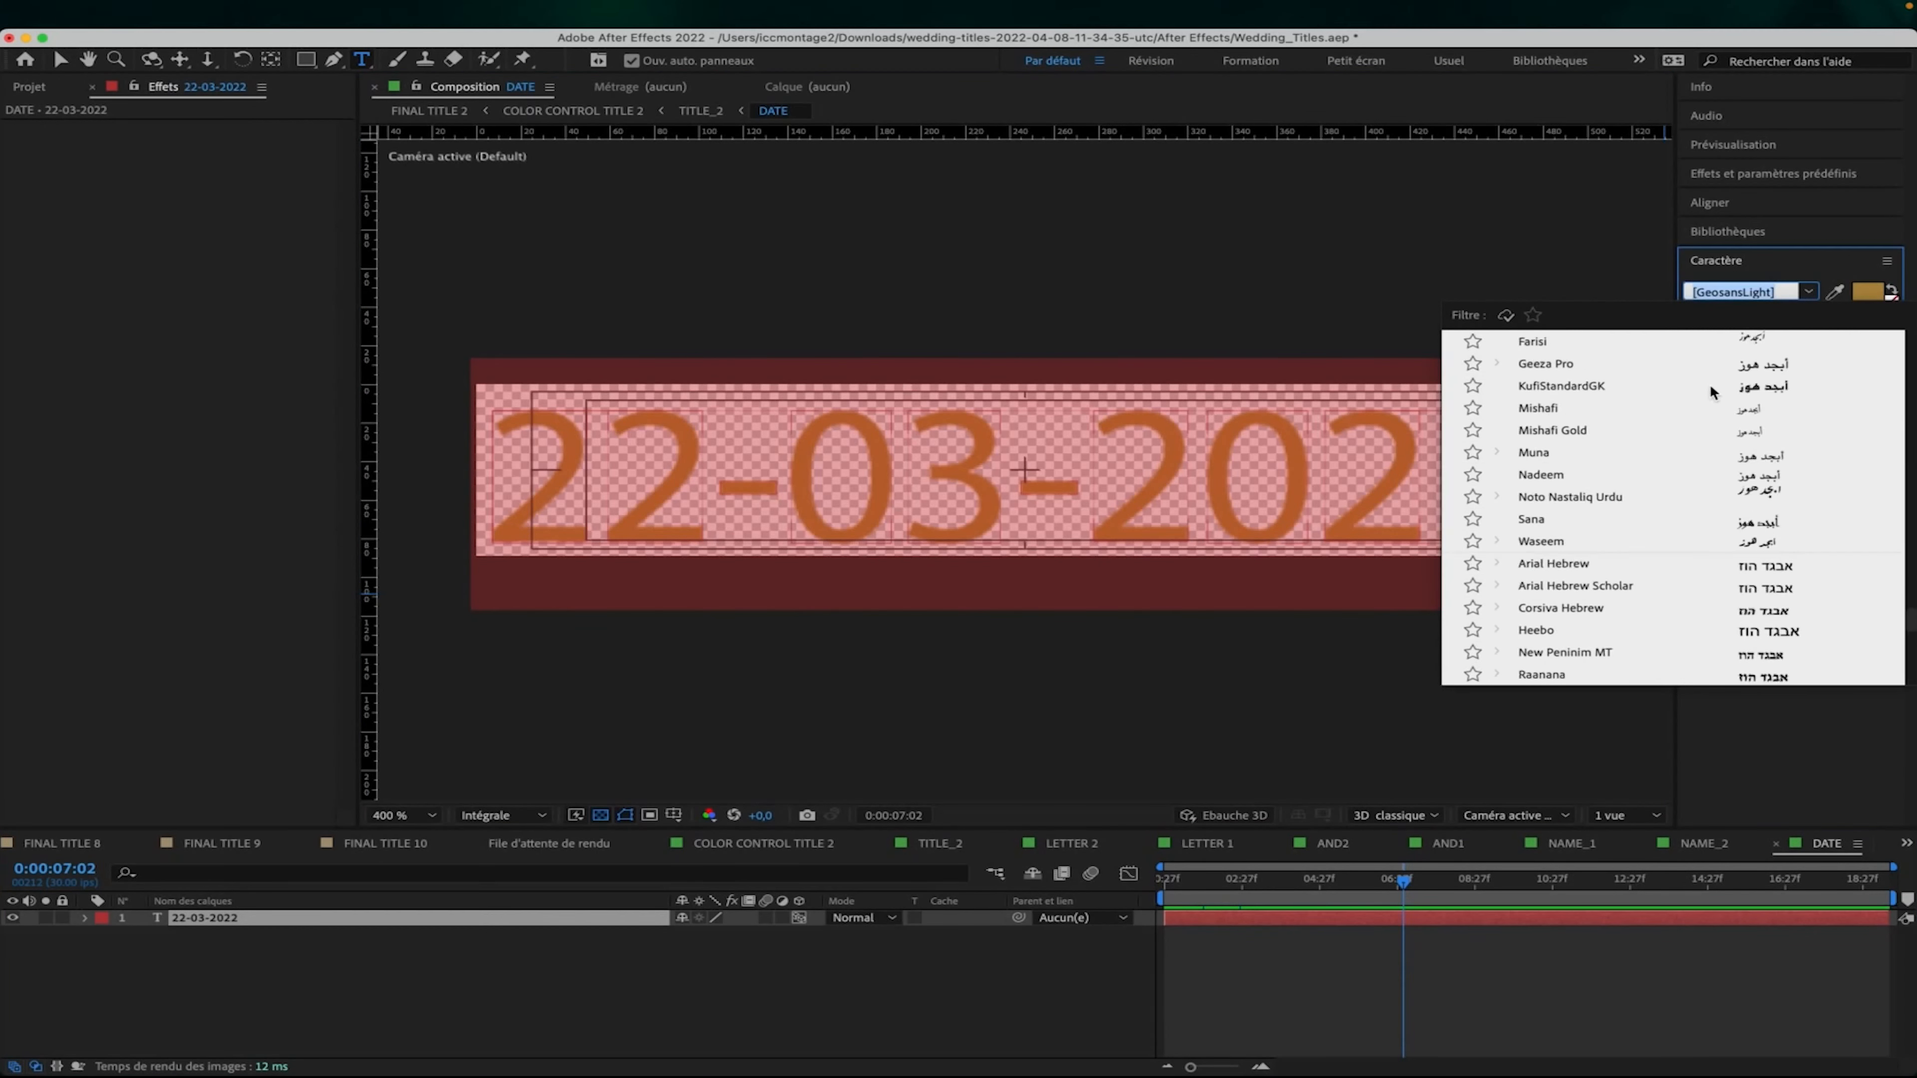
click(1615, 342)
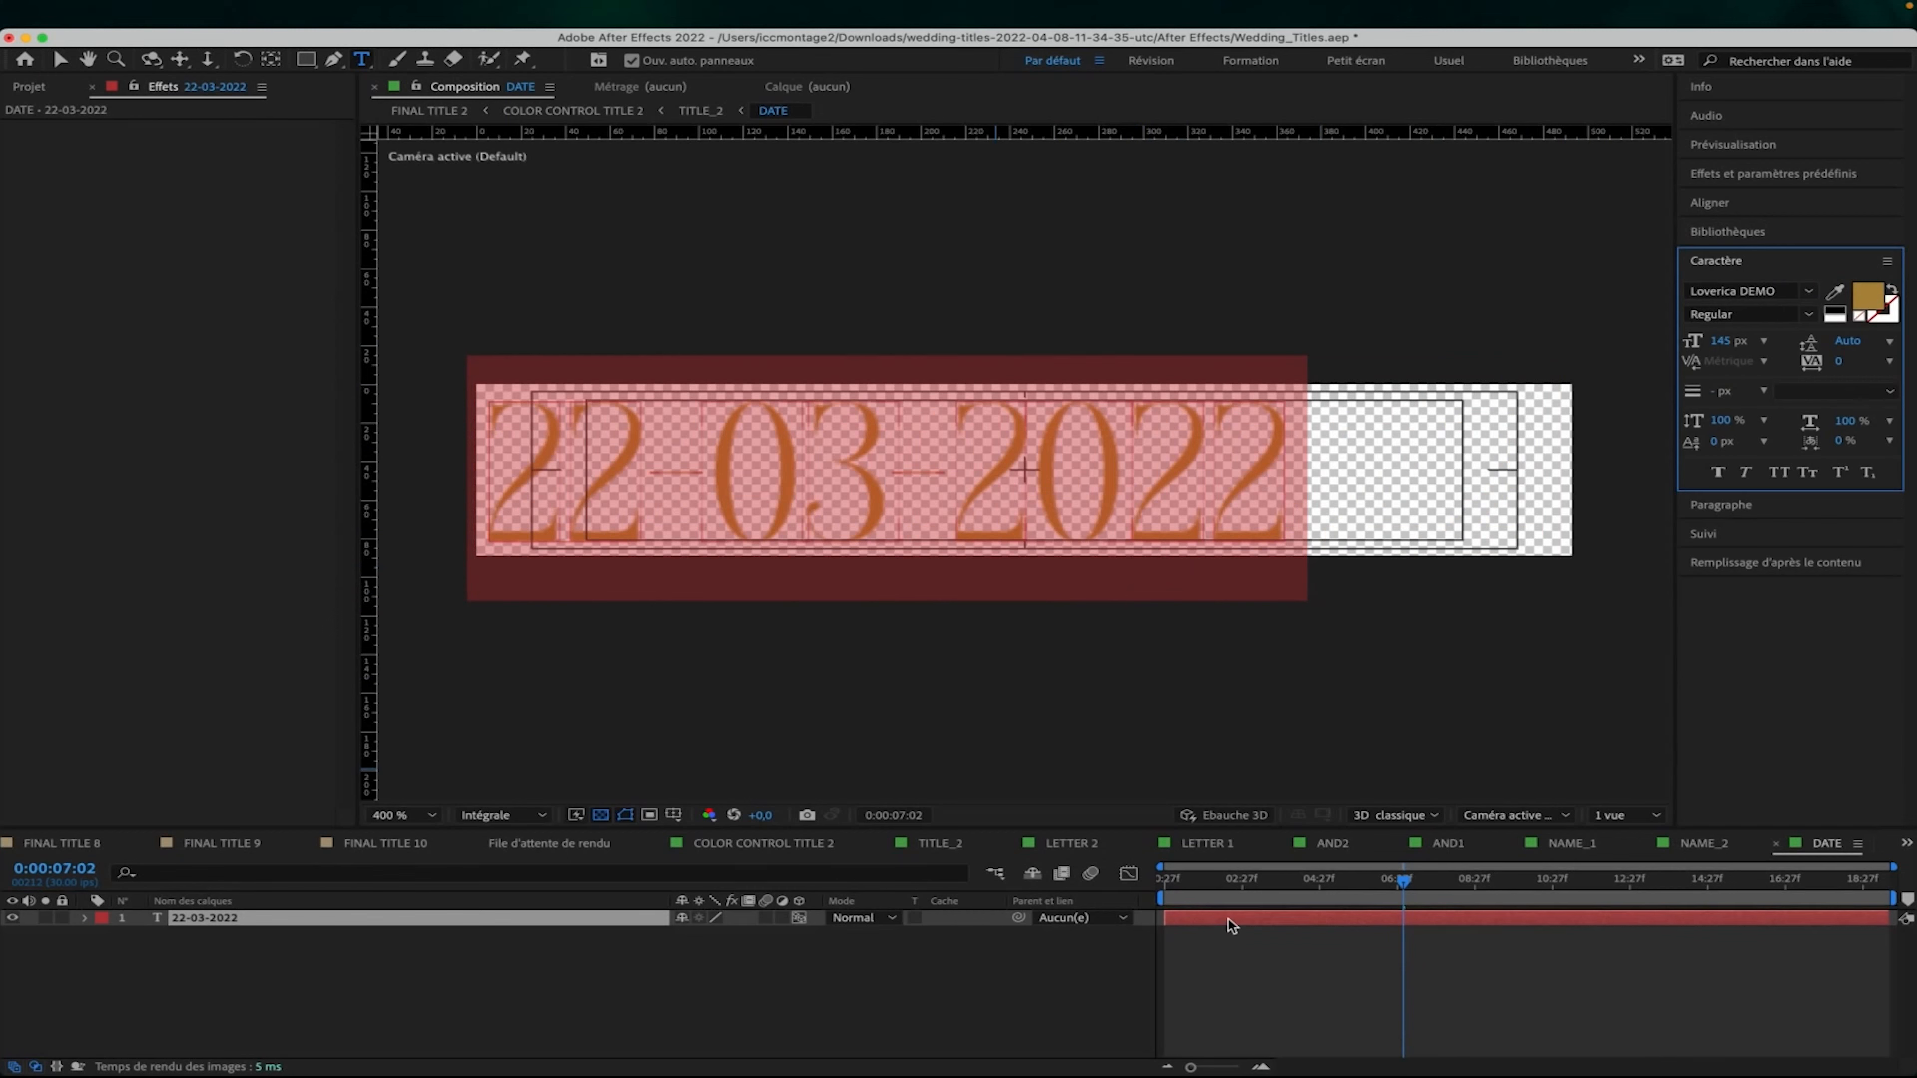
Centre the date text in the DATE composition by setting its horizontal position to 306.
click(1228, 920)
key(p)
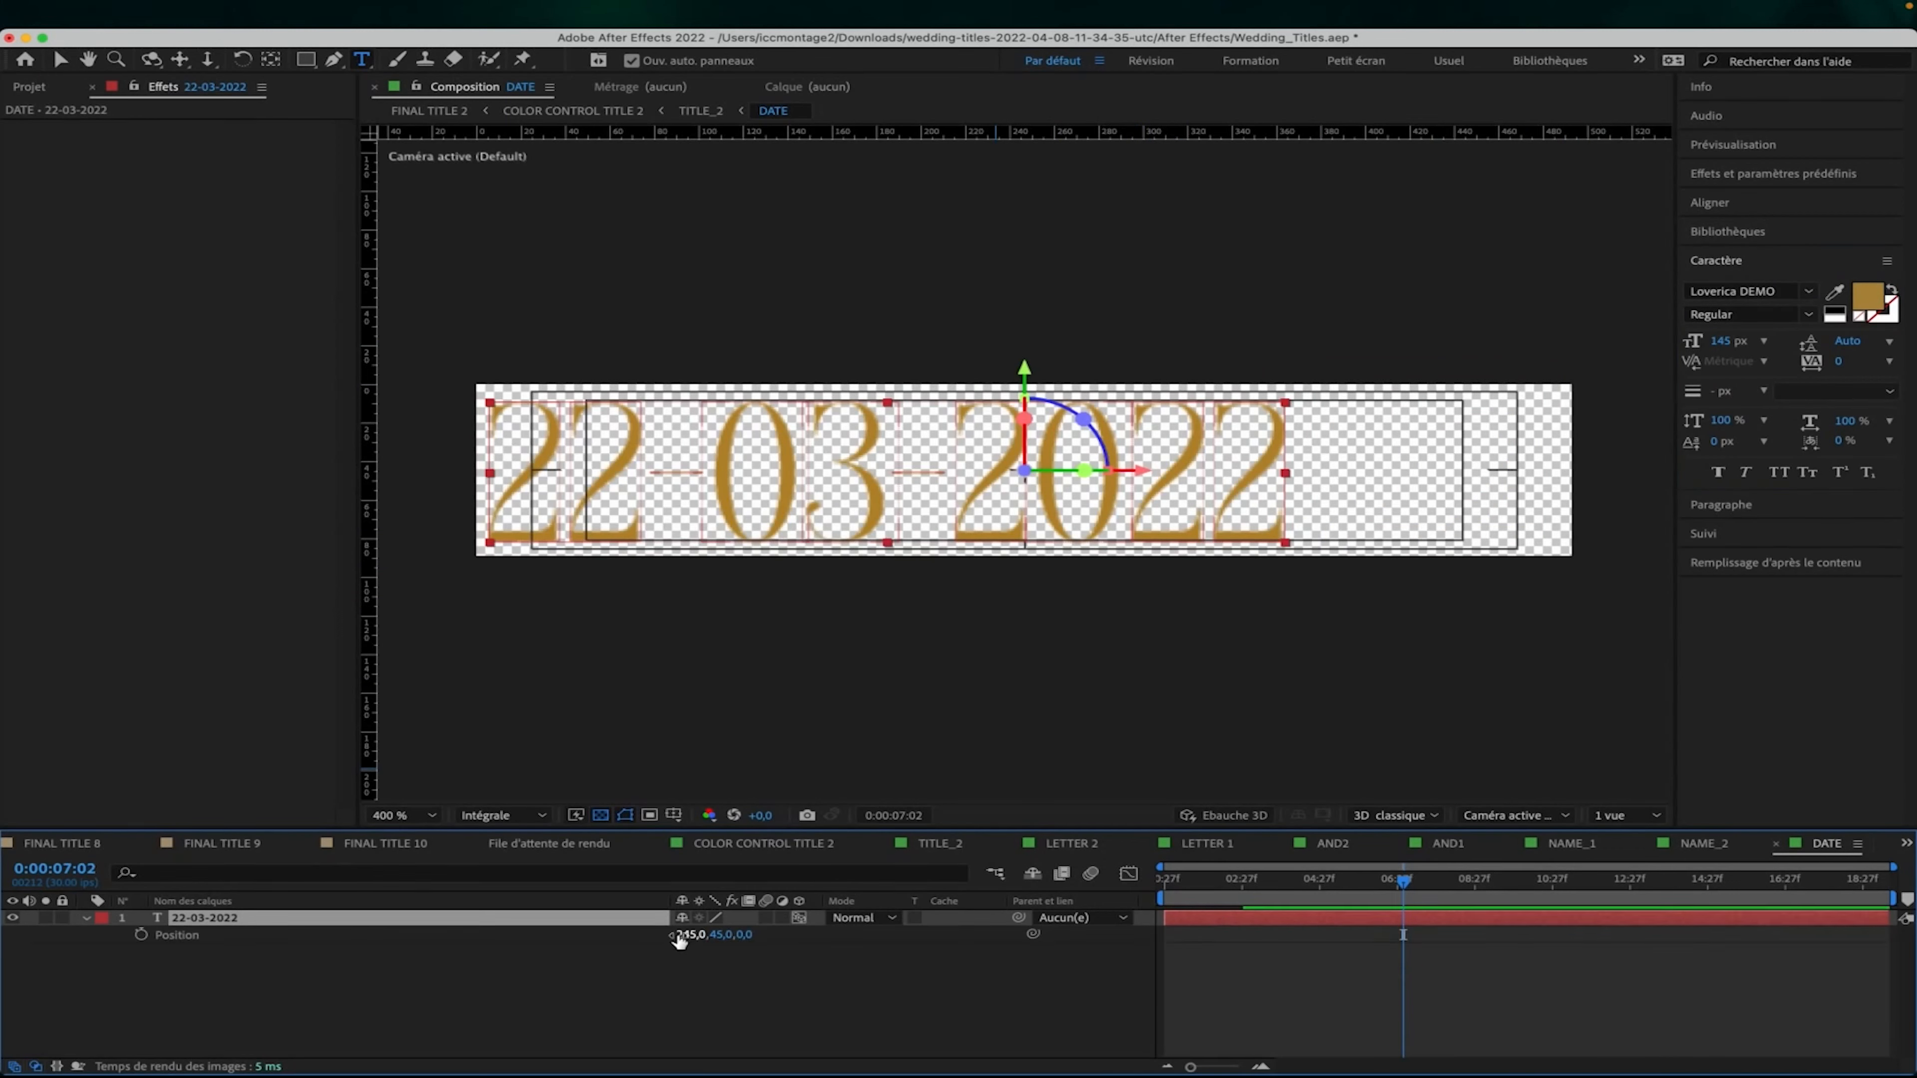
drag(678, 937, 761, 937)
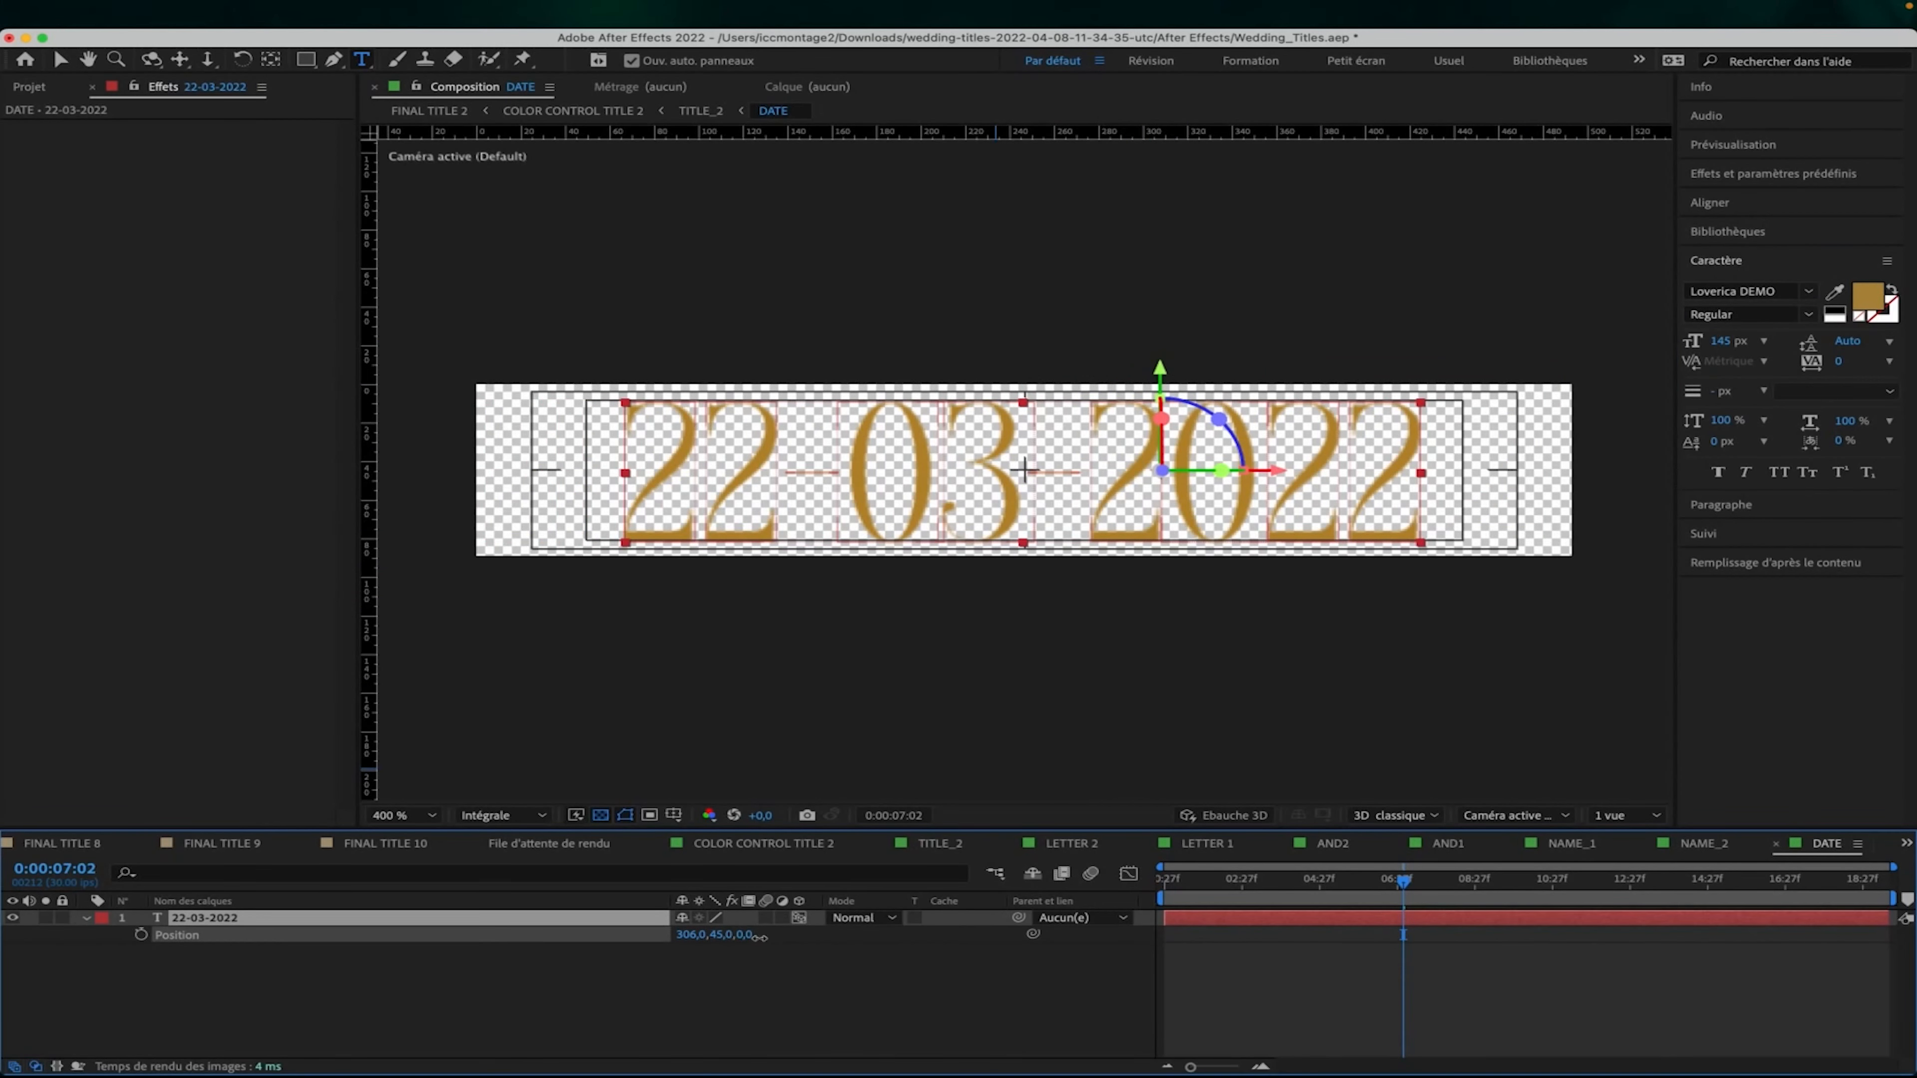
click(660, 1032)
Change the date text to 27-08-2023 and return to the TITLE_2 composition.
drag(736, 471, 757, 469)
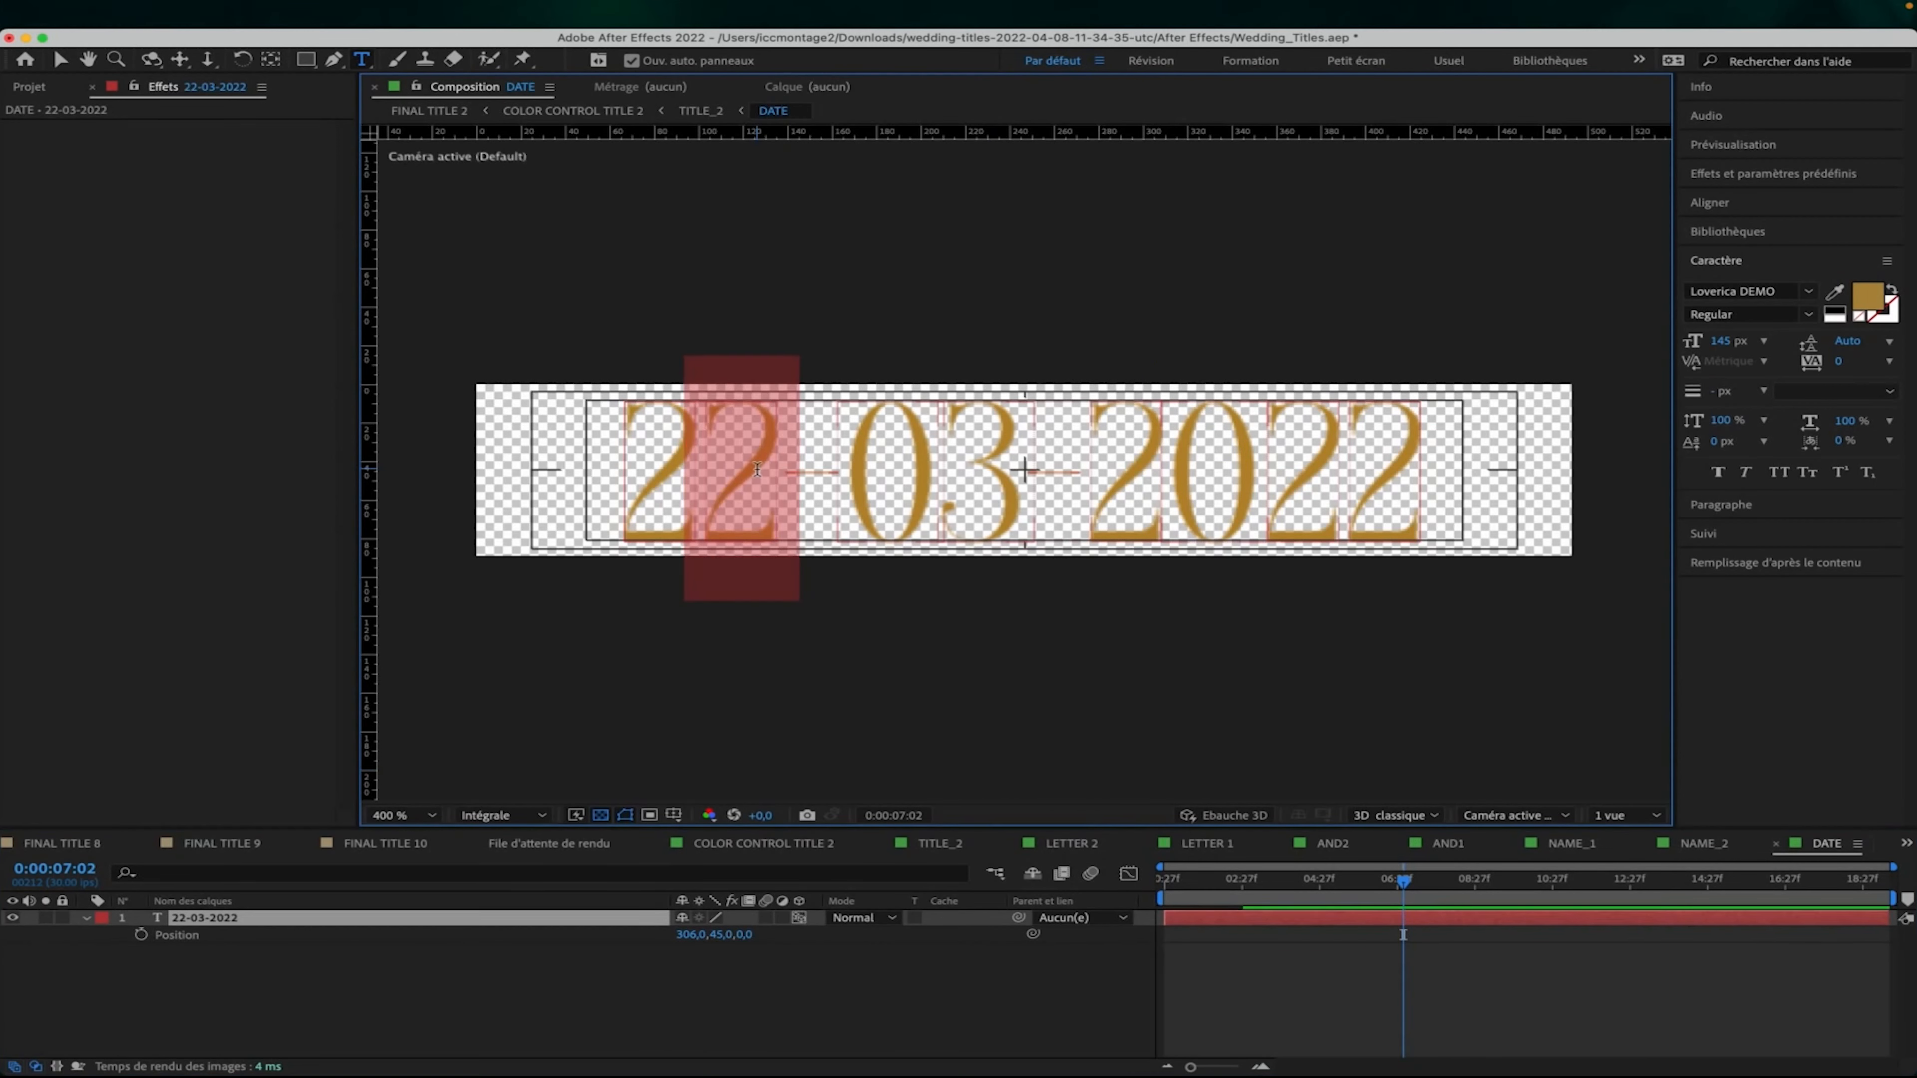
text(7)
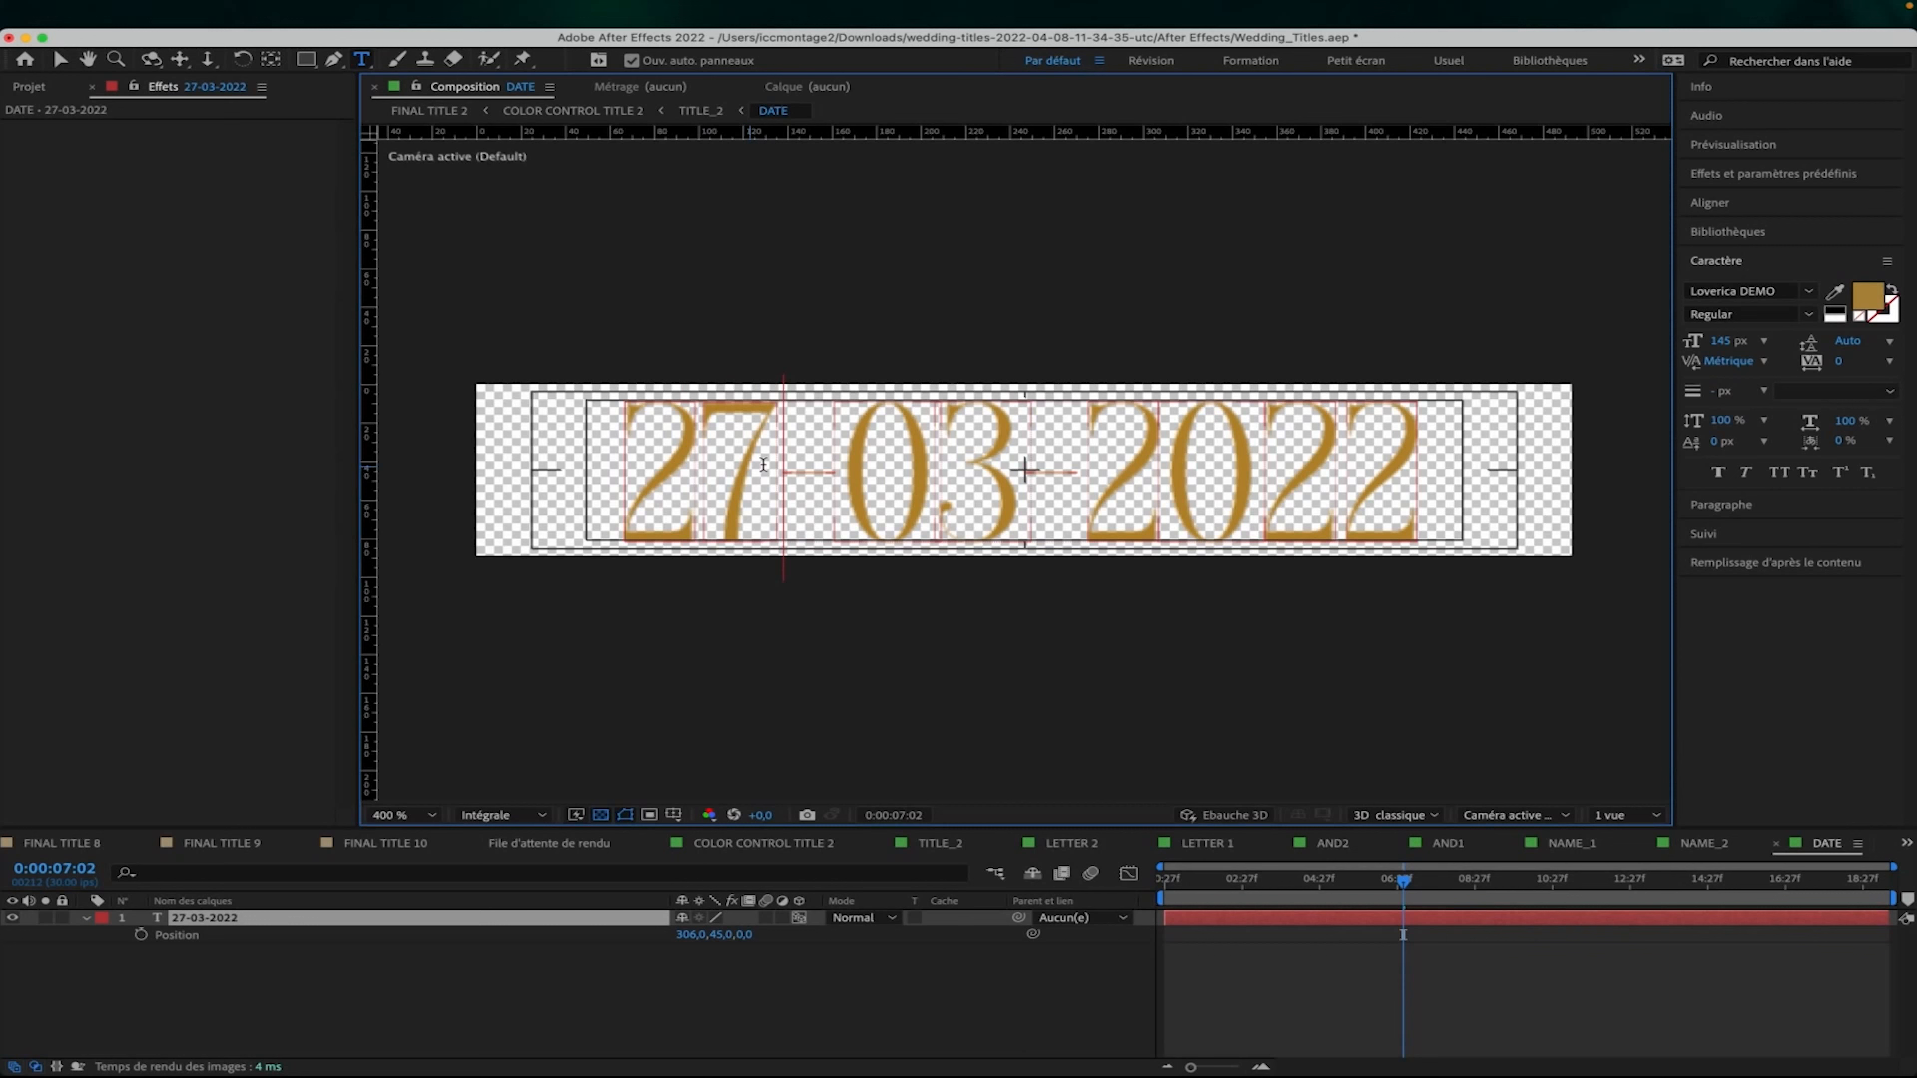
click(944, 471)
key(shift+Right)
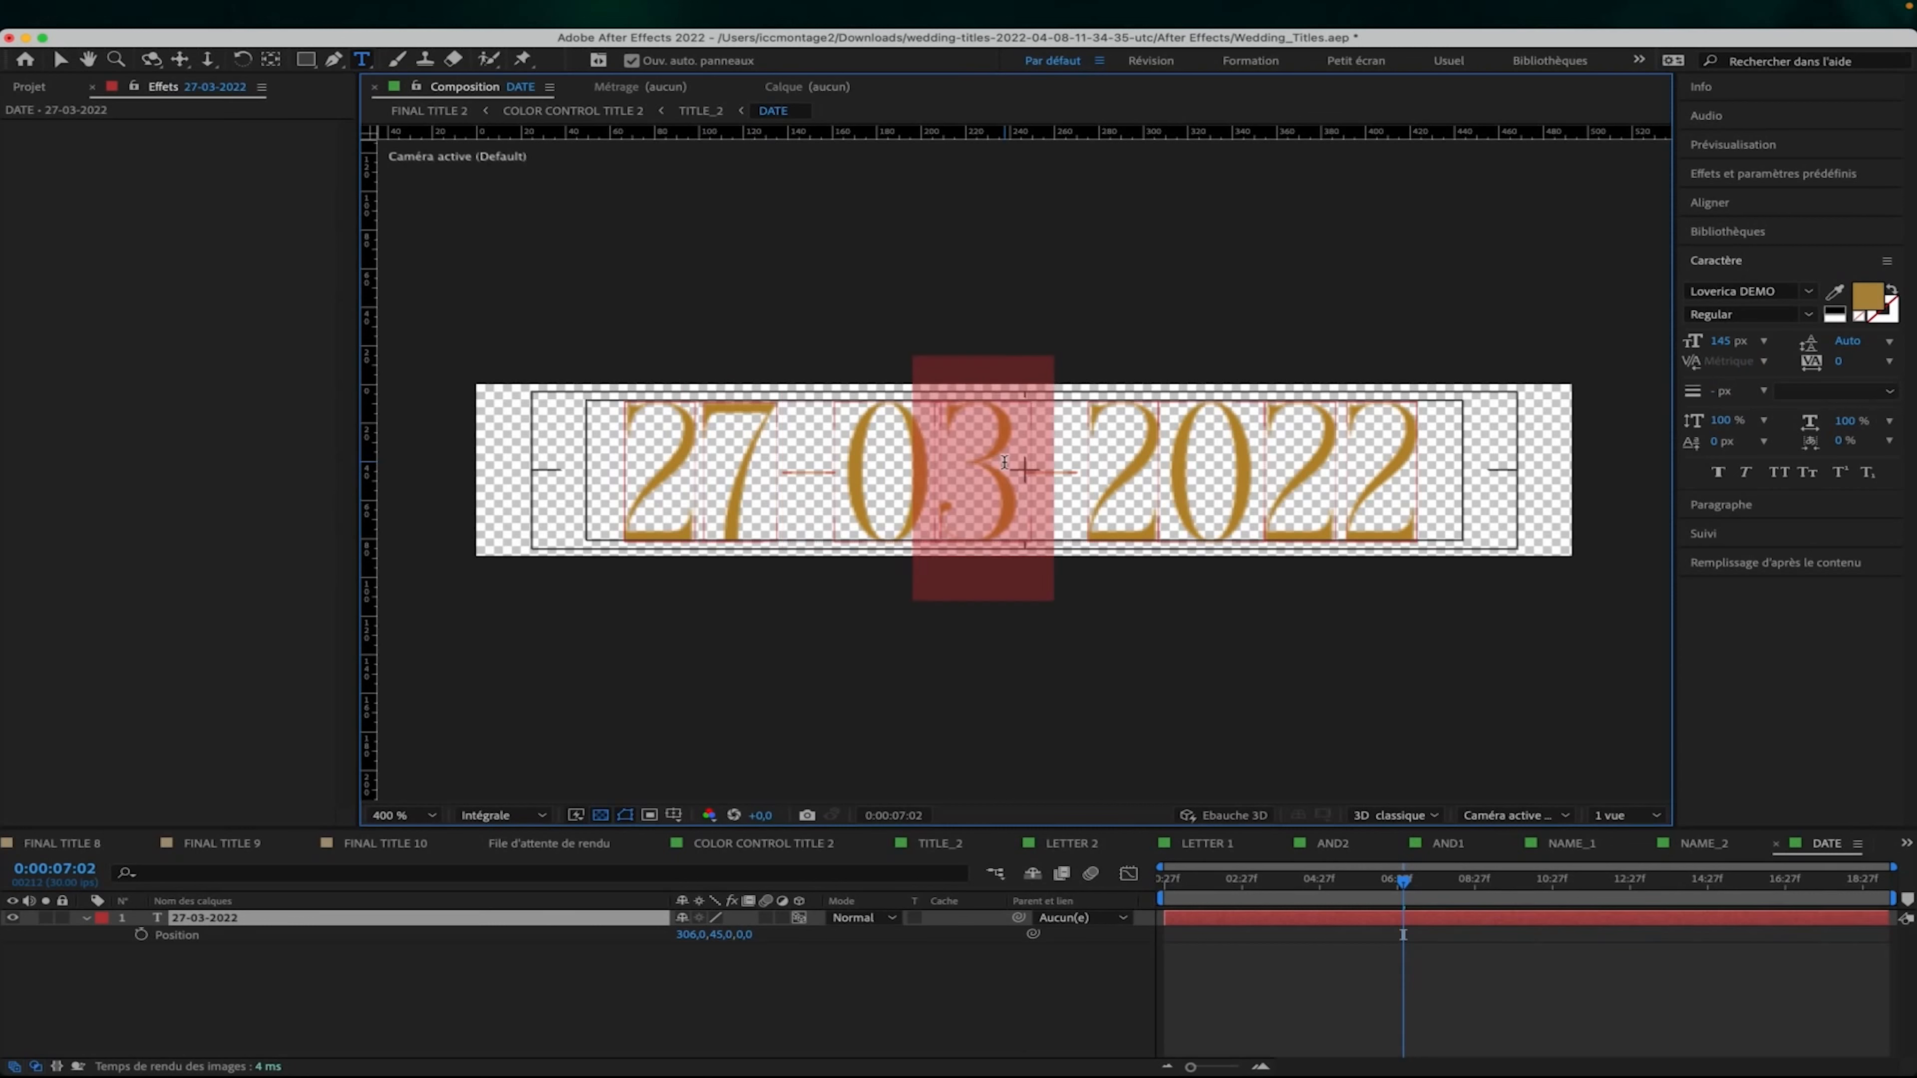
text(8)
drag(1360, 464, 1422, 463)
text(3)
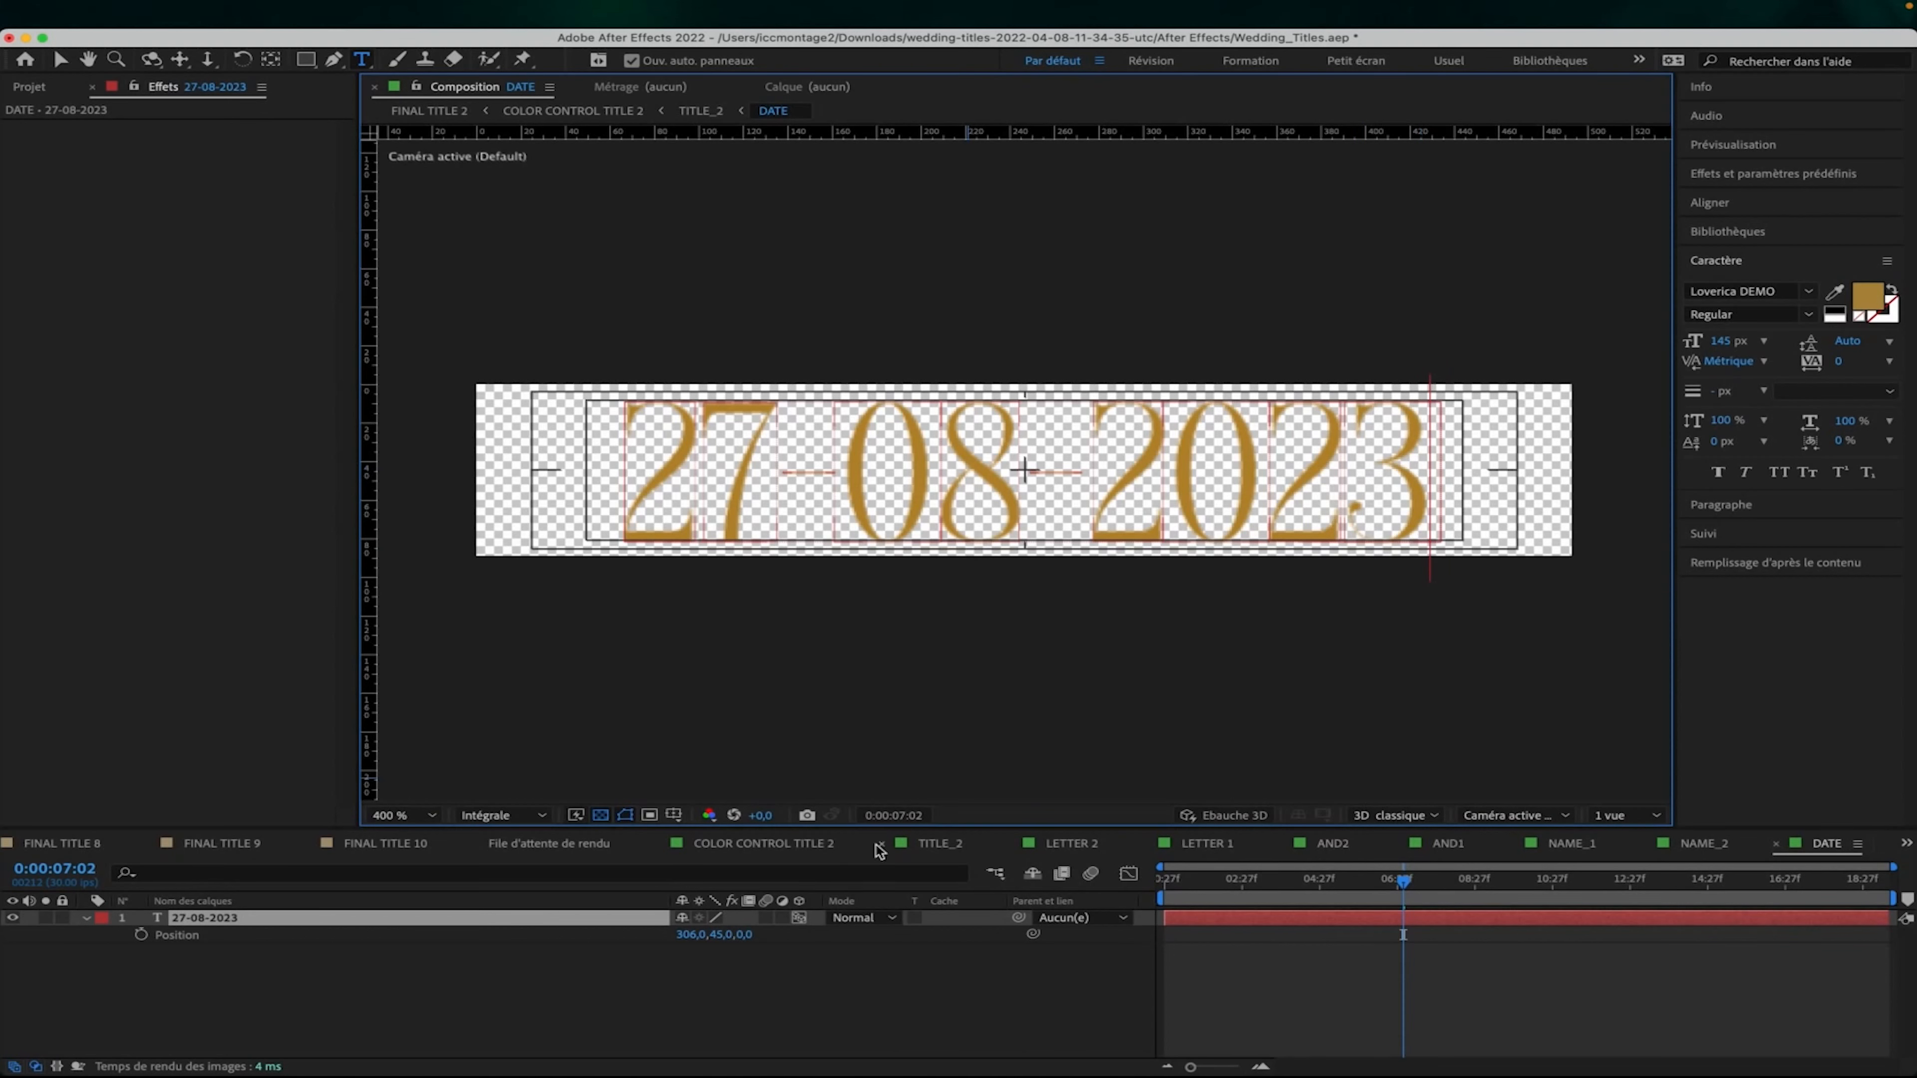
click(750, 972)
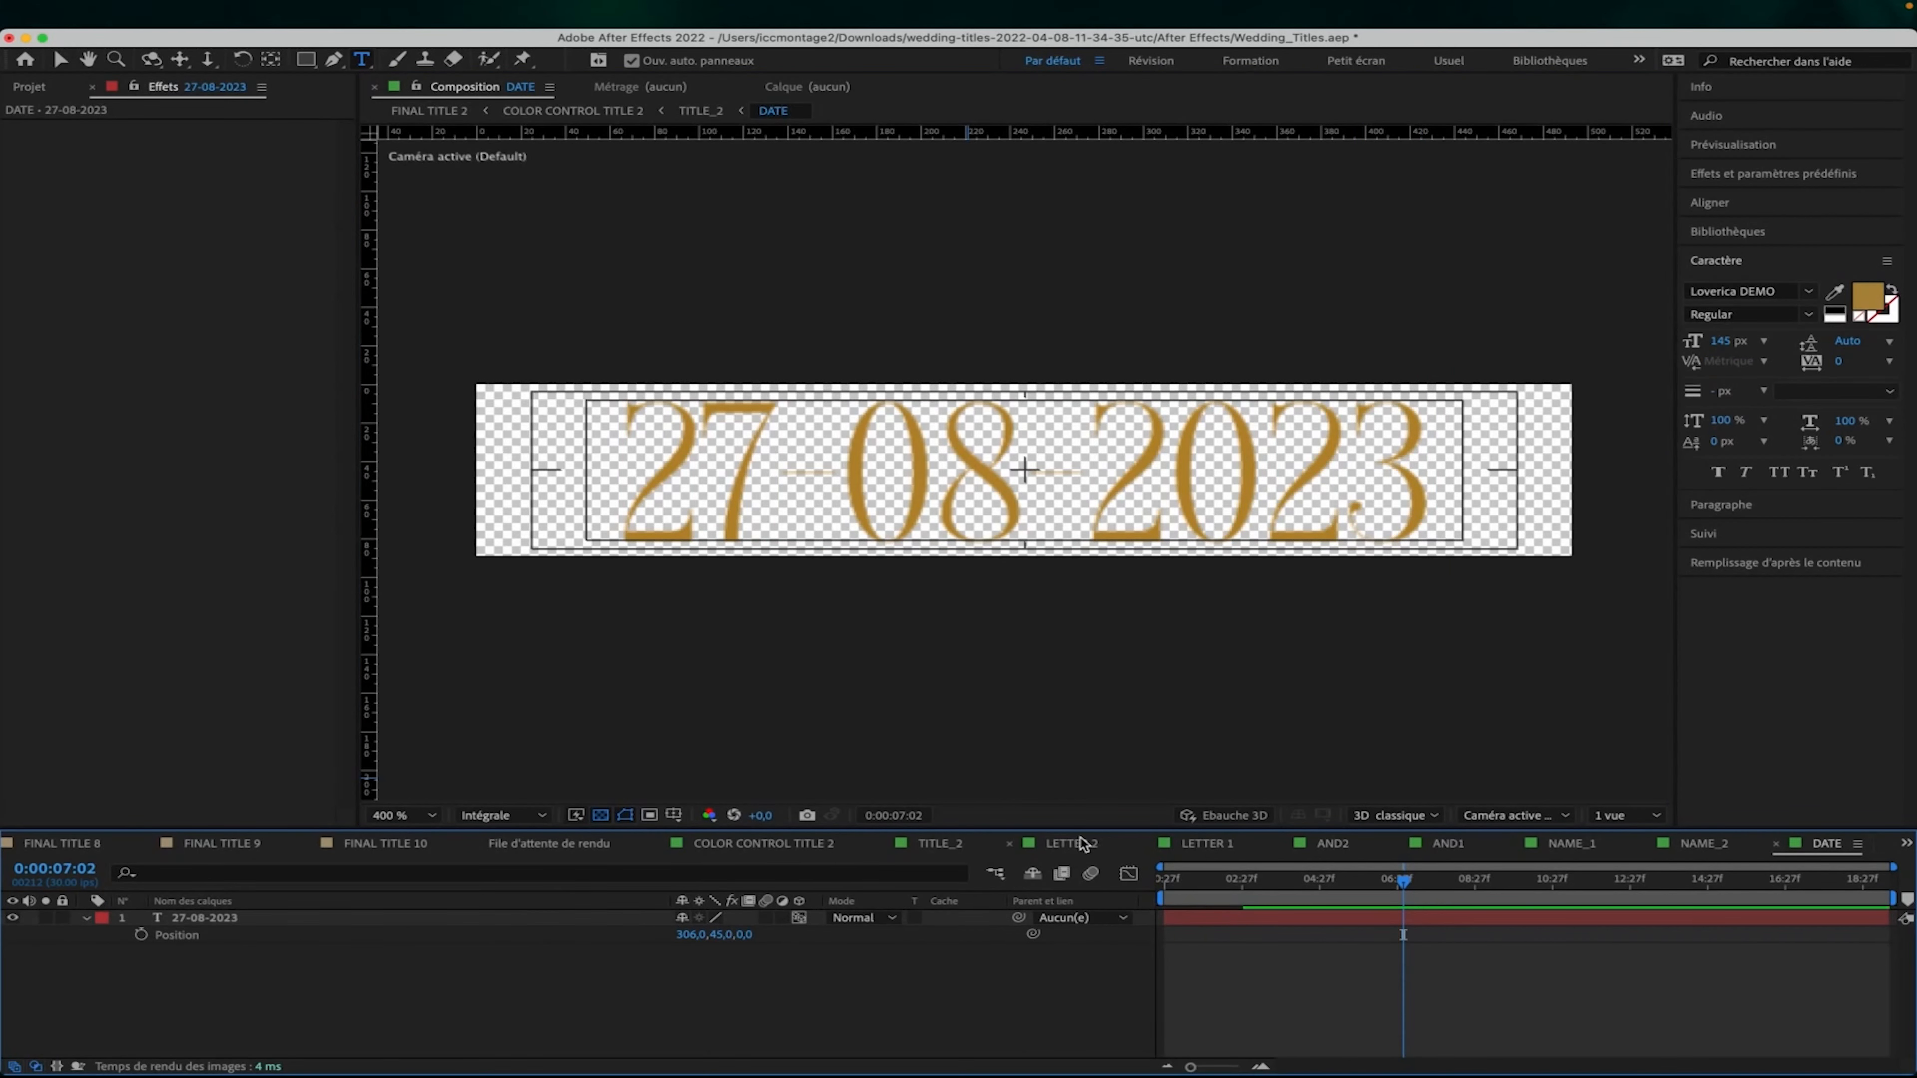
click(980, 846)
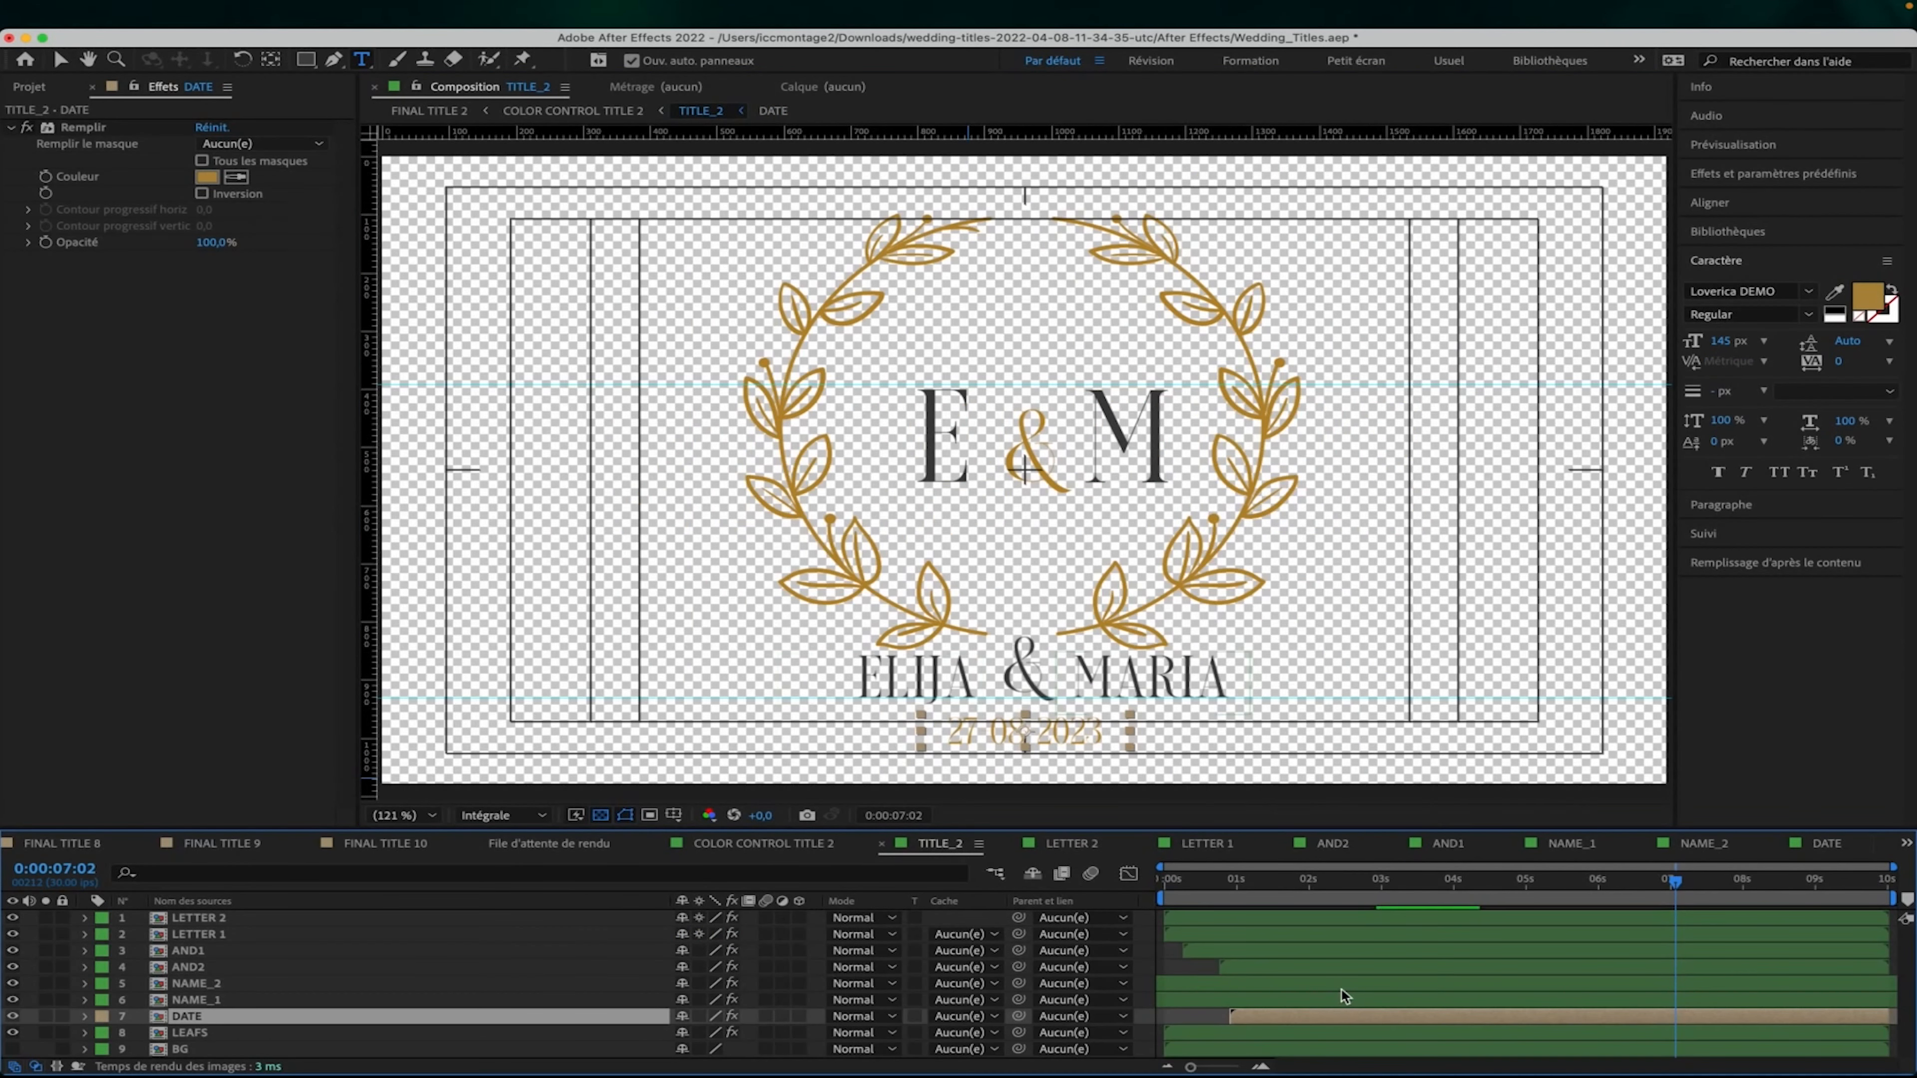
Set the scale of the DATE layer in TITLE_2 to 89% and play the title animation from the start.
key(s)
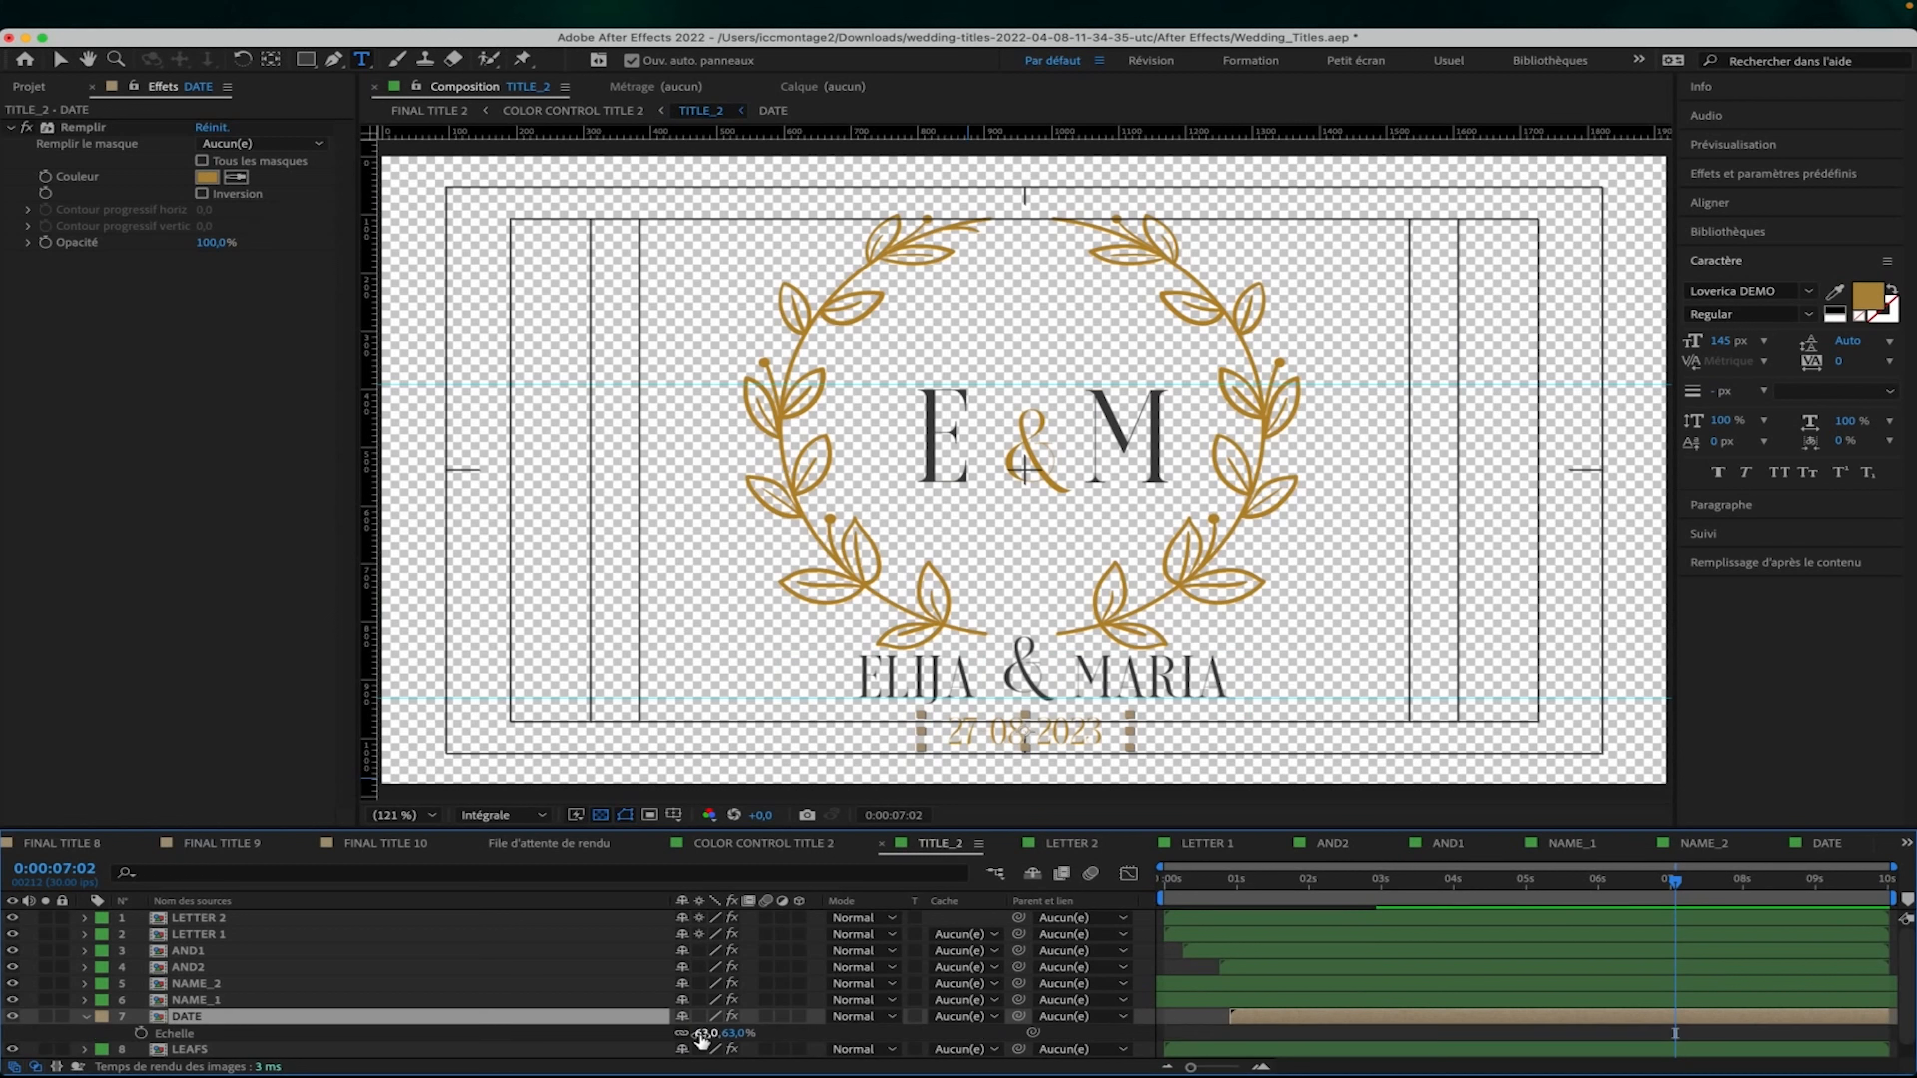
drag(705, 1035, 726, 1031)
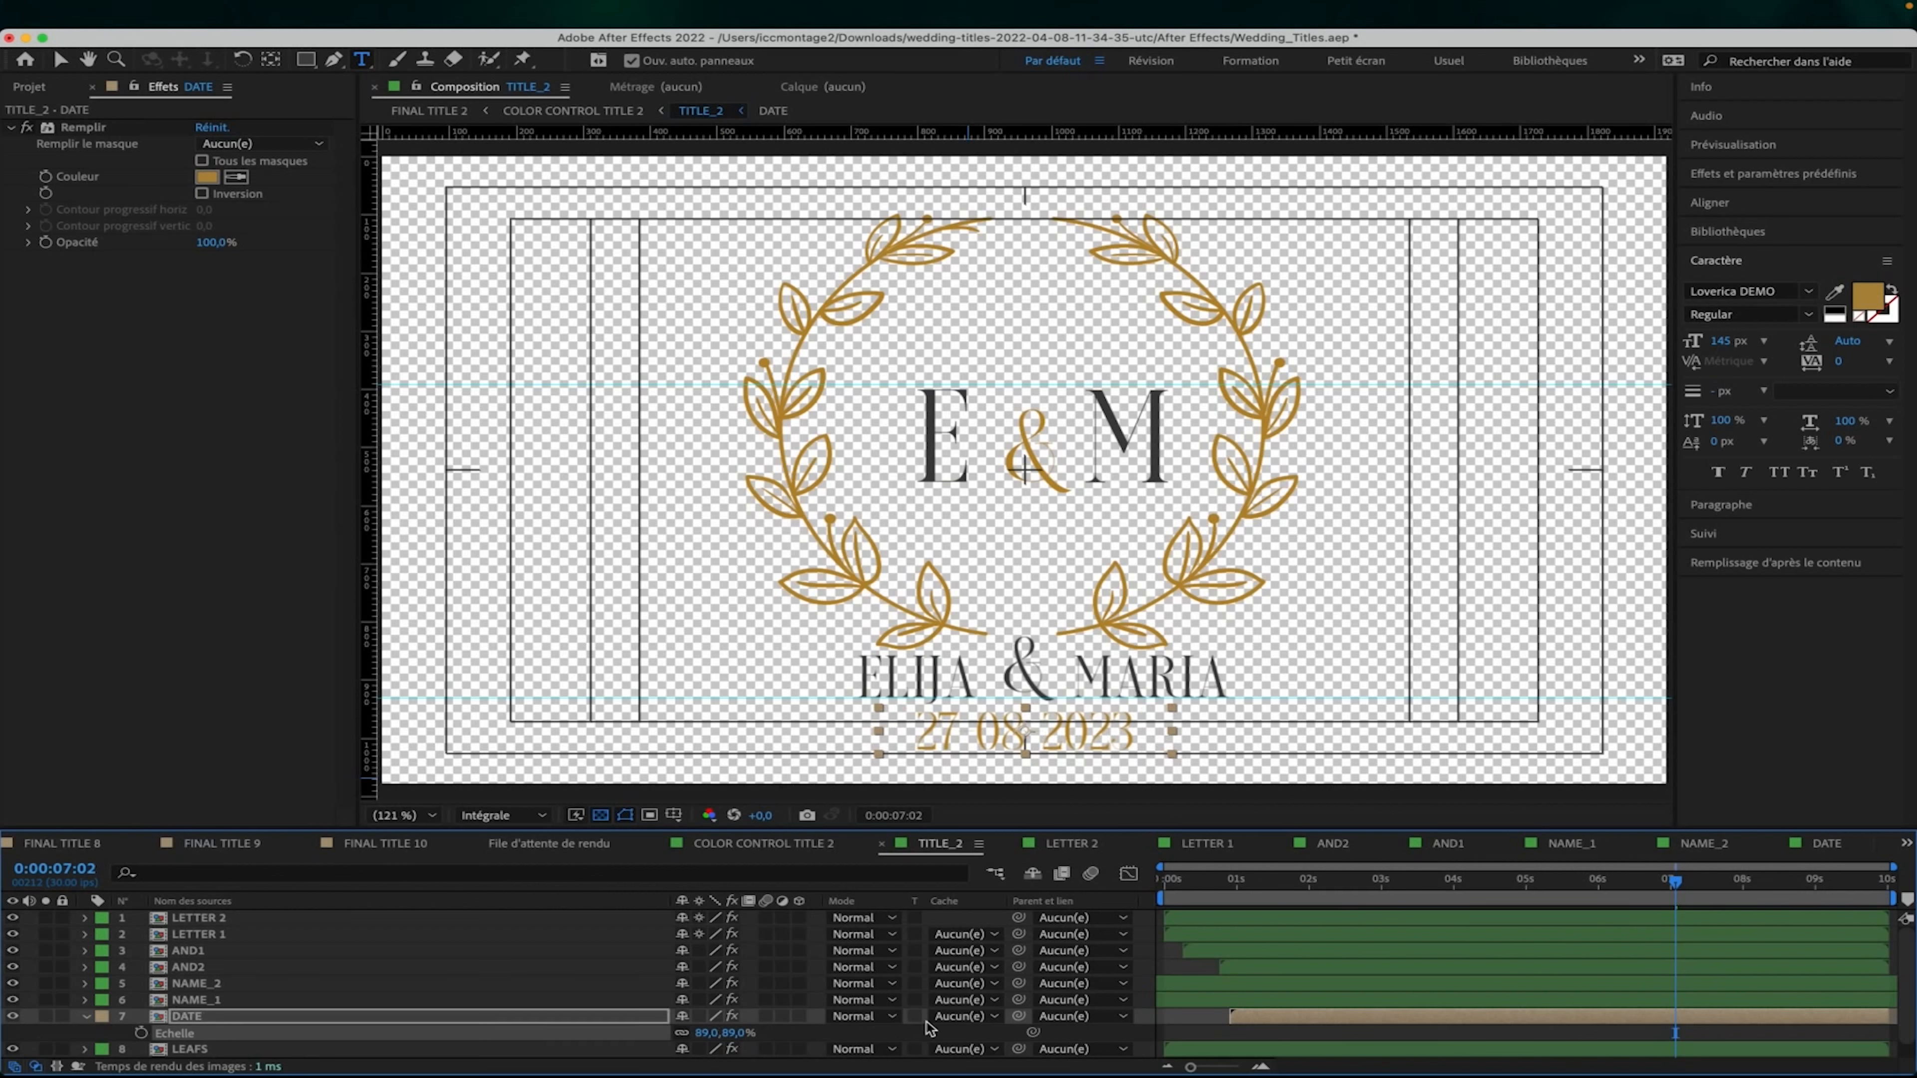
click(1584, 1033)
drag(1676, 882, 1141, 893)
key(space)
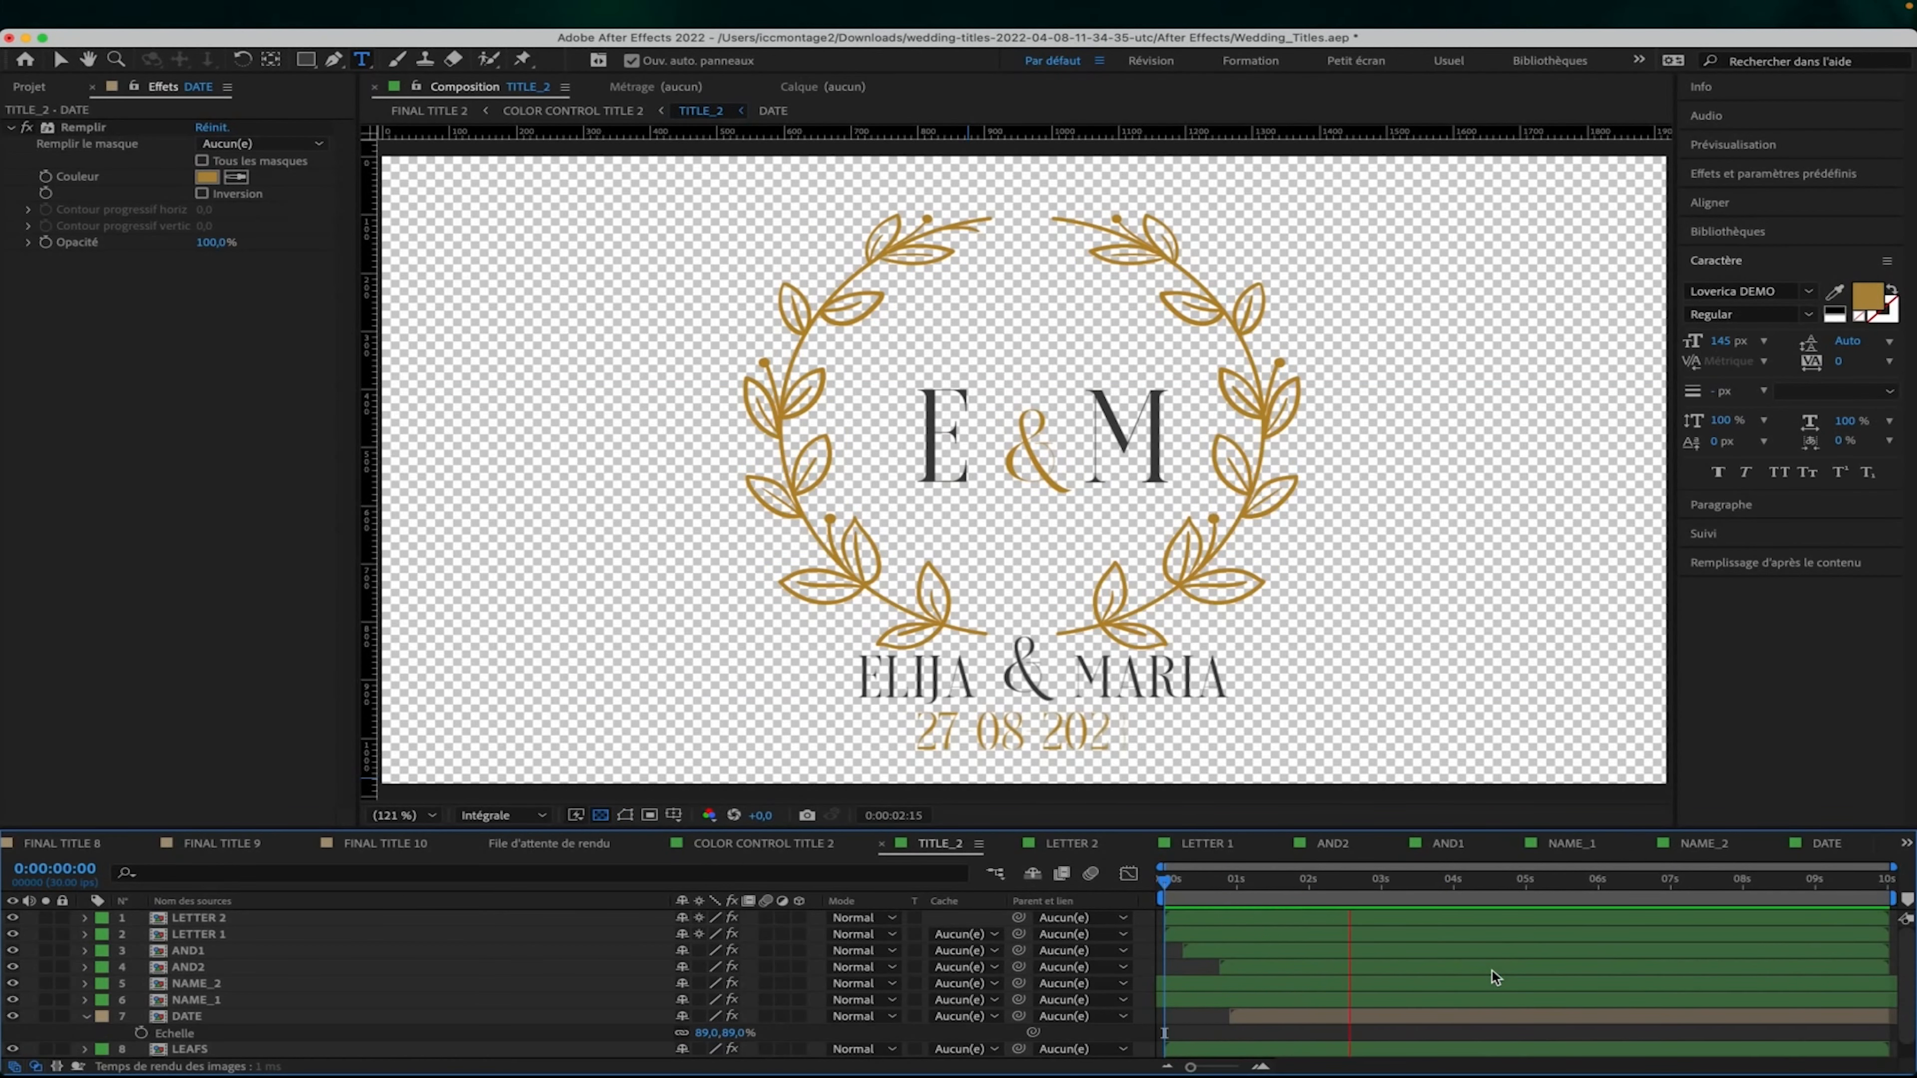
key(space)
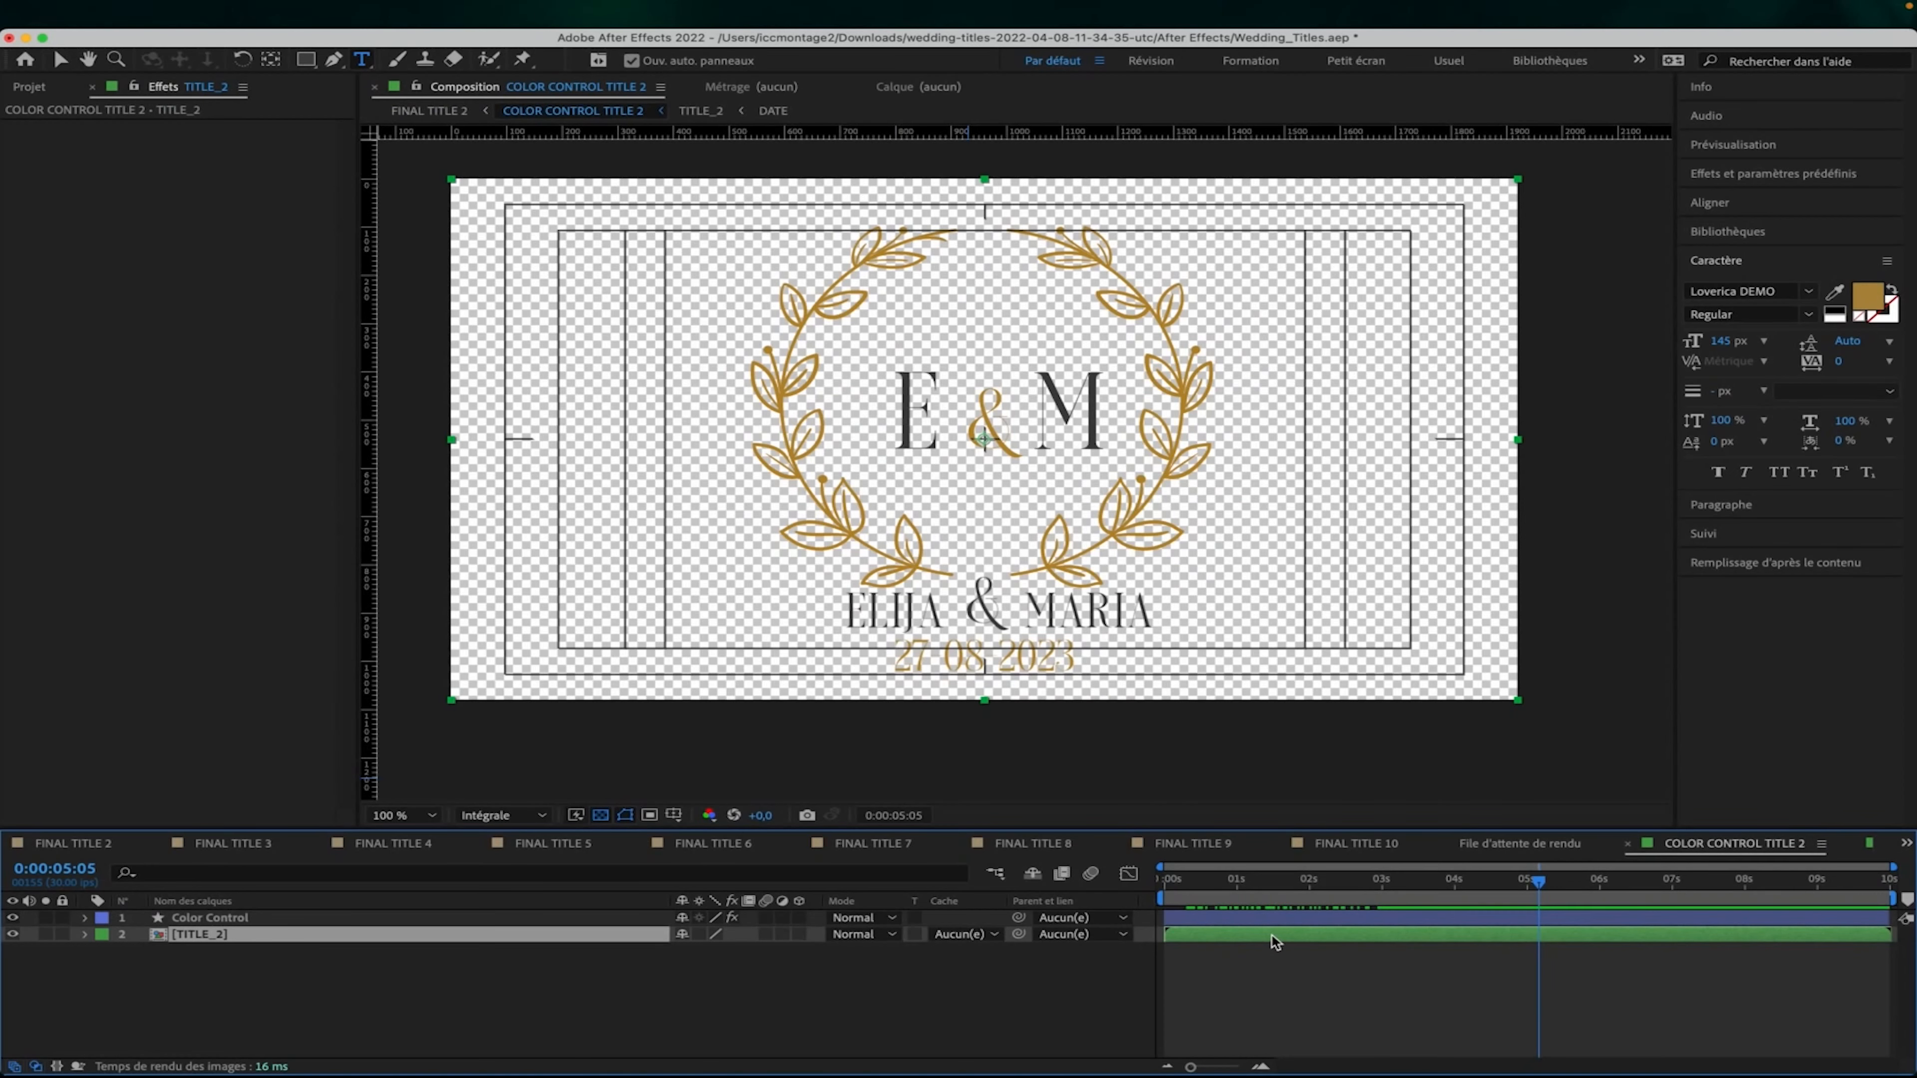
Set the colour of the Fill effect on the LETTER 2 layer in TITLE_2 to white (FFFFFF).
double_click(189, 1035)
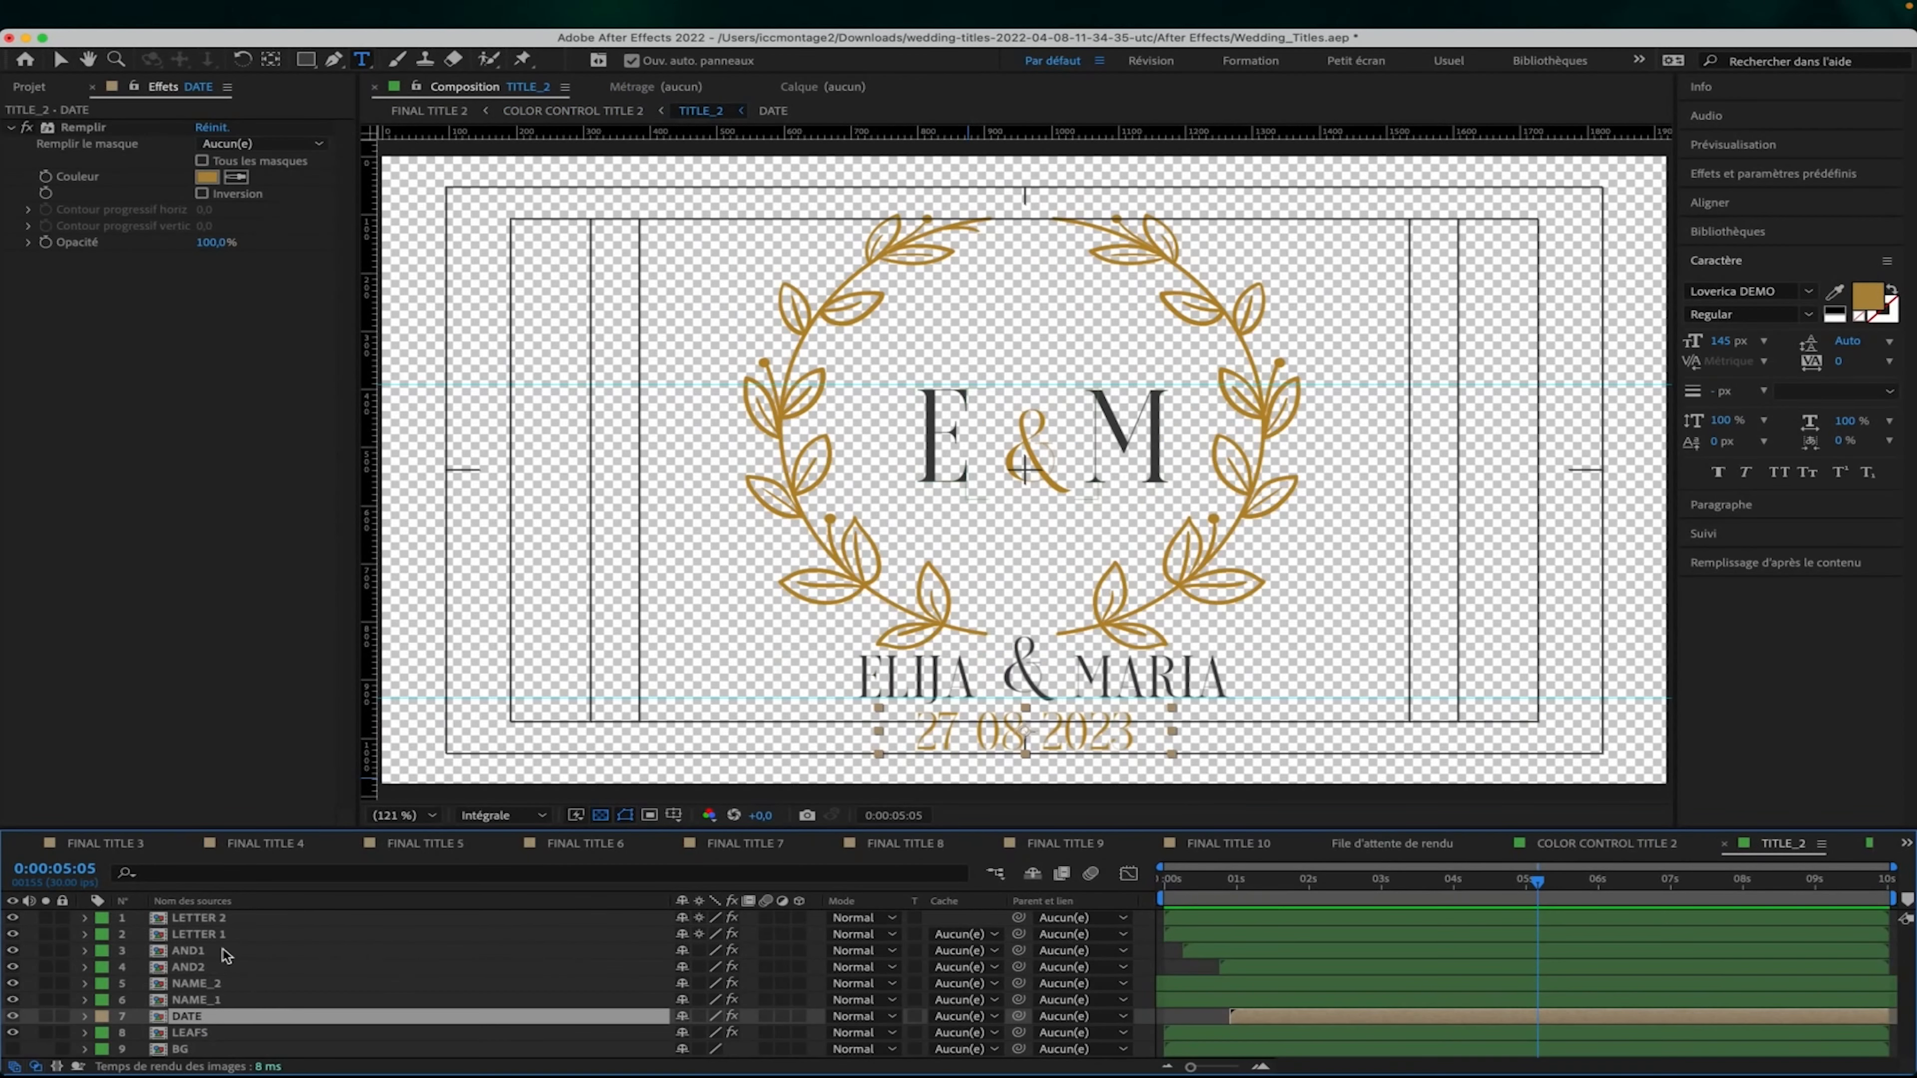
click(235, 916)
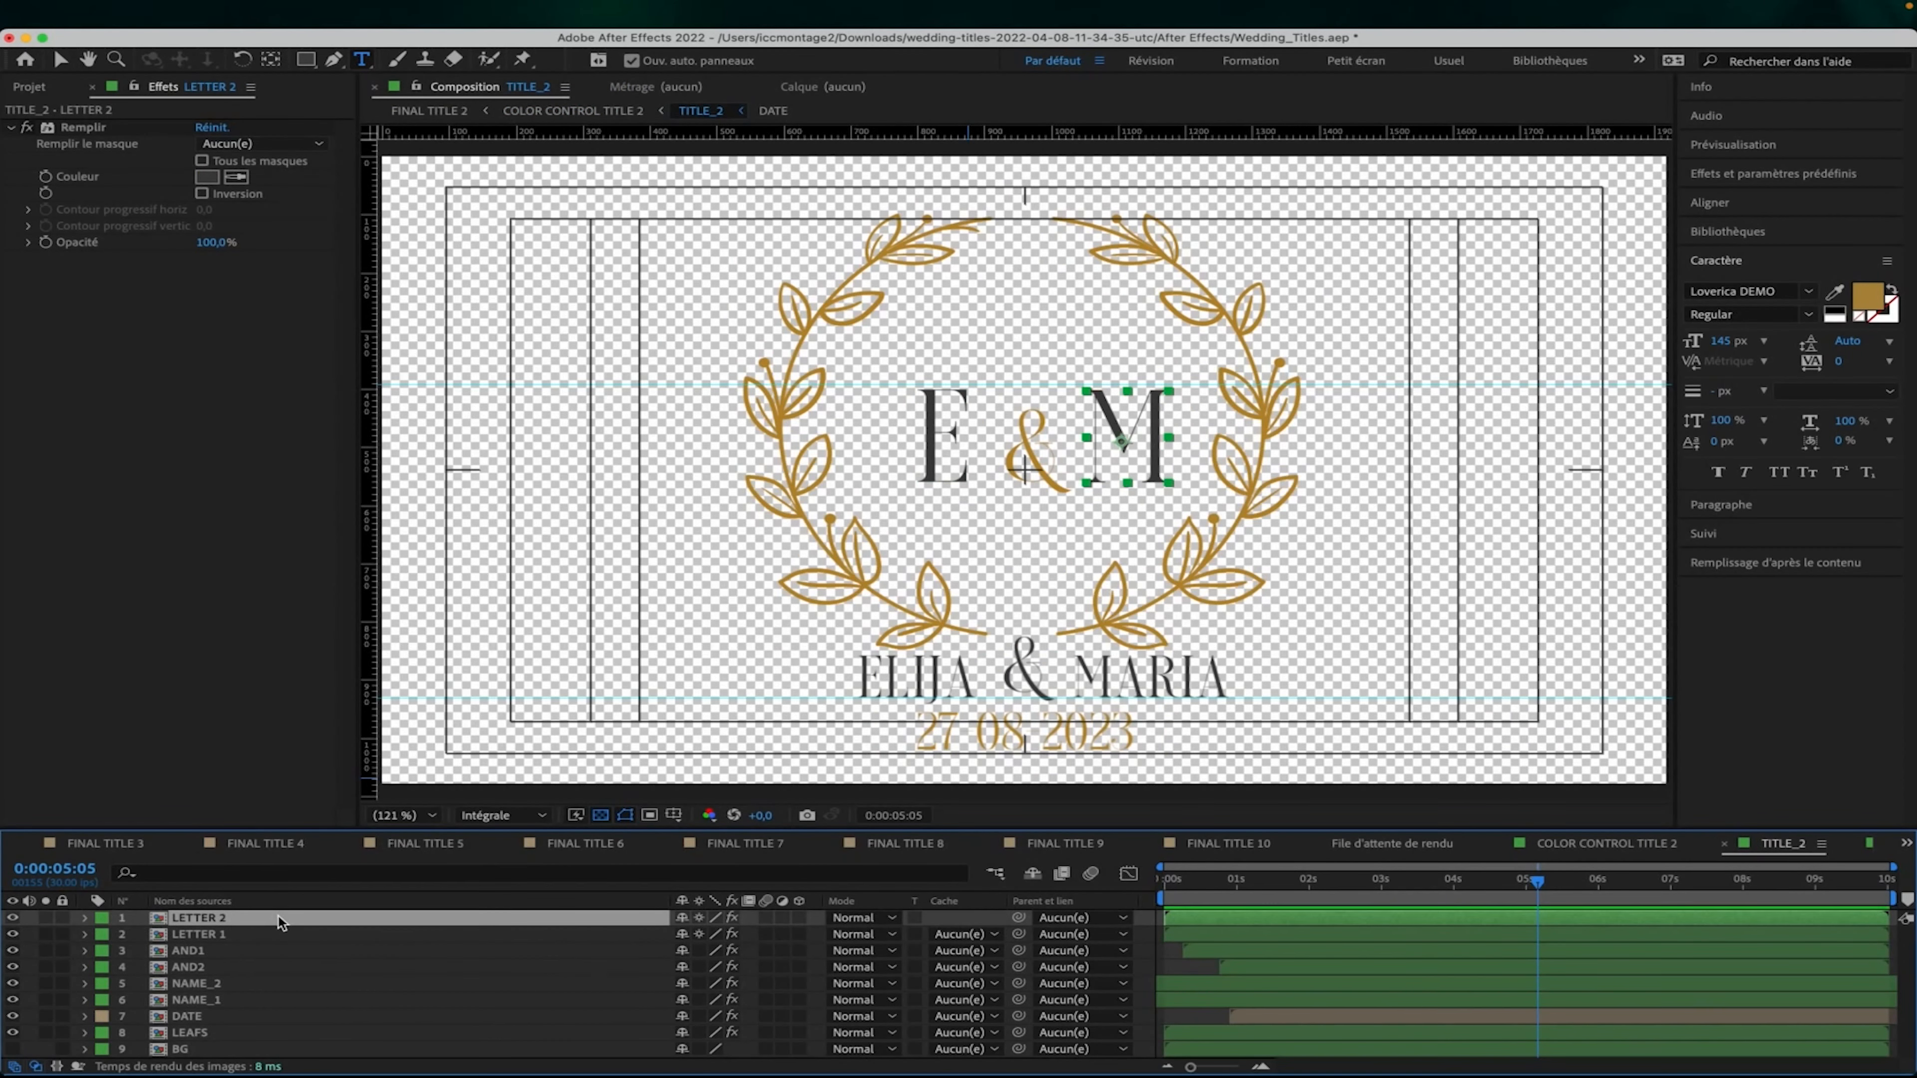
key(e)
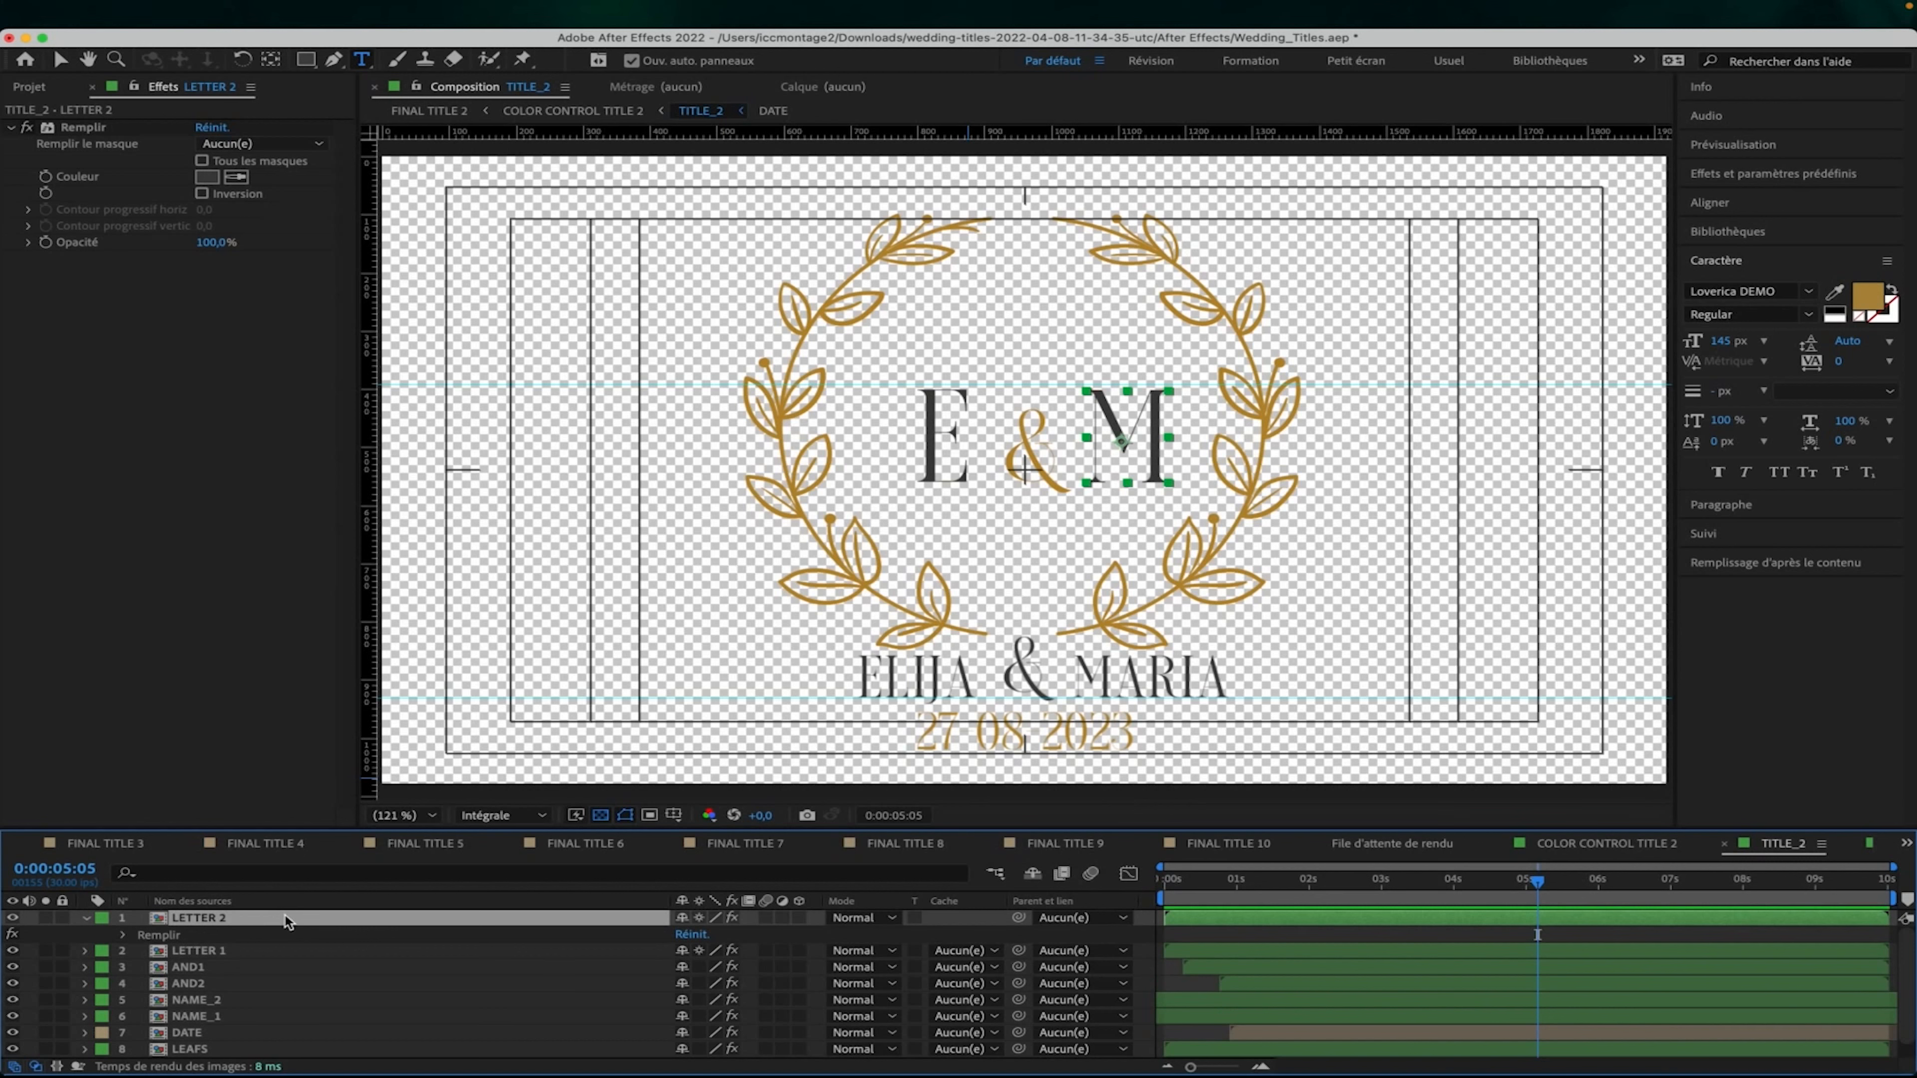
click(86, 919)
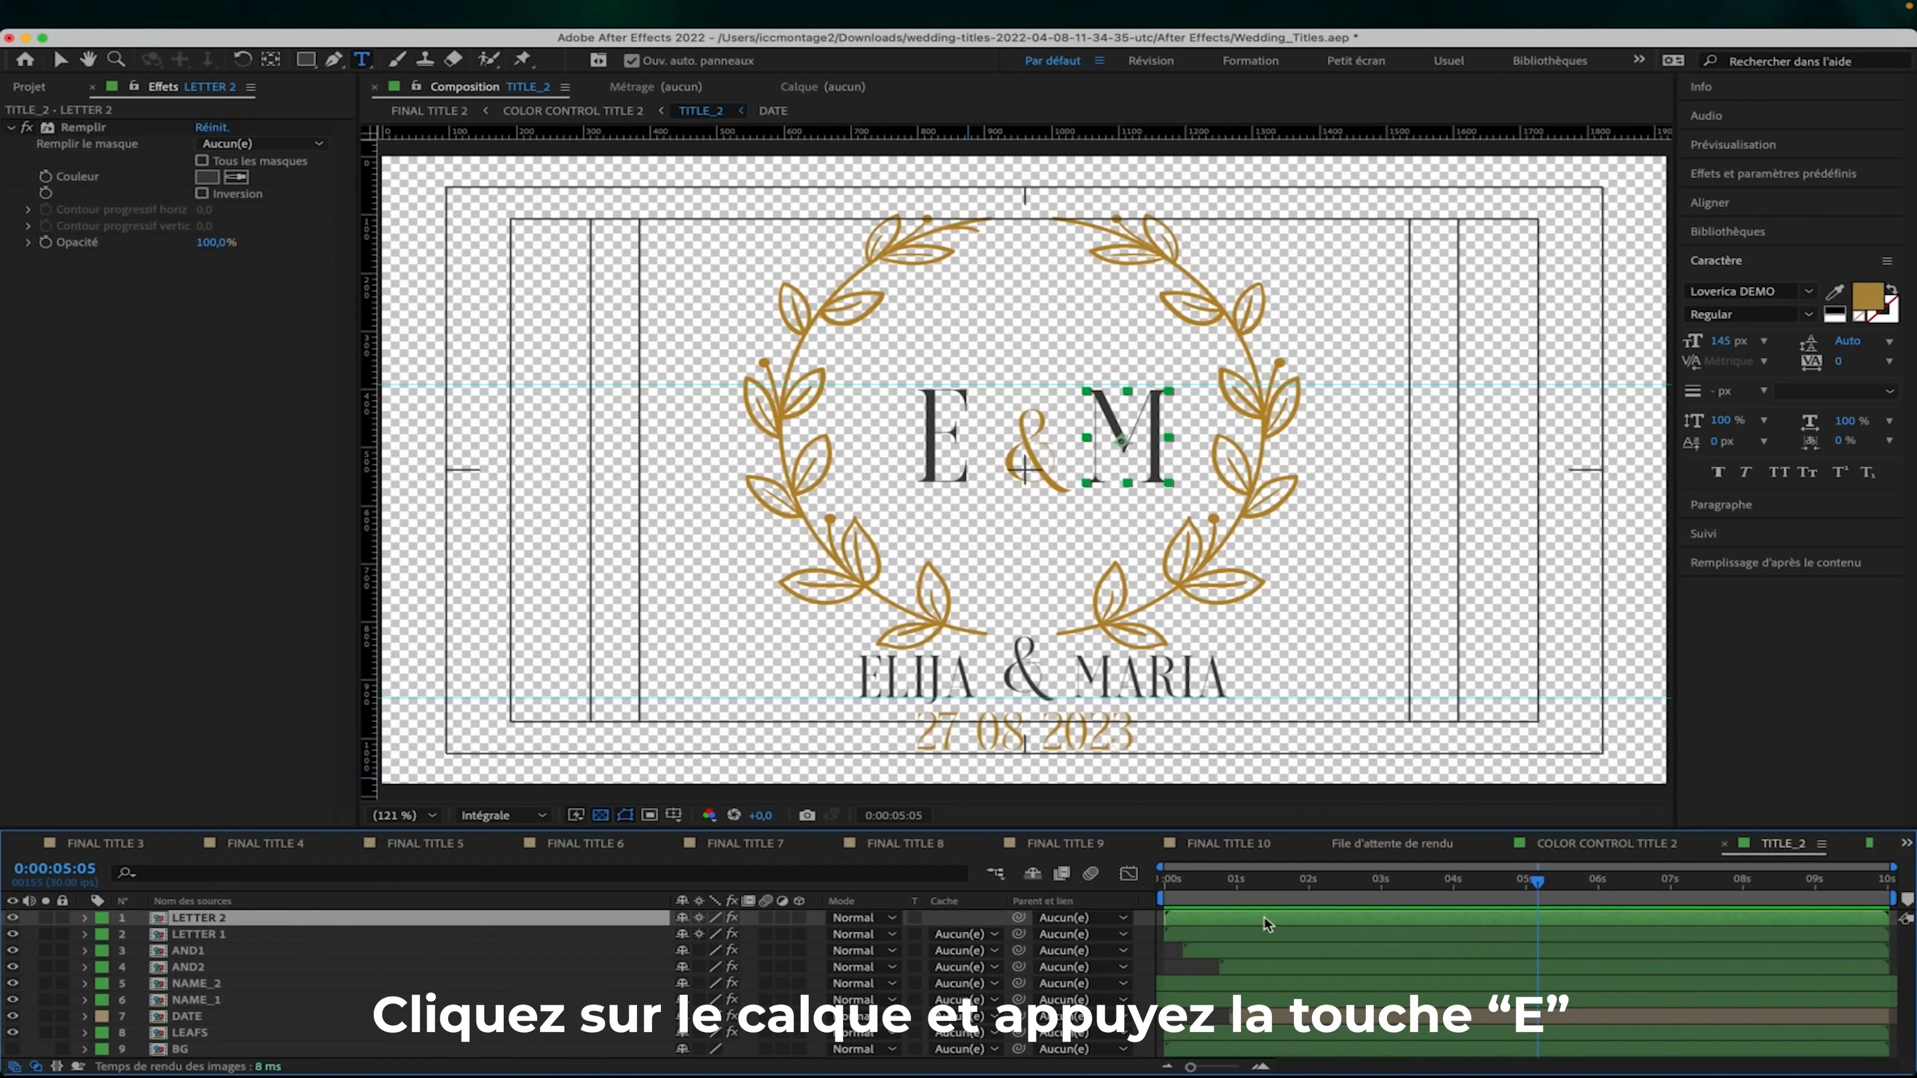
key(e)
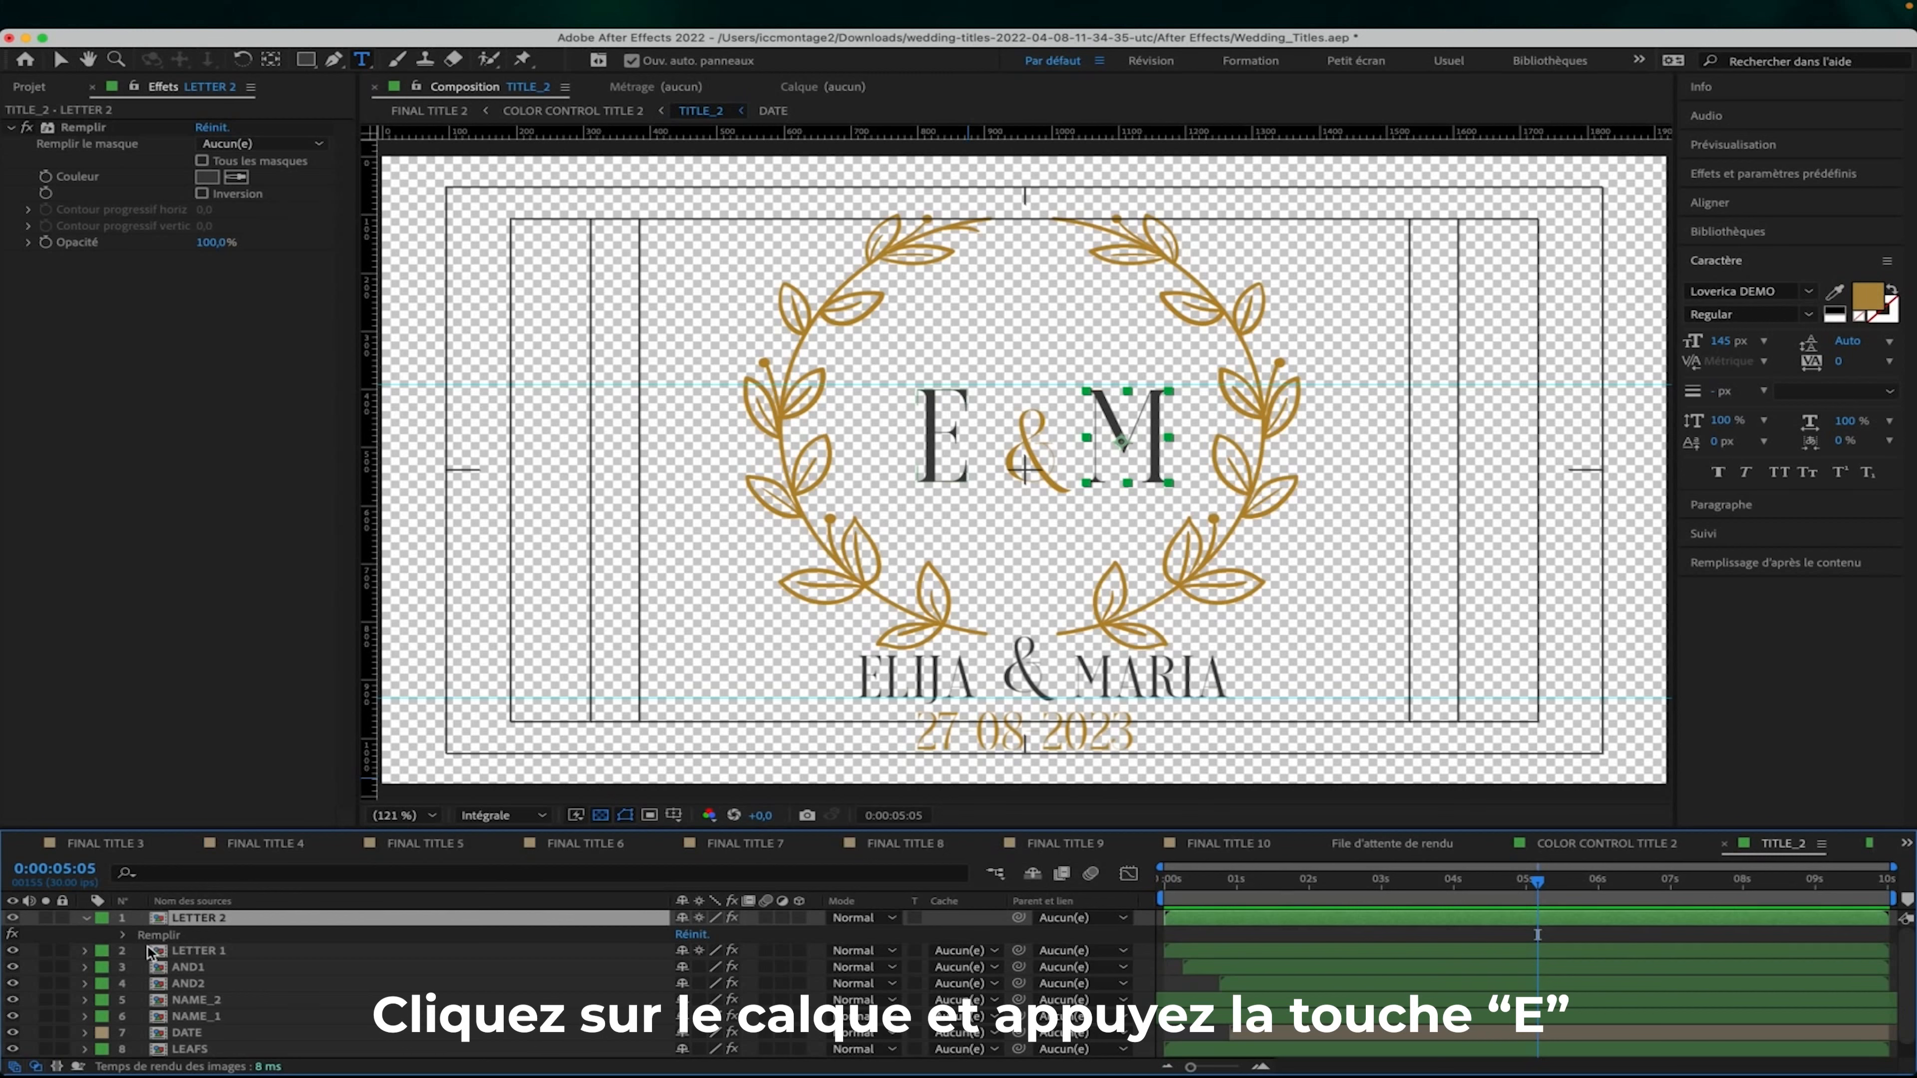
click(122, 935)
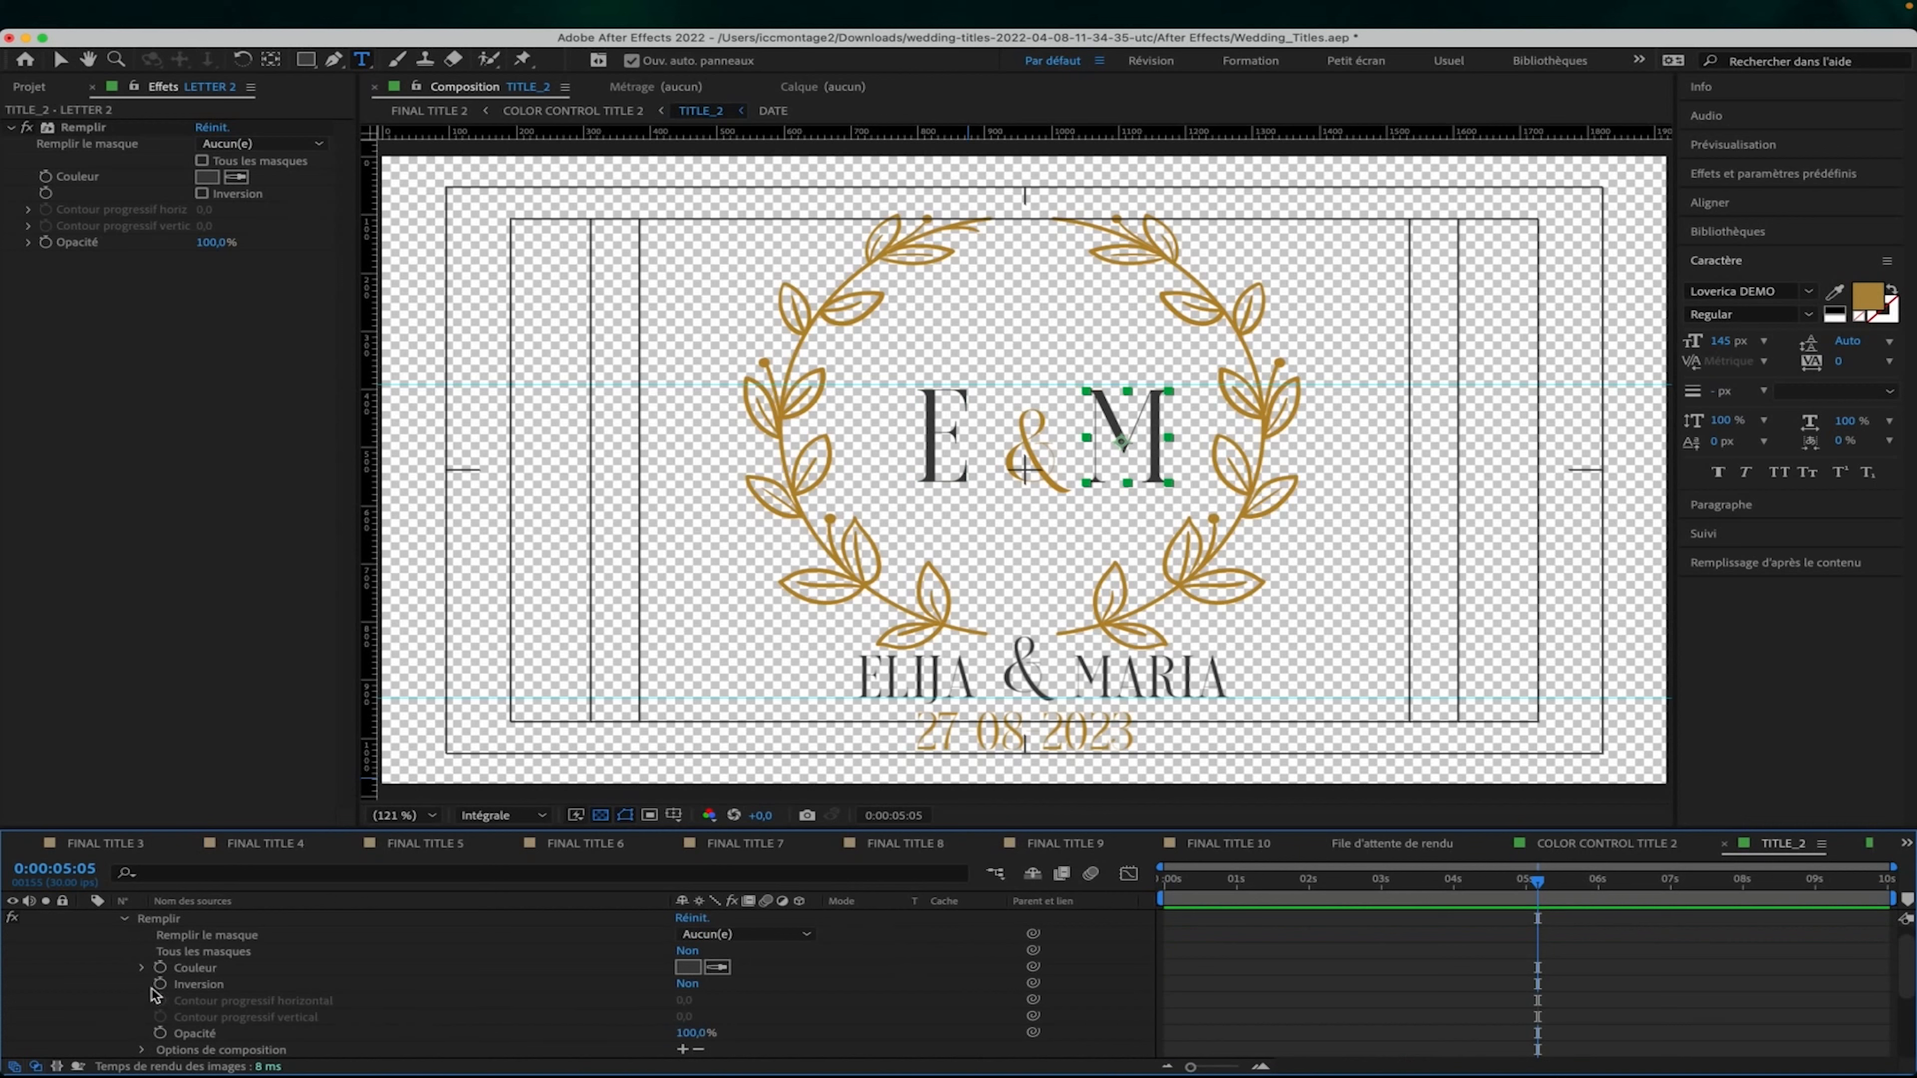
click(687, 967)
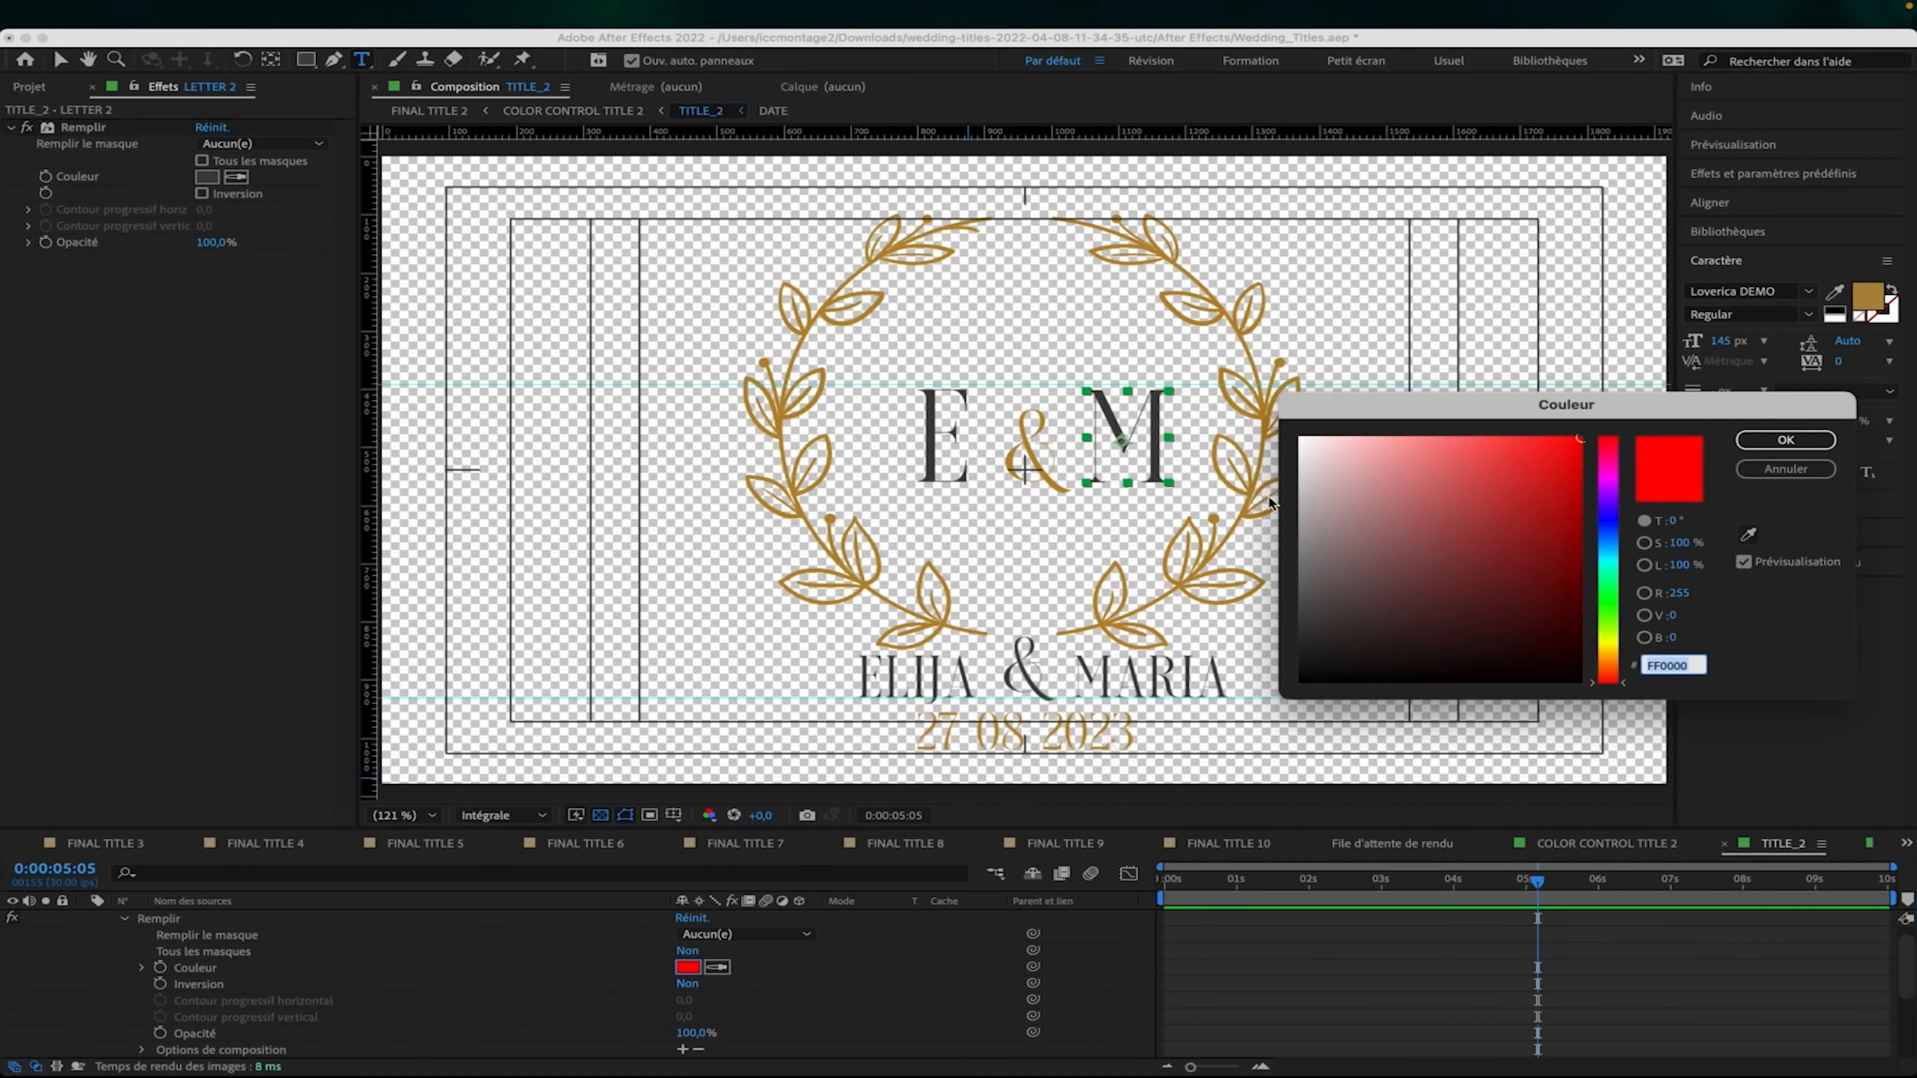
click(1299, 438)
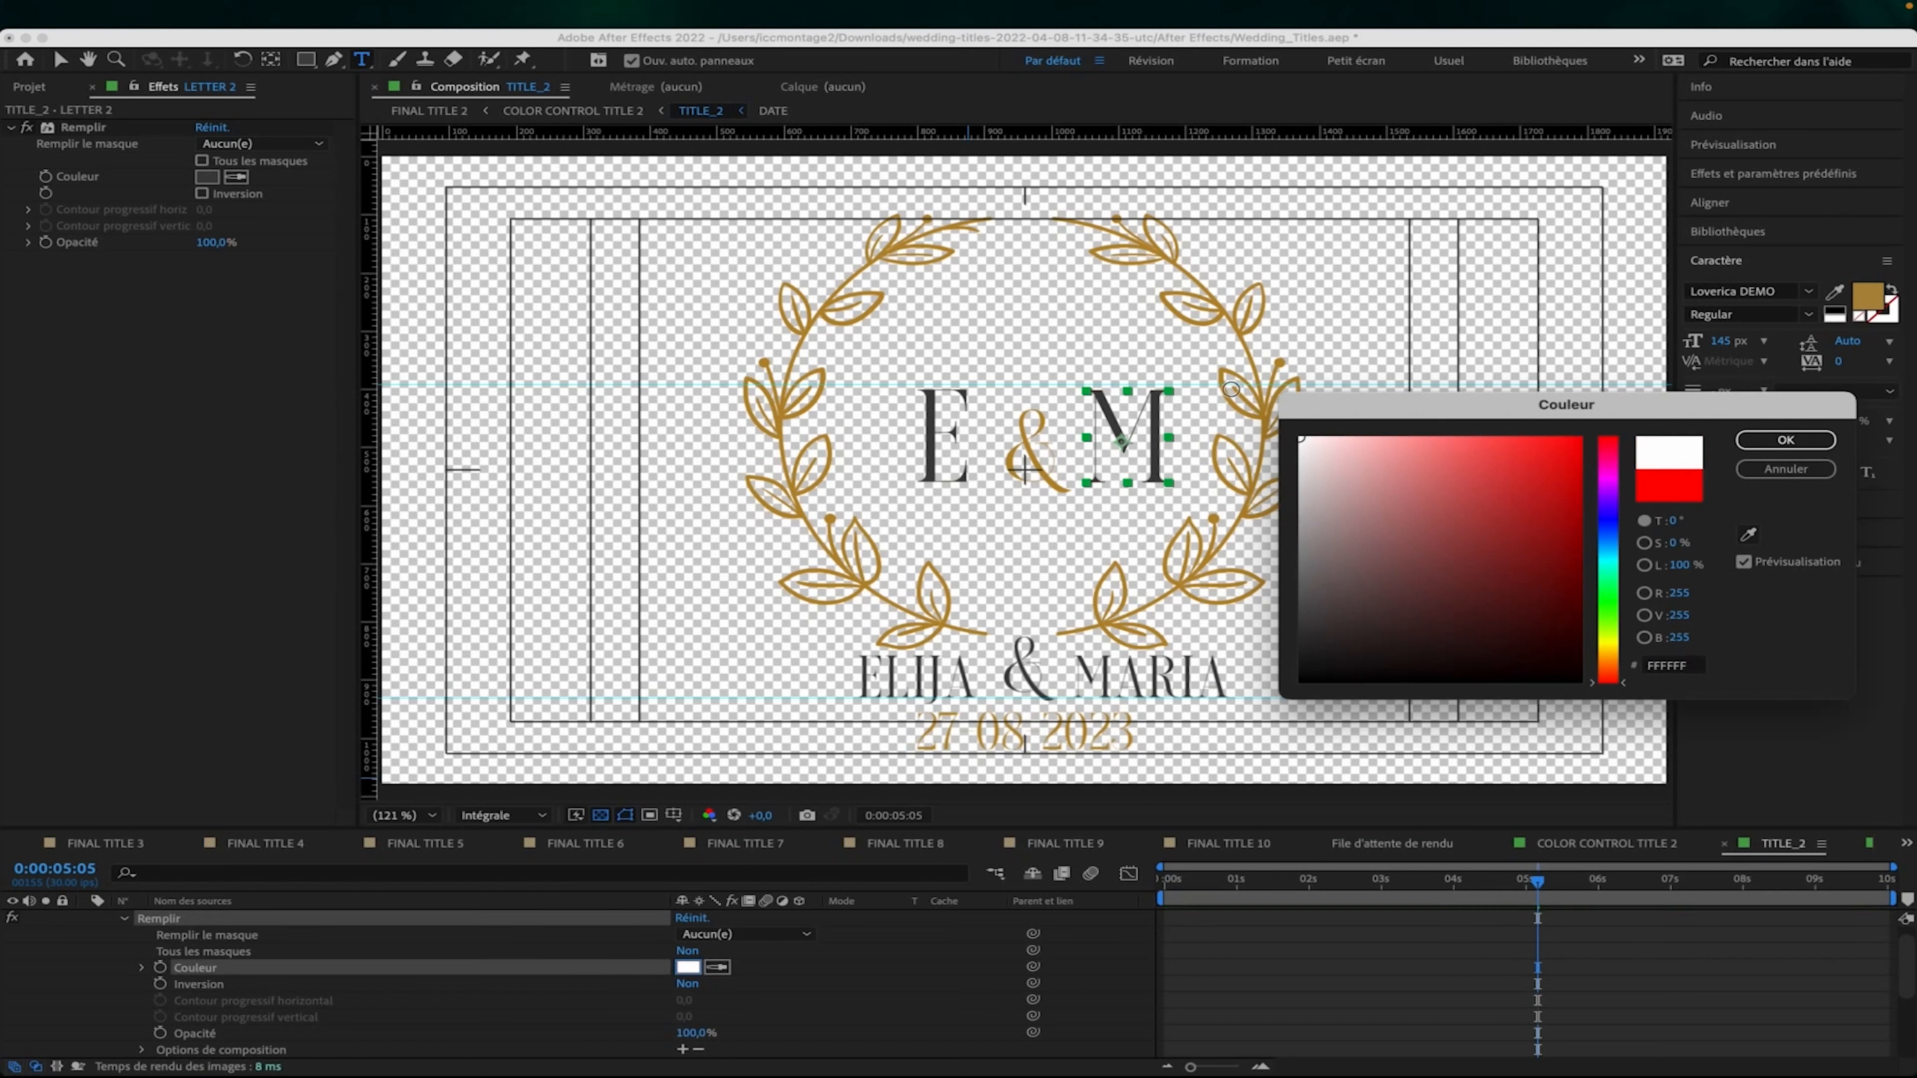
click(1786, 439)
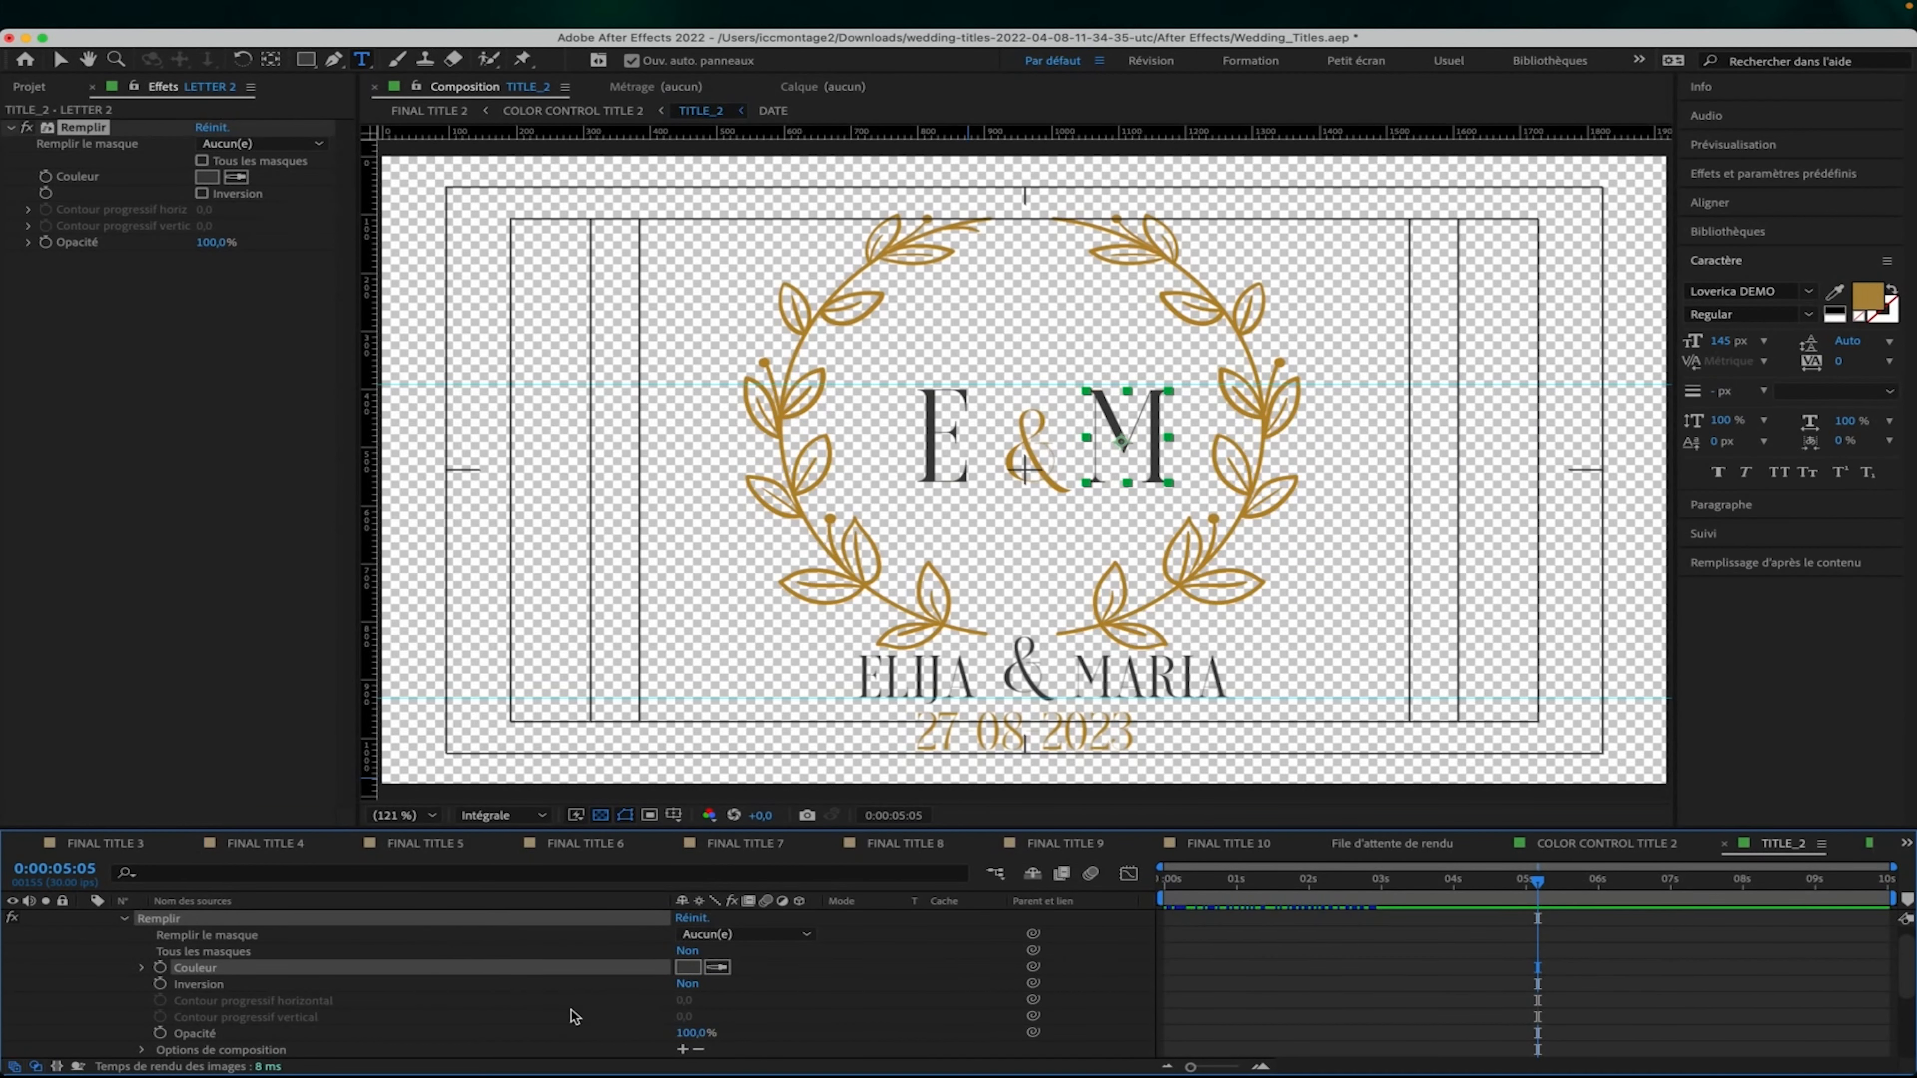
Disable the expression that drives the Fill colour of LETTER 2, and collapse the layer's properties.
click(141, 969)
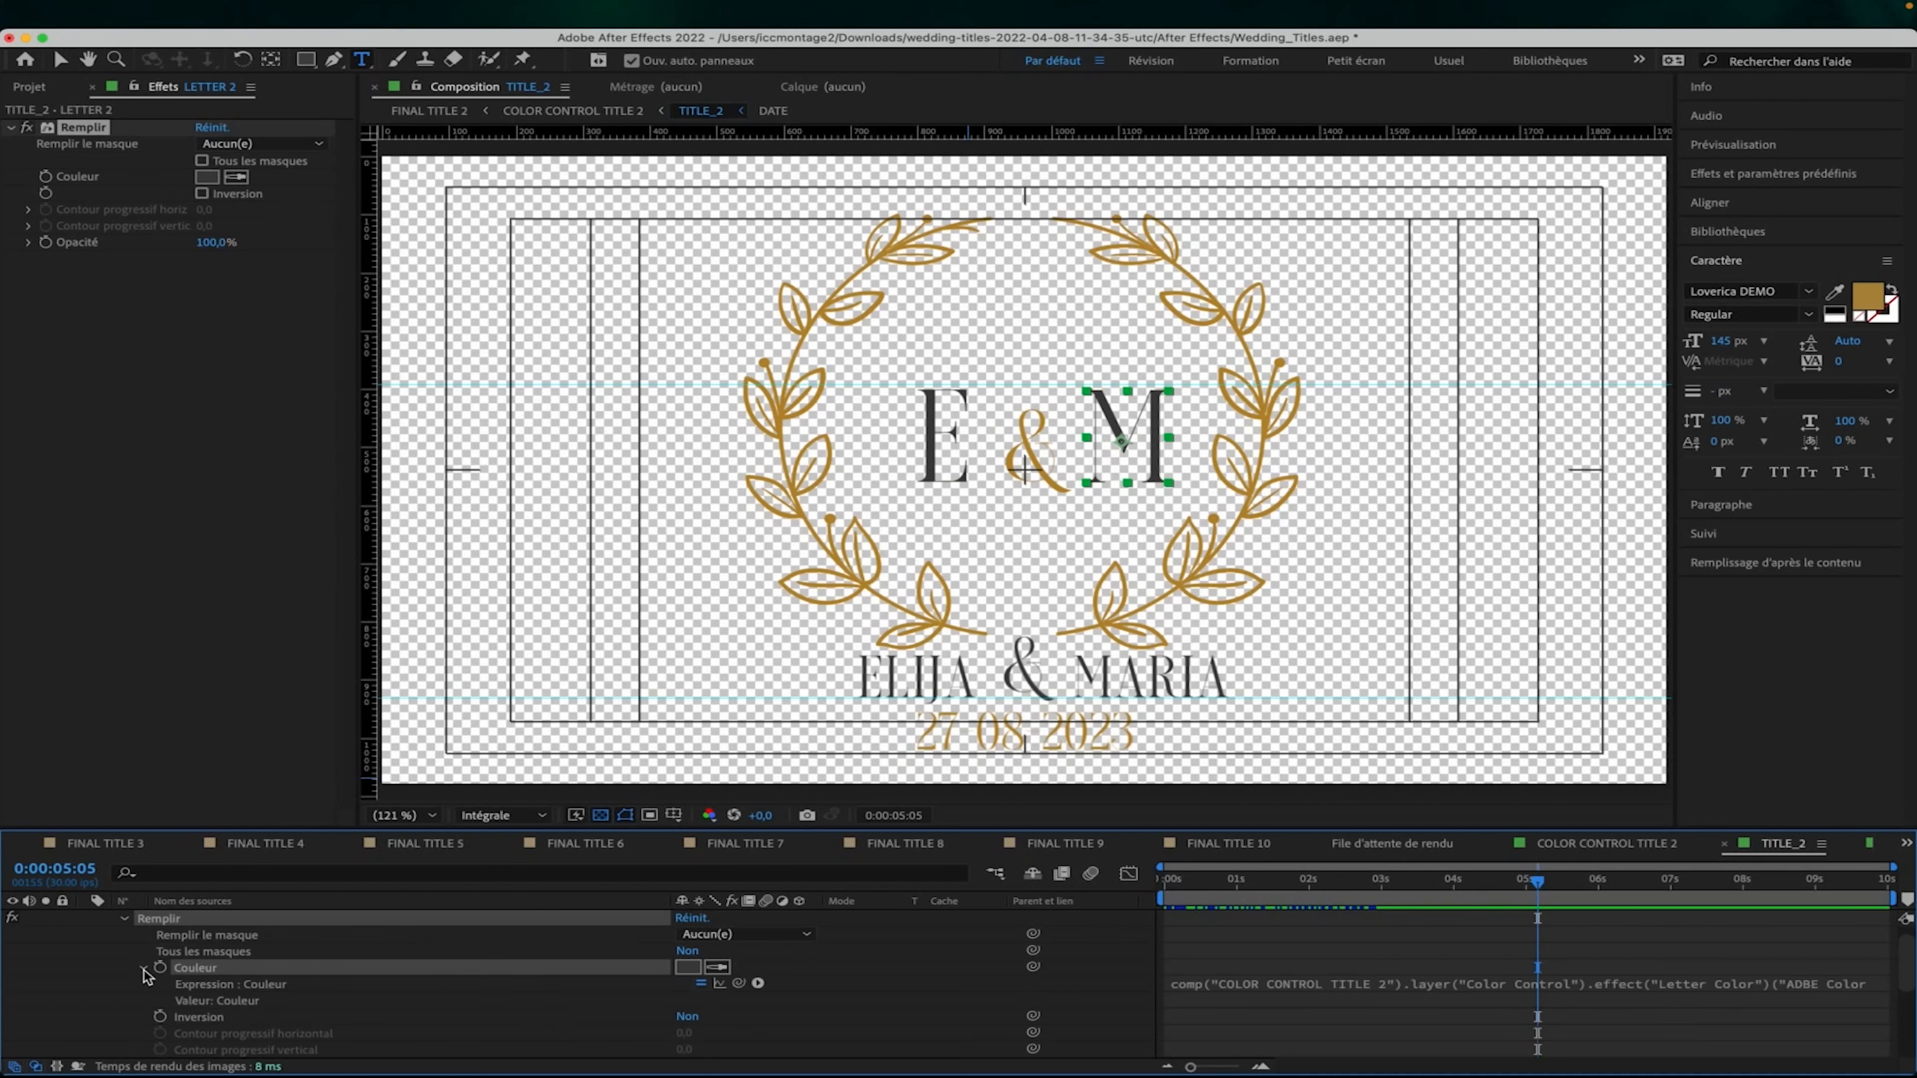
click(701, 983)
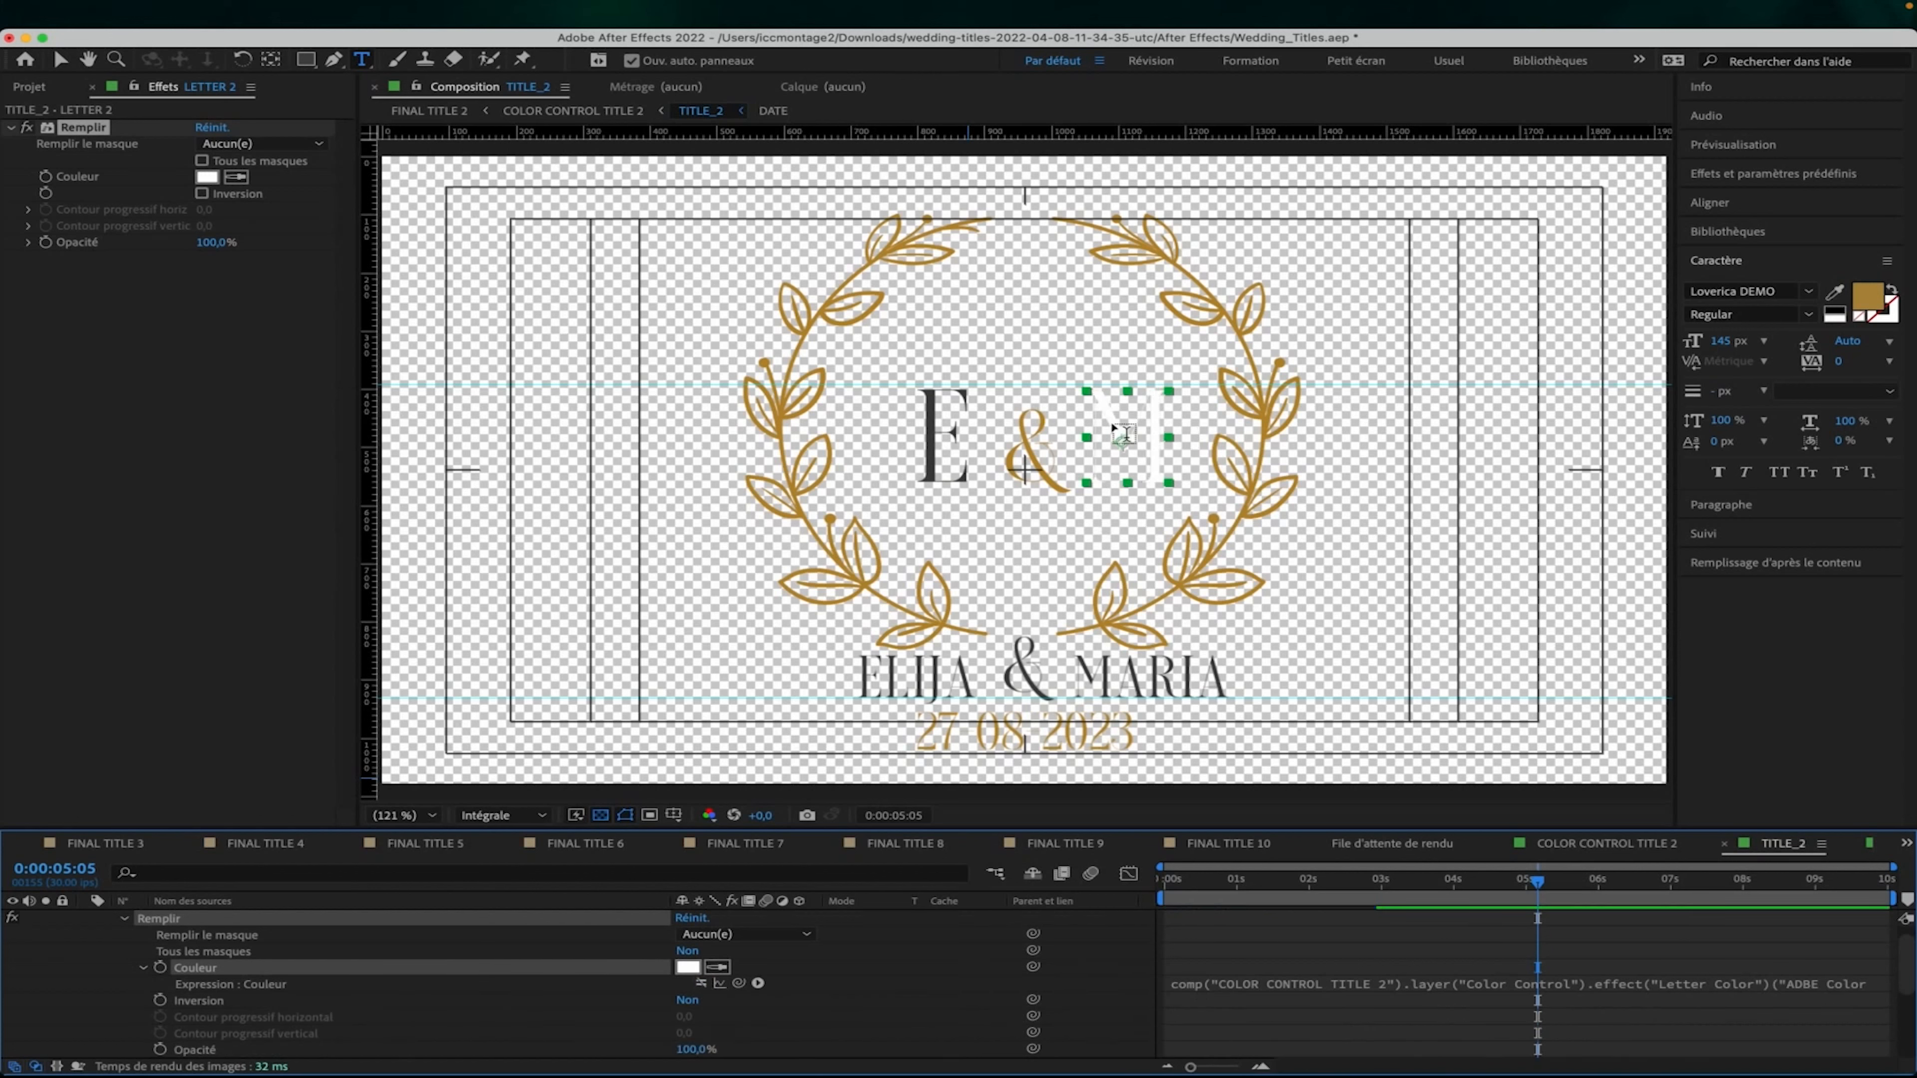
click(702, 983)
click(702, 982)
scroll(111, 956, up, 1)
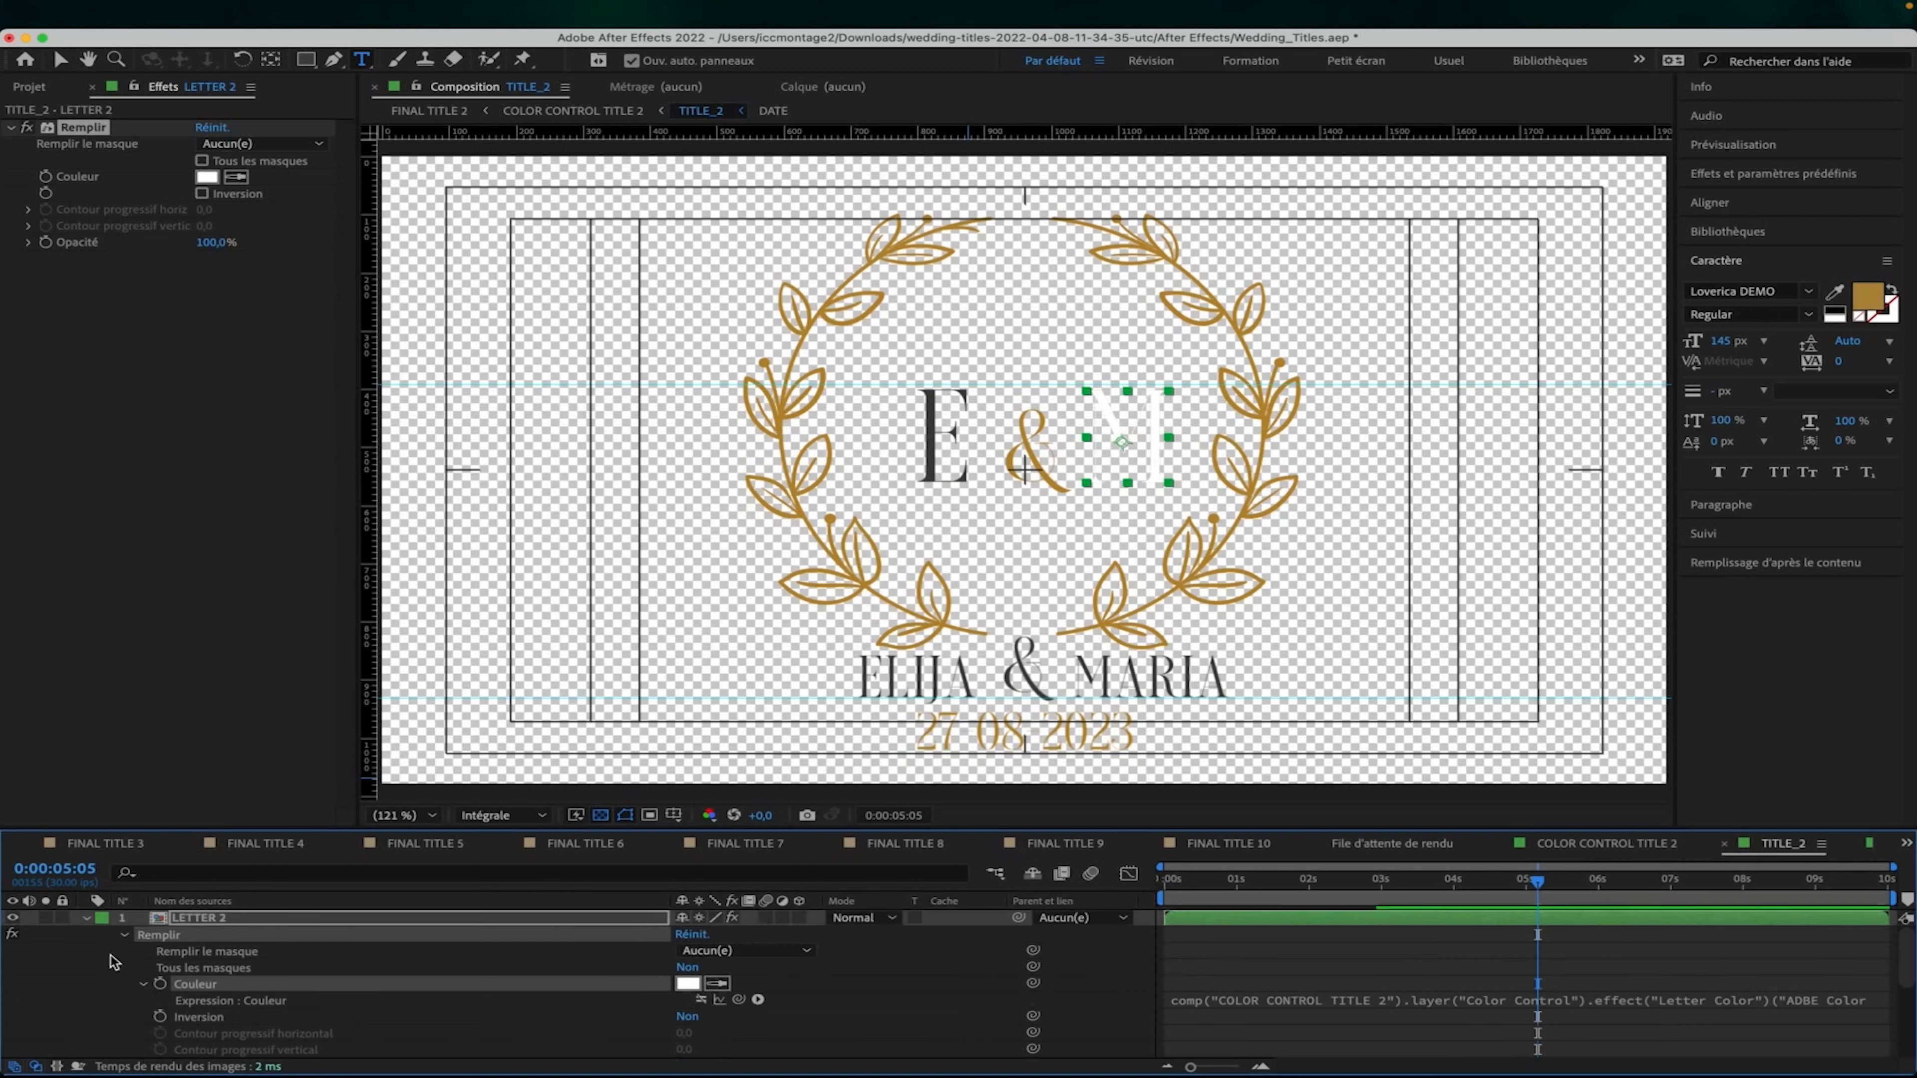
click(88, 917)
Disable the Fill colour expression on the LETTER 1 layer and set its colour to white (FFFFFF).
click(235, 937)
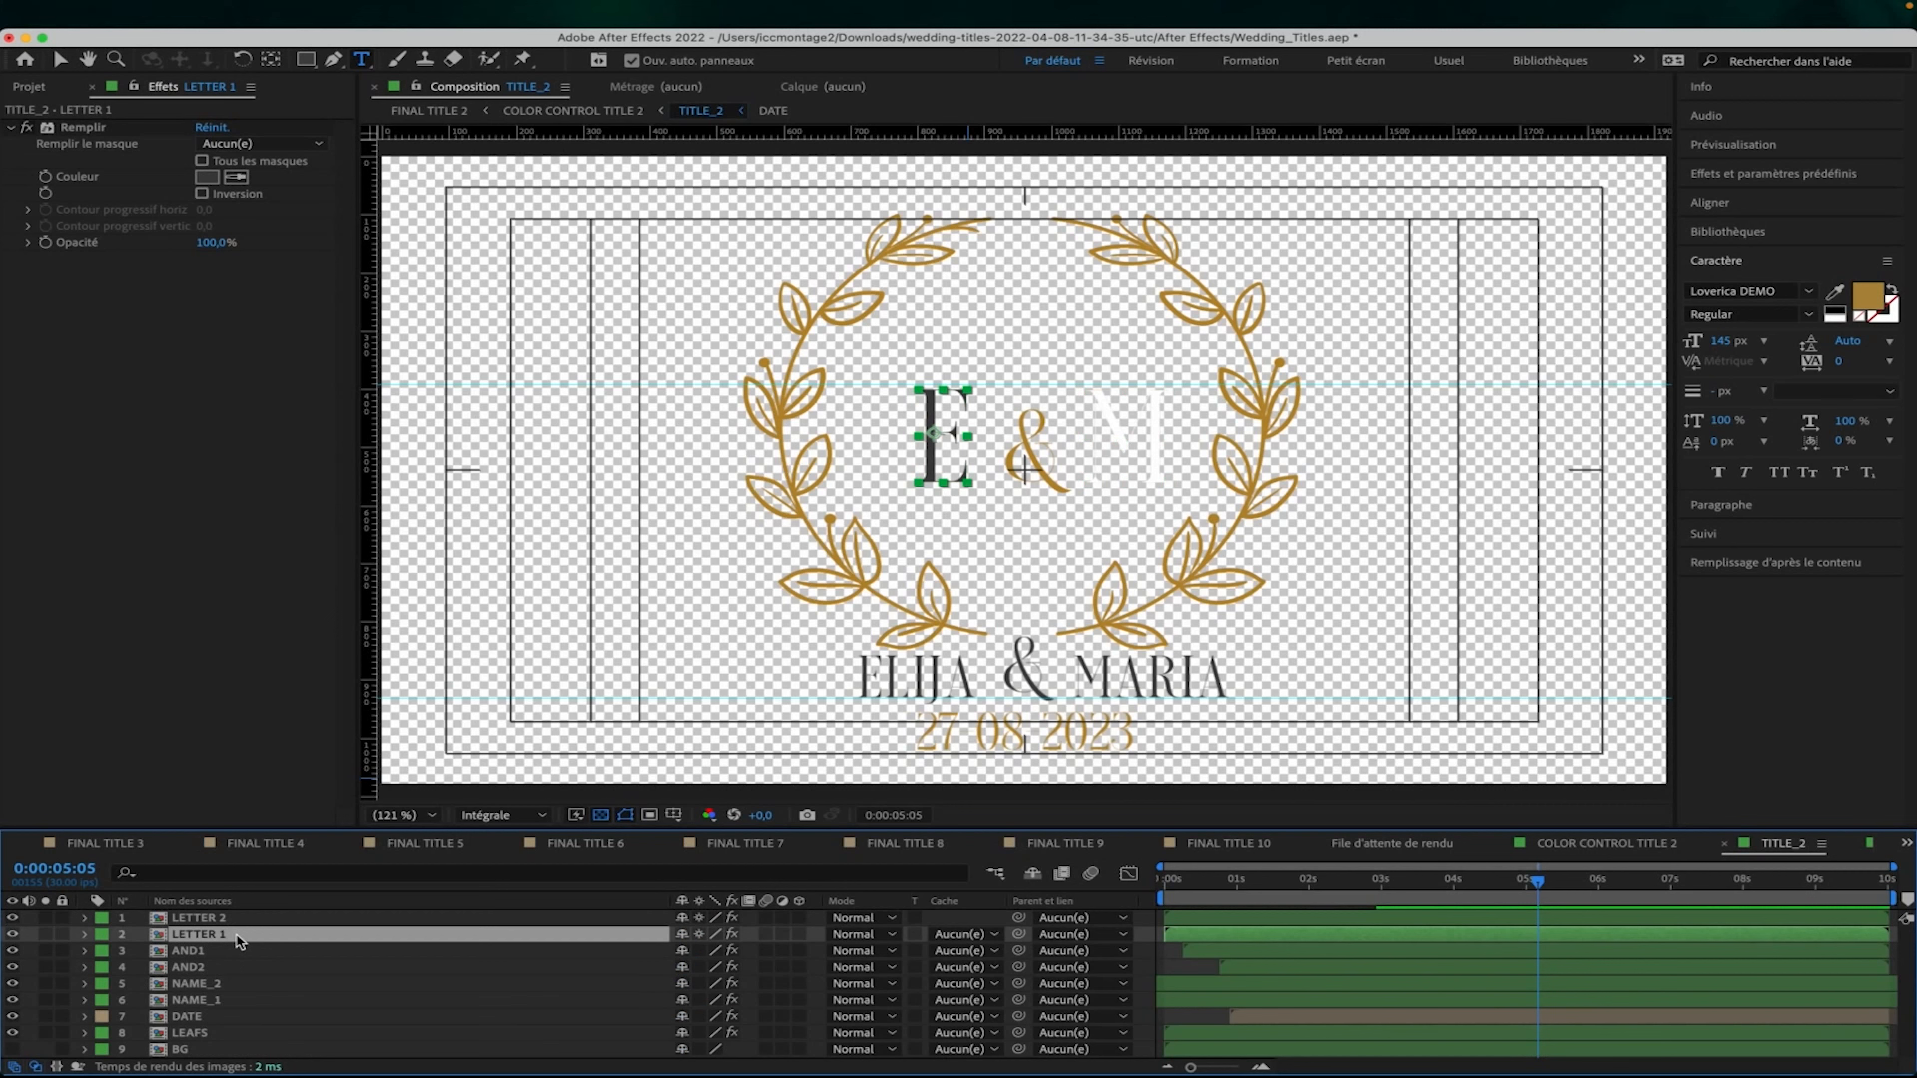
key(e)
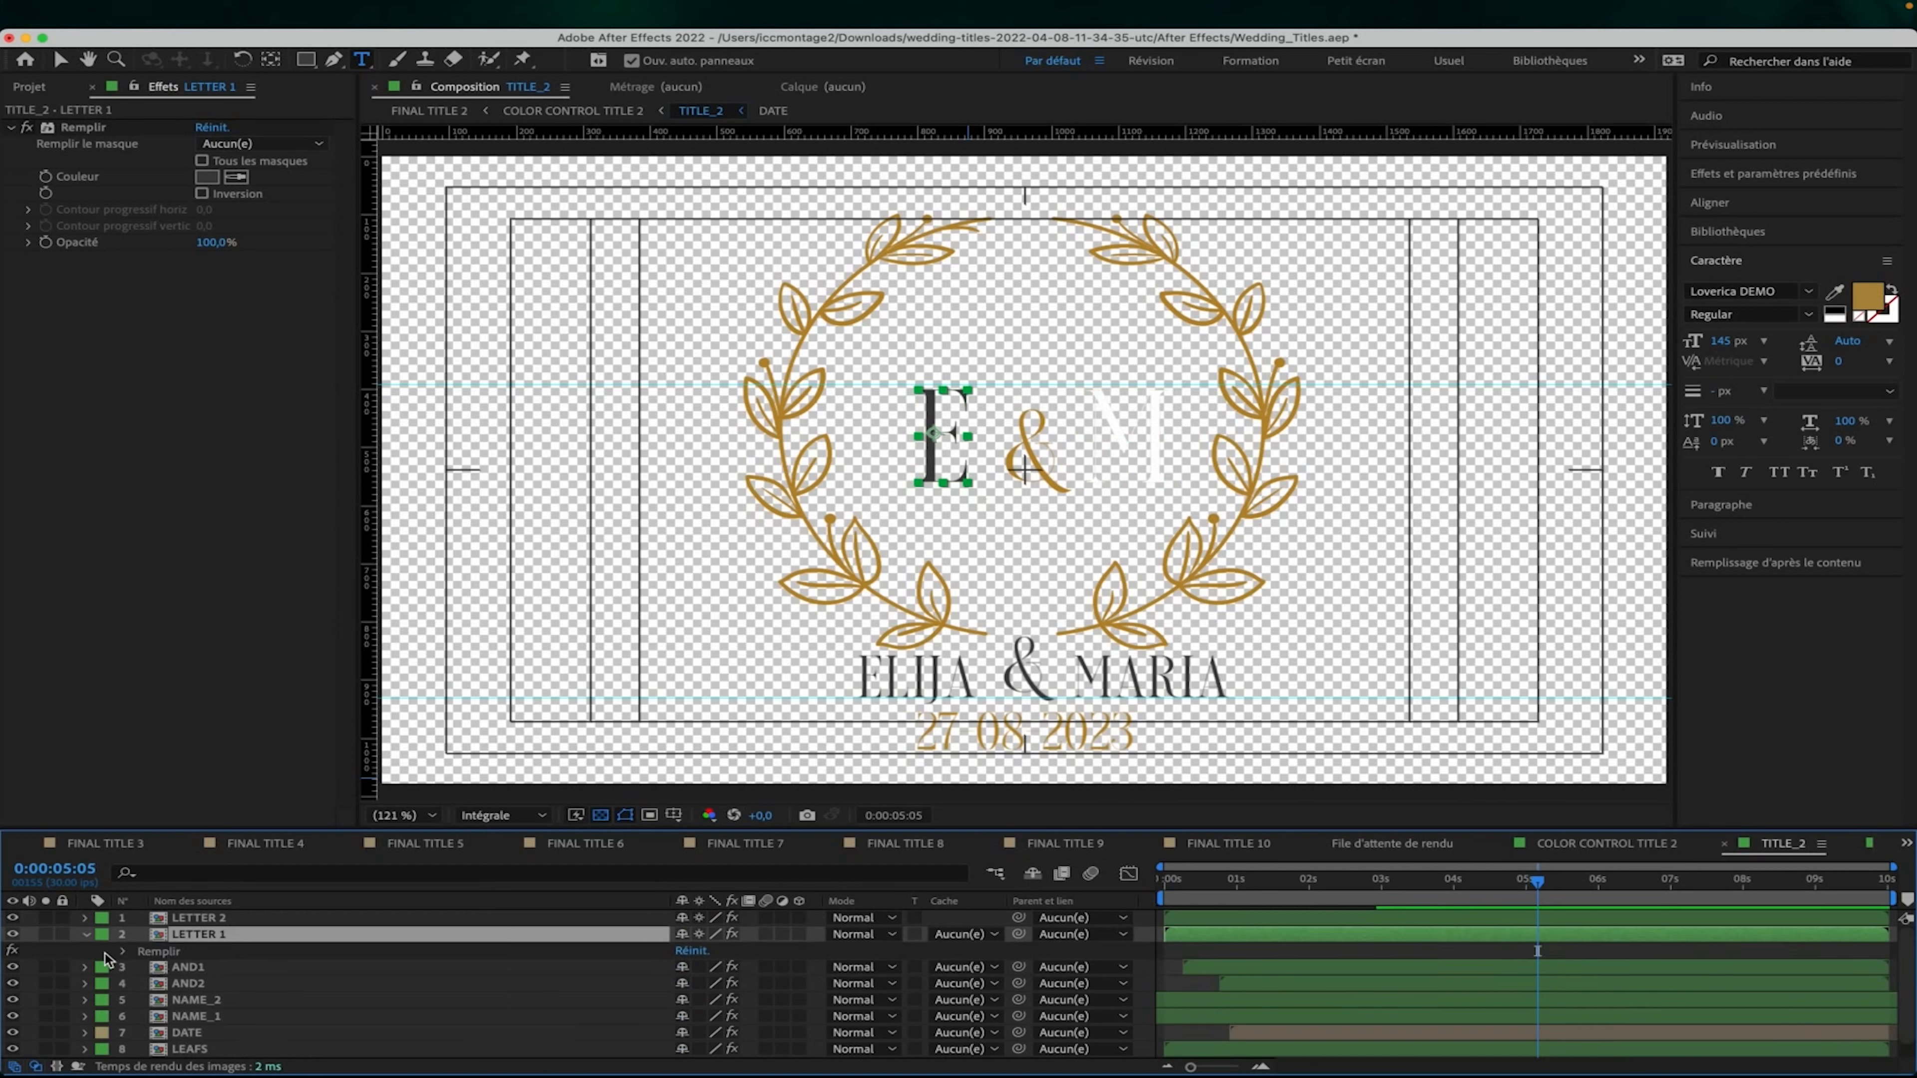
click(124, 951)
click(141, 967)
click(699, 986)
click(687, 968)
click(1302, 440)
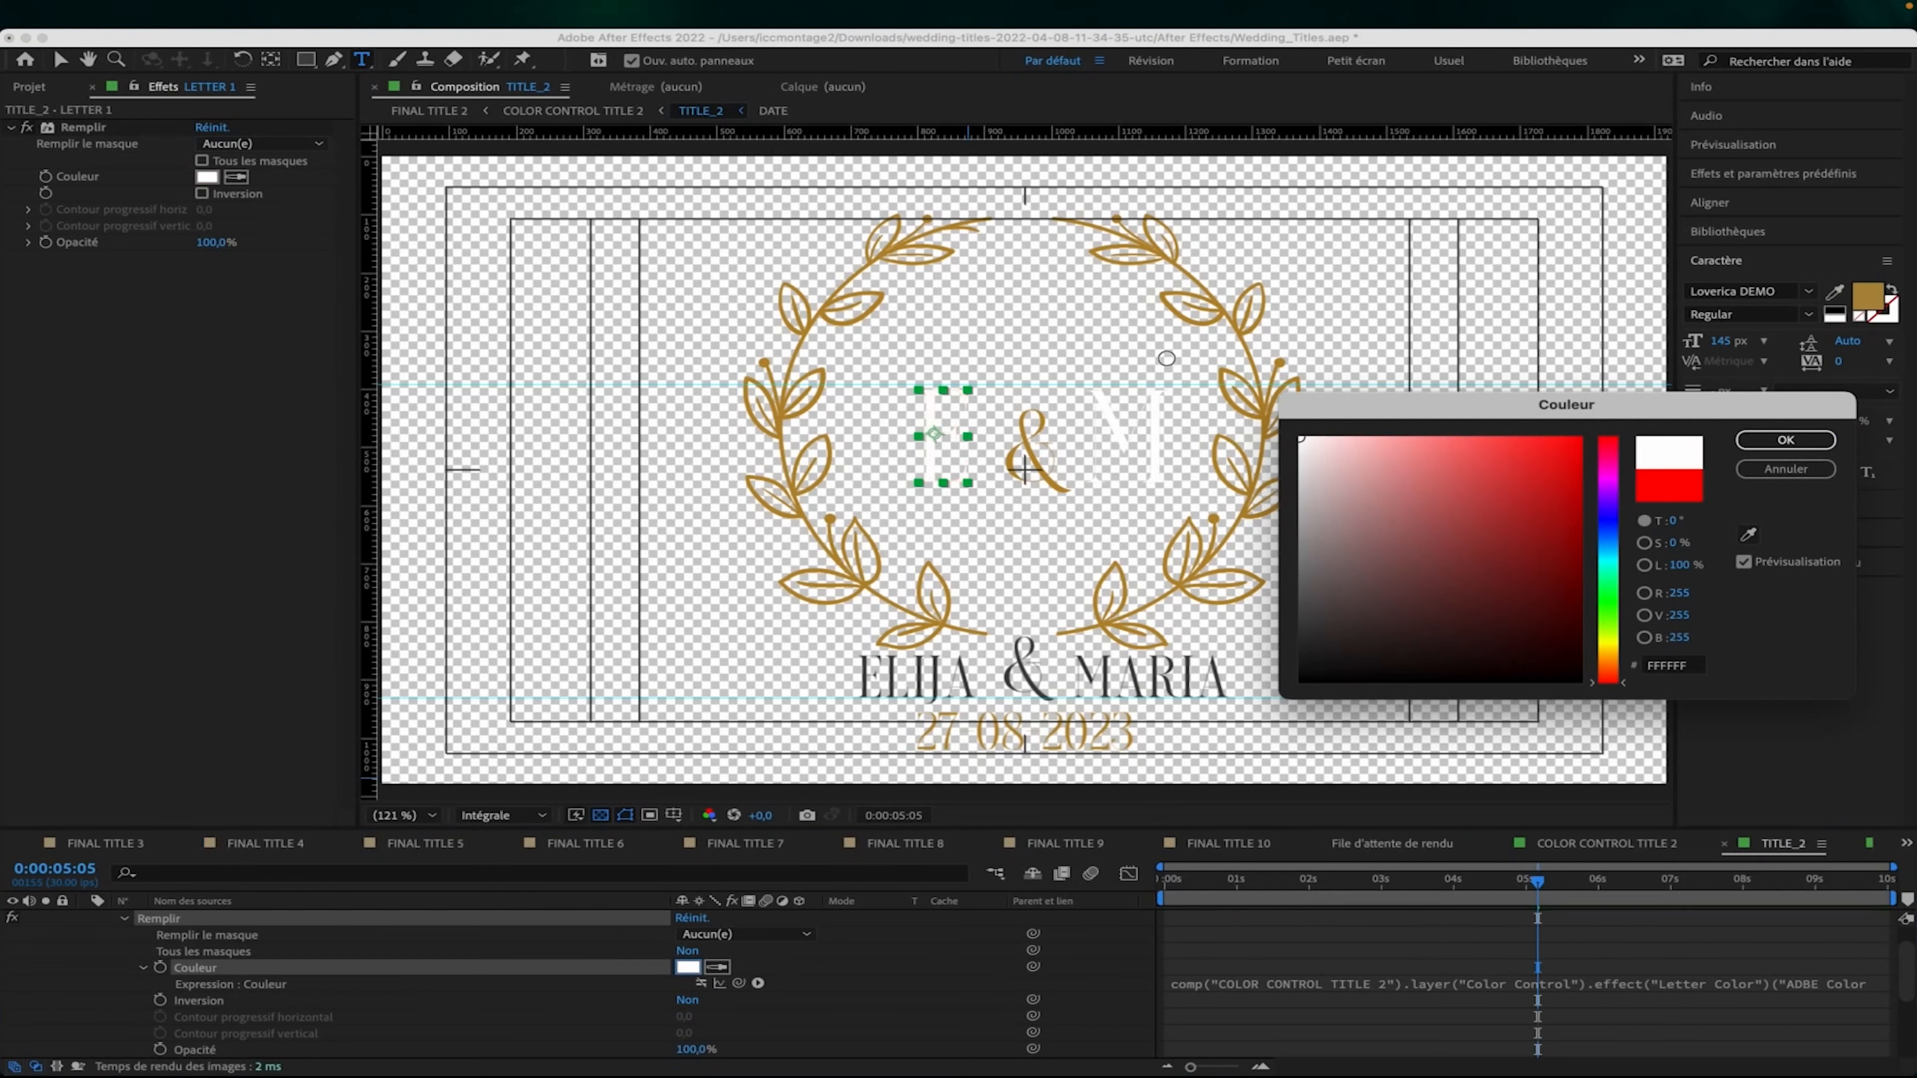
click(1781, 440)
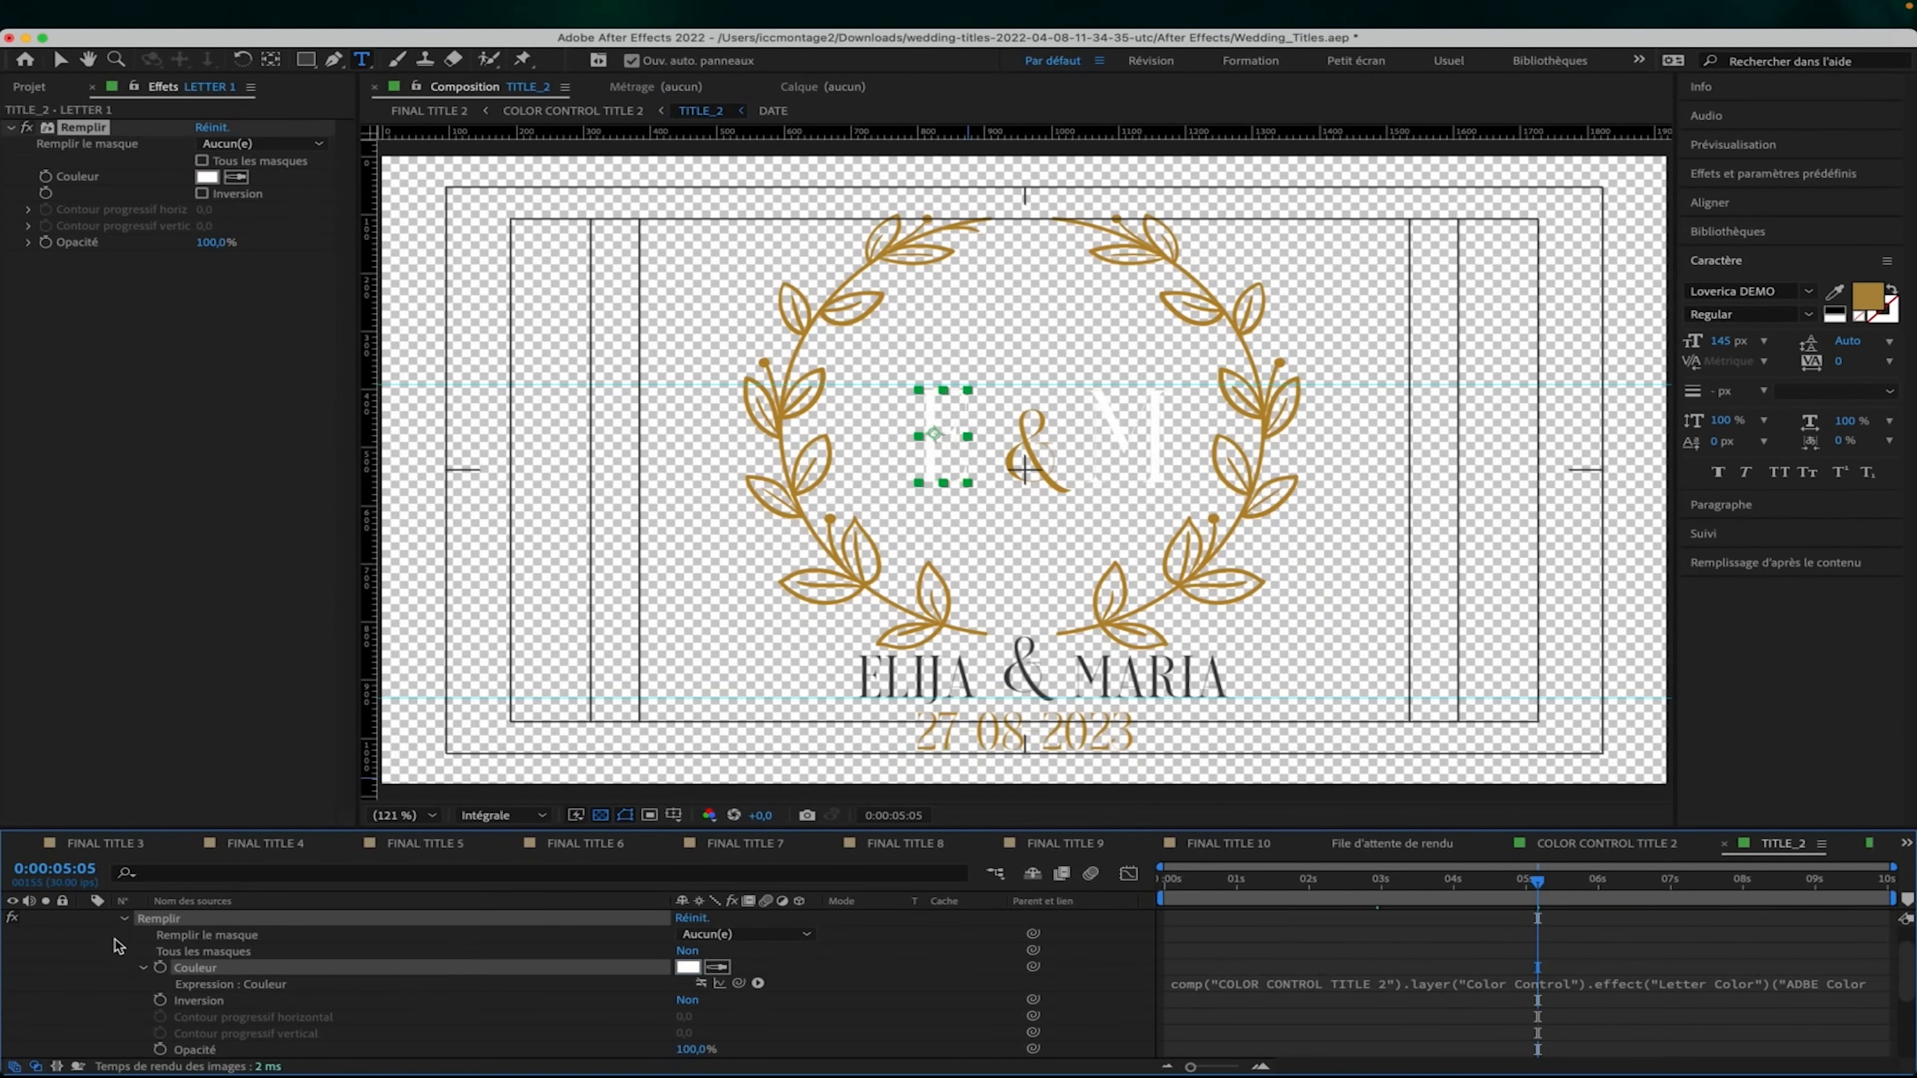
Collapse the LETTER 1 properties and disable the expression that drives the Fill colour of the NAME_1 layer in TITLE_2.
scroll(98, 944, up, 2)
click(84, 935)
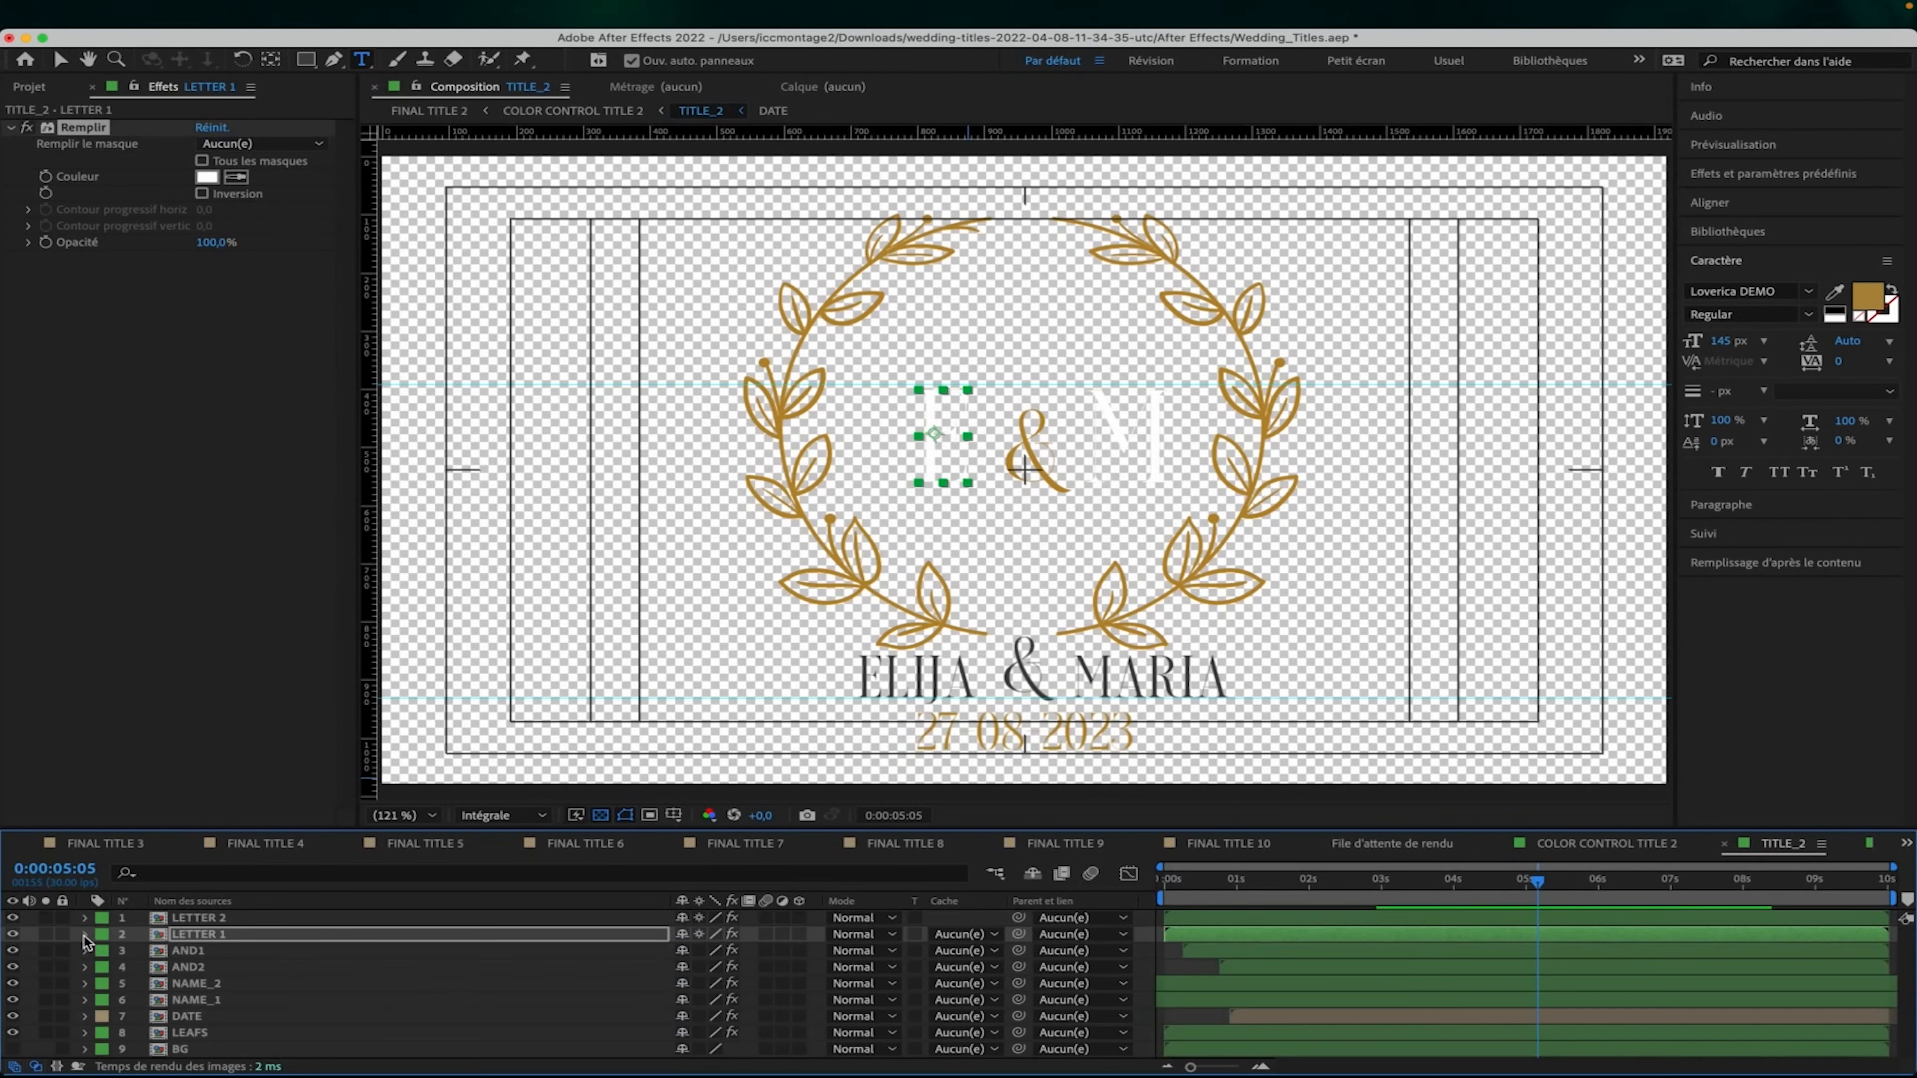
click(253, 999)
click(84, 1000)
click(105, 1016)
click(124, 1032)
scroll(143, 1012, down, 3)
click(143, 967)
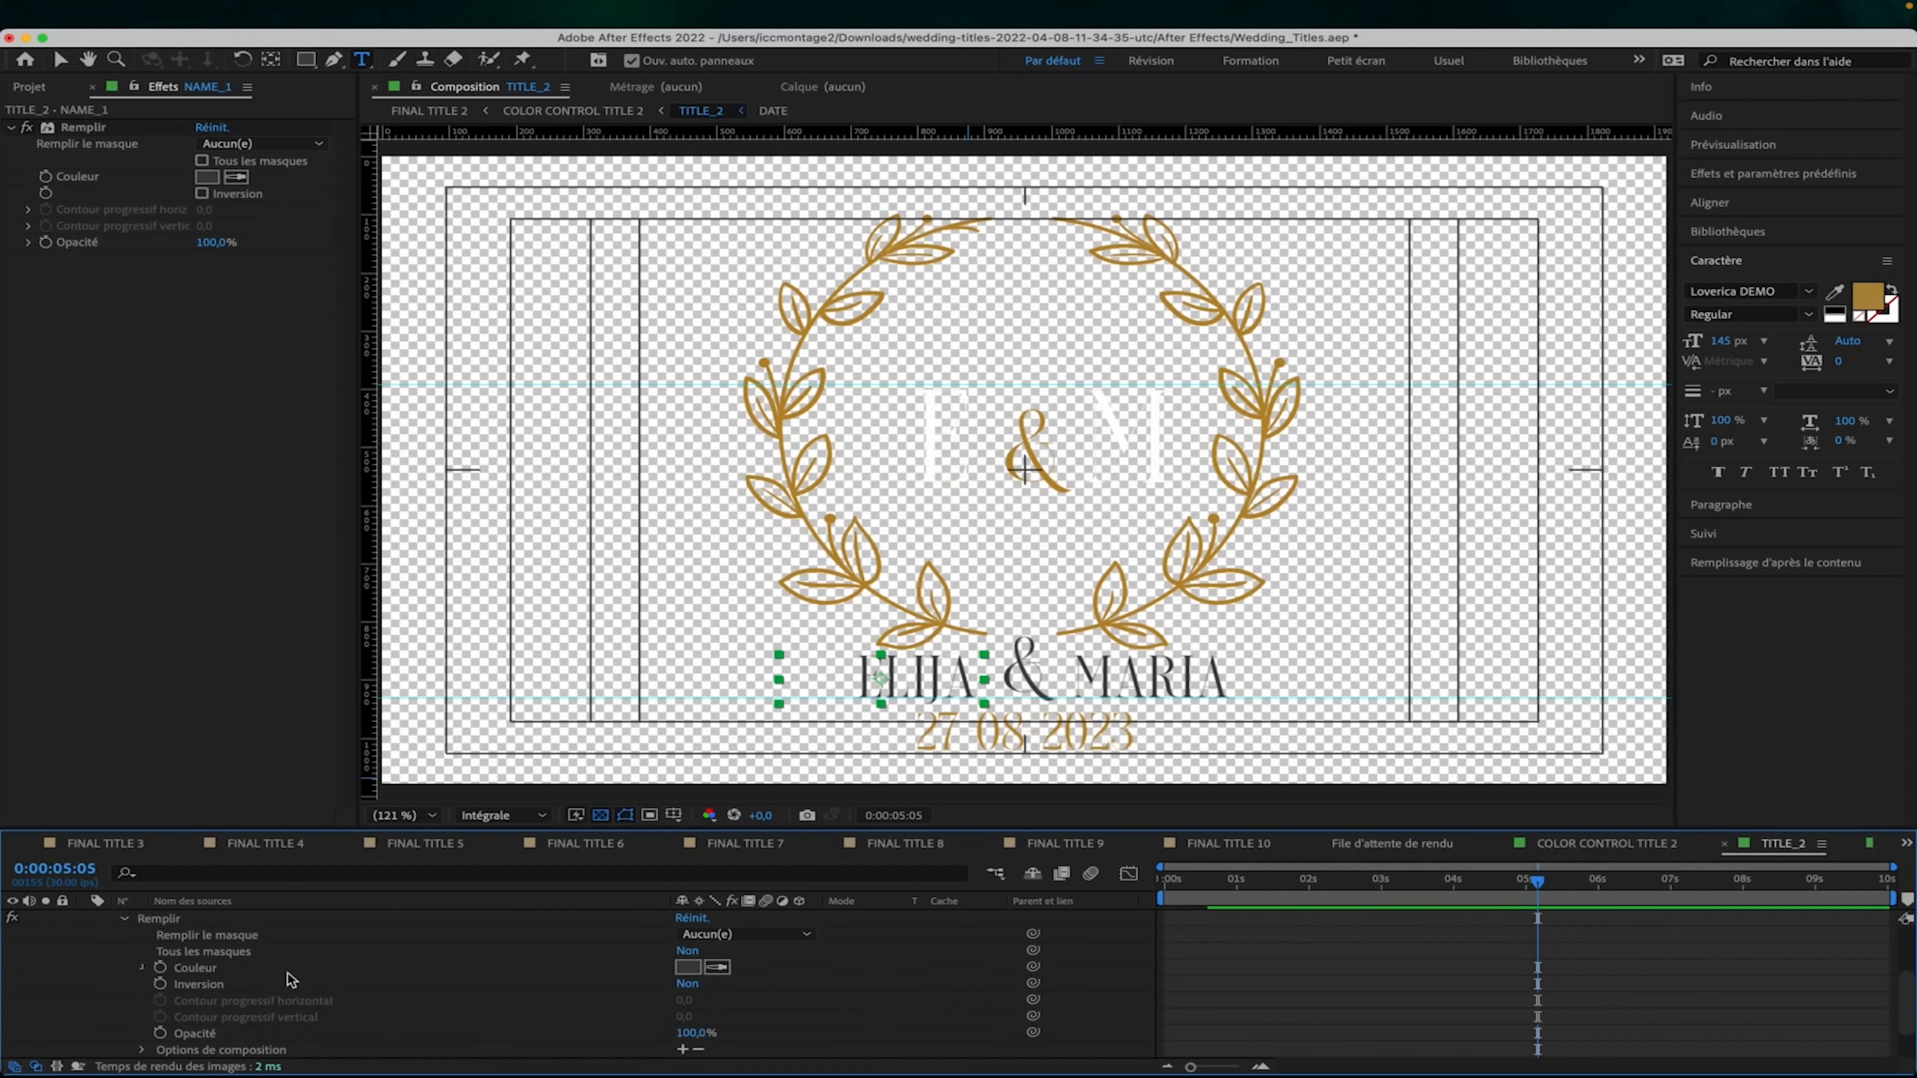
click(702, 984)
Set the Fill colour of the NAME_1 layer to white and collapse the layer's properties.
click(687, 967)
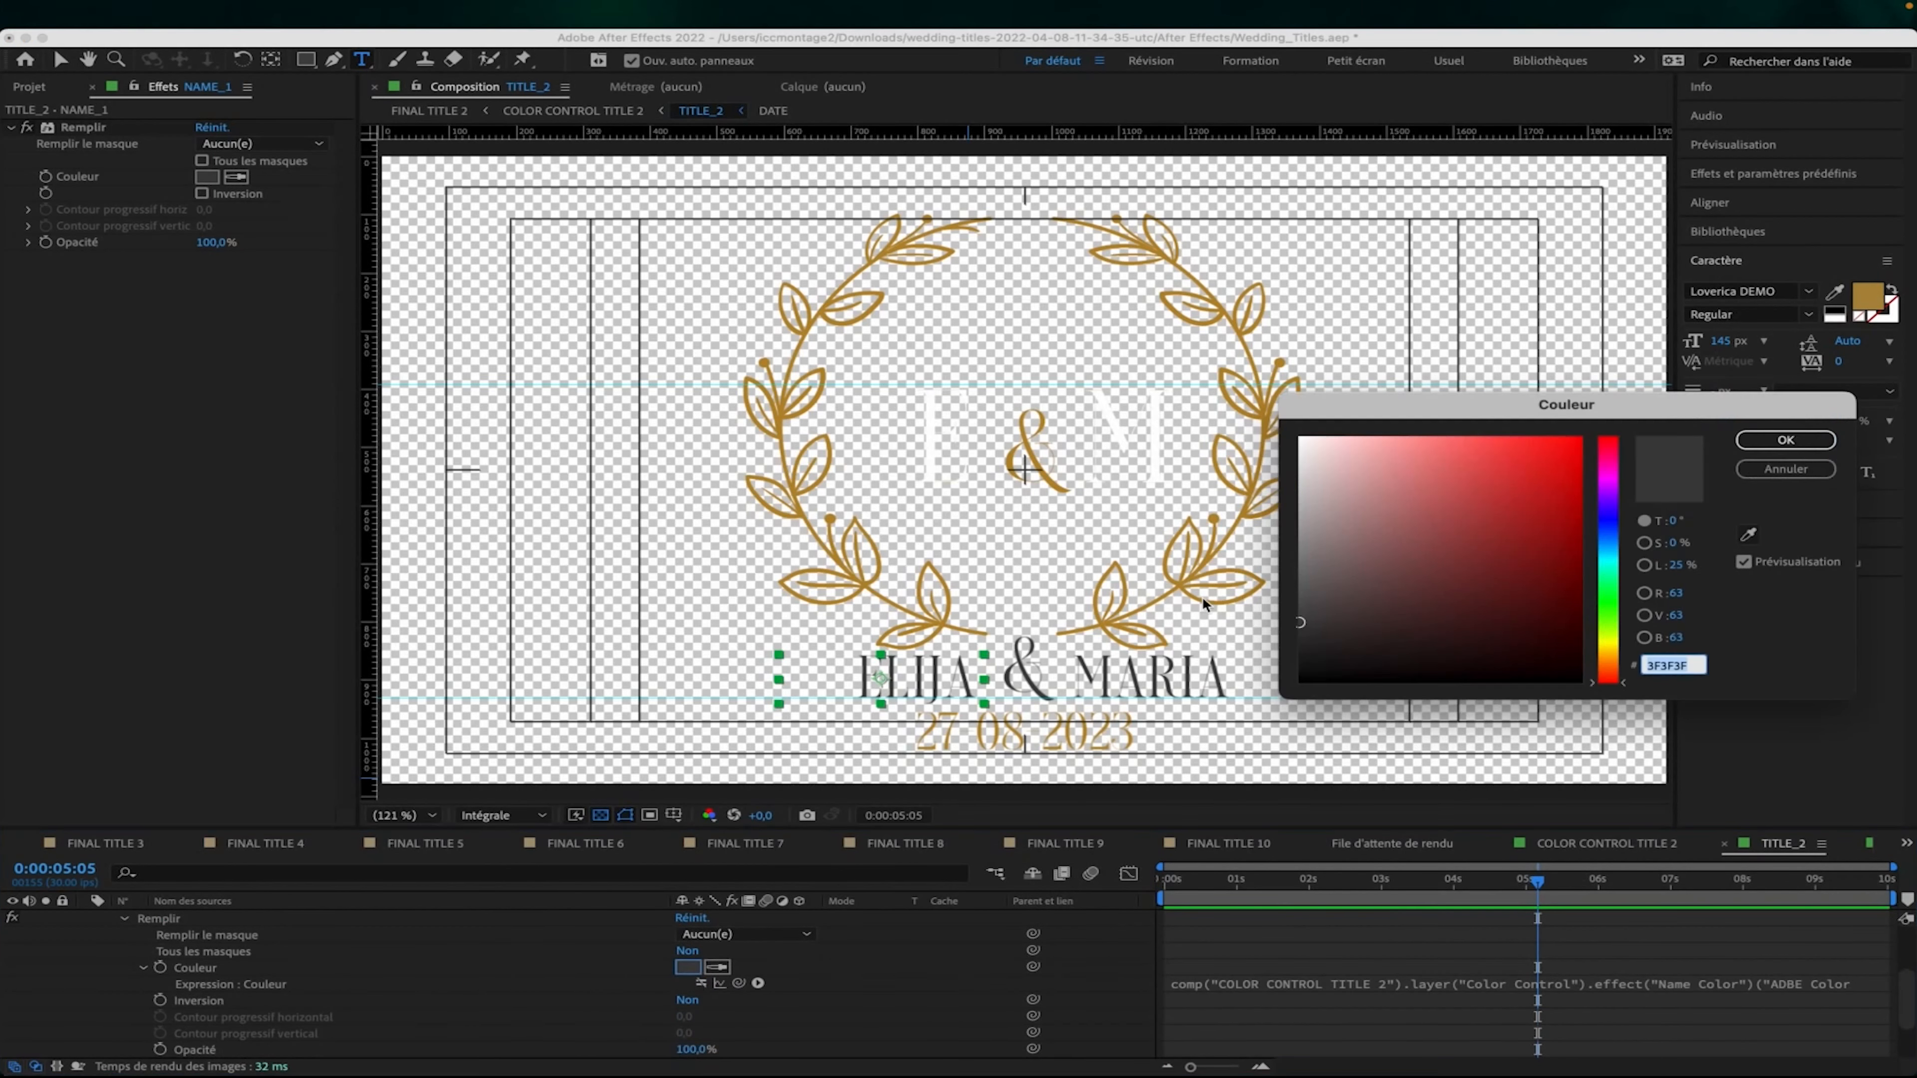
drag(1337, 448, 996, 355)
click(1789, 441)
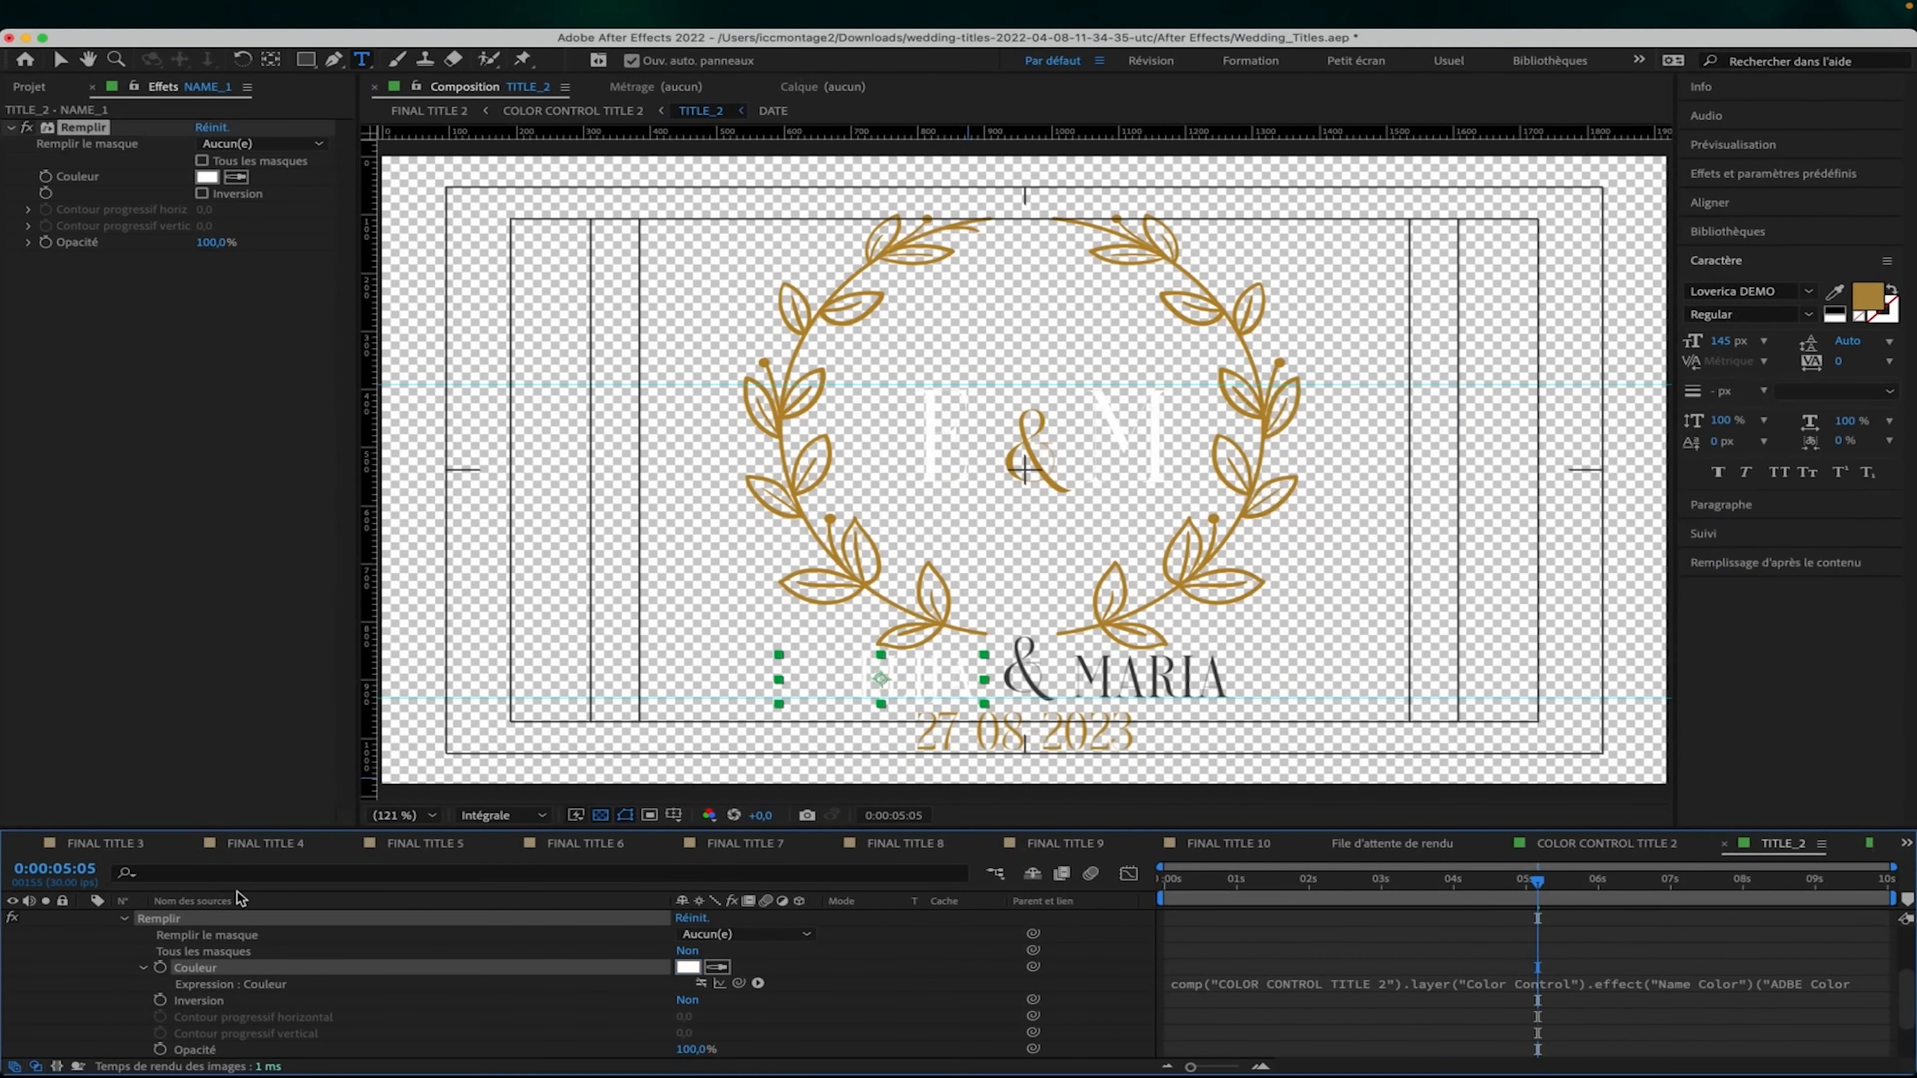
scroll(79, 968, up, 5)
click(85, 1001)
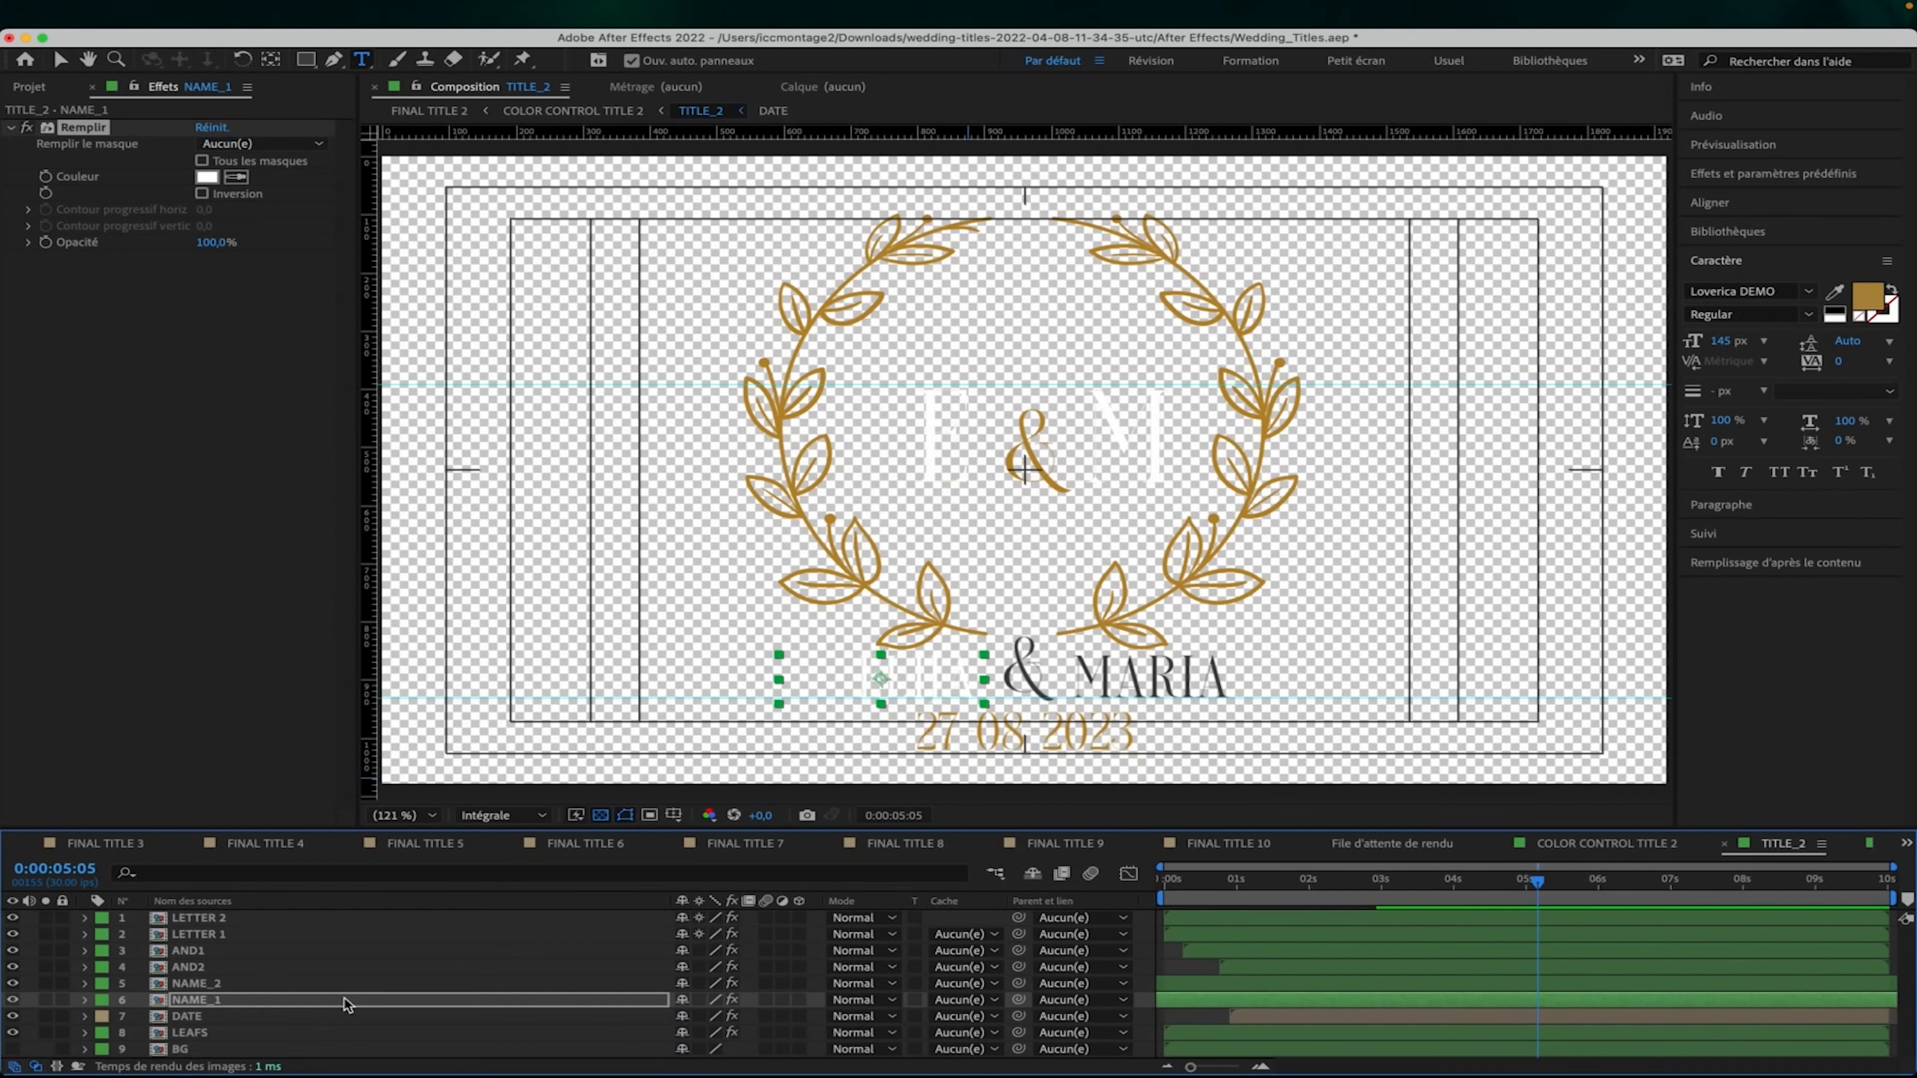
Disable the Fill colour expression on the NAME_2 layer, set its colour to white, and collapse the layer.
click(220, 984)
key(e)
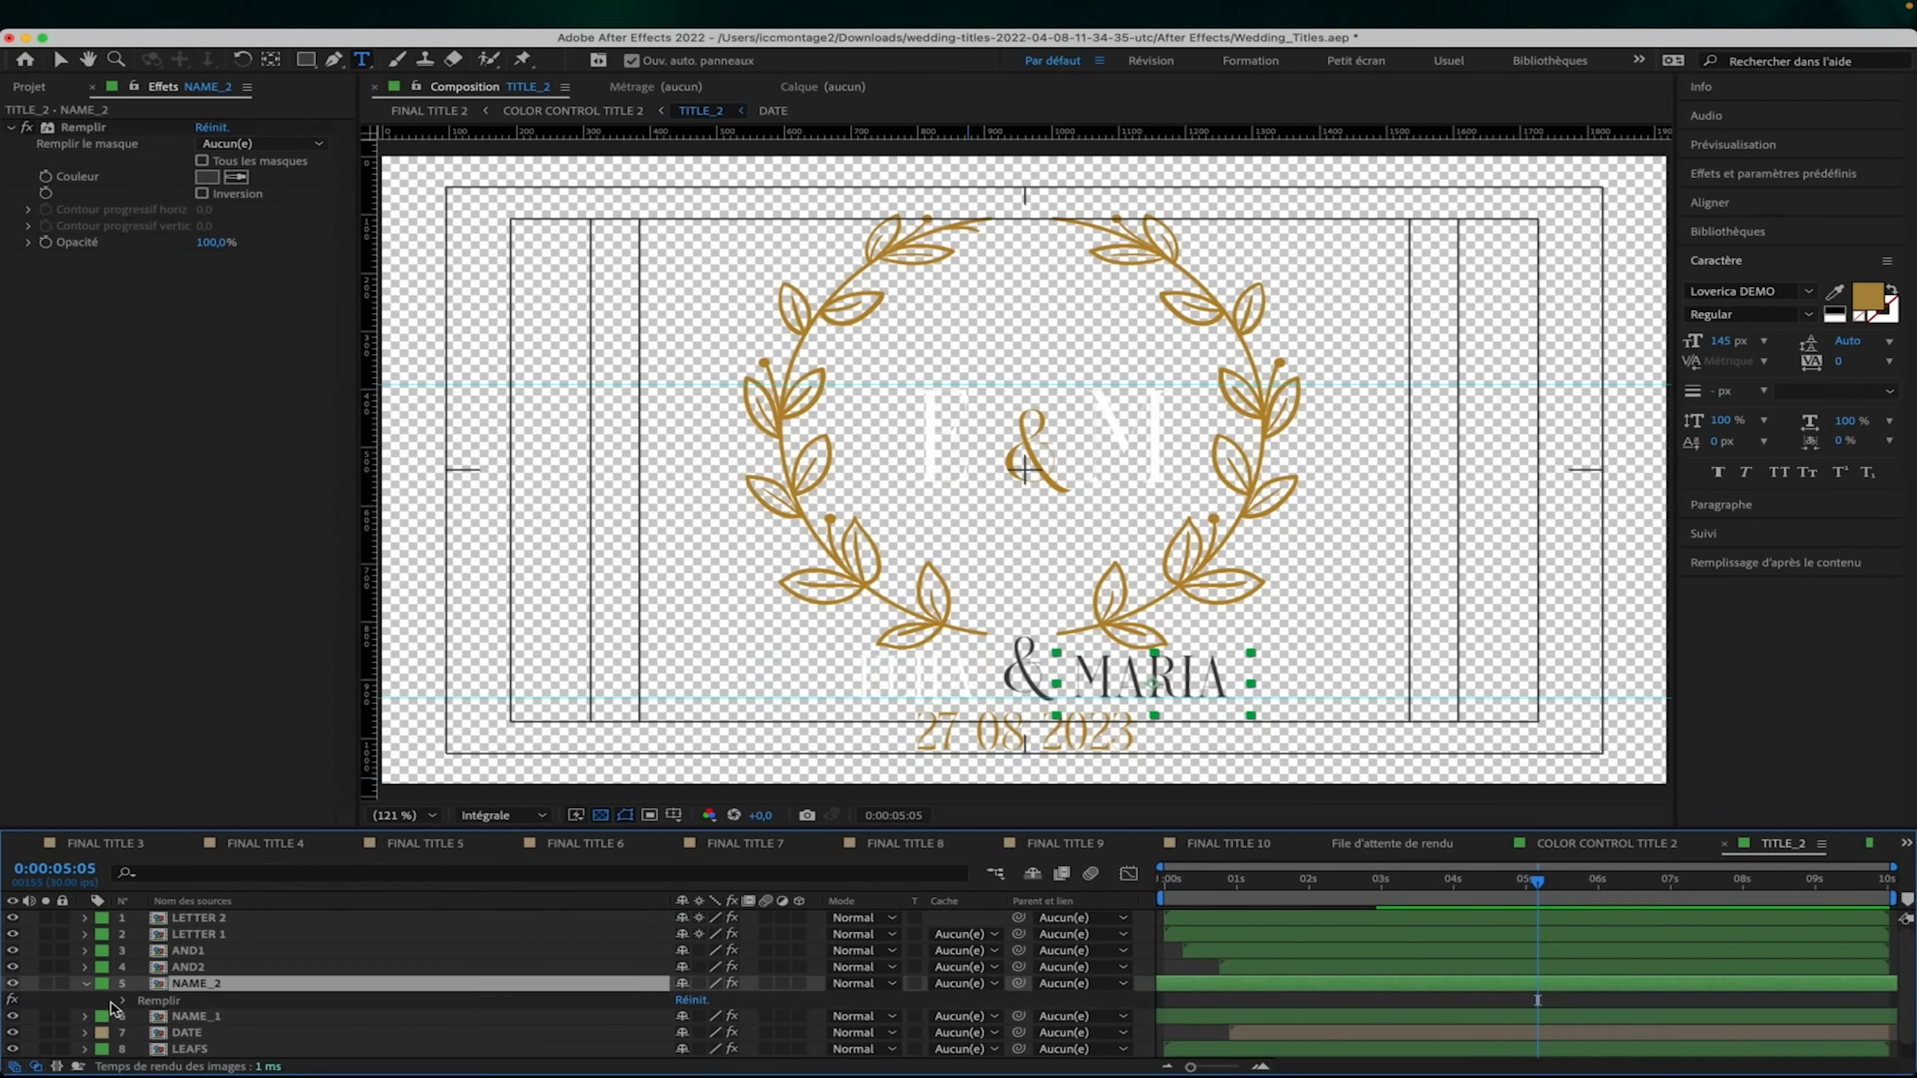
click(125, 1001)
scroll(145, 1006, down, 5)
click(142, 968)
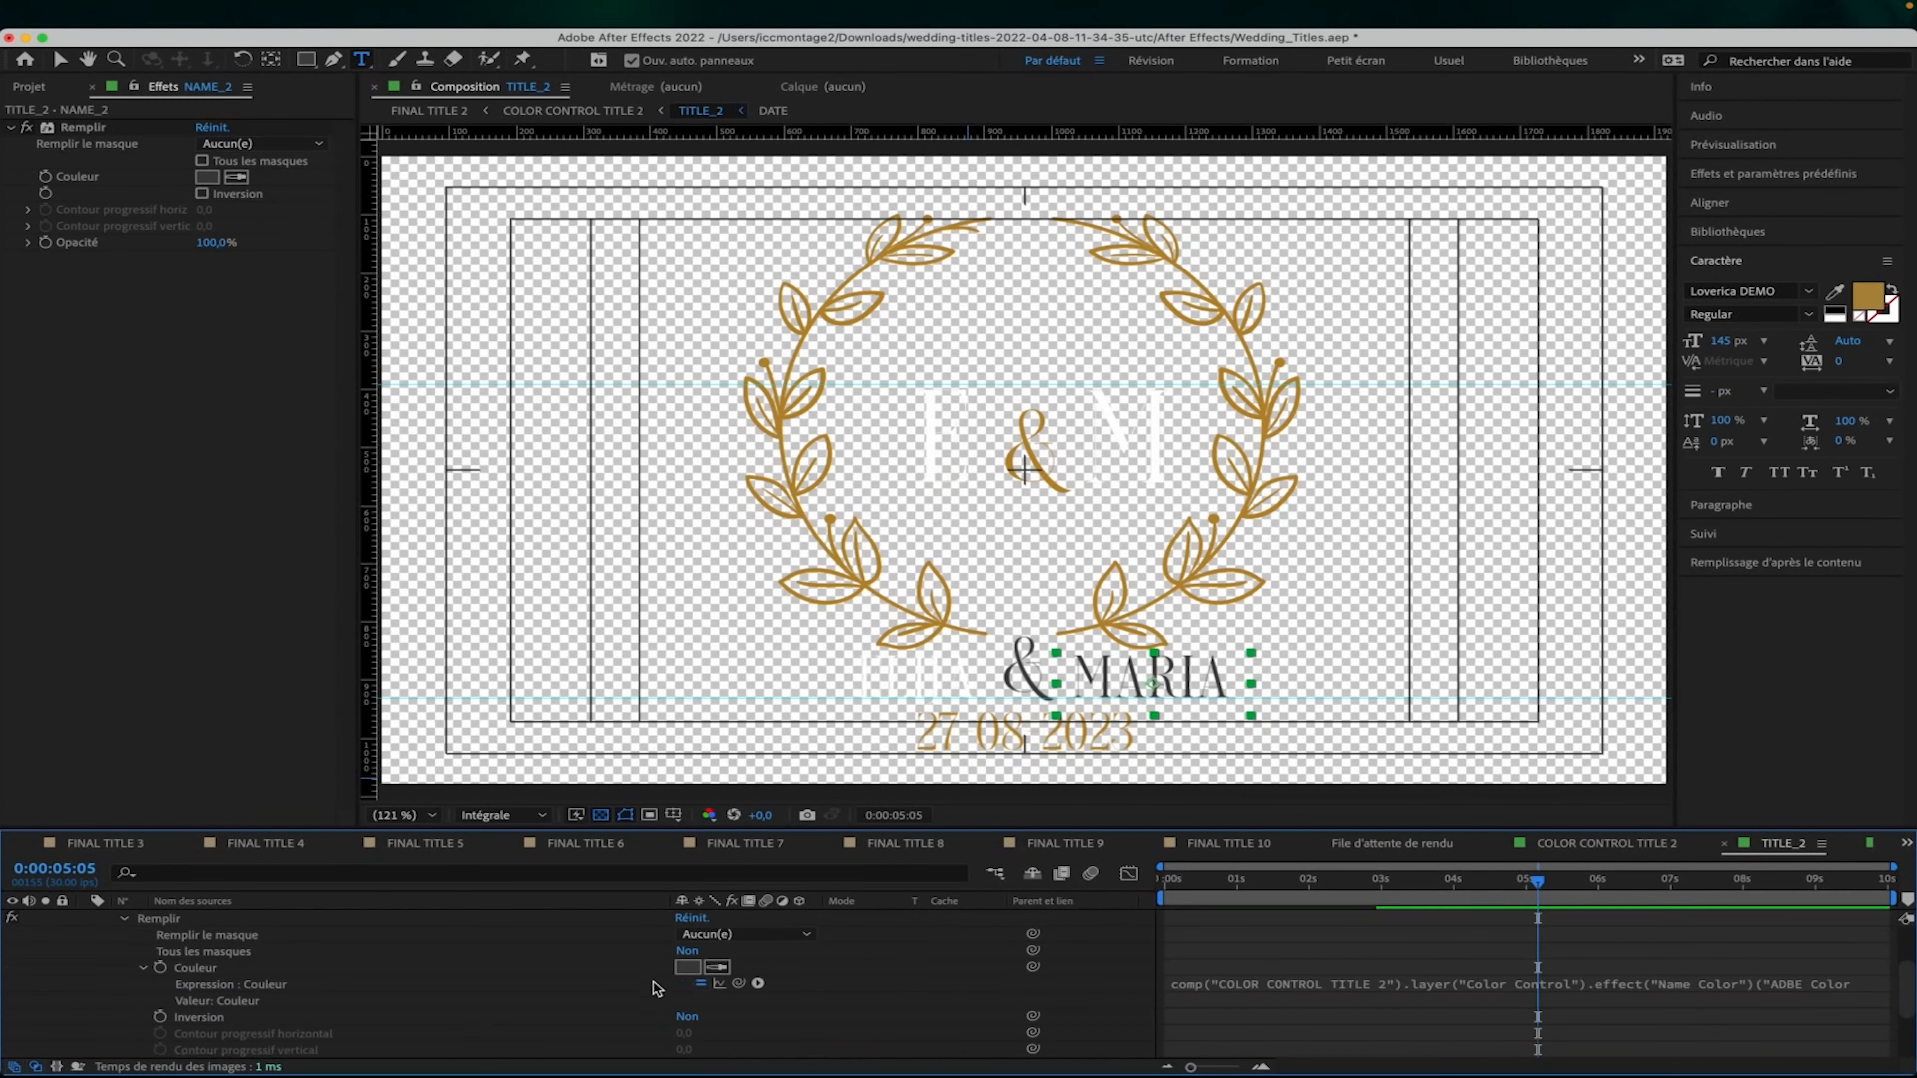
click(701, 983)
scroll(423, 984, up, 5)
click(84, 984)
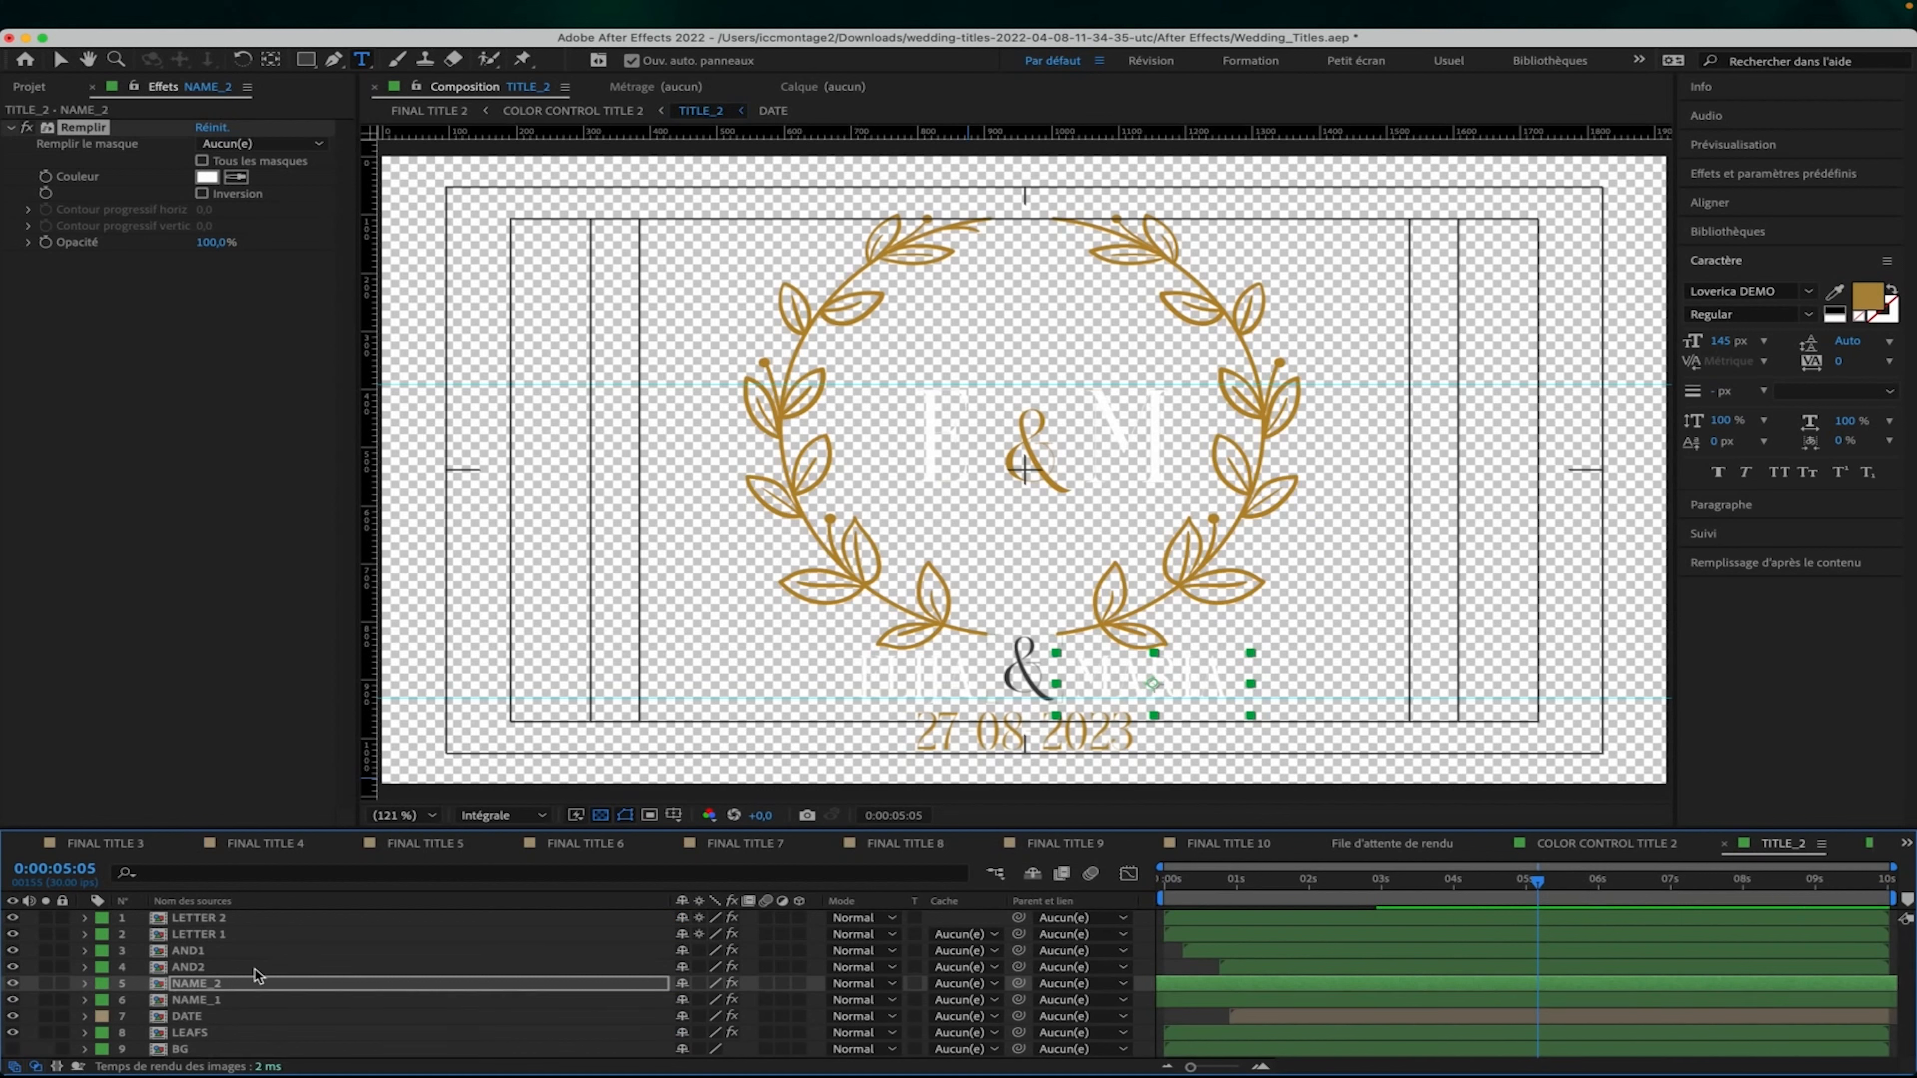
Disable the Fill colour expression on the AND2 layer, set its colour to white (FFFFFF), then collapse the layer and clear the selection.
click(254, 969)
key(e)
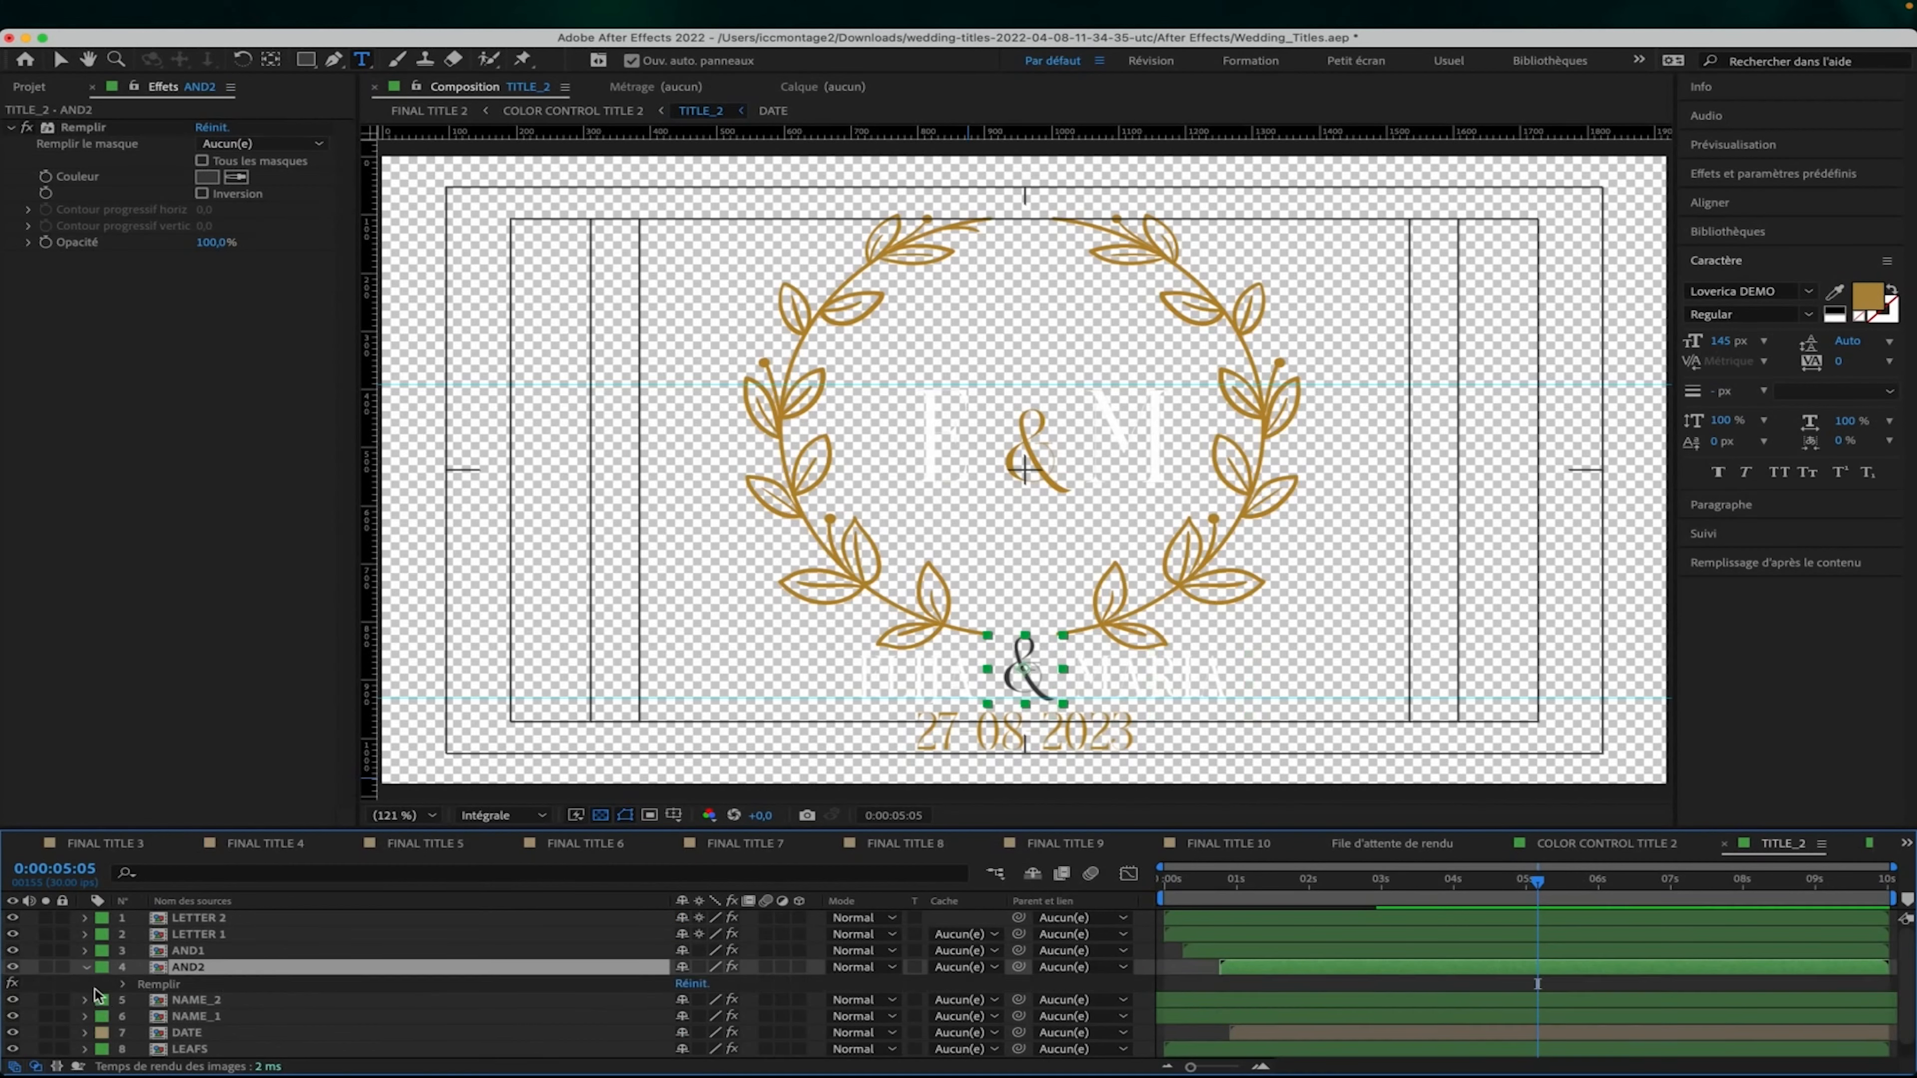
click(121, 984)
click(142, 969)
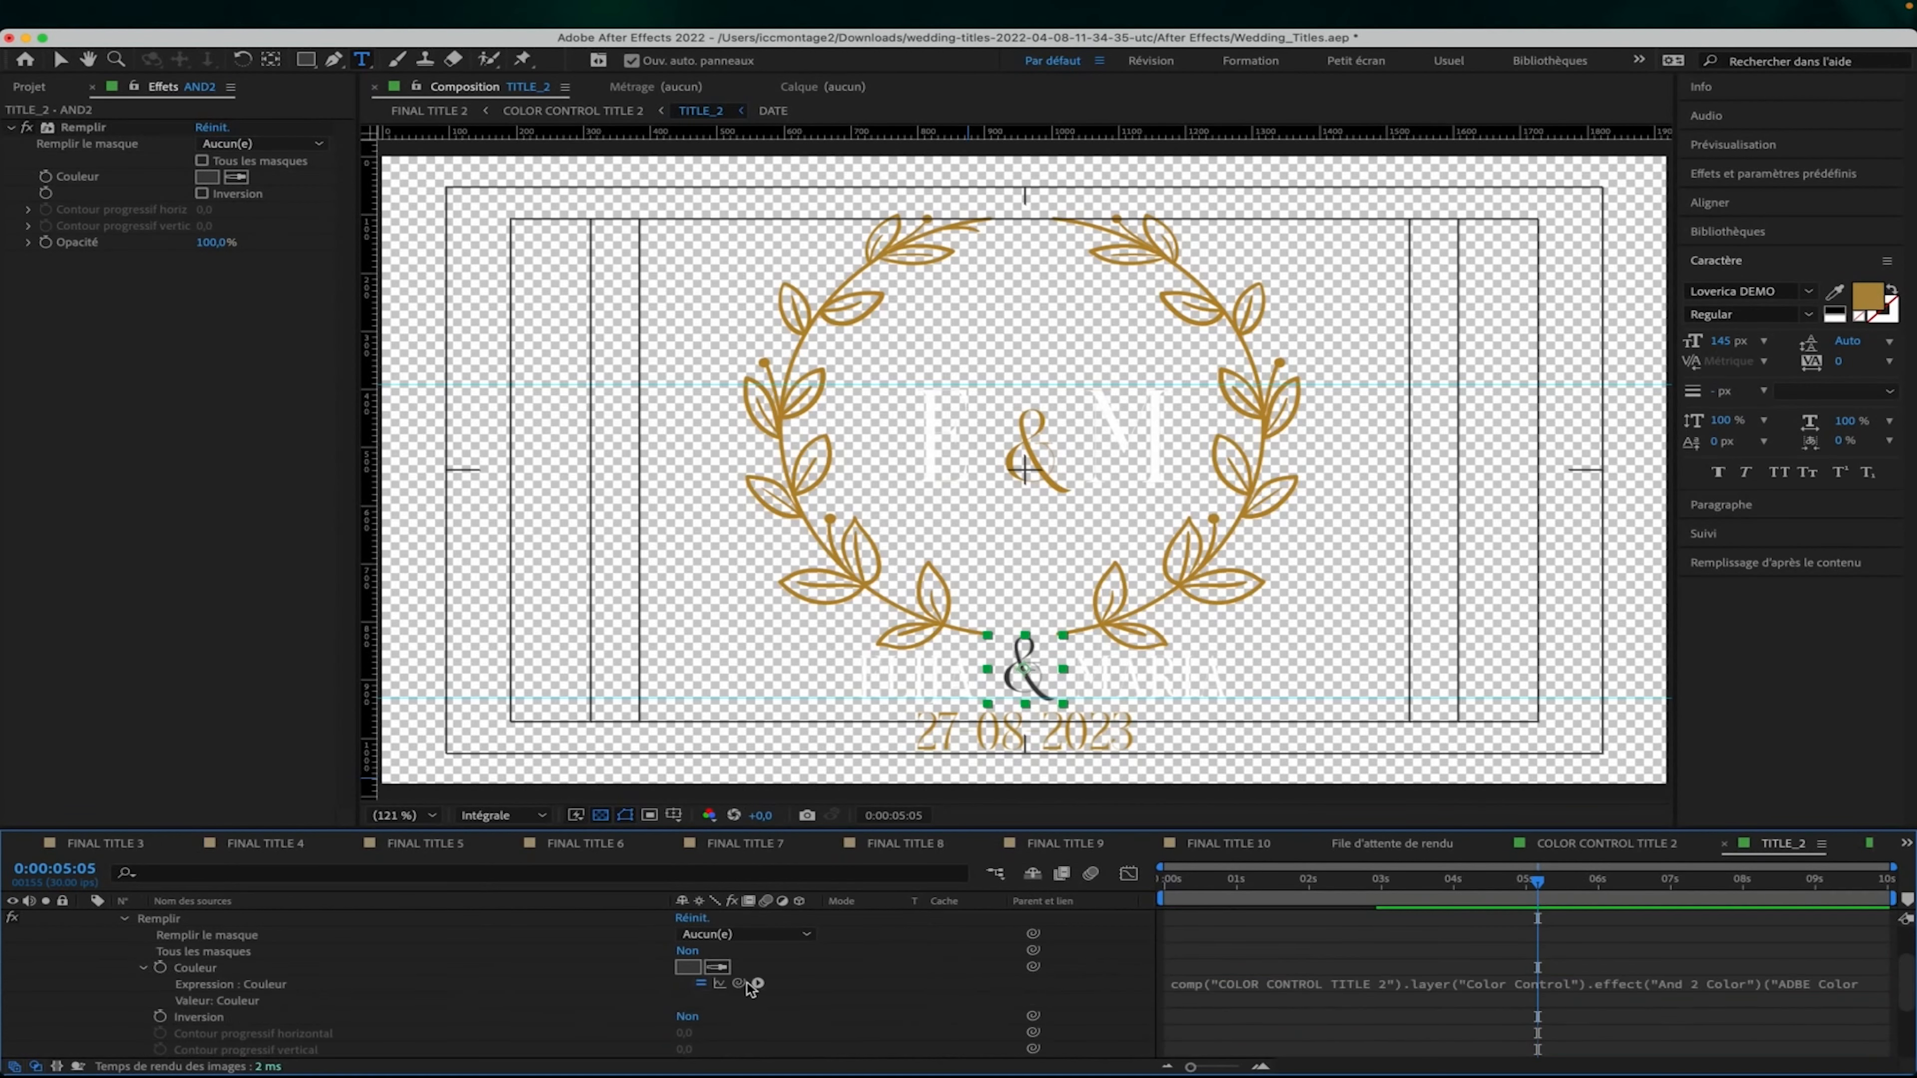
click(701, 983)
click(689, 968)
drag(1375, 487, 1101, 311)
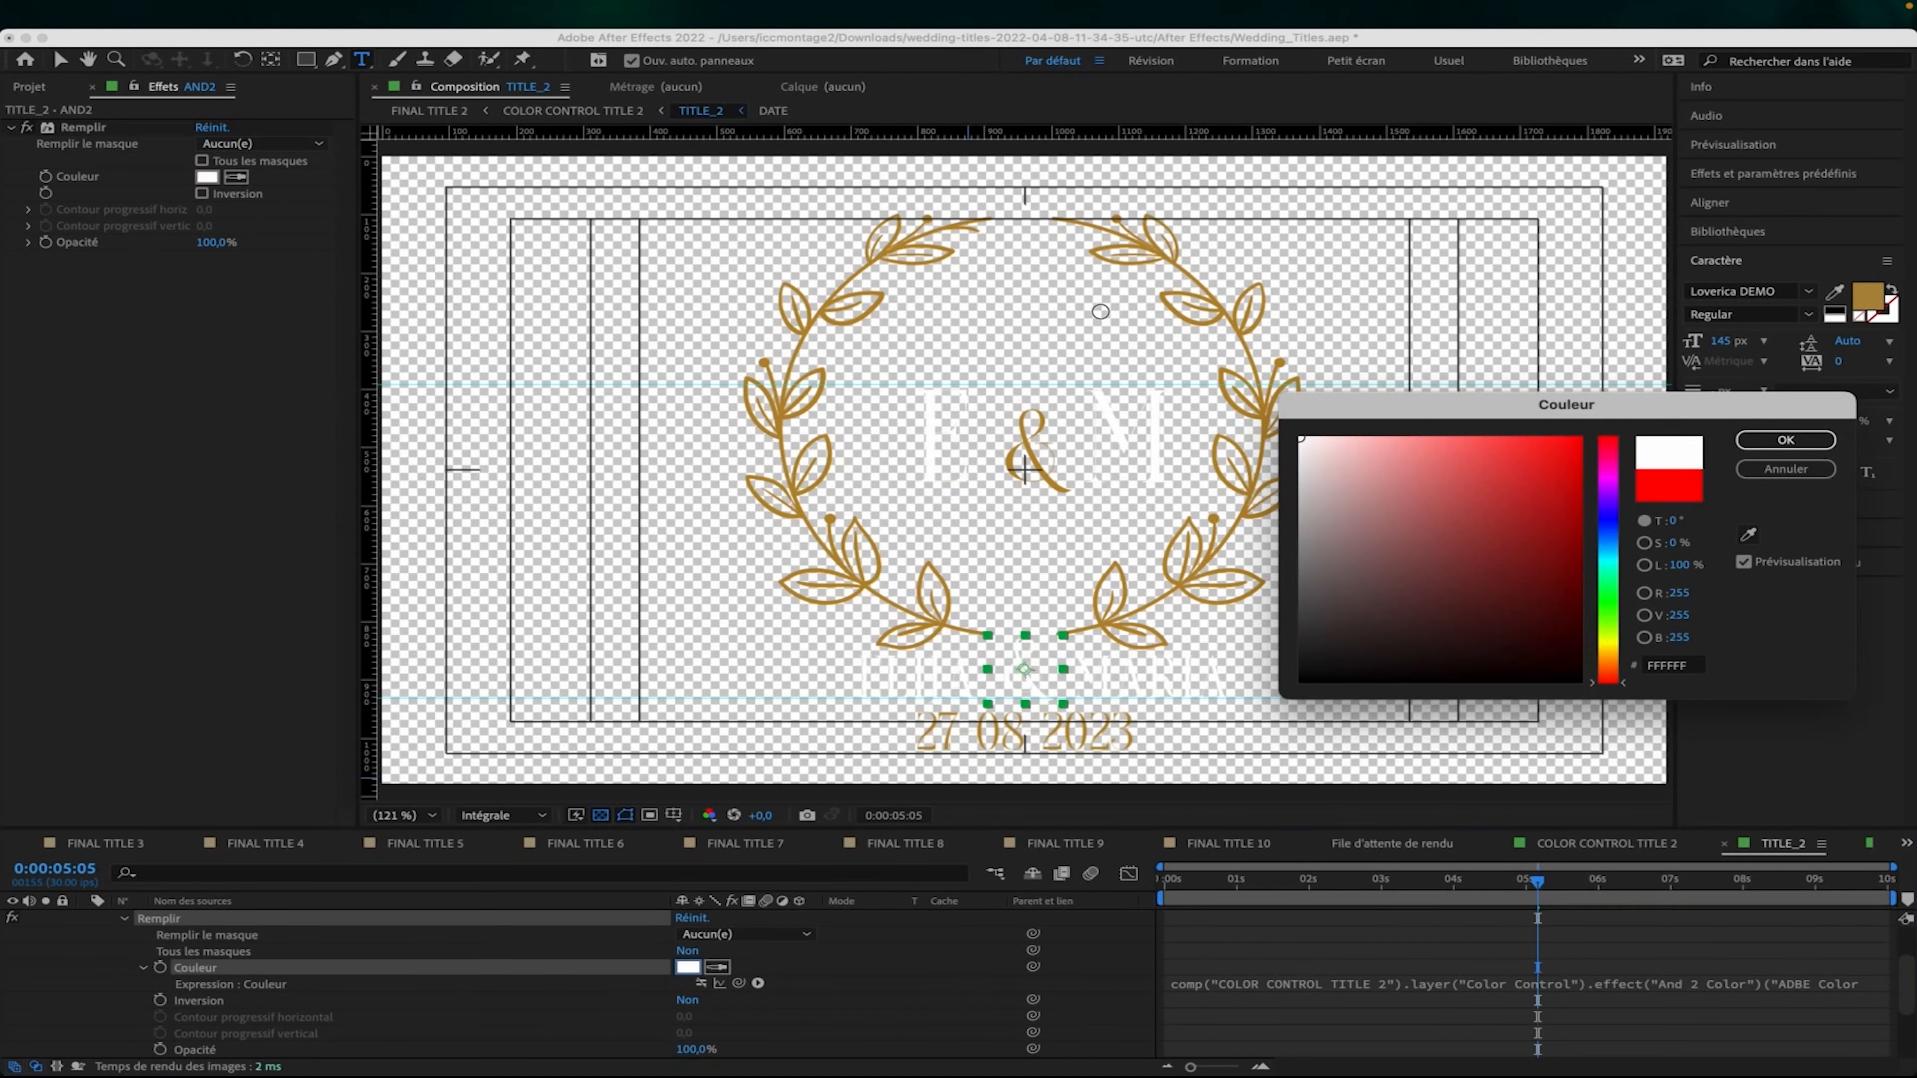
click(1785, 440)
scroll(274, 1017, up, 3)
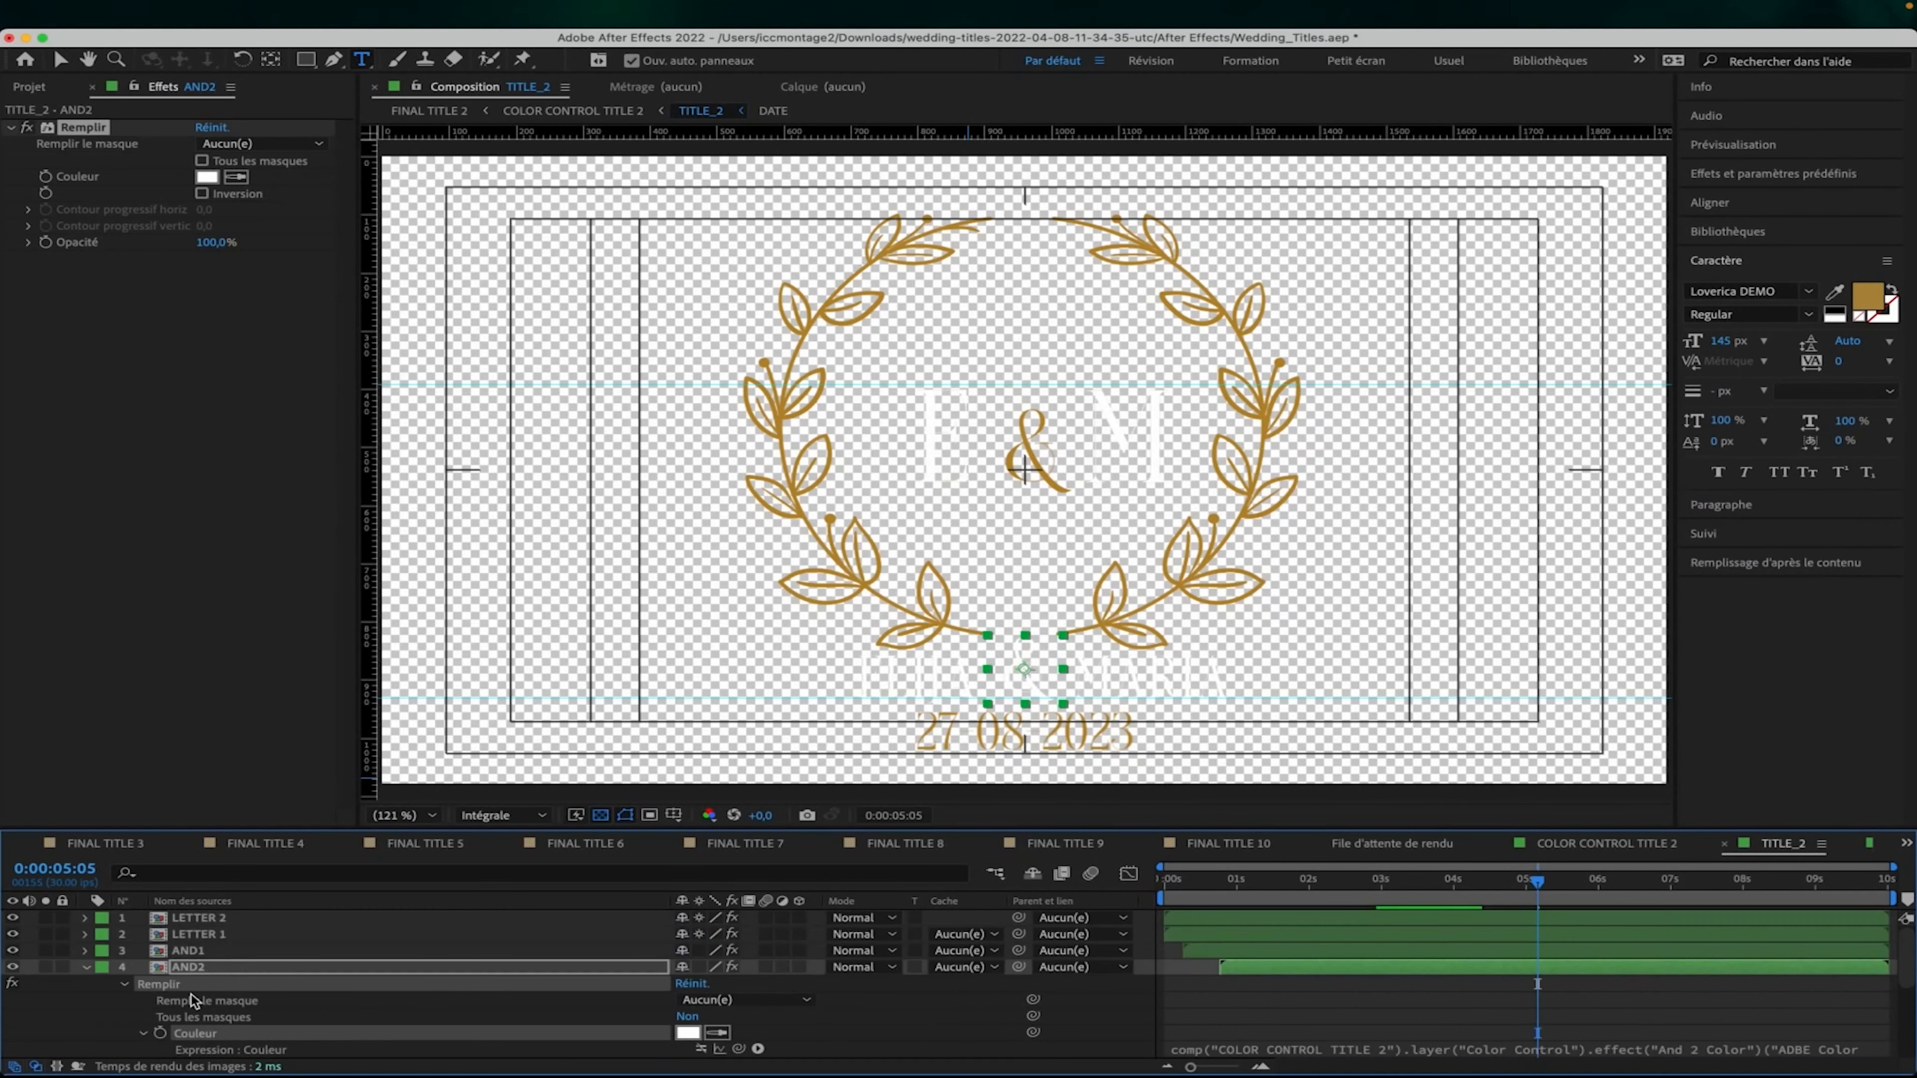
click(84, 969)
click(487, 1003)
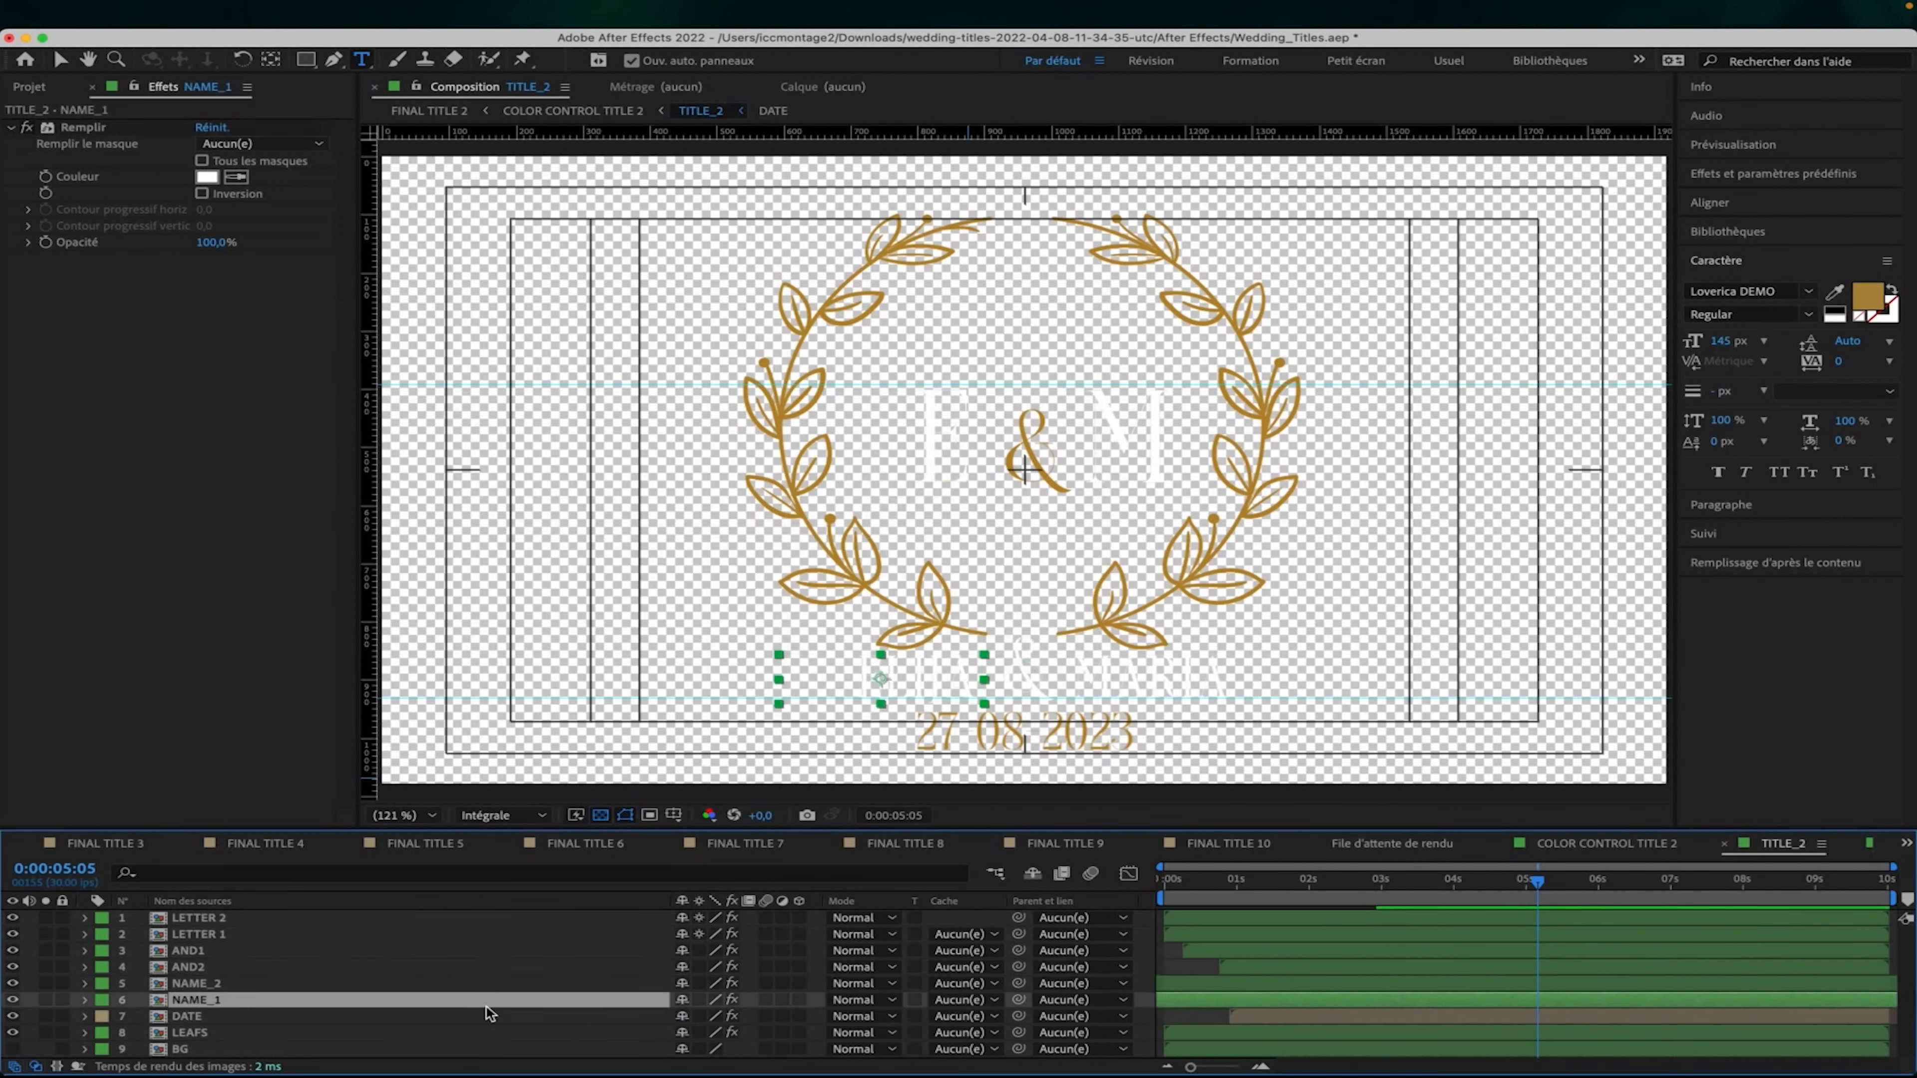
click(1205, 1016)
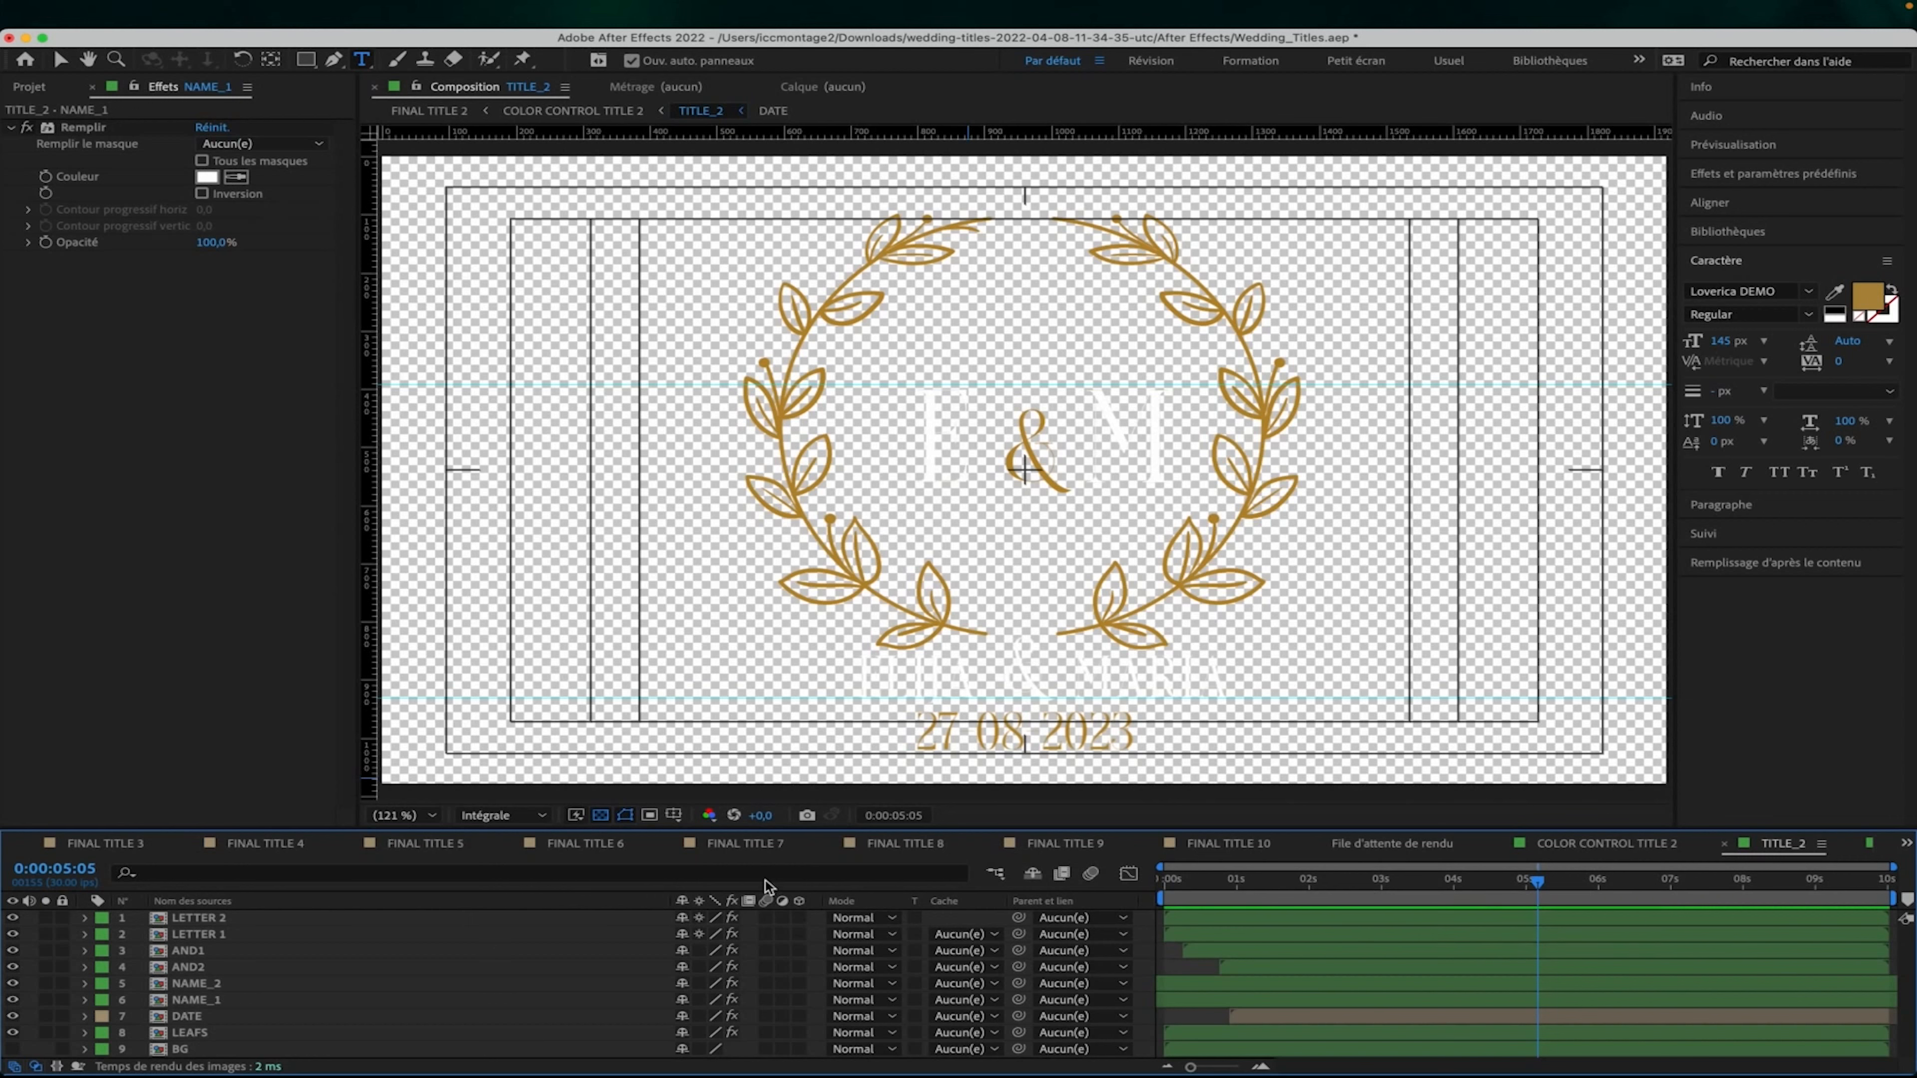
Add the TITLE_2 composition to the render queue and accept its render settings with optimal quality and full resolution.
click(195, 15)
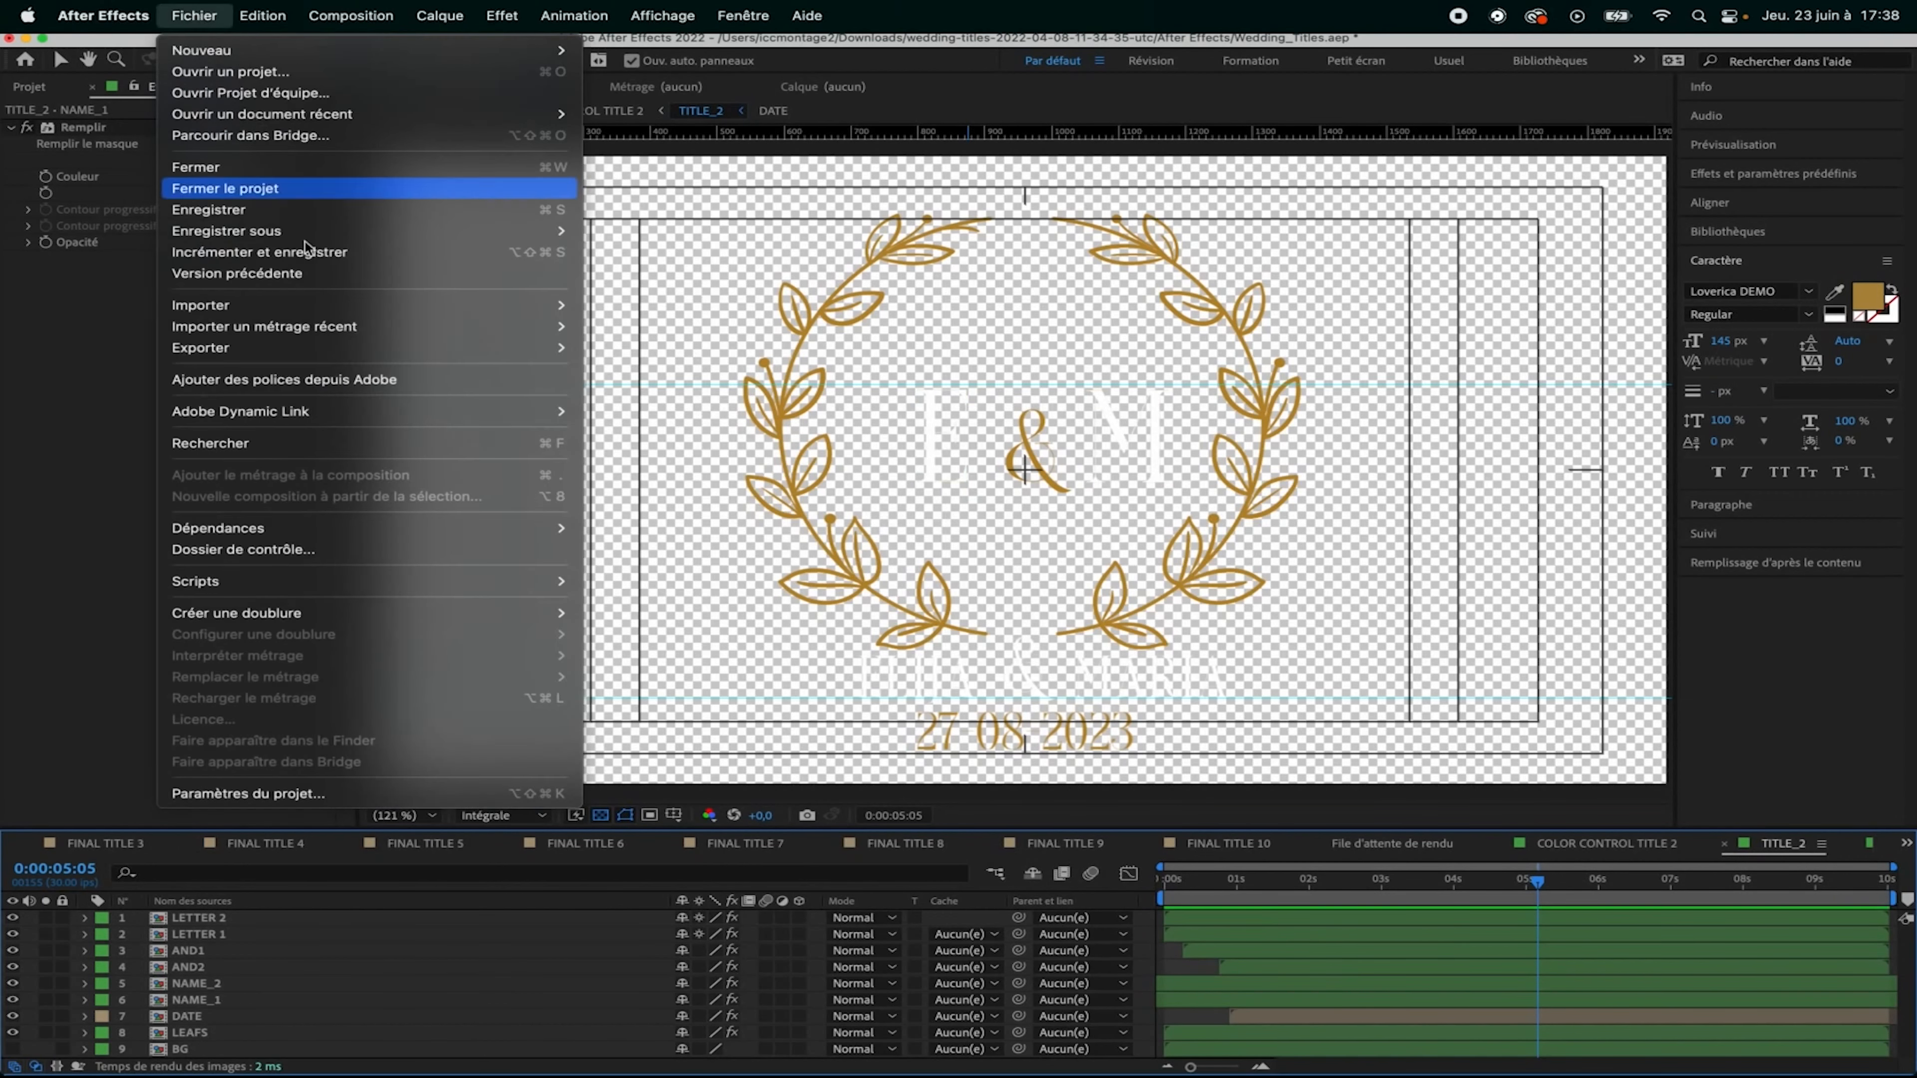
mouse_move(252, 352)
click(765, 370)
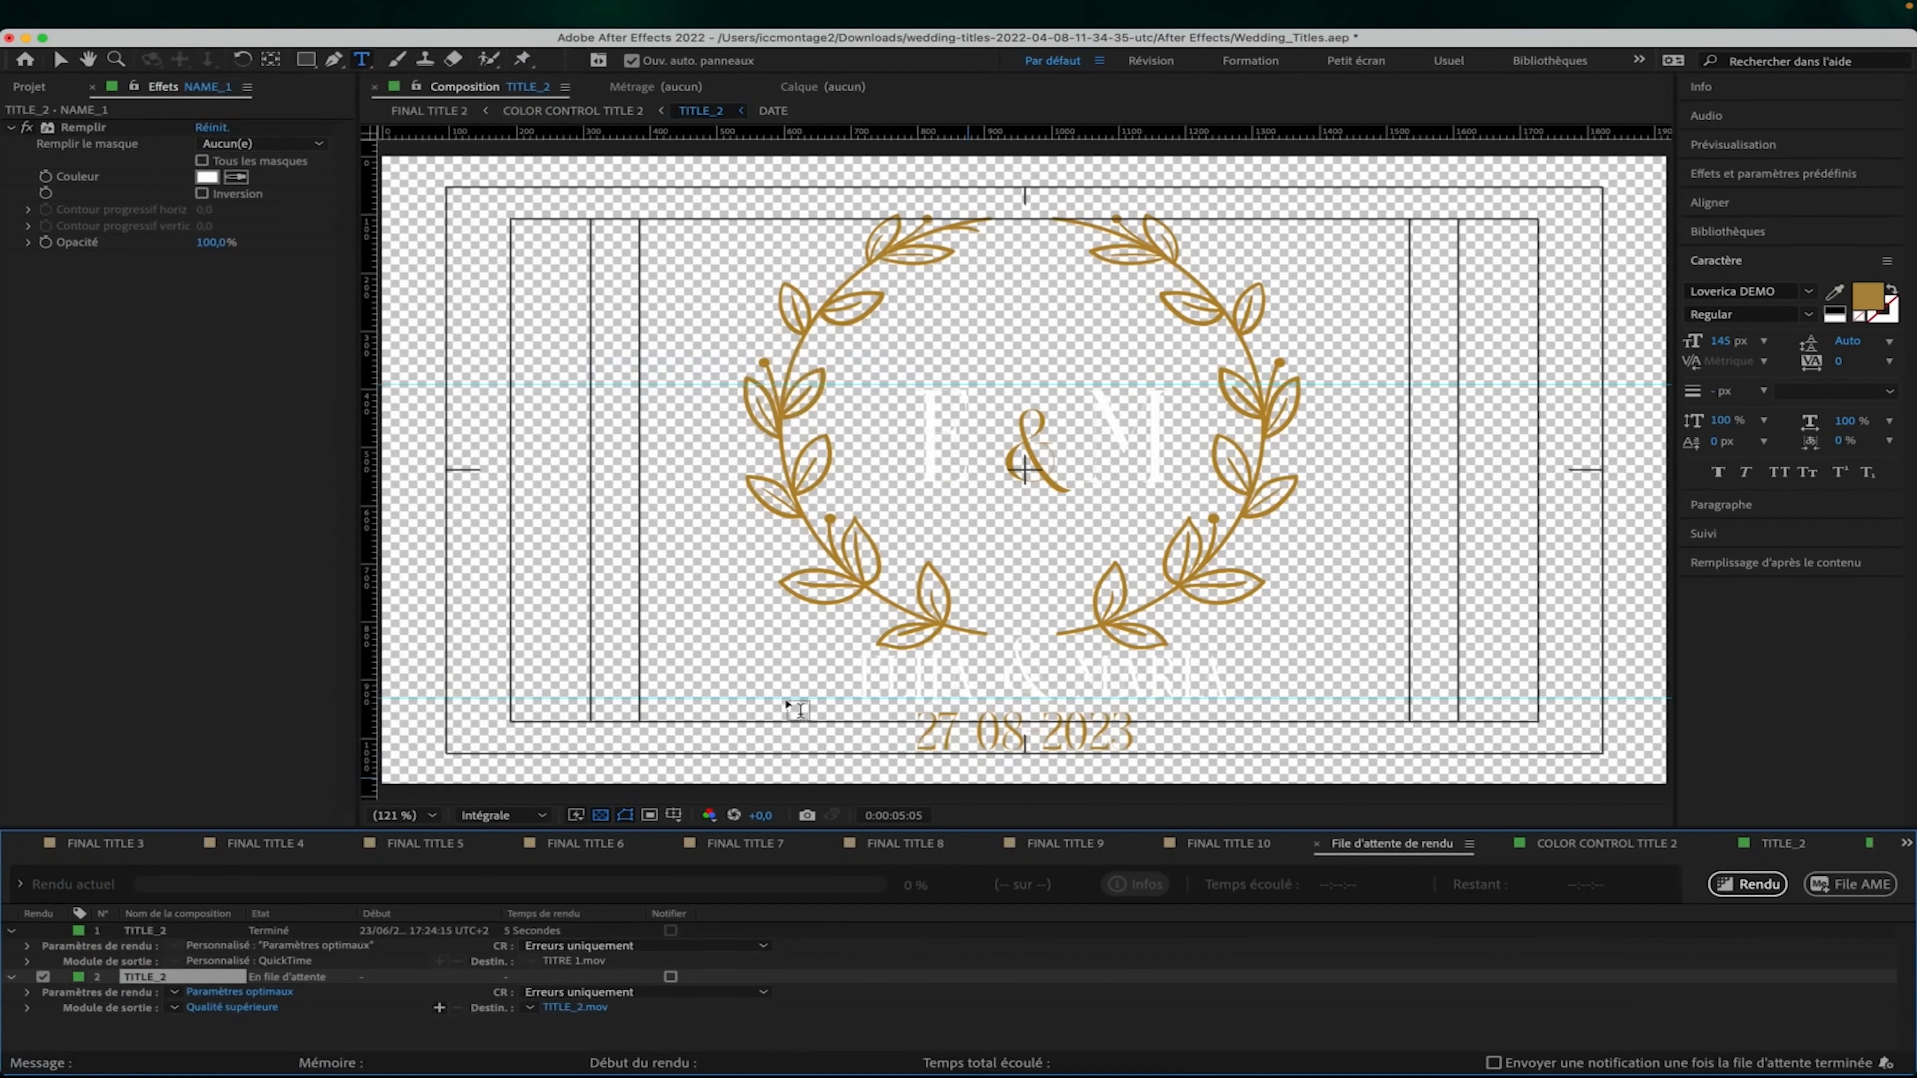
click(265, 1004)
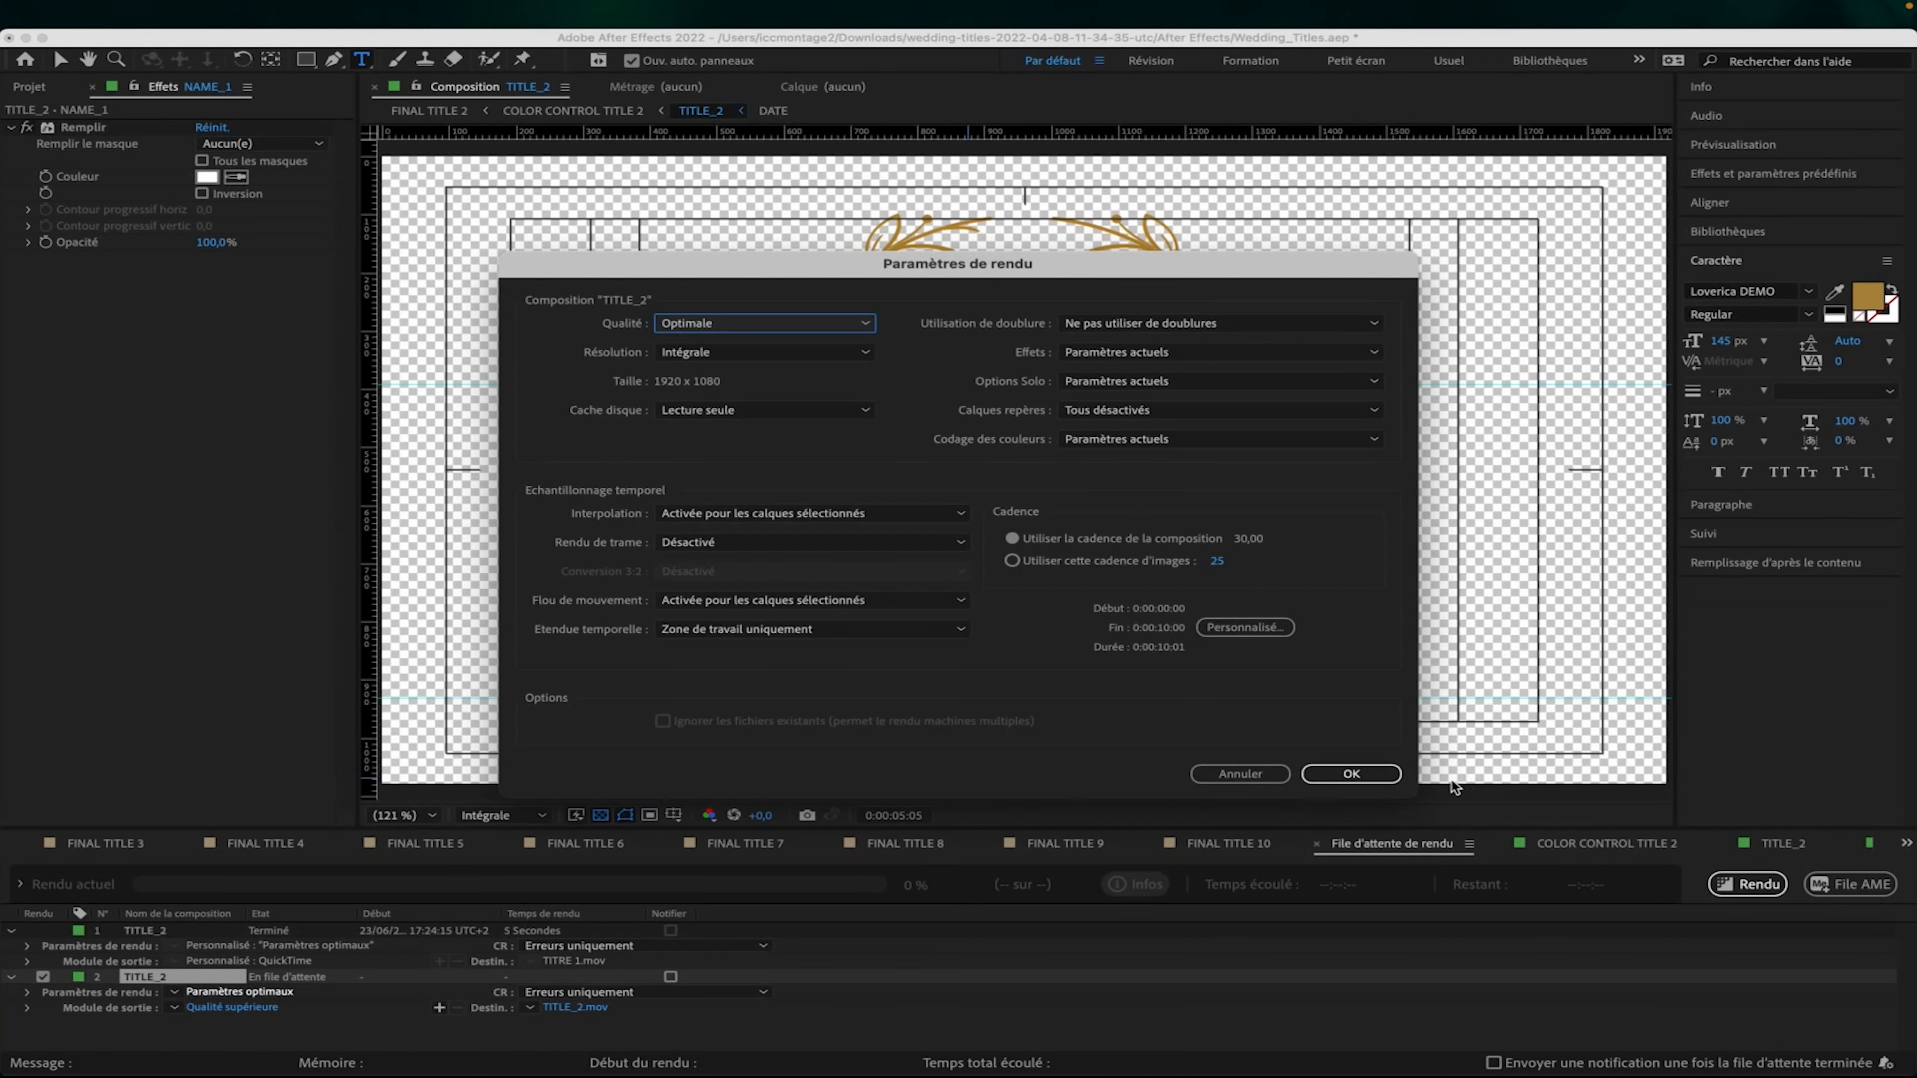
click(1364, 770)
Configure the TITLE_2 output module as QuickTime with the Animation codec and channels that include alpha.
click(278, 1009)
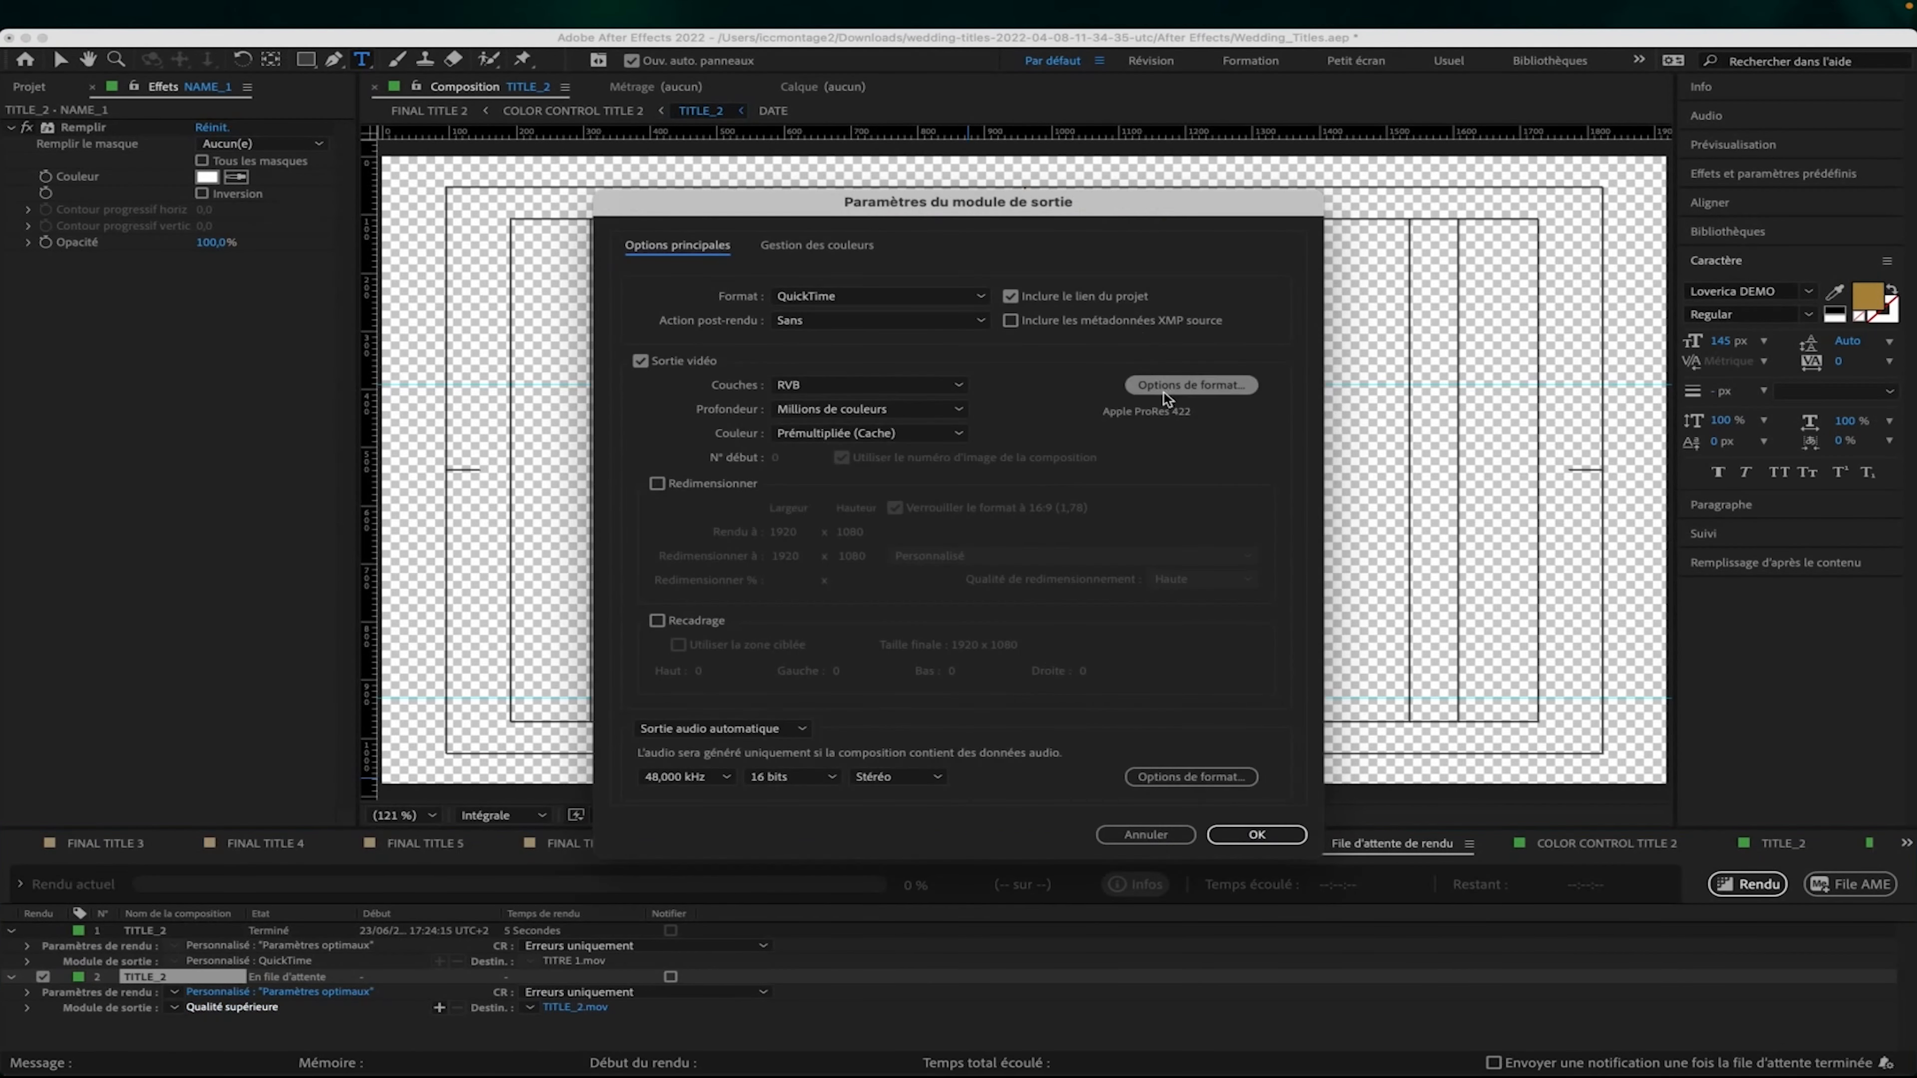
click(1192, 385)
click(630, 274)
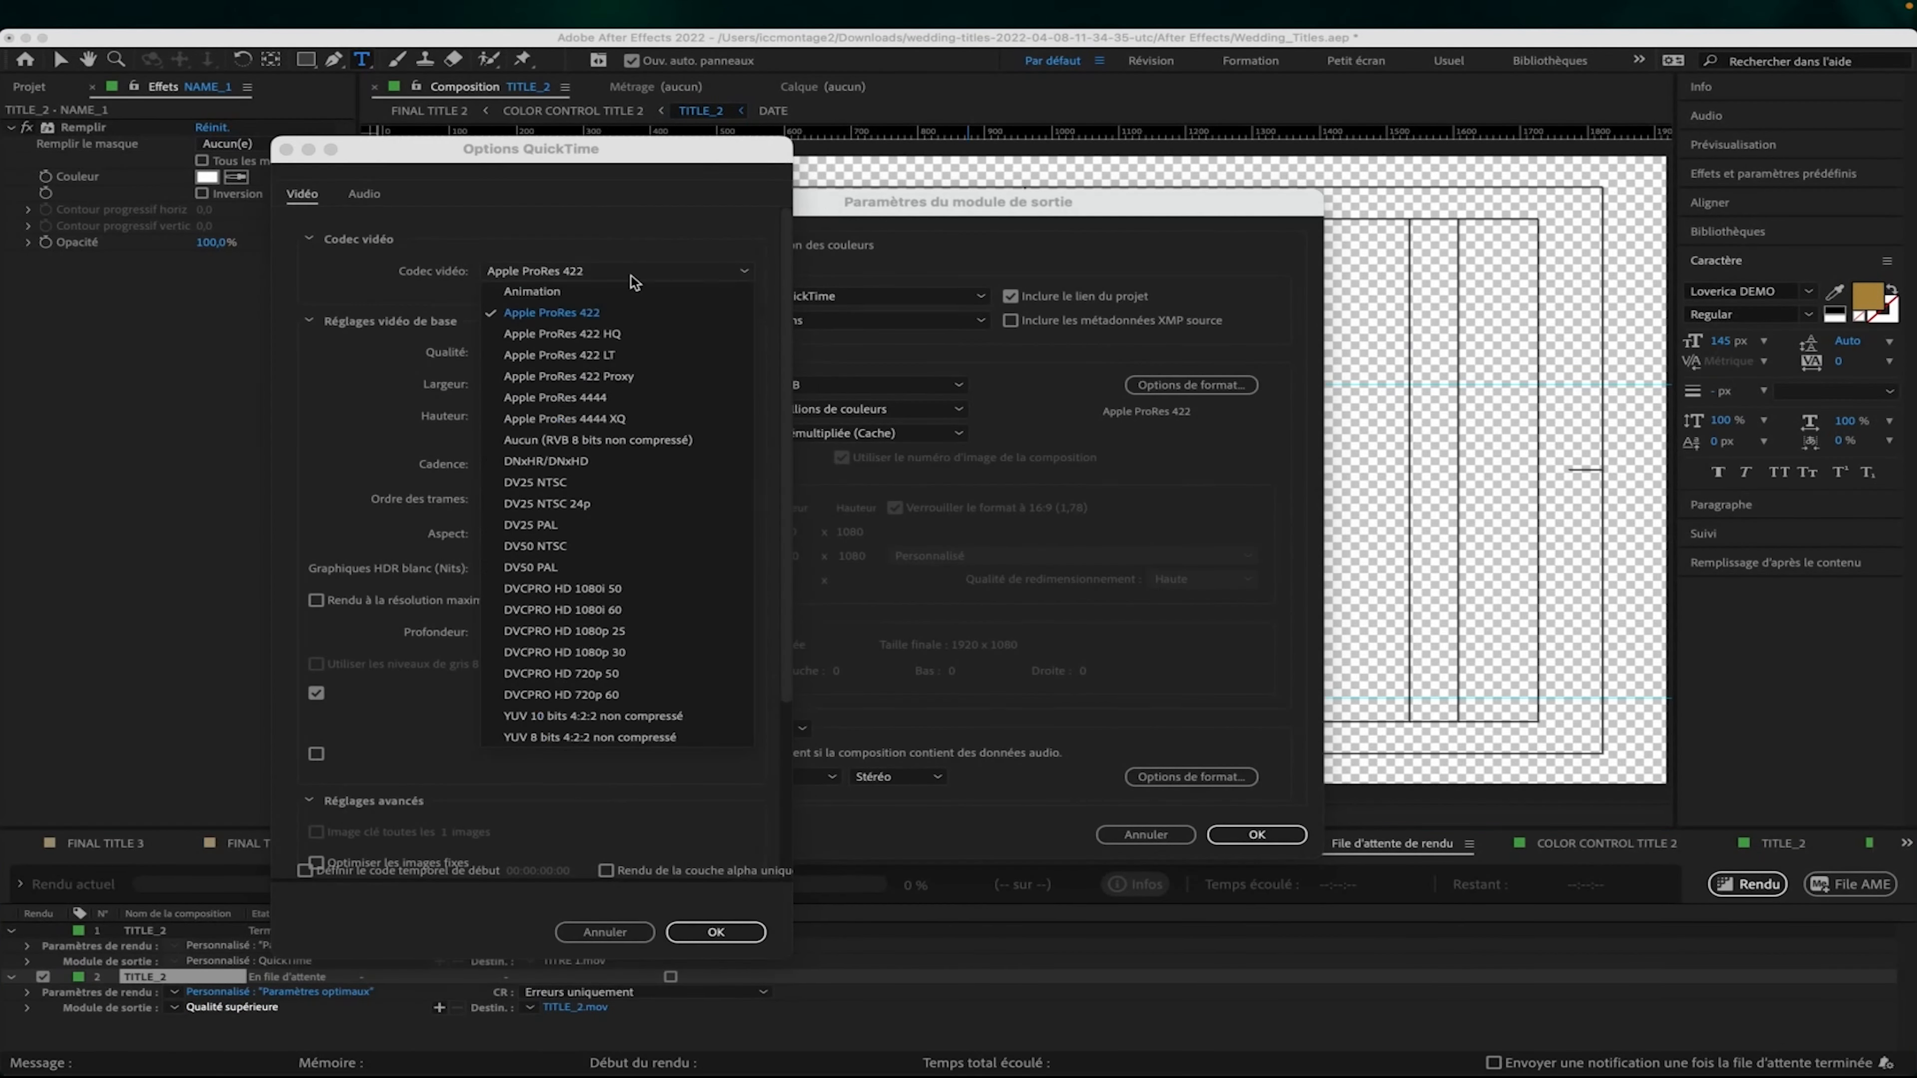
click(574, 296)
click(717, 933)
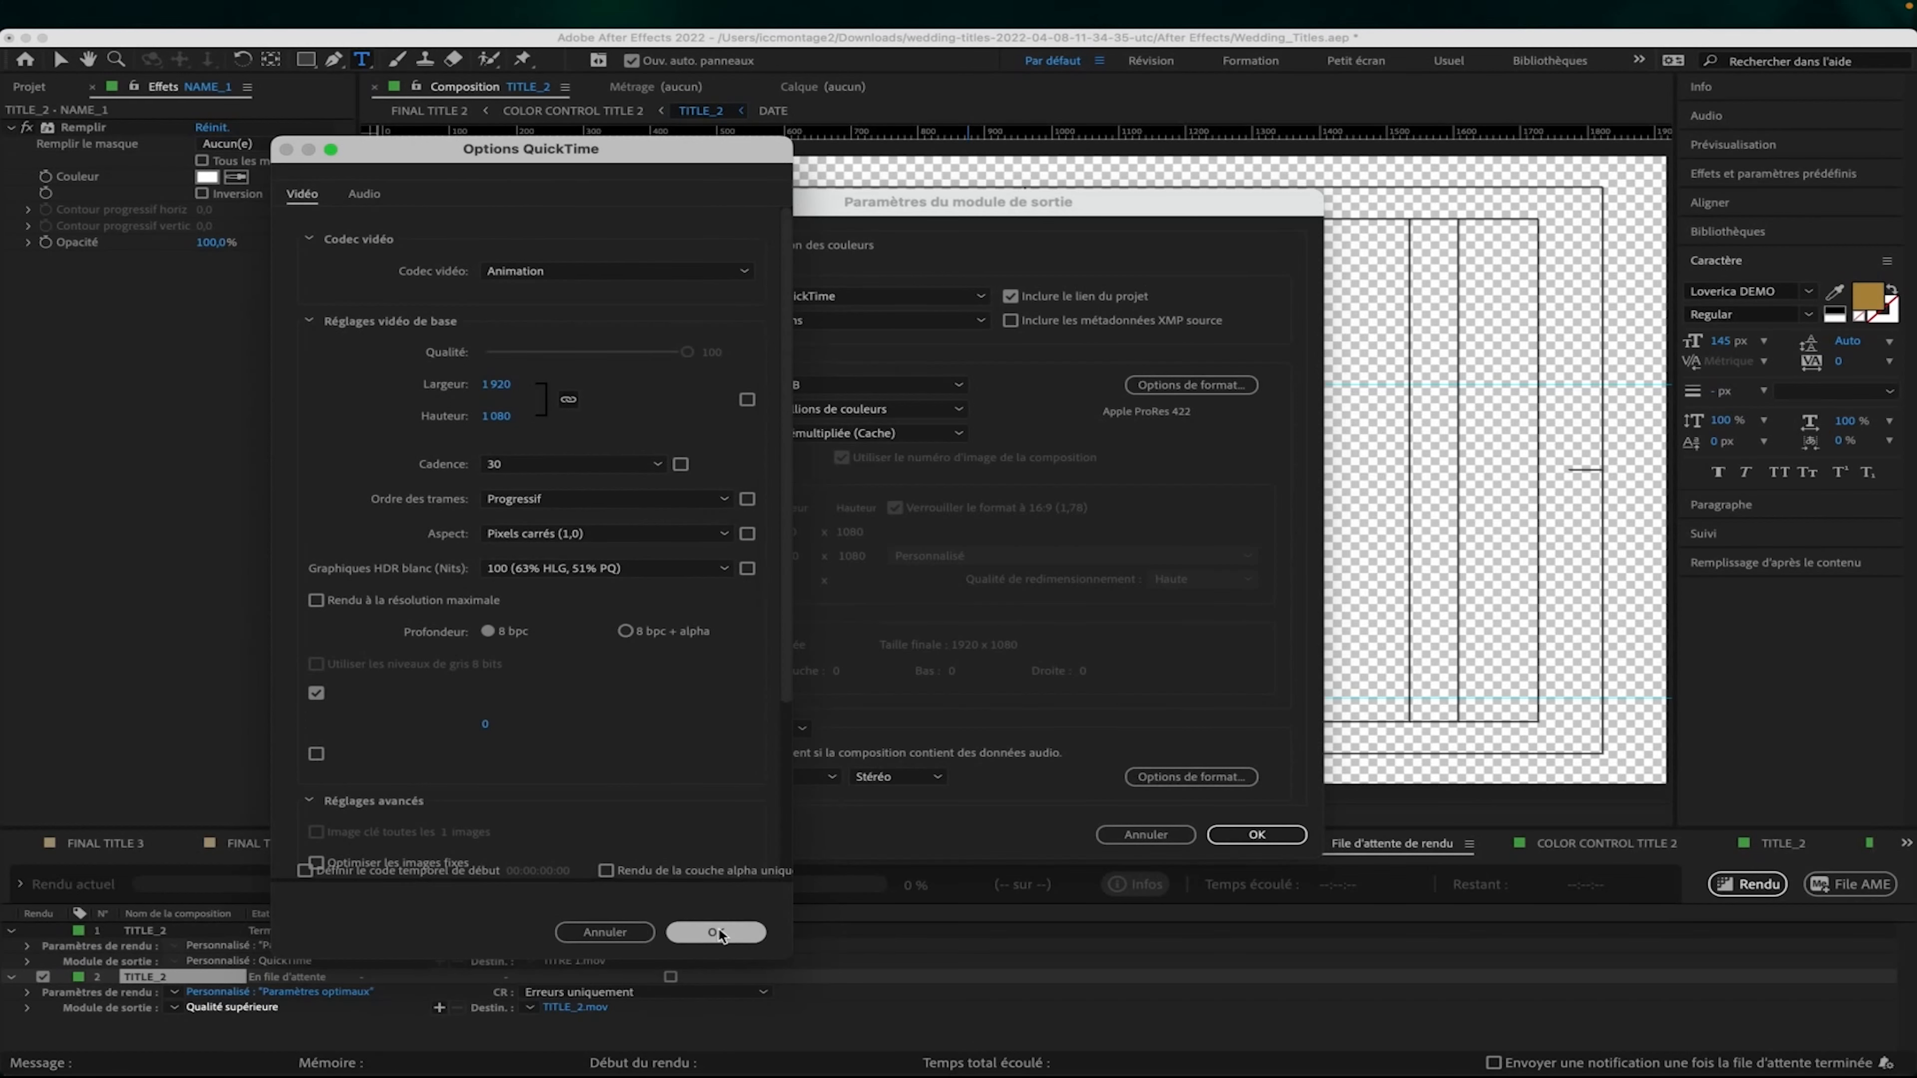
click(853, 386)
click(900, 445)
click(1253, 836)
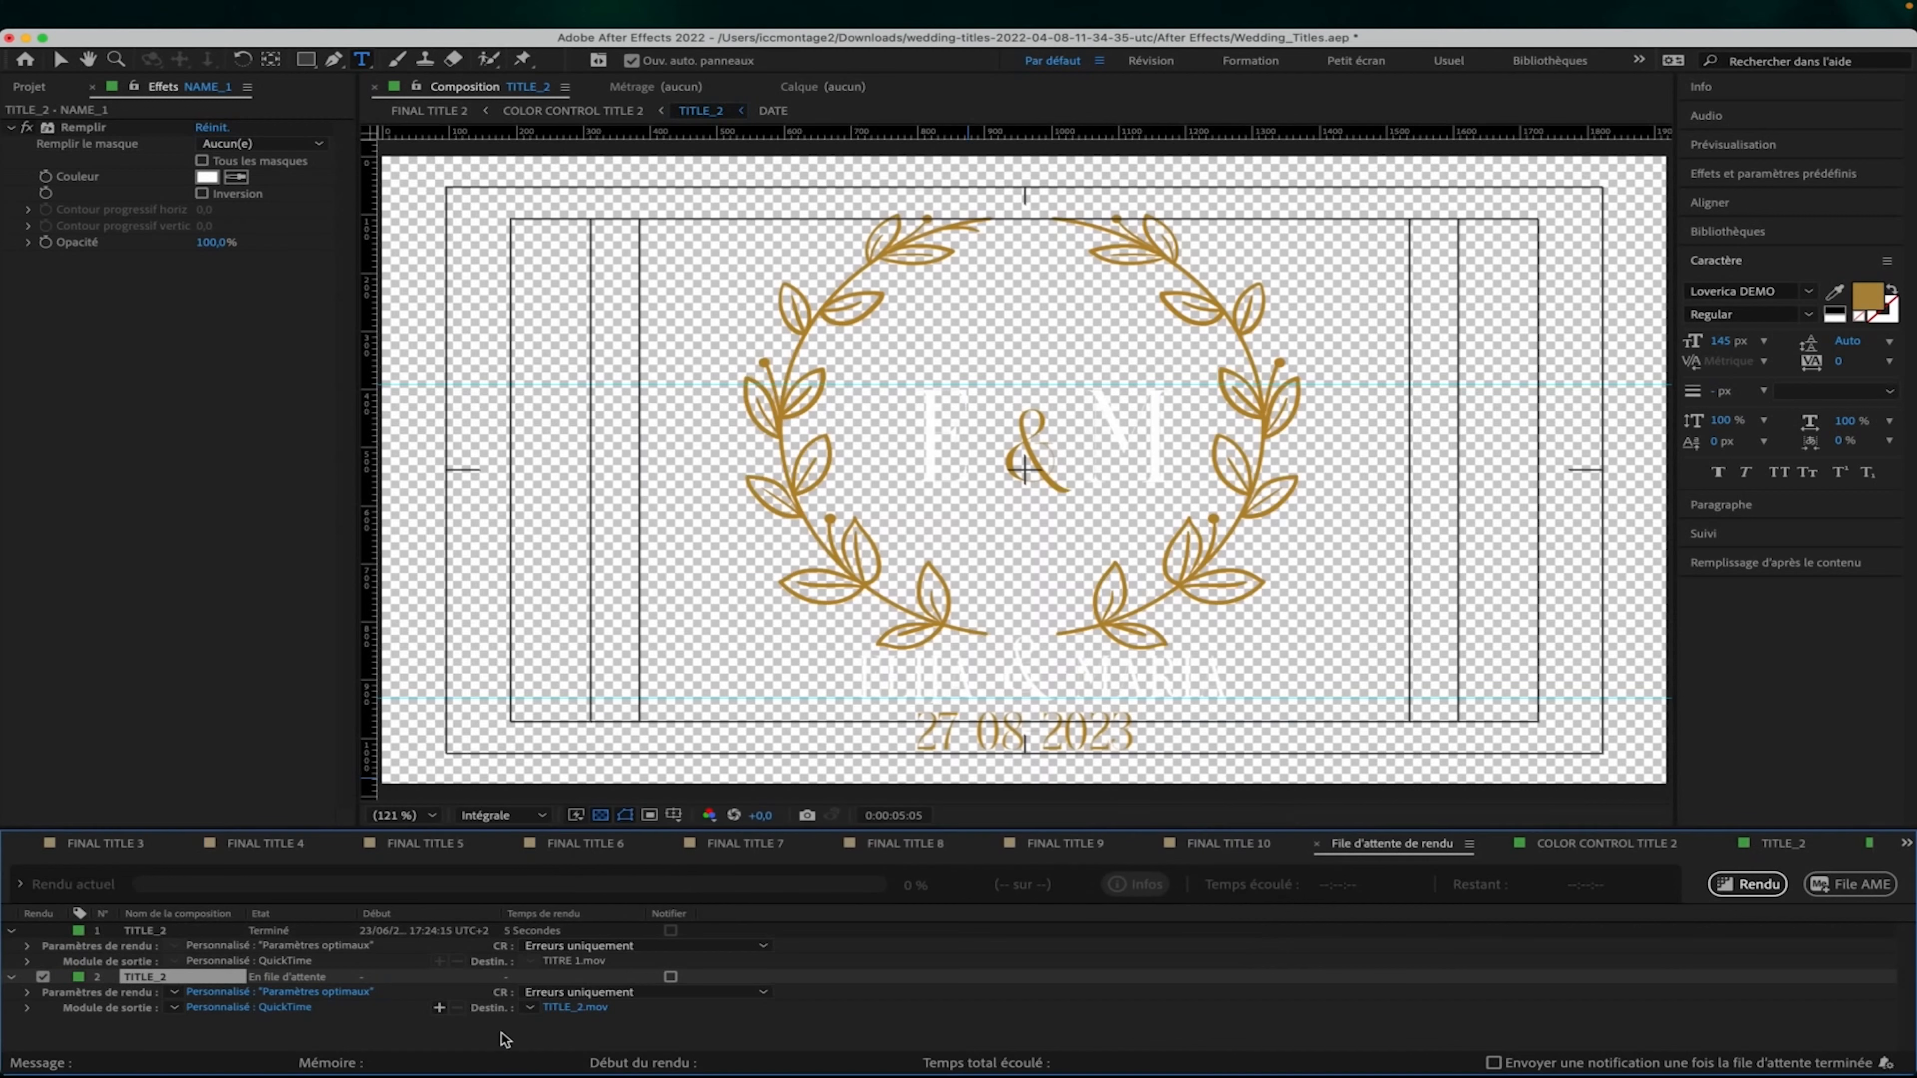
Set the render destination of TITLE_2 to TITRE BLANC.mov in the RENDUS folder.
click(573, 1007)
text(TITRE)
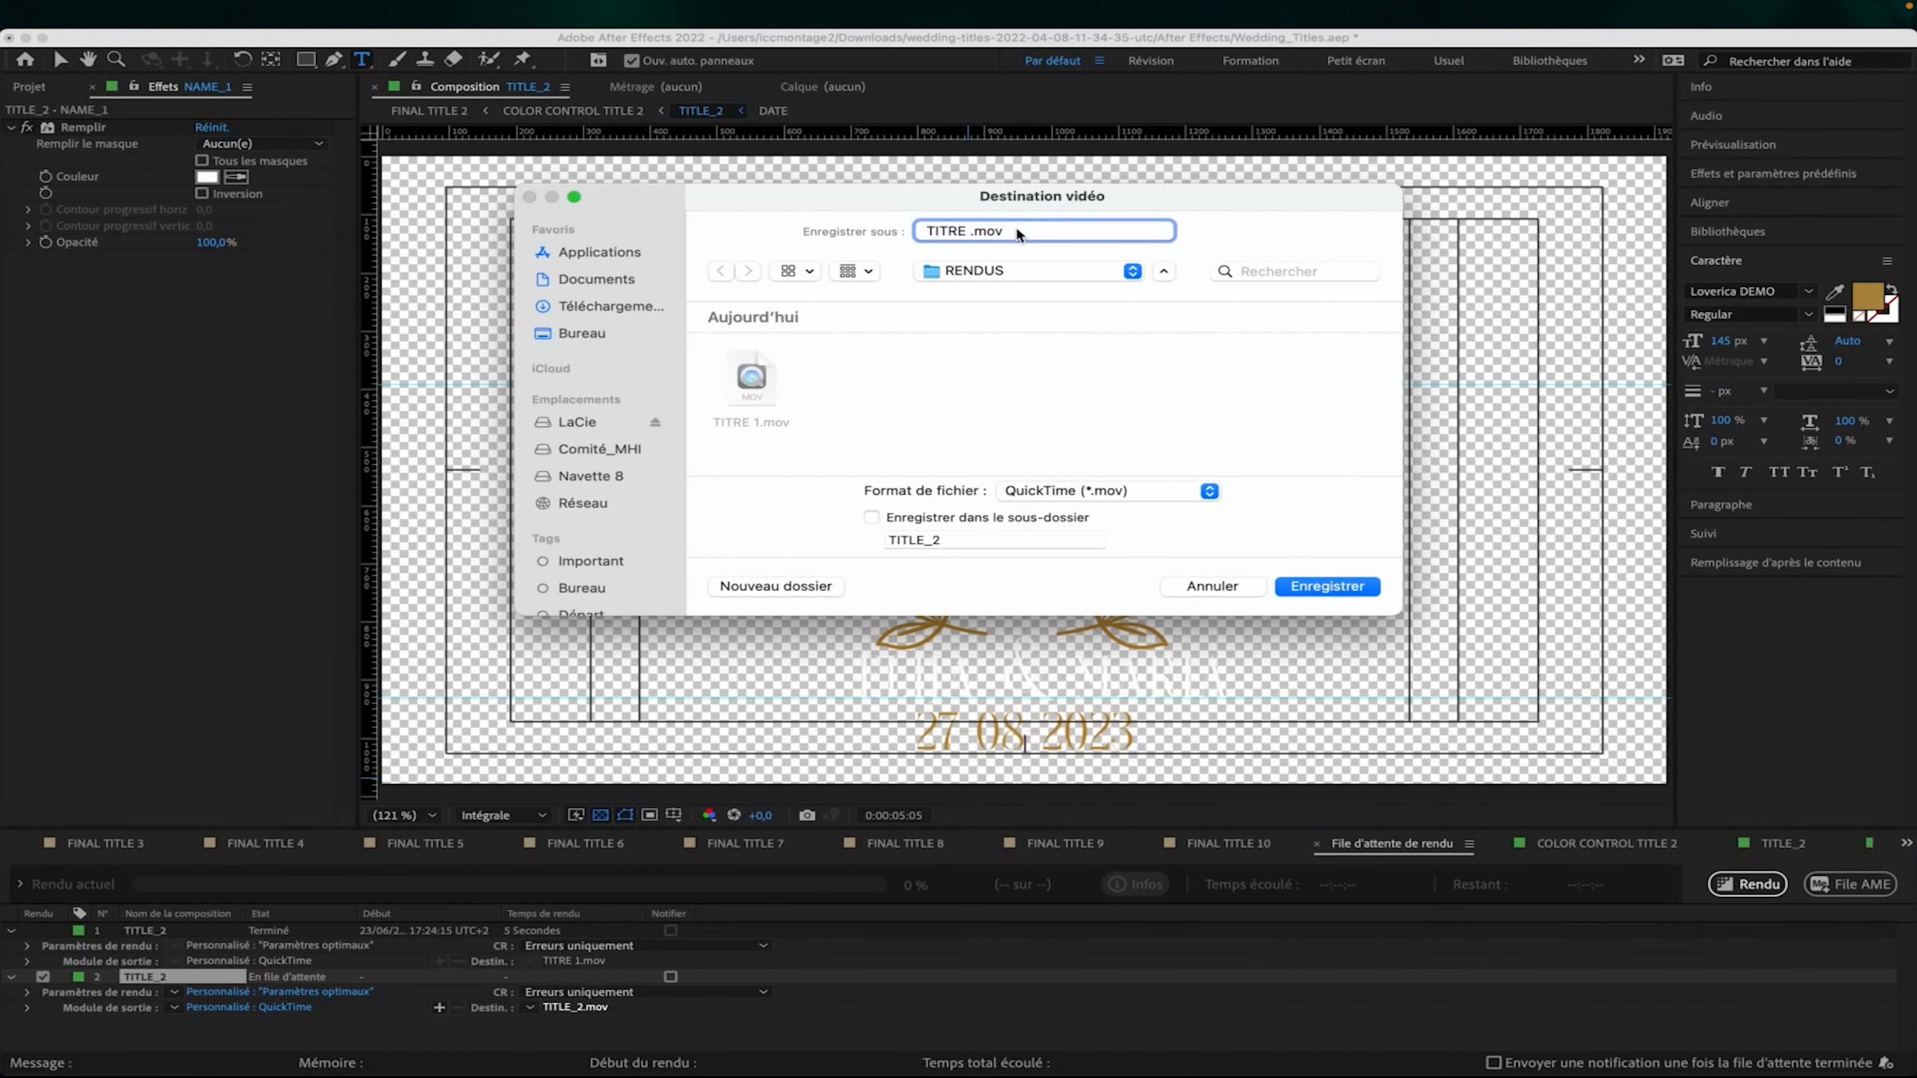
text( BLANC)
key(Return)
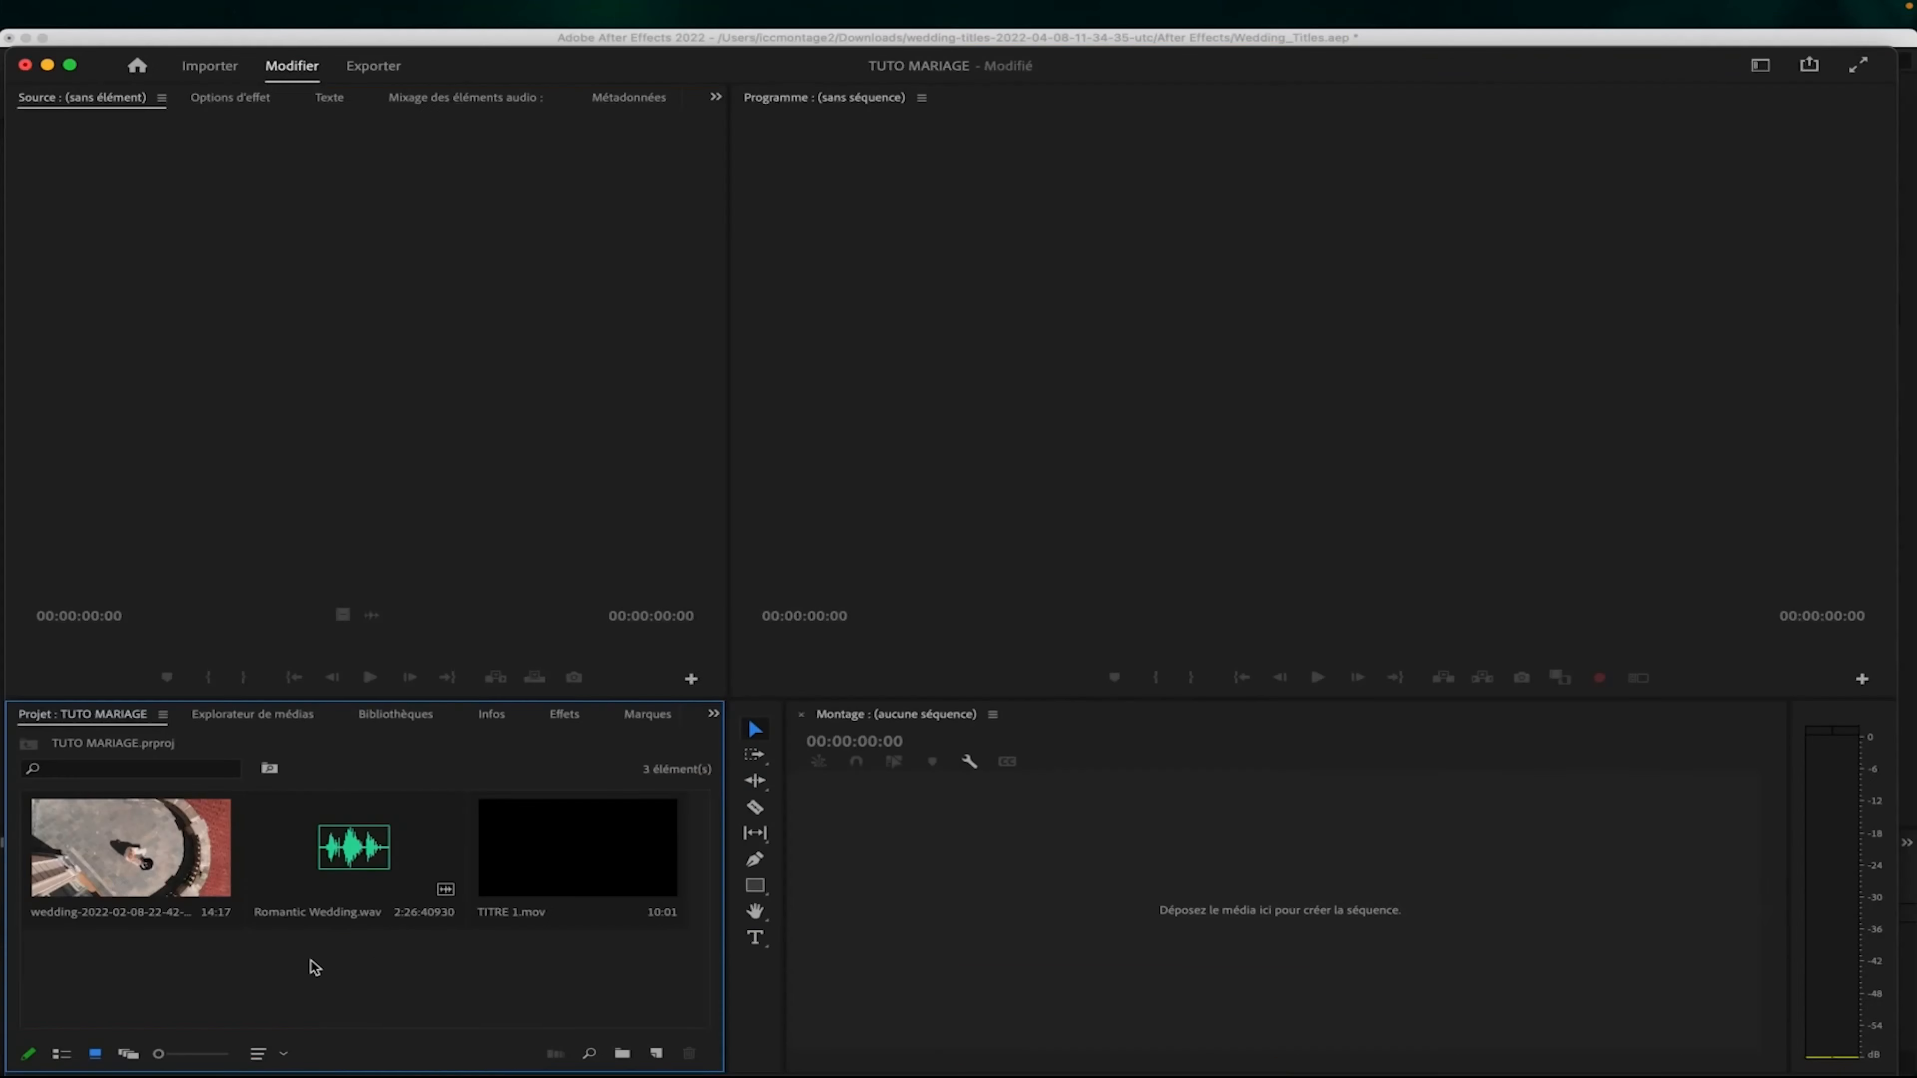
drag(132, 850, 896, 897)
key(space)
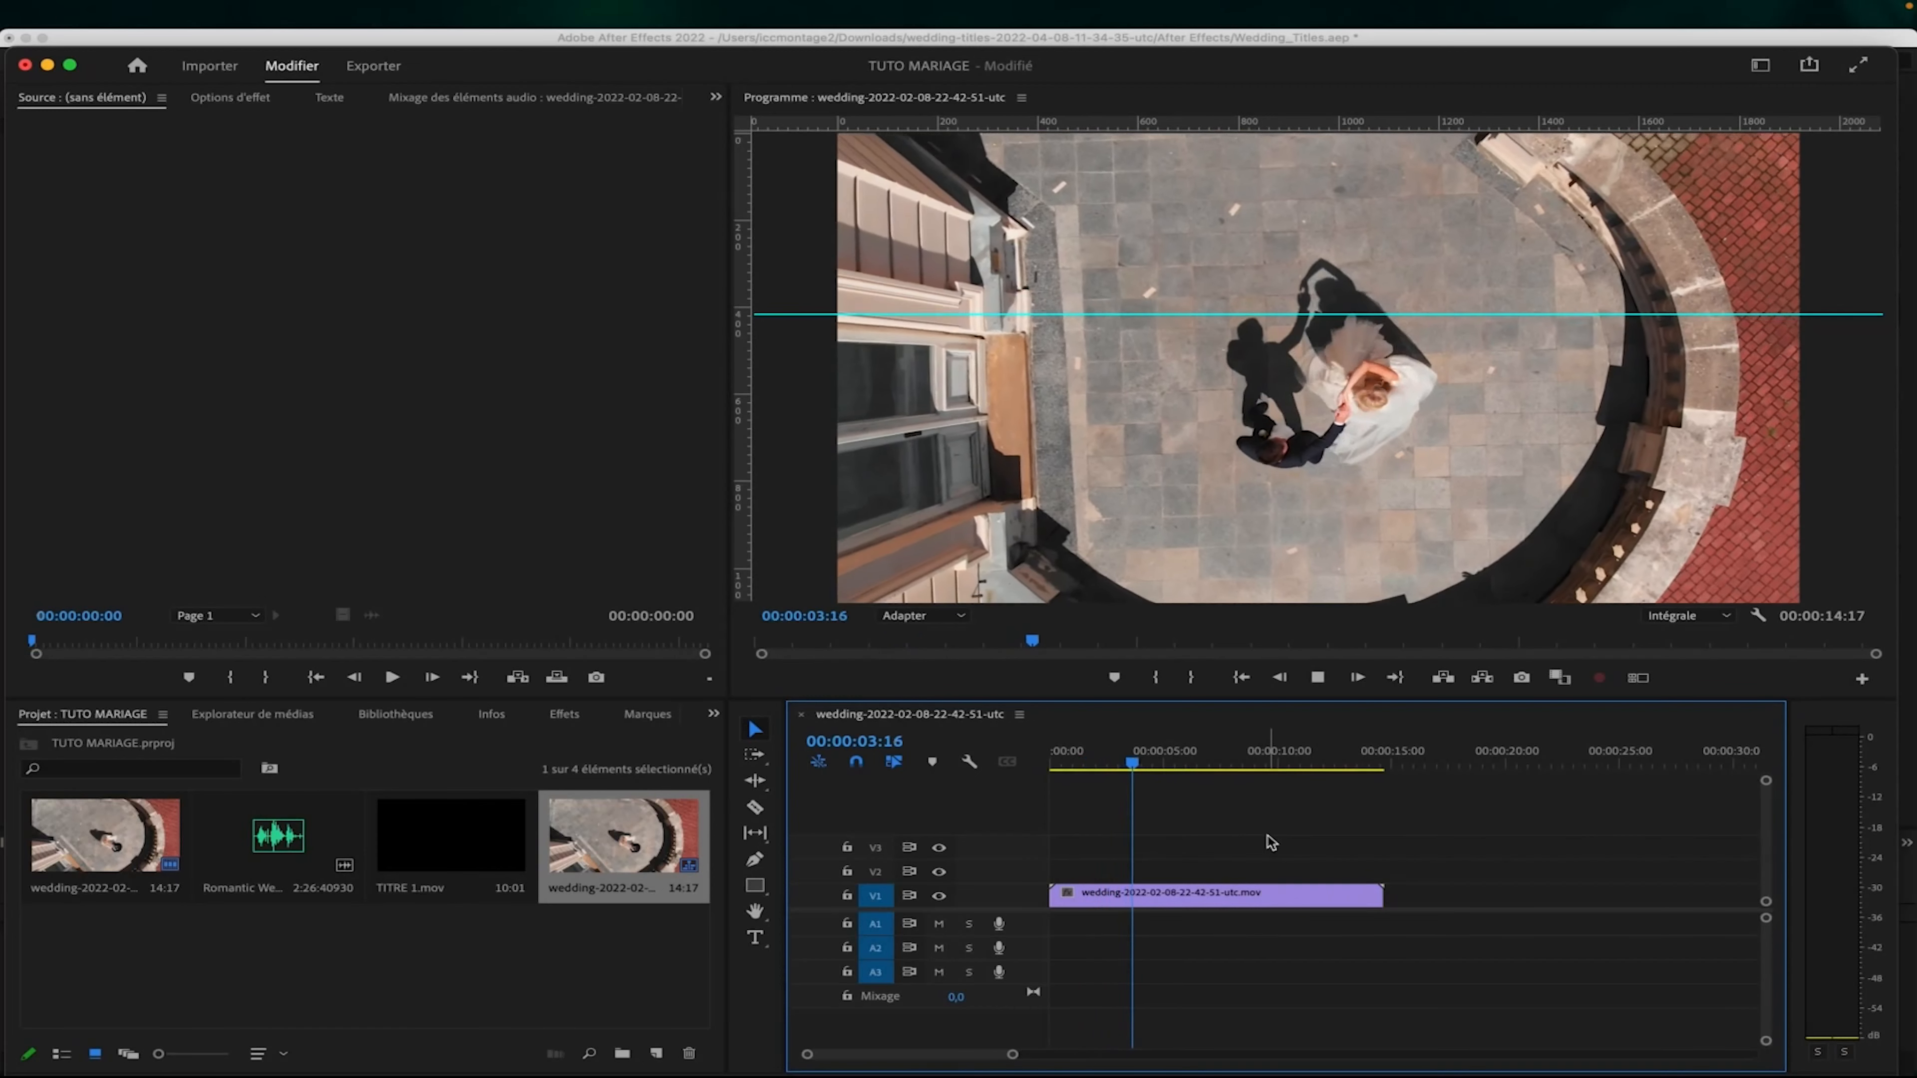
key(space)
Place TITRE 1.mov on track V2 at the start of the sequence, above the wedding clip, and preview the overlaid title.
click(522, 819)
drag(523, 819, 1169, 868)
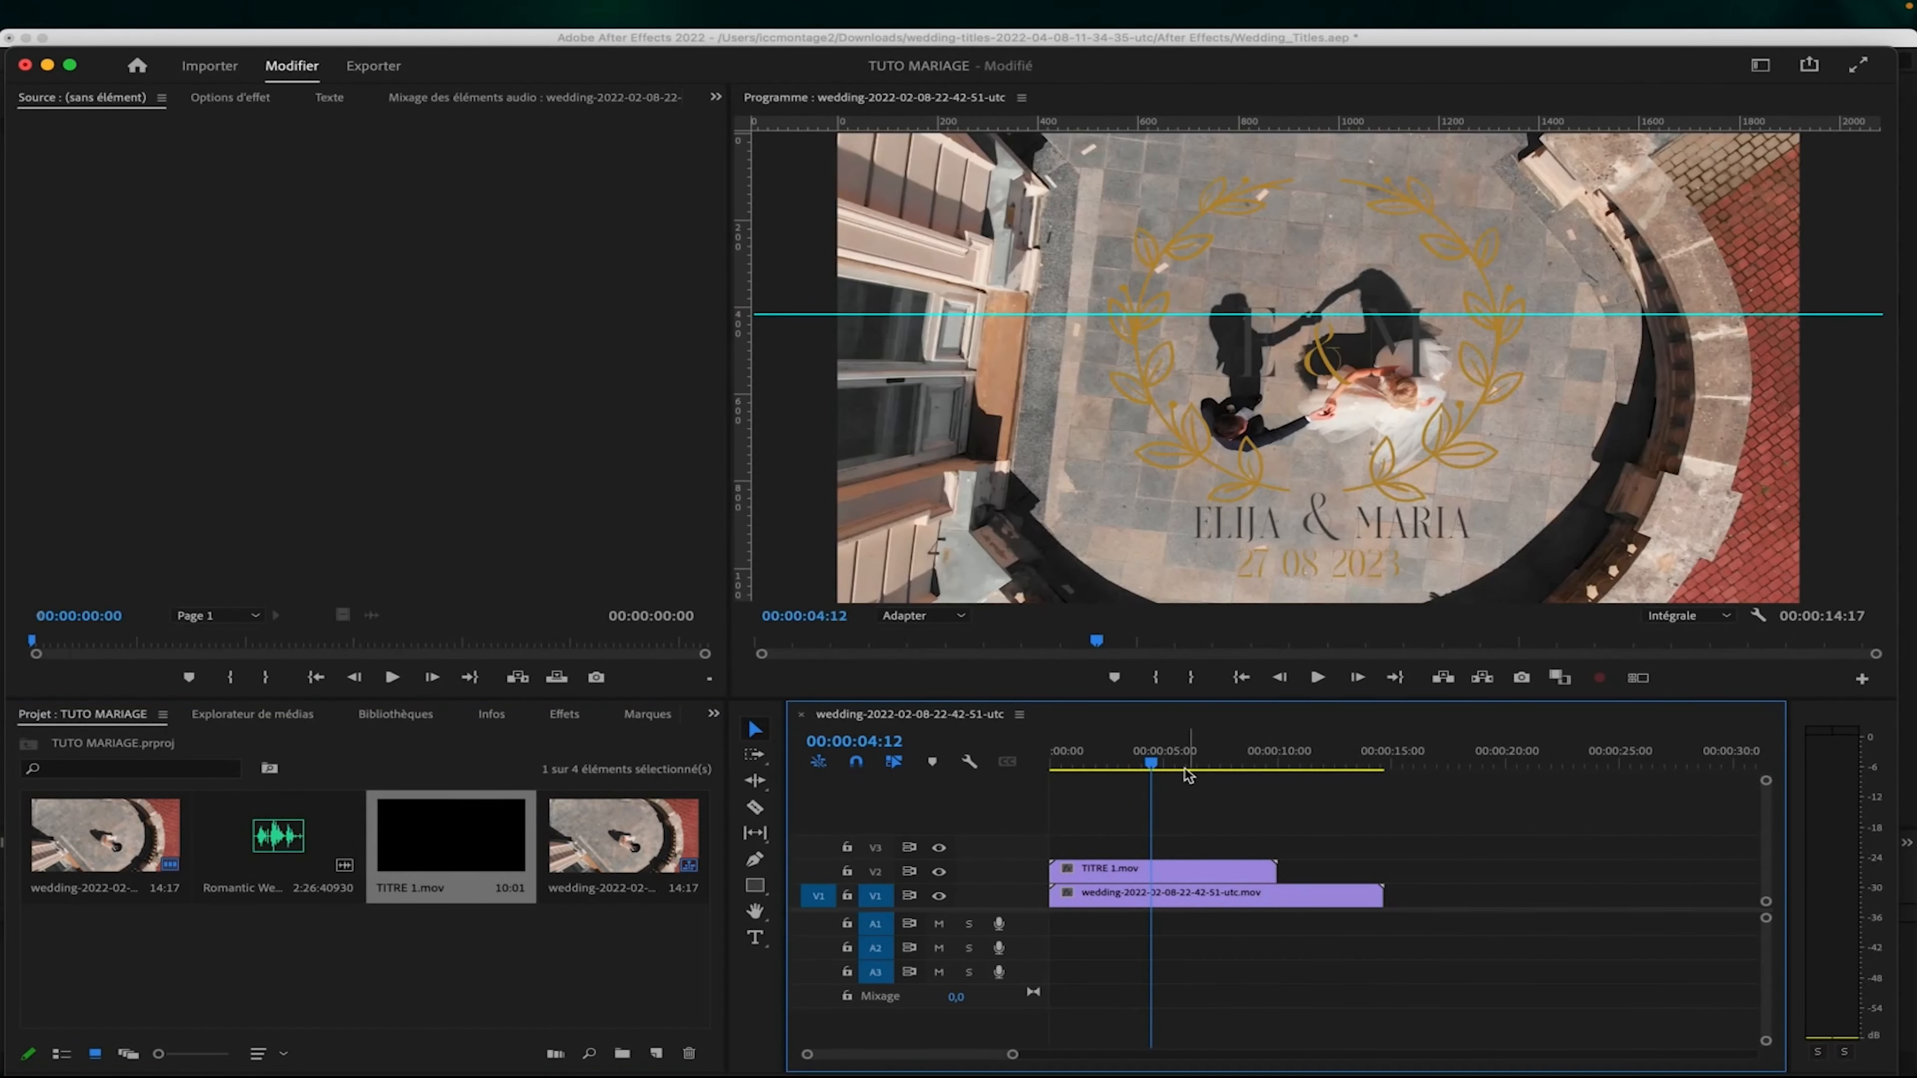
key(Home)
key(space)
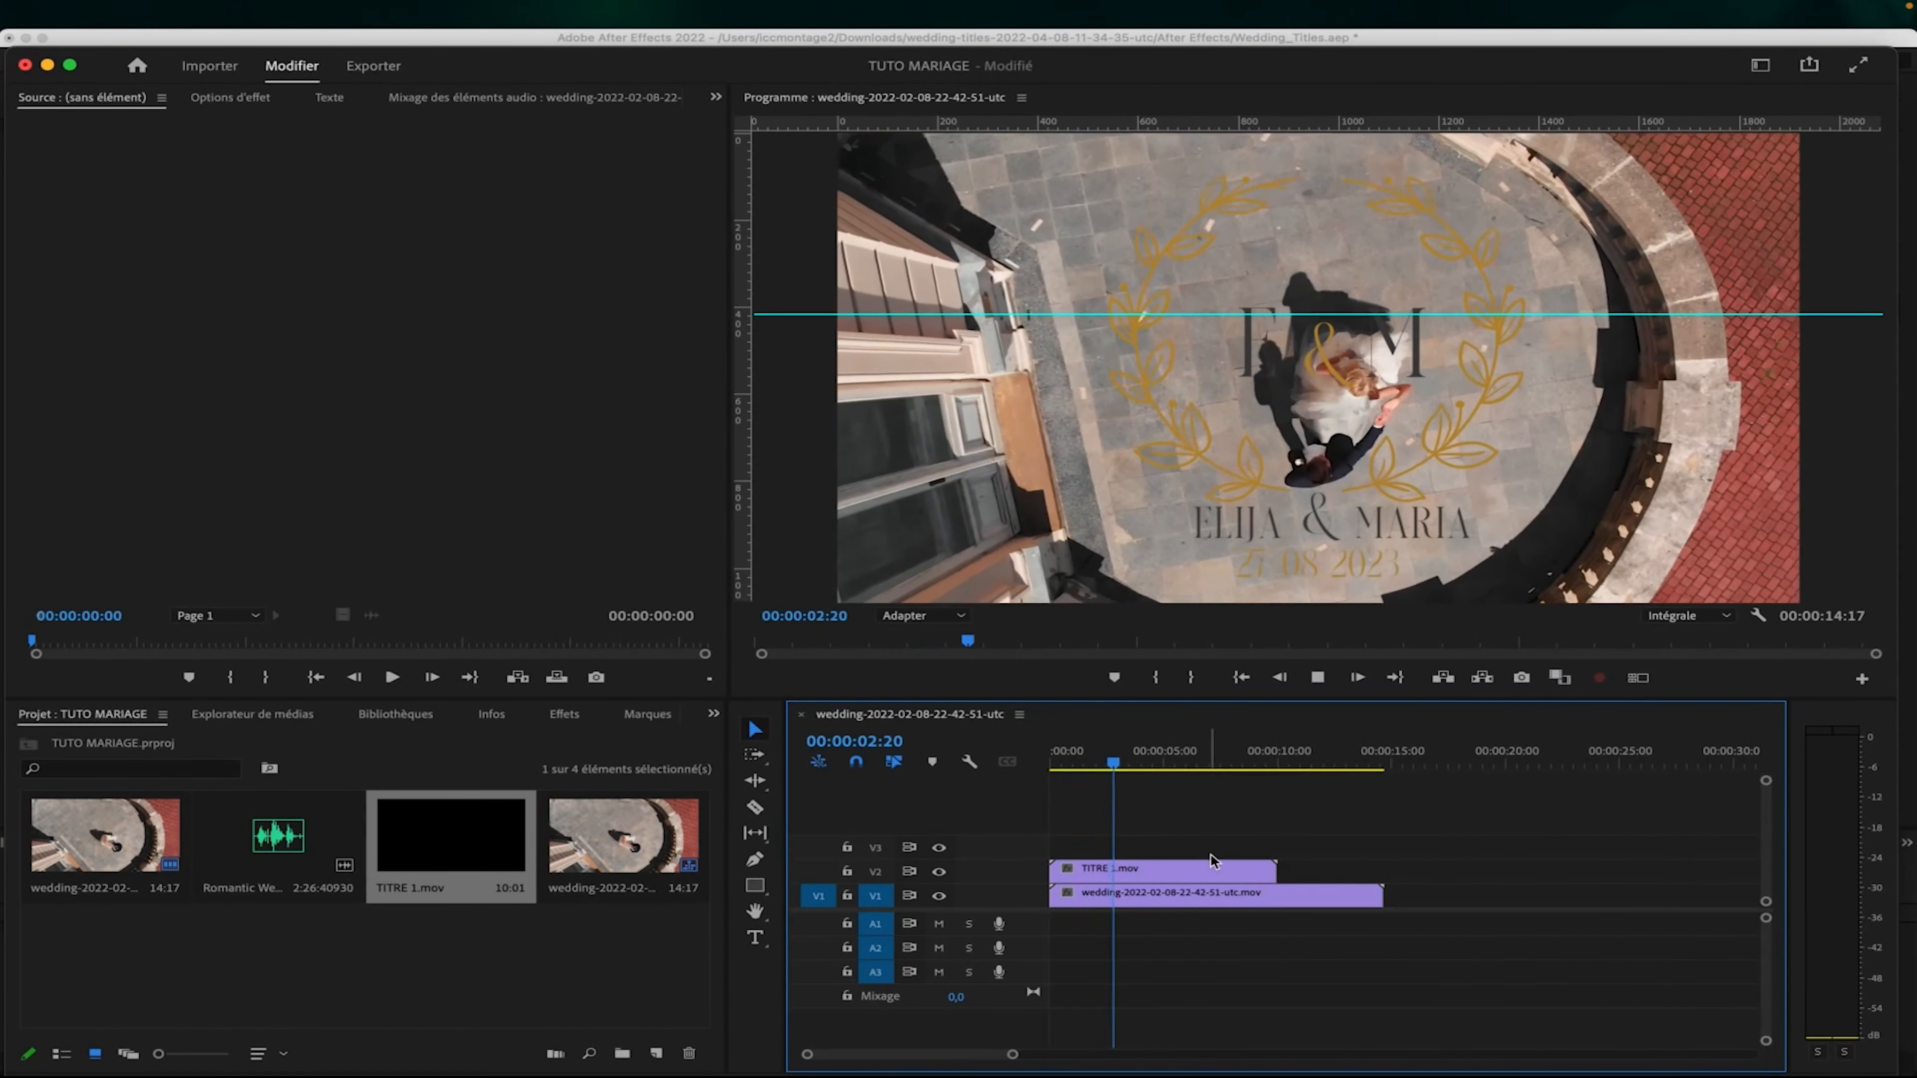
mouse_move(1184, 759)
mouse_down()
mouse_move(1275, 762)
mouse_move(1058, 761)
mouse_move(1190, 772)
mouse_up()
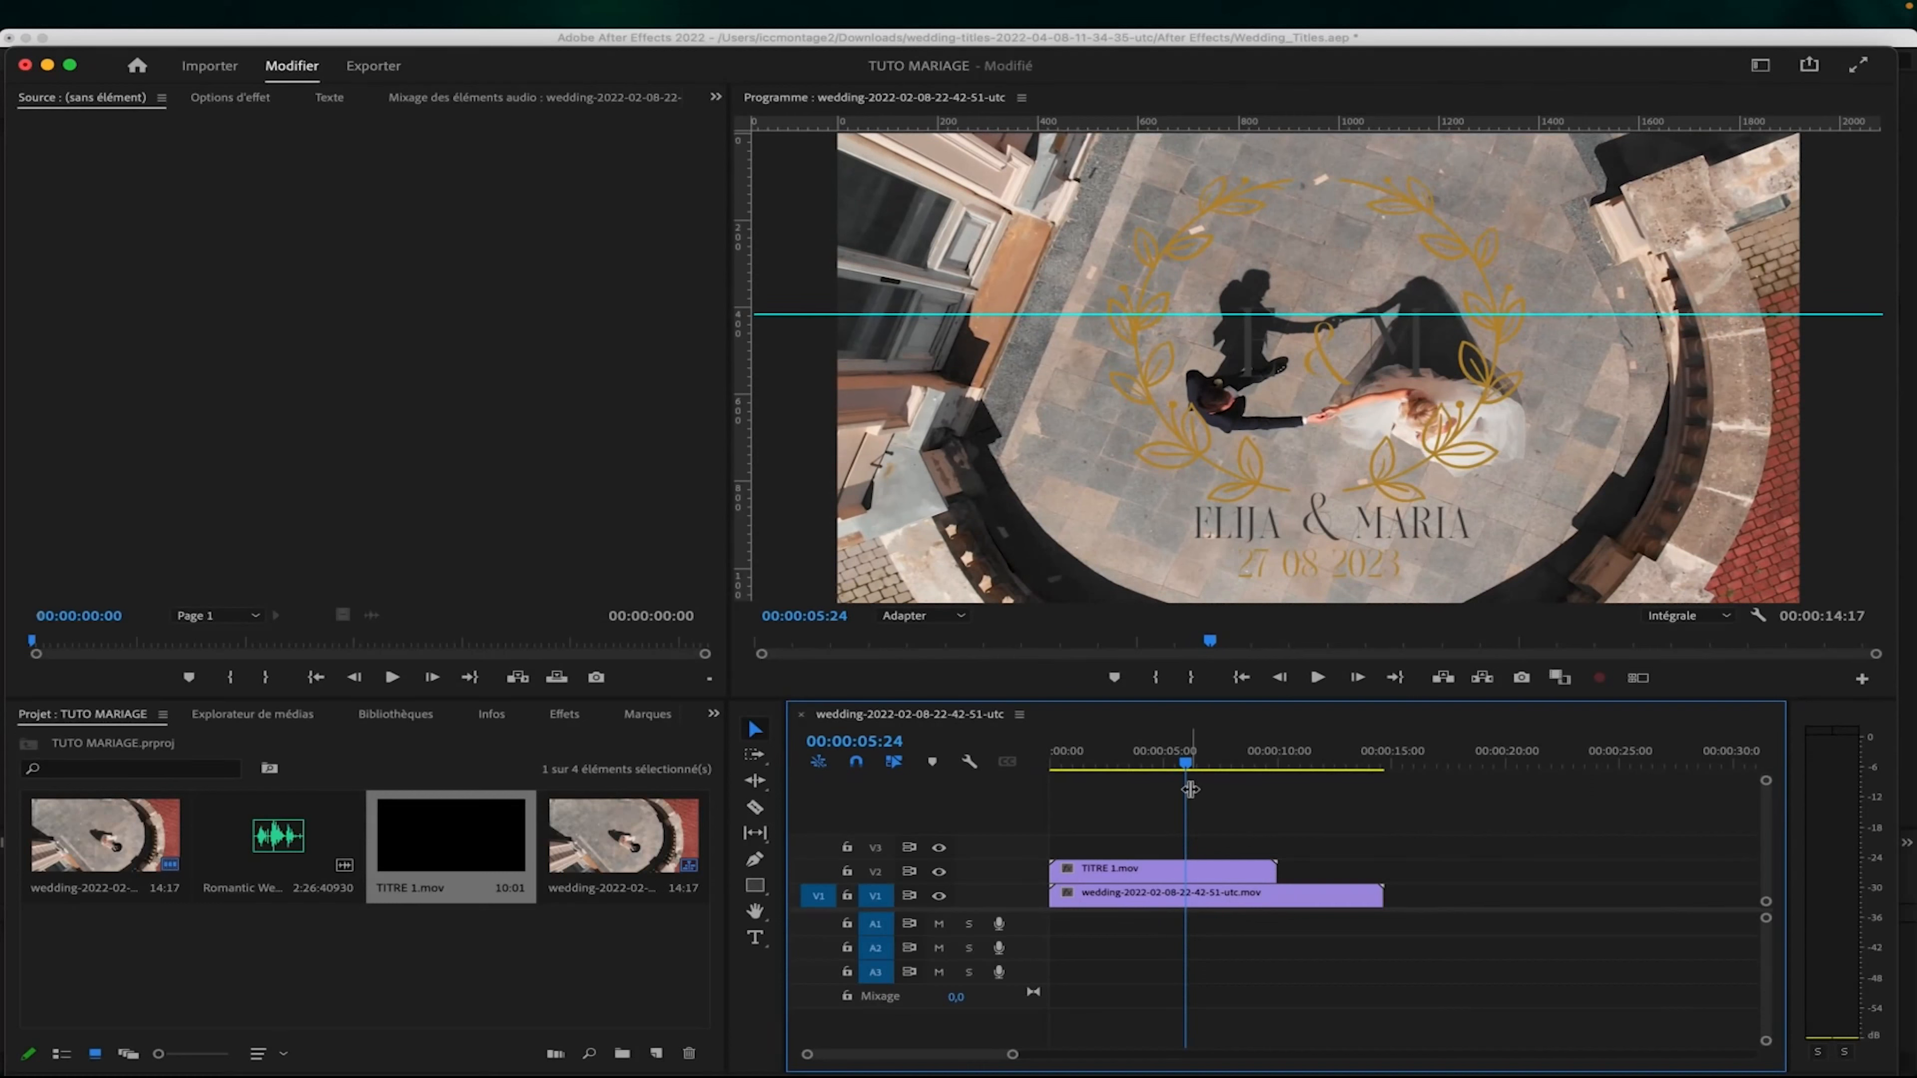
mouse_move(1190, 759)
mouse_down()
mouse_move(1053, 763)
mouse_move(1202, 780)
mouse_up()
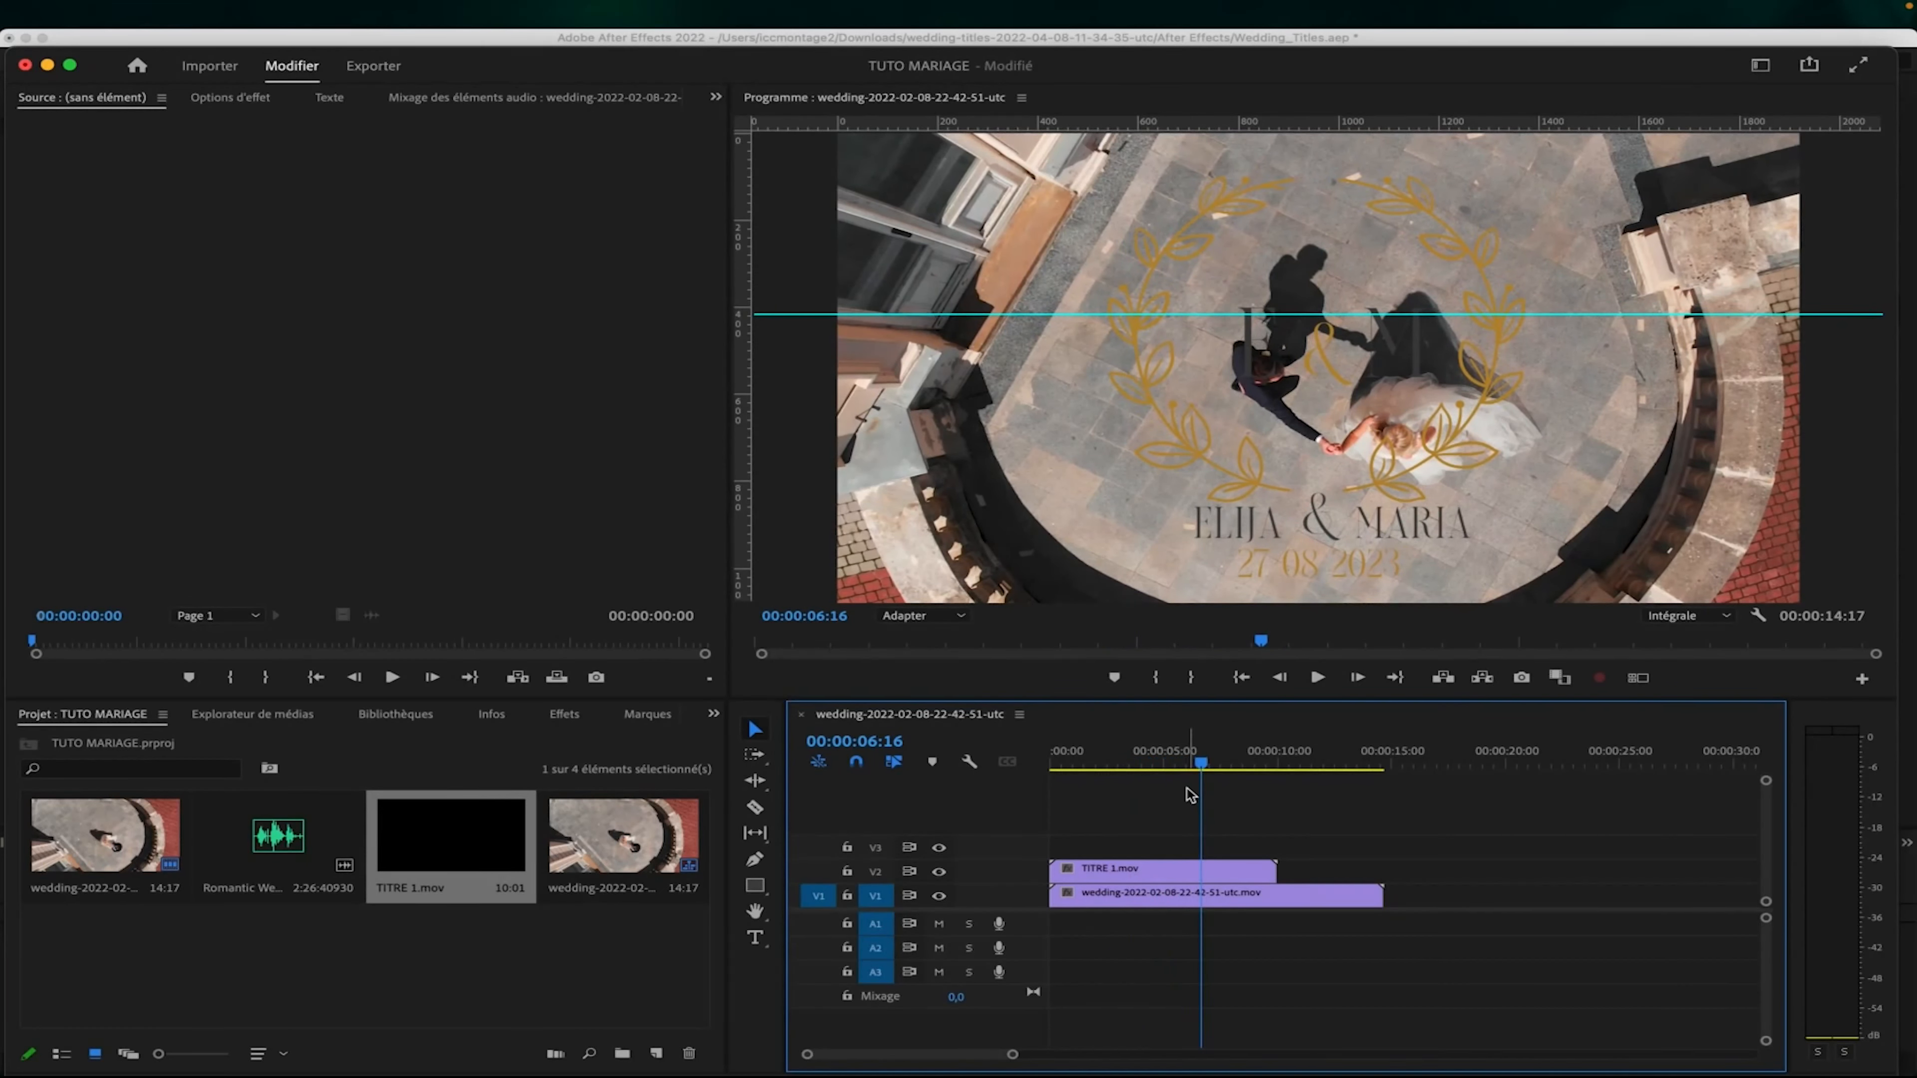
Find the Flou gaussien video effect and apply it to the wedding clip on track V1.
click(1171, 897)
click(565, 714)
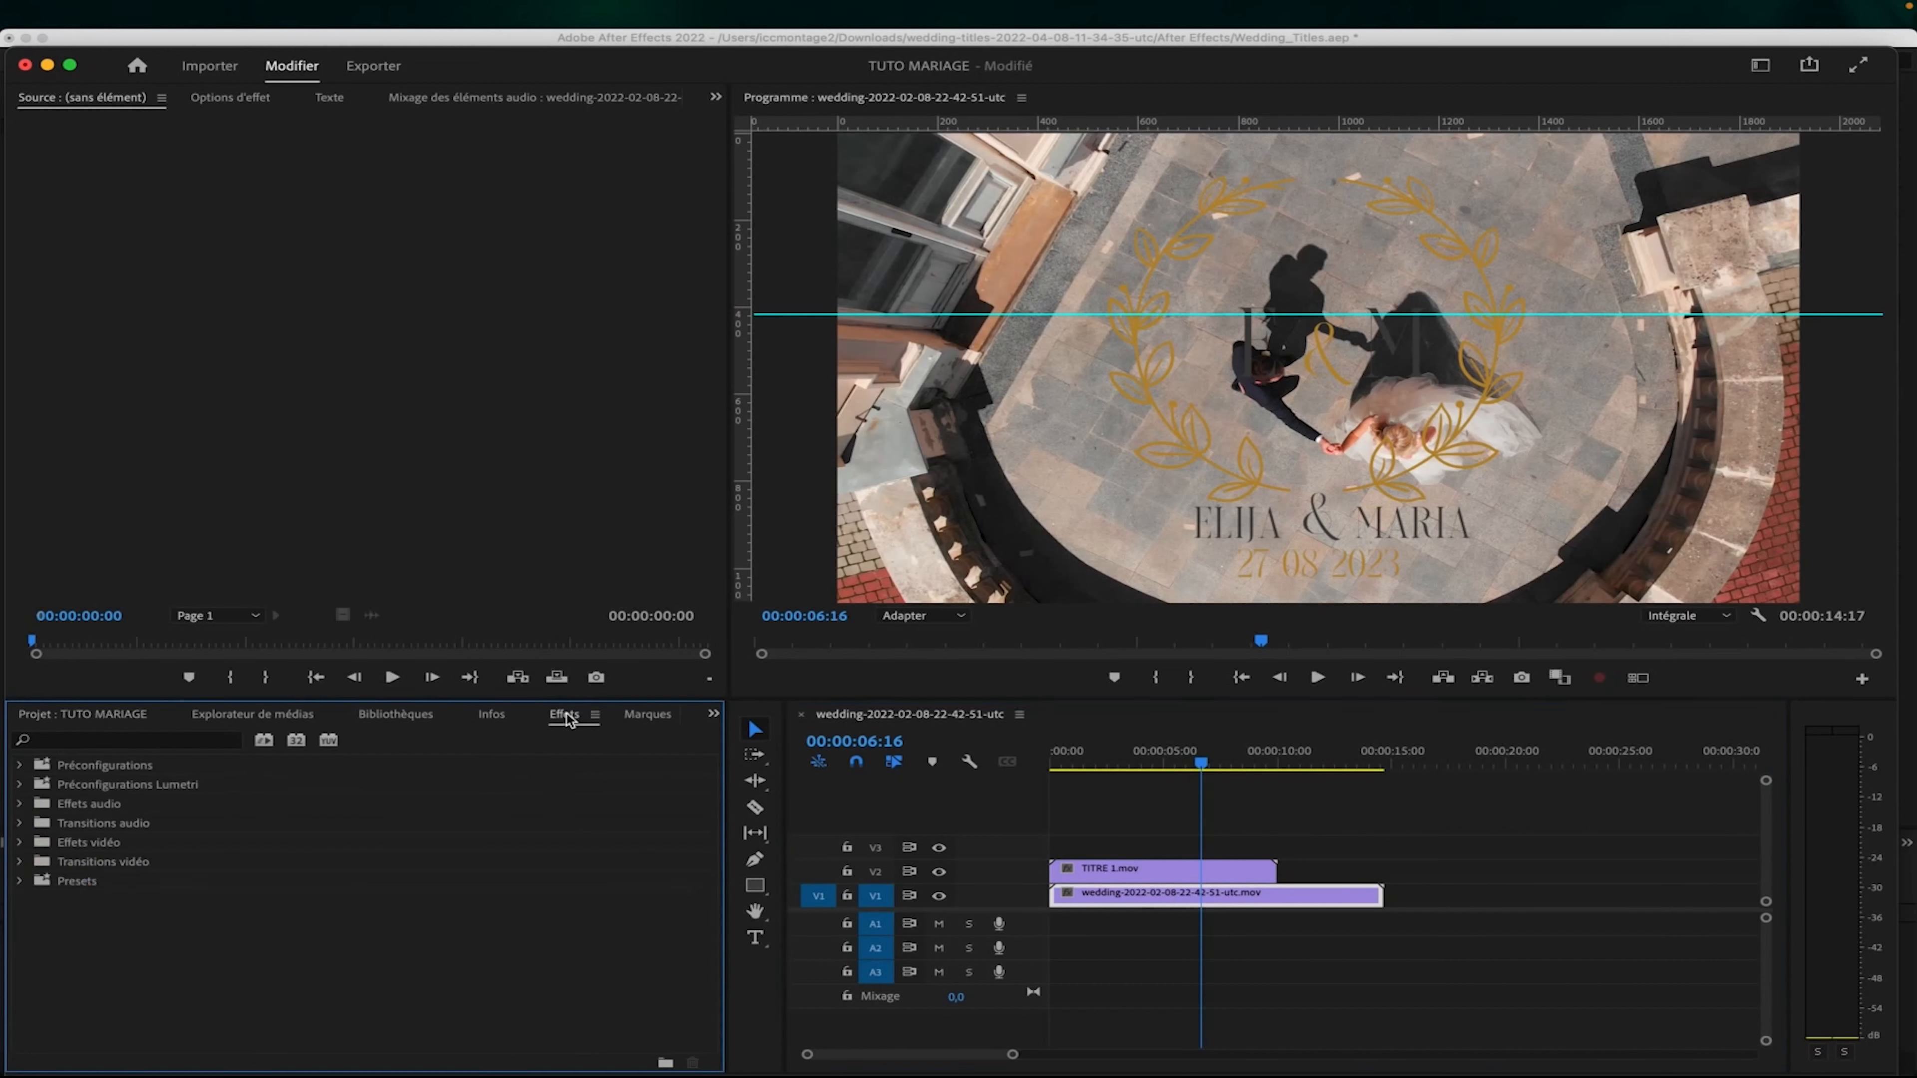
click(136, 743)
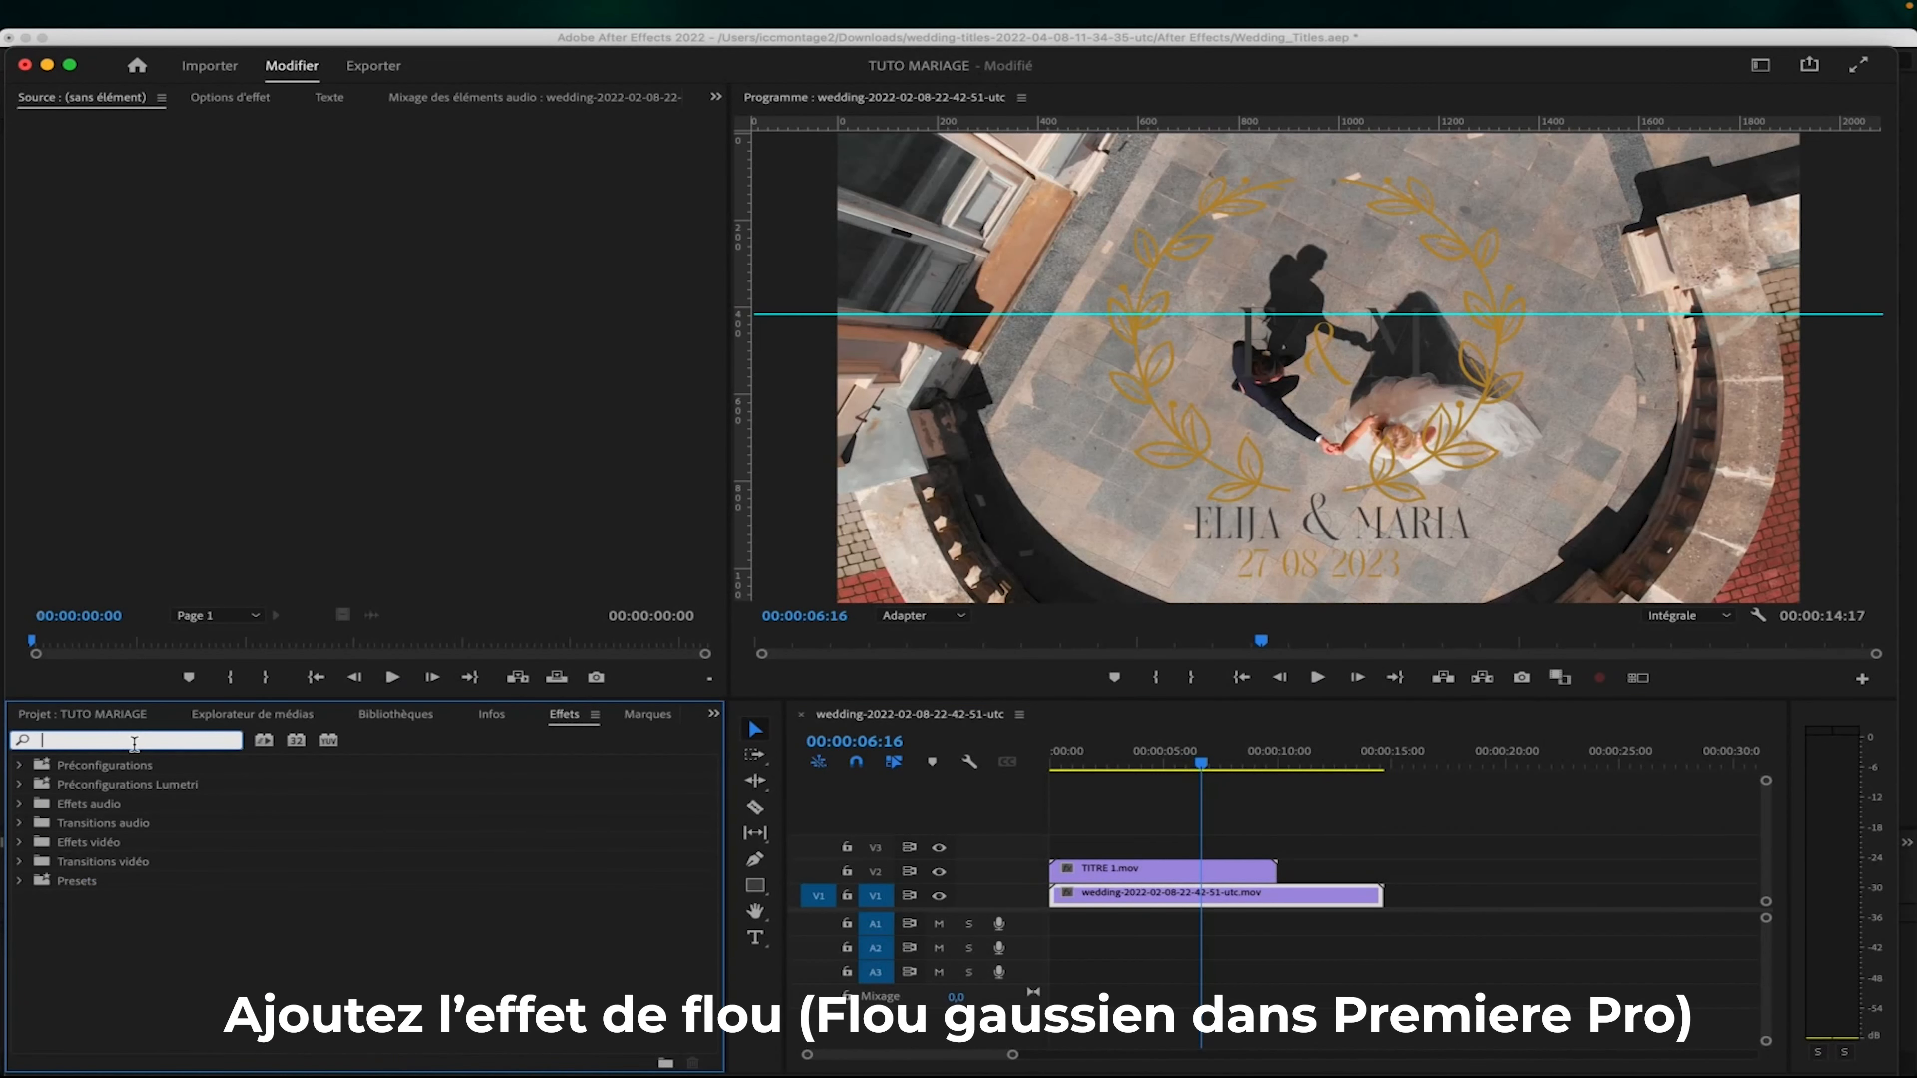
text(flou gaussi)
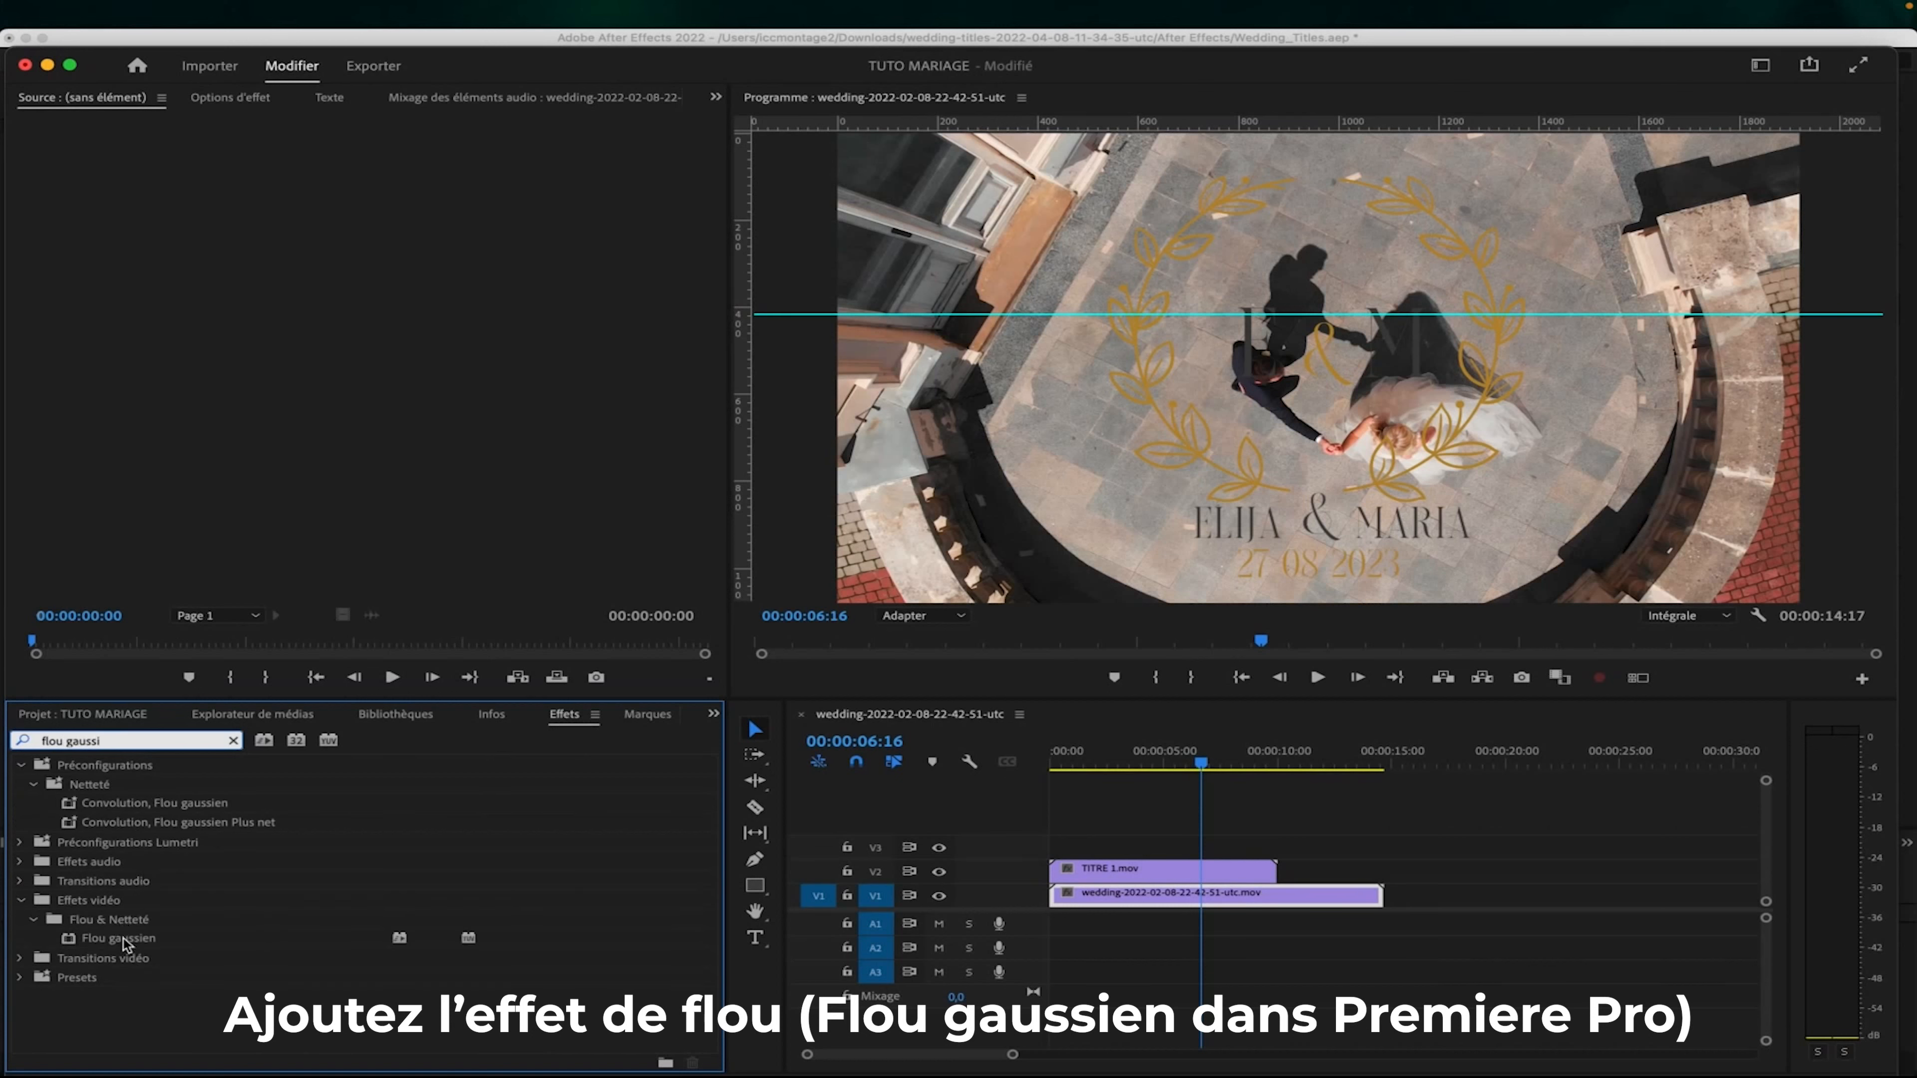
drag(125, 939, 1174, 910)
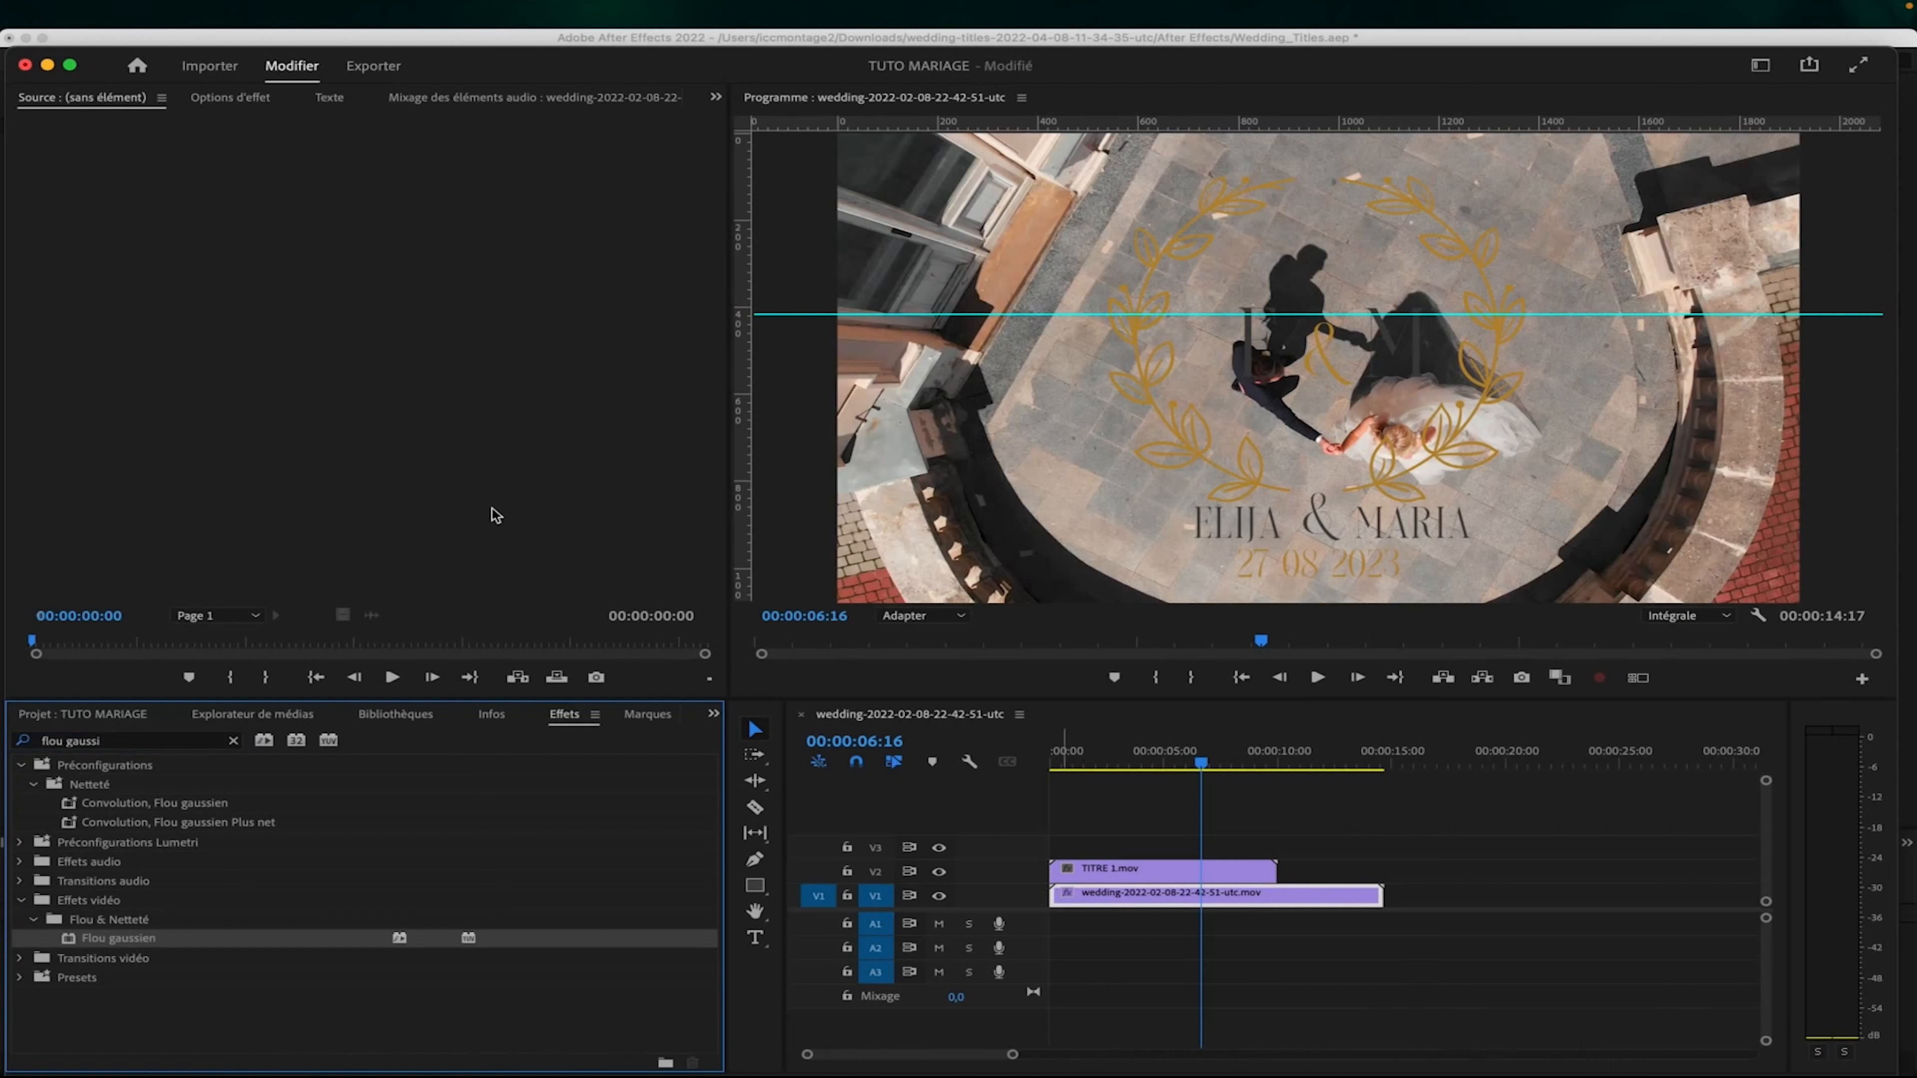
Add a keyframe for the Flou value of the wedding clip's Flou gaussien effect at 00:00:00:00.
click(230, 96)
drag(537, 137, 383, 148)
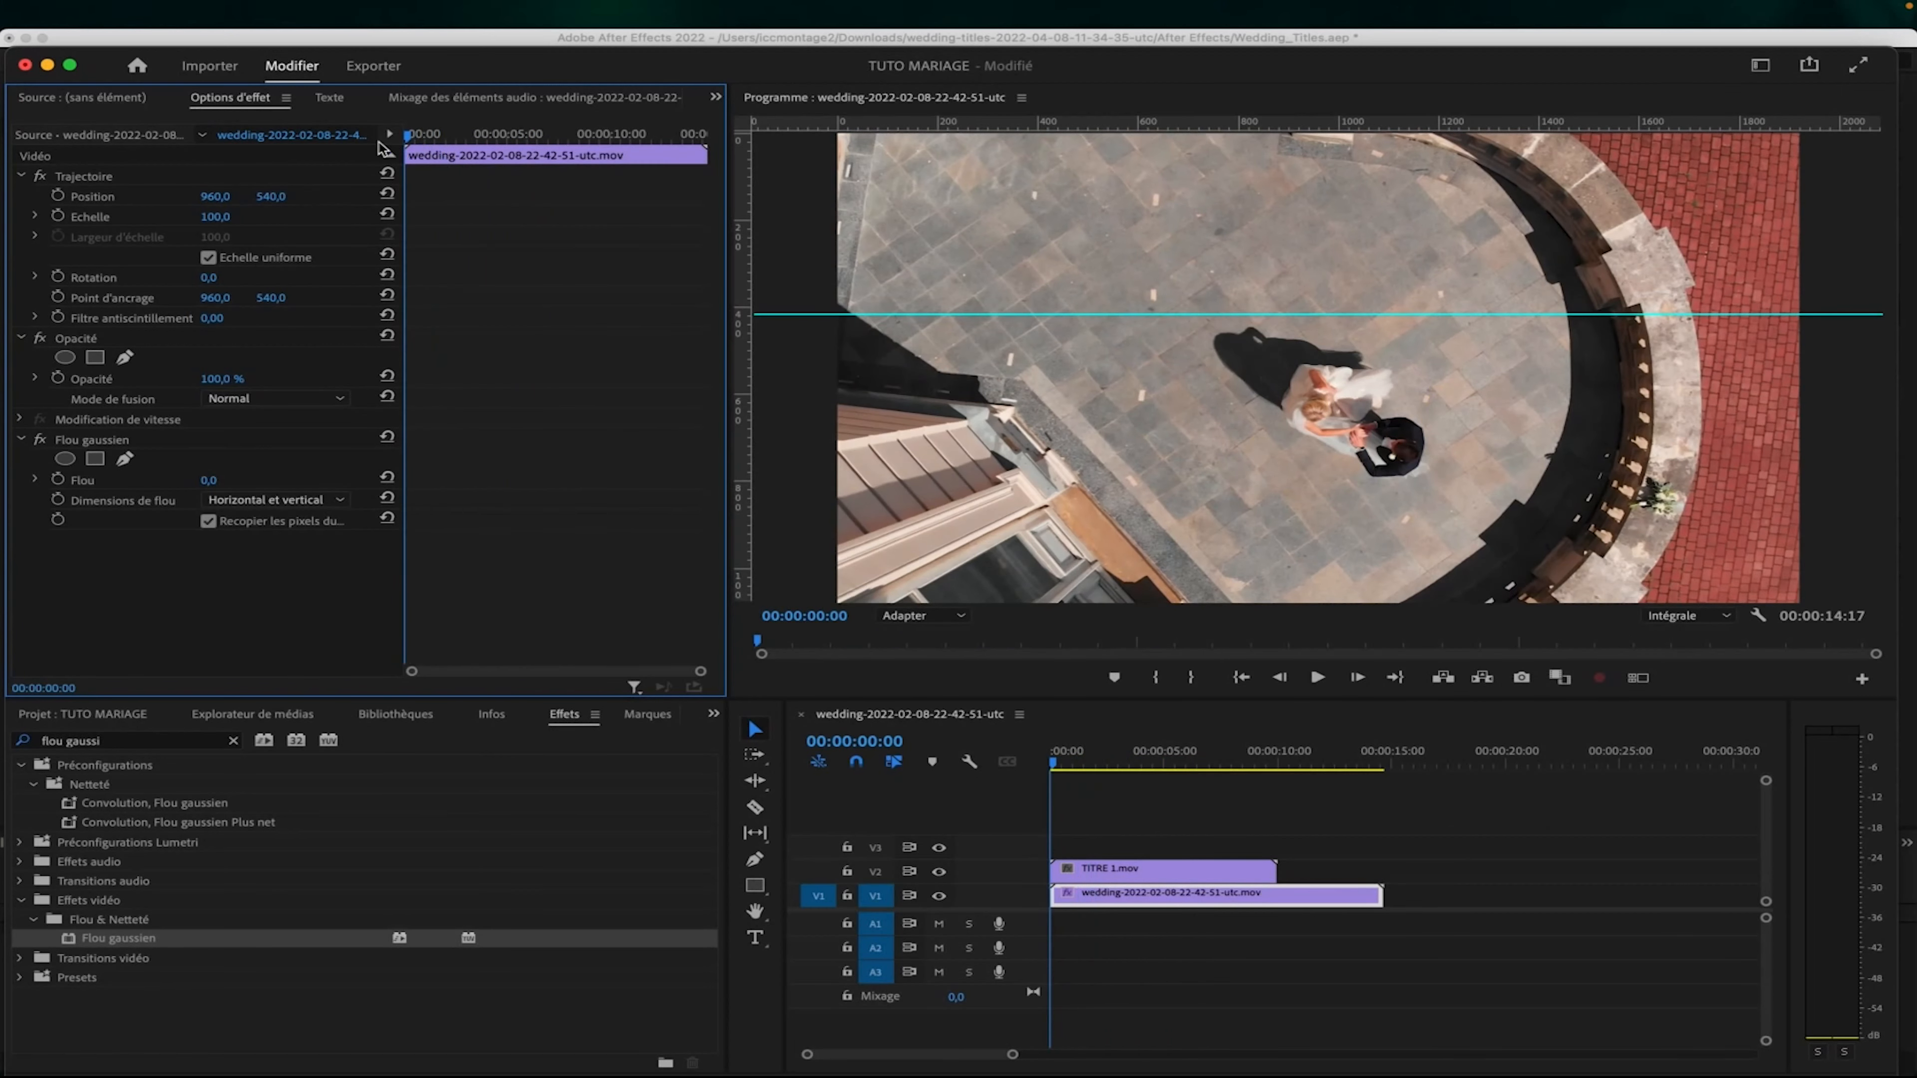
click(58, 480)
Shift TITRE 1.mov on track V2 so that it starts at 00:00:02:00.
click(448, 141)
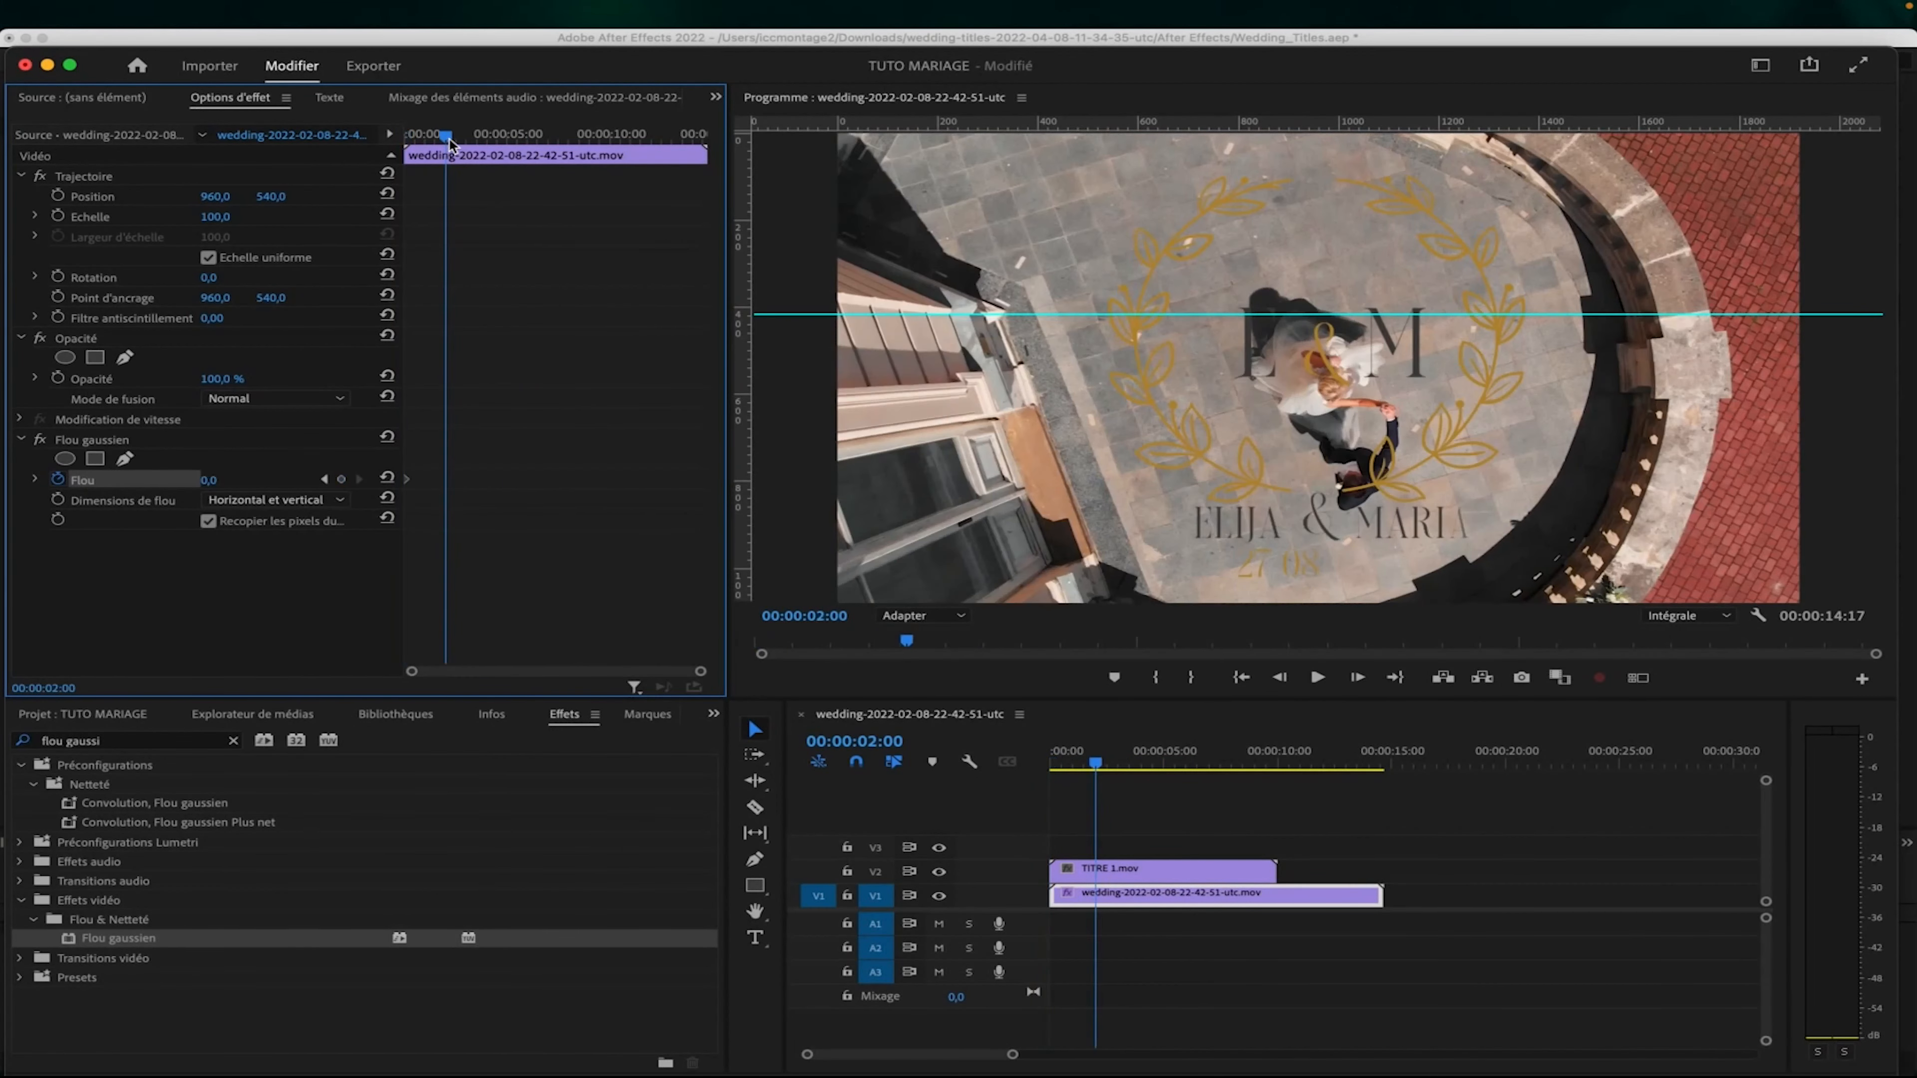
mouse_move(1125, 875)
mouse_down()
mouse_move(1169, 874)
mouse_move(1143, 862)
mouse_up()
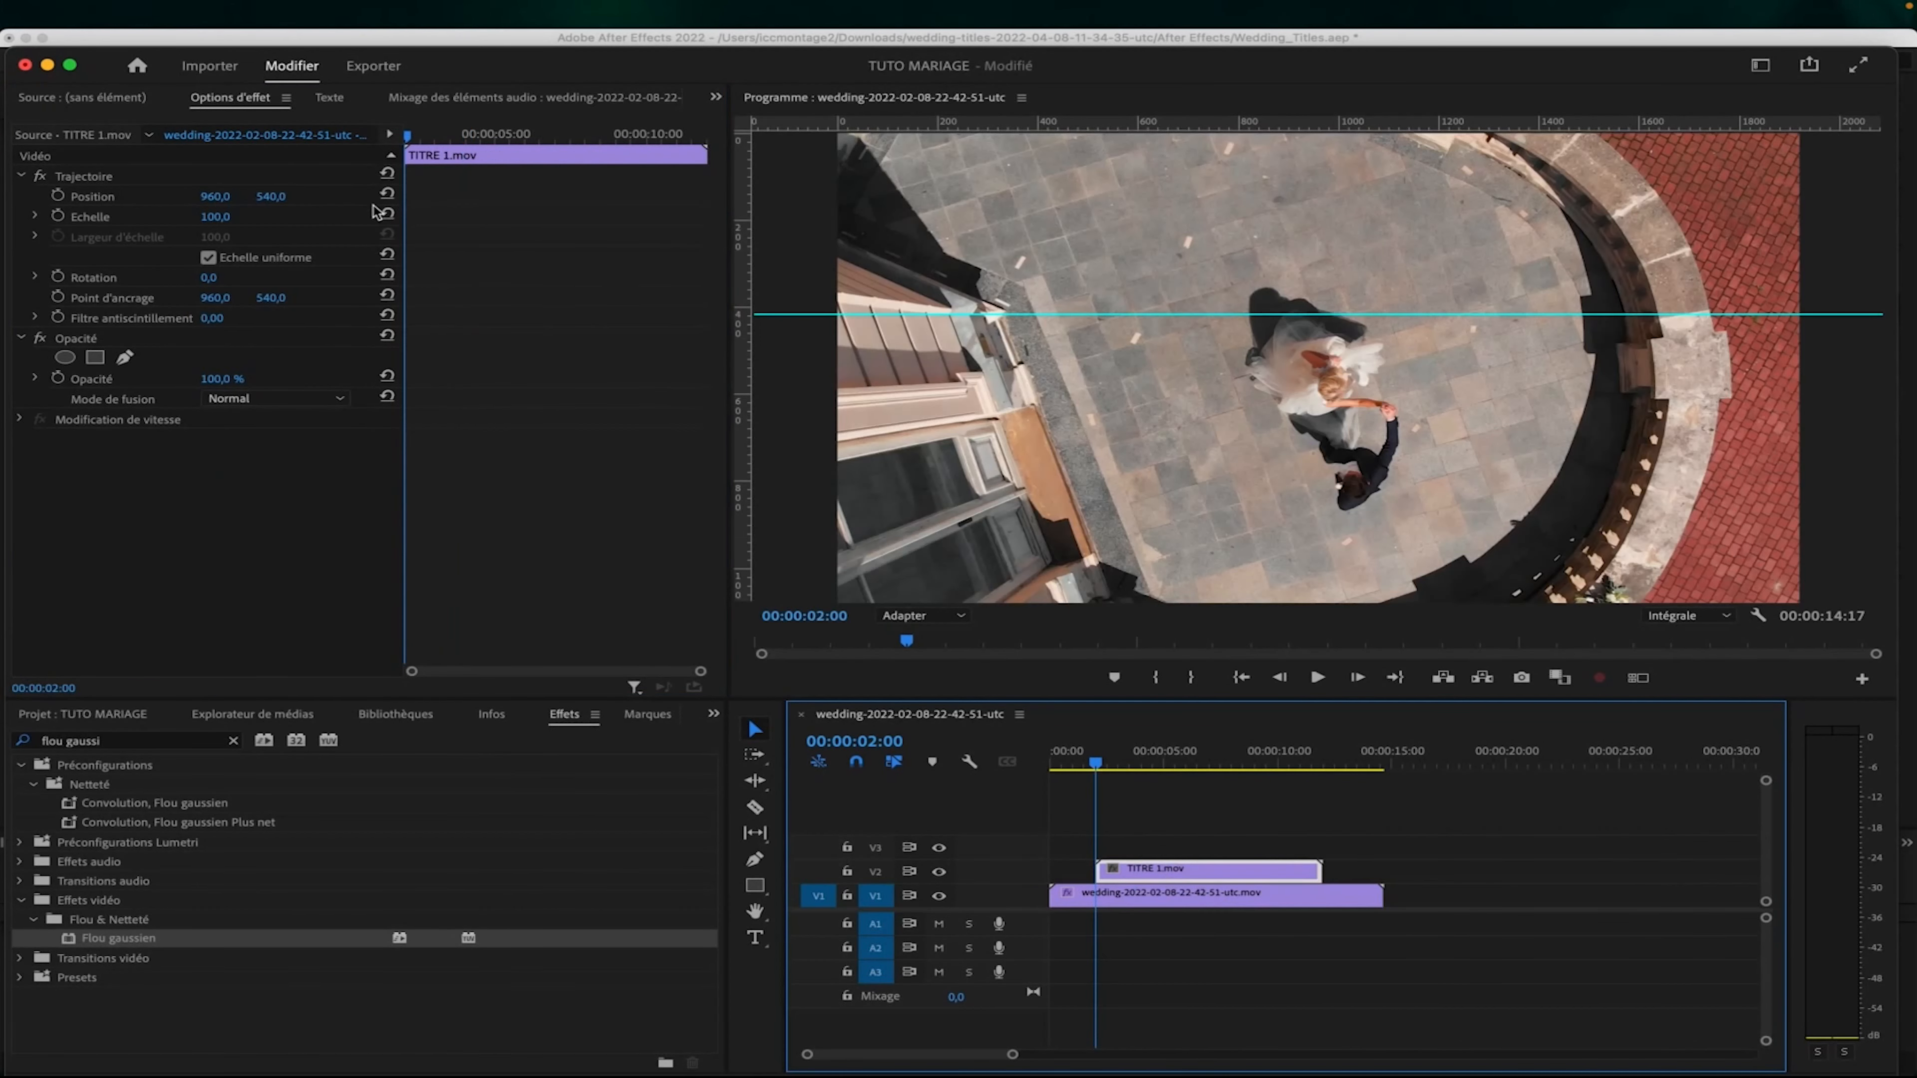
Set the wedding clip's Flou value to 50 at 00:00:02:00 and add a keyframe holding it at 00:00:10:00.
click(1162, 895)
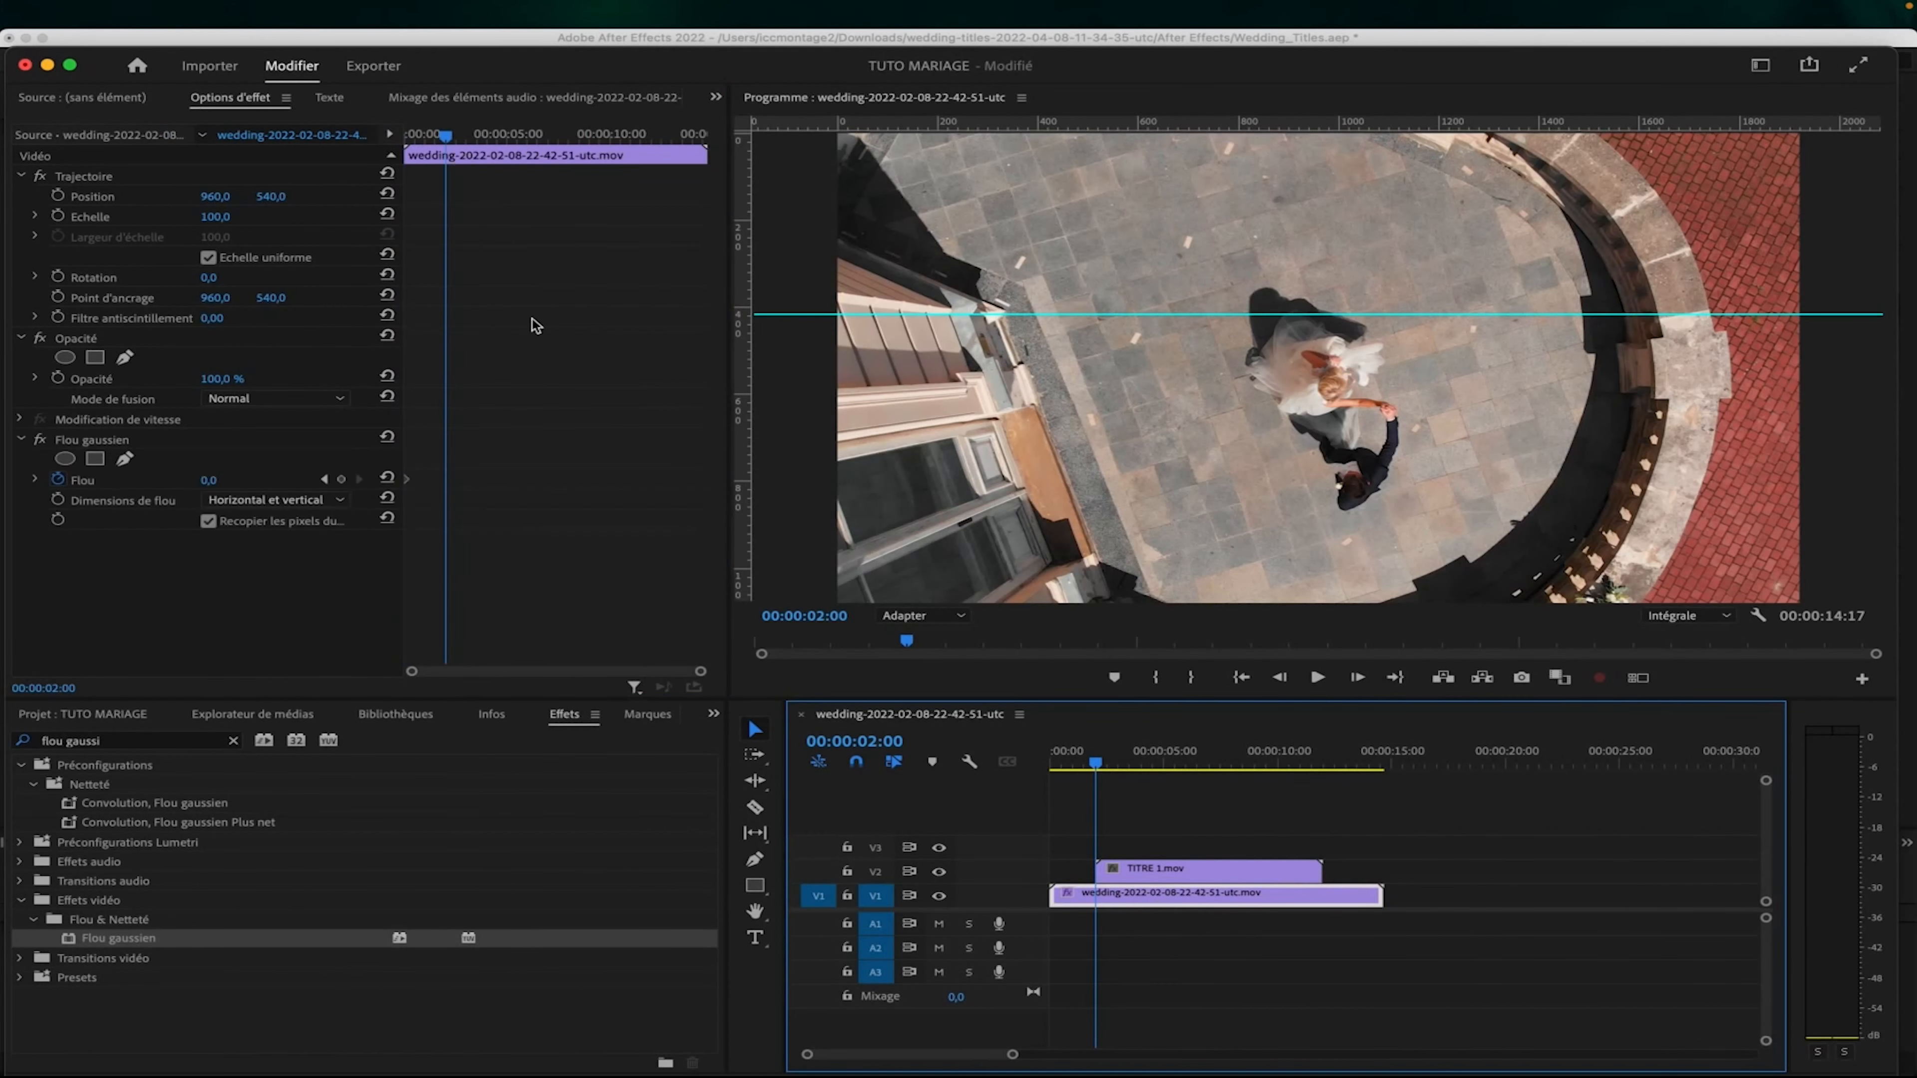
drag(208, 479, 239, 480)
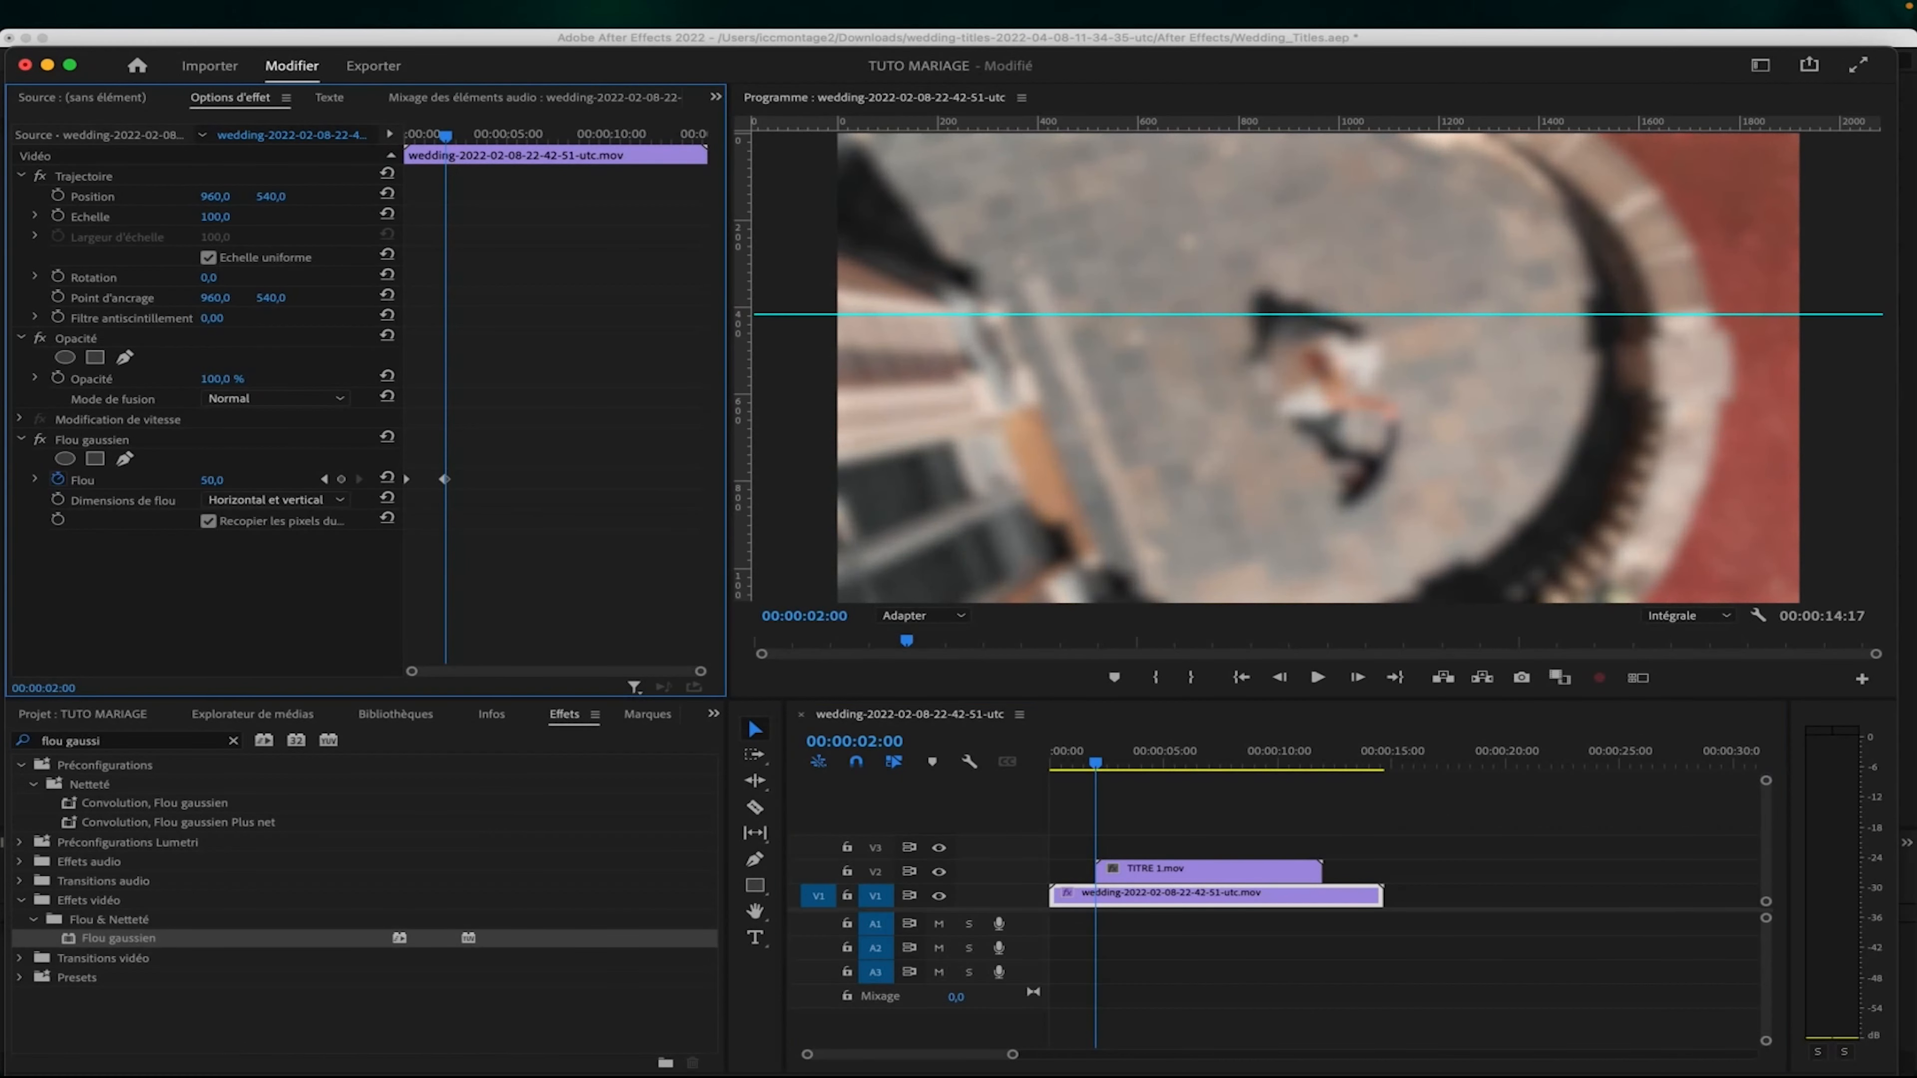
click(613, 141)
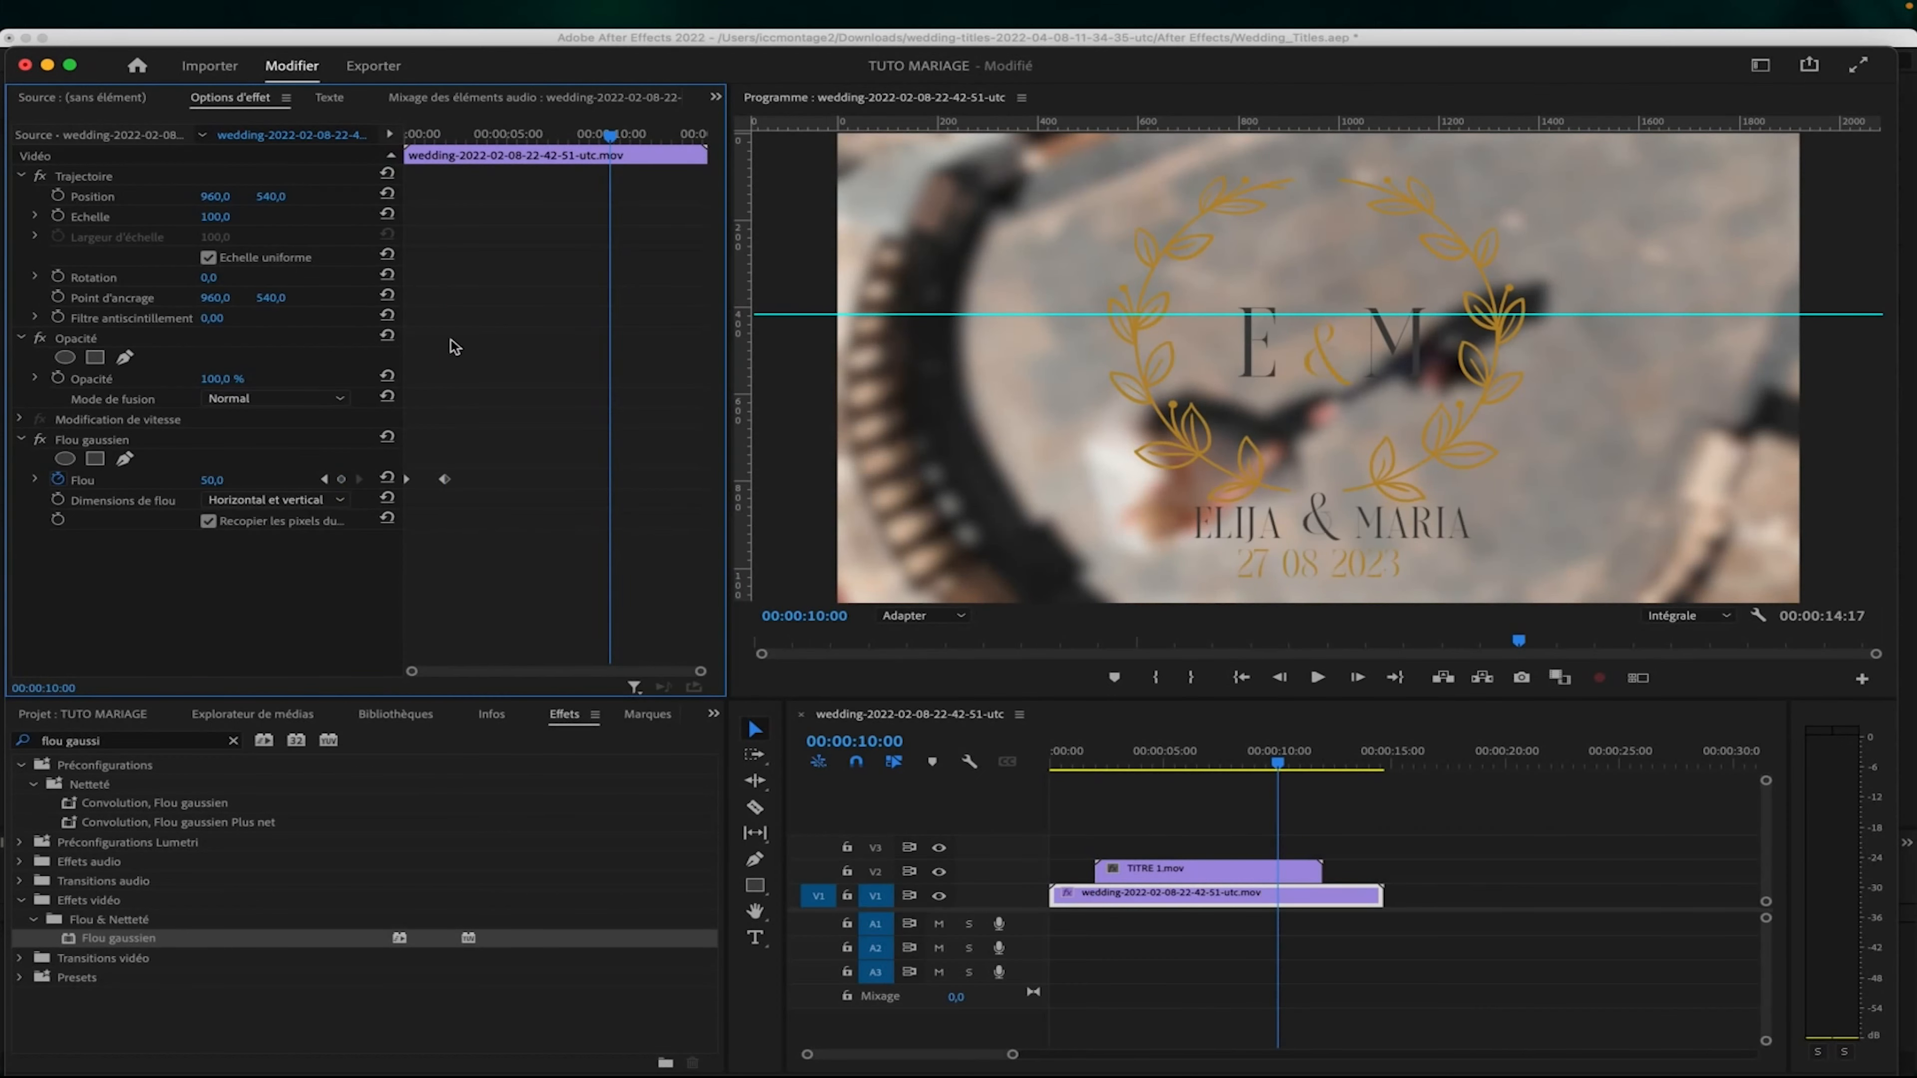
click(342, 480)
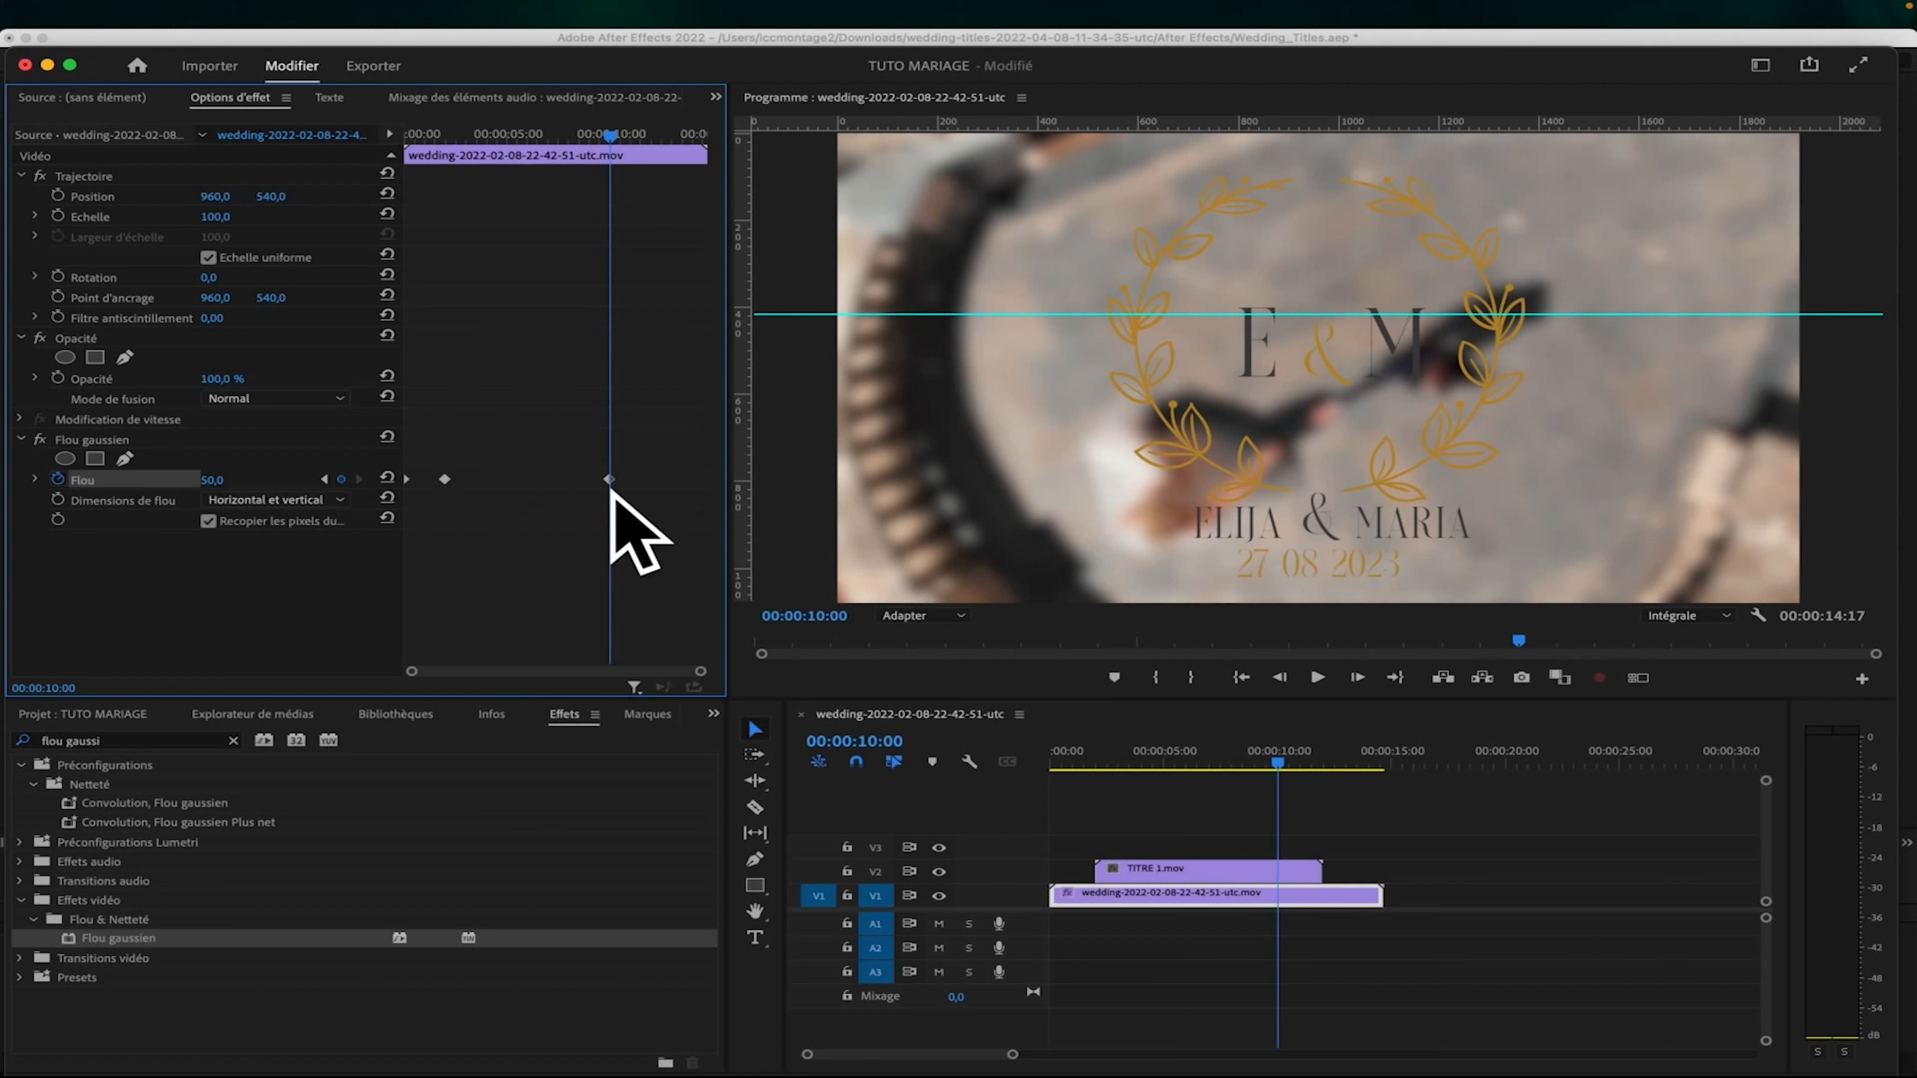
Move the last Flou keyframe of the wedding clip earlier, to about 6 seconds.
click(686, 140)
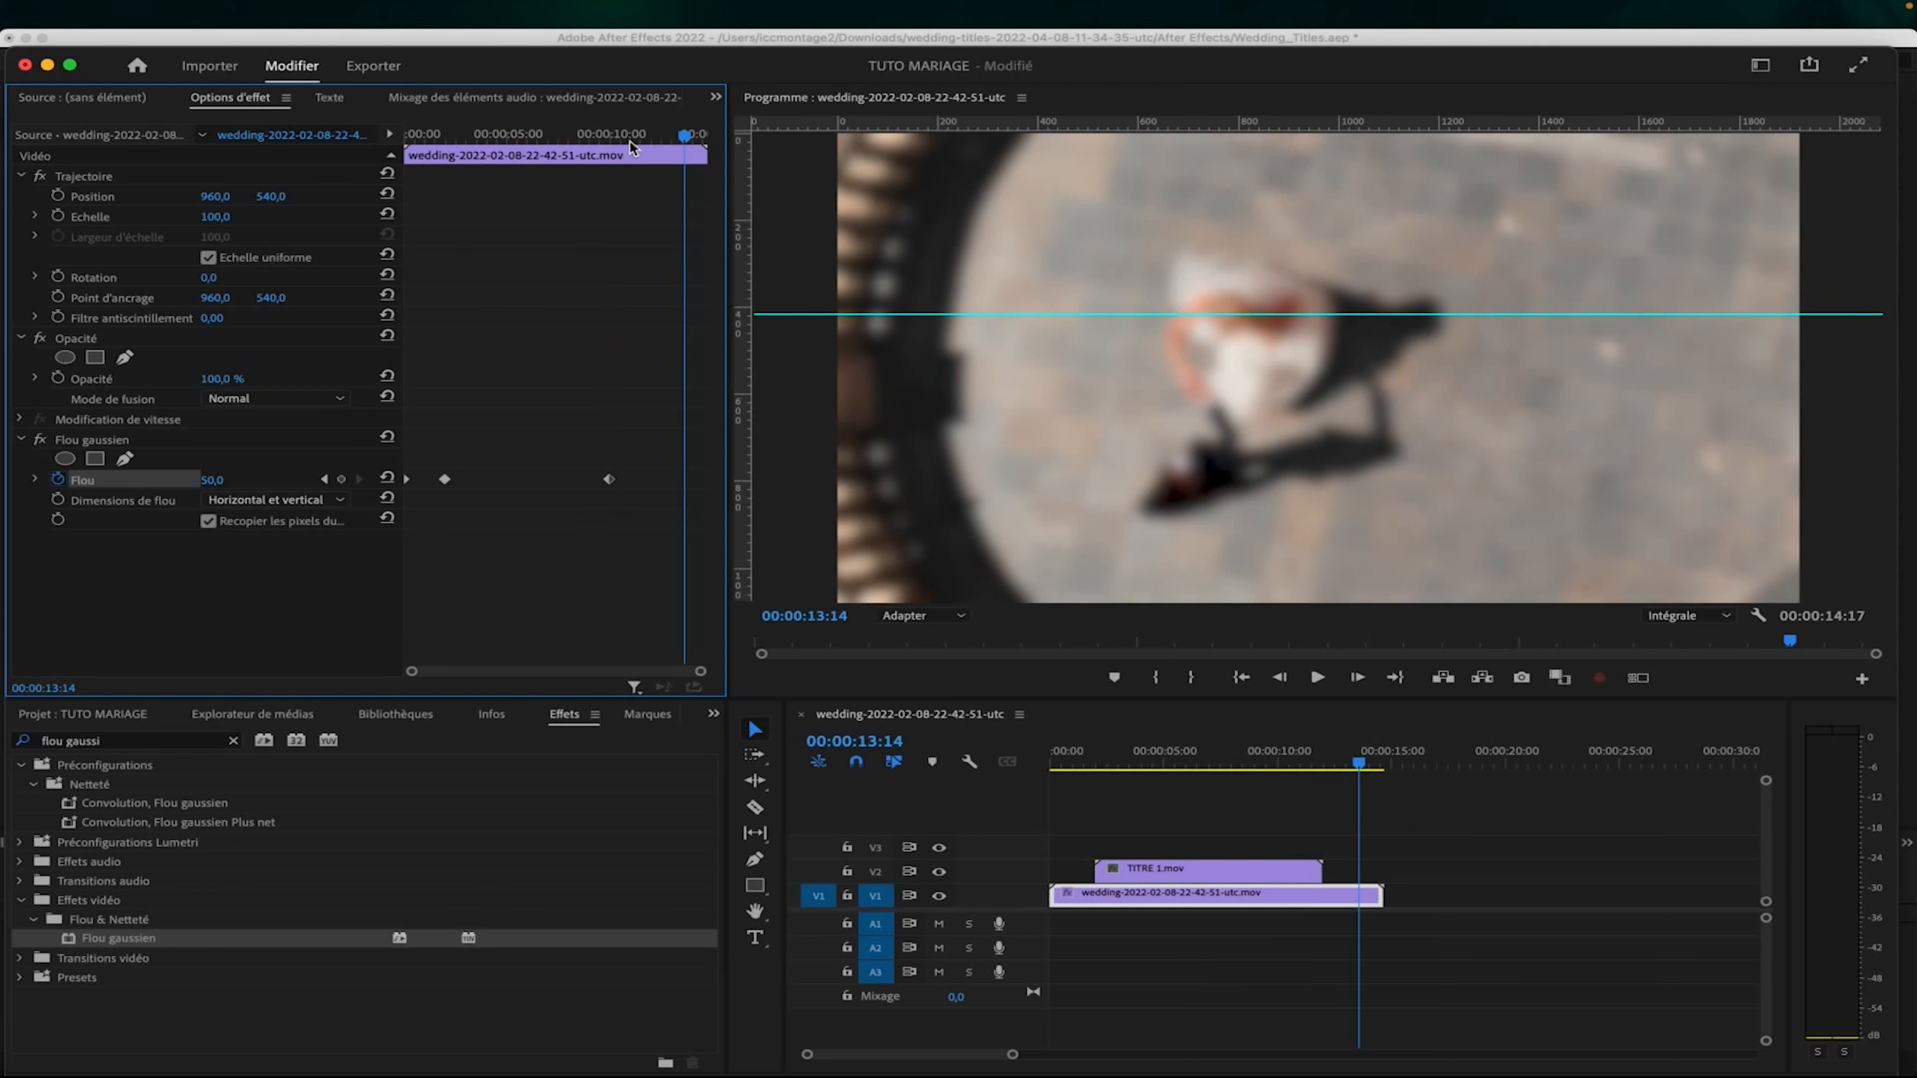
click(611, 138)
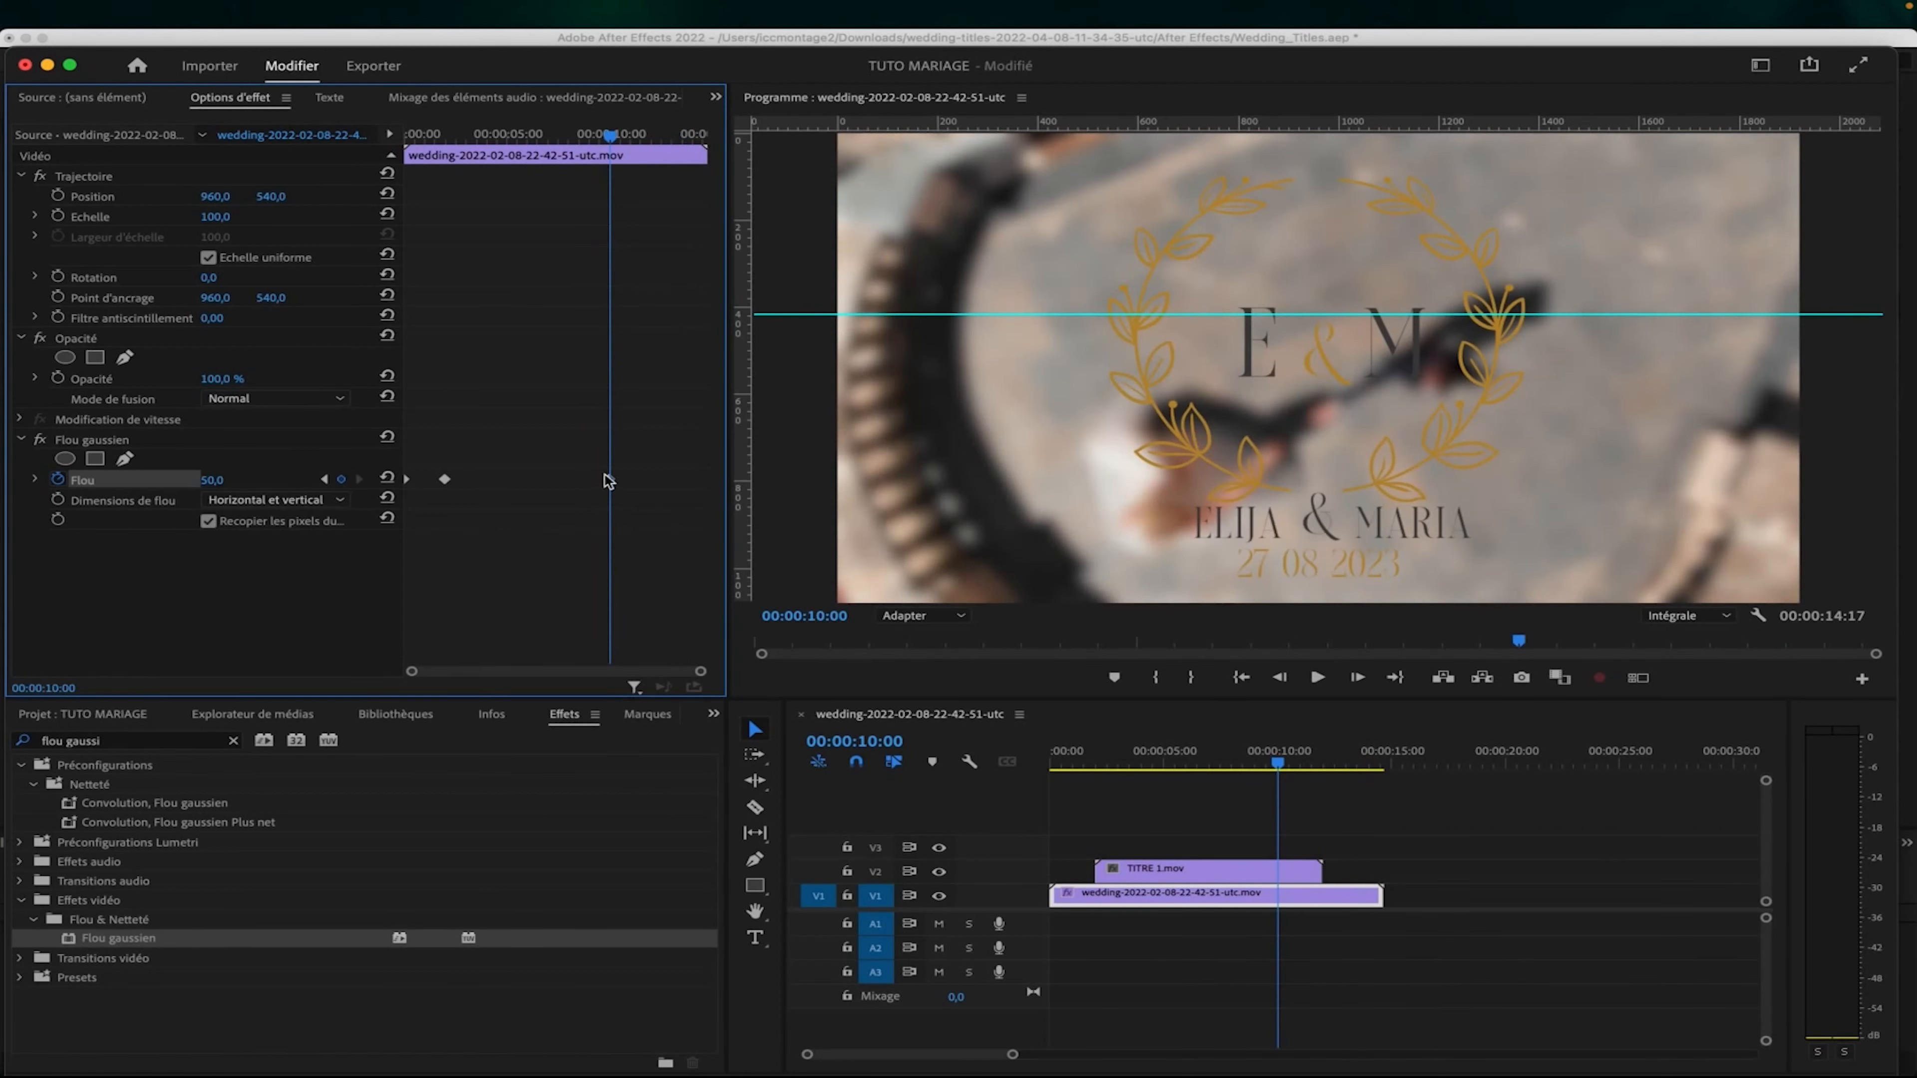
drag(695, 146, 681, 146)
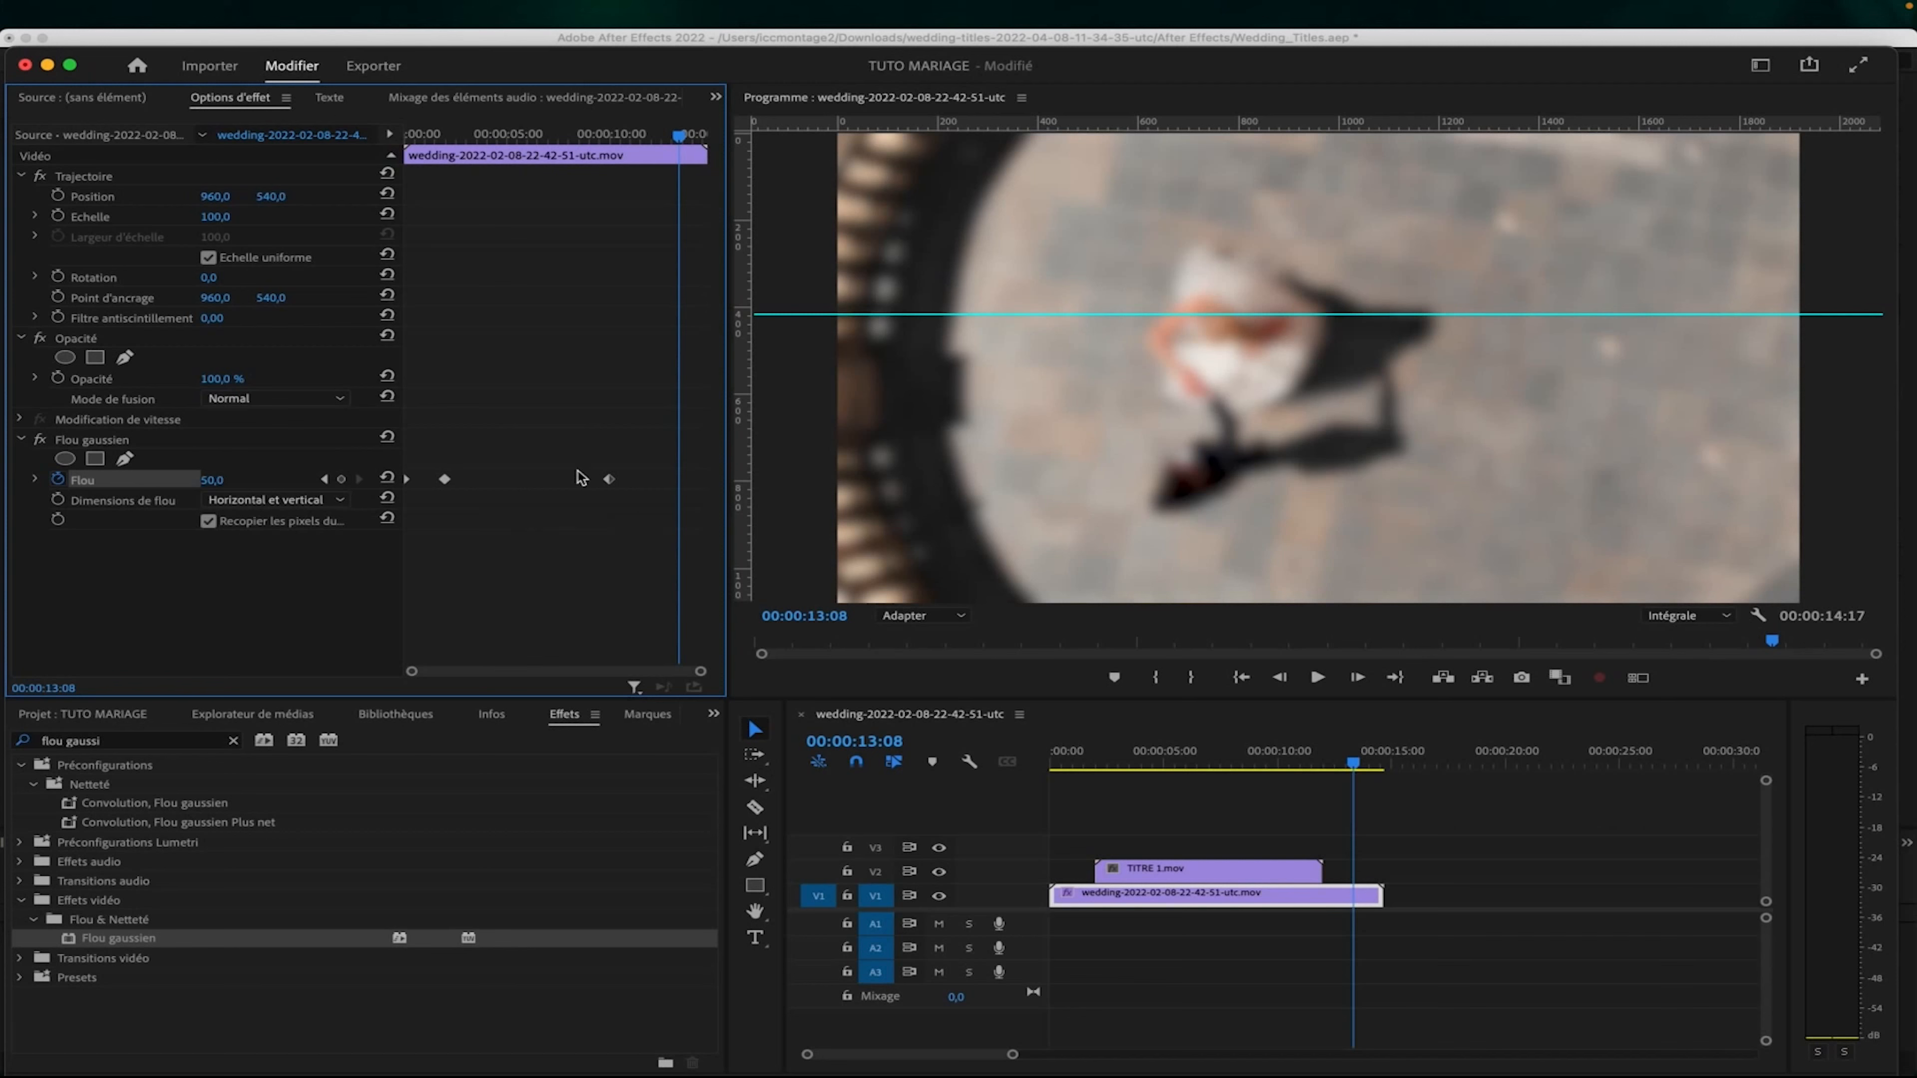
drag(608, 479, 536, 481)
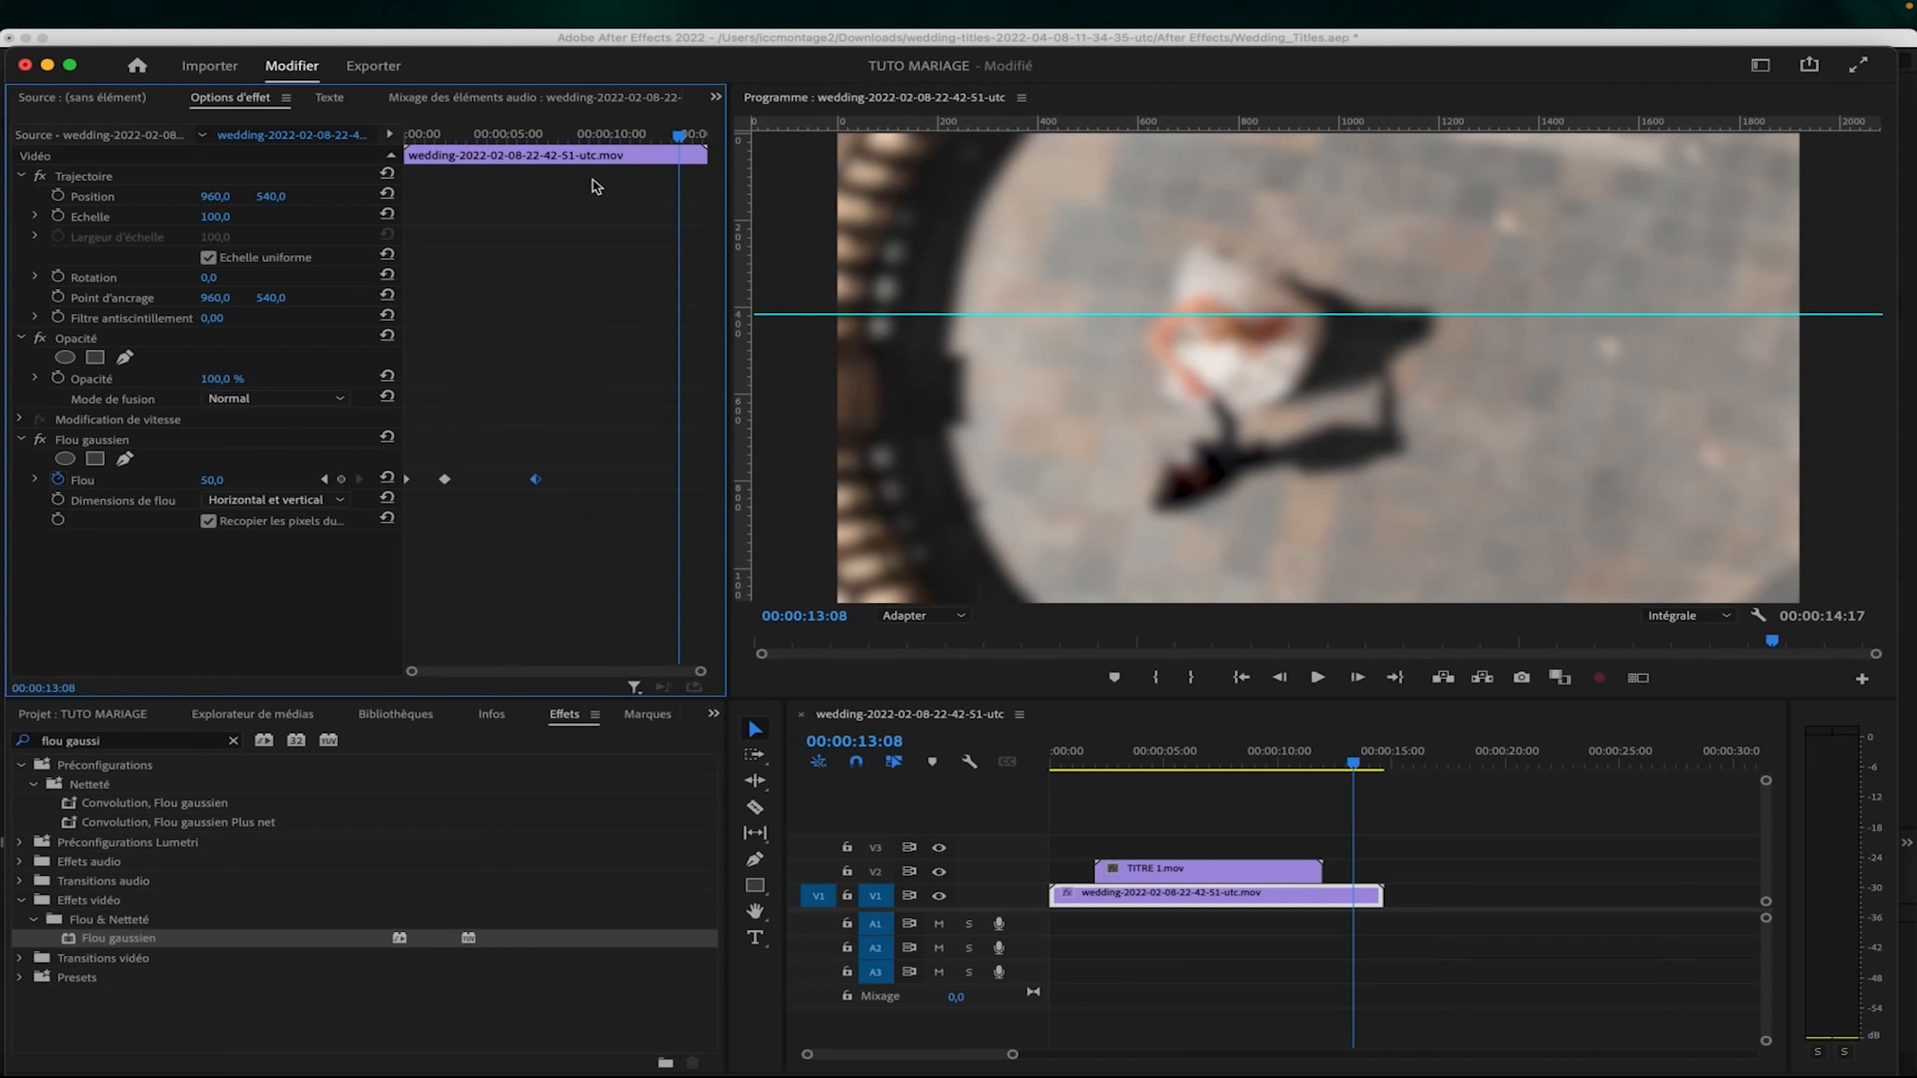
Set the wedding clip's Flou value to 0 at 00:00:08:18 and play back the blur animation from the start.
click(585, 136)
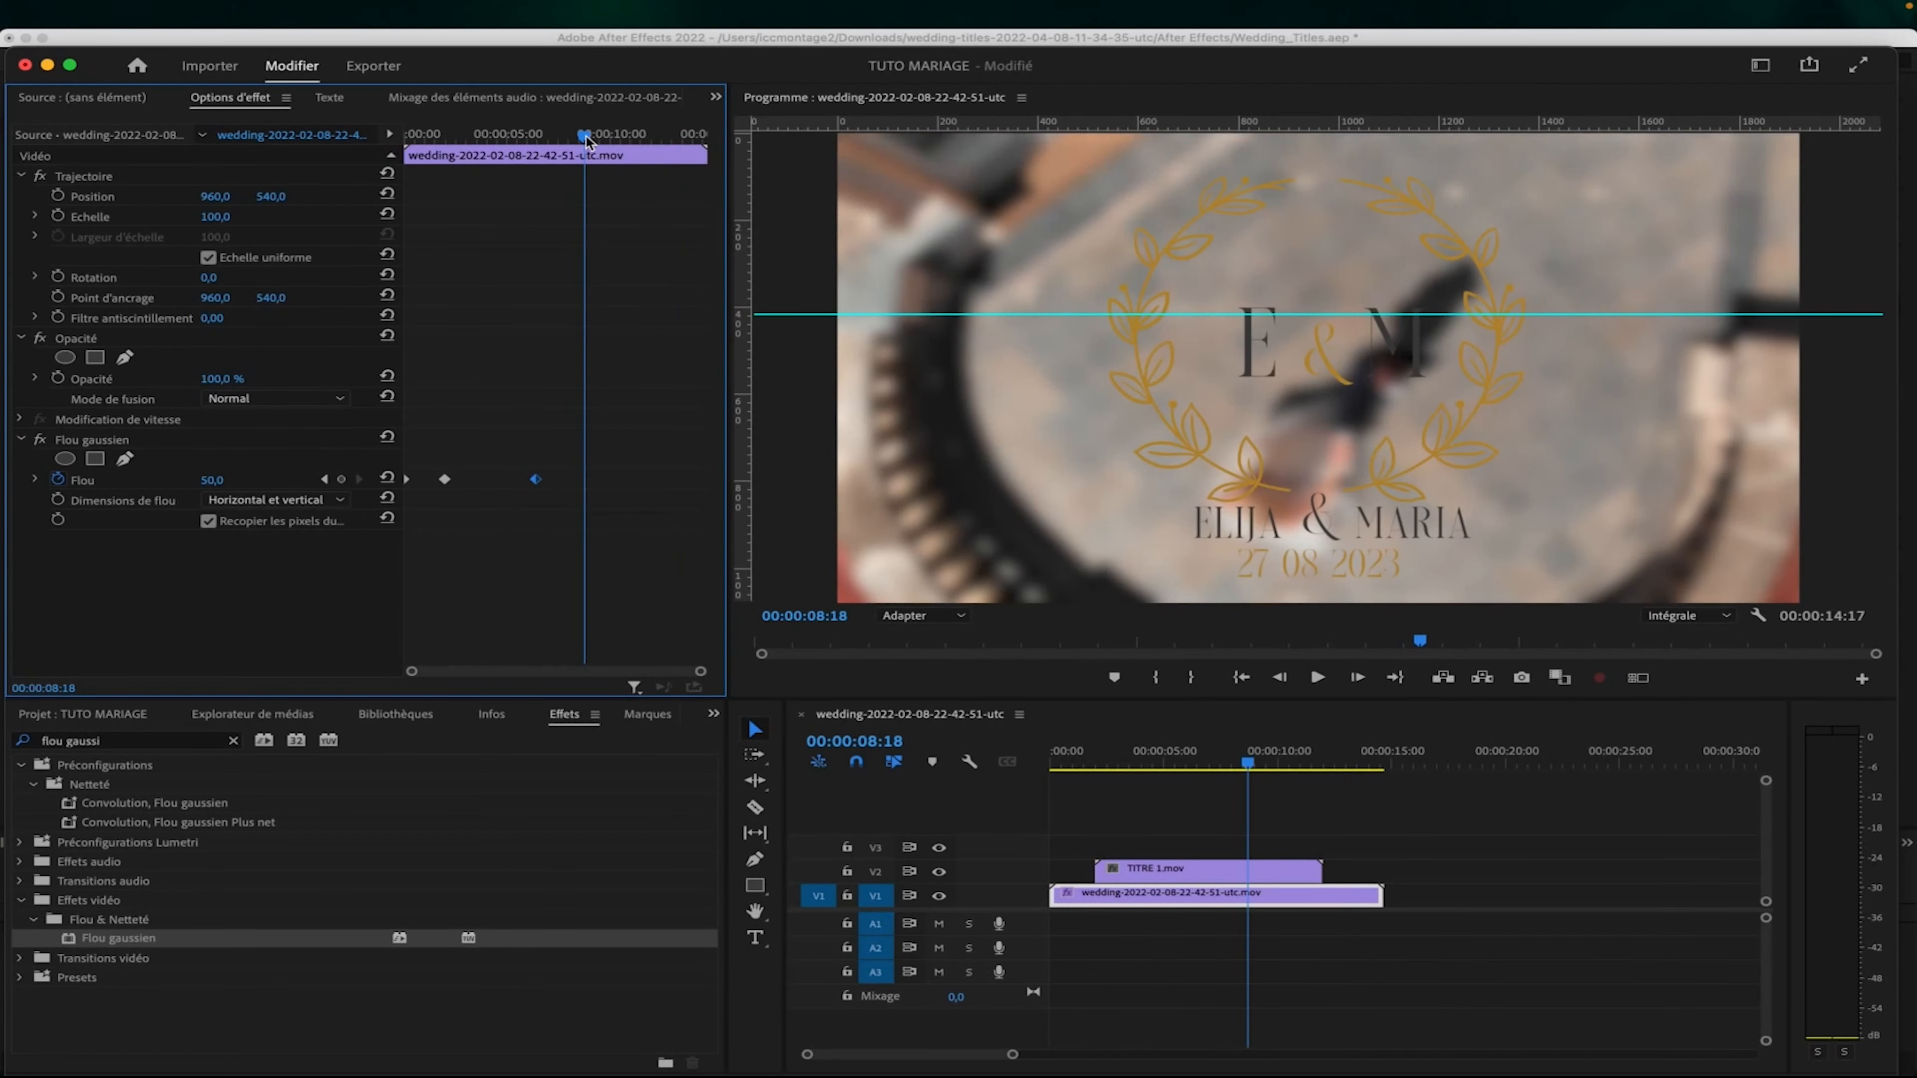
drag(222, 481, 150, 482)
drag(592, 134, 309, 149)
key(space)
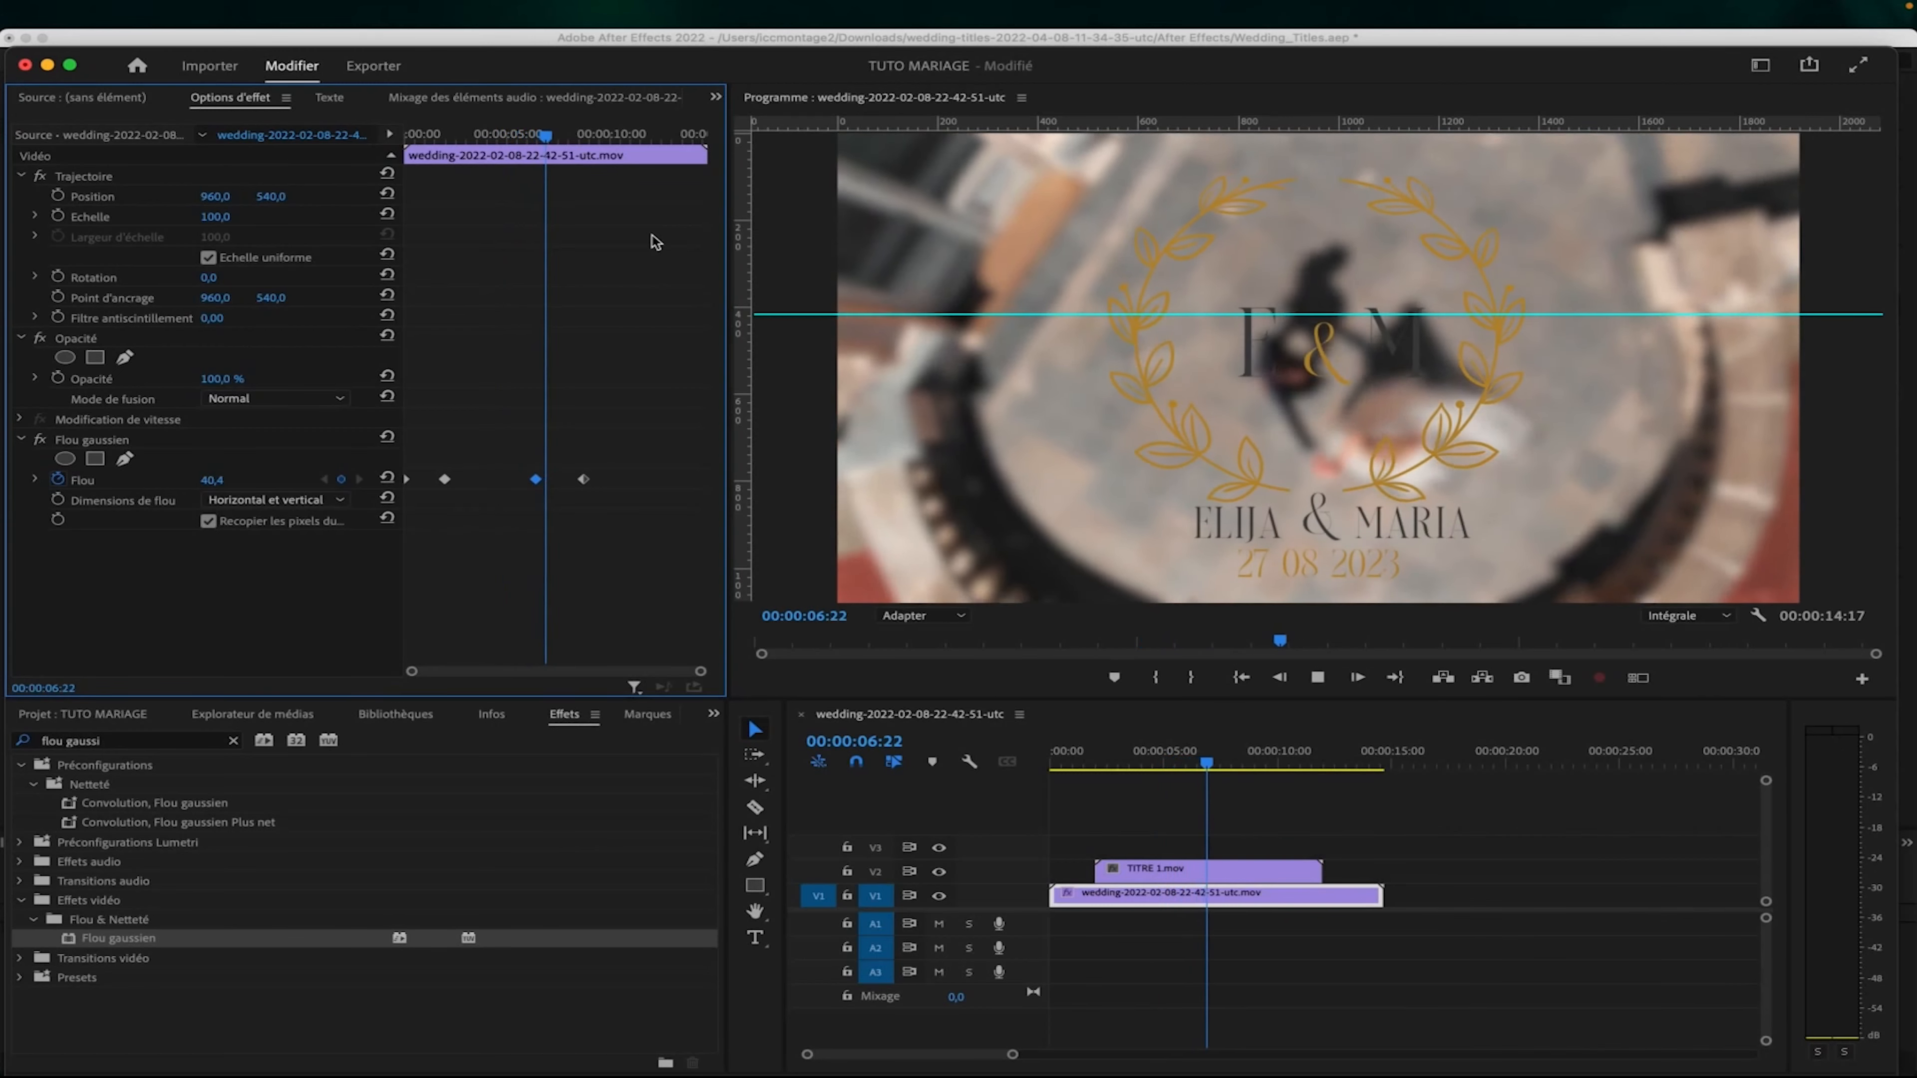
key(space)
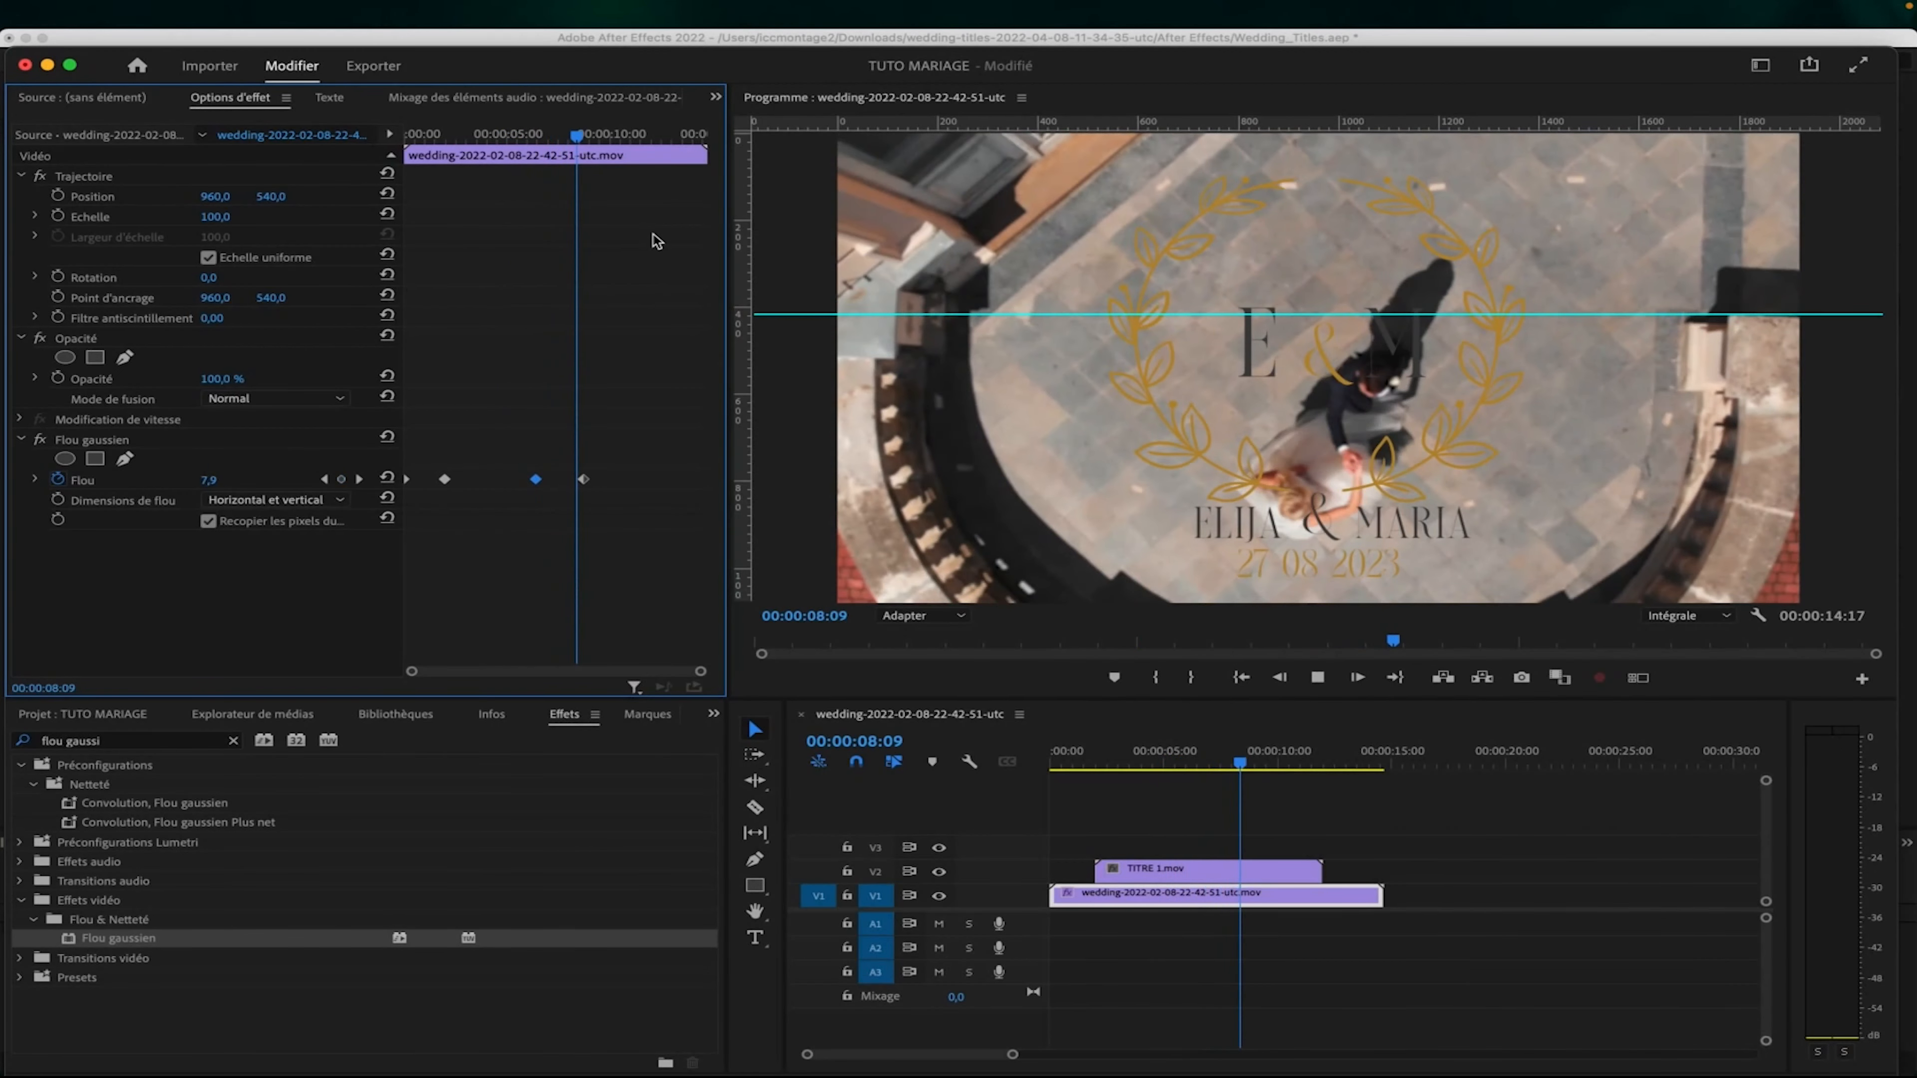
key(space)
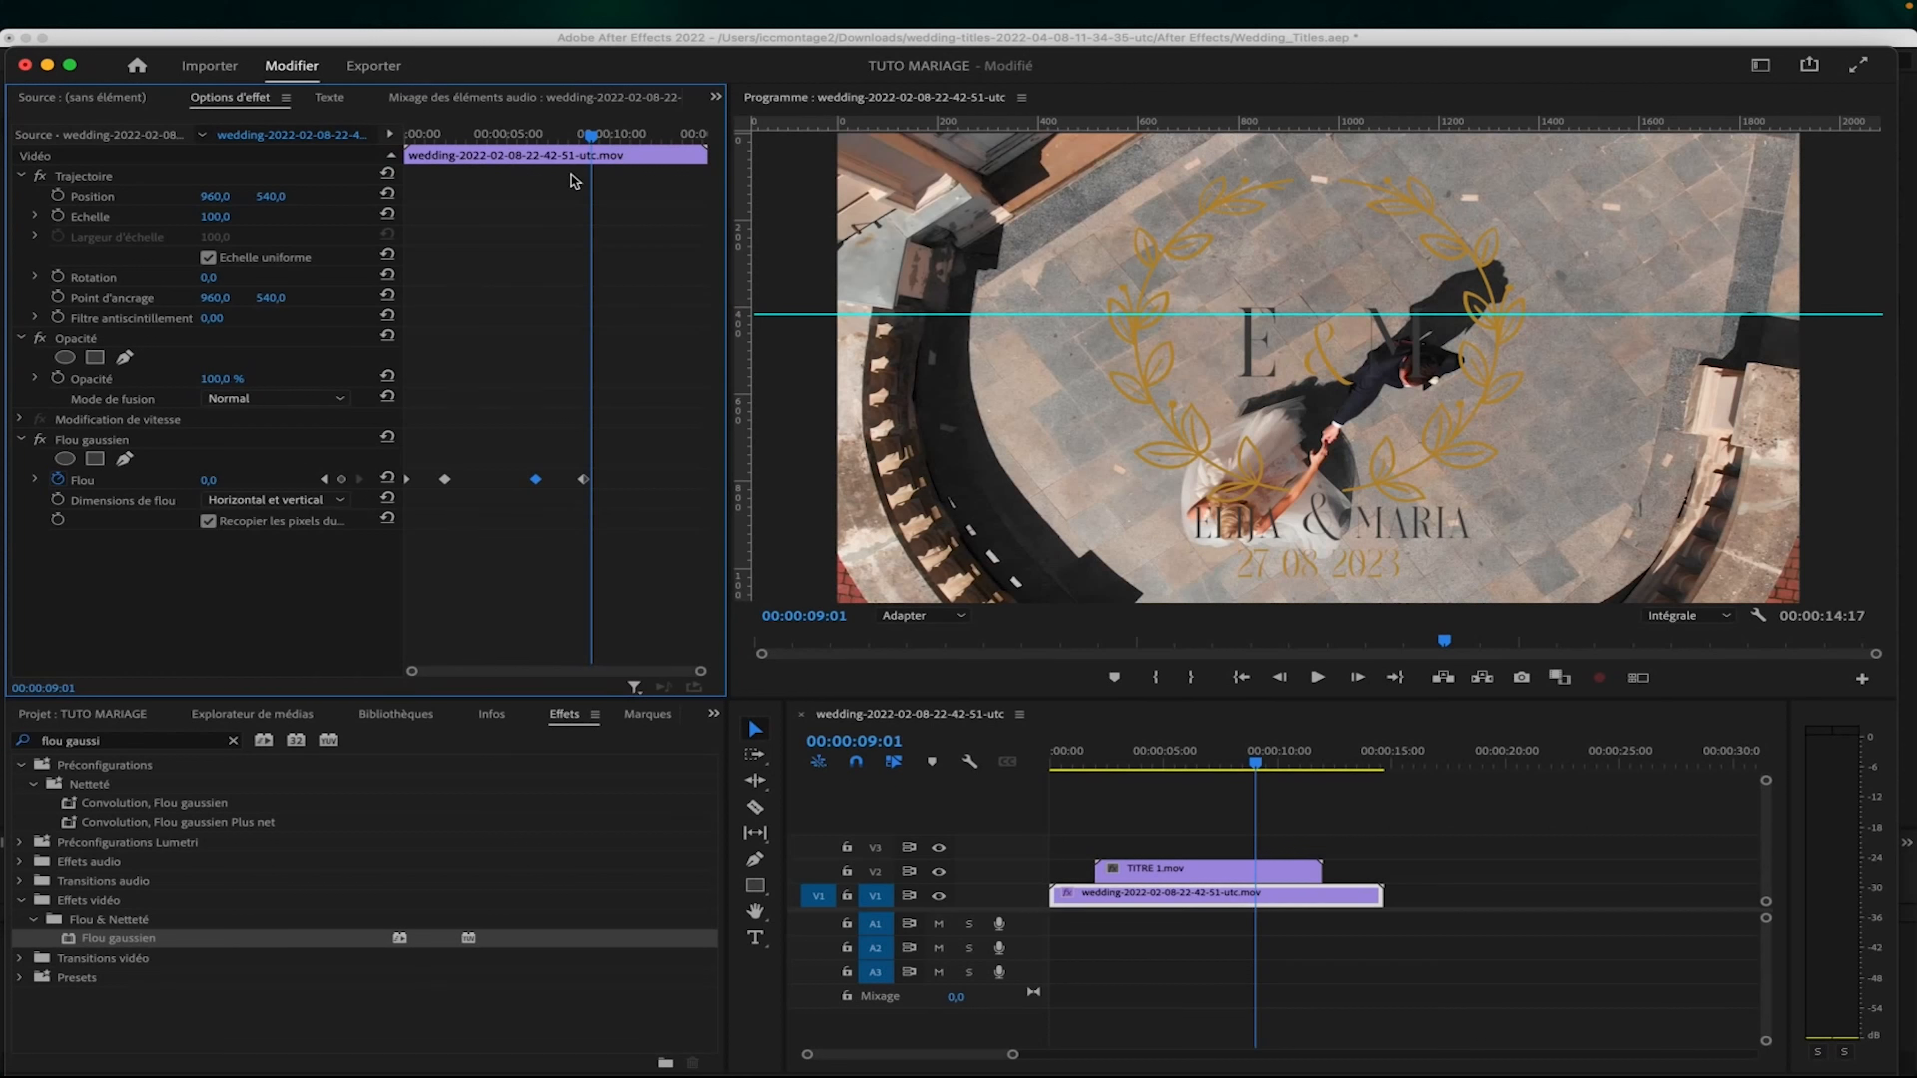
Add a sequence marker at 00:00:08:18, aligned with the last Flou keyframe of the wedding clip.
click(504, 139)
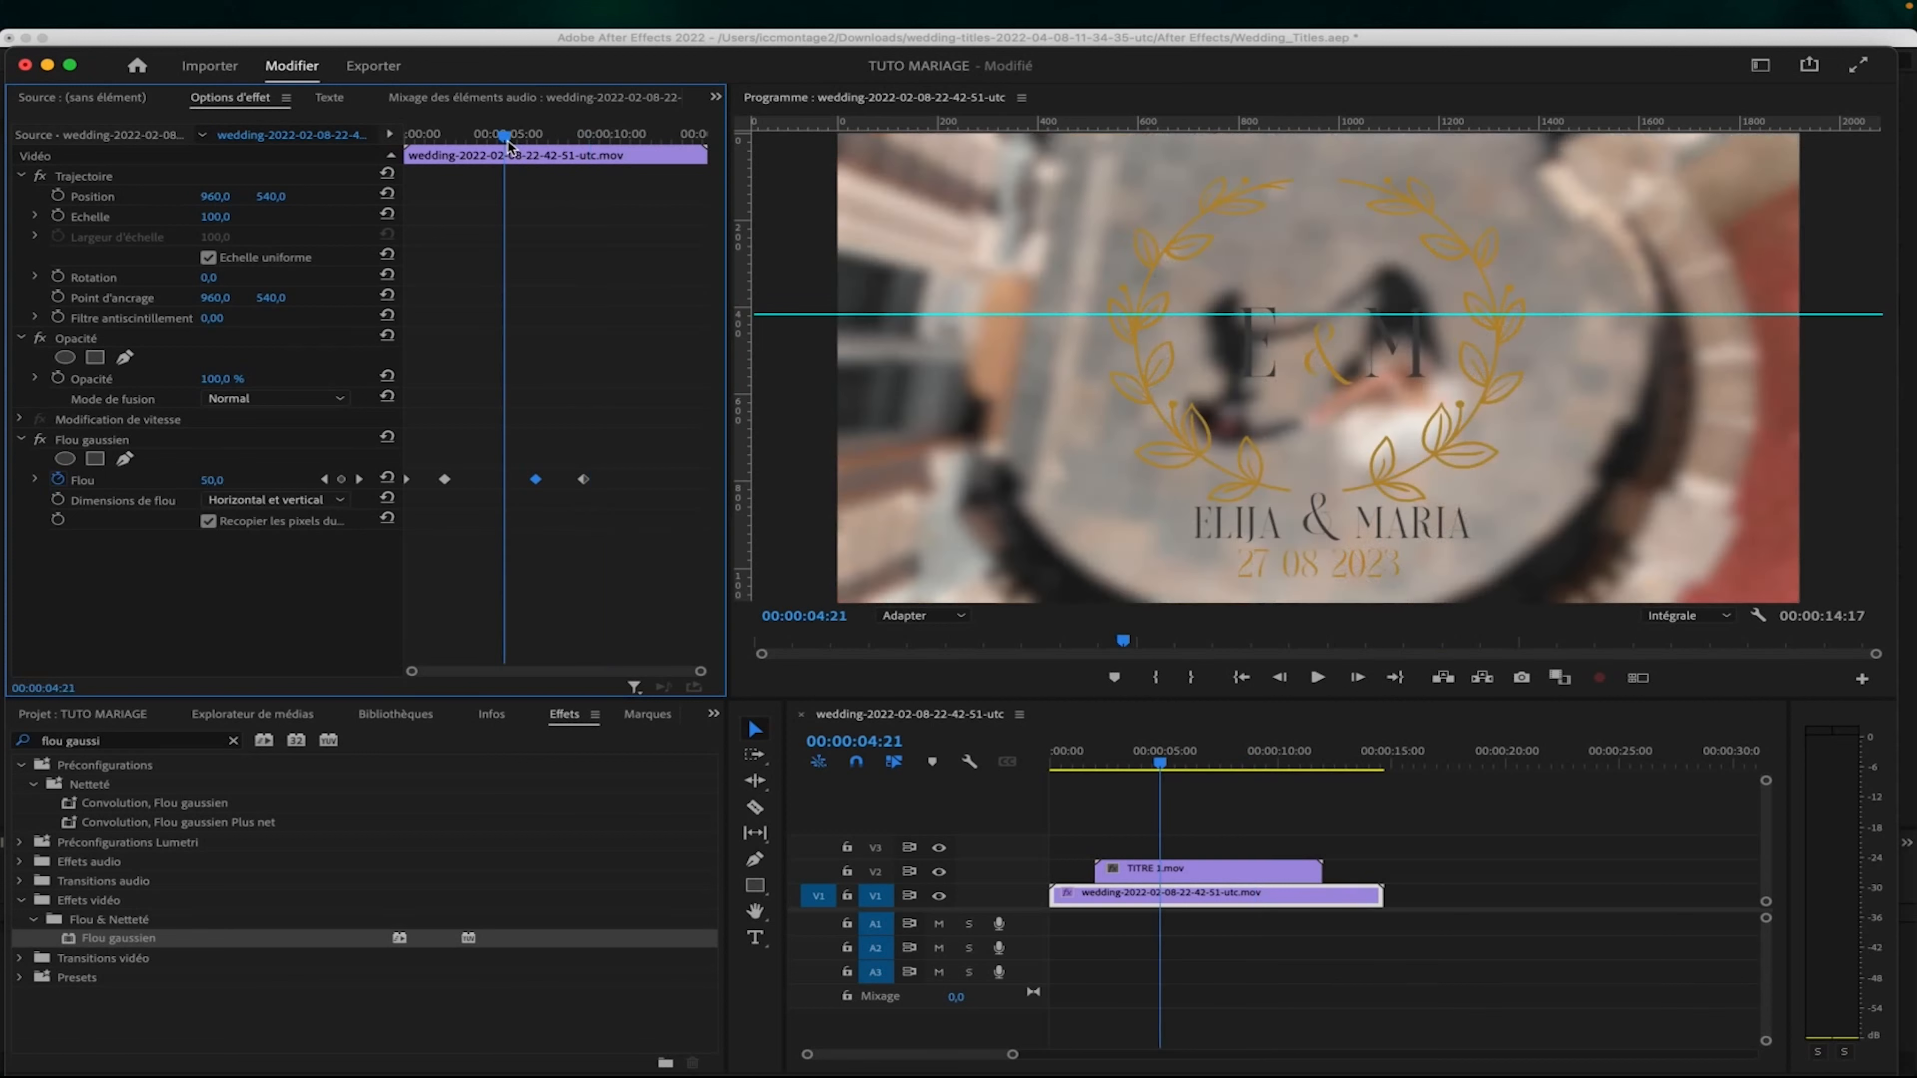
click(1226, 877)
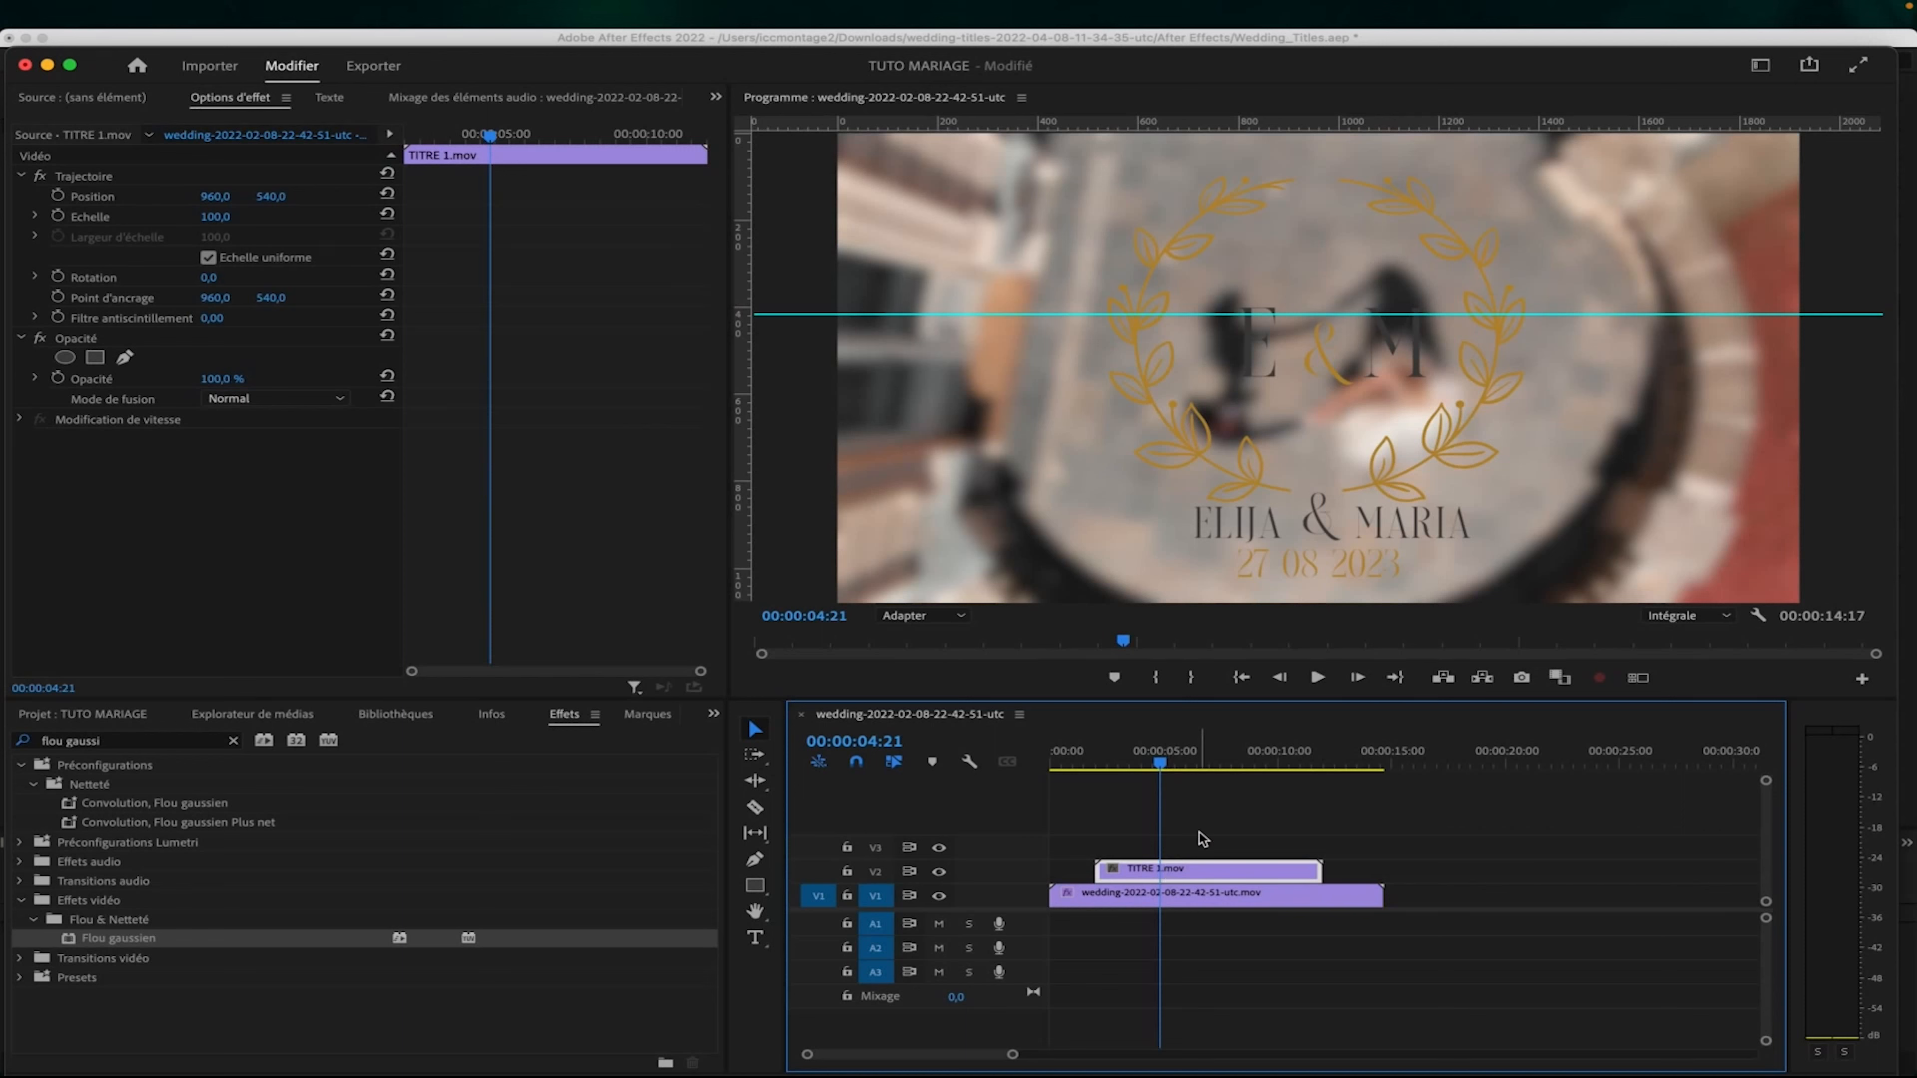
click(1235, 897)
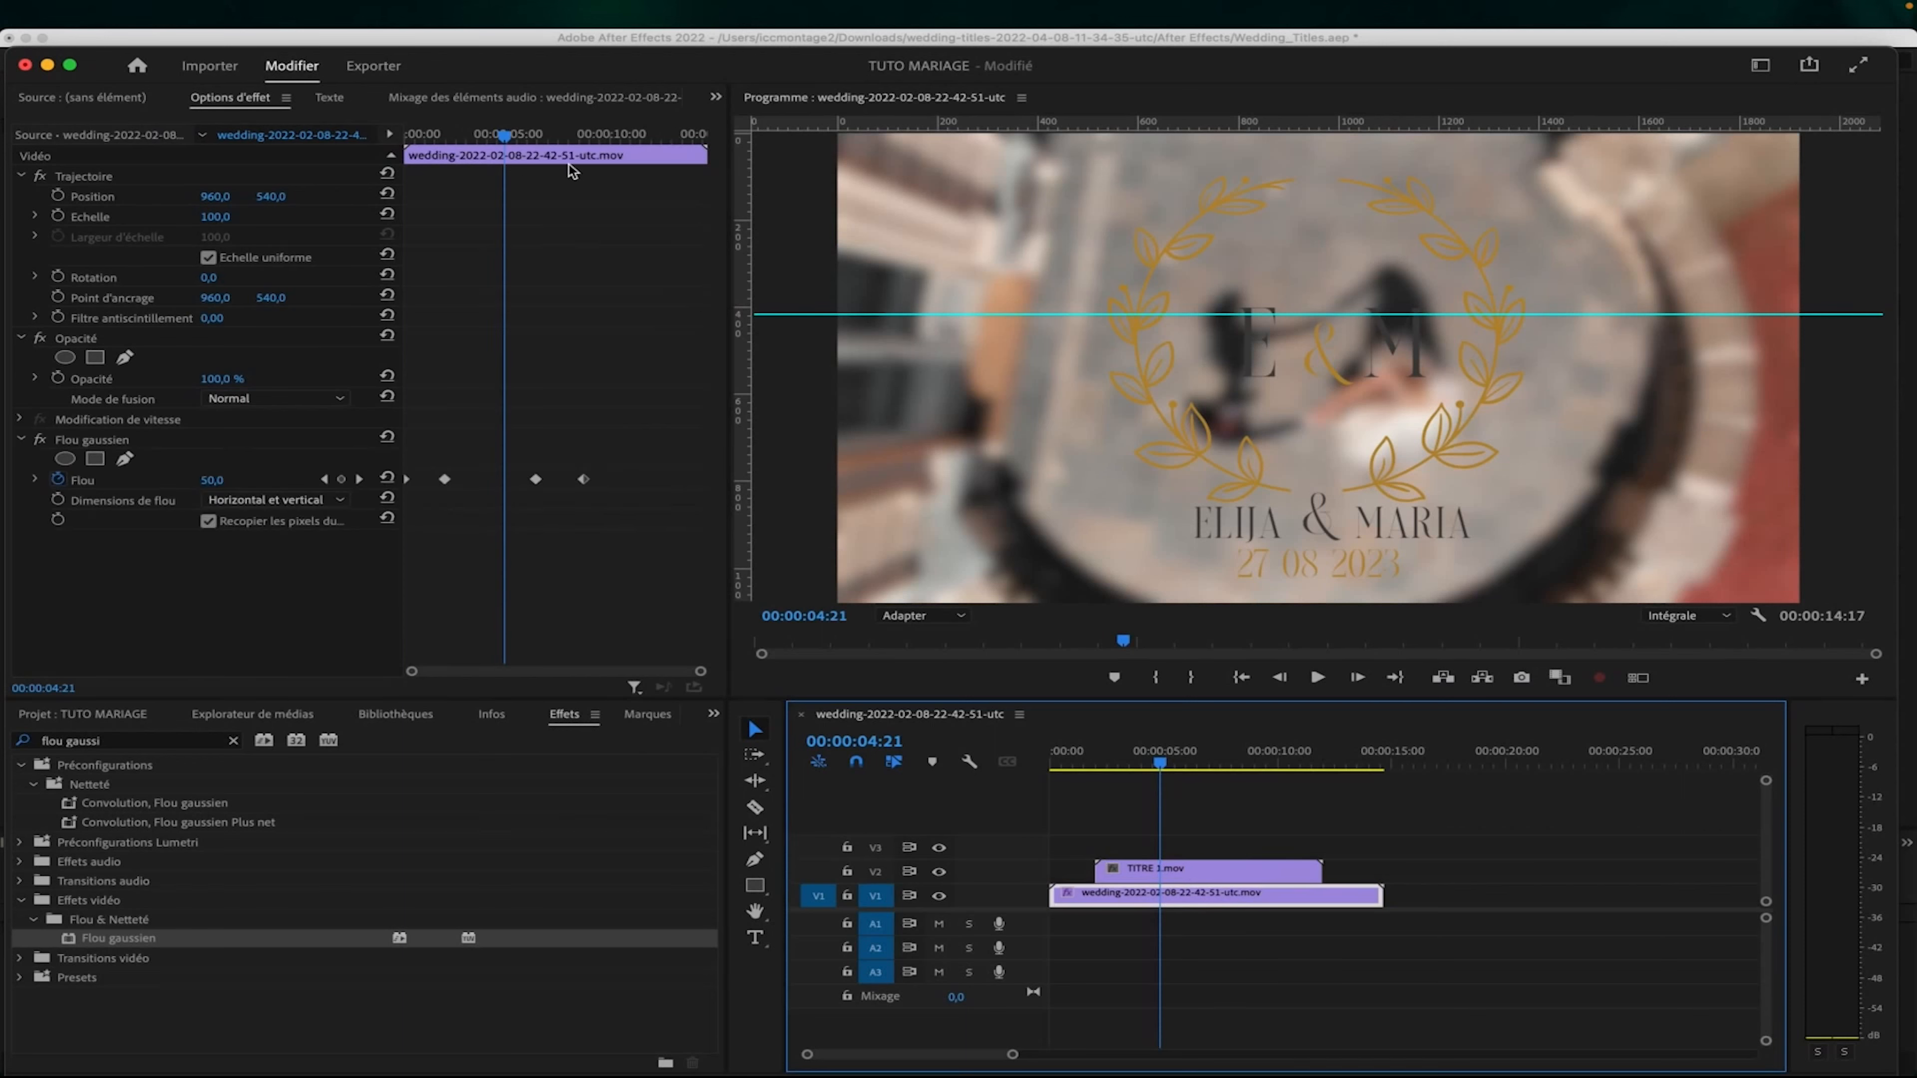
click(588, 136)
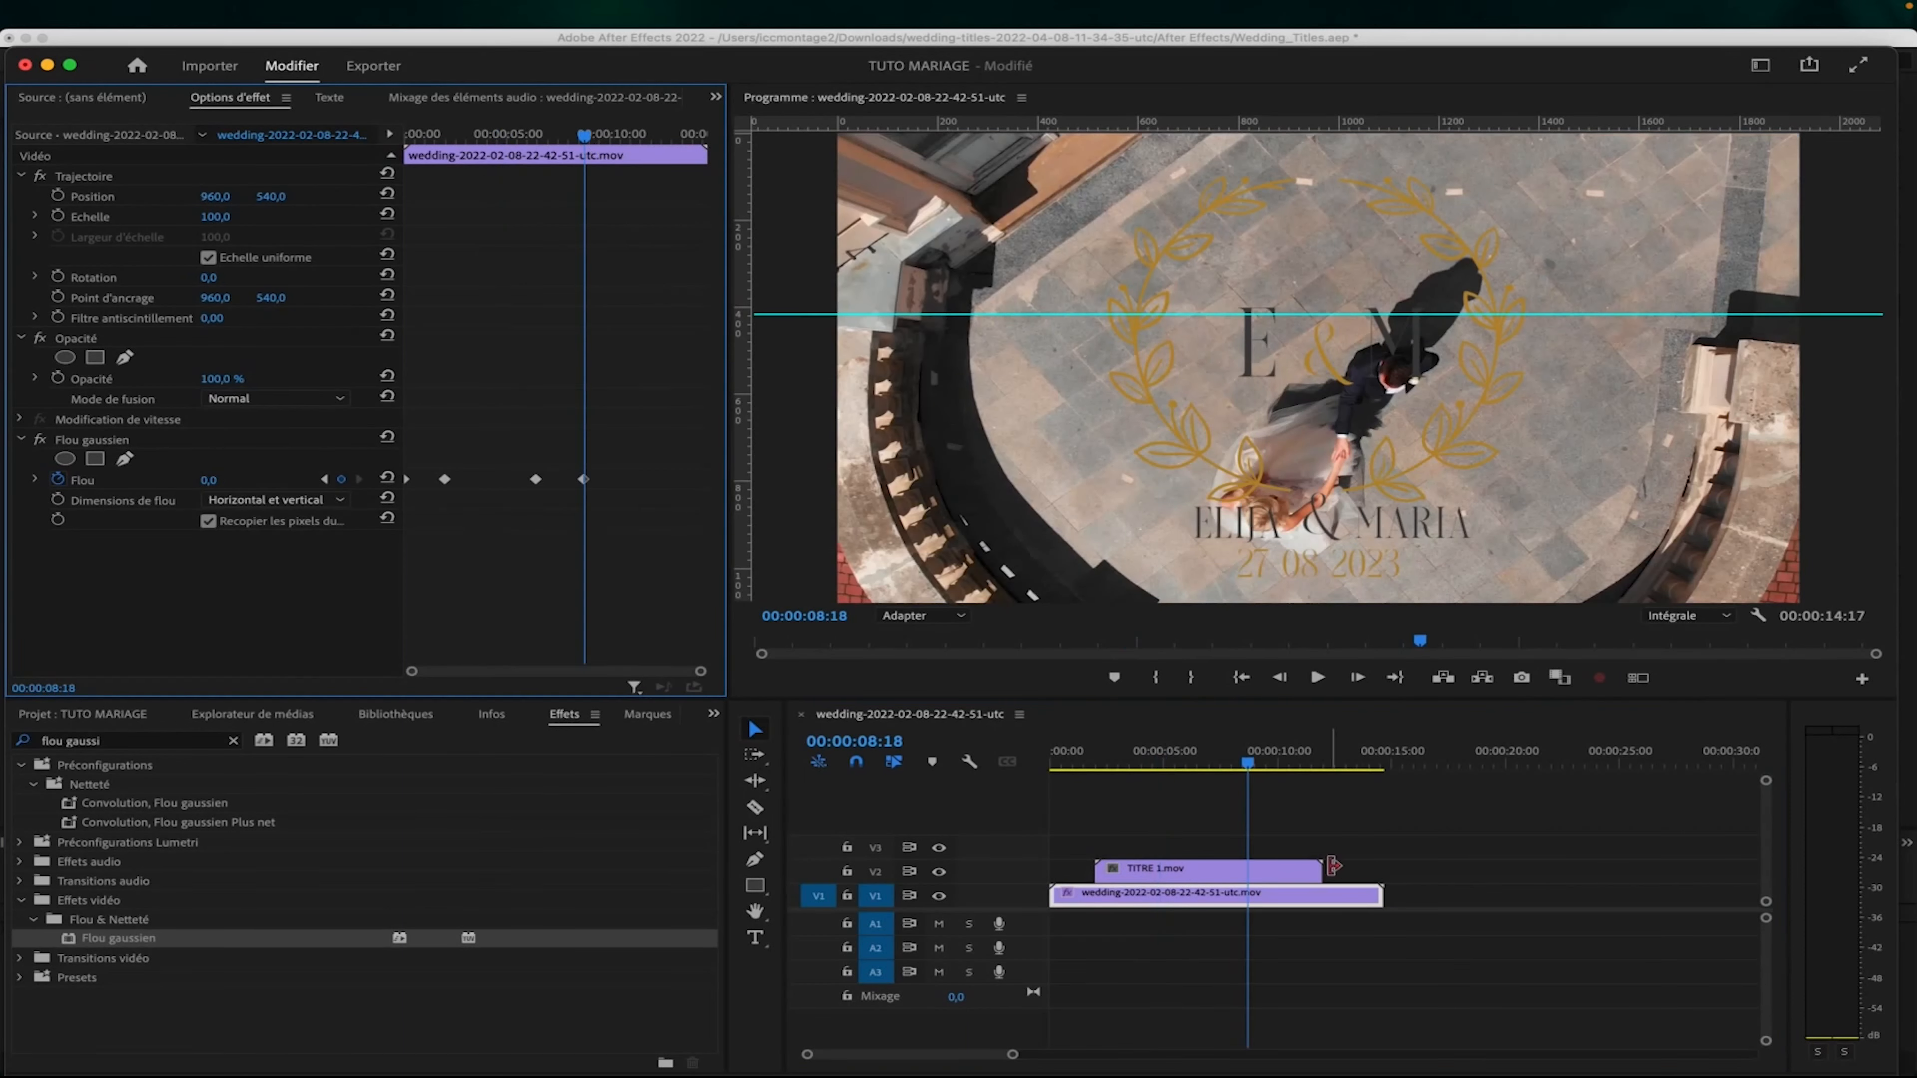
click(1114, 678)
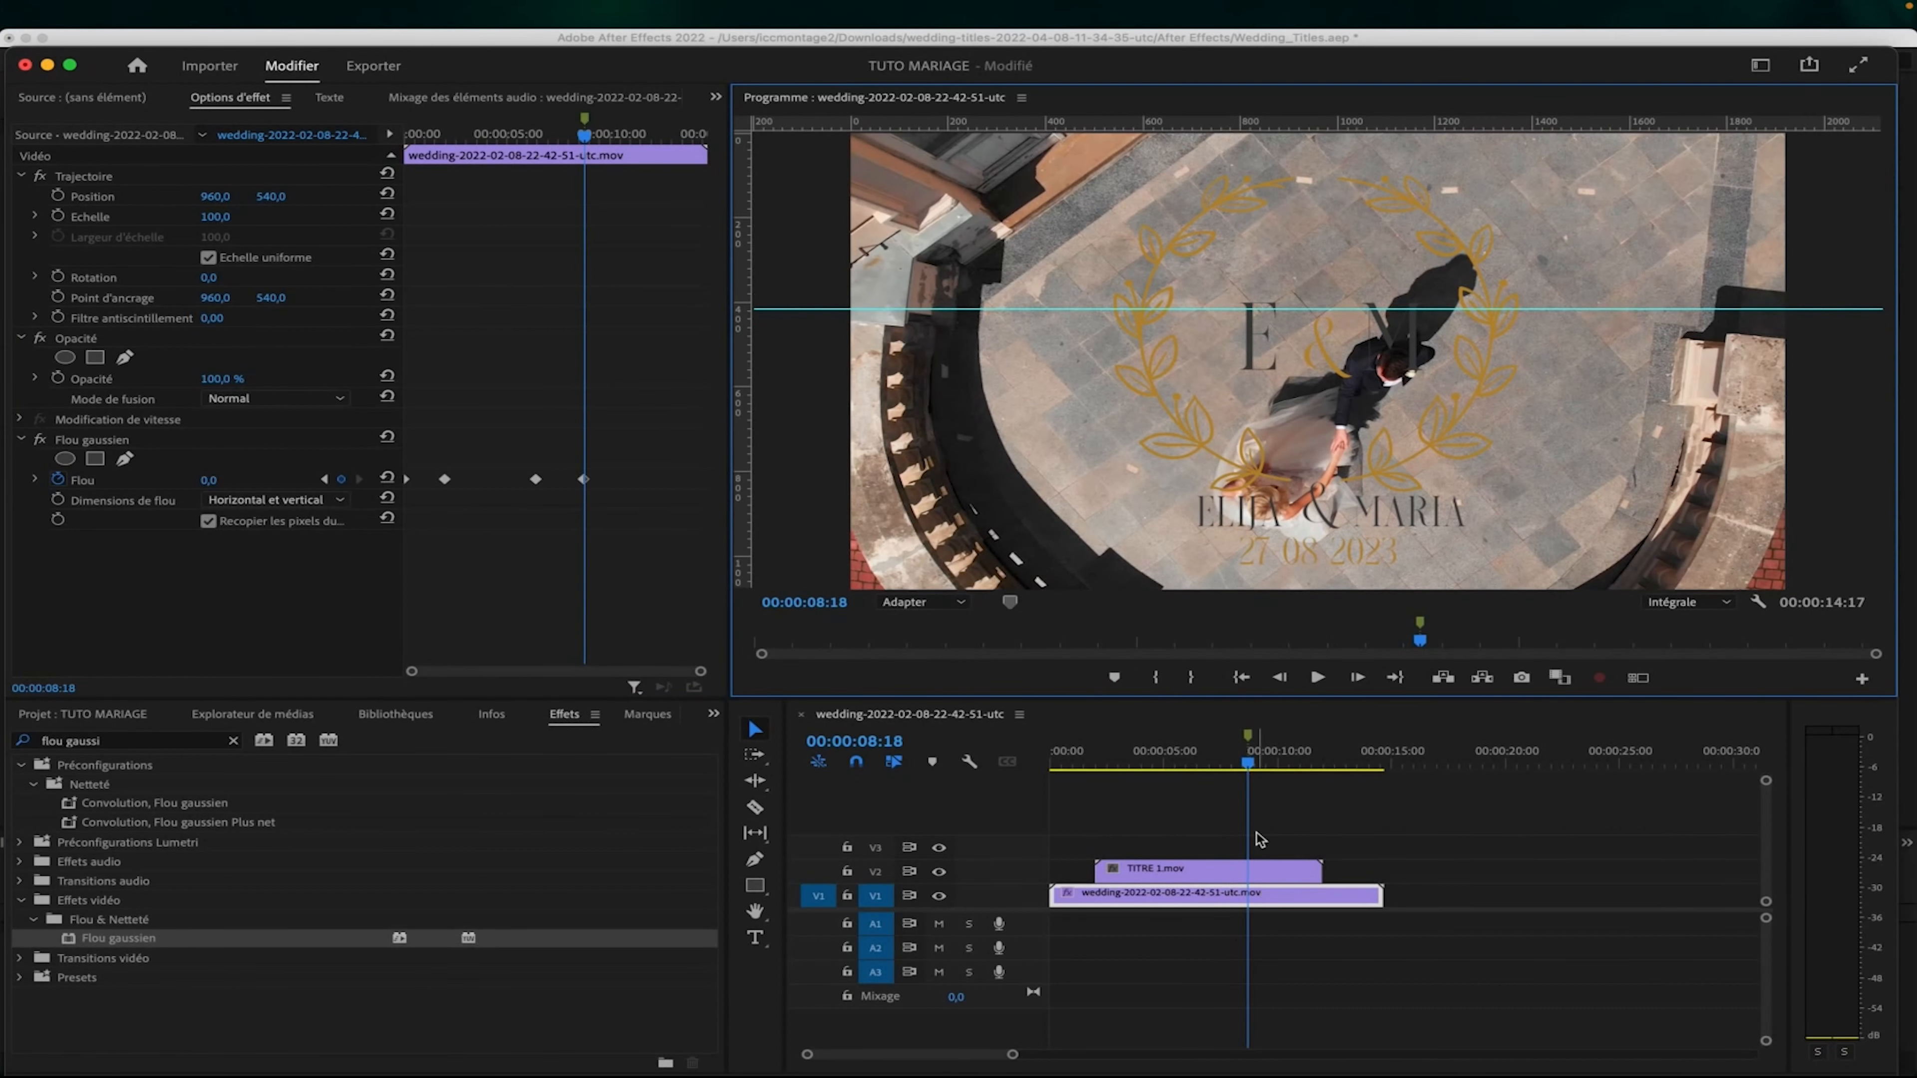
Trim the end of TITRE 1.mov on track V2 back to 00:00:05:19.
click(1172, 764)
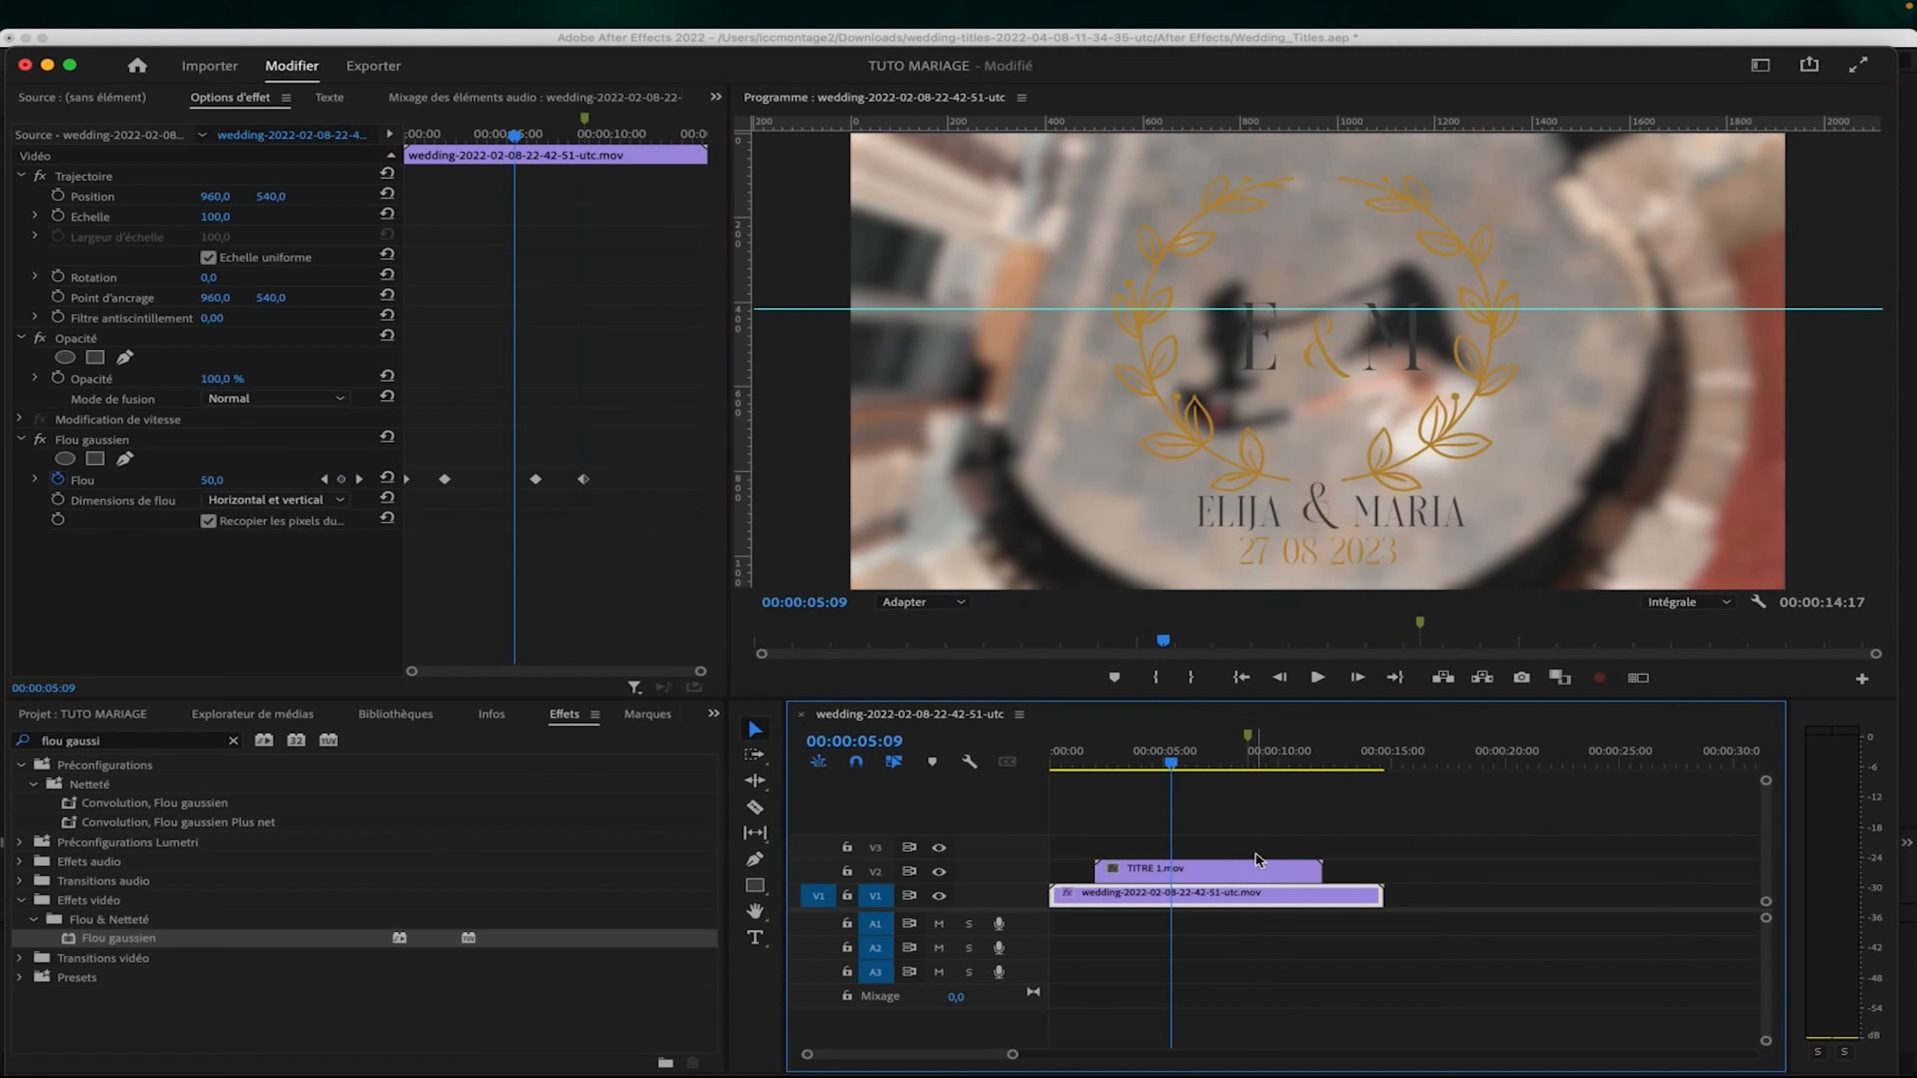
click(1180, 763)
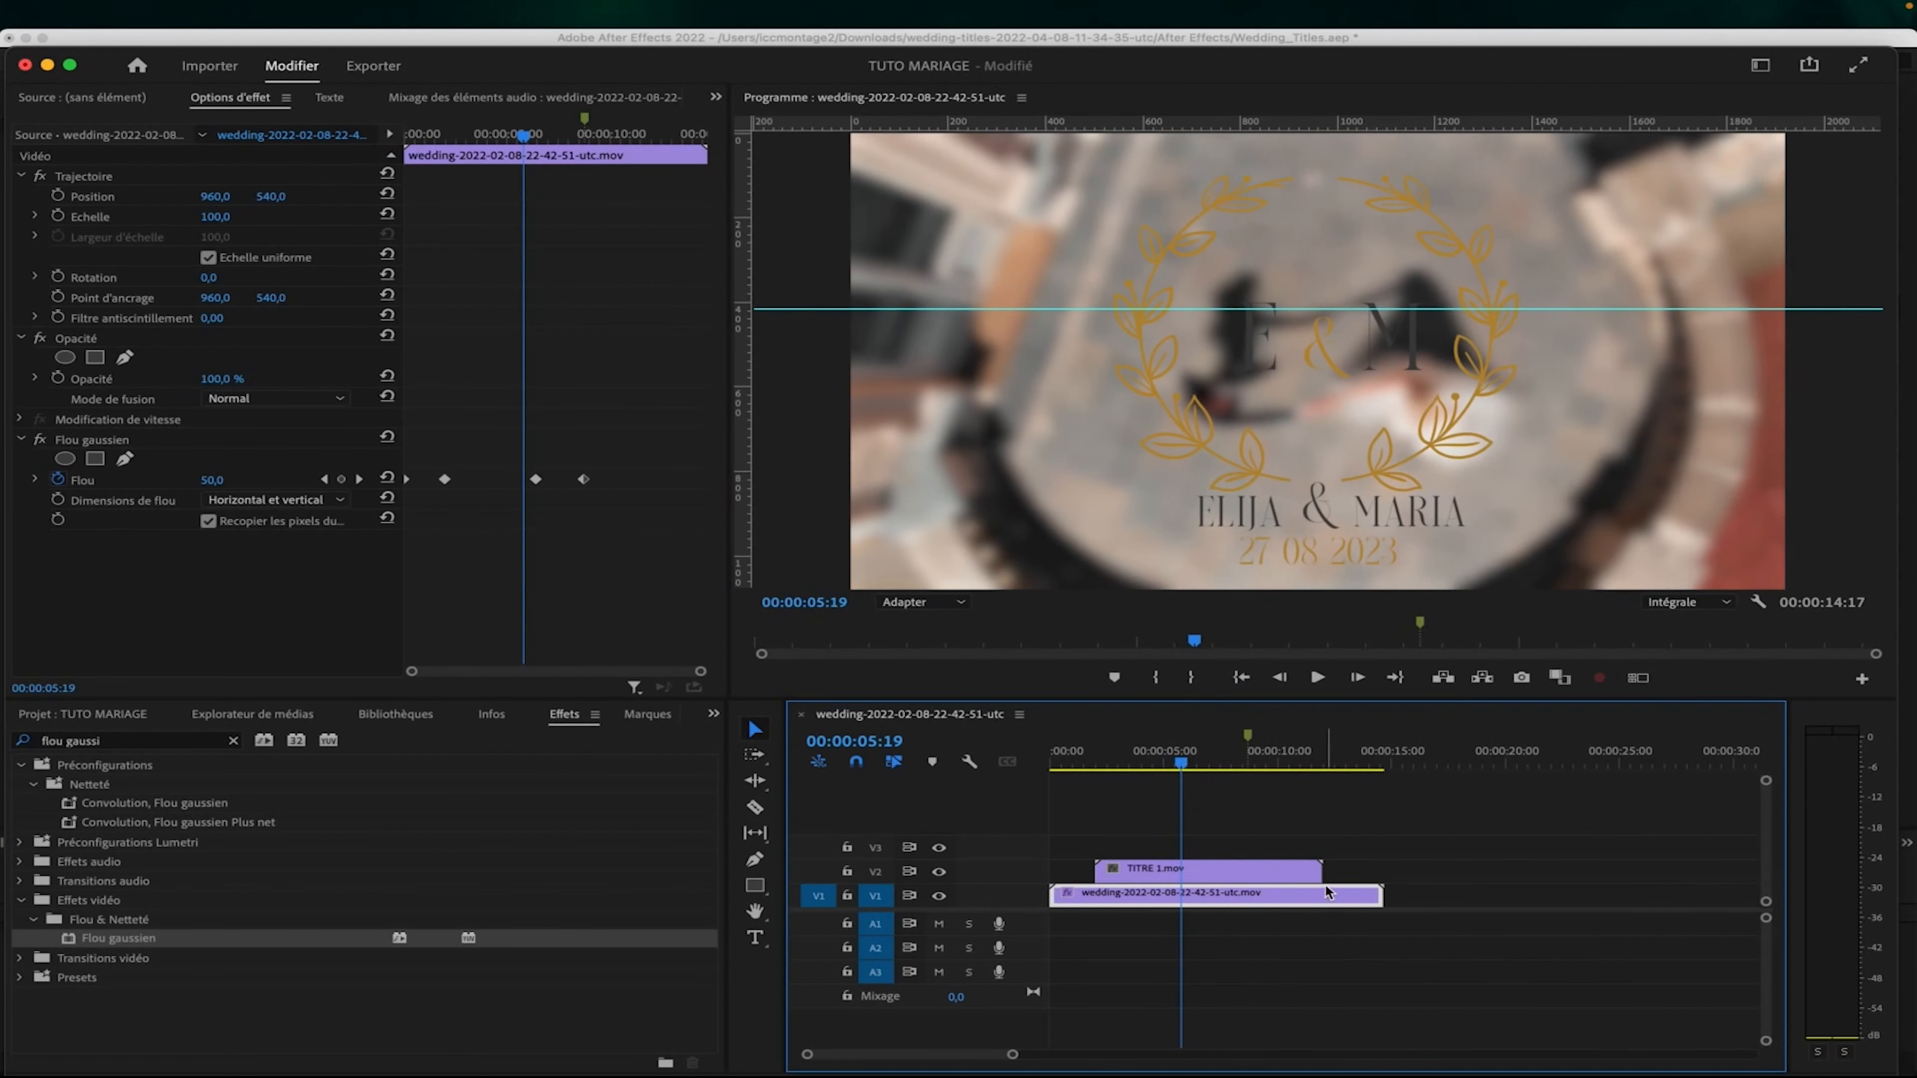
drag(1317, 866, 1174, 868)
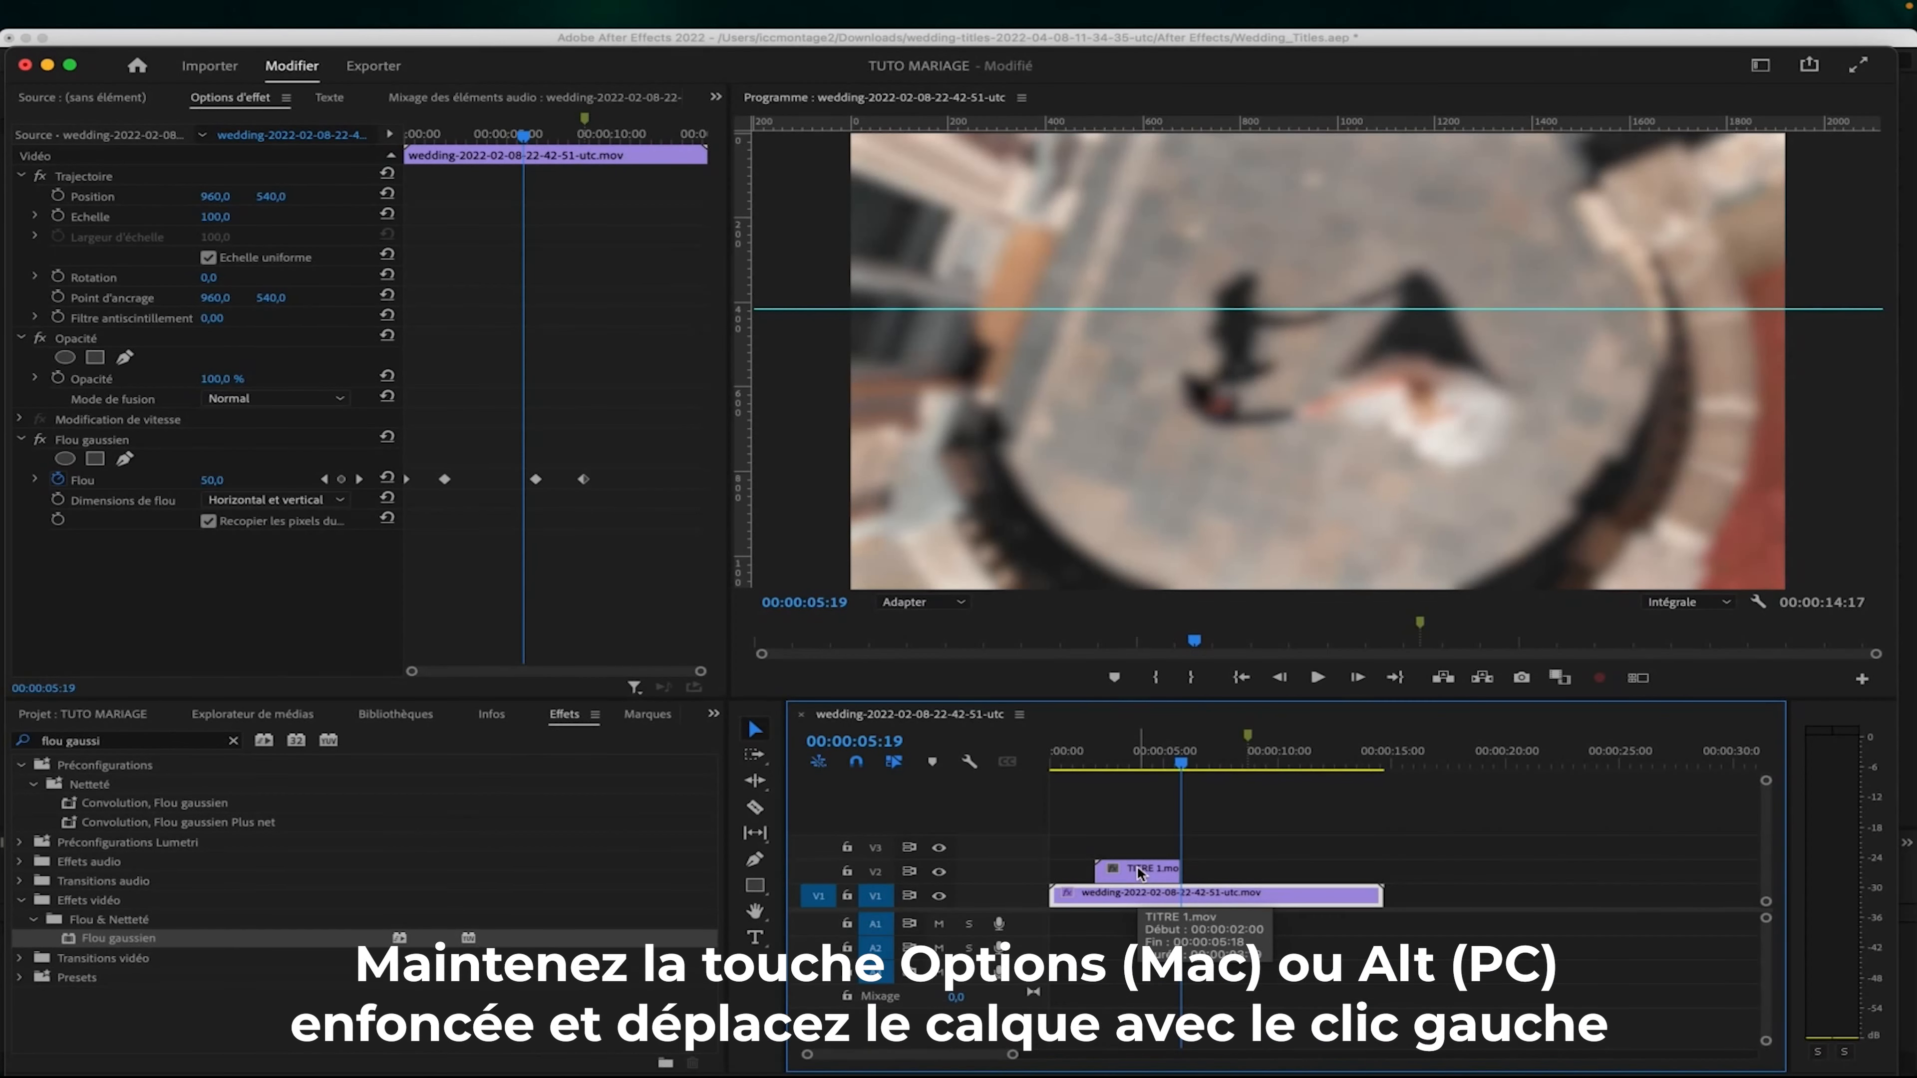
Duplicate TITRE 1.mov on track V2 directly behind the original, with the copy starting at 00:00:05:10 and ending near the marker.
drag(1140, 874, 1247, 875)
click(1228, 810)
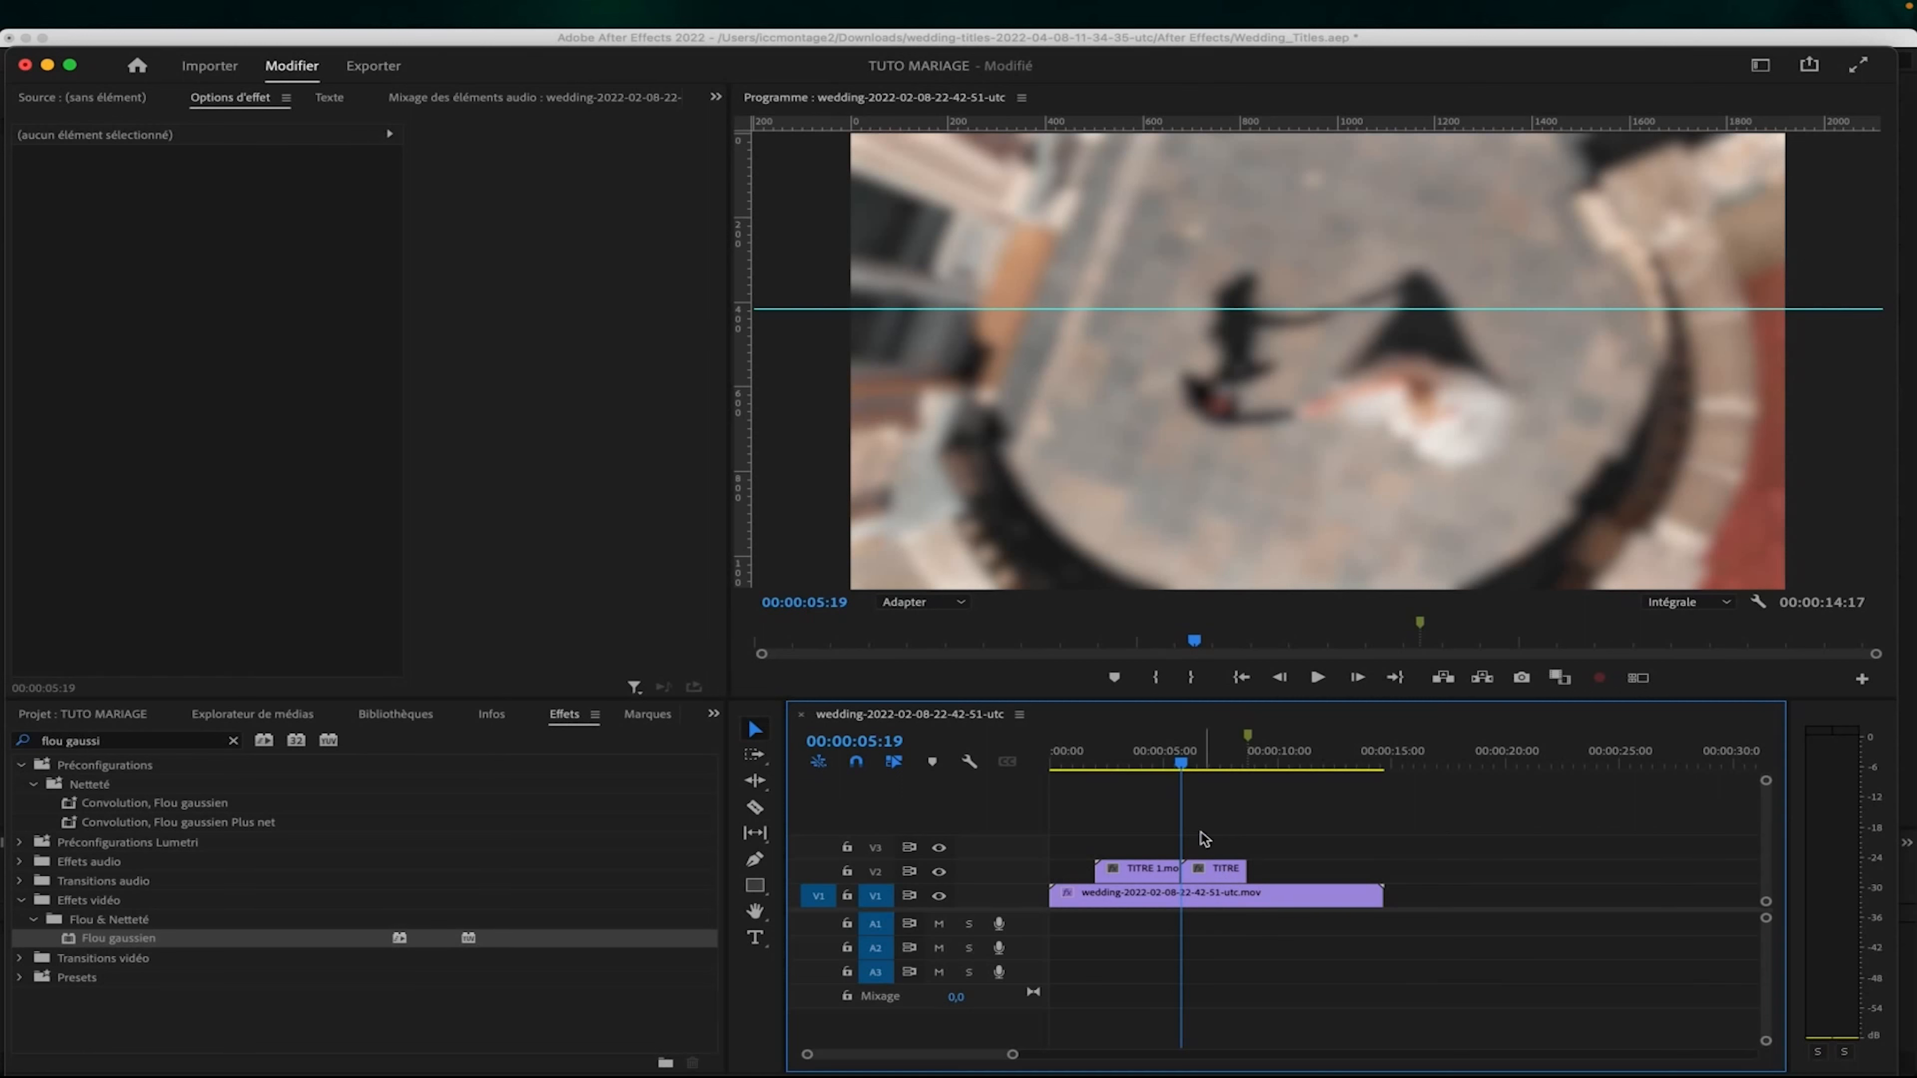
drag(1185, 755, 1247, 758)
drag(1246, 868, 1256, 868)
drag(1244, 761, 1171, 764)
drag(1211, 868, 1203, 874)
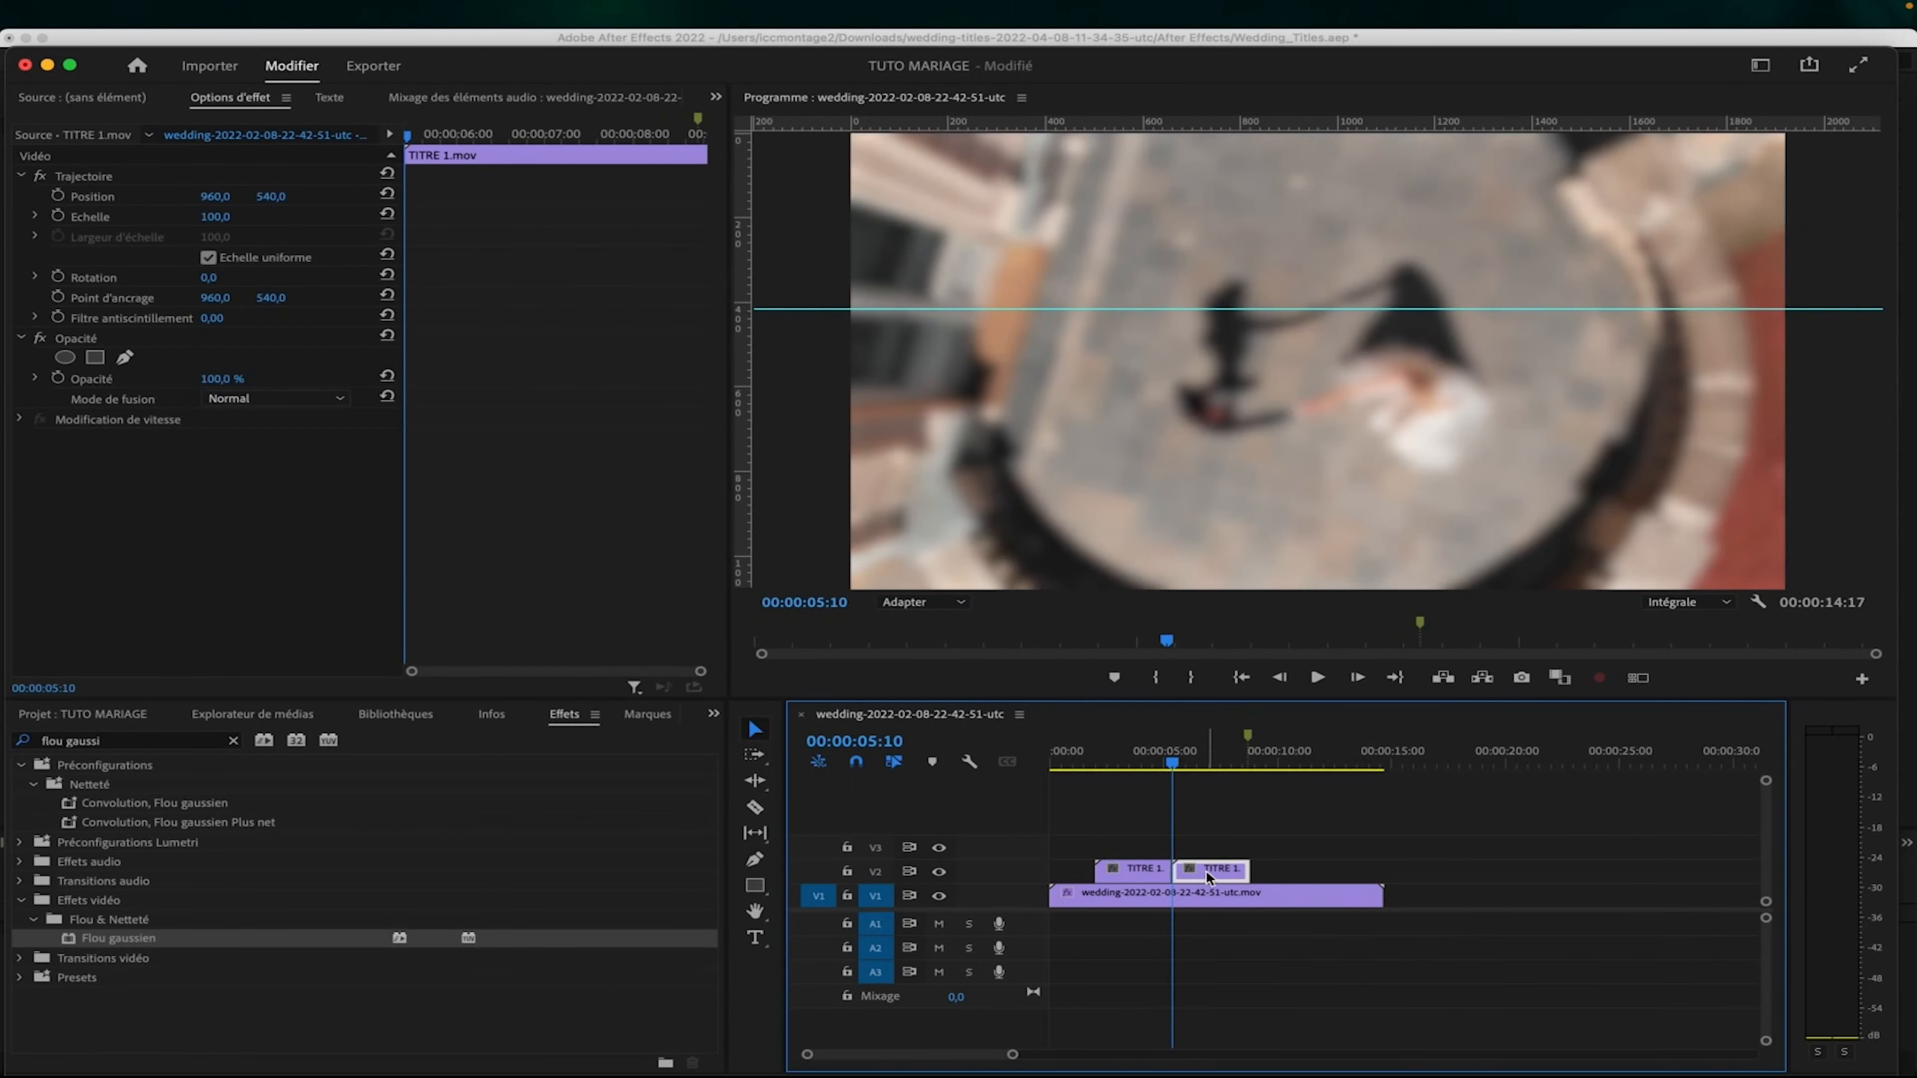
Reverse the playback speed of the second TITRE 1.mov clip on track V2.
right_click(1211, 873)
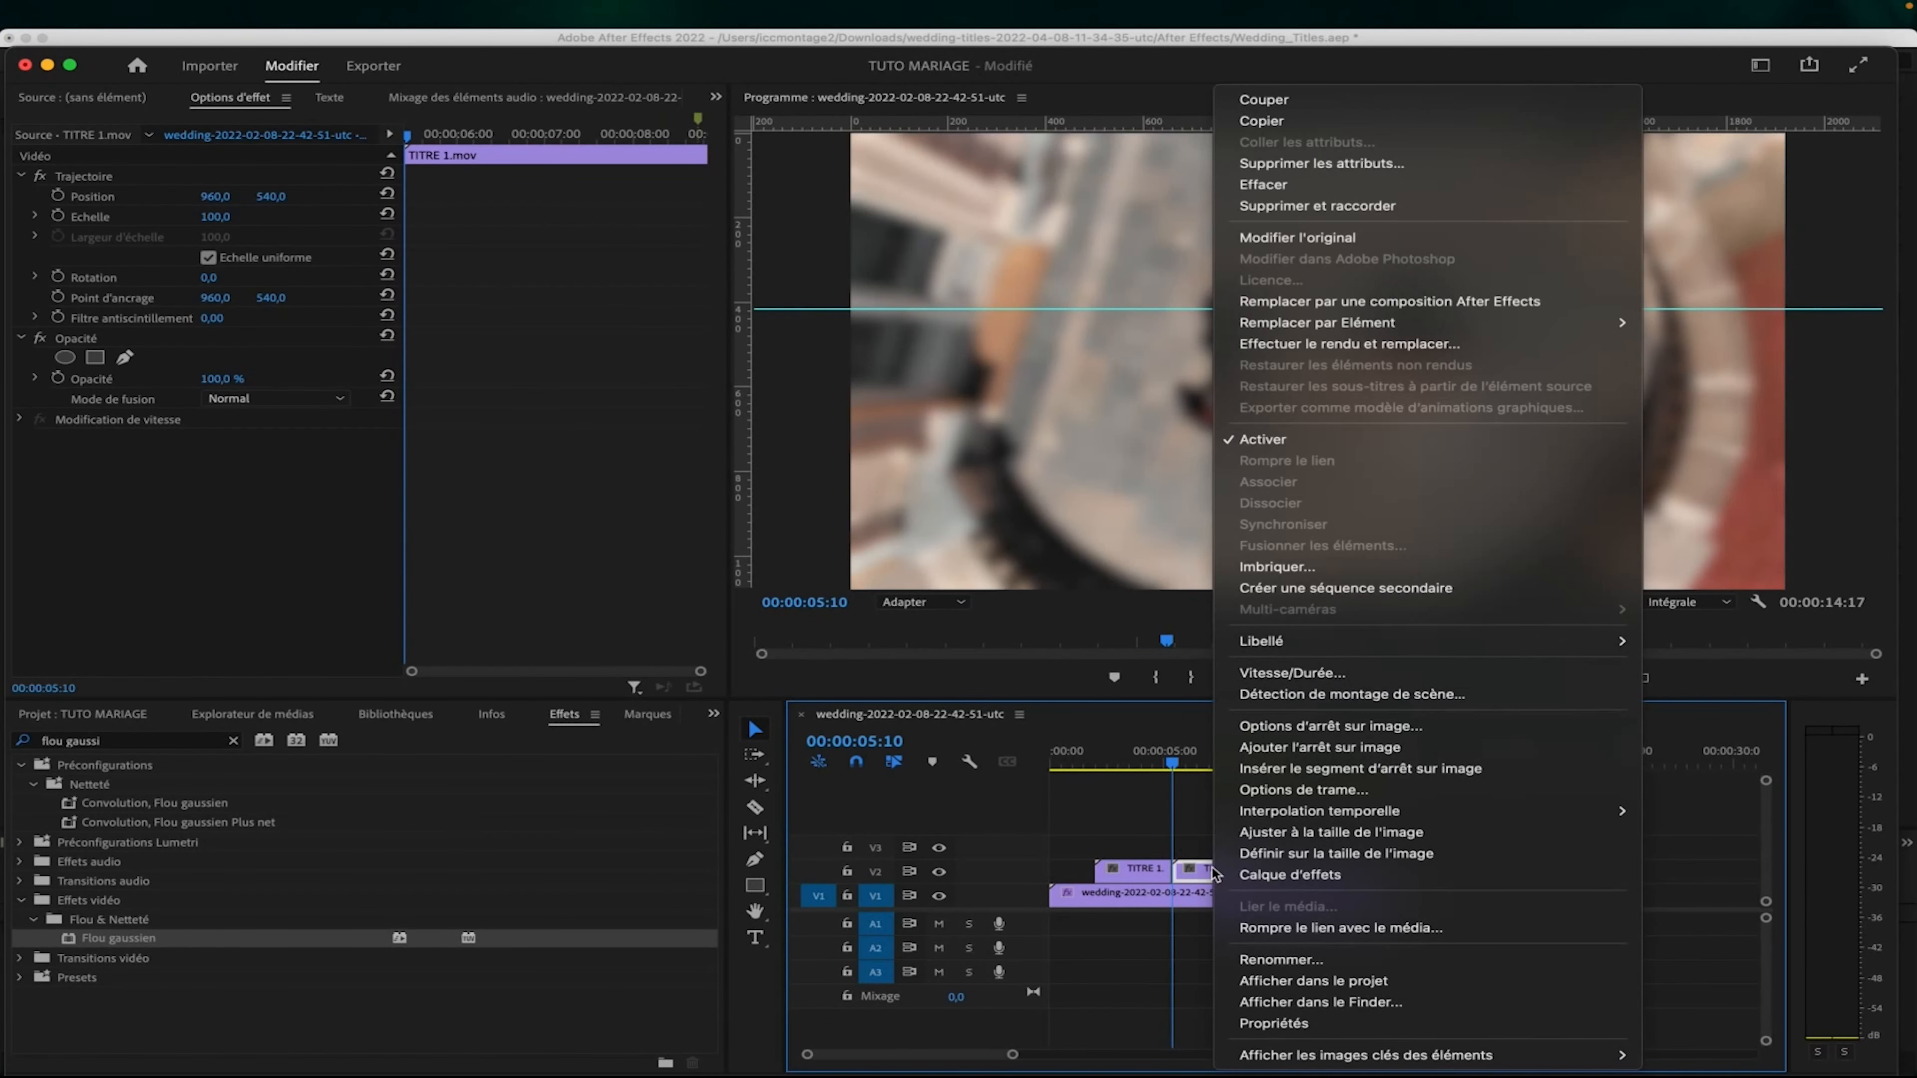
click(1328, 673)
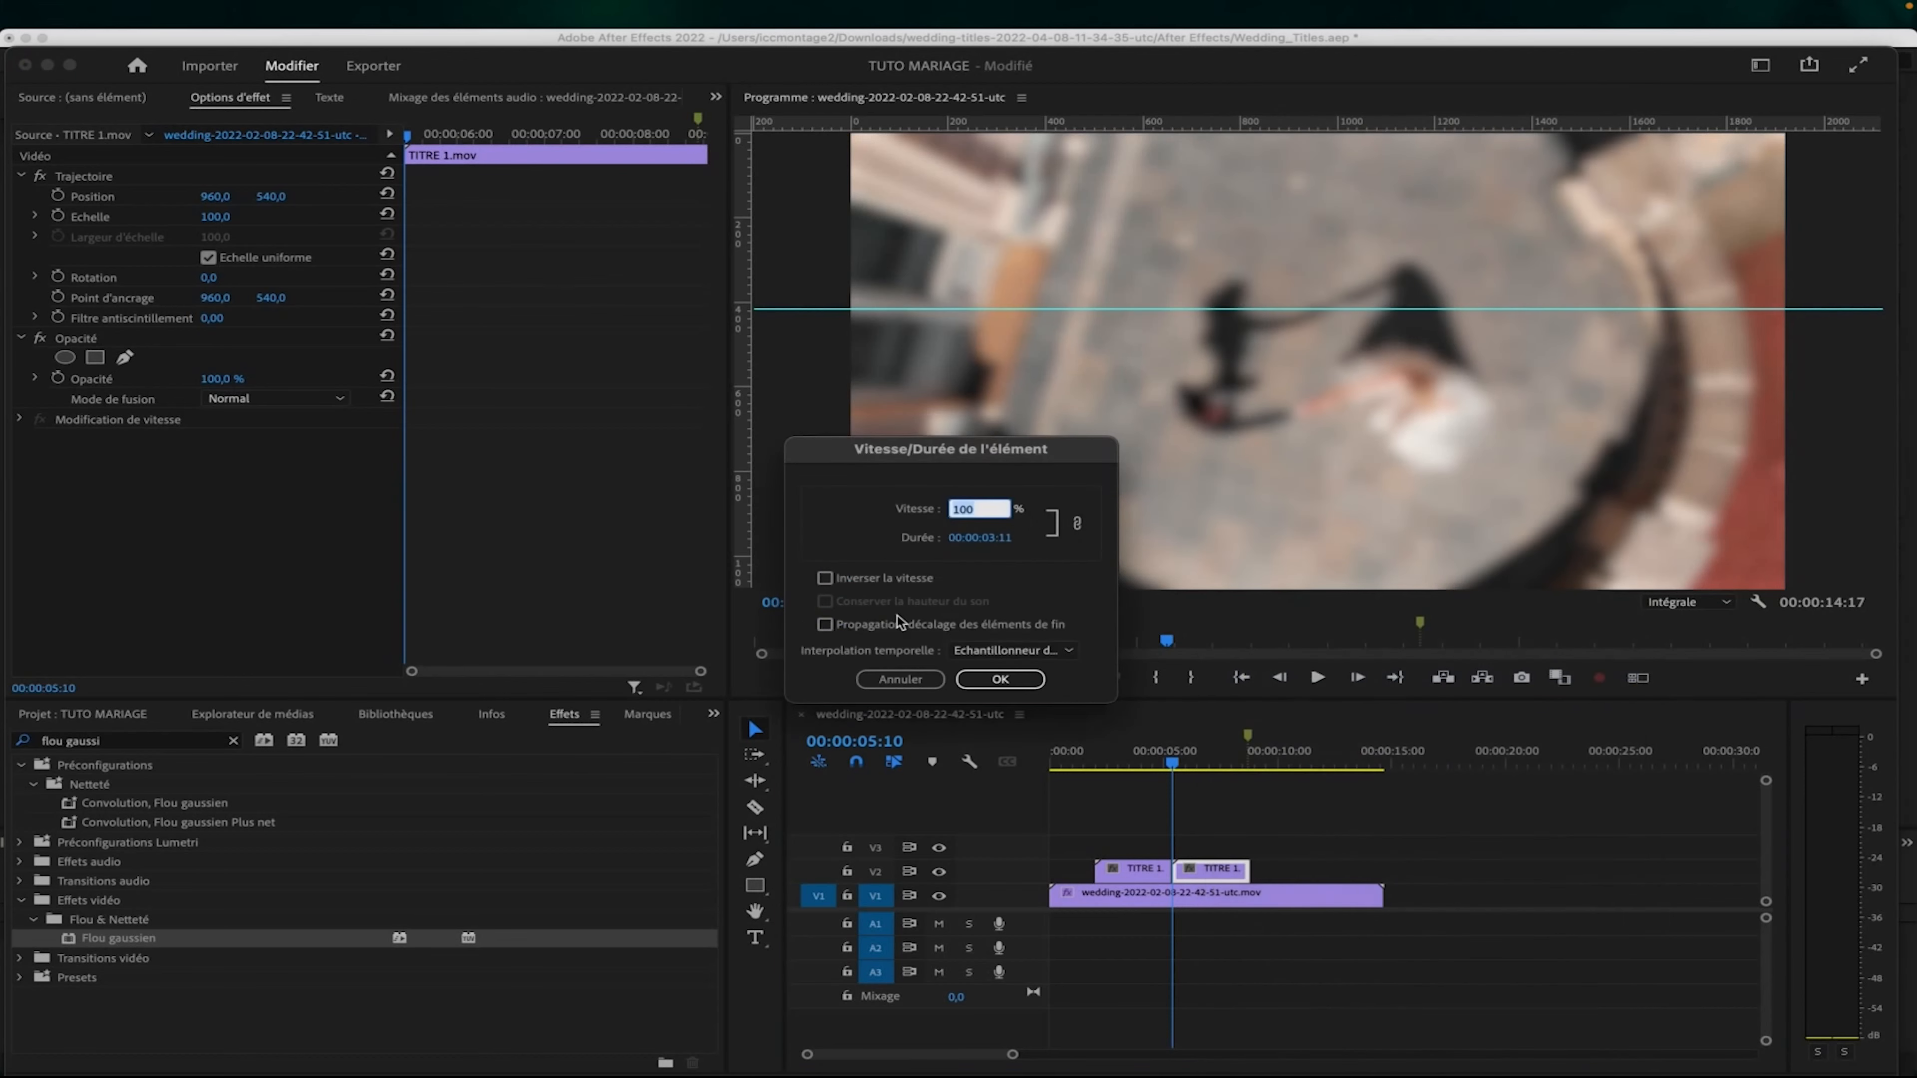
click(825, 579)
click(1000, 679)
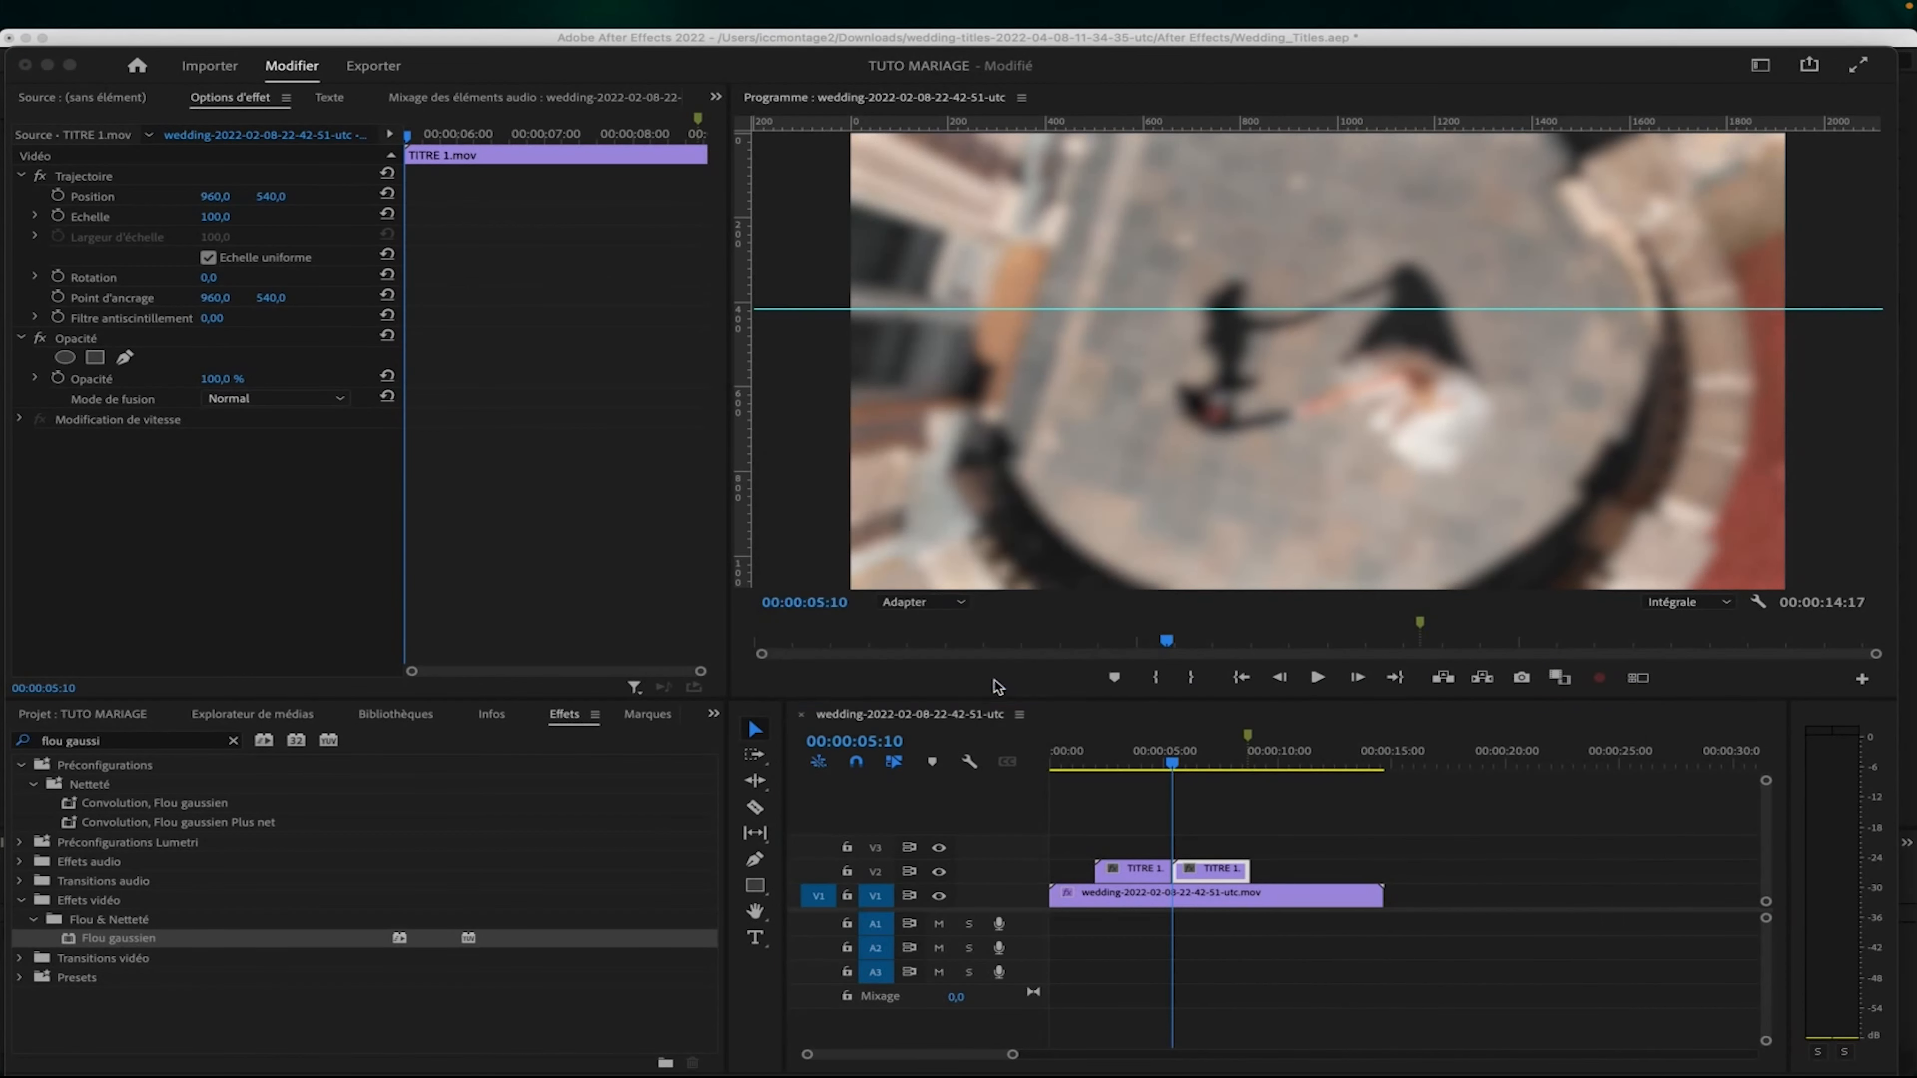
Play back the sequence to check the title appearing and disappearing over the blurred wedding clip.
click(1074, 762)
key(space)
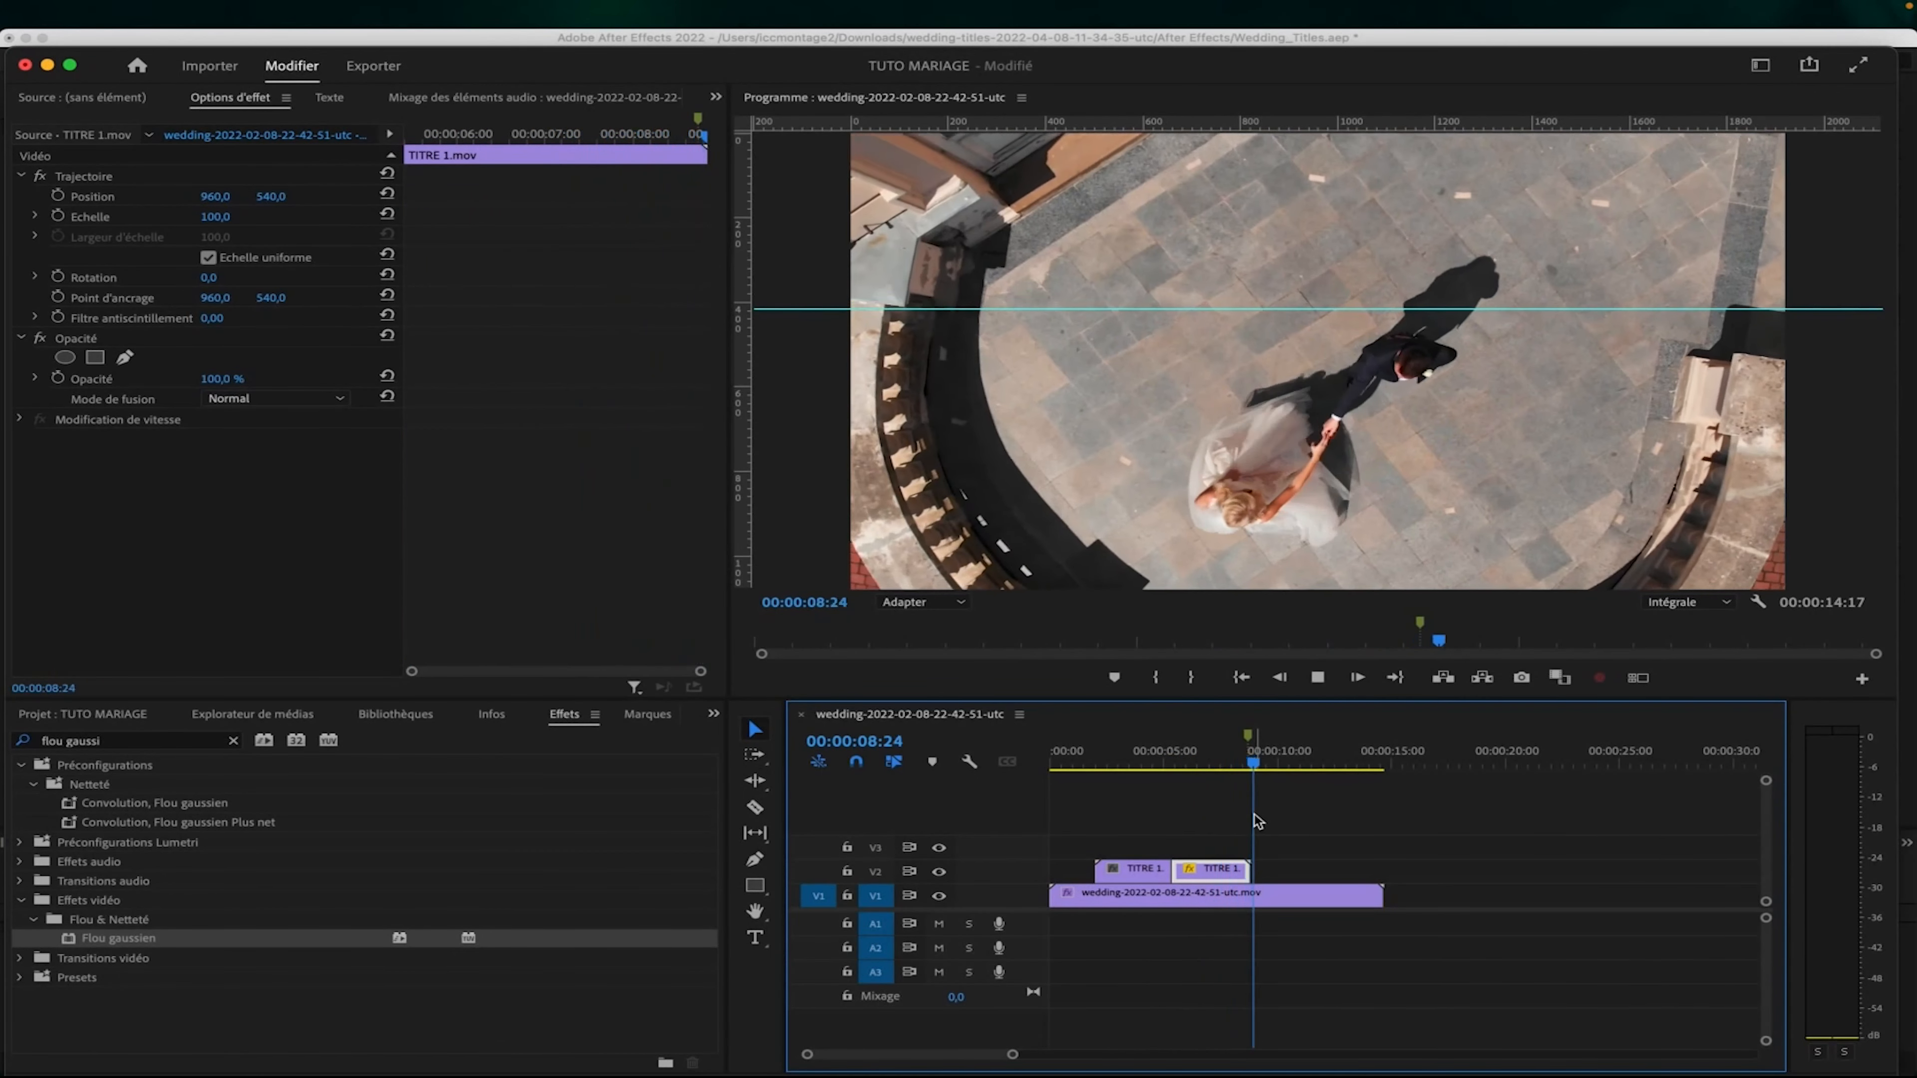
key(space)
click(1201, 755)
Switch to the Couleur workspace and lower the wedding clip's Lumetri exposure to -1.7 at 00:00:02:00.
click(1141, 896)
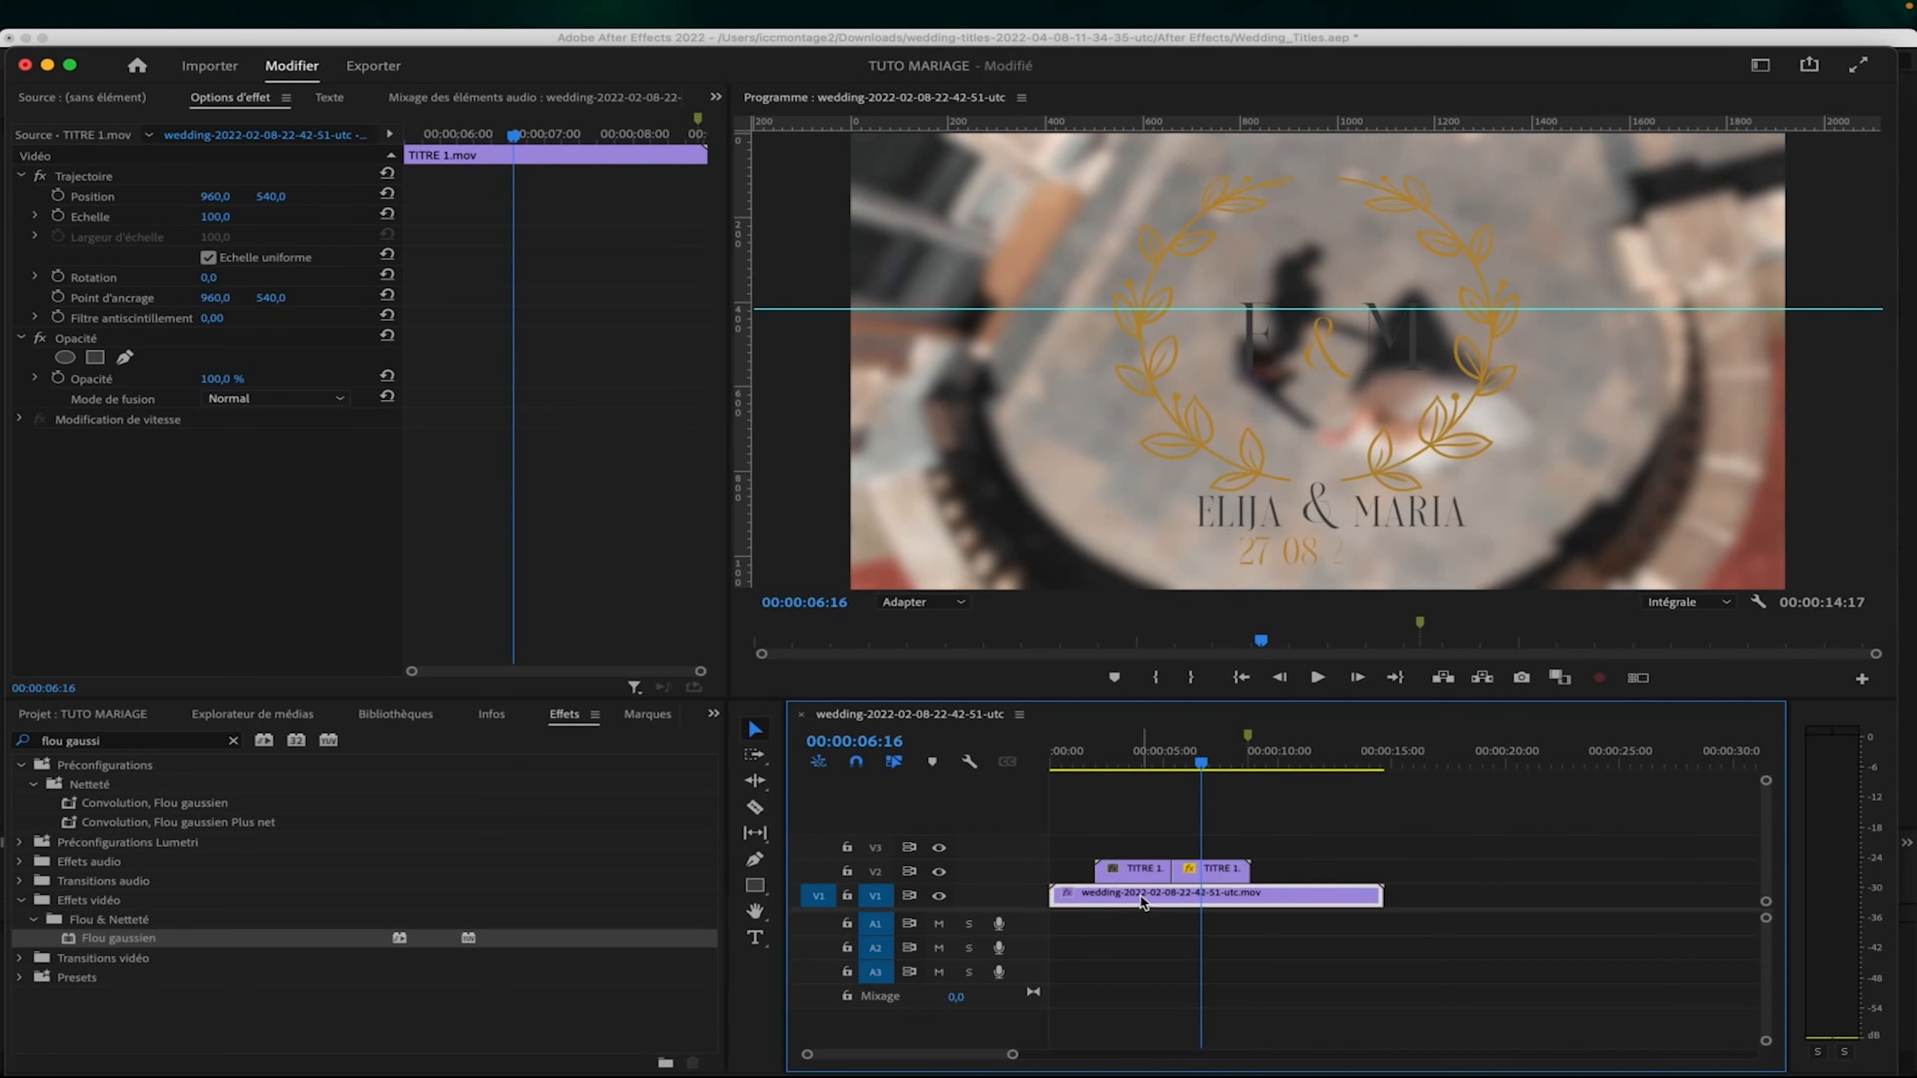
click(441, 142)
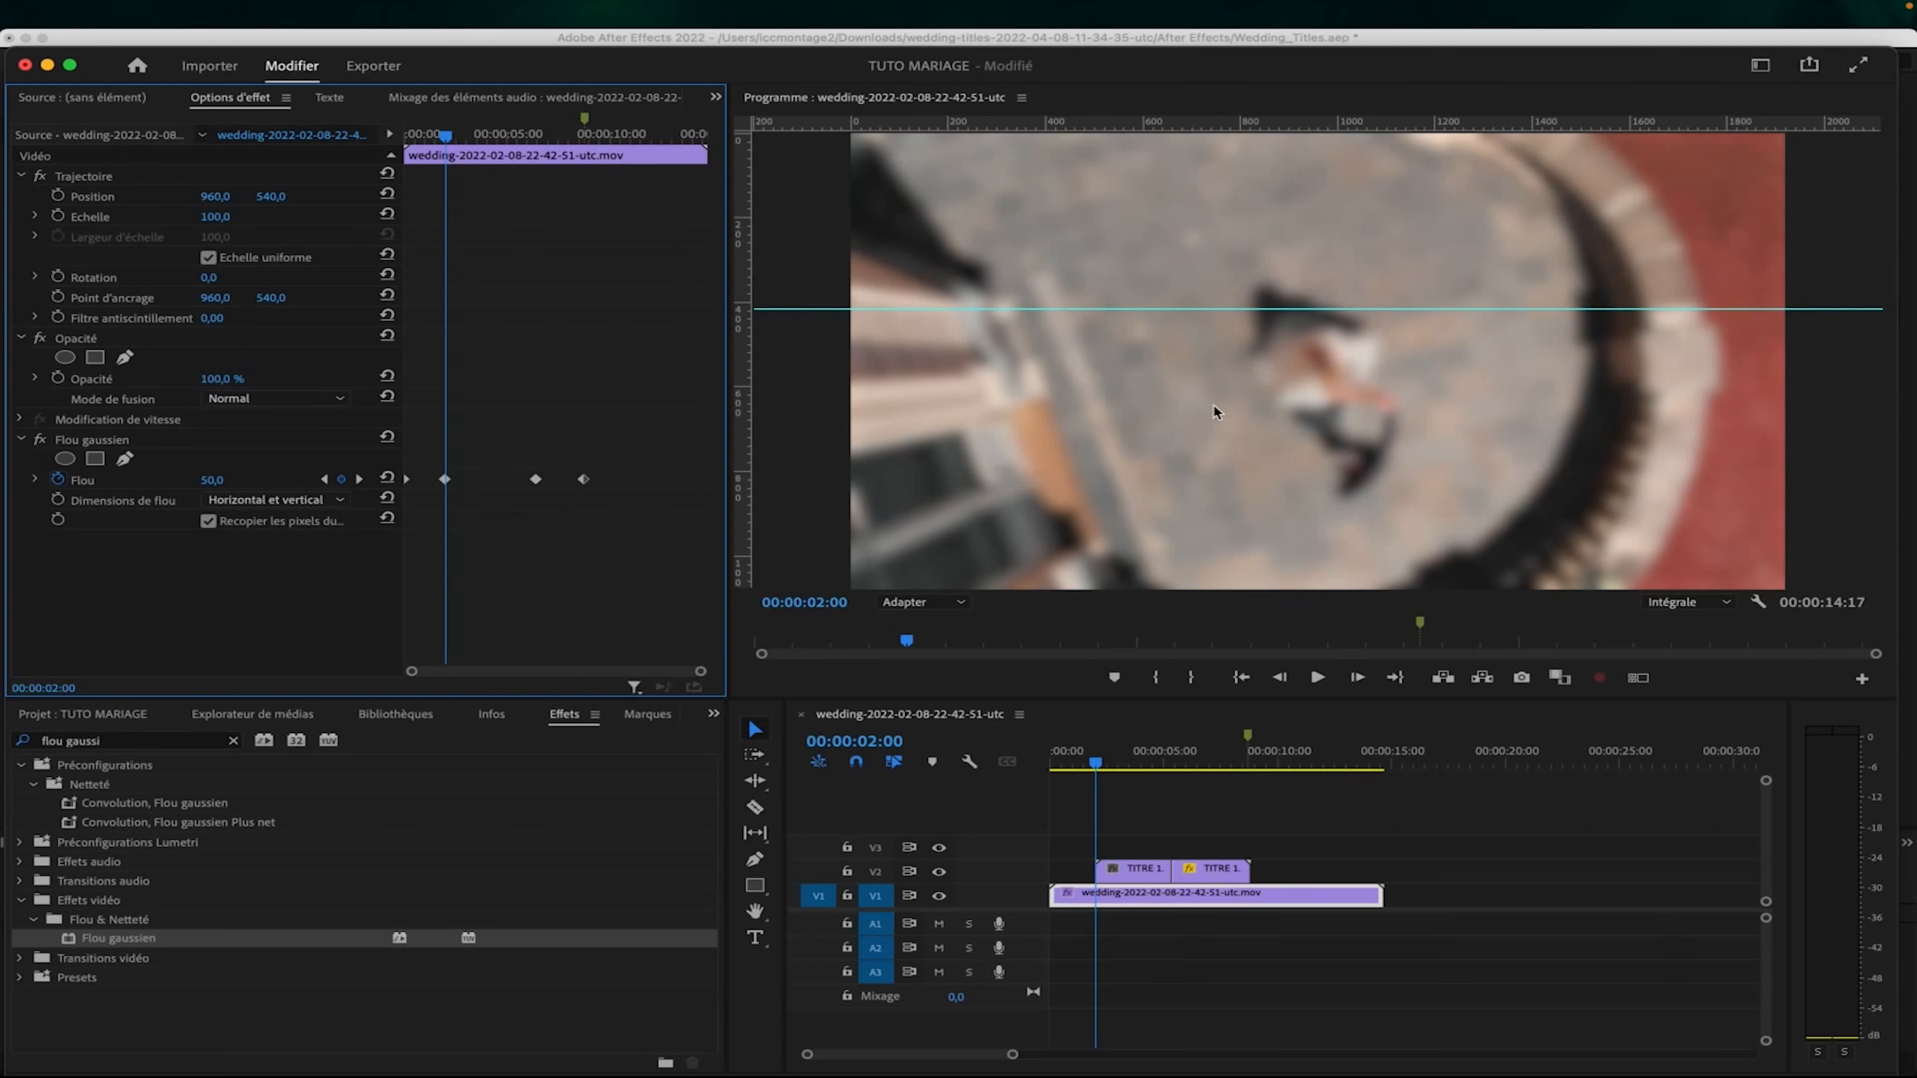
click(1760, 65)
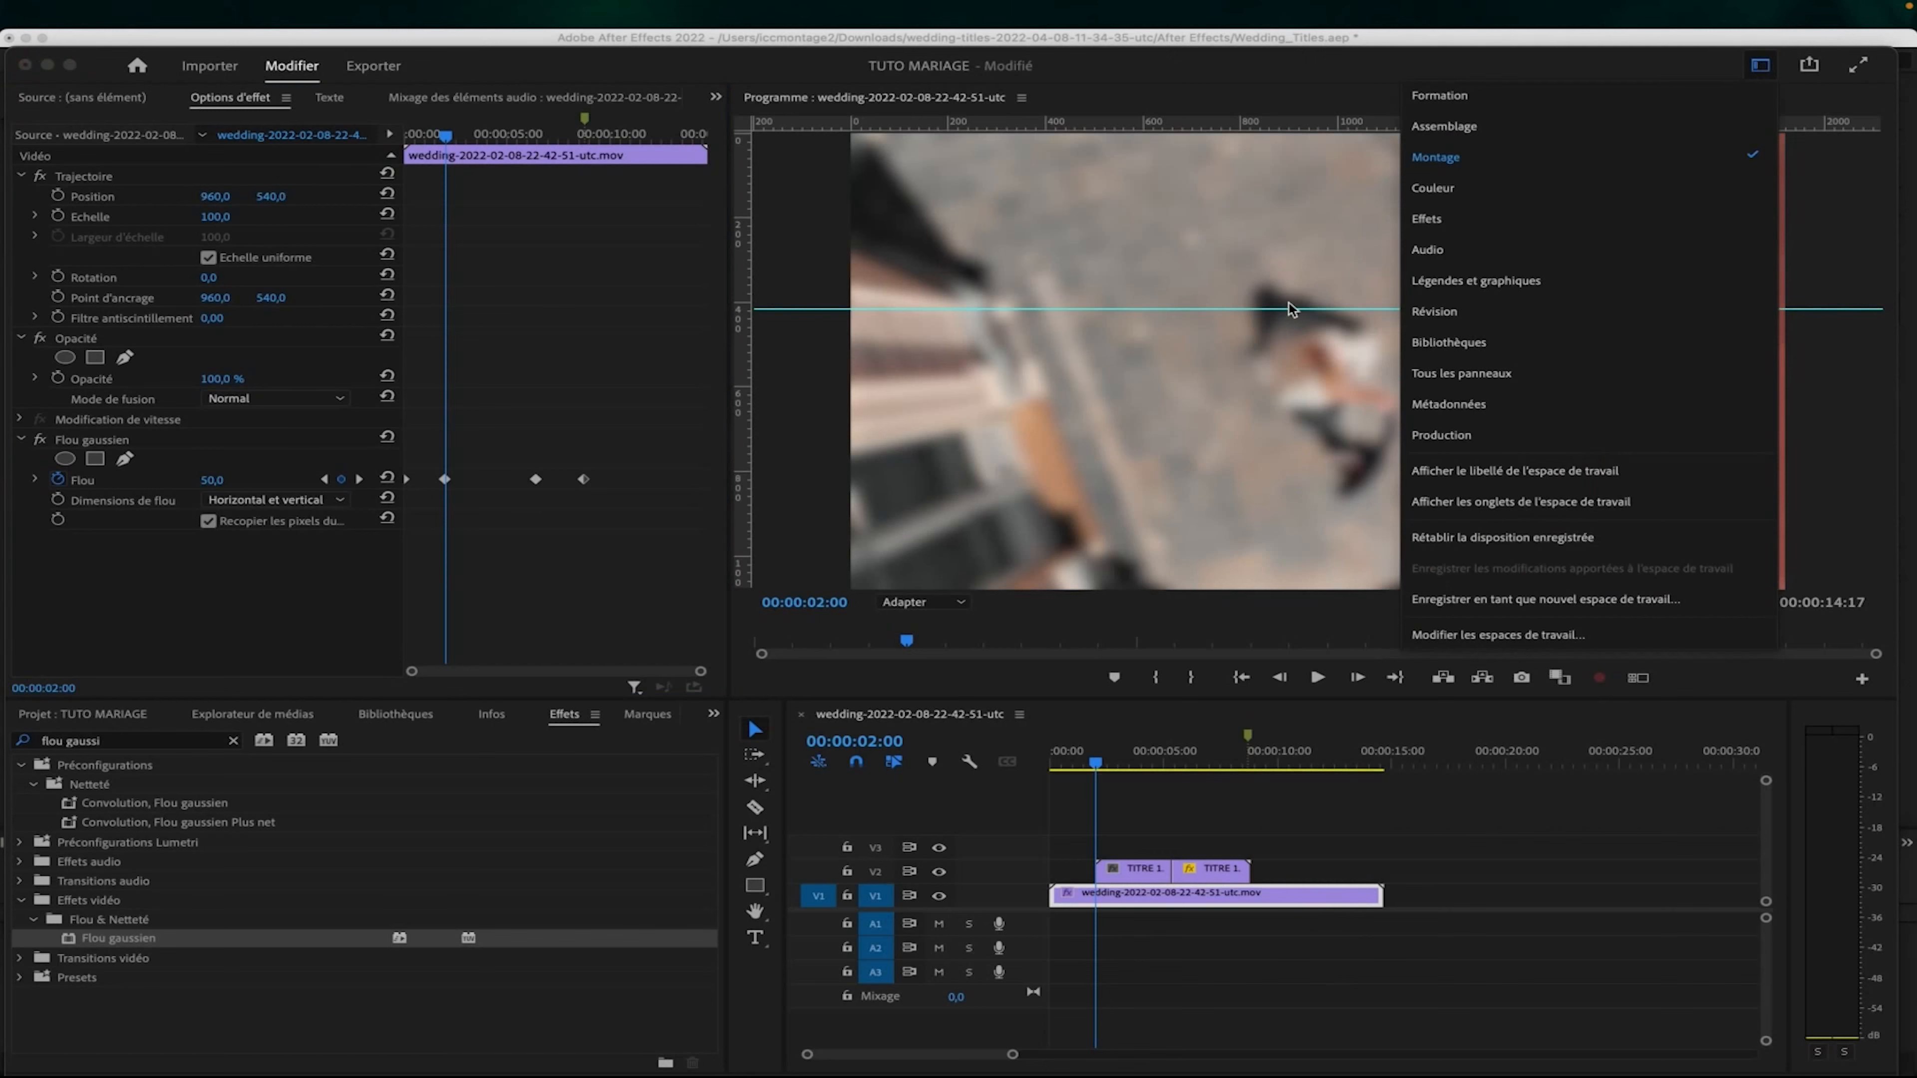
click(1439, 190)
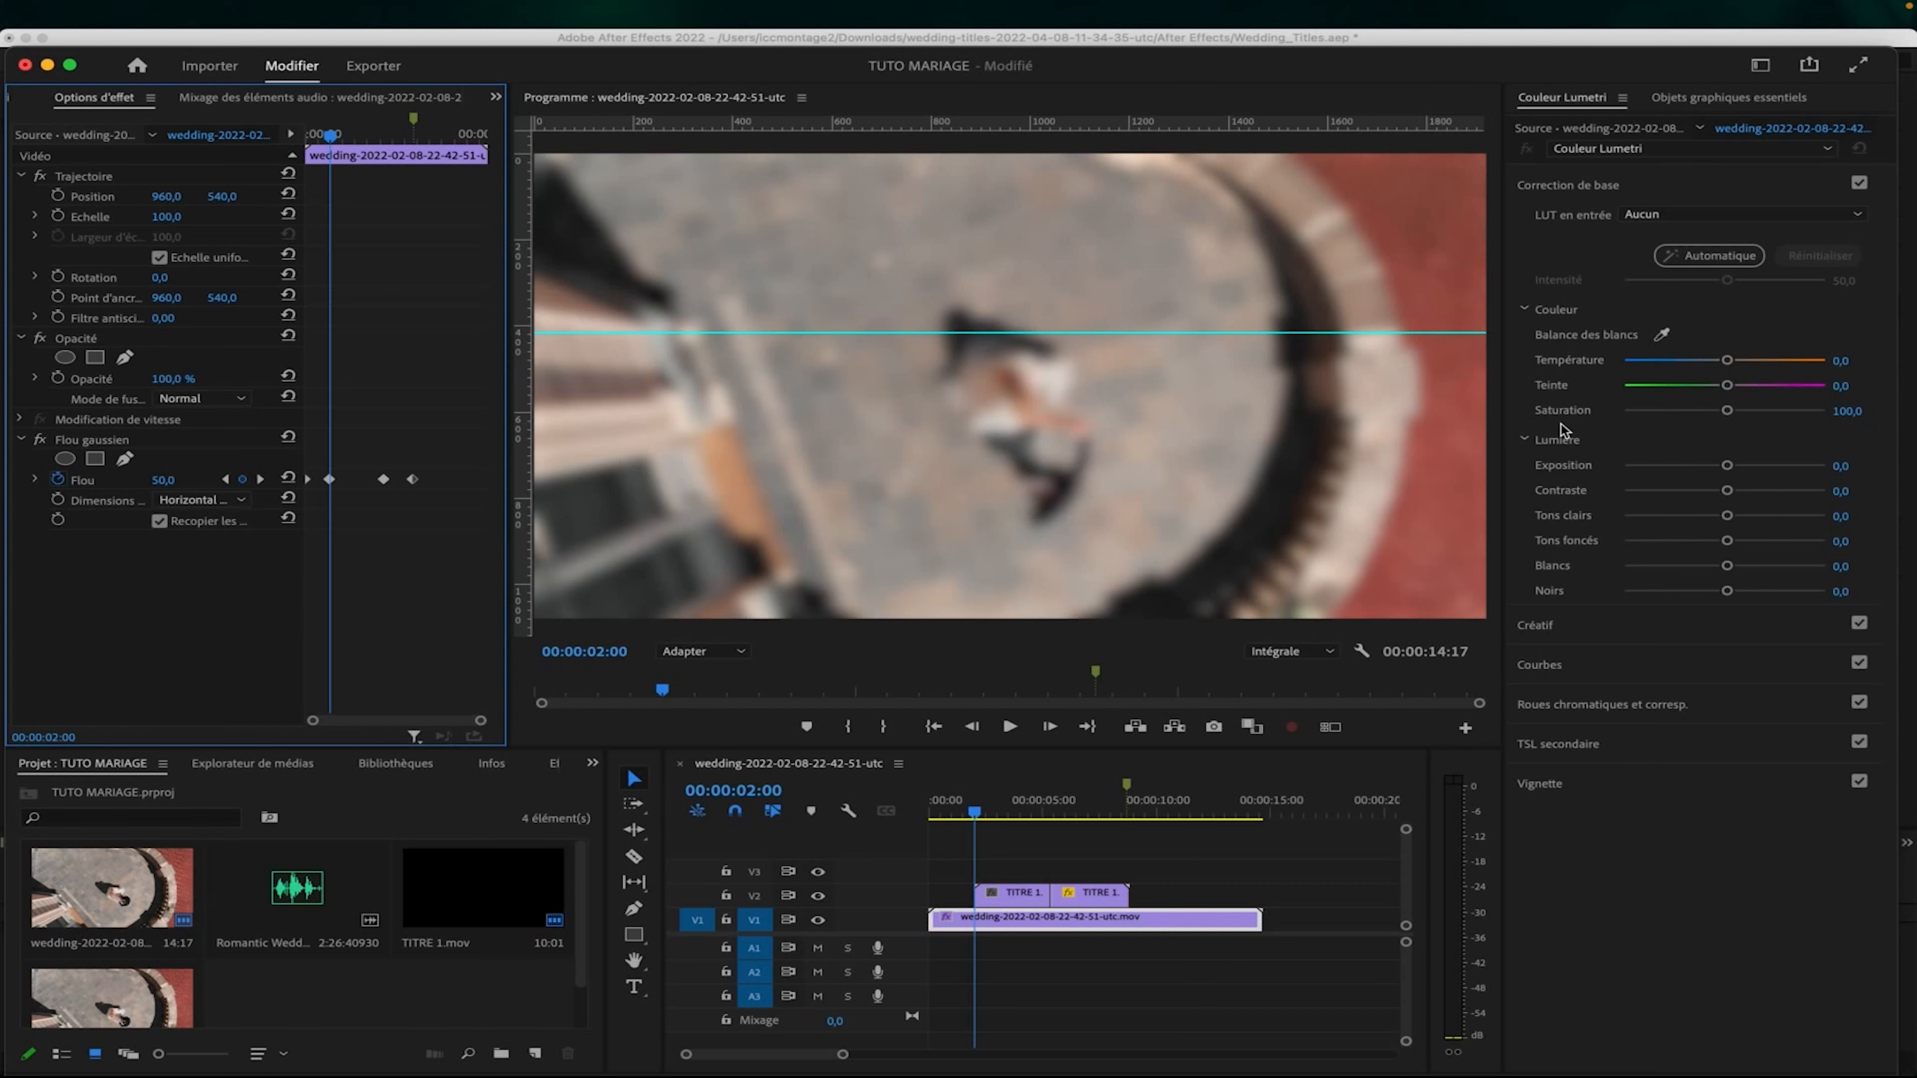
drag(1726, 465, 1695, 477)
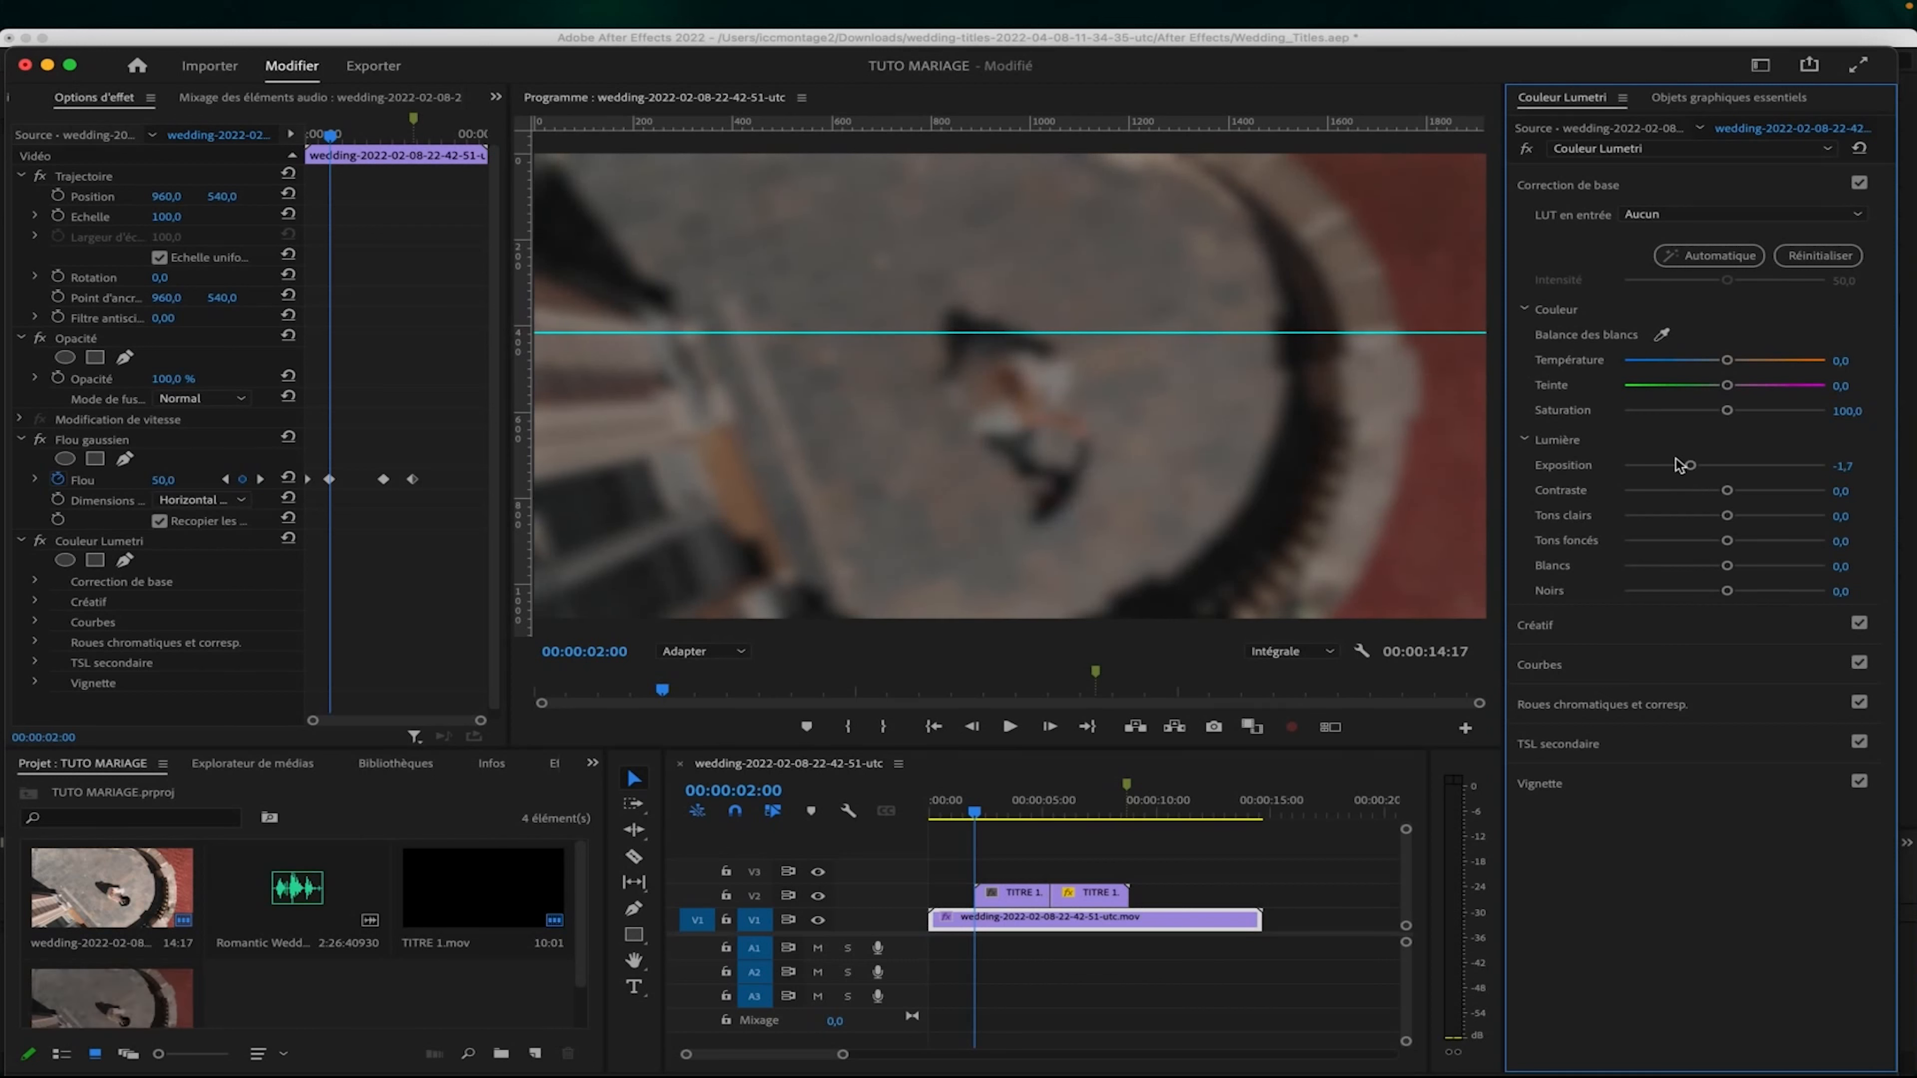
Return to the Montage workspace and keyframe the wedding clip's Lumetri exposure of -1.7 at 00:00:02:00 and 00:00:06:11.
click(1760, 65)
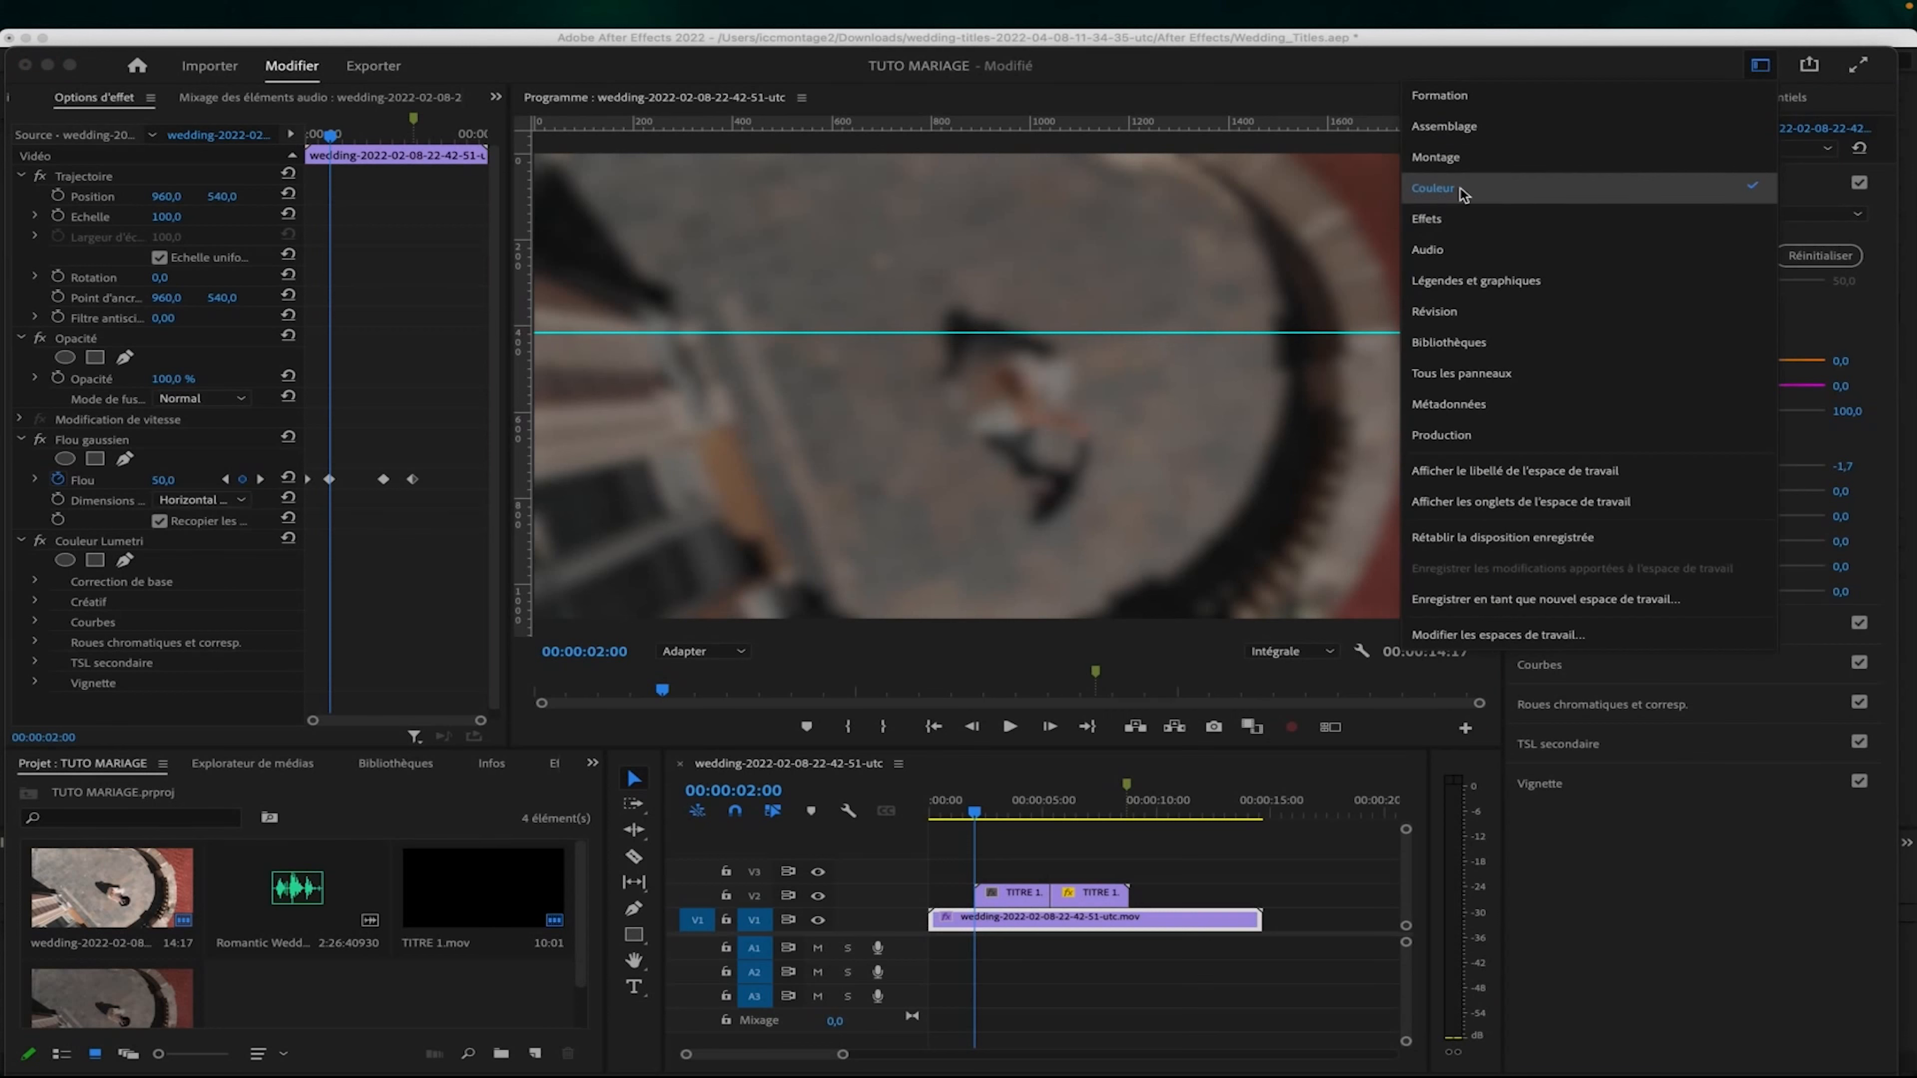
click(1436, 157)
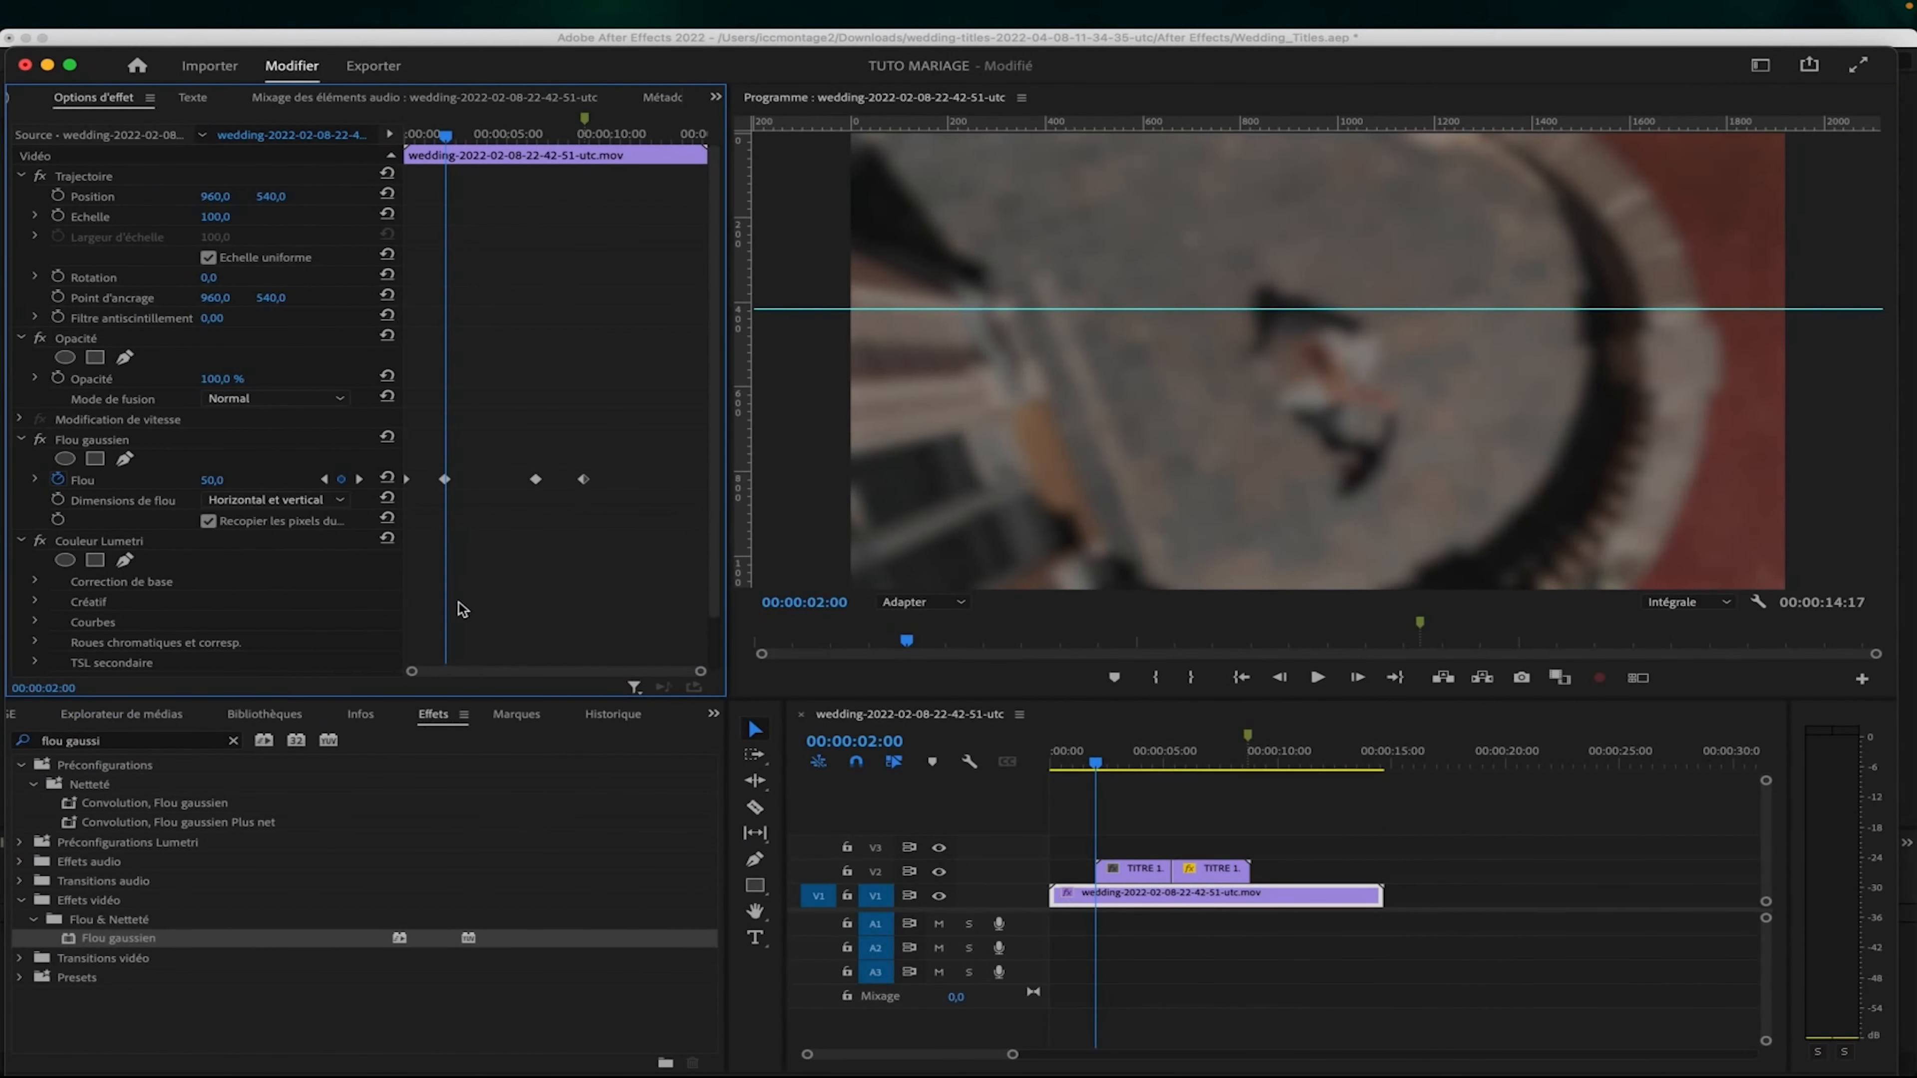
click(35, 582)
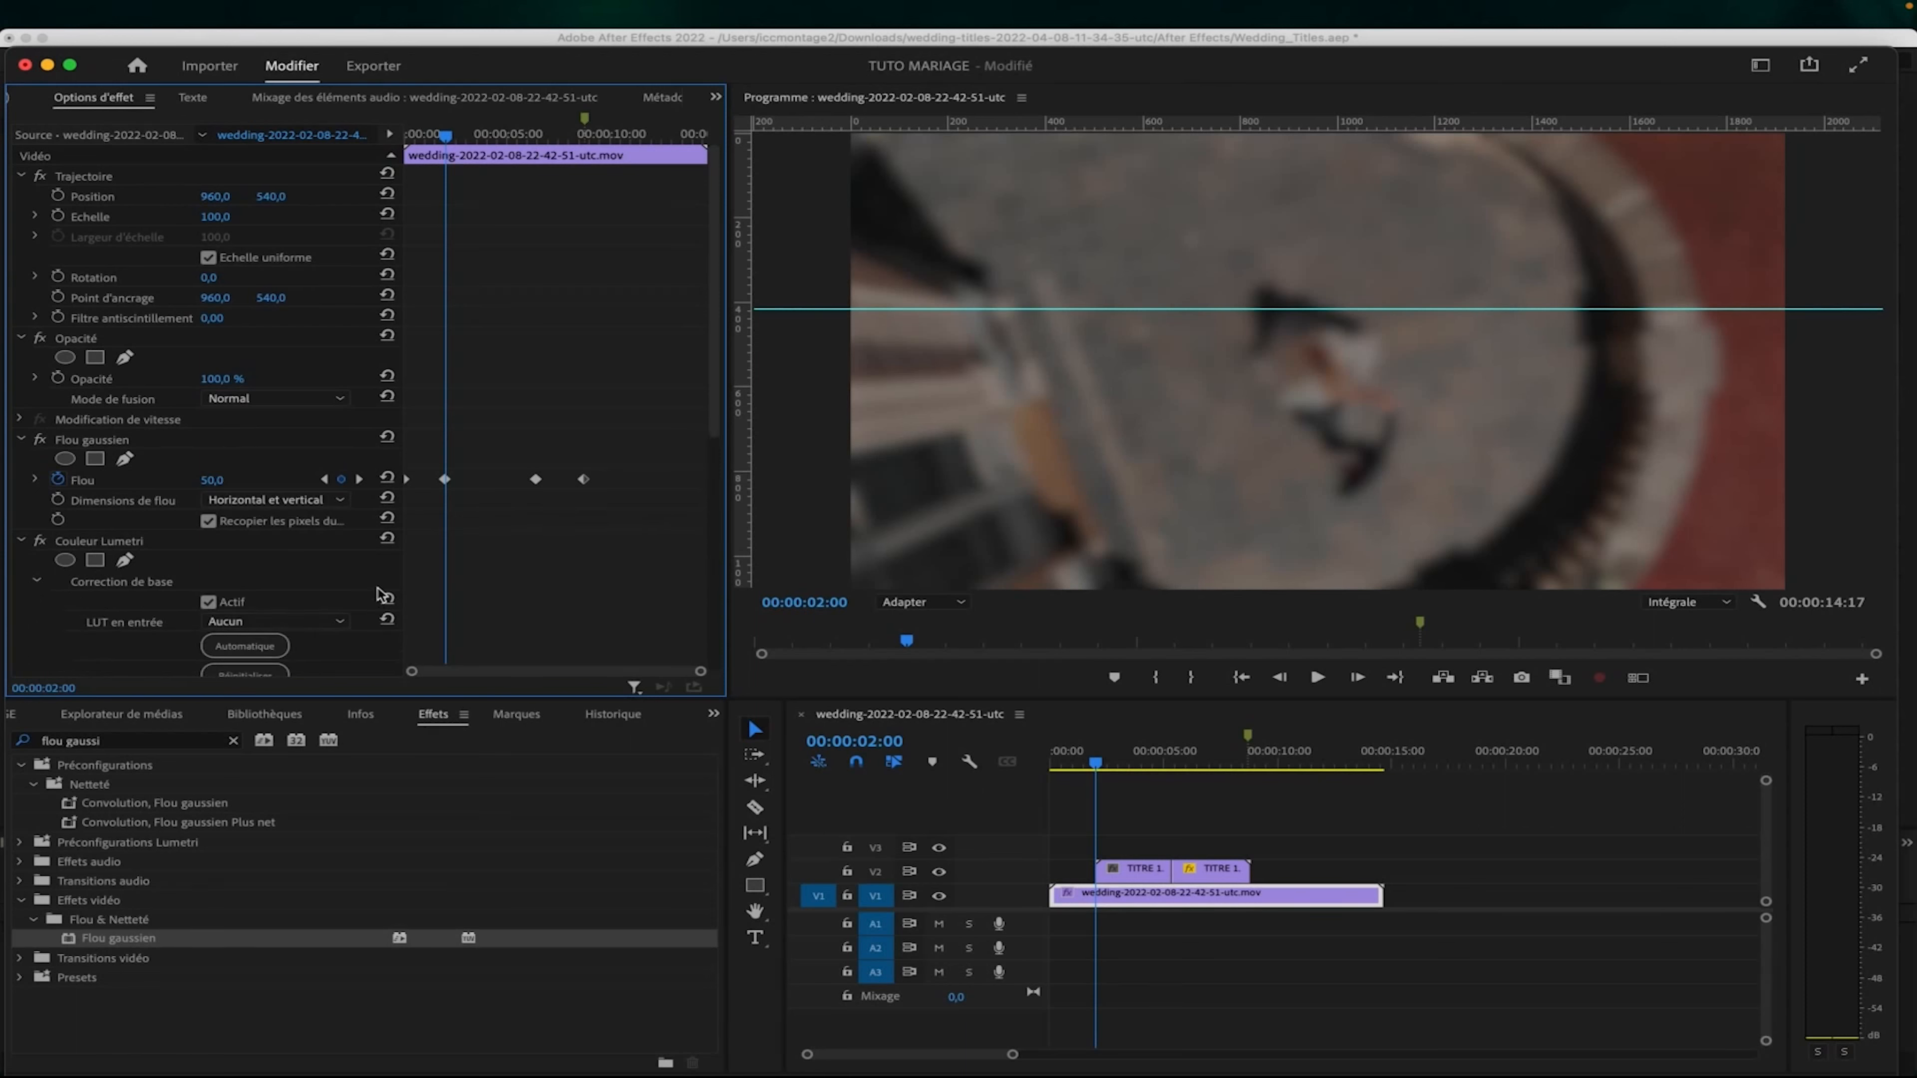
scroll(379, 595, down, 5)
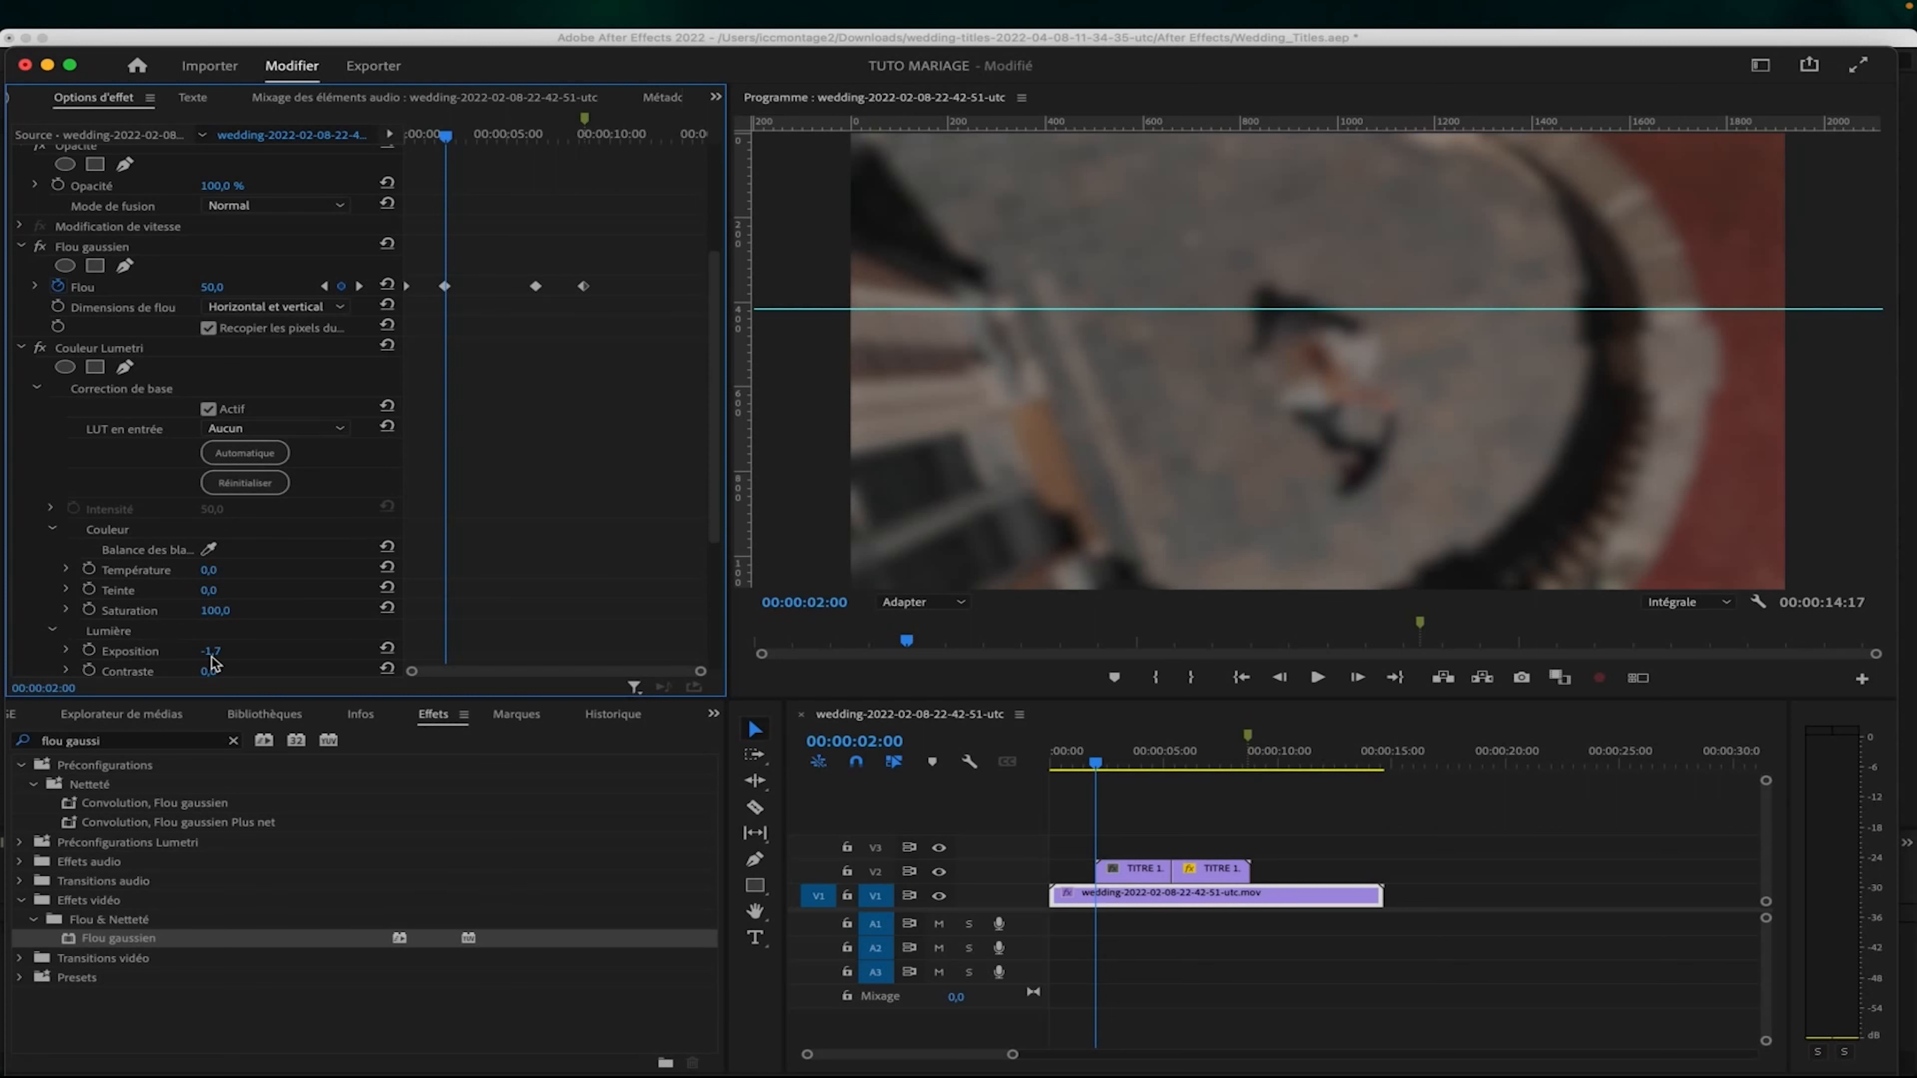
click(88, 650)
click(535, 136)
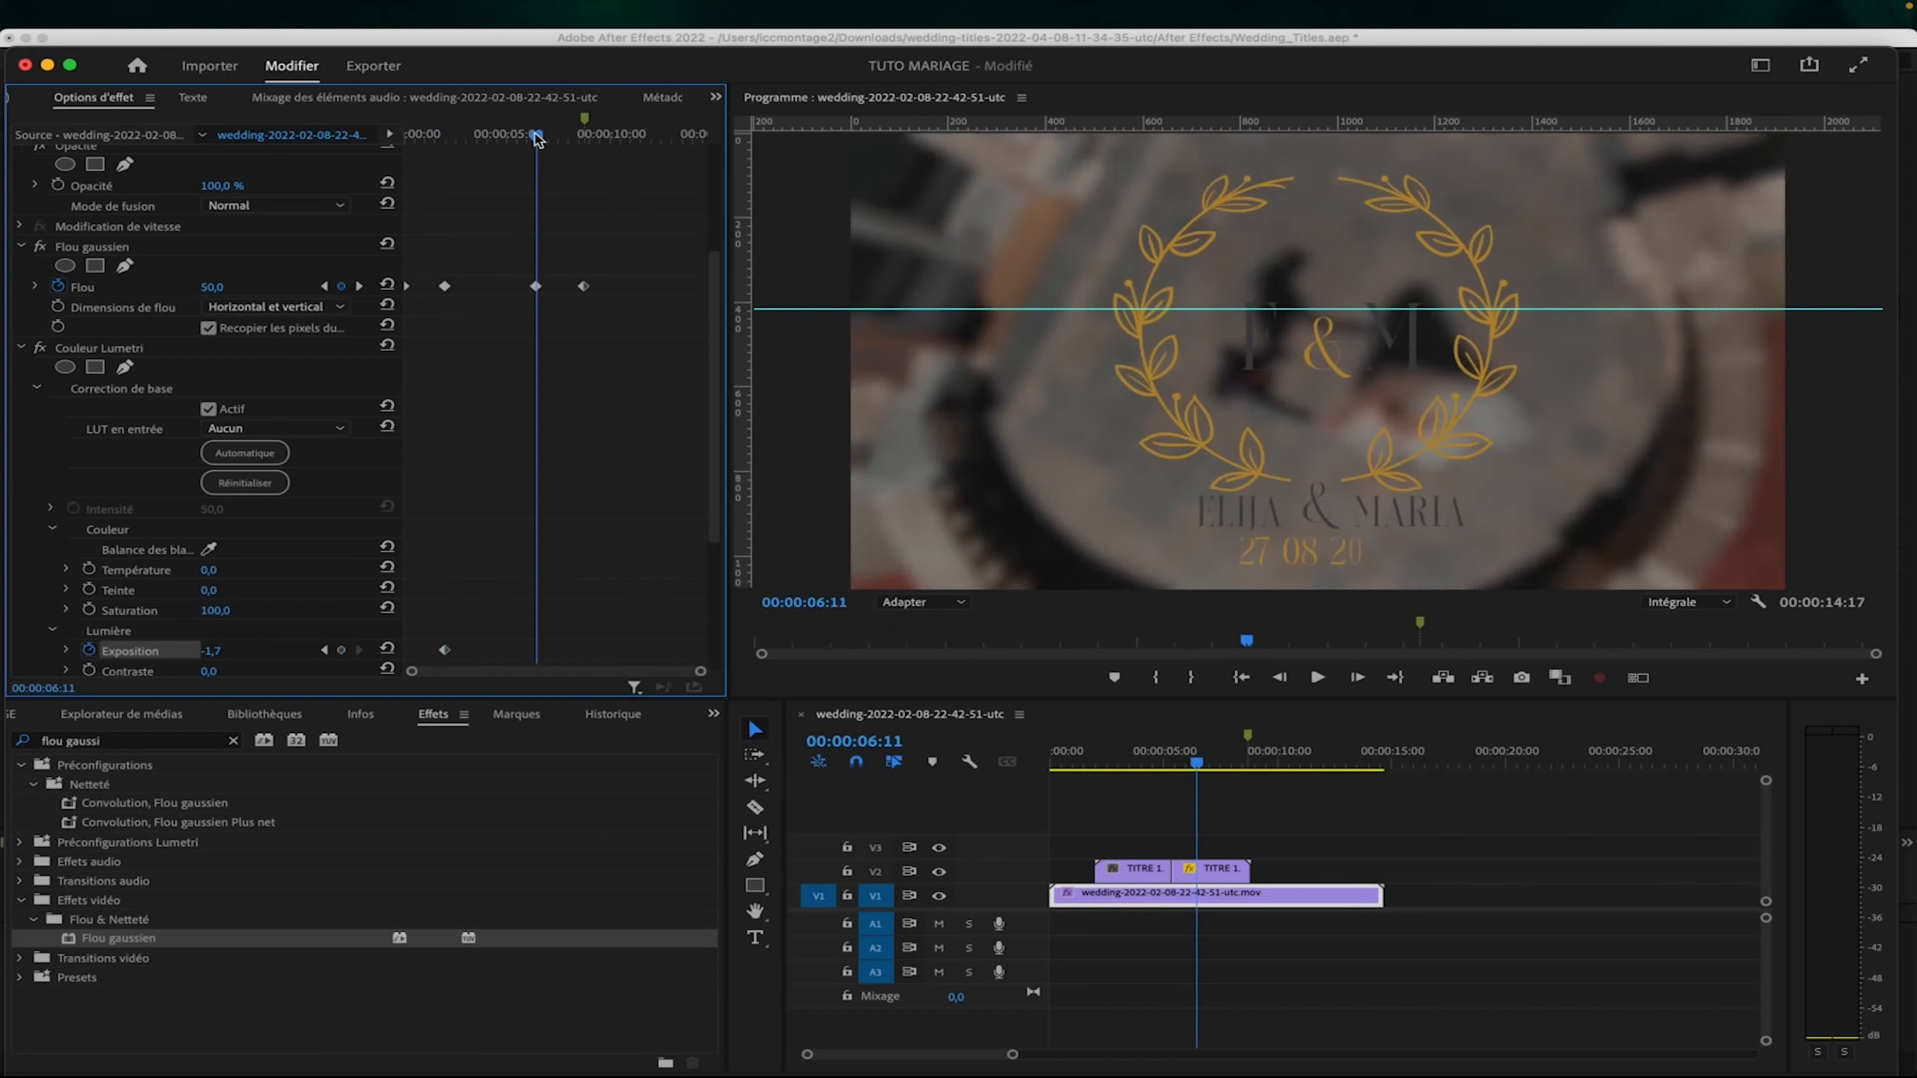
click(341, 650)
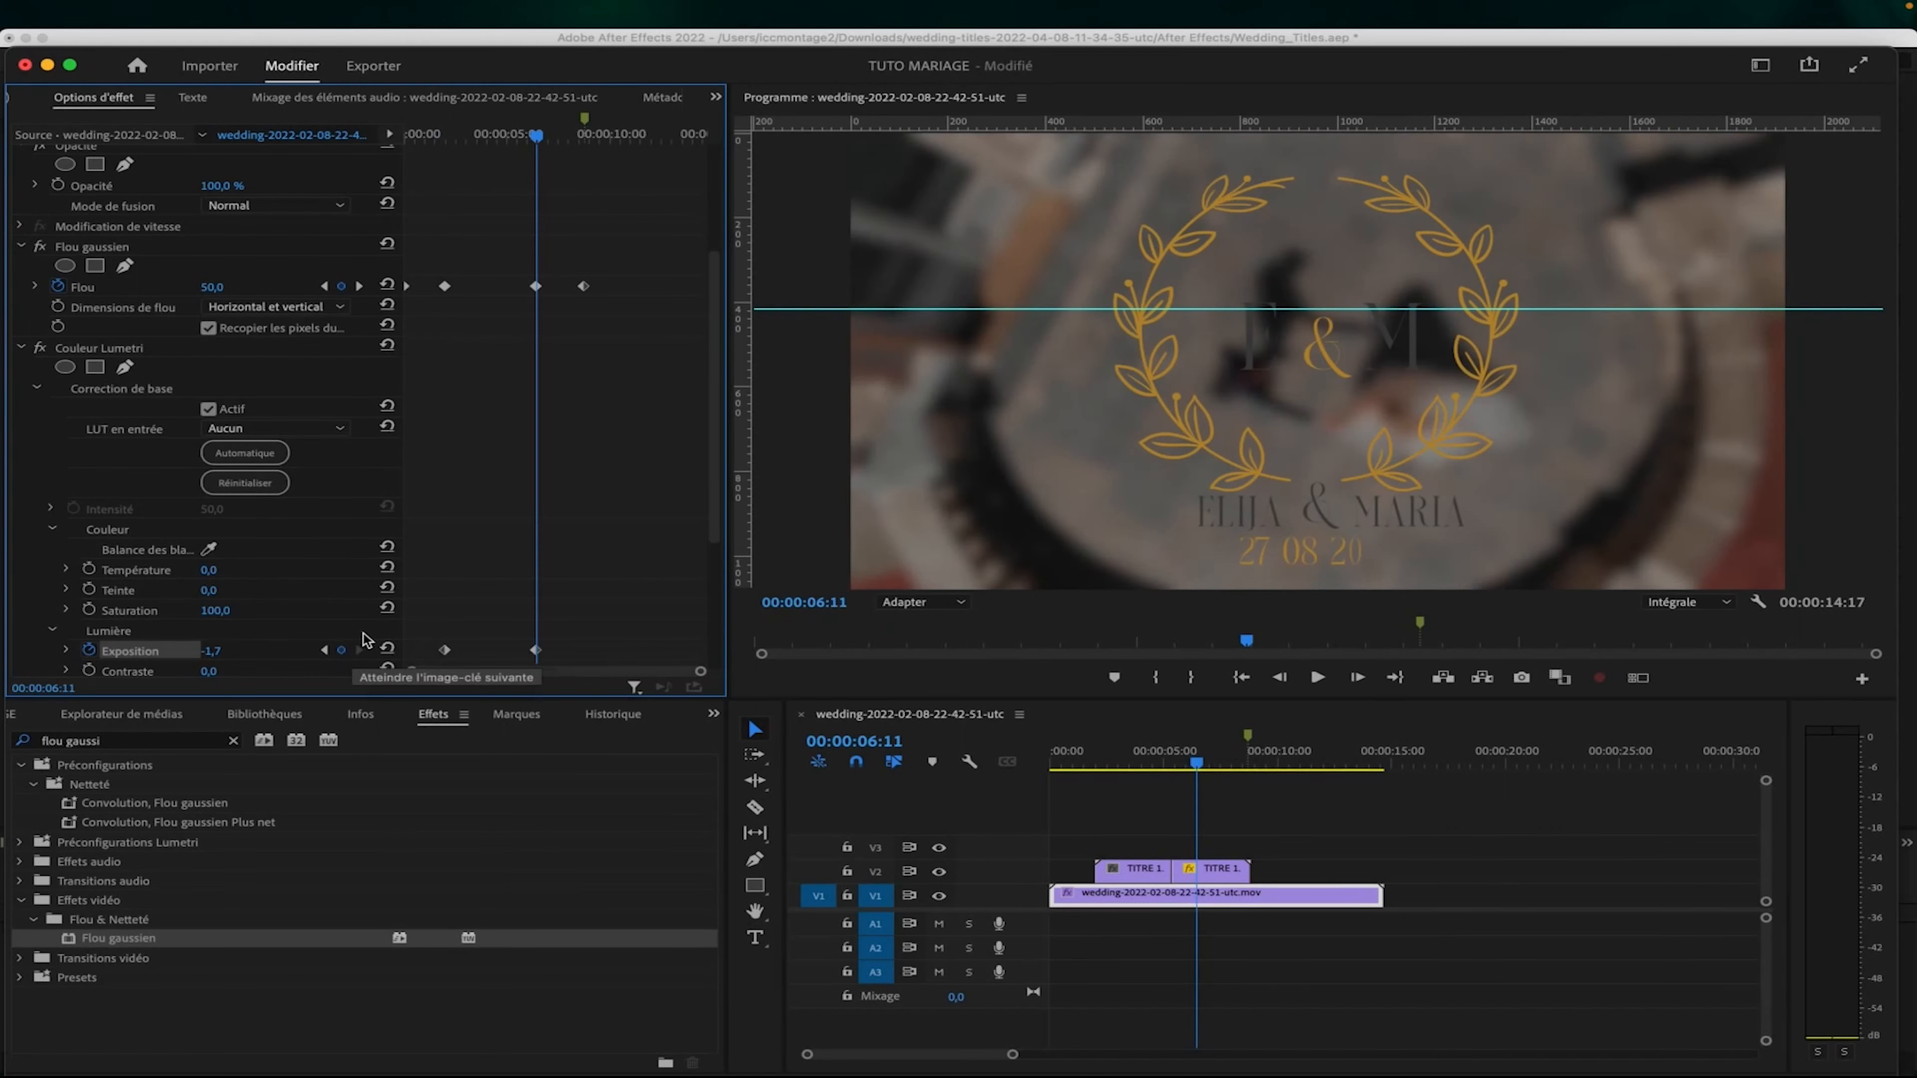
Add Lumetri exposure keyframes of 0 on the wedding clip at 00:00:00:00 and at the marker, 00:00:08:18.
click(412, 137)
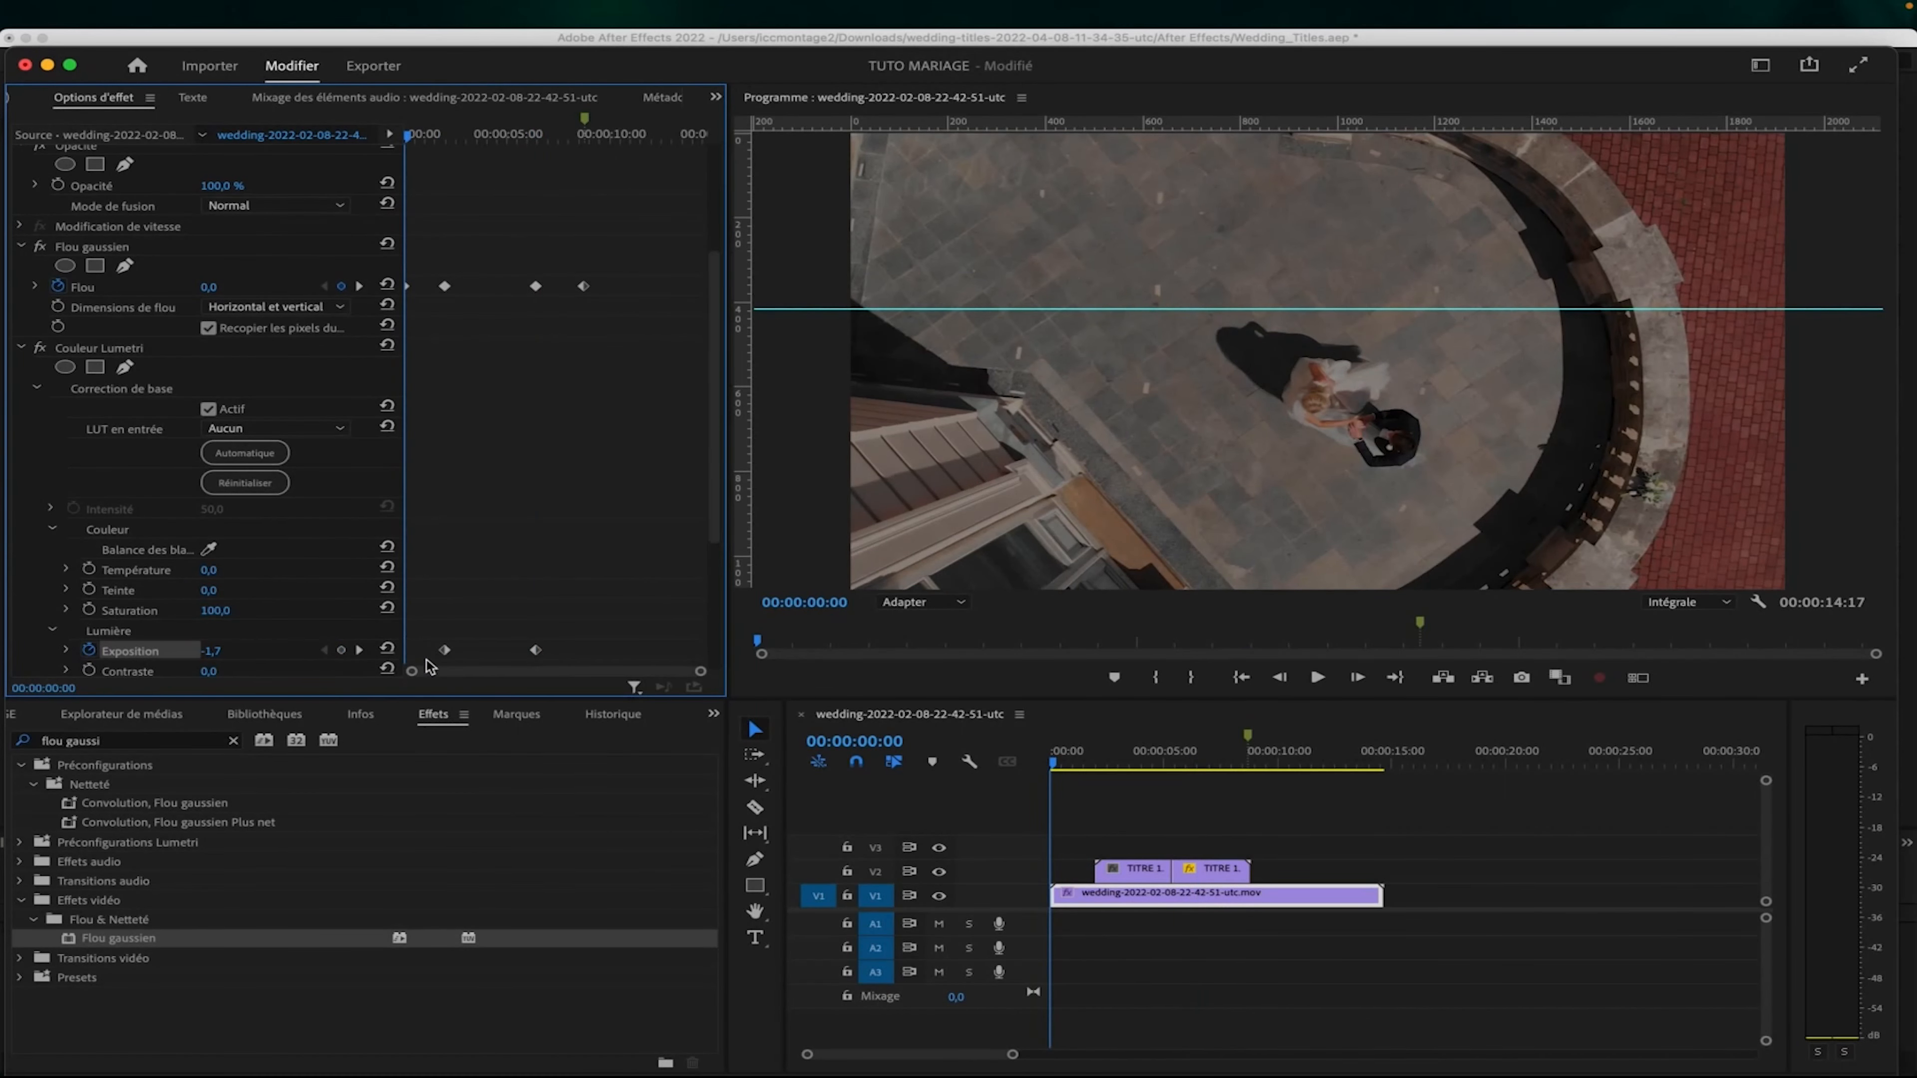
click(230, 649)
text(0)
key(Return)
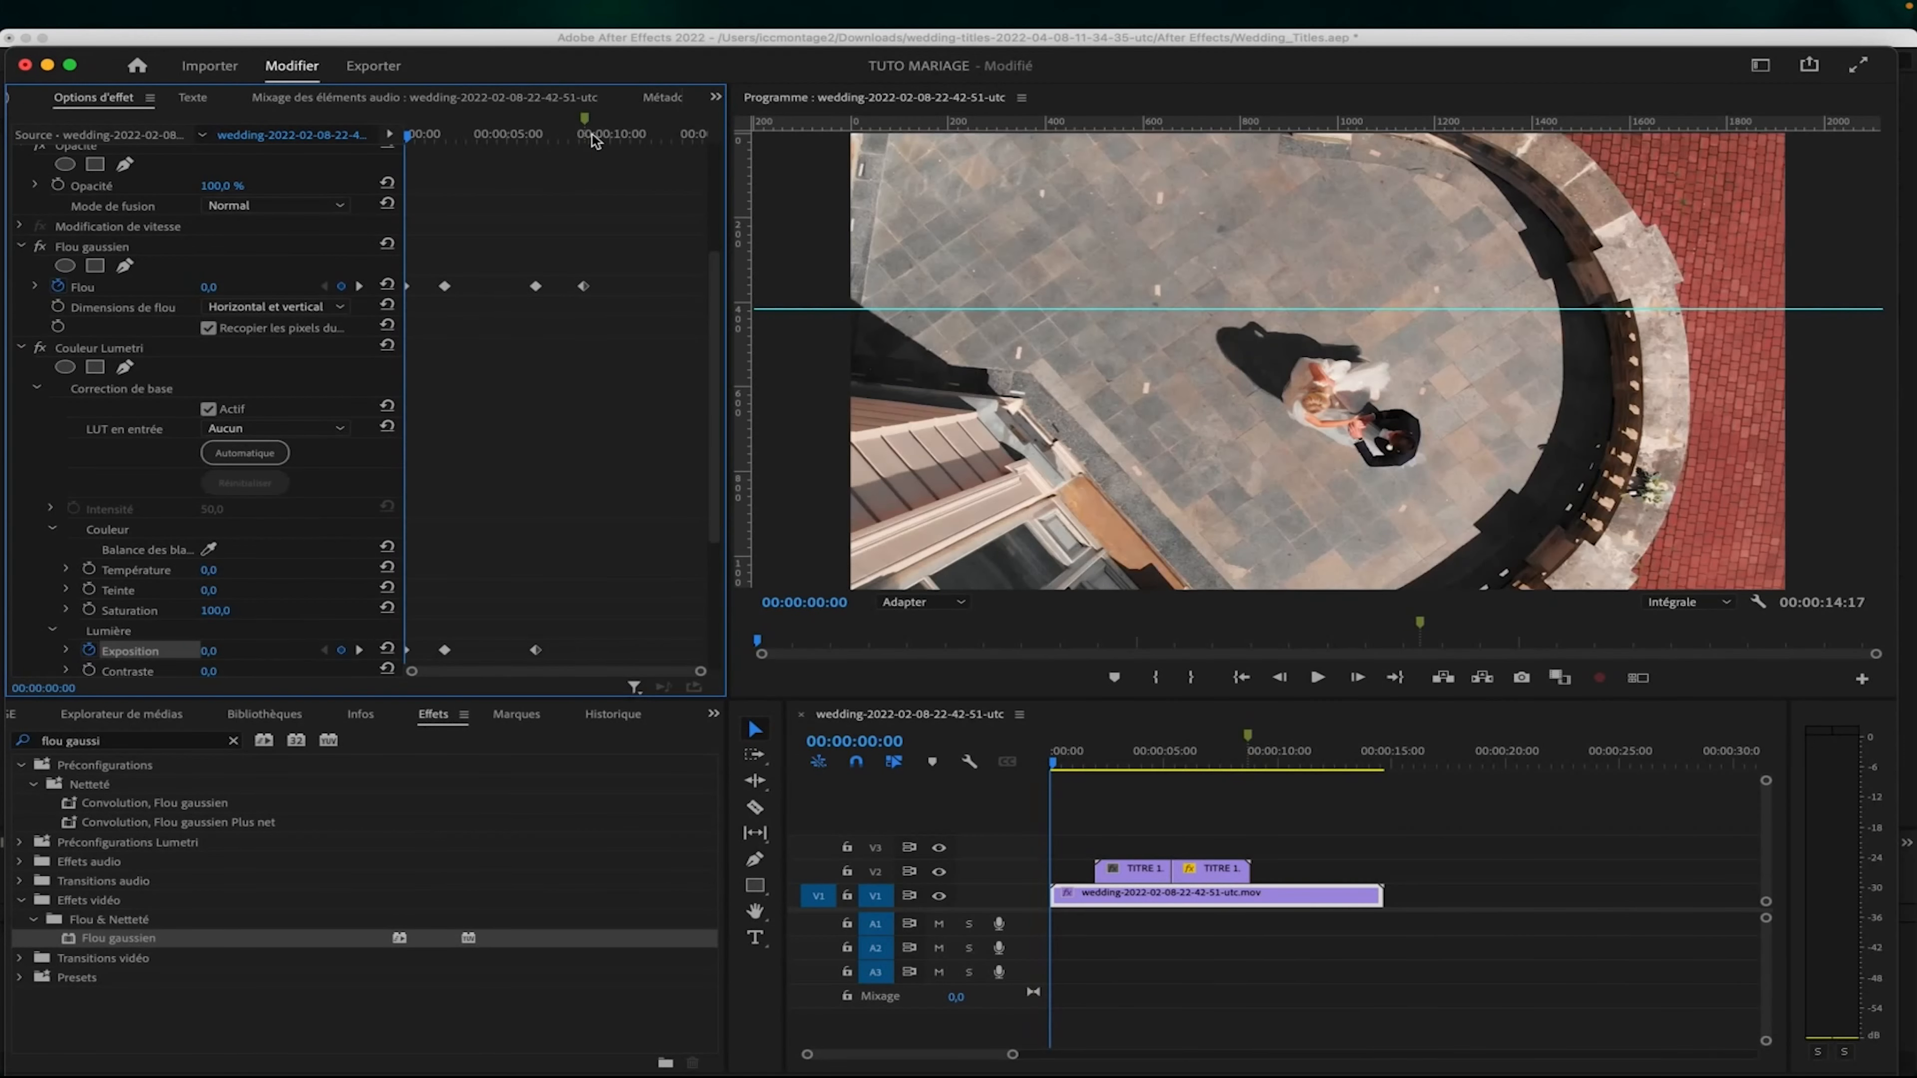
click(593, 135)
click(211, 652)
text(0)
key(Return)
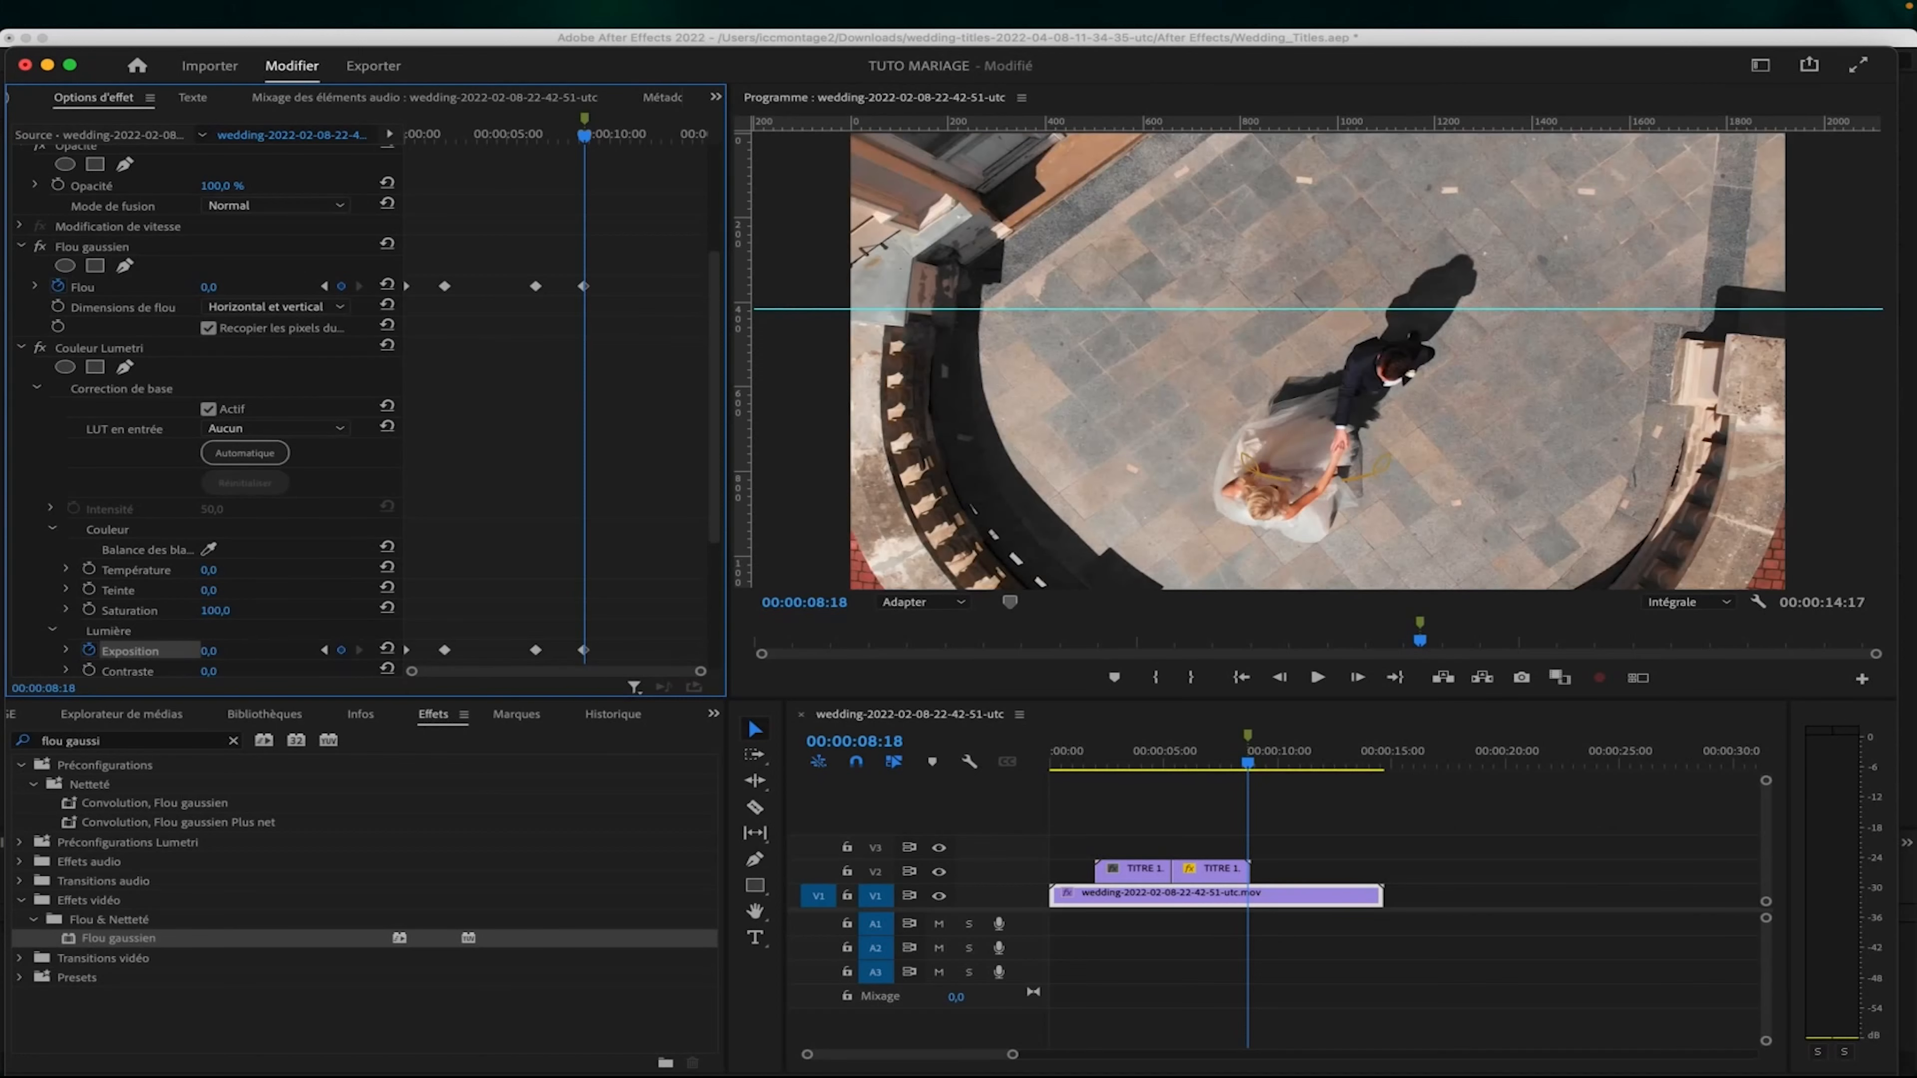
Play back the sequence from the start to check the darkening behind the title.
click(1069, 758)
key(space)
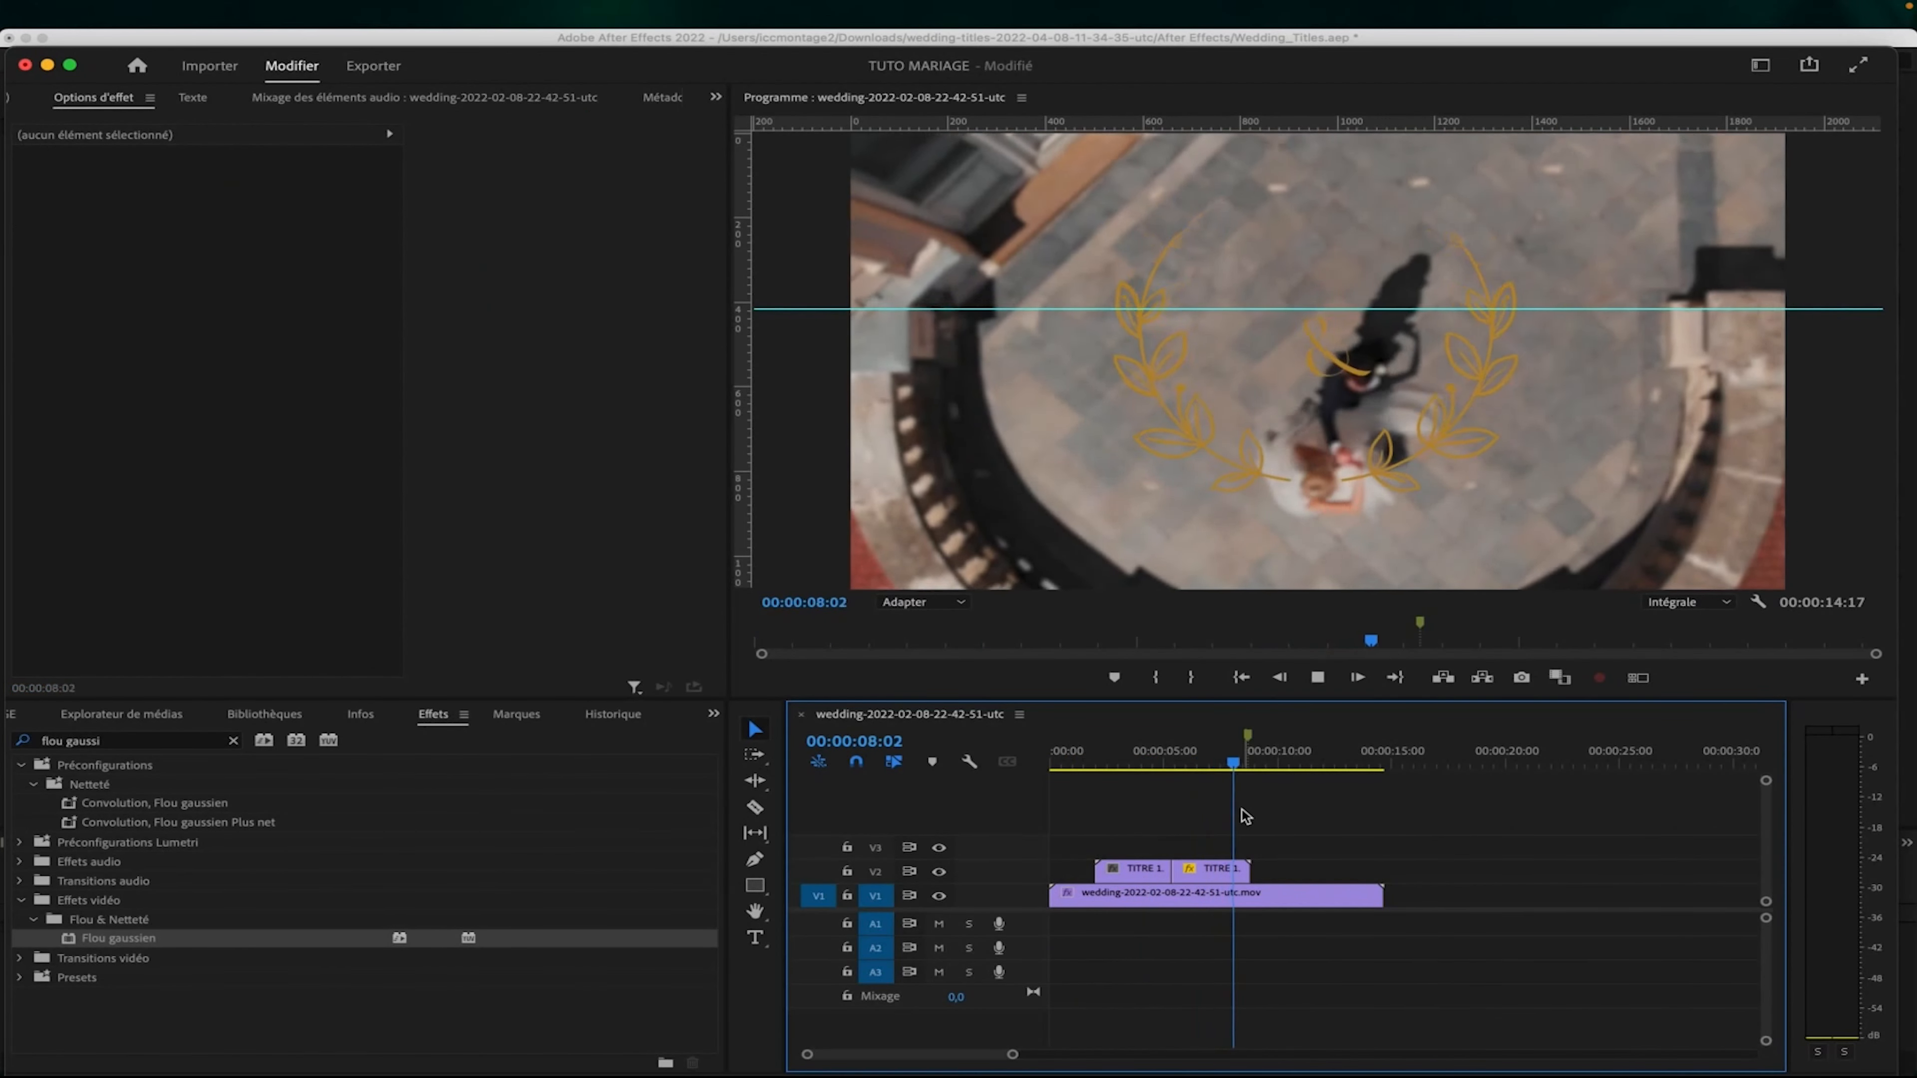
key(space)
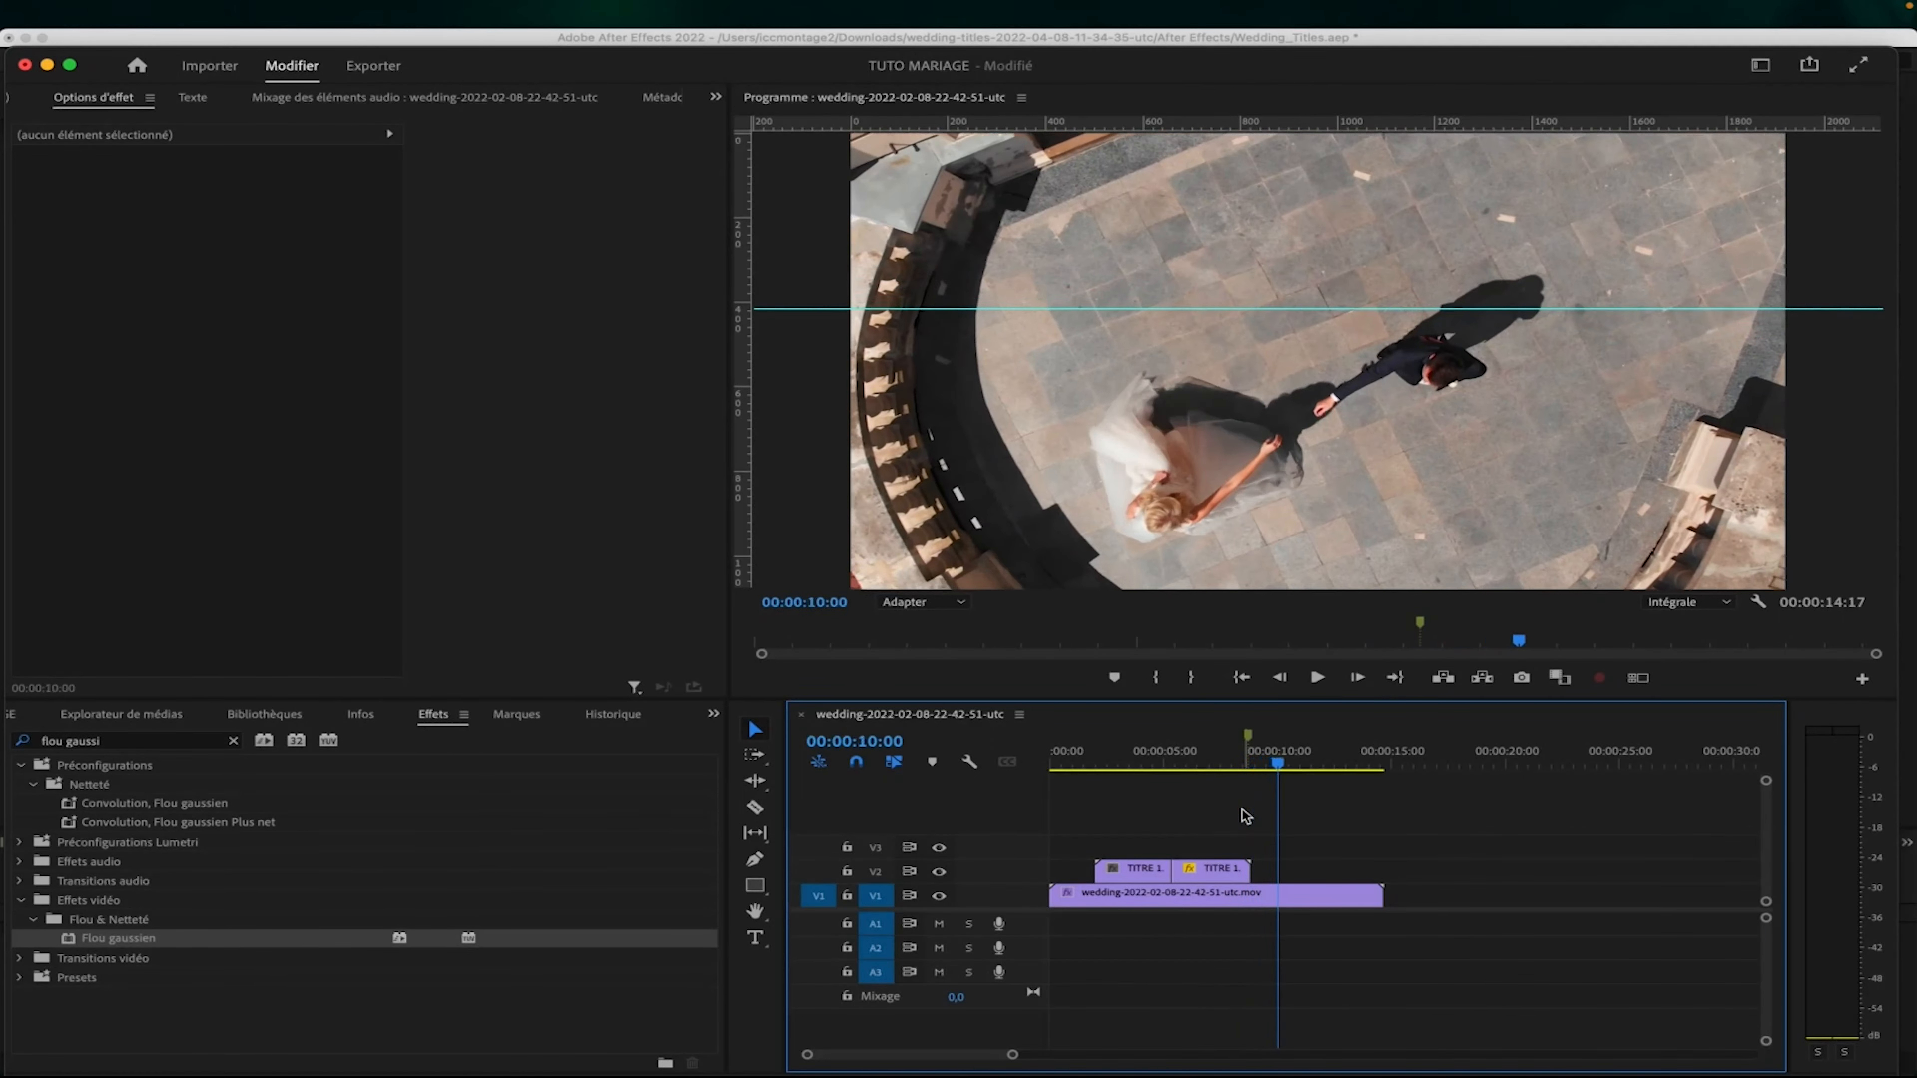
Place the audio of Romantic Wedding.wav on track A1 from the sequence start and cut off the part beyond the wedding clip's end.
click(35, 710)
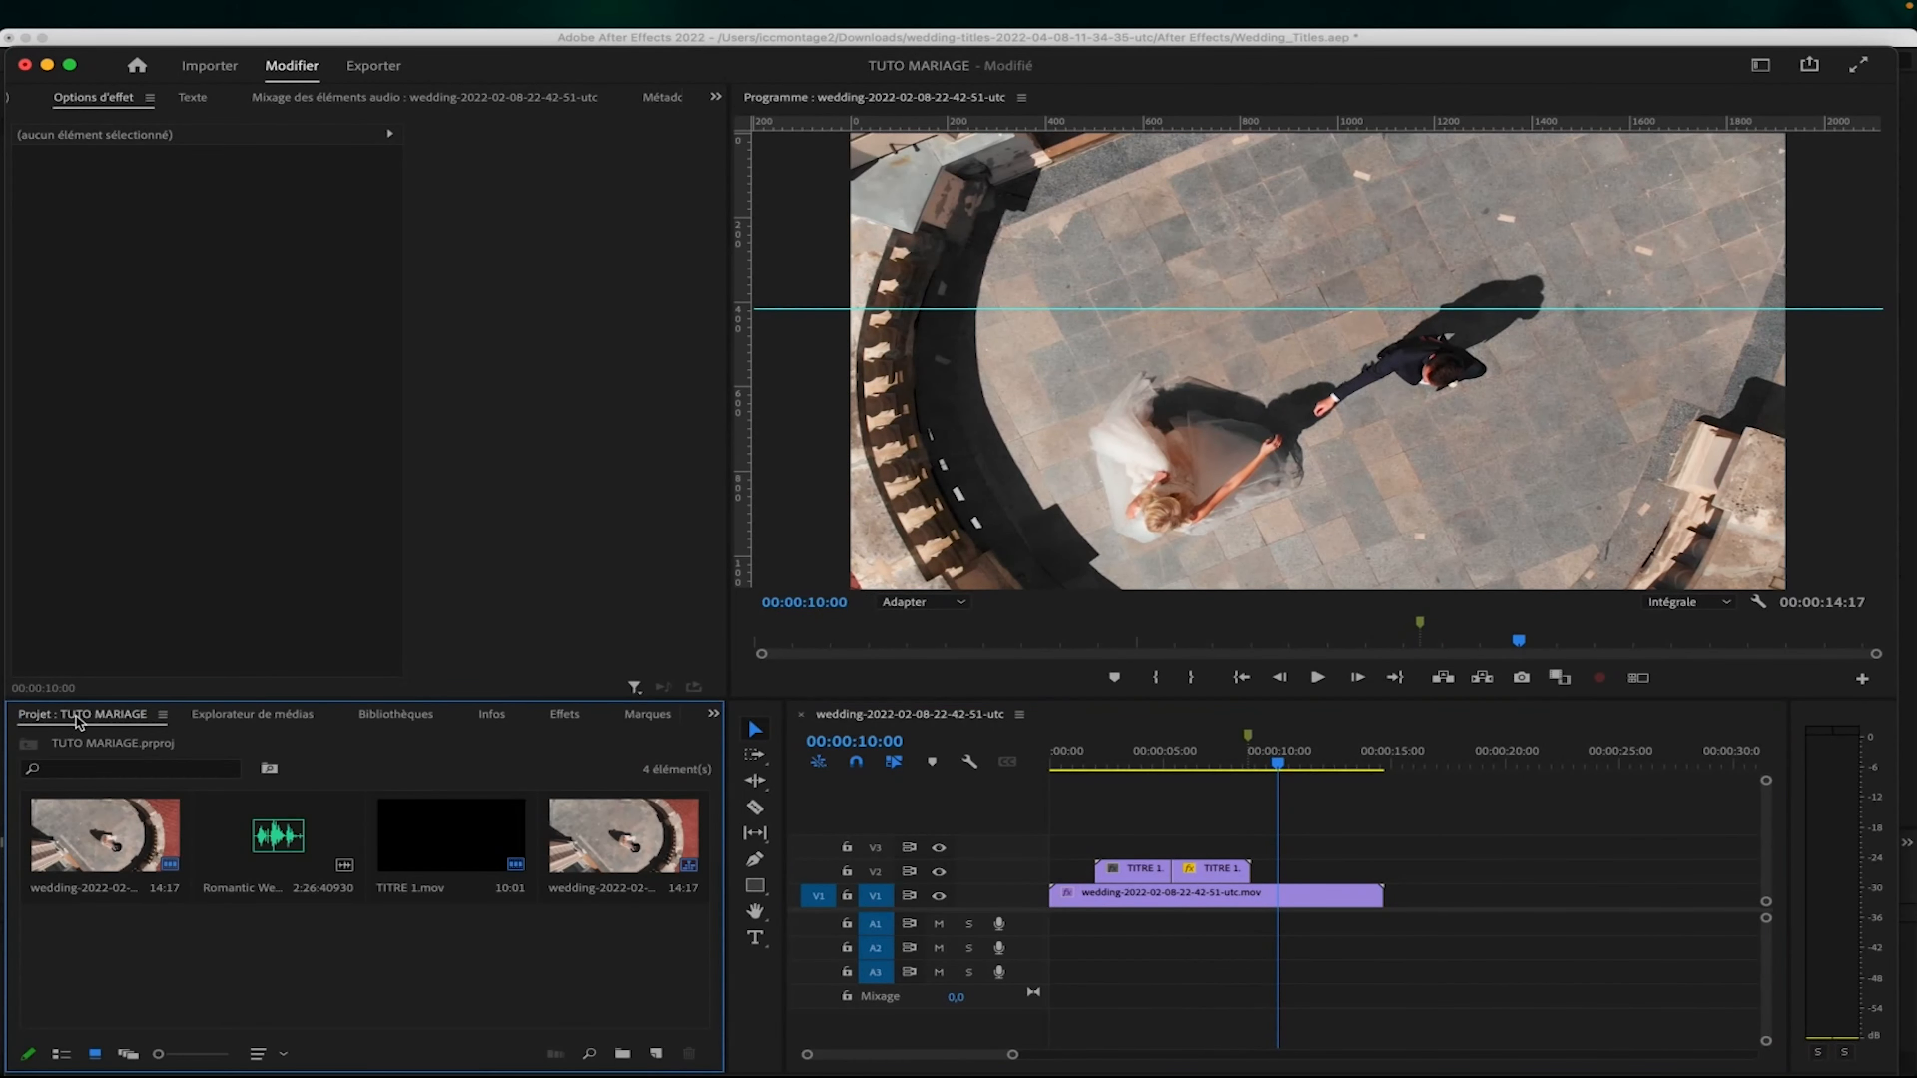
double_click(284, 868)
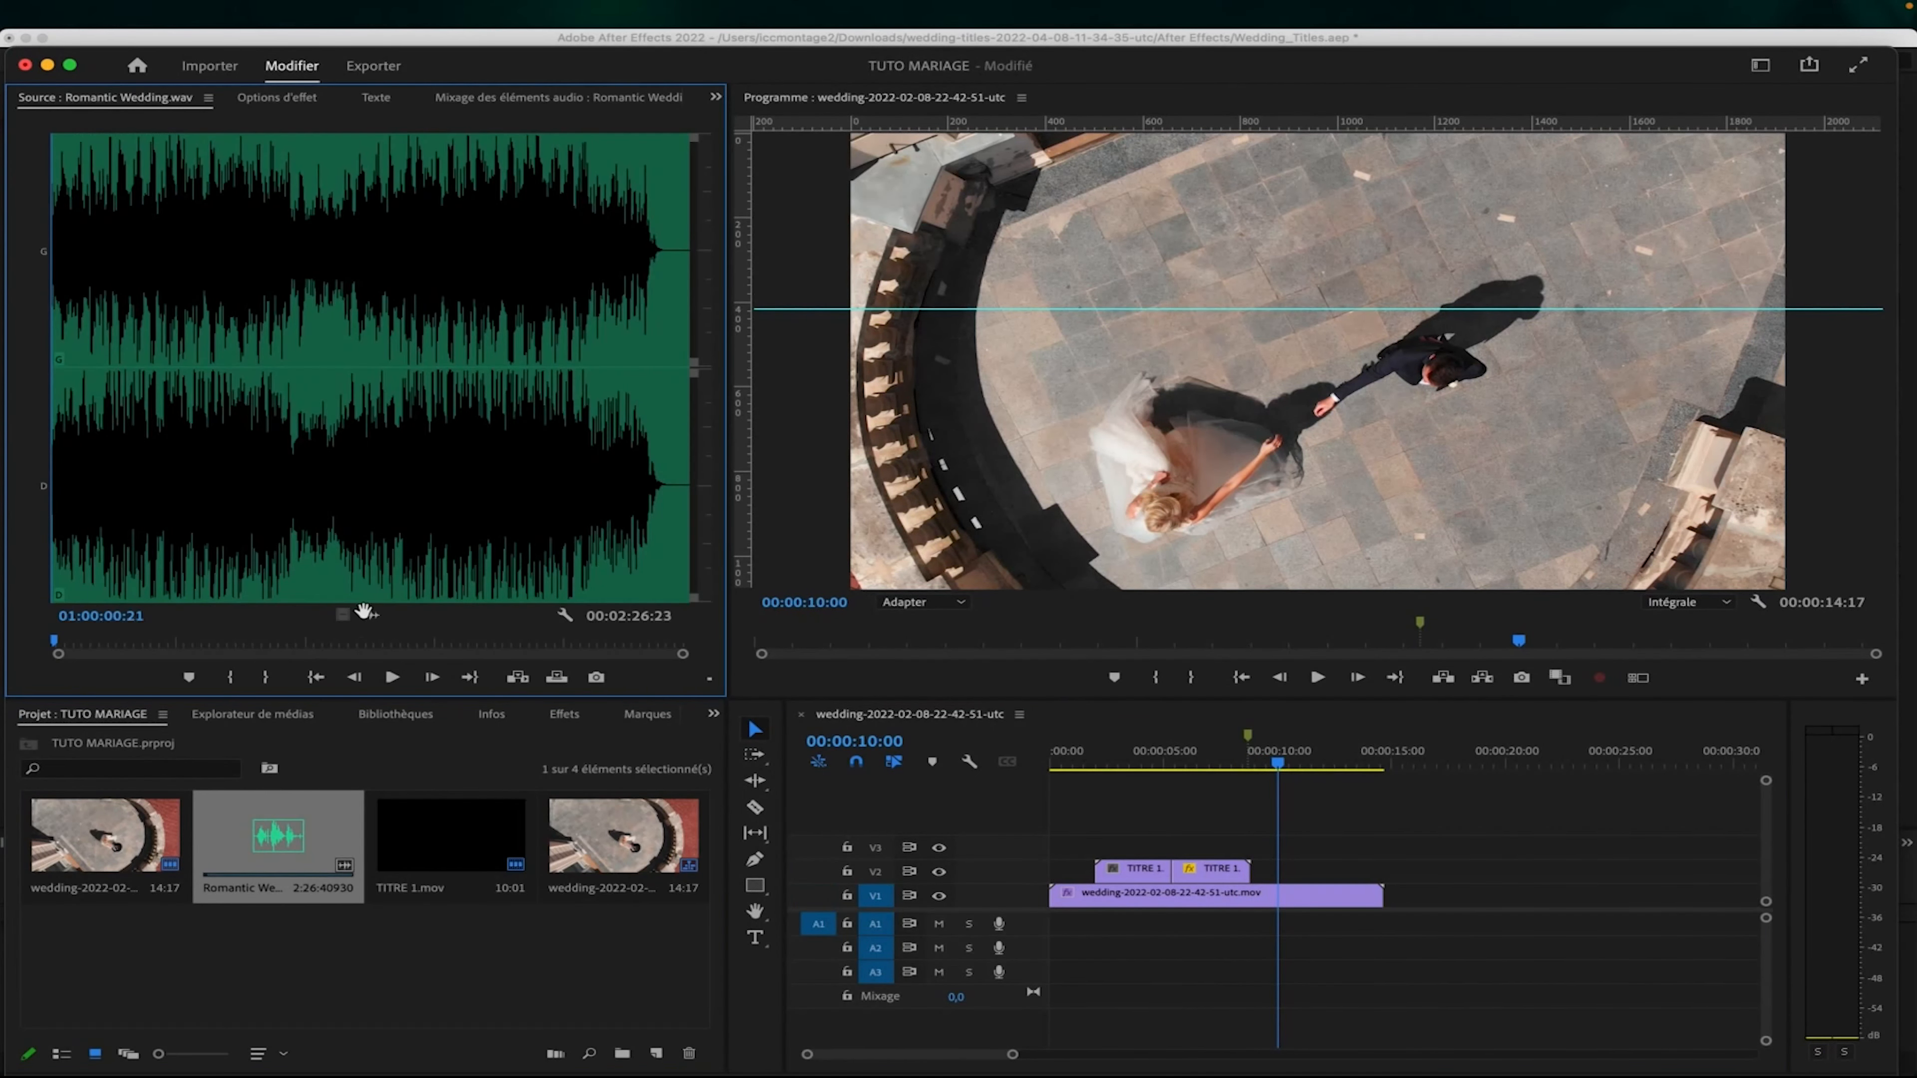
drag(371, 617, 1053, 924)
key(c)
click(1284, 924)
key(v)
click(1348, 926)
key(Delete)
scroll(1162, 898, left, 3)
Play back the sequence from the beginning to check the title together with the music.
click(1094, 759)
click(1072, 761)
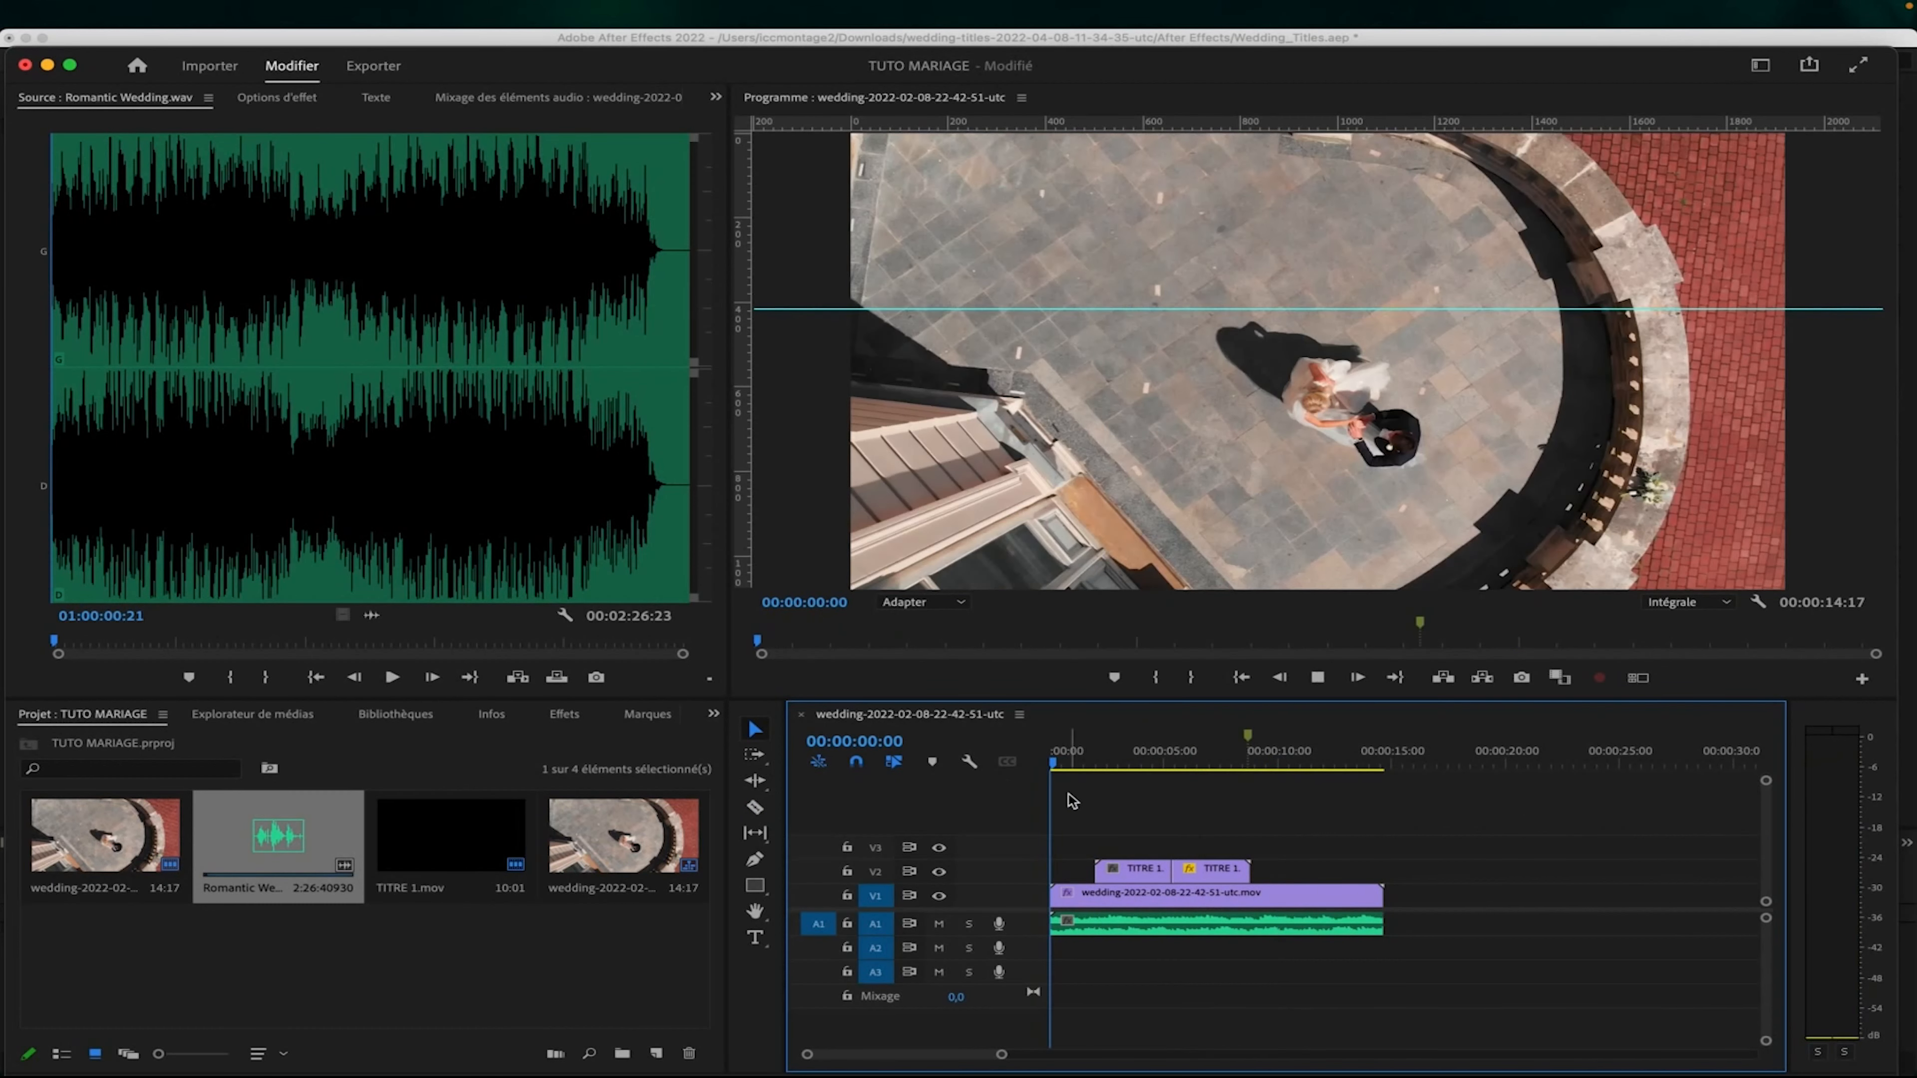
key(space)
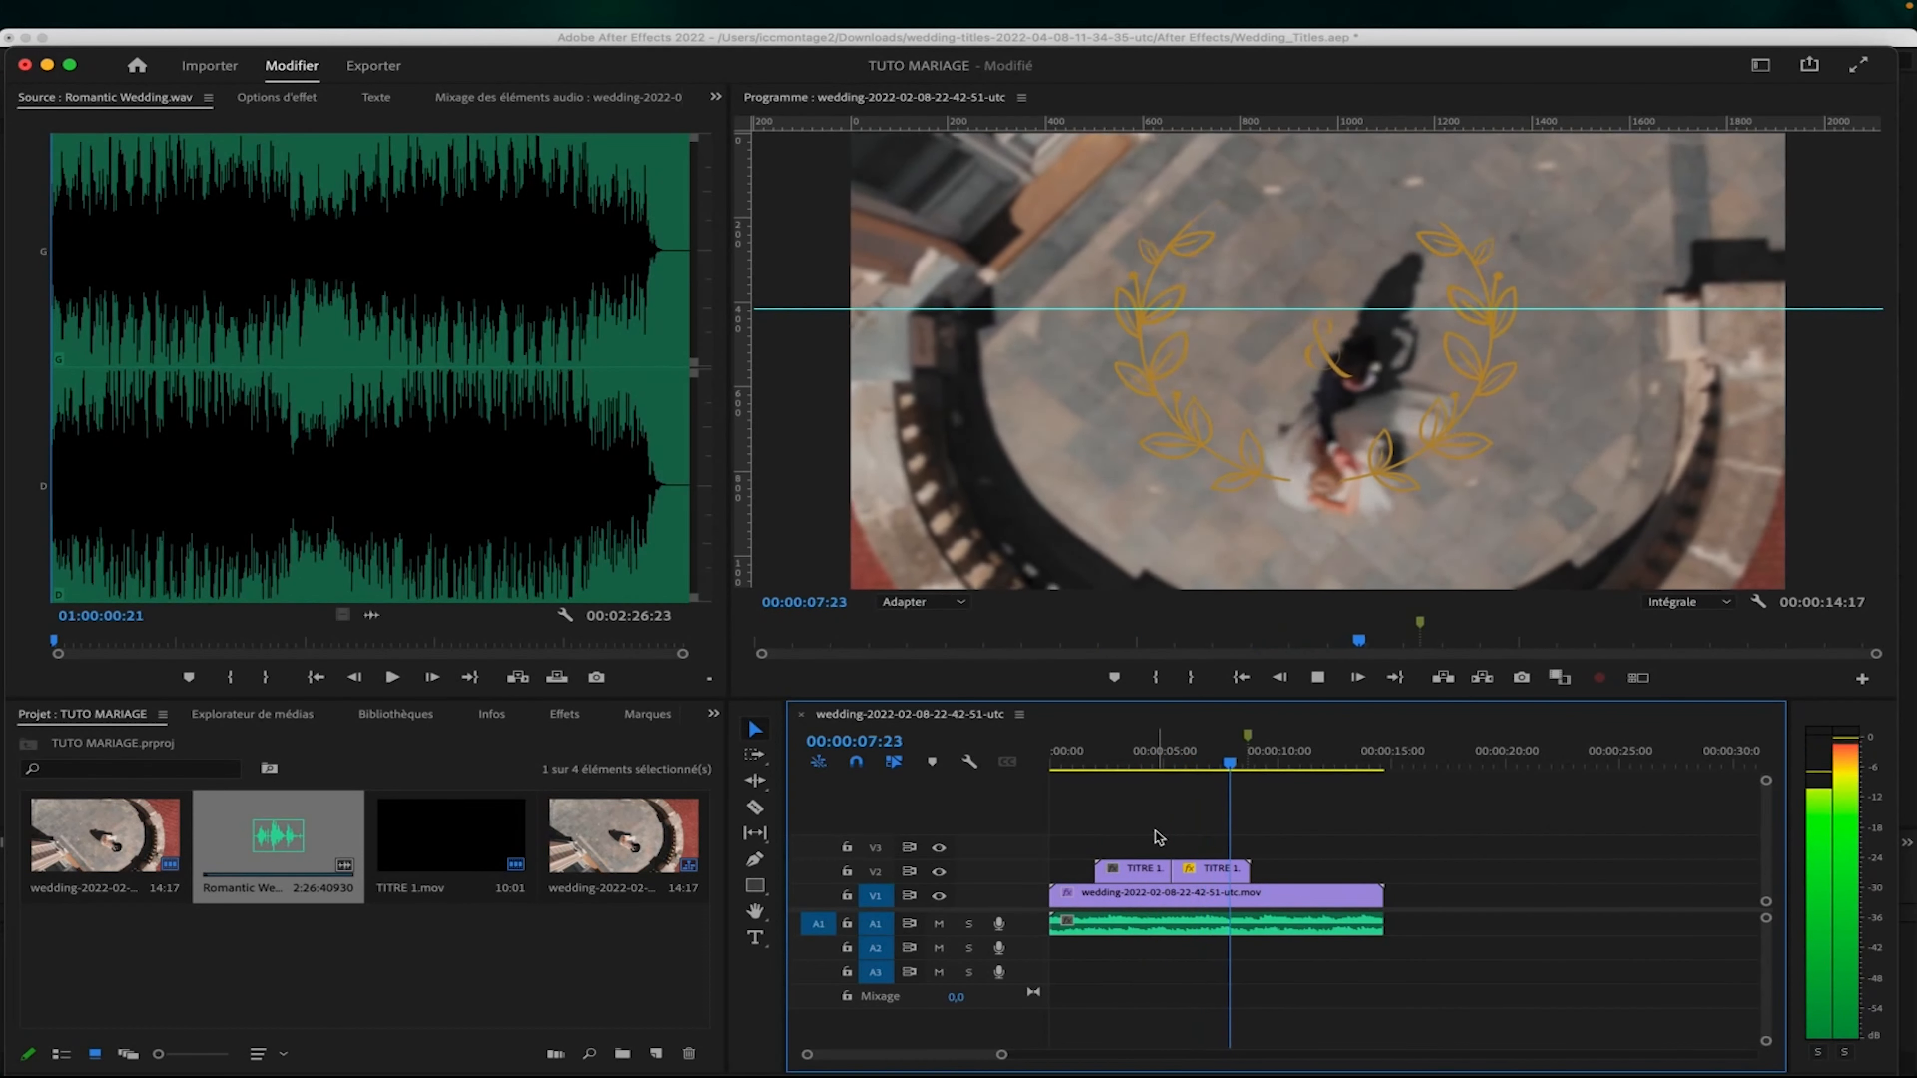
key(space)
Replace the wedding clip's exposure keyframe at 00:00:02:00 with one set to 2.0.
click(1166, 899)
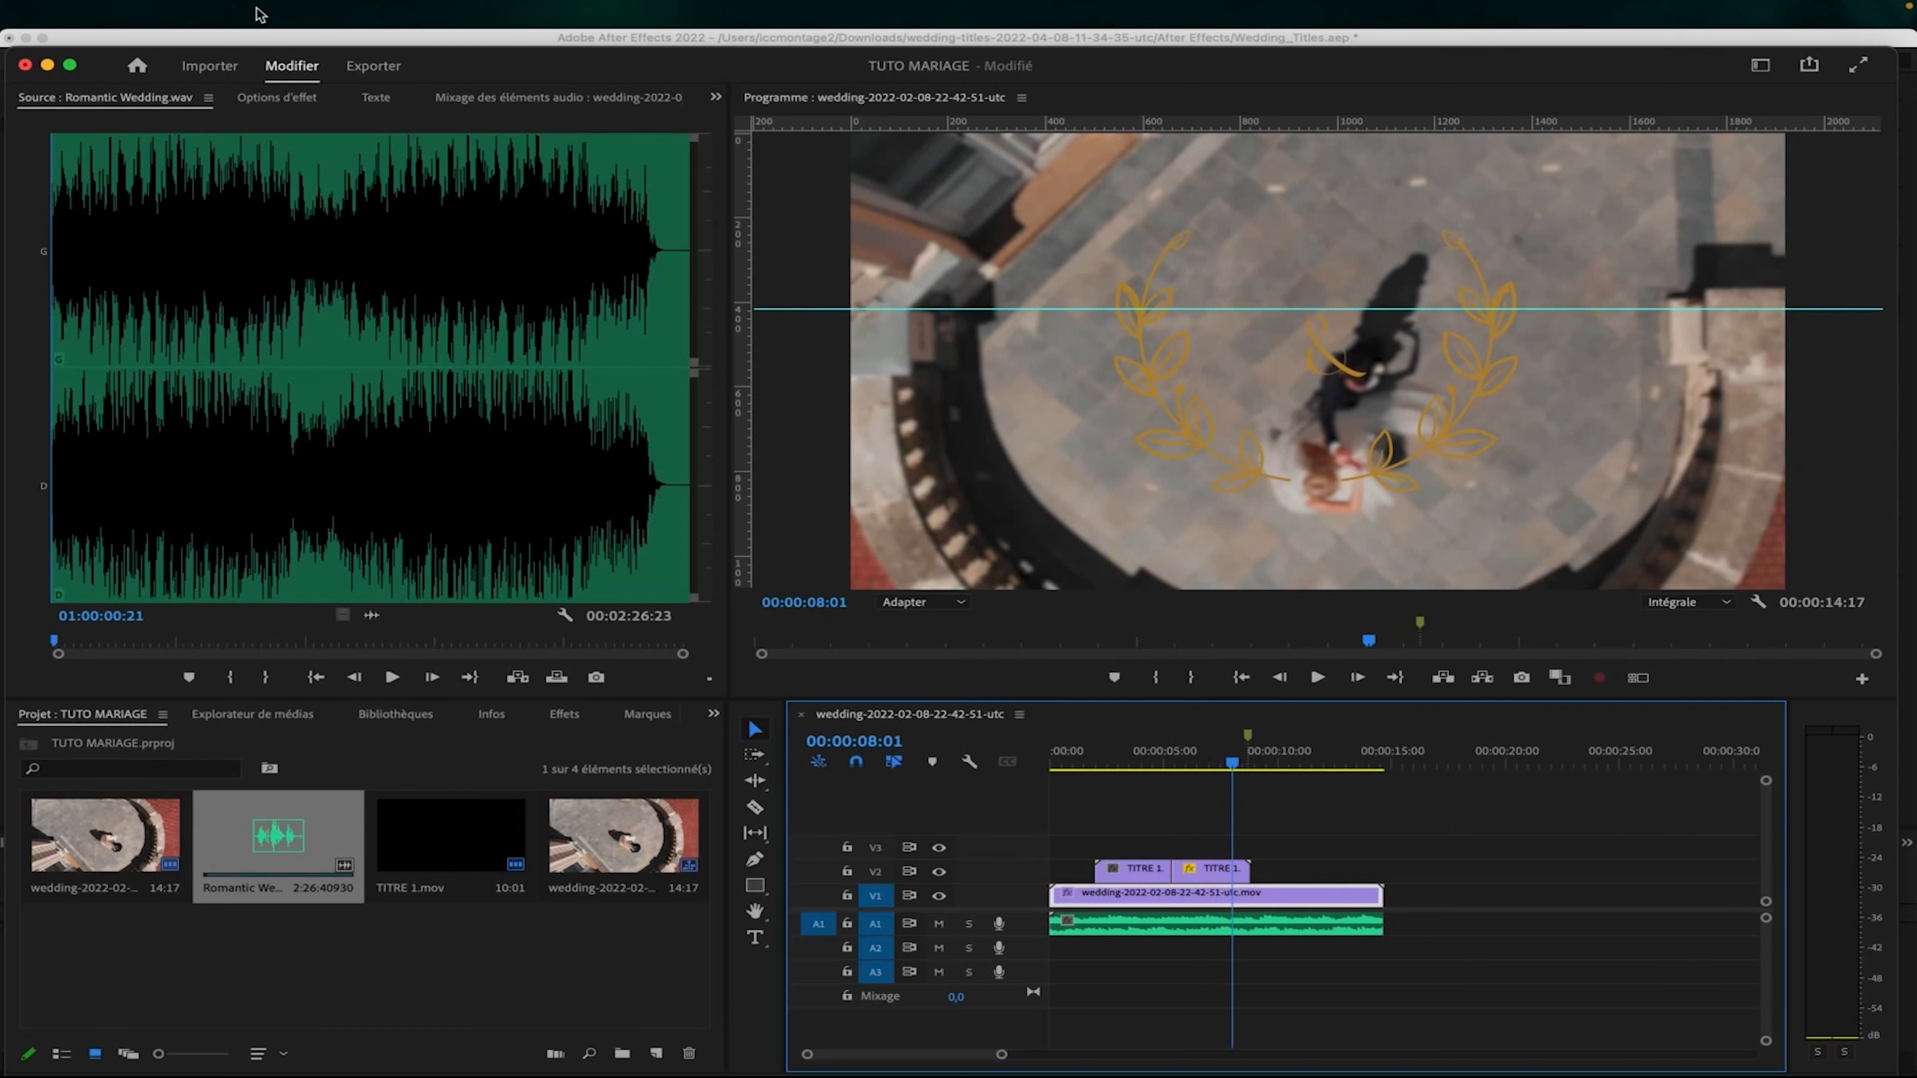
click(278, 99)
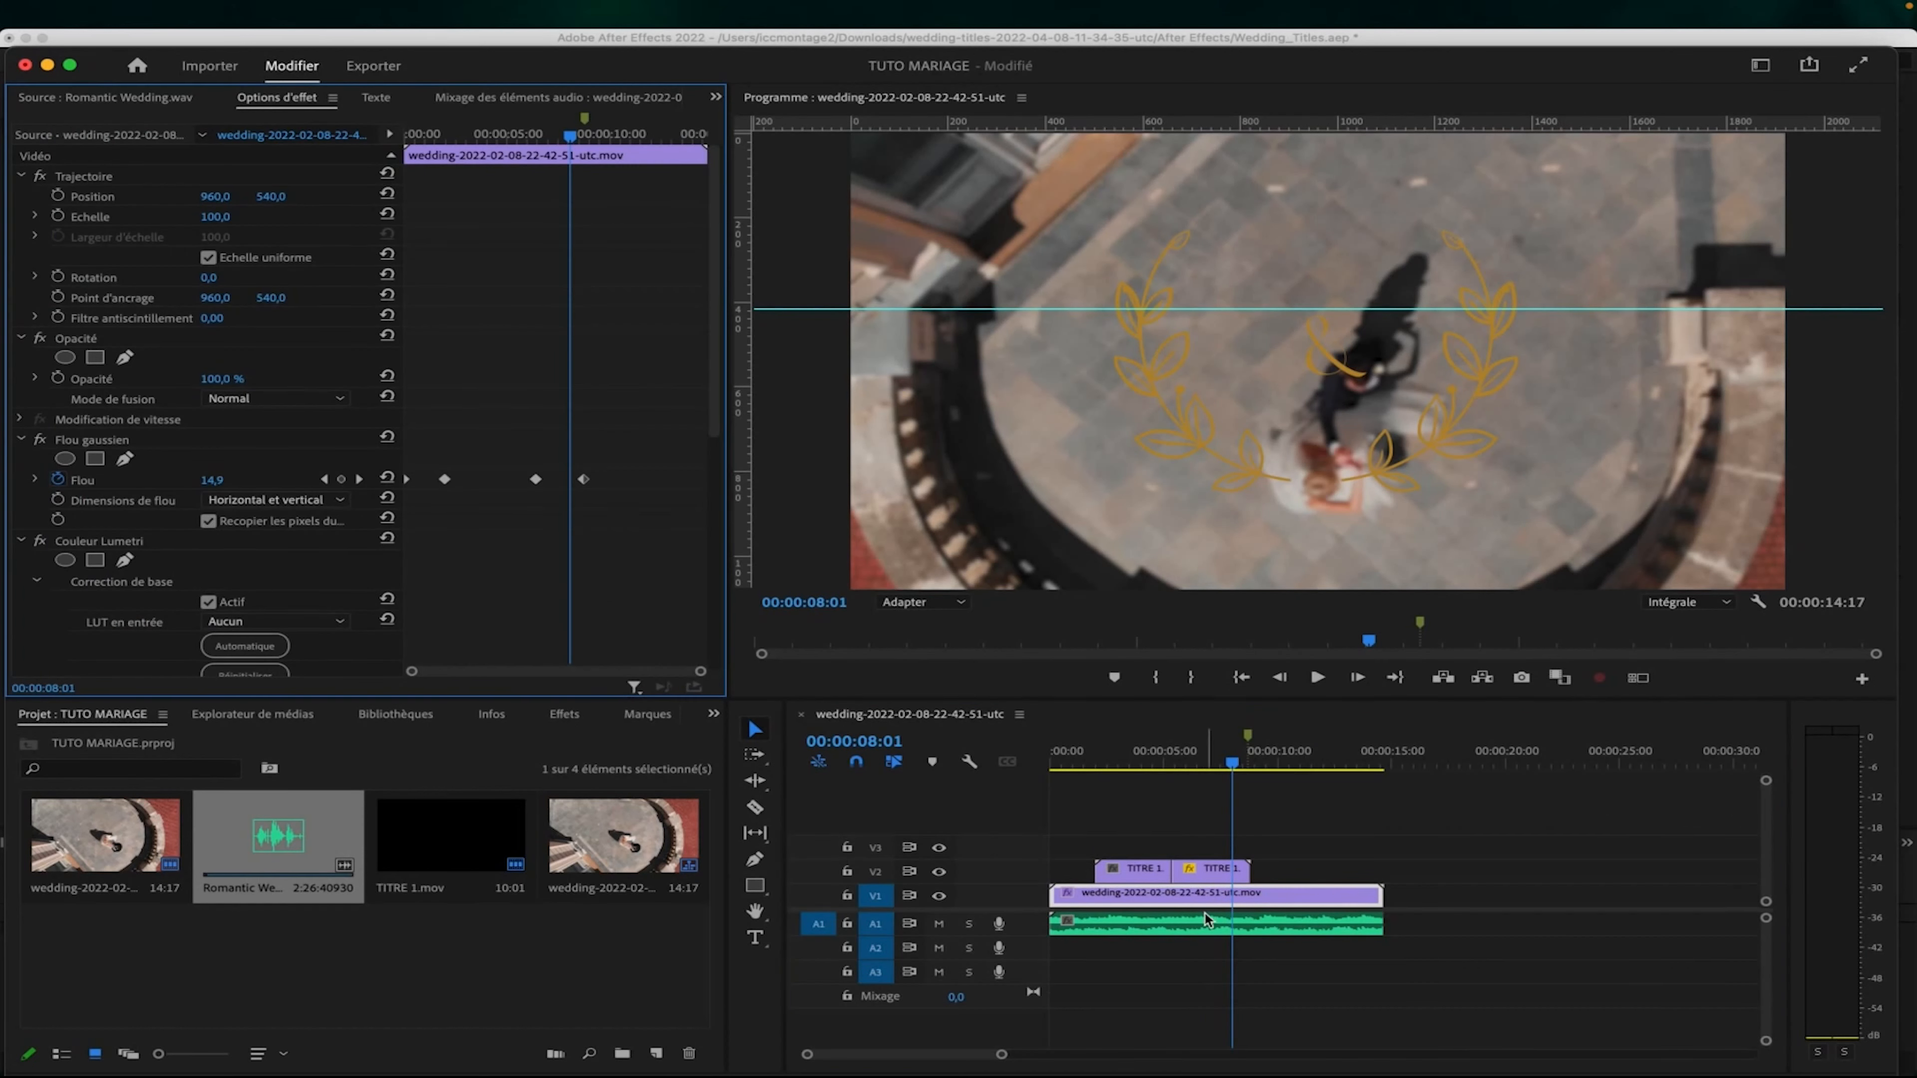
scroll(423, 557, down, 4)
scroll(507, 589, down, 6)
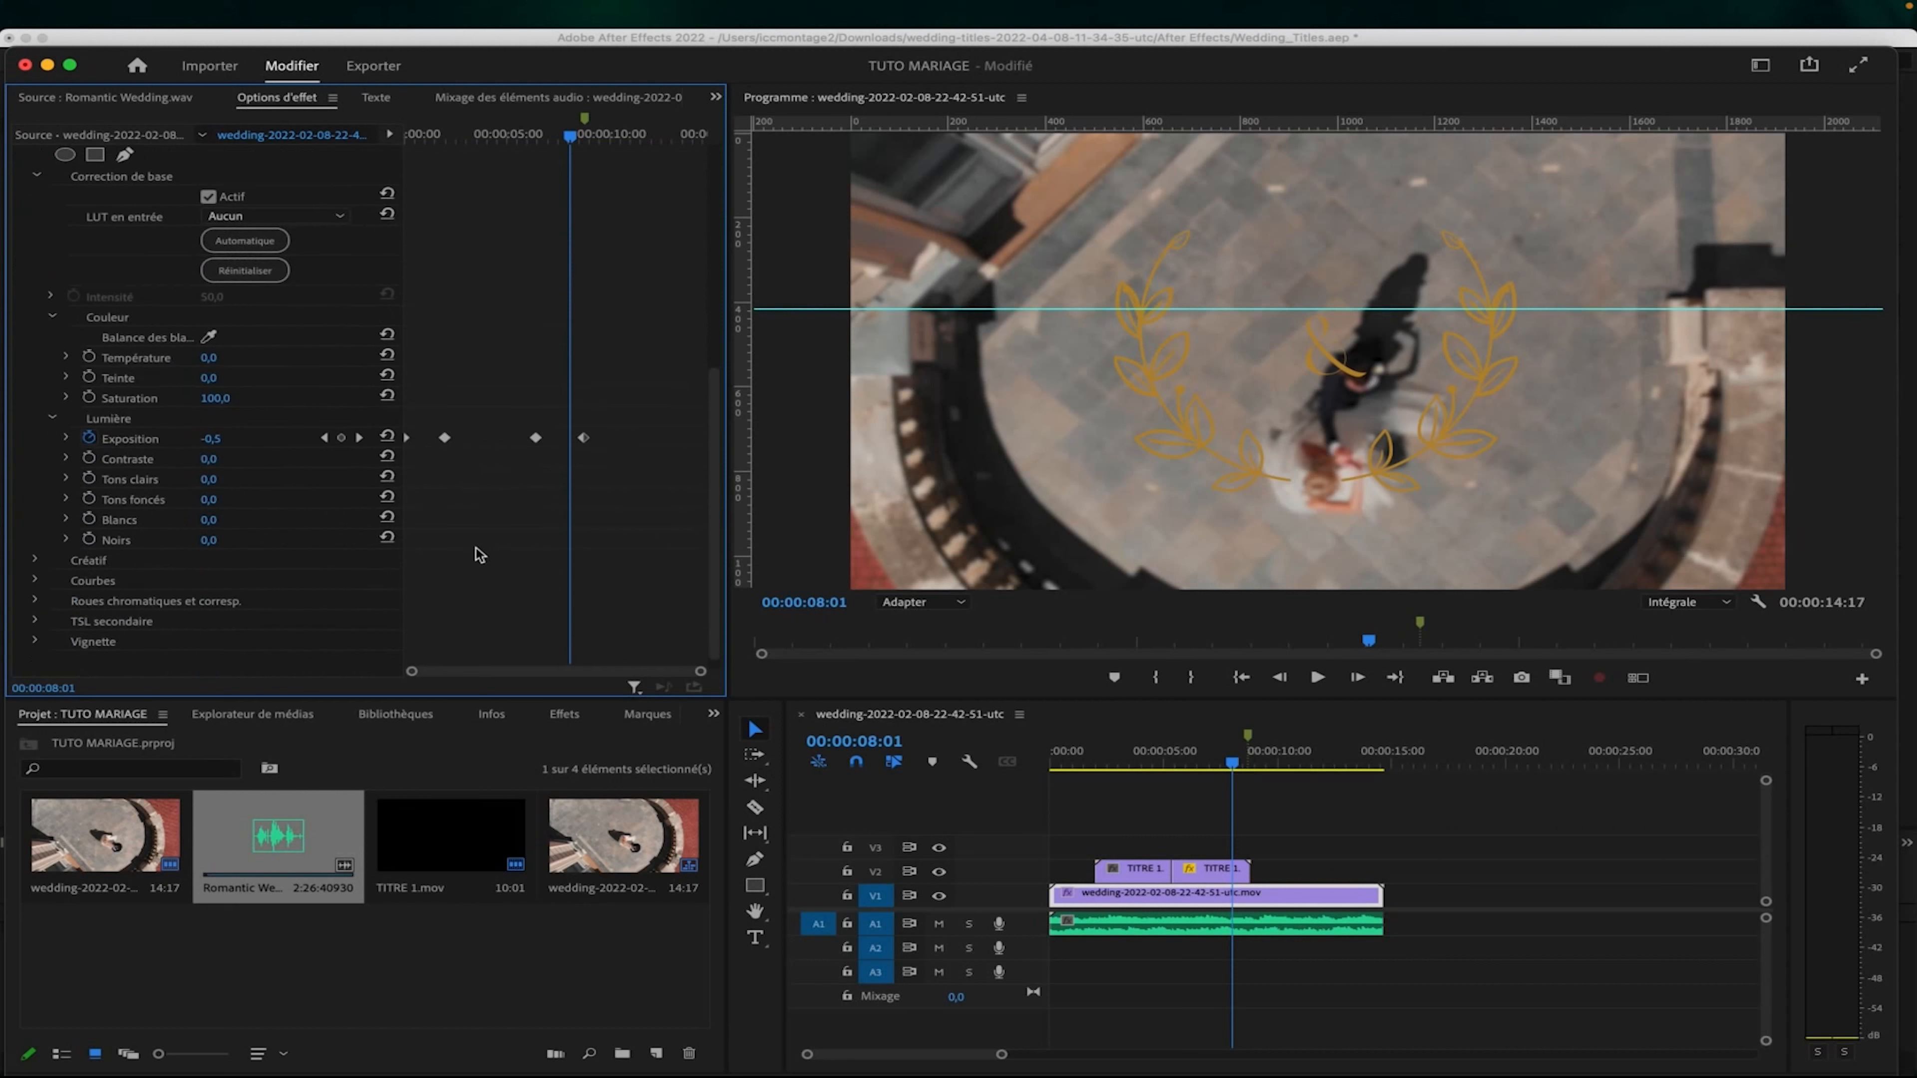
click(445, 135)
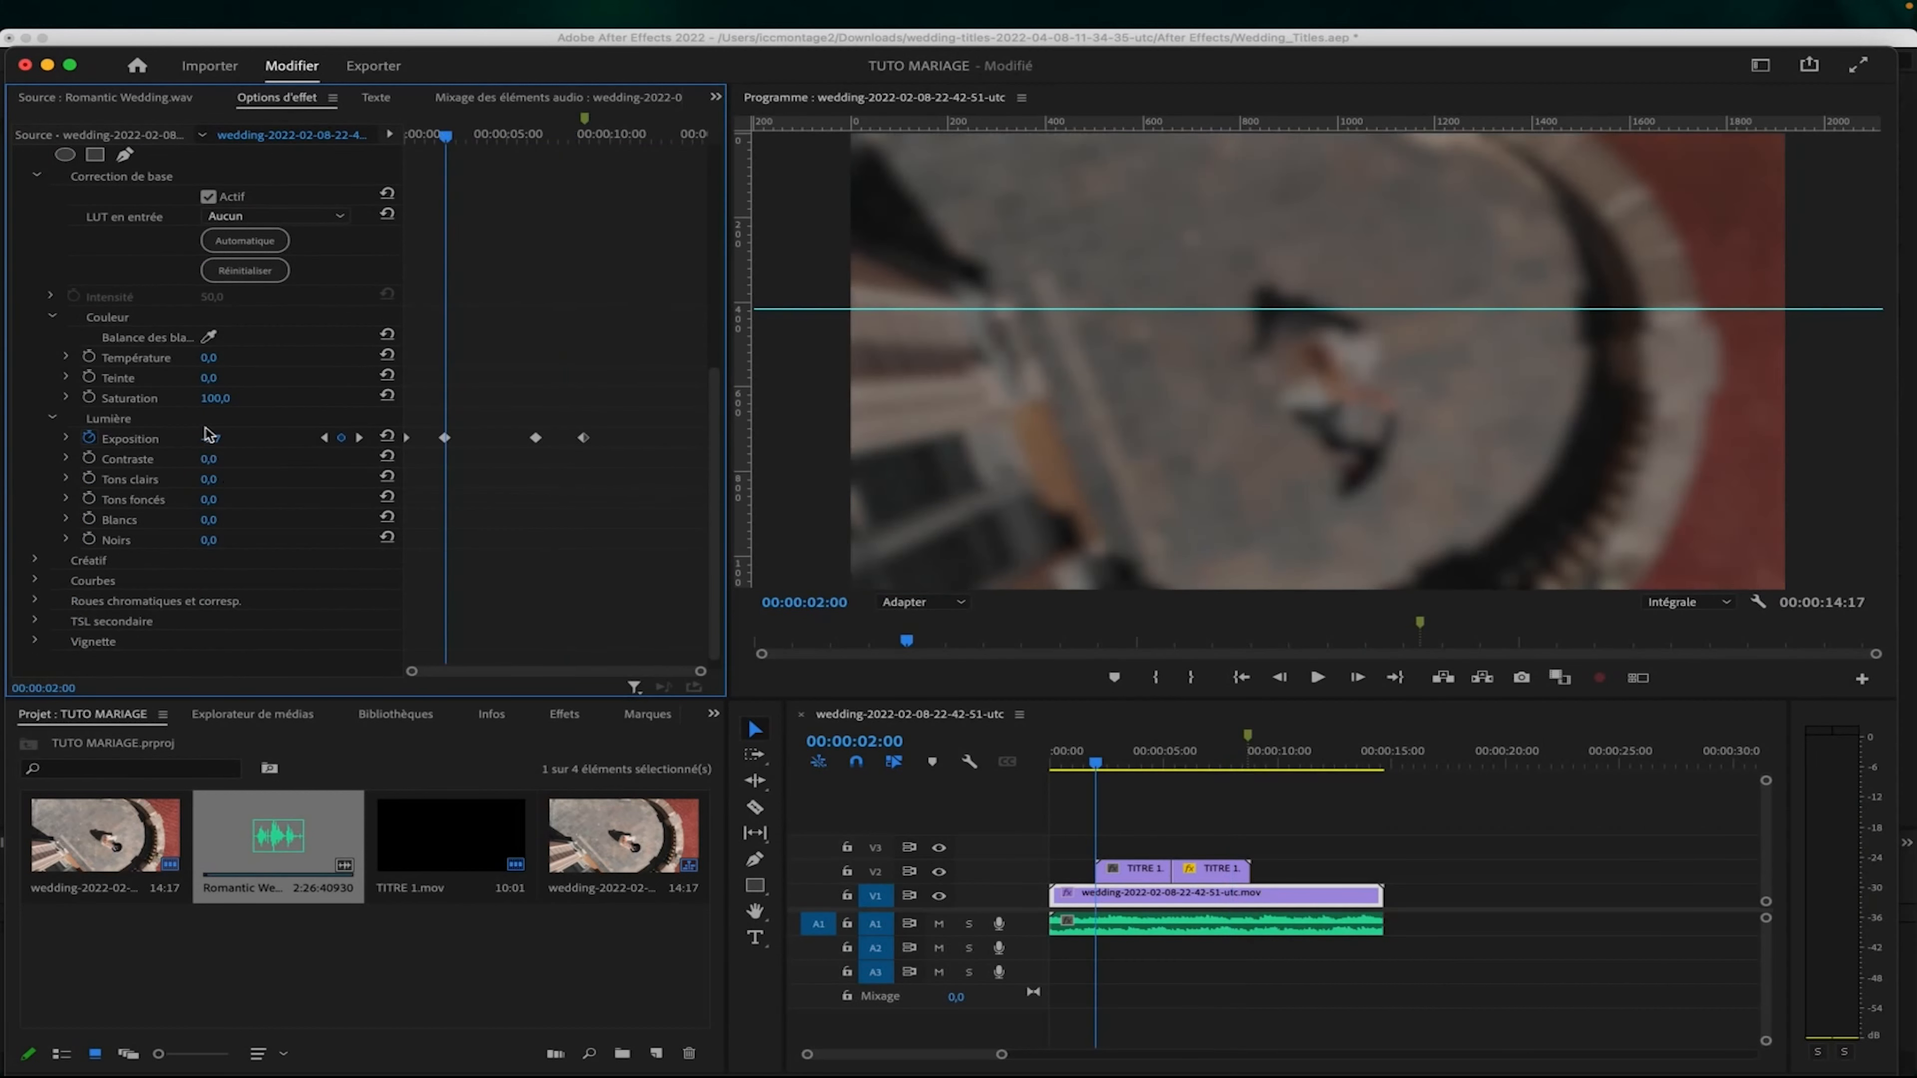
click(442, 438)
key(Delete)
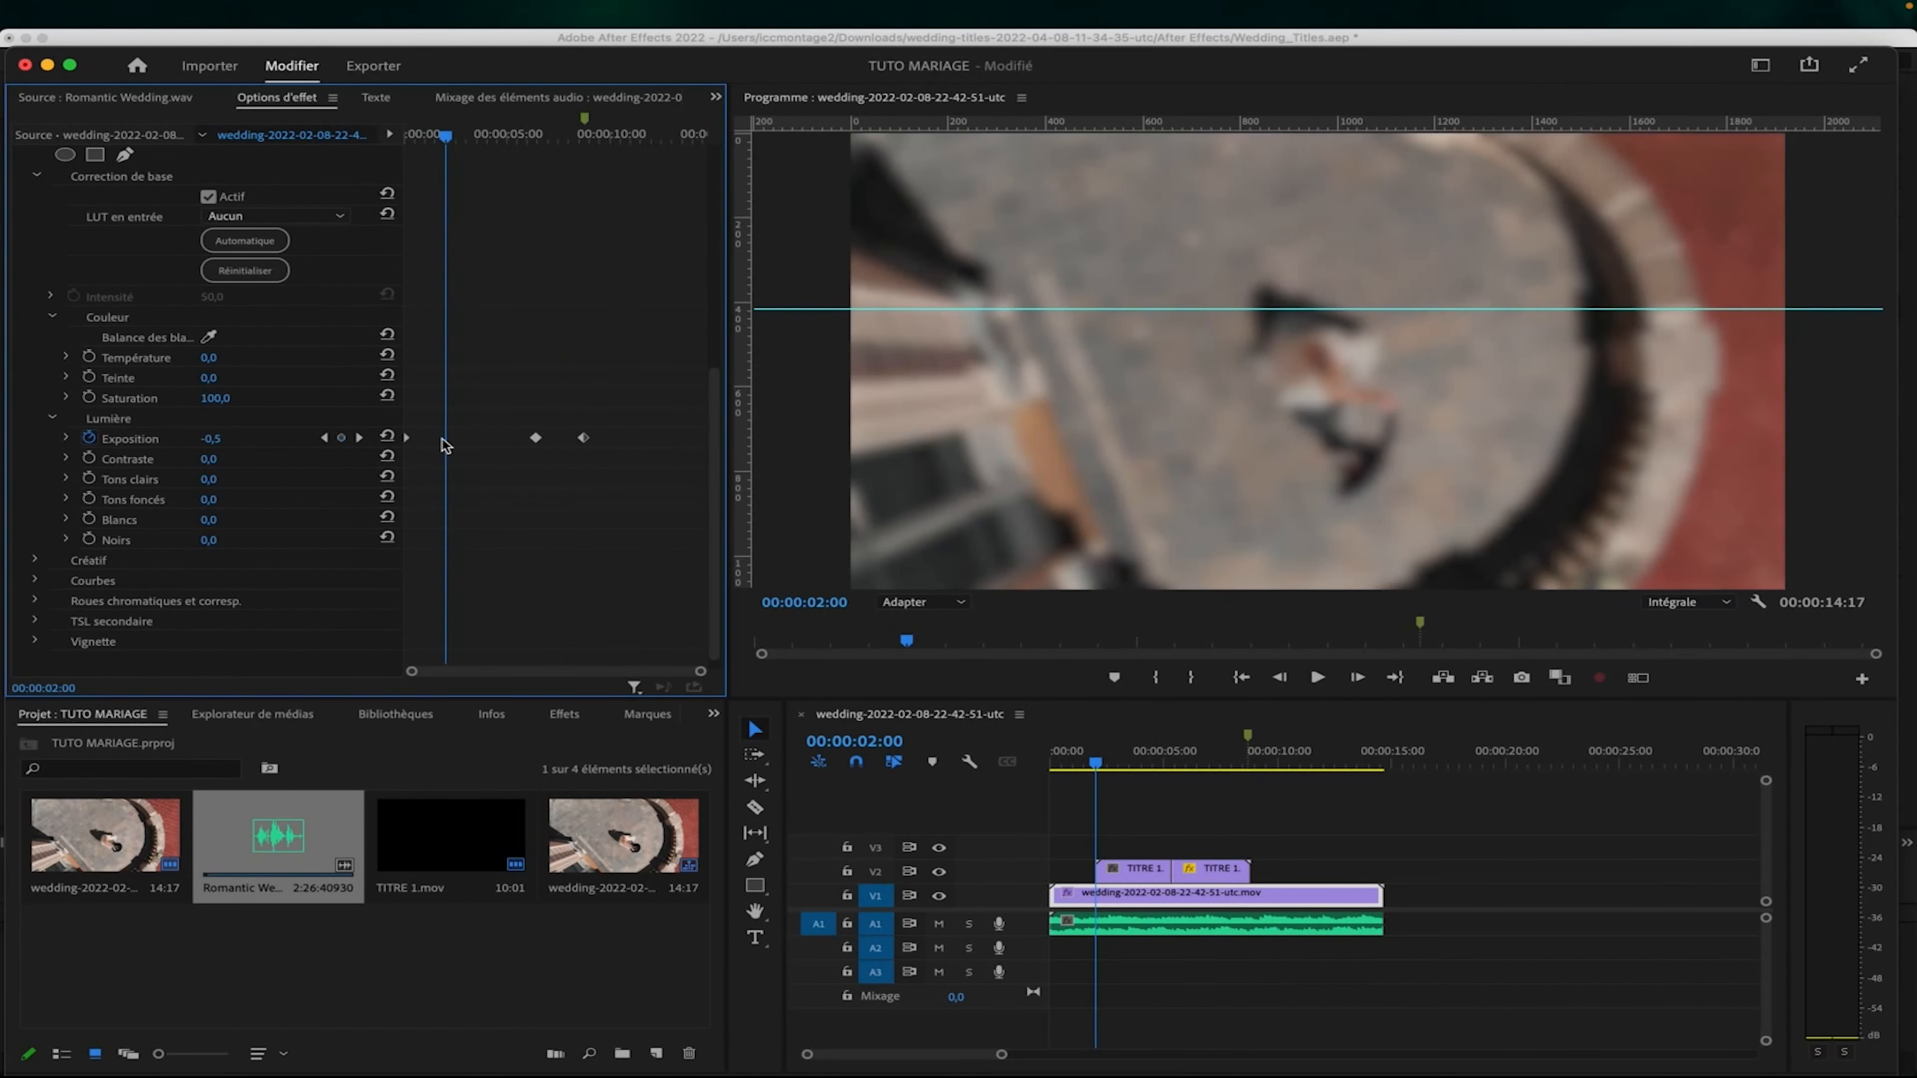
mouse_move(210, 439)
mouse_down()
mouse_move(242, 439)
mouse_move(198, 439)
mouse_up()
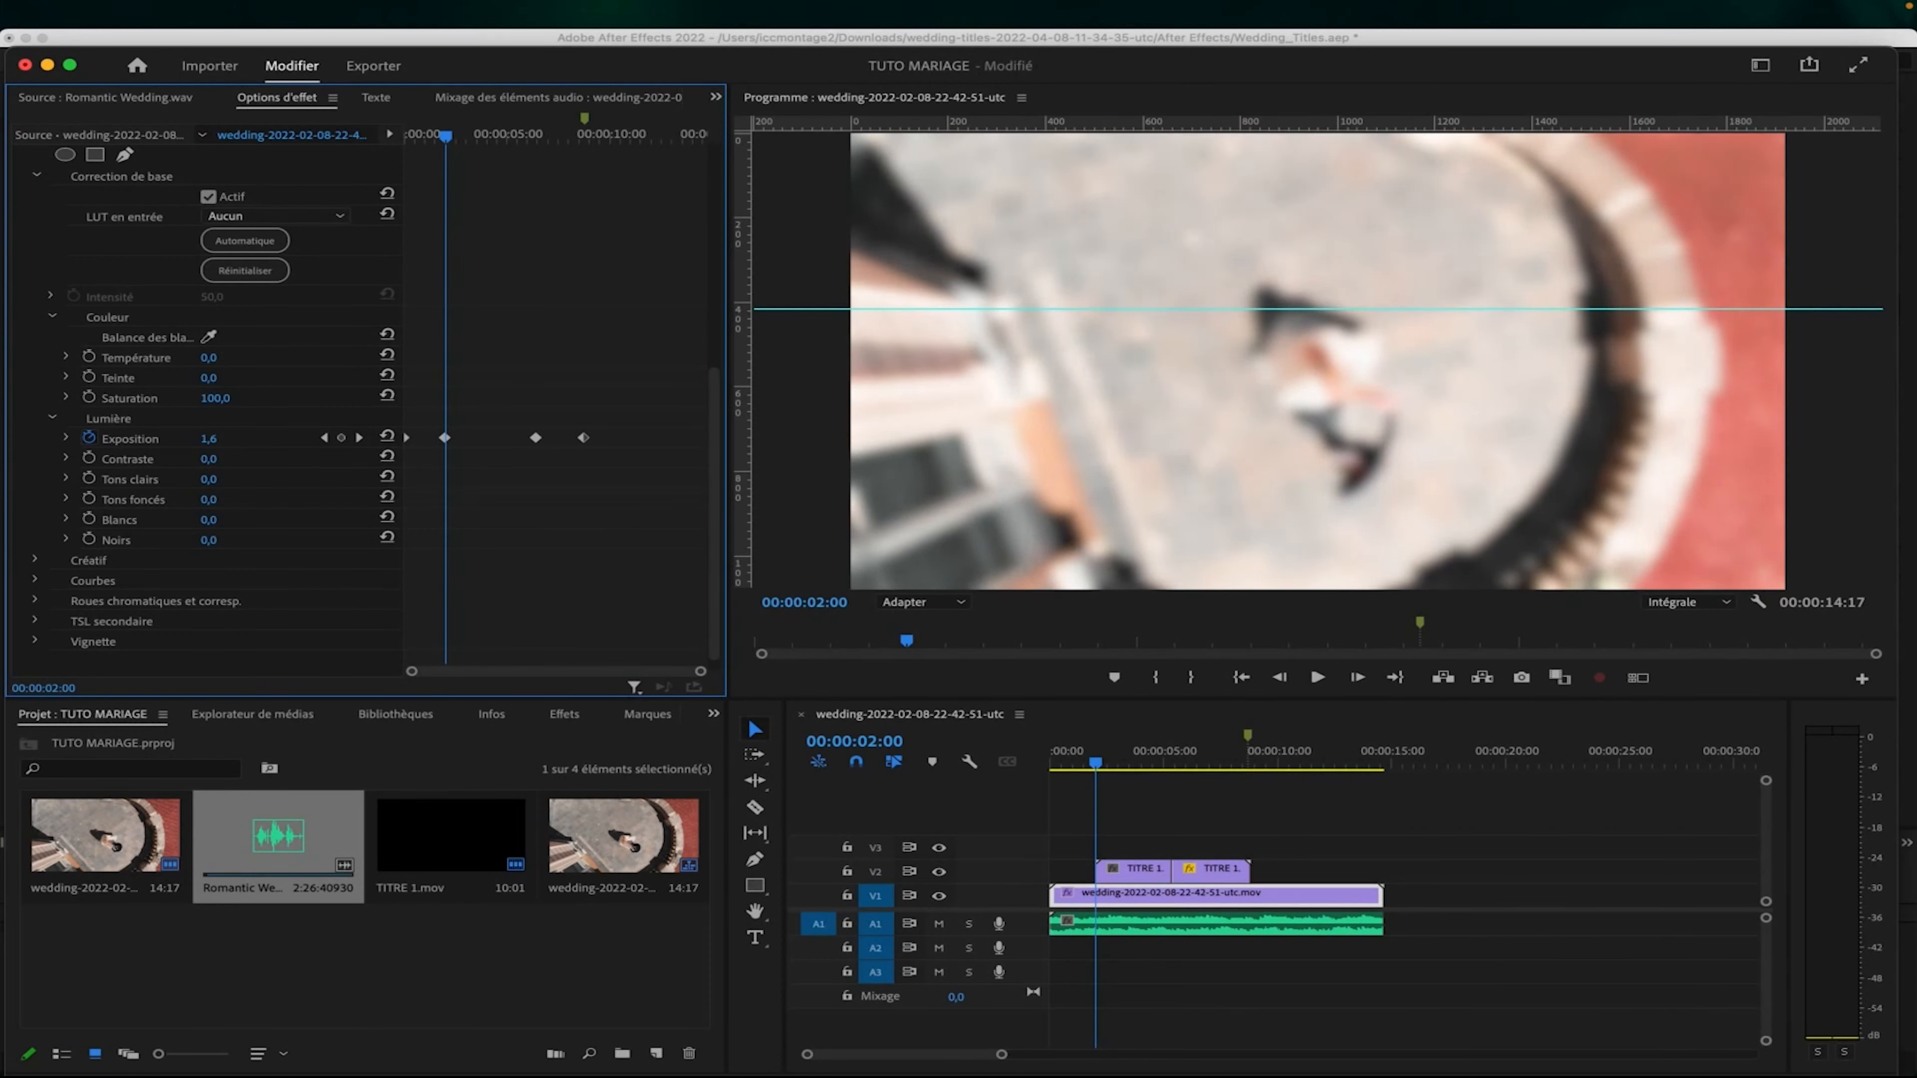
drag(208, 439, 220, 438)
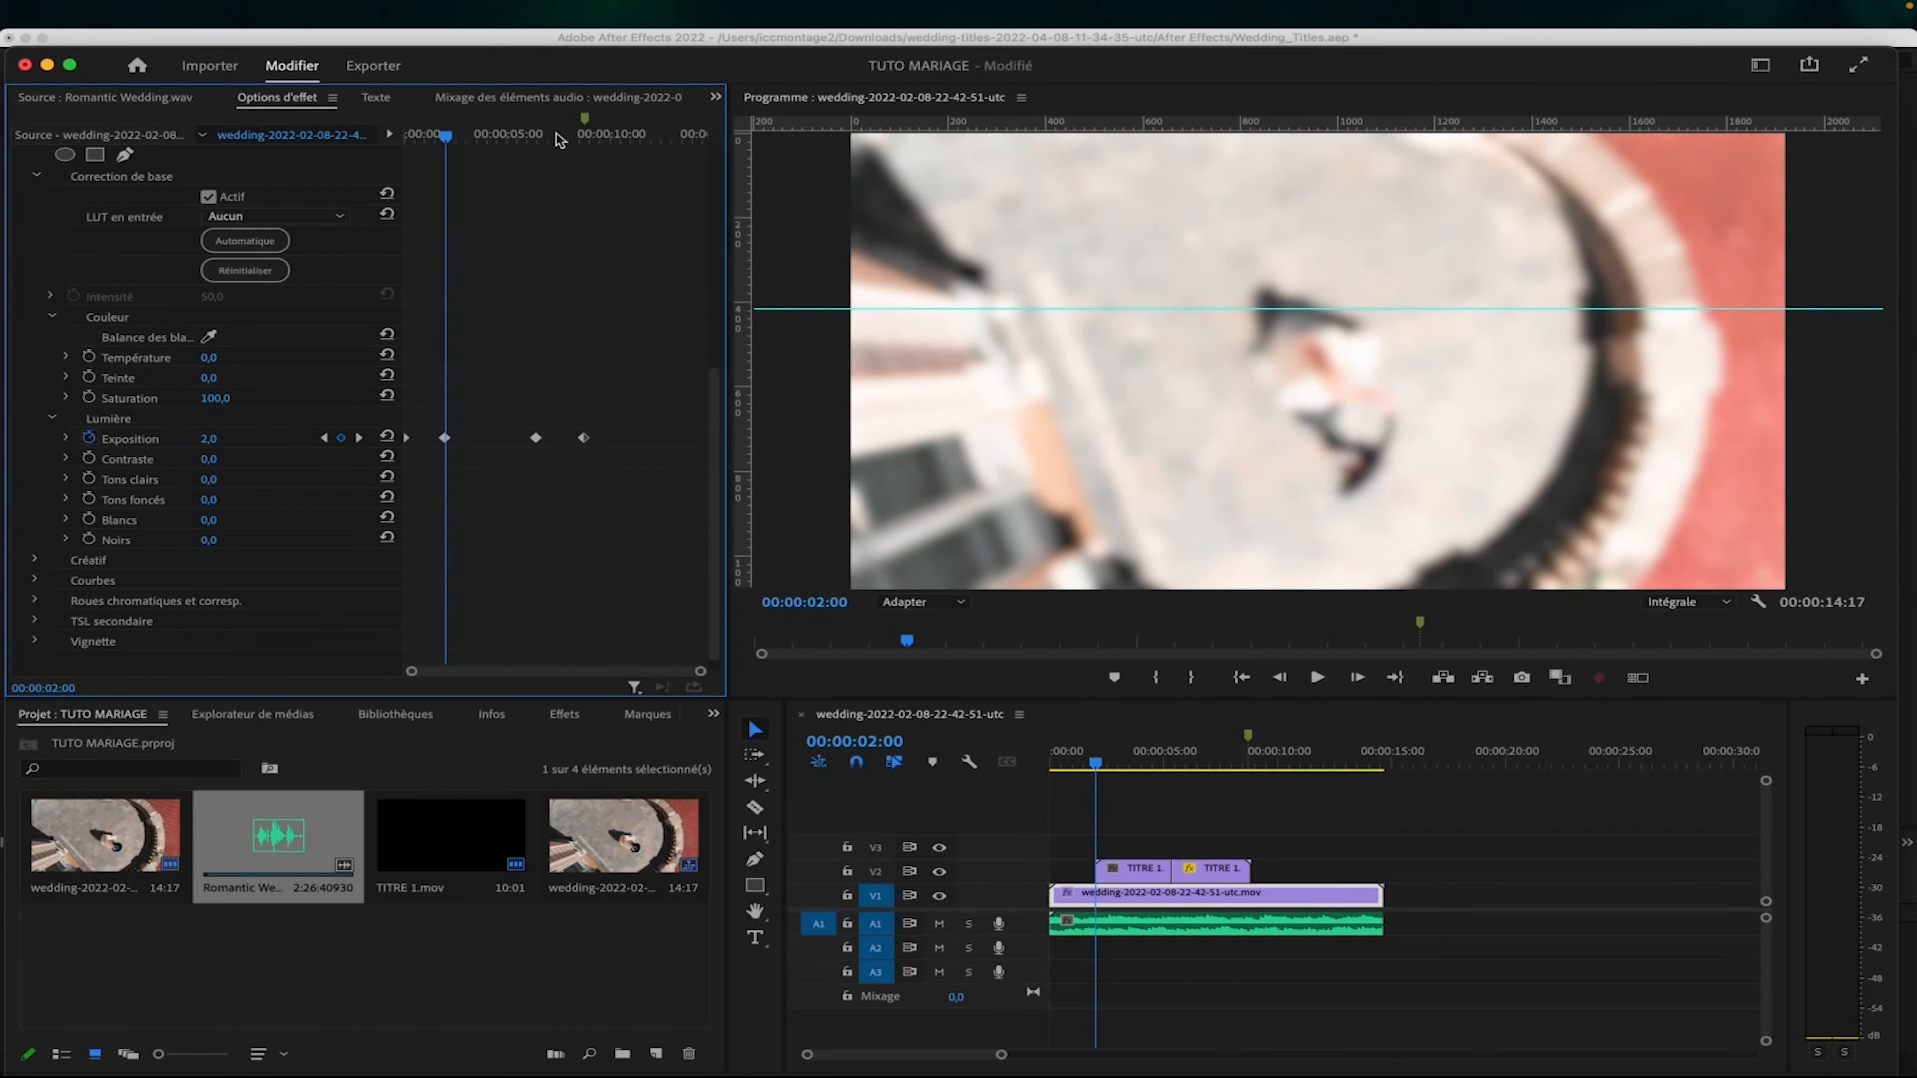
Replace the wedding clip's exposure keyframe at 00:00:06:11 with one set to 2.0.
click(537, 138)
key(Delete)
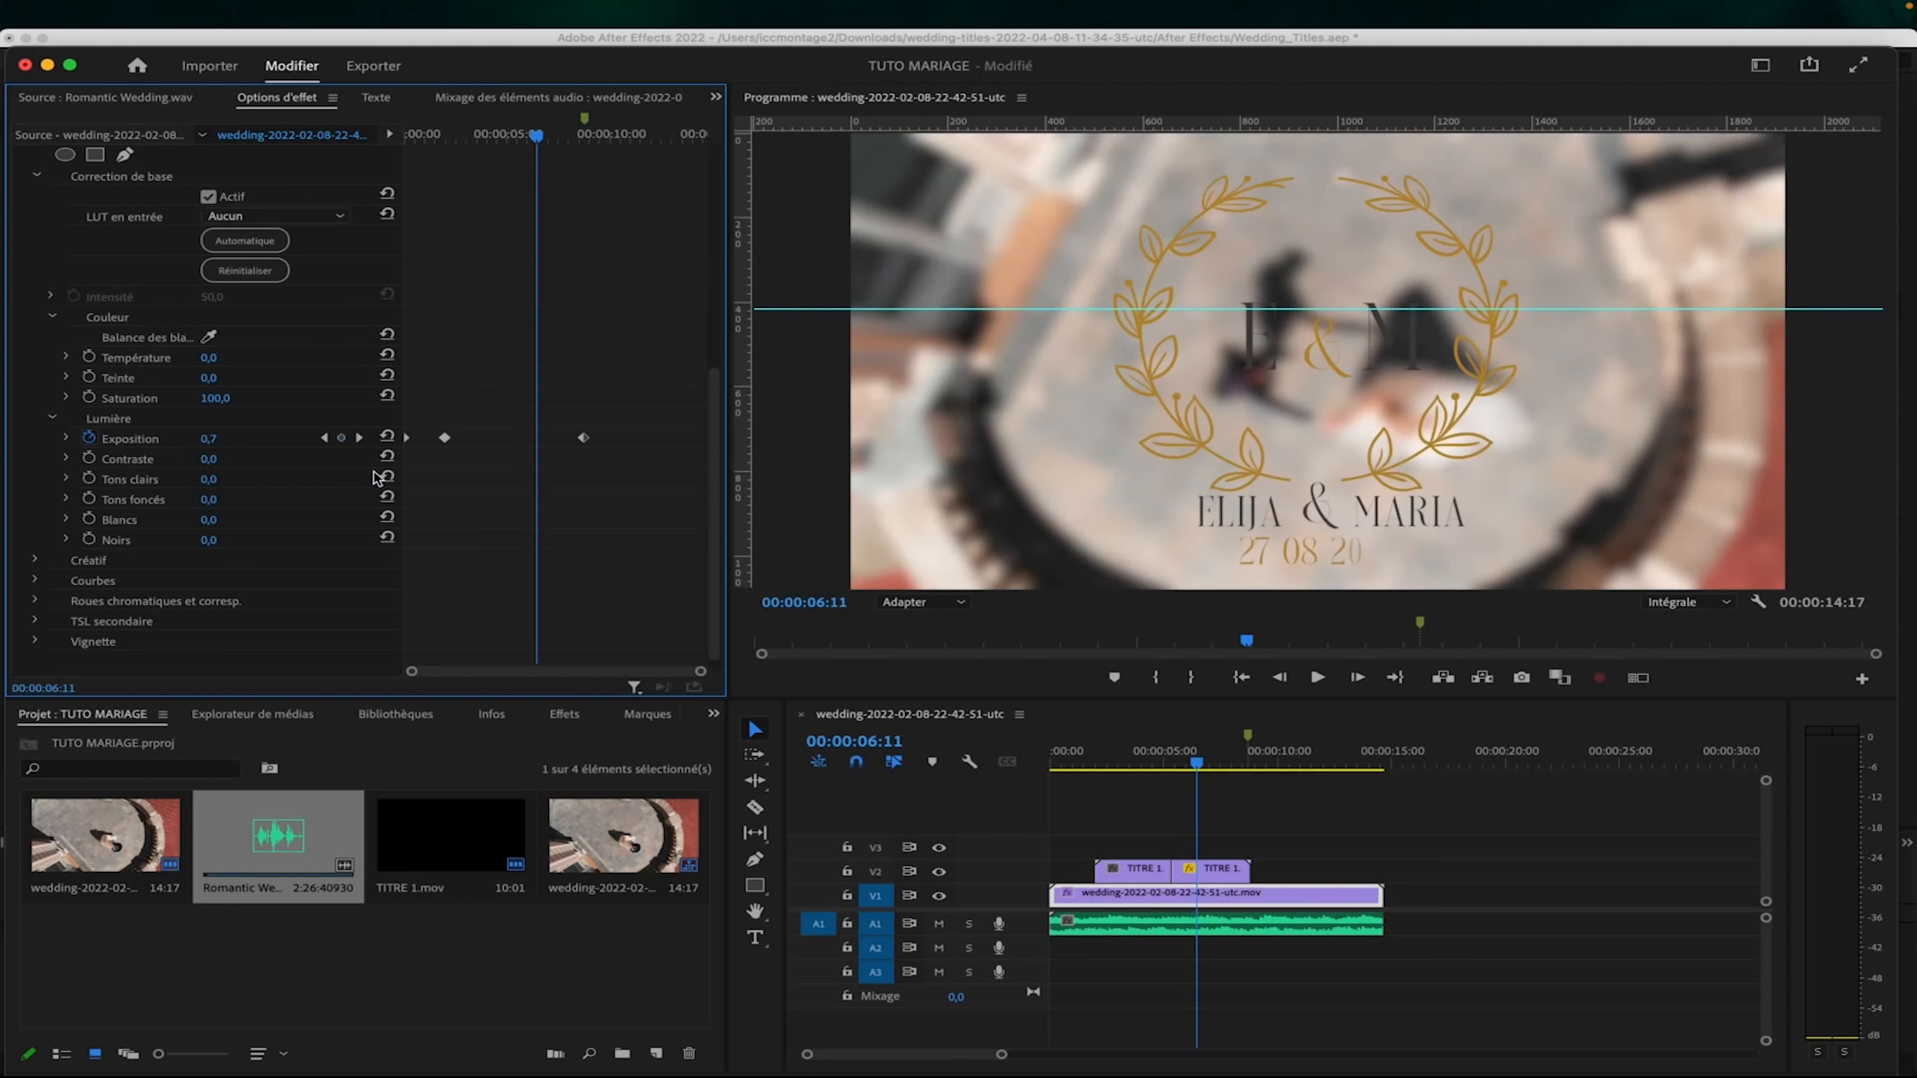
click(232, 437)
key(Return)
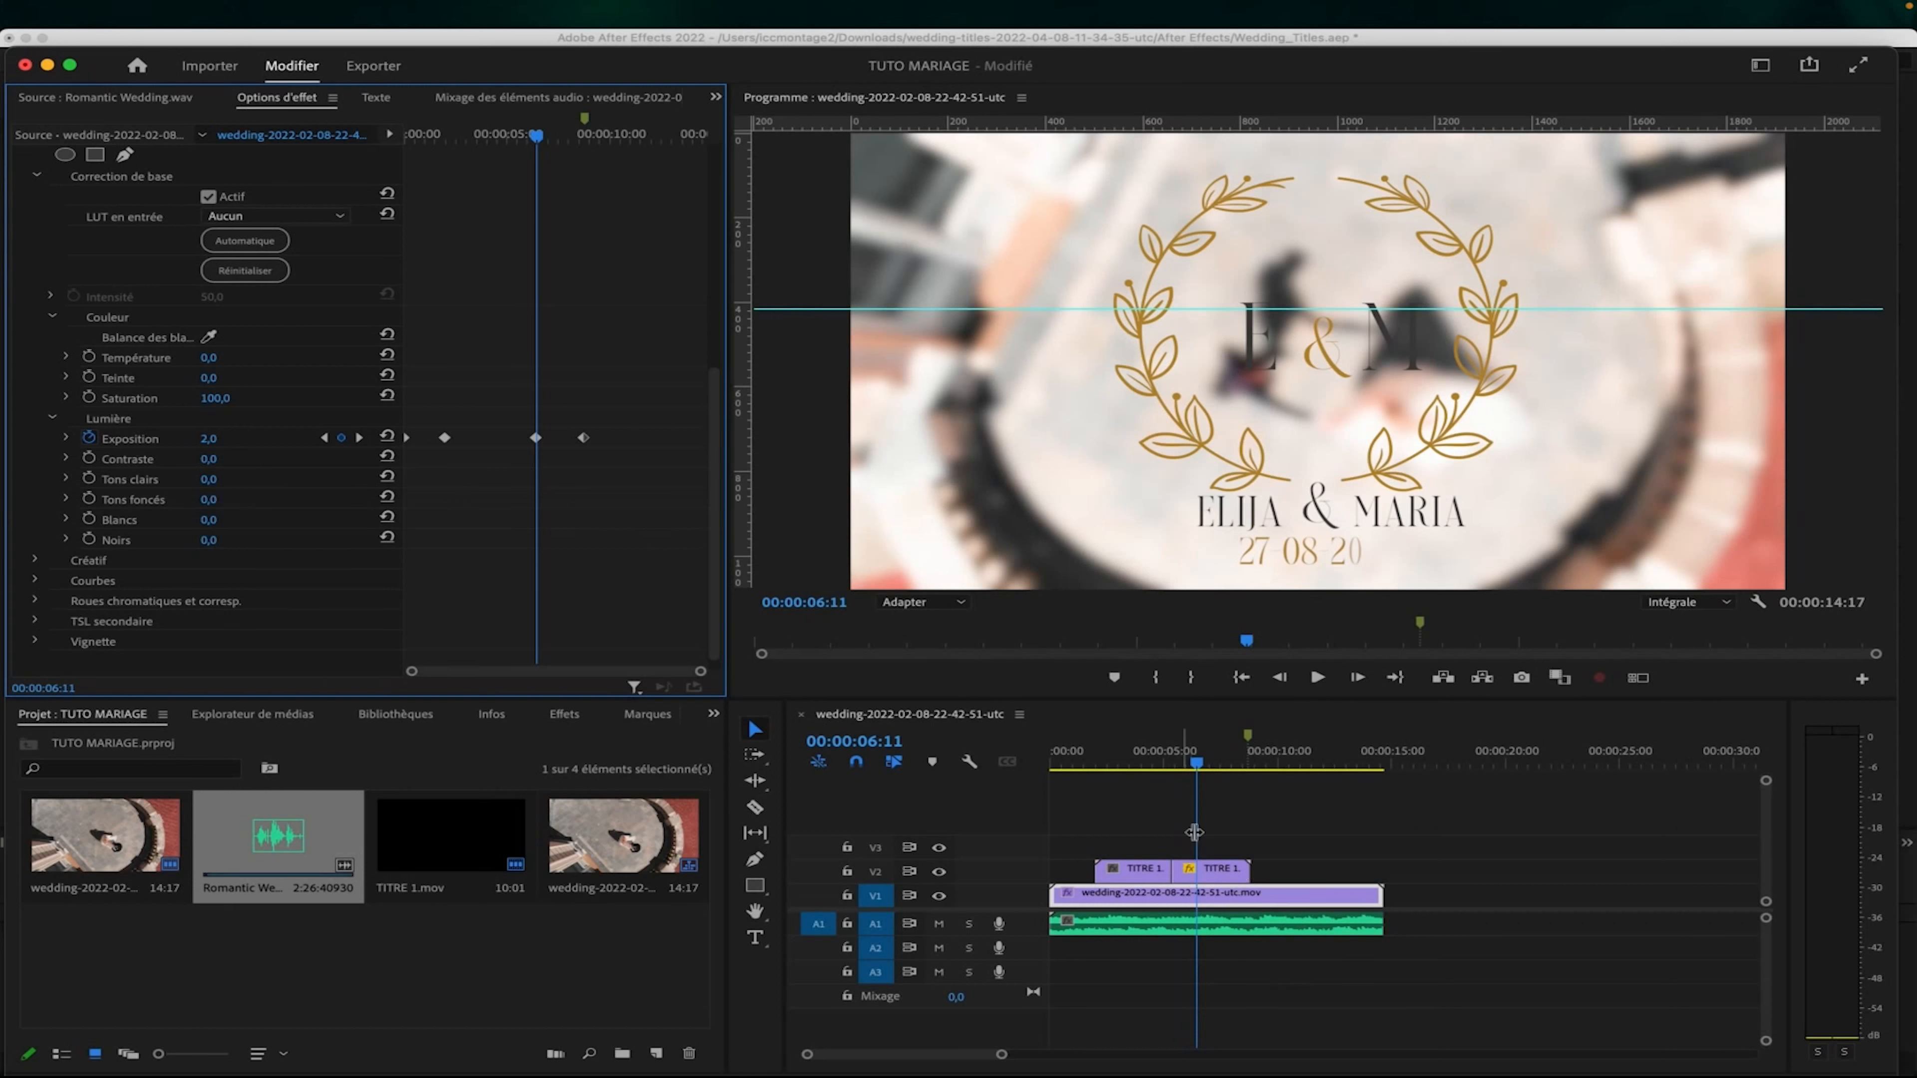
Play back the sequence to check the brightened background behind the title, and deselect the wedding clip.
click(1057, 762)
key(space)
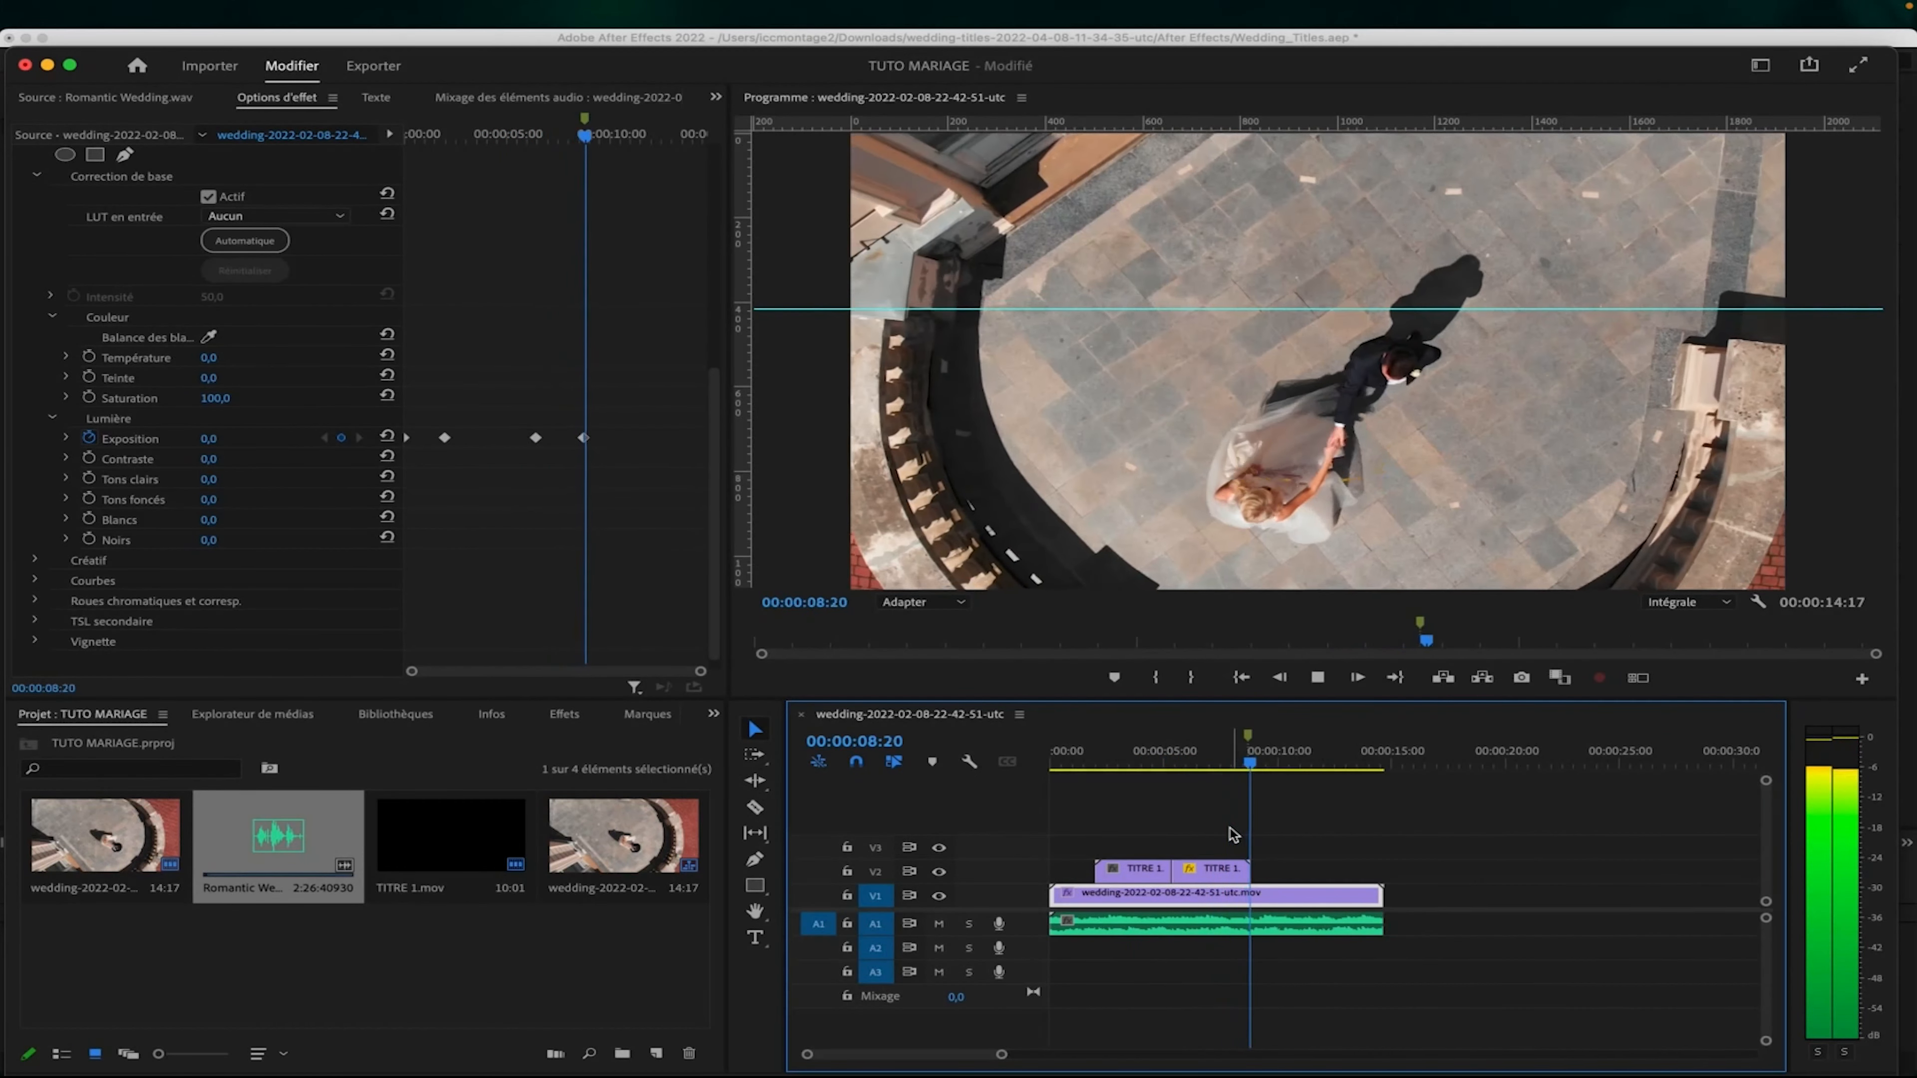
click(1362, 818)
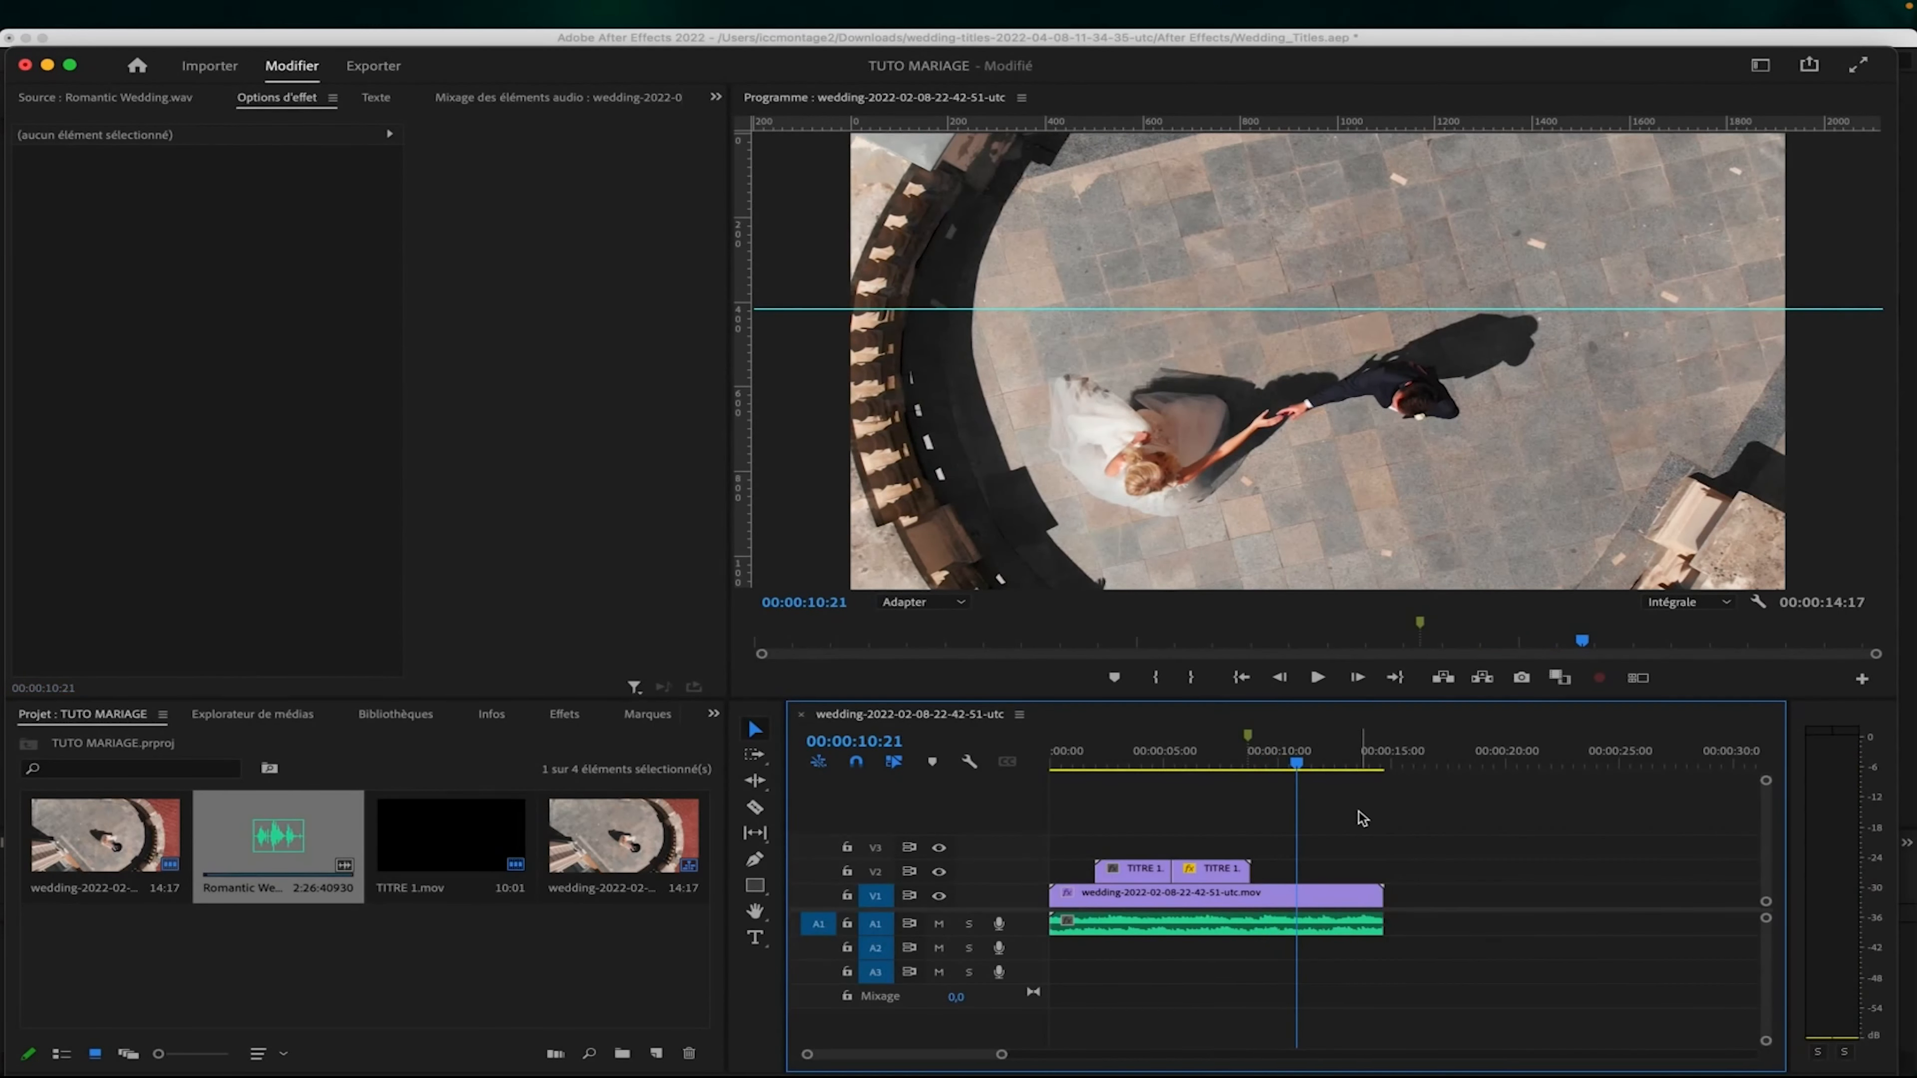